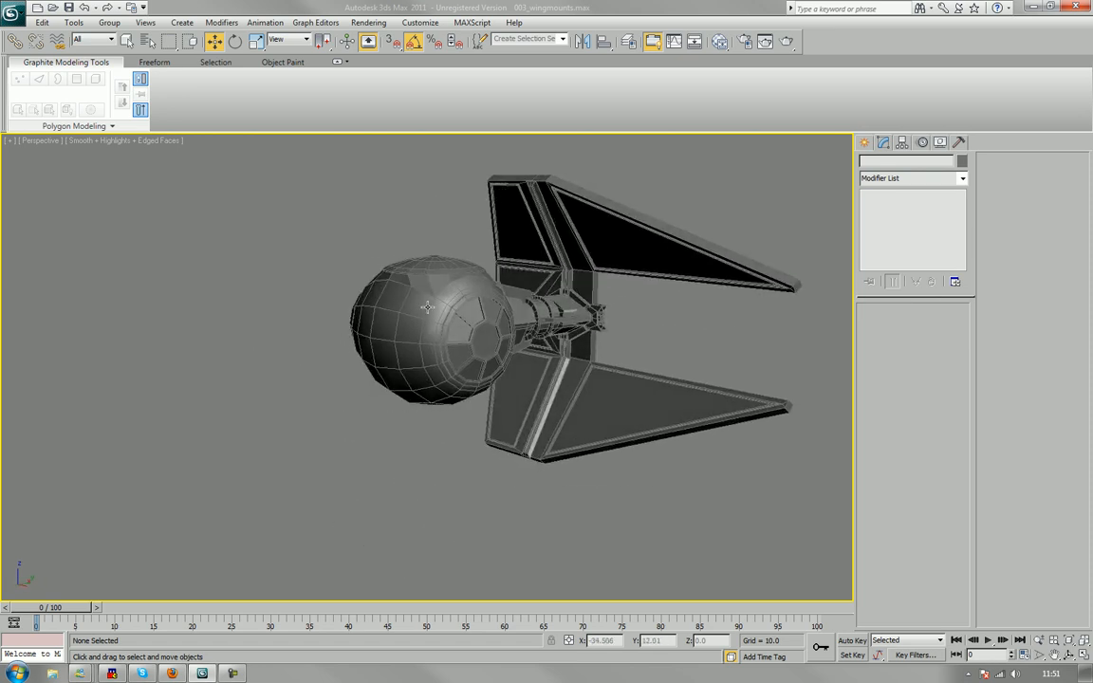
Select the combined wing and mount object at the upper wing's central strip.
scroll(546, 256, "up", 3)
middle_click_drag(549, 245, 483, 330)
scroll(483, 330, "up", 3)
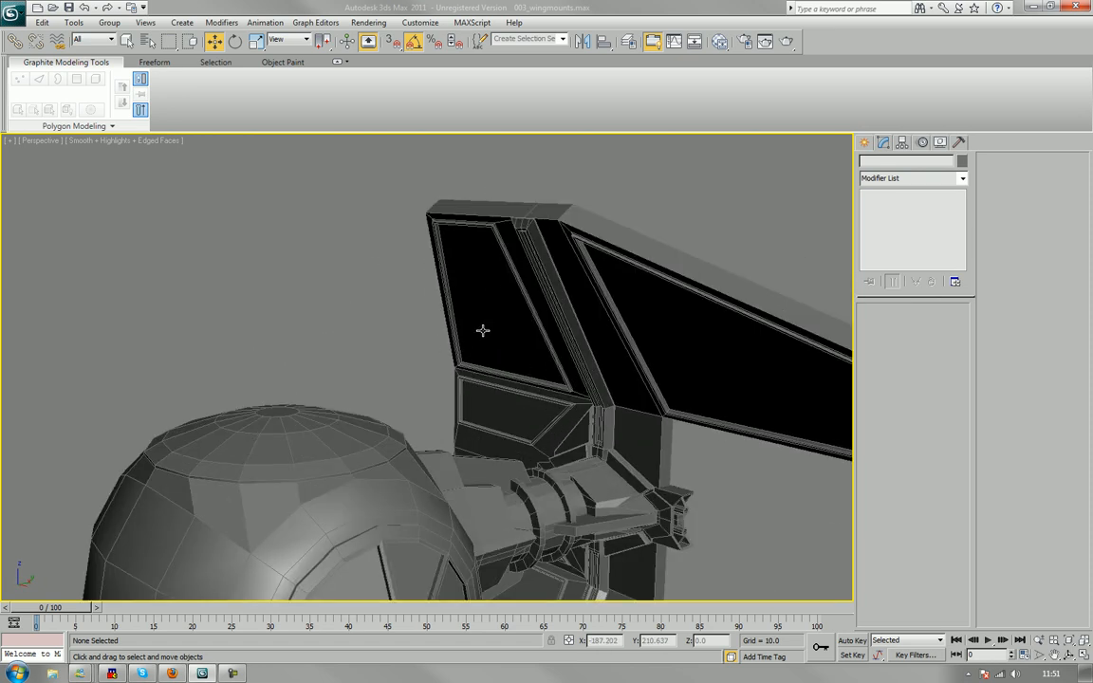
left_click(536, 257)
scroll(507, 313, "up", 3)
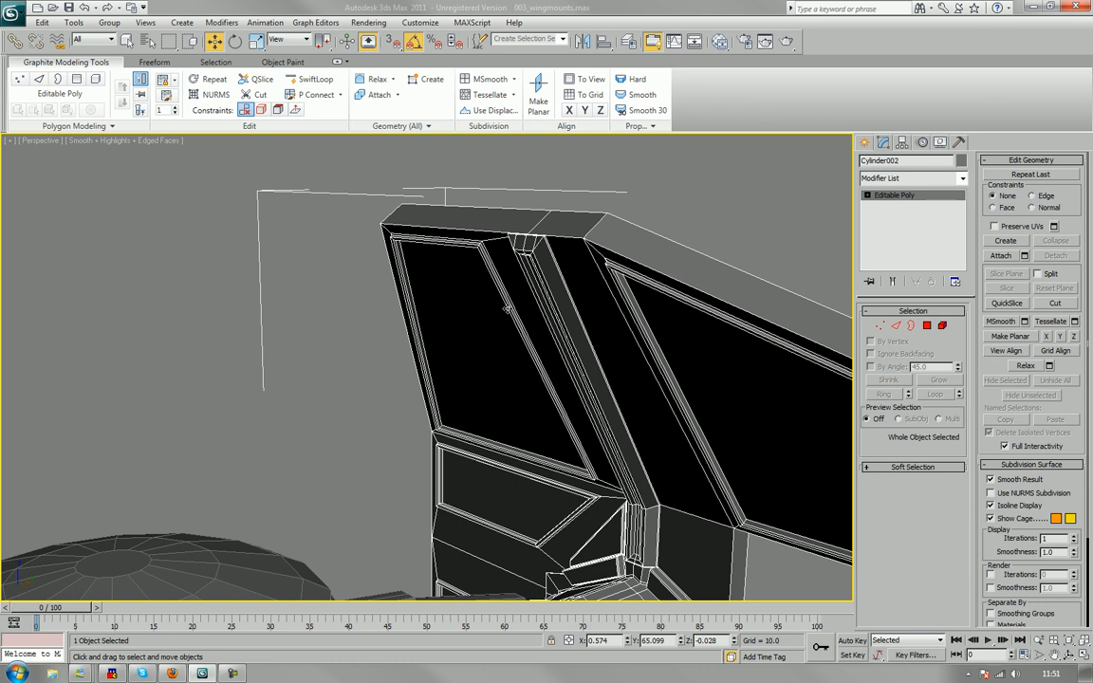
left_click(825, 225)
left_click(561, 323)
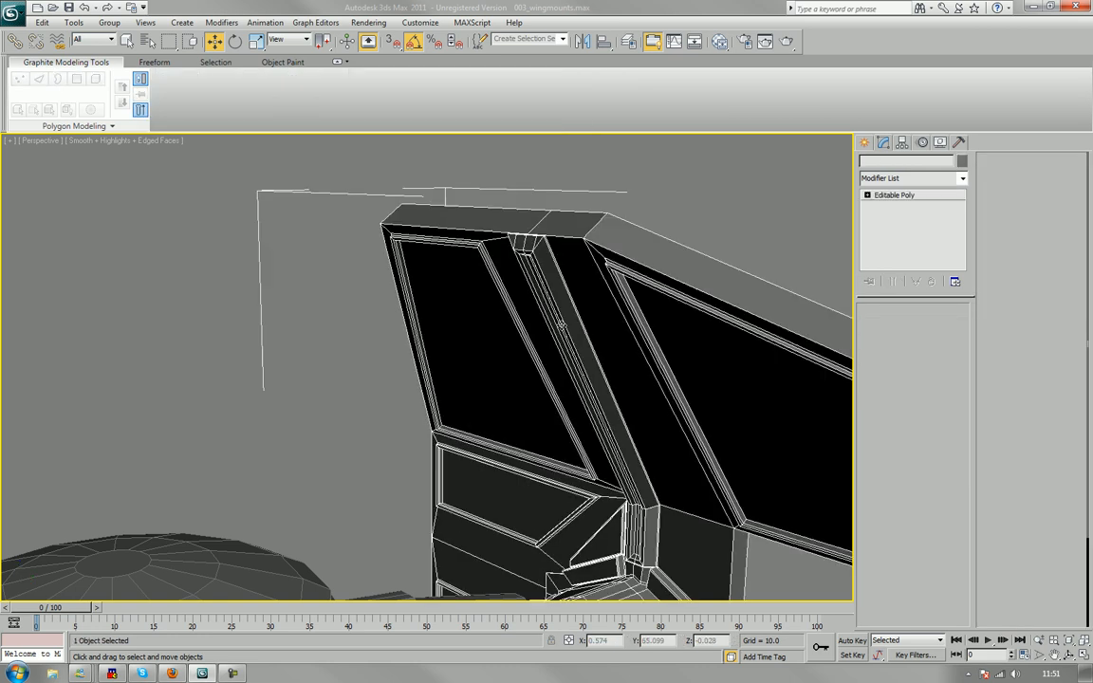
middle_click_drag(563, 325, 603, 317, "alt")
scroll(505, 332, "up", 2)
scroll(585, 344, "up", 2)
Examine the object's elements by selecting the wing, spine and mount pieces and excluding the wing panels, then leave element selection.
left_click(943, 325)
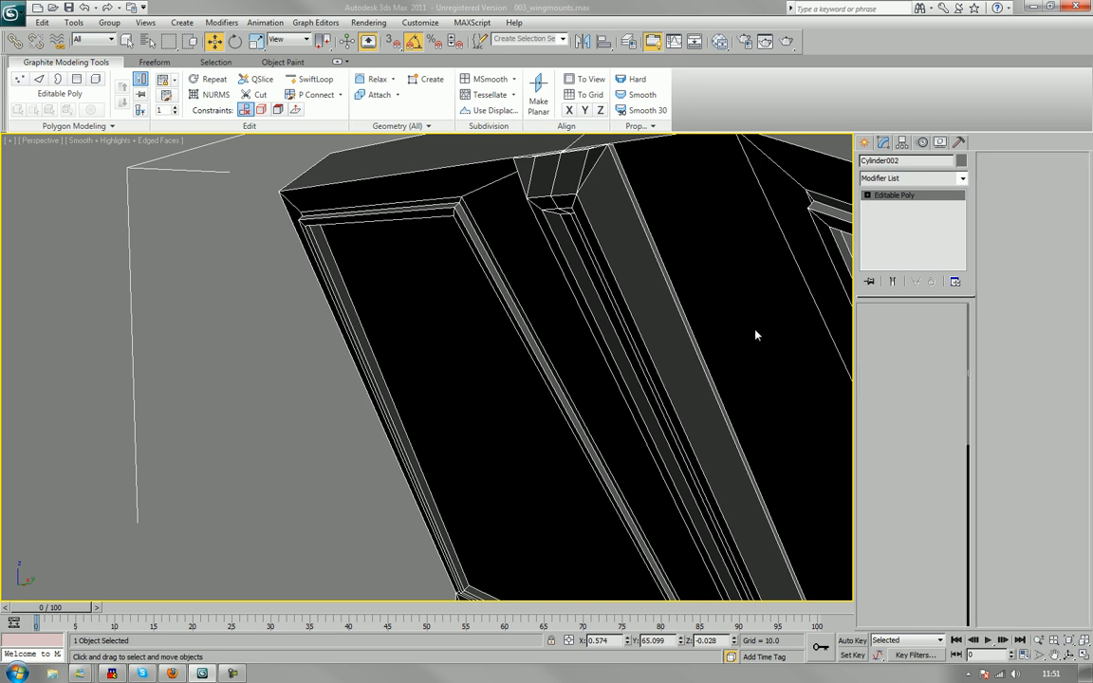
left_click(642, 329)
scroll(644, 354, "down", 6)
middle_click_drag(623, 393, 609, 251)
left_click(521, 427, "ctrl")
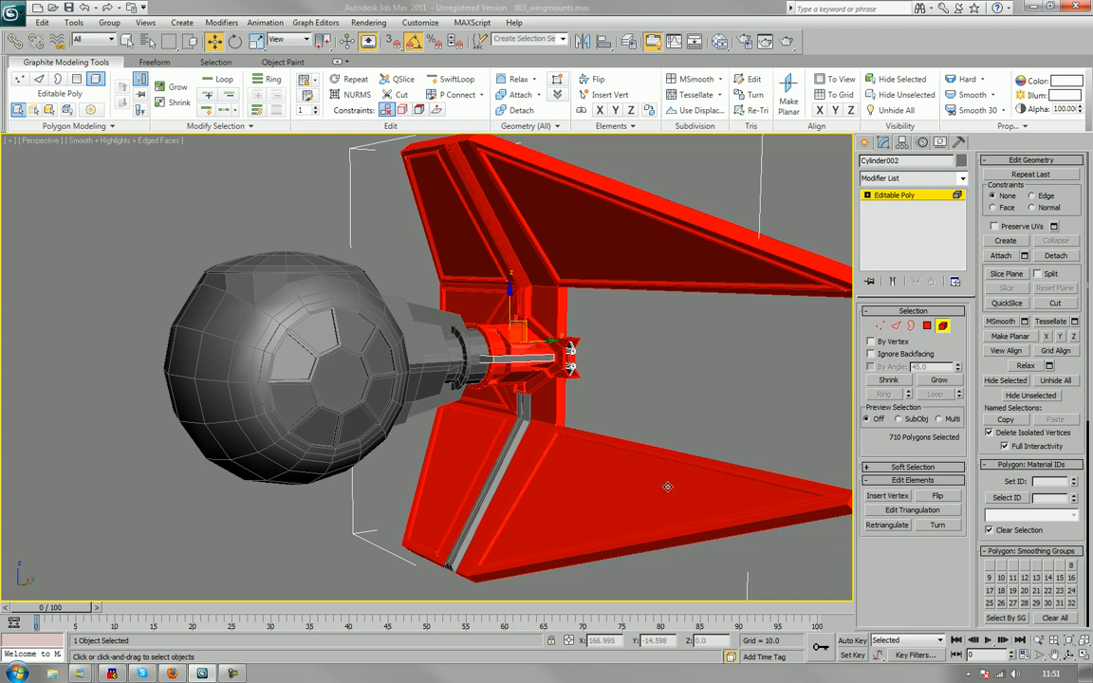
left_click(574, 482, "alt")
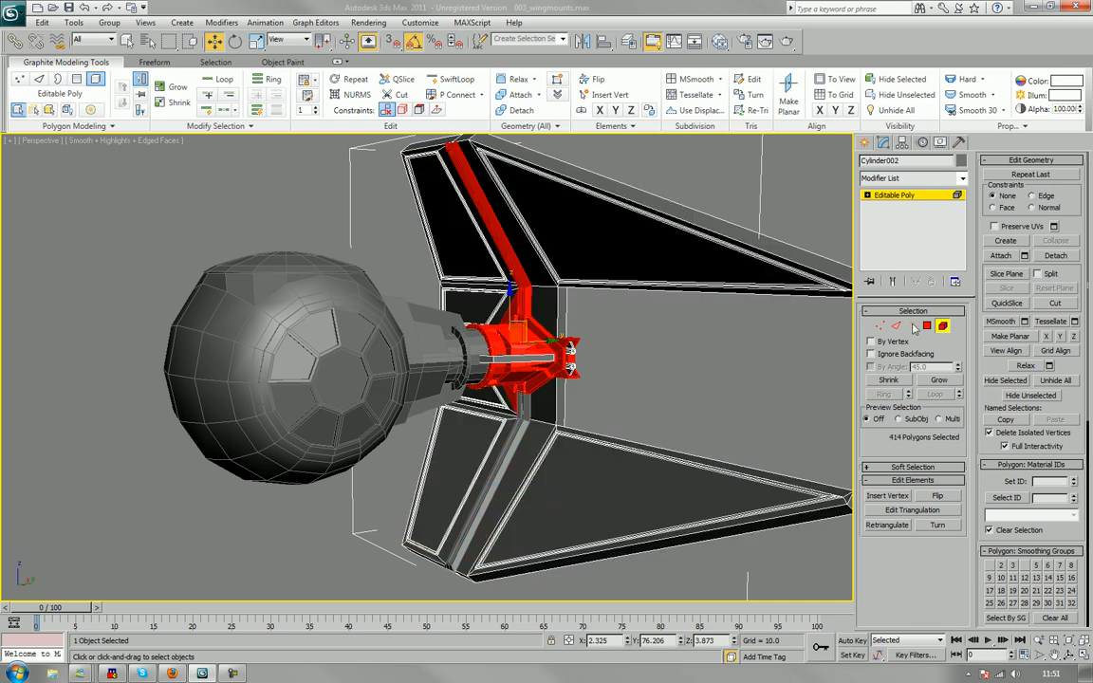
left_click(942, 326)
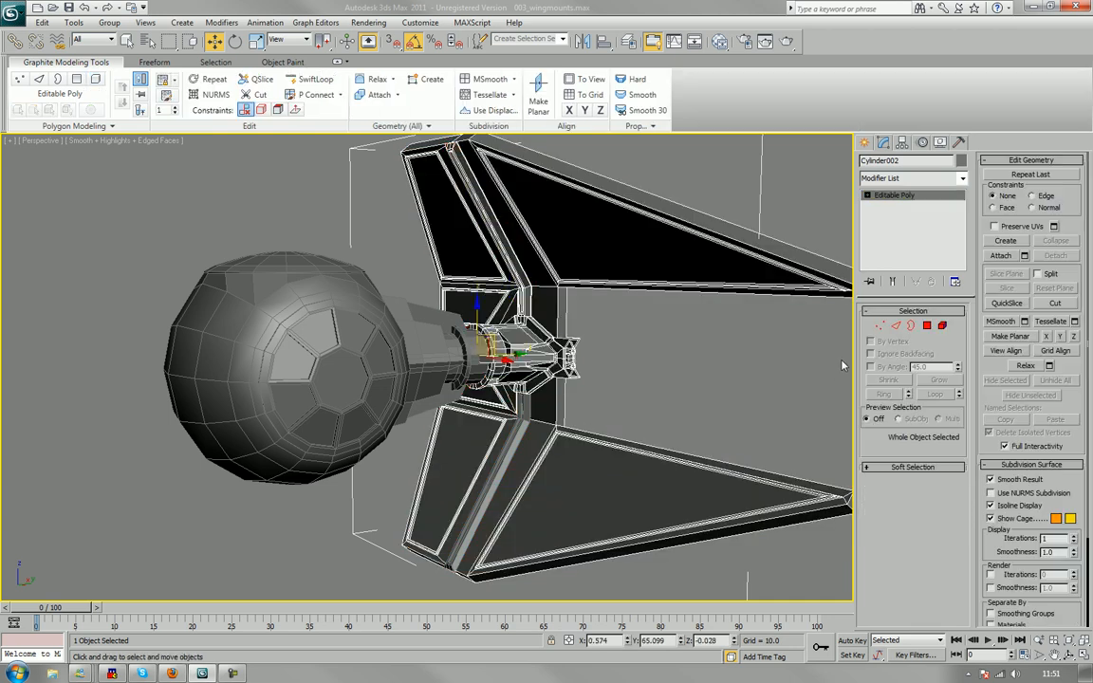
left_click(1003, 255)
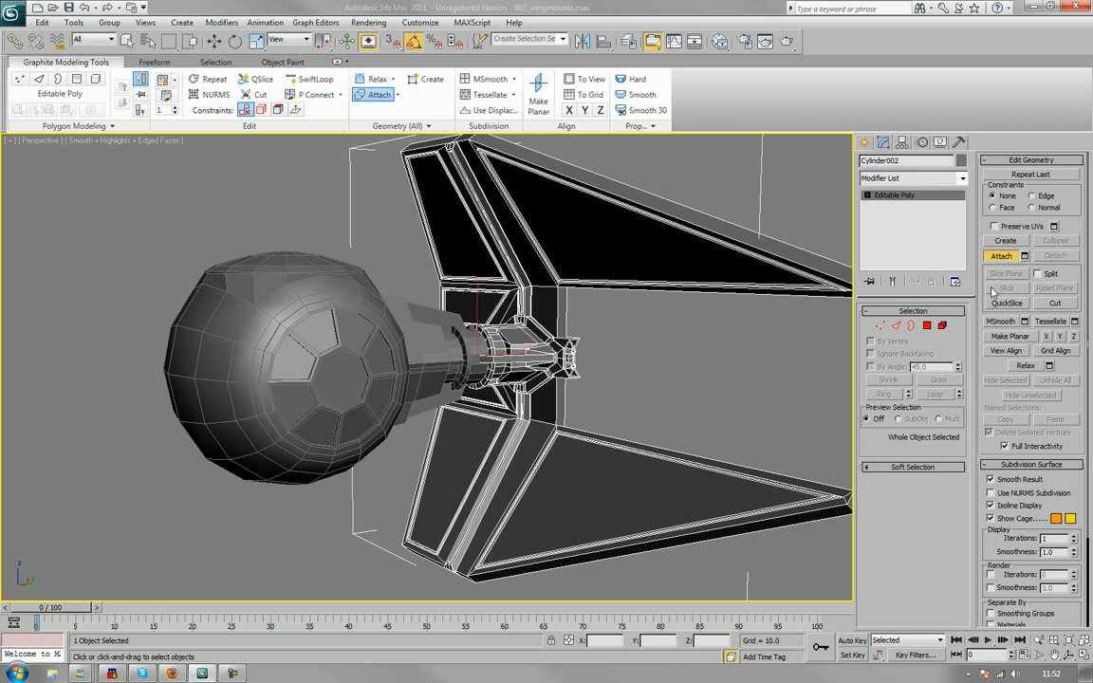
left_click(1012, 259)
left_click(671, 416)
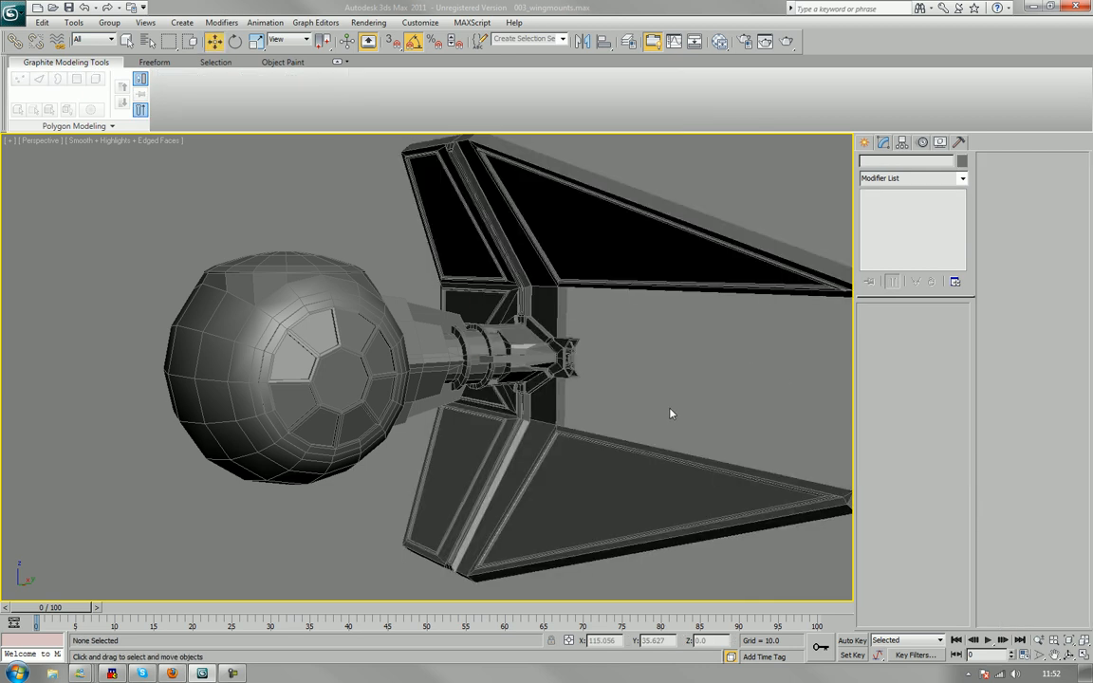
Select the wing object at the mount bracket that wraps around the wing's end.
middle_click_drag(691, 366, 532, 384, "alt")
scroll(495, 383, "up", 5)
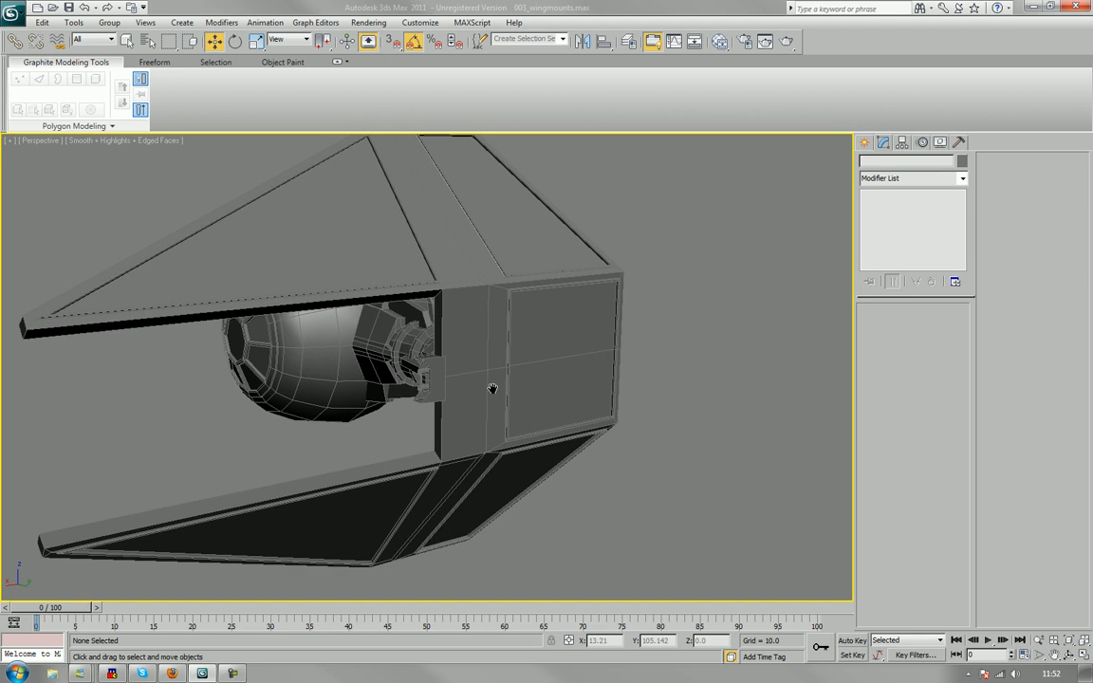
scroll(484, 366, "up", 4)
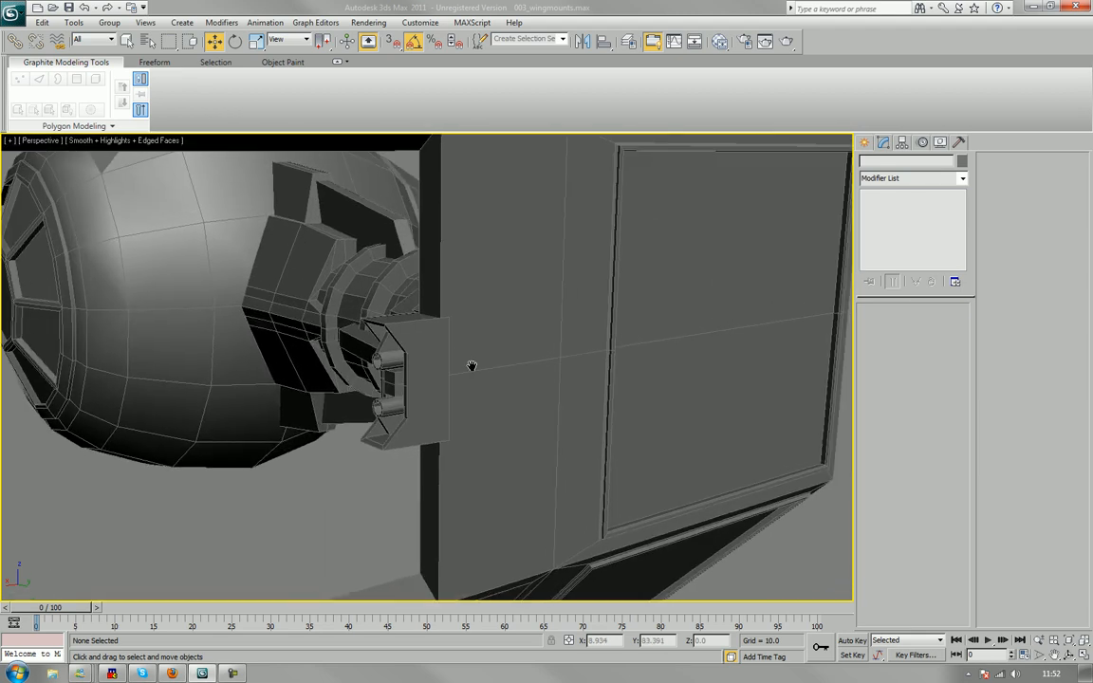
left_click(429, 368)
middle_click_drag(471, 368, 421, 374, "alt")
middle_click_drag(346, 376, 371, 388)
middle_click_drag(152, 387, 435, 399)
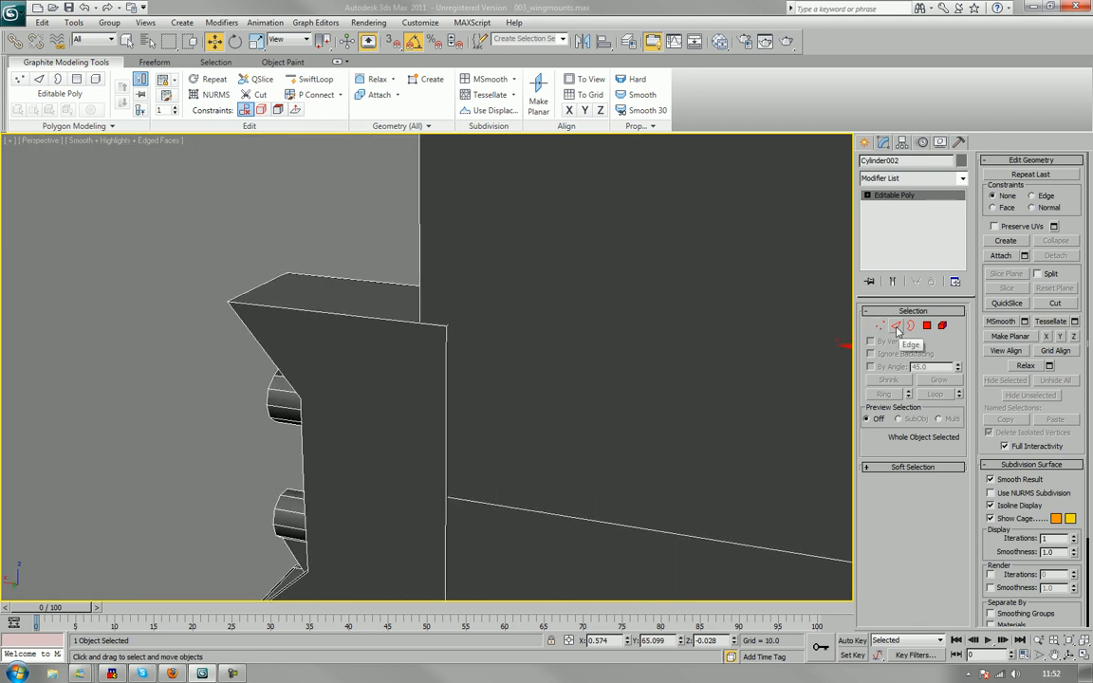
Connect the short upper and lower edges of the wing mount bracket's end face with one vertical edge.
key("F3")
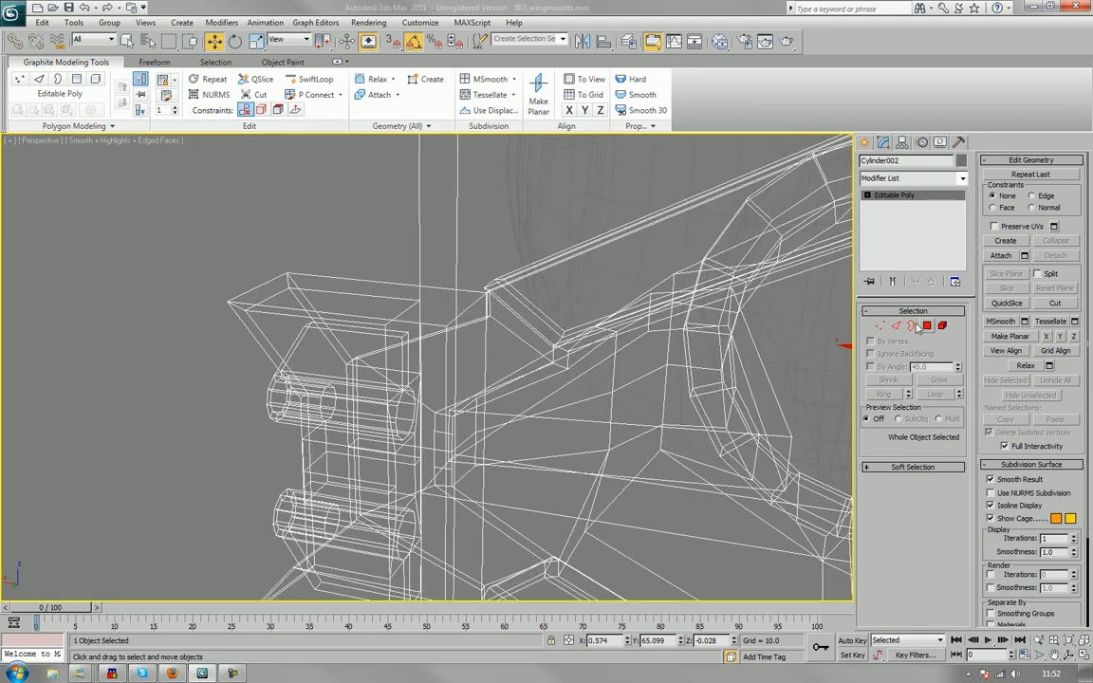
key("2")
left_click(465, 309)
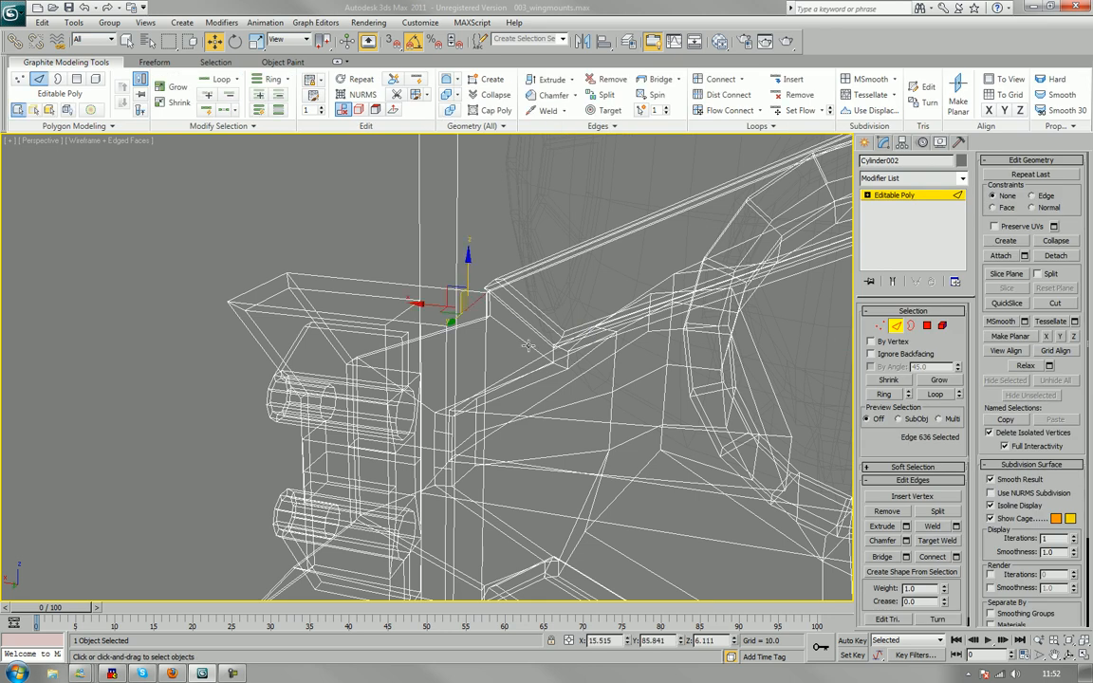
middle_click_drag(464, 309, 561, 261)
left_click(496, 479, "ctrl")
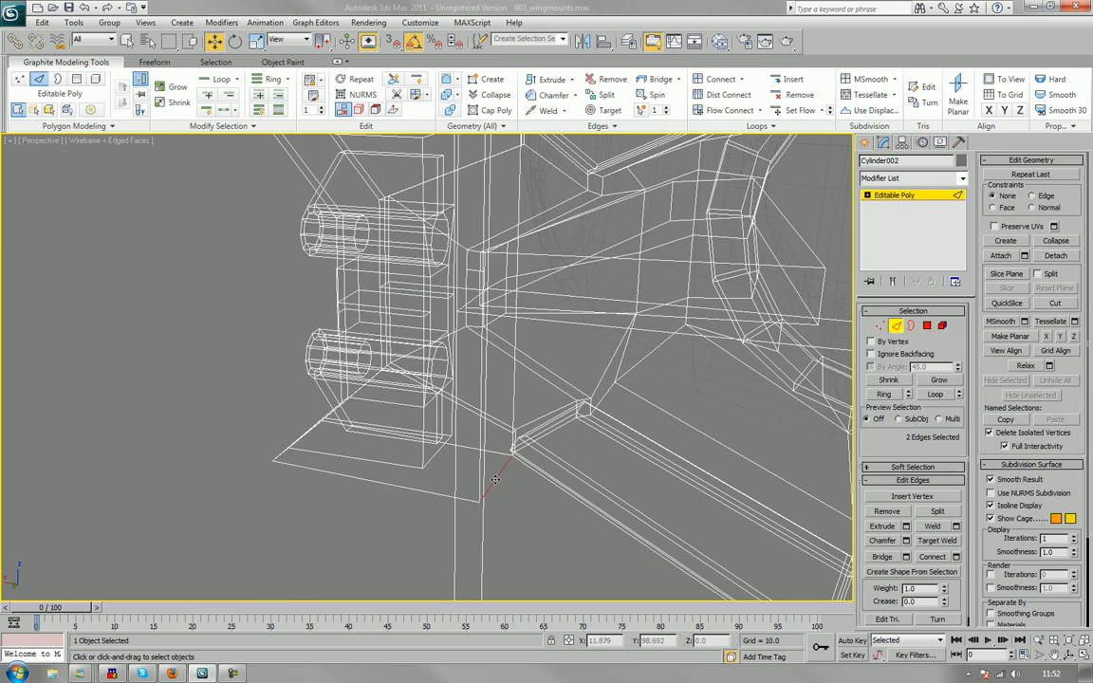
key("F3")
mouse_move(556, 421)
middle_mouse_down()
mouse_move(471, 544)
mouse_move(491, 446)
middle_mouse_up()
scroll(492, 447, "up", 4)
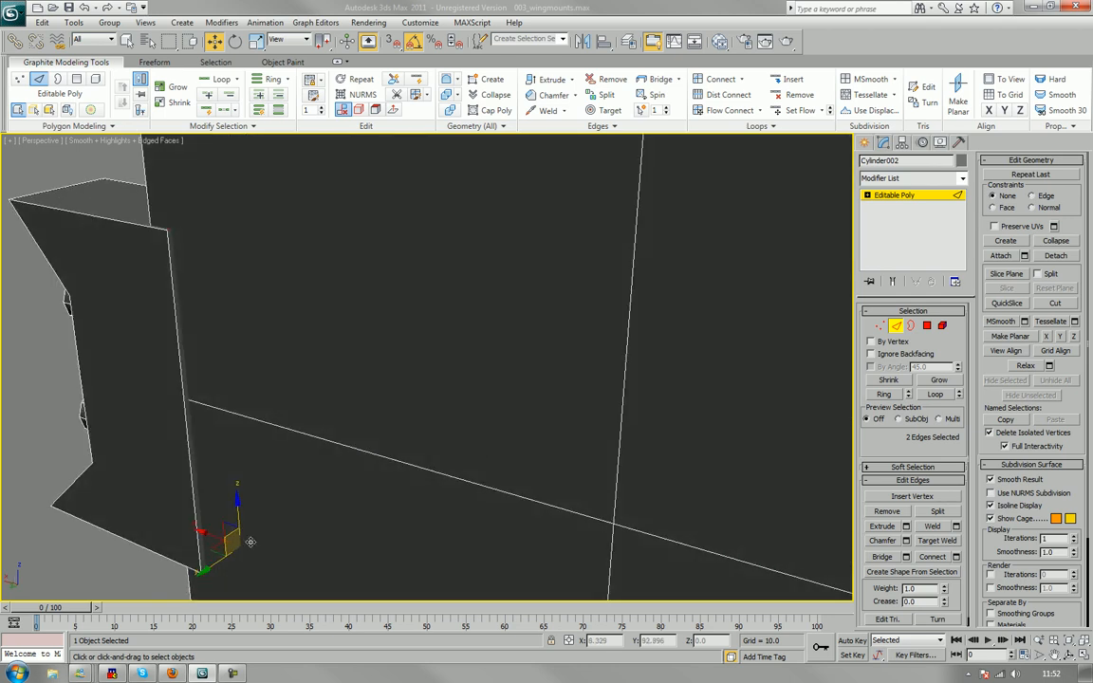
left_click_drag(211, 570, 210, 569)
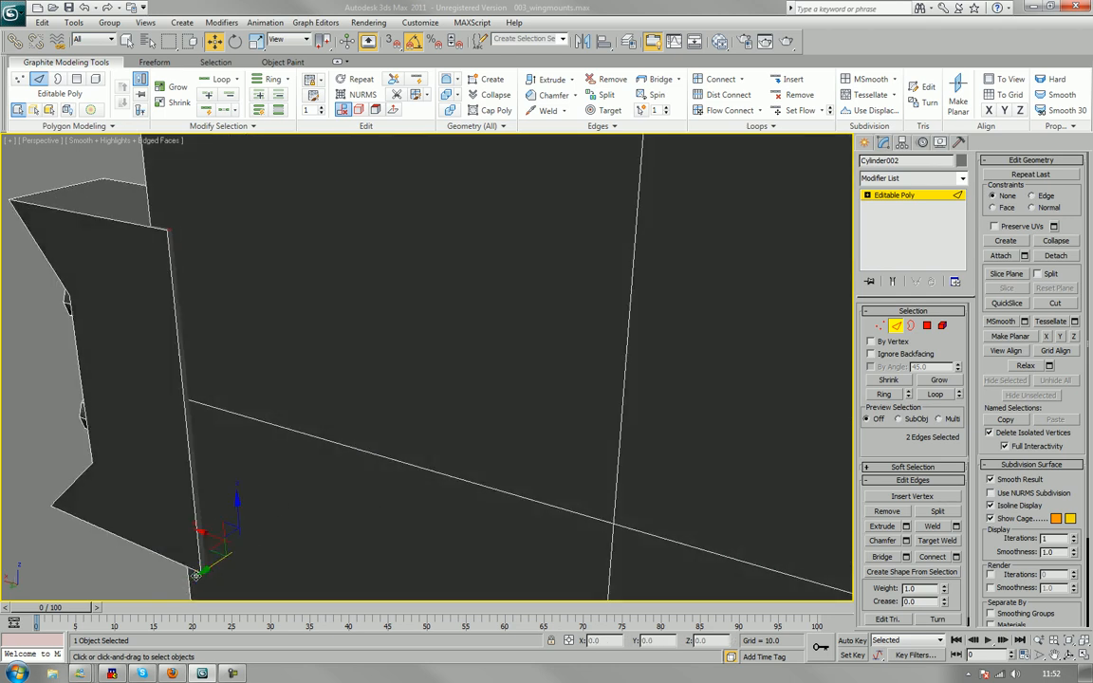
left_click(934, 557)
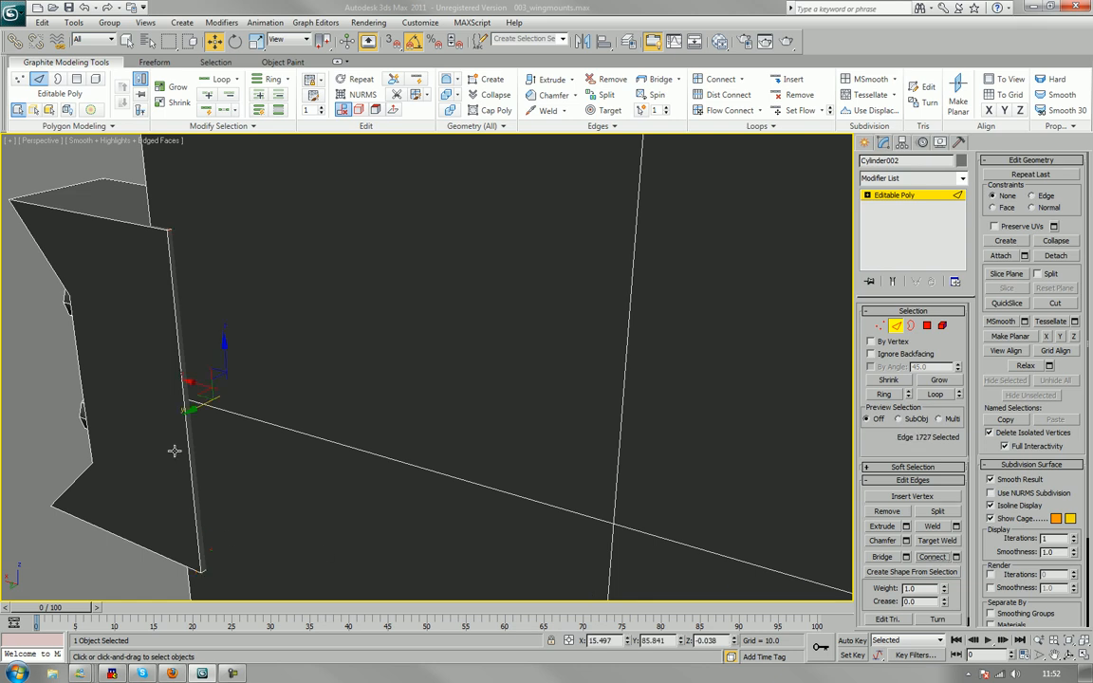
Move the new vertical edge along Y to about 87.69, leaving a thin strip beside the bracket's outer face.
left_click_drag(199, 409, 158, 433)
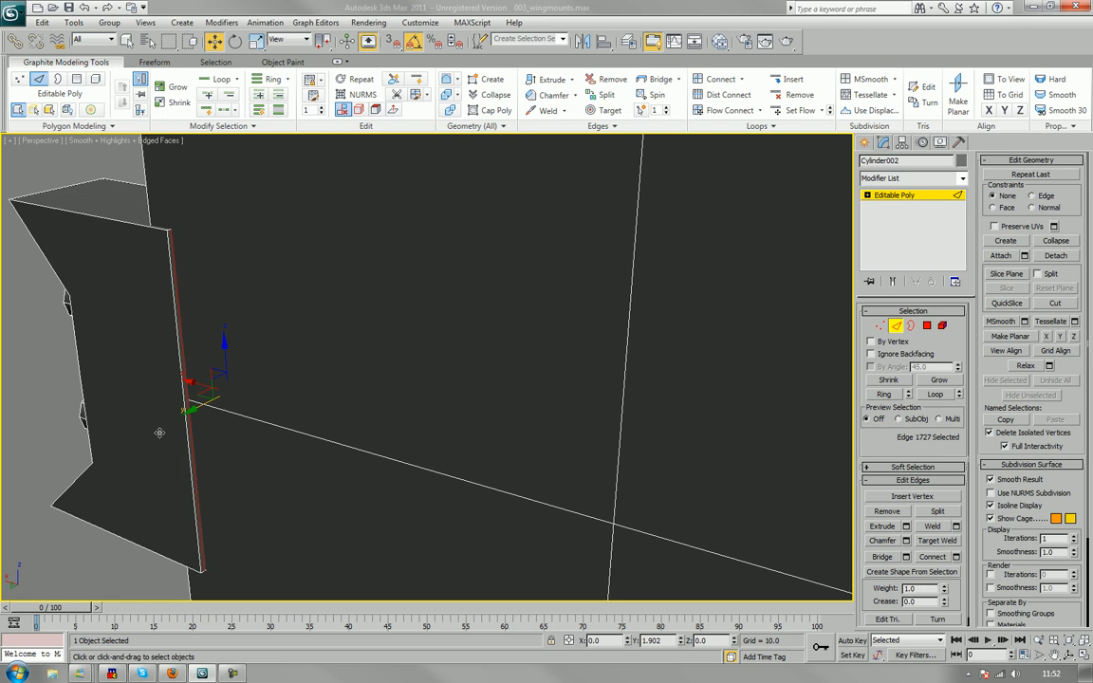
left_click_drag(159, 432, 159, 431)
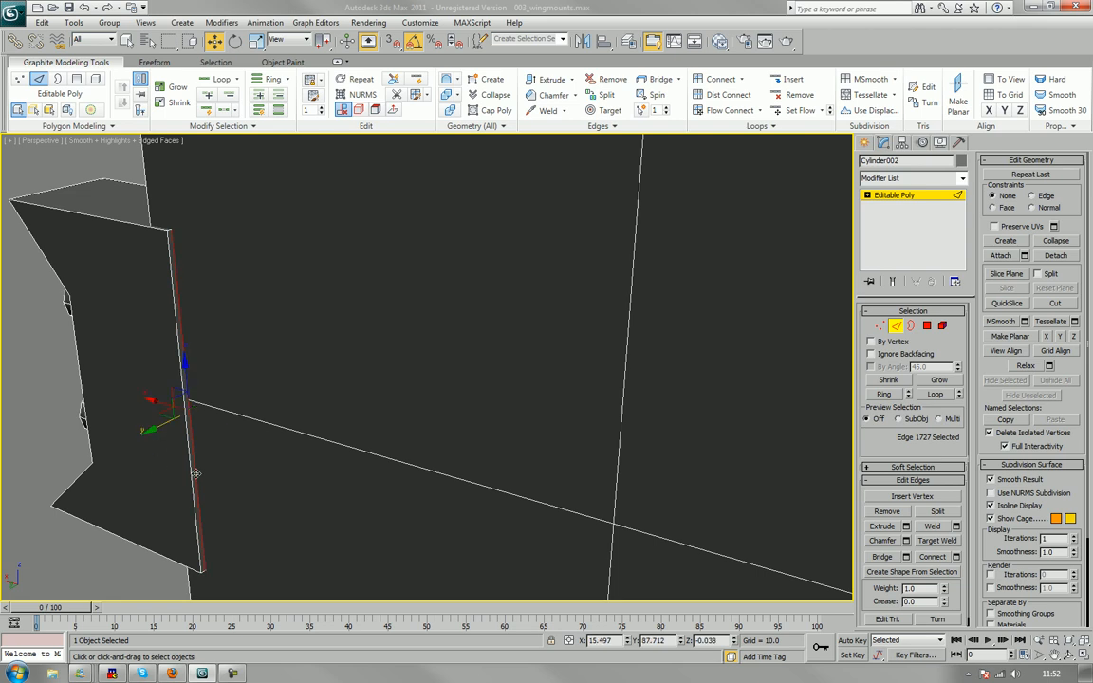
middle_click_drag(210, 469, 197, 461, "alt")
middle_click_drag(129, 424, 167, 448)
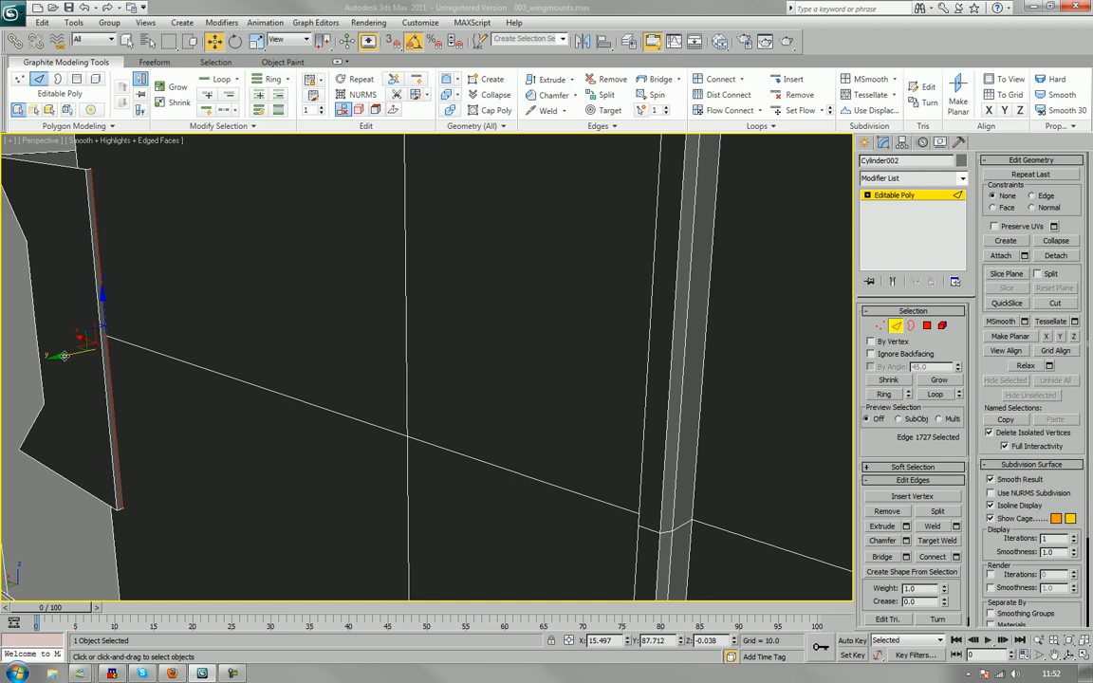
left_click_drag(65, 356, 69, 356)
left_click_drag(65, 355, 65, 355)
Extrude the thin strip polygon on the bracket's end across the wing's outer side to the recessed panel's frame.
mouse_move(84, 406)
middle_mouse_down()
mouse_move(134, 440)
mouse_move(261, 408)
mouse_move(93, 405)
middle_mouse_up()
scroll(149, 427, "down", 3)
scroll(153, 383, "down", 4)
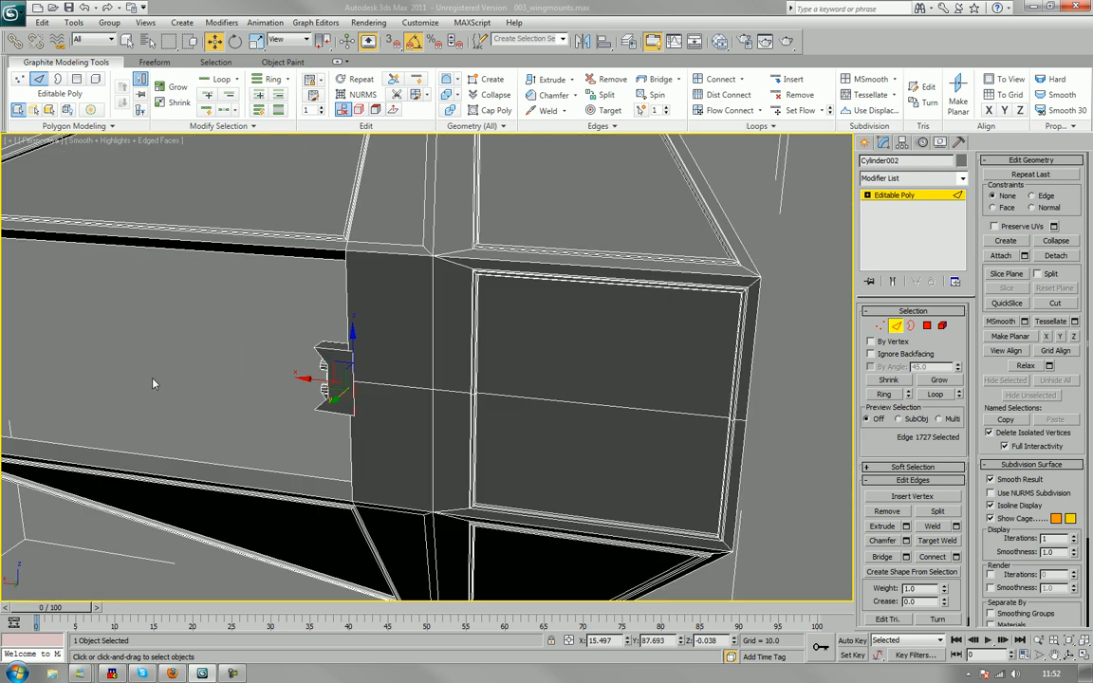
middle_click_drag(257, 420, 300, 393)
scroll(215, 454, "up", 3)
scroll(316, 384, "up", 3)
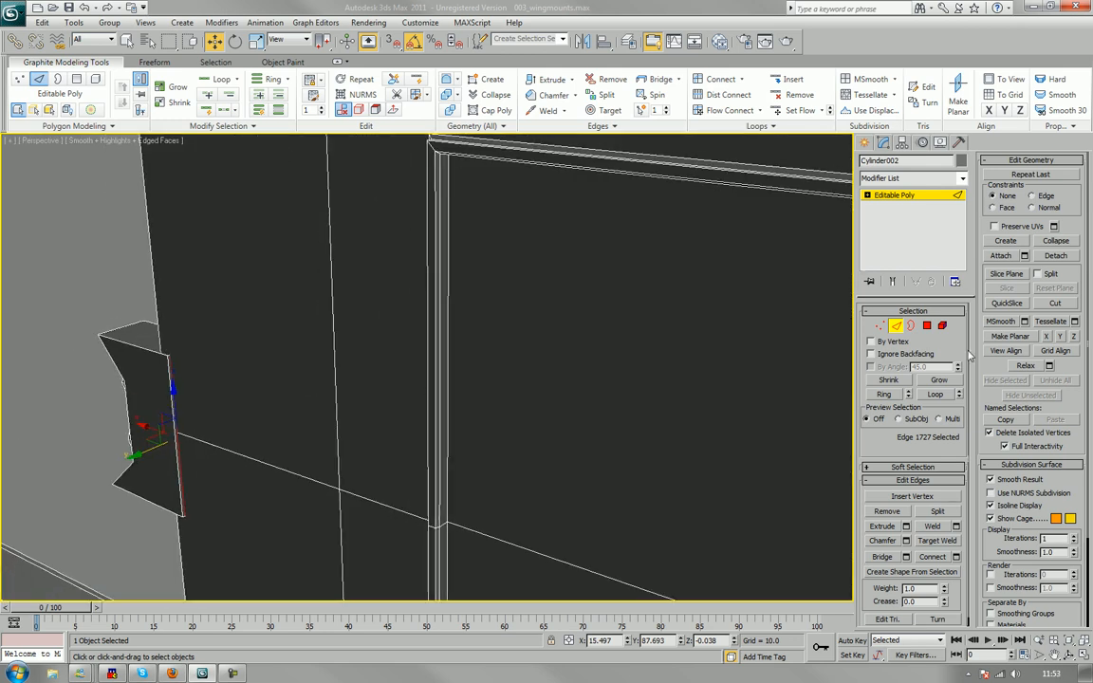
left_click(927, 327)
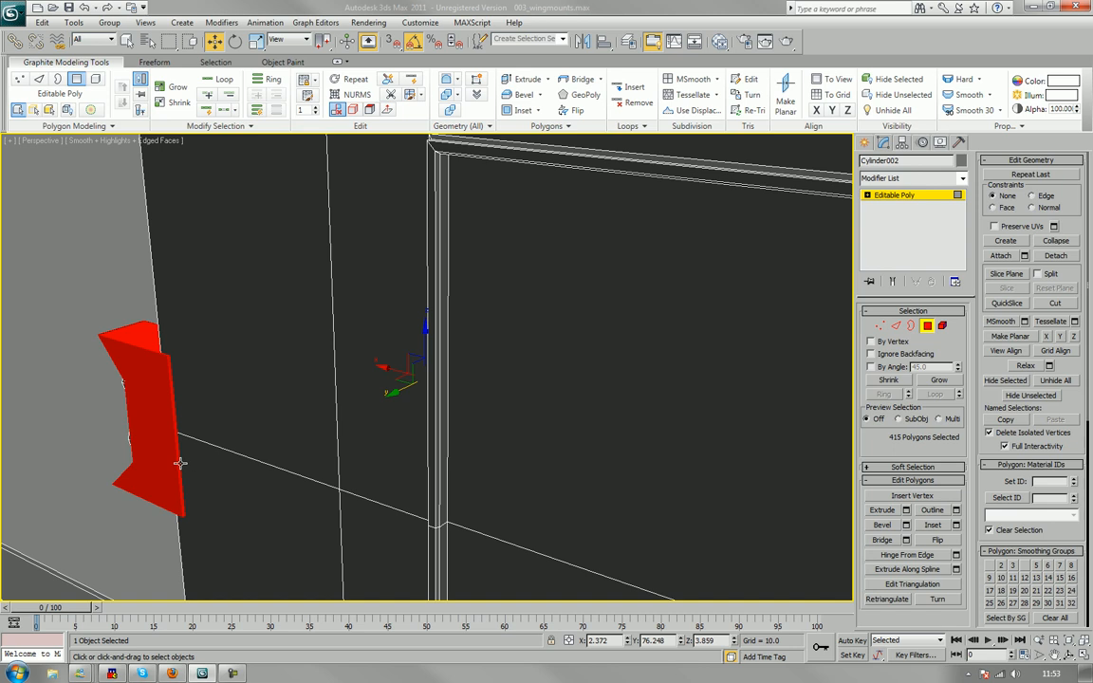
left_click(179, 463)
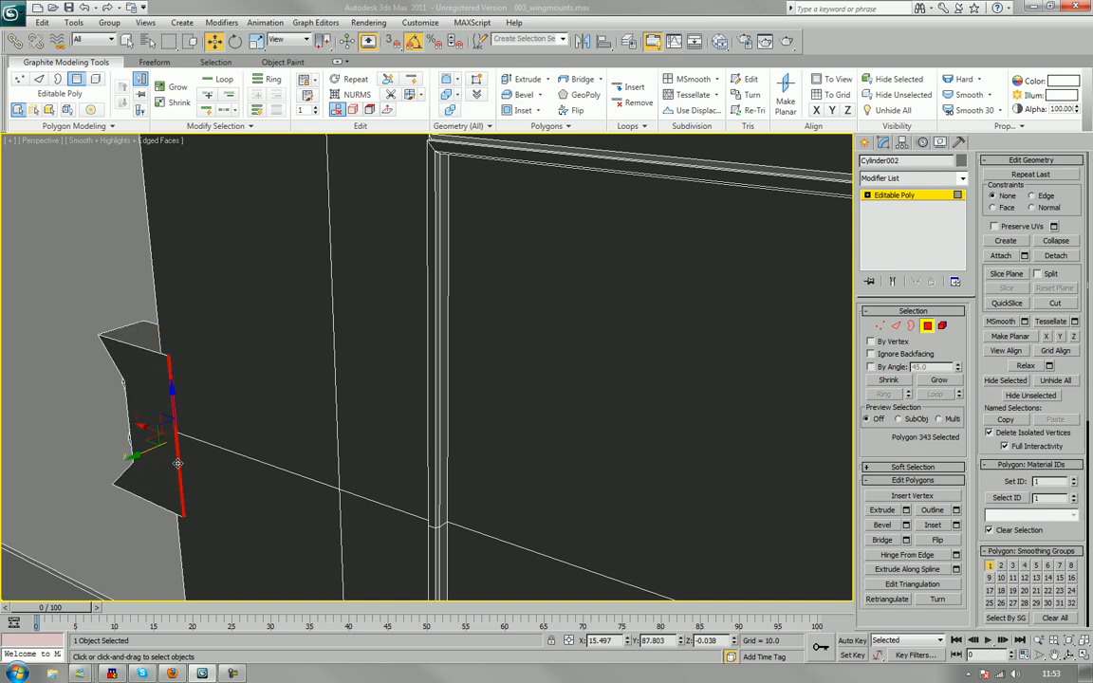
left_click(882, 511)
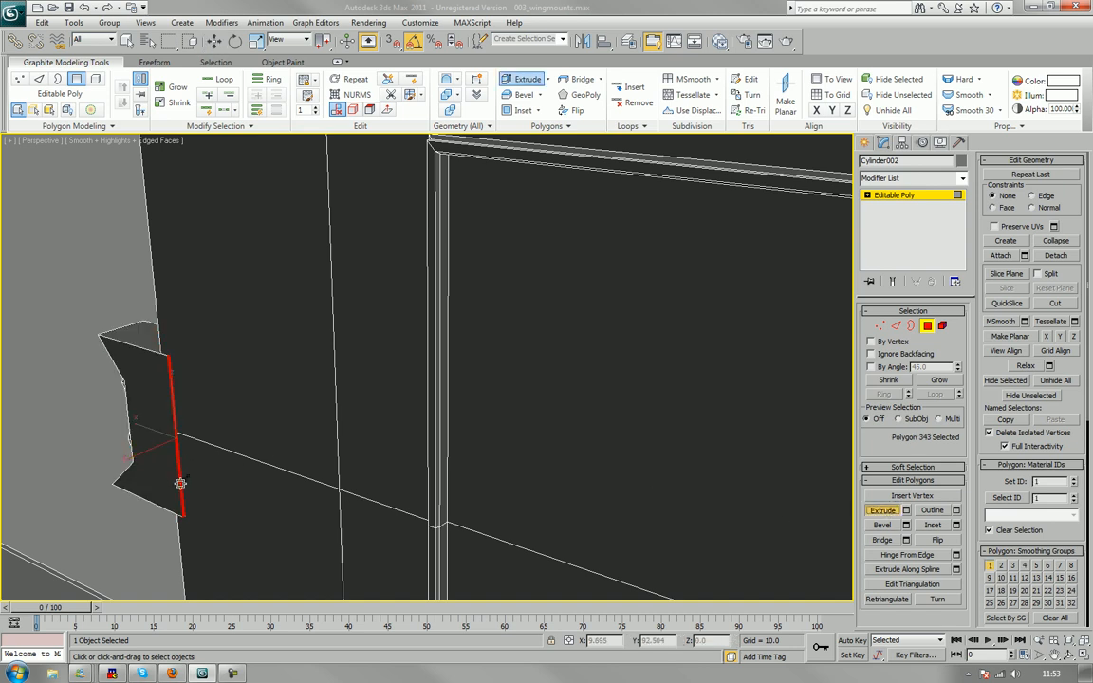
left_click_drag(179, 484, 203, 368)
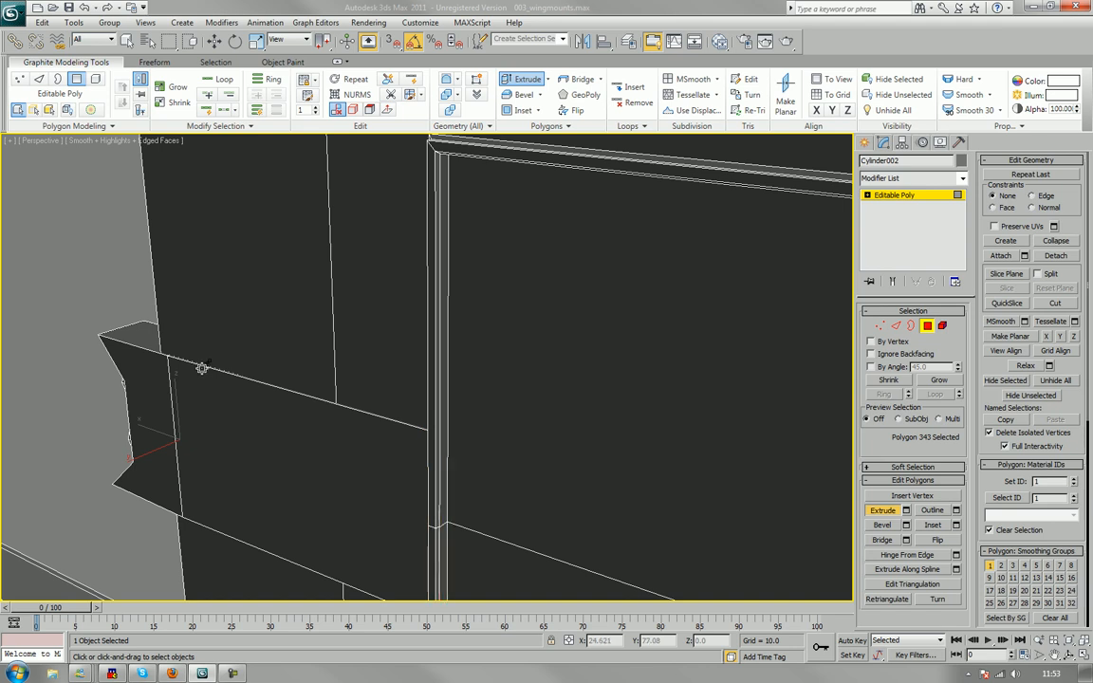
left_click_drag(203, 368, 212, 366)
Thicken the extruded plate by moving its inner face to Y 87.021 and its outer face to Y 88.24.
scroll(334, 432, "down", 6)
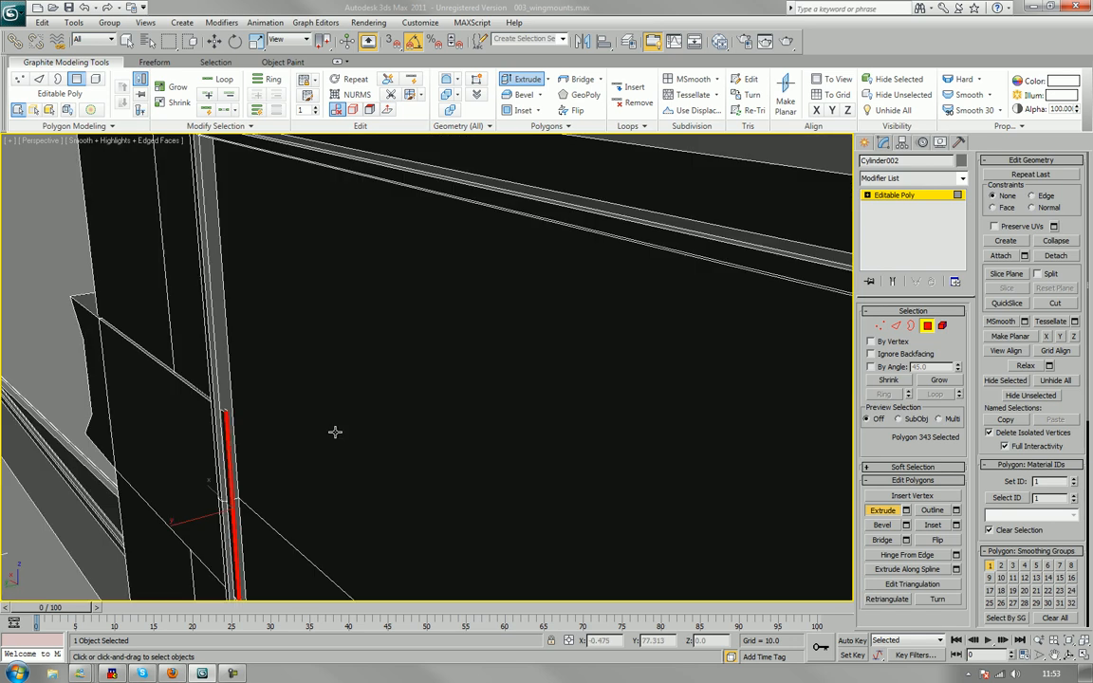
scroll(313, 429, "up", 10)
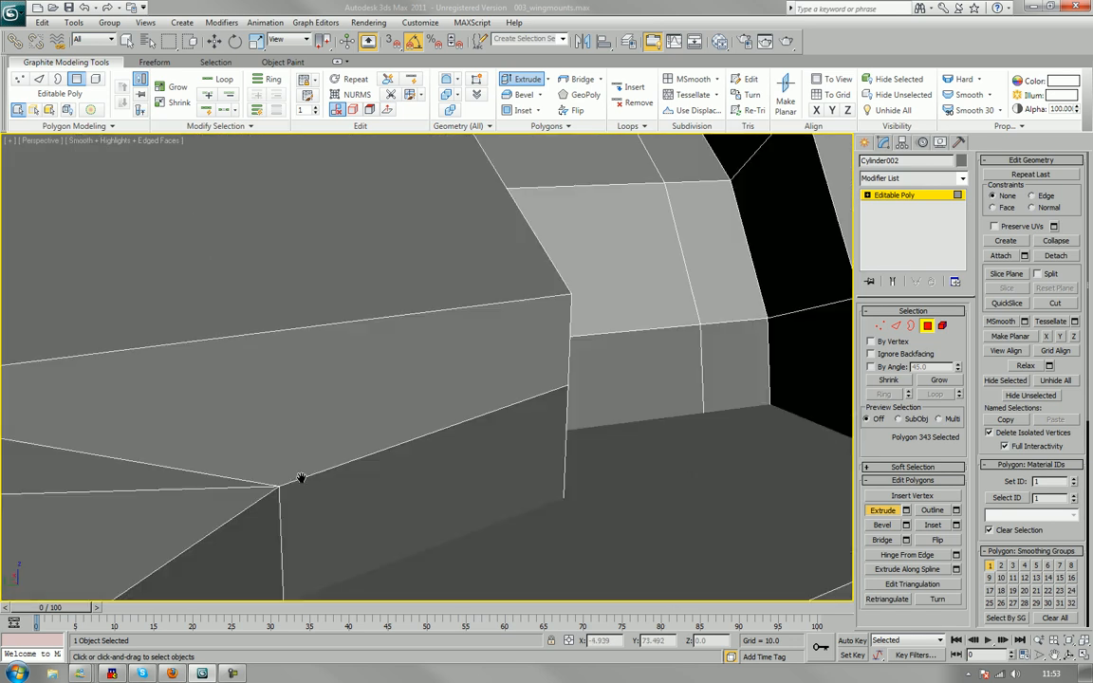
scroll(359, 466, "up", 8)
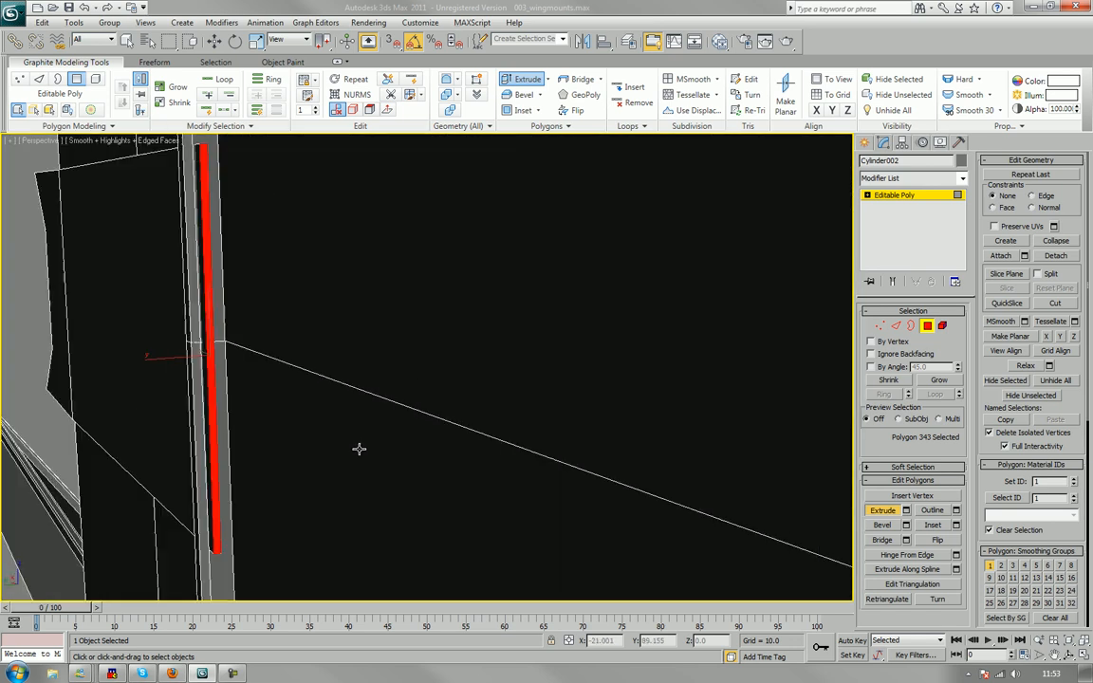
middle_click_drag(338, 434, 389, 461)
key("F3")
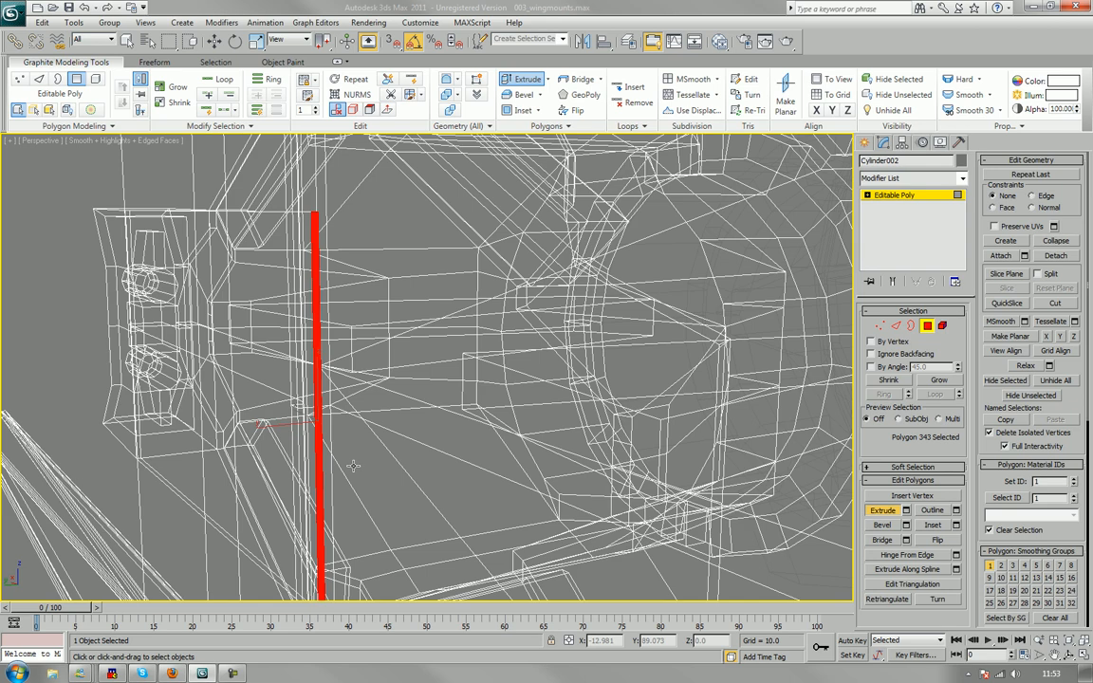
left_click(281, 443)
left_click(281, 442)
key("F3")
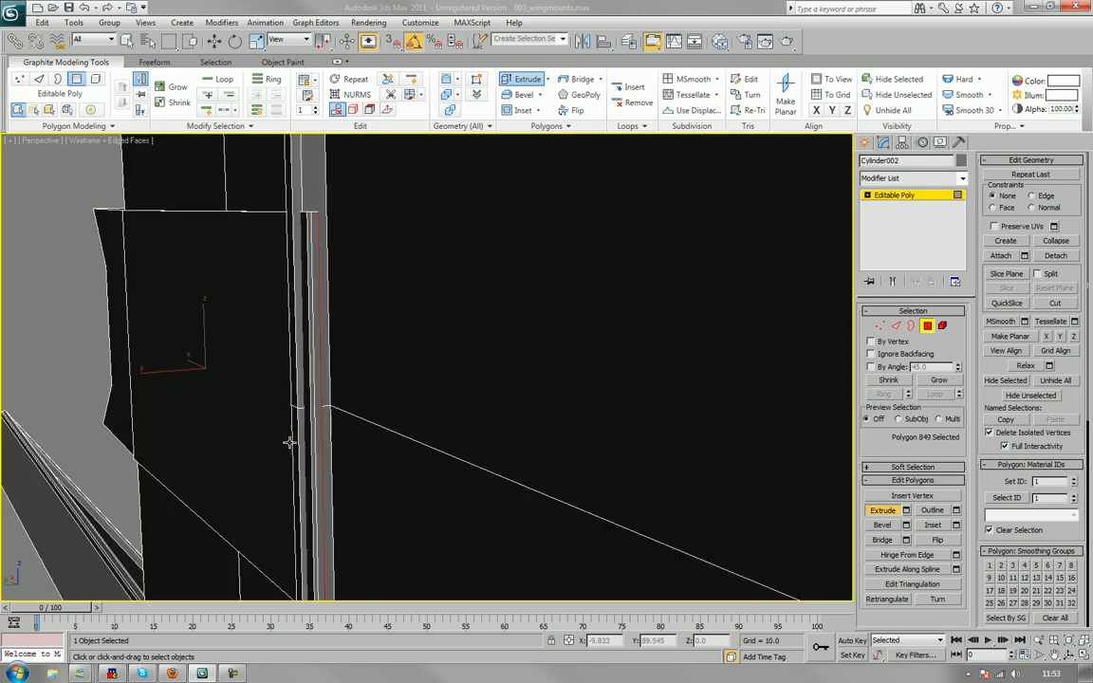
key("F3")
key("w")
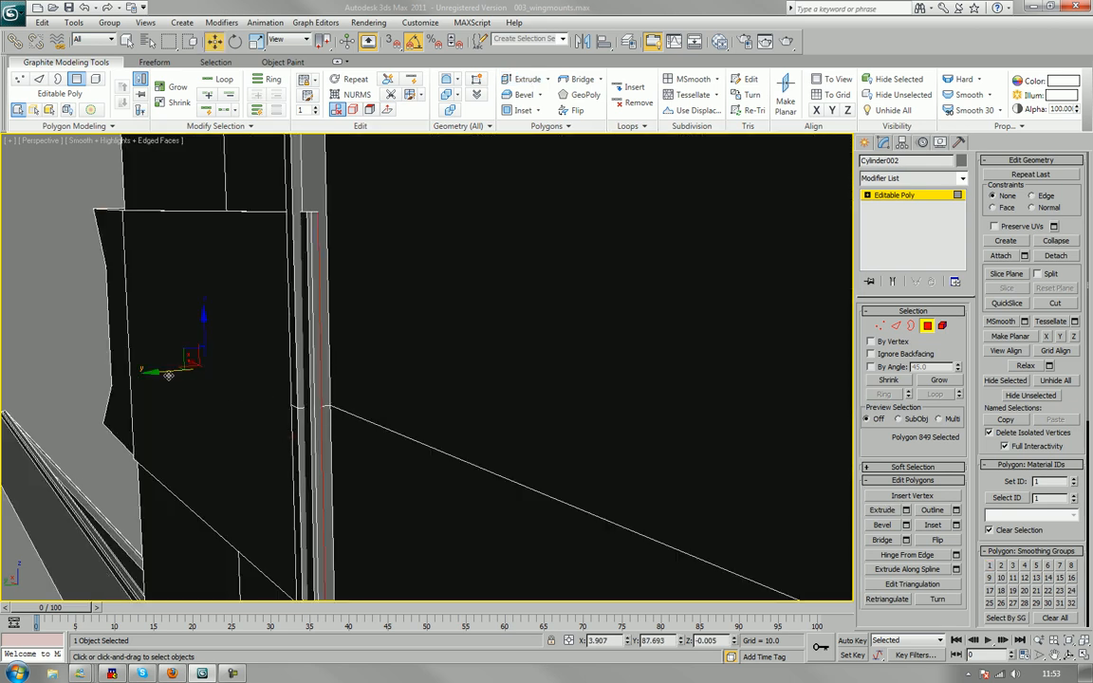
left_click_drag(165, 372, 195, 370)
middle_click_drag(198, 385, 202, 472, "alt")
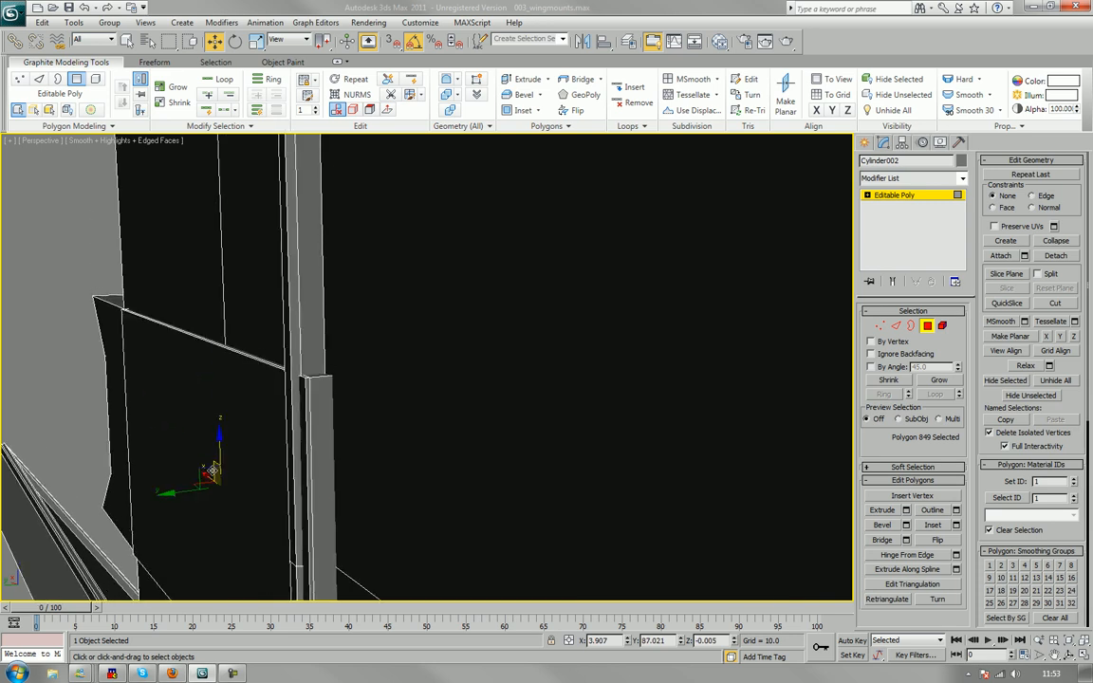
left_click(181, 490)
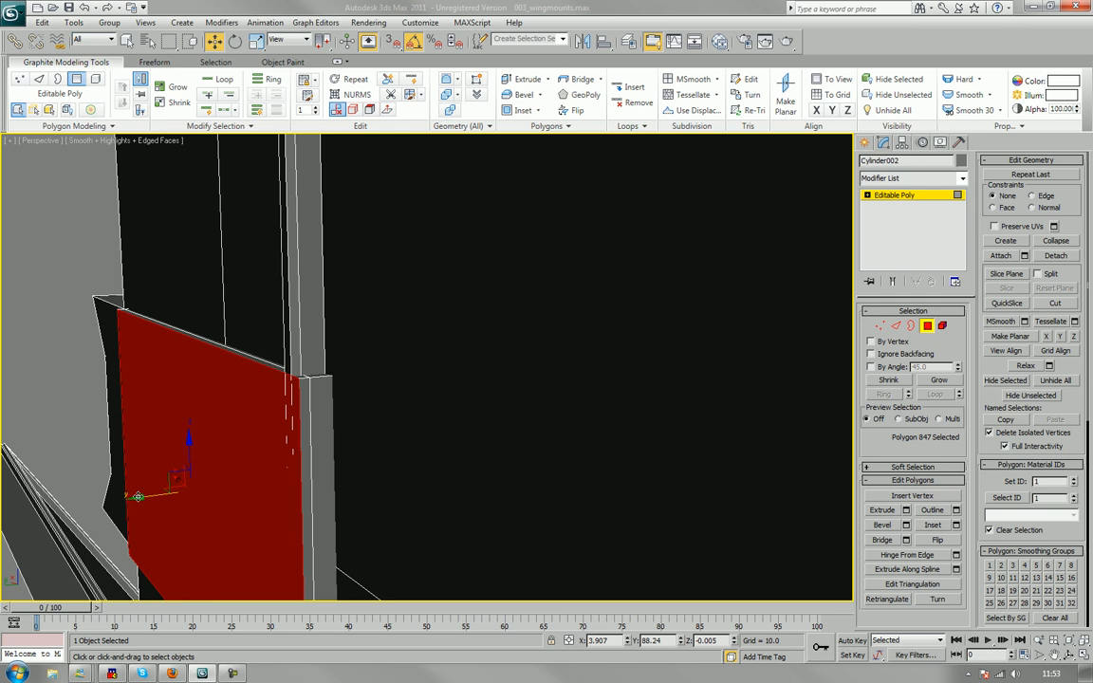
Add the bracket's outer face to the selected plate face, move both slightly outward along Y, and clear the selection.
left_click(115, 435, "ctrl")
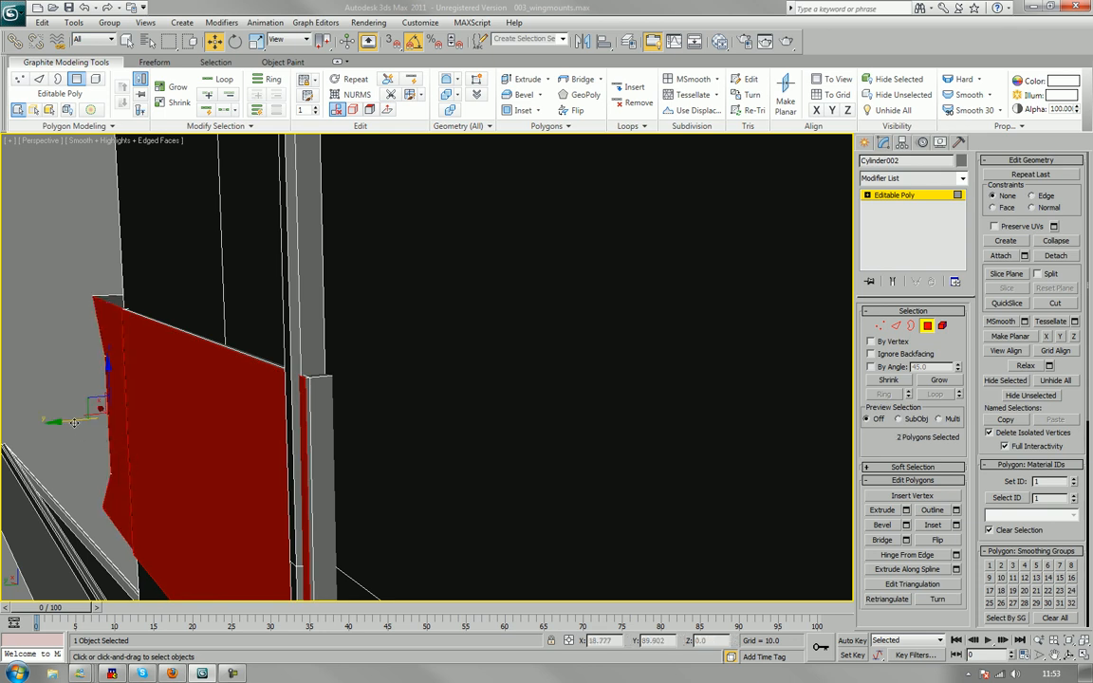
scroll(72, 421, "down", 8)
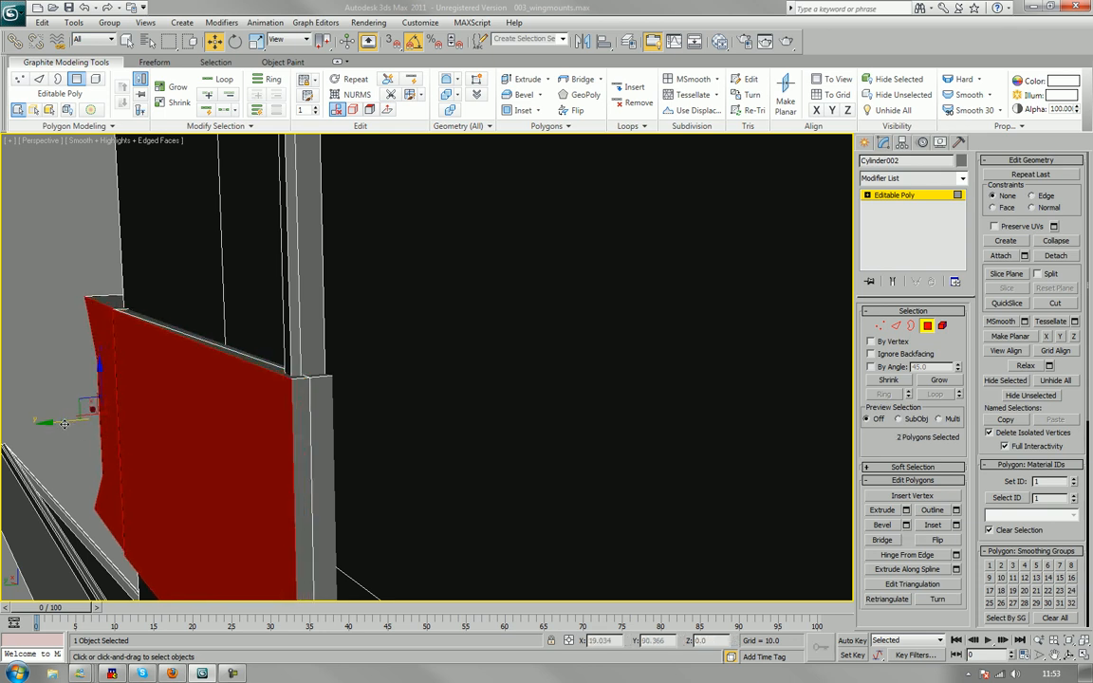
middle_click_drag(82, 425, 268, 423, "alt")
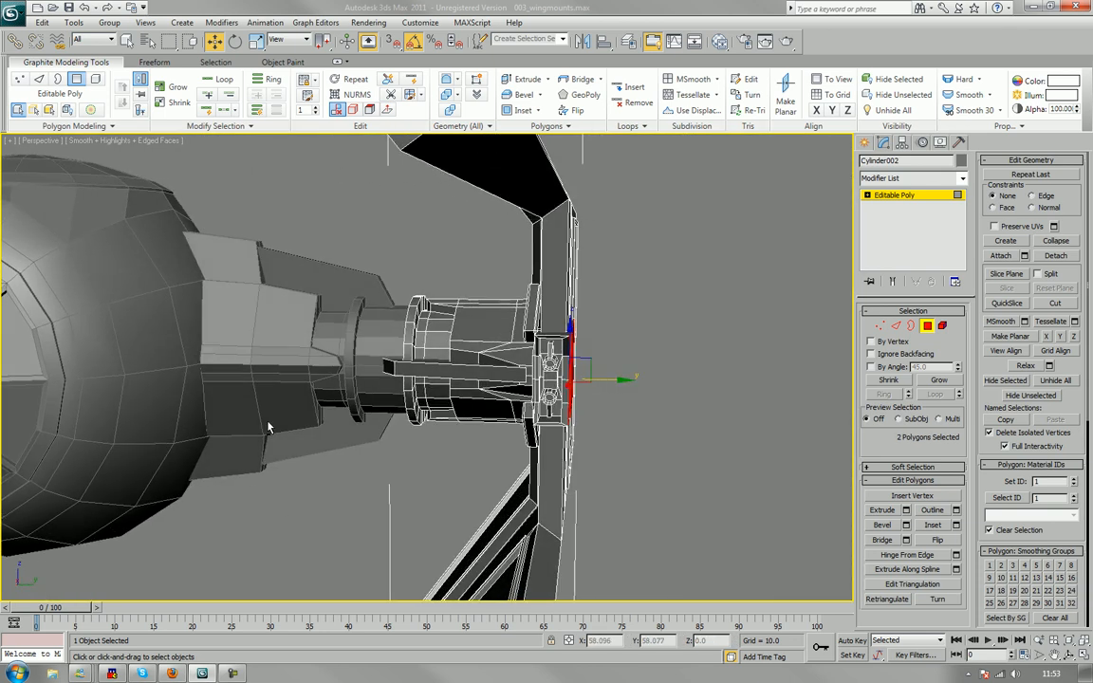
left_click(688, 444)
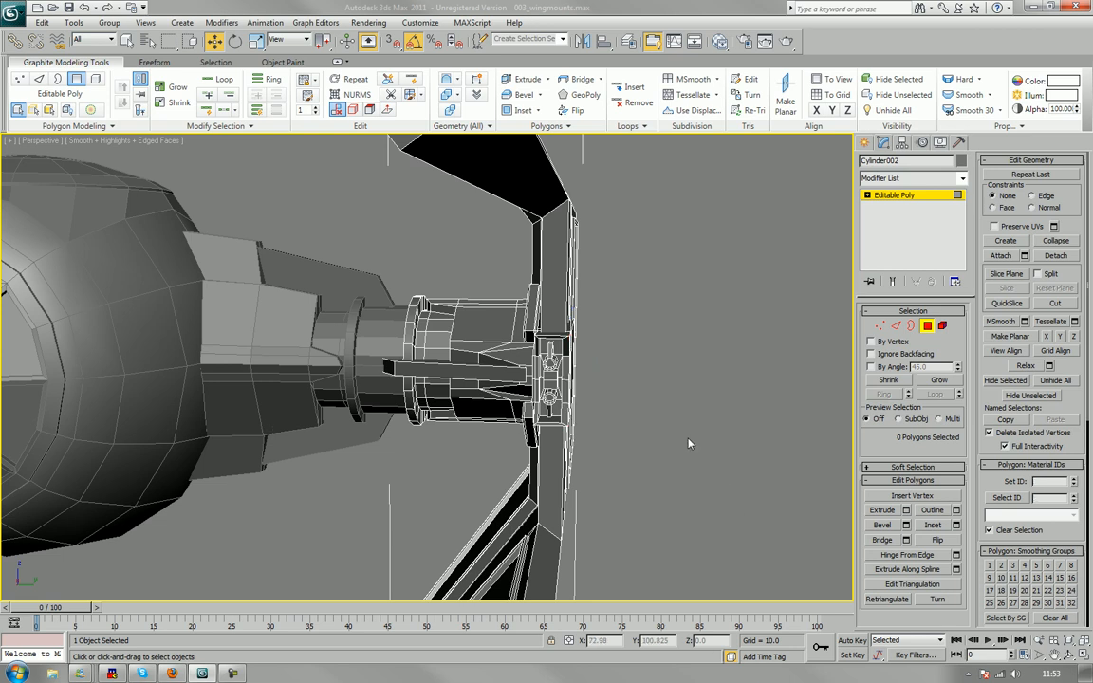
Delete the extended plate's outer polygon and cap the open border with a new face.
middle_click_drag(634, 416, 499, 446, "alt")
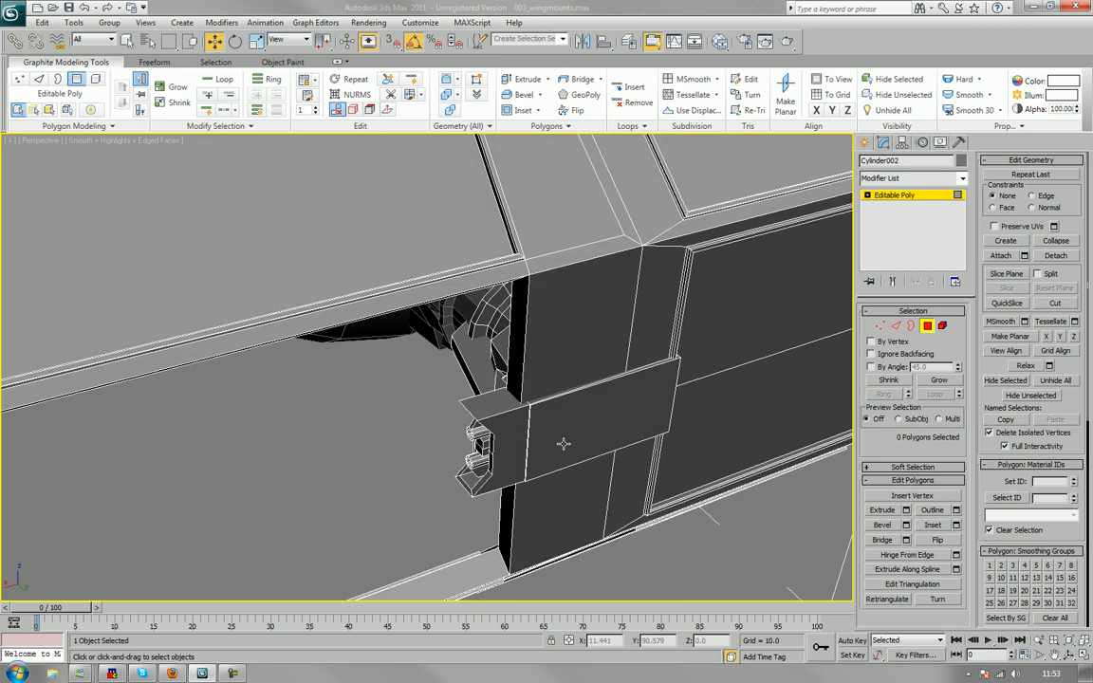
scroll(441, 454, "up", 3)
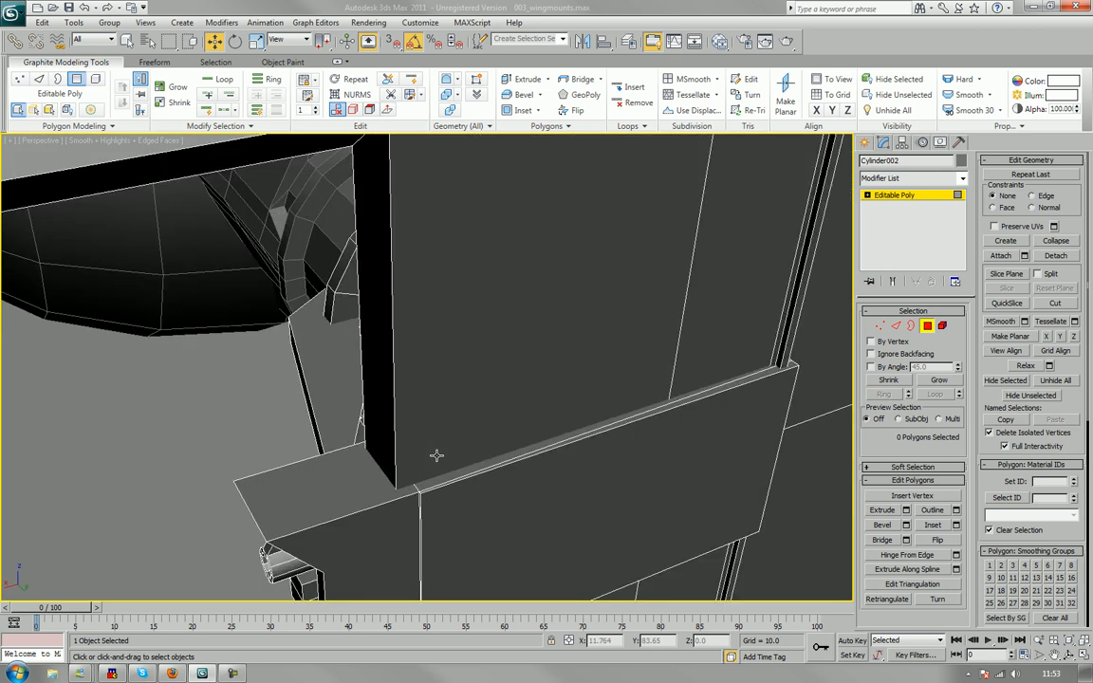
scroll(460, 432, "up", 4)
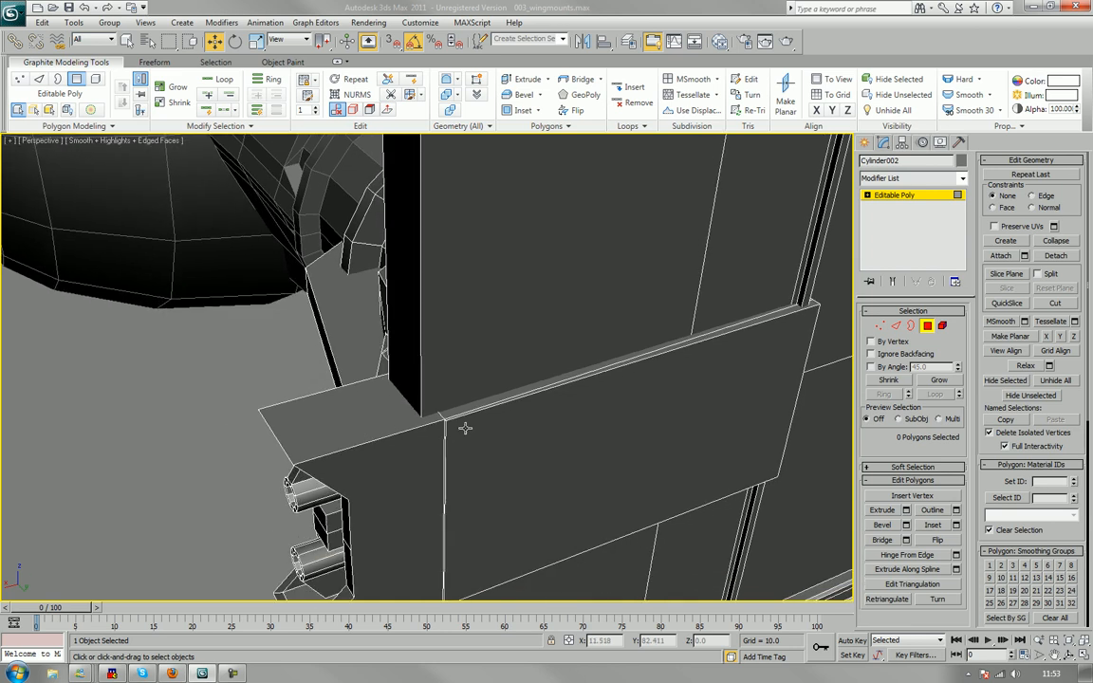
scroll(478, 433, "down", 5)
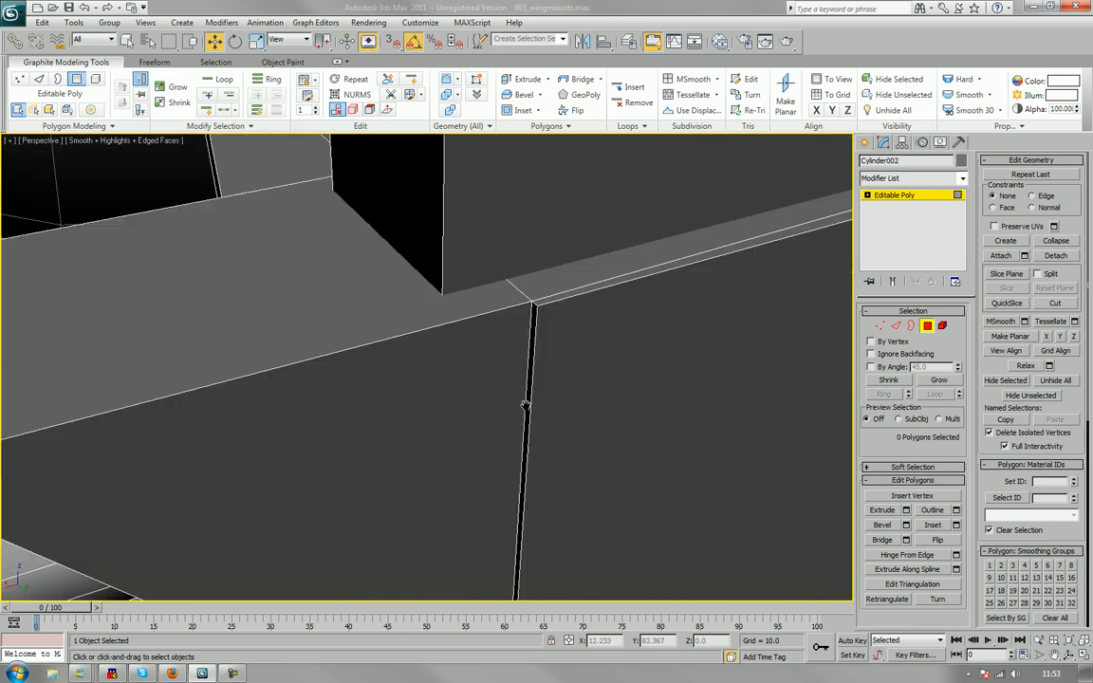
middle_click_drag(526, 406, 541, 472, "alt")
left_click(588, 409)
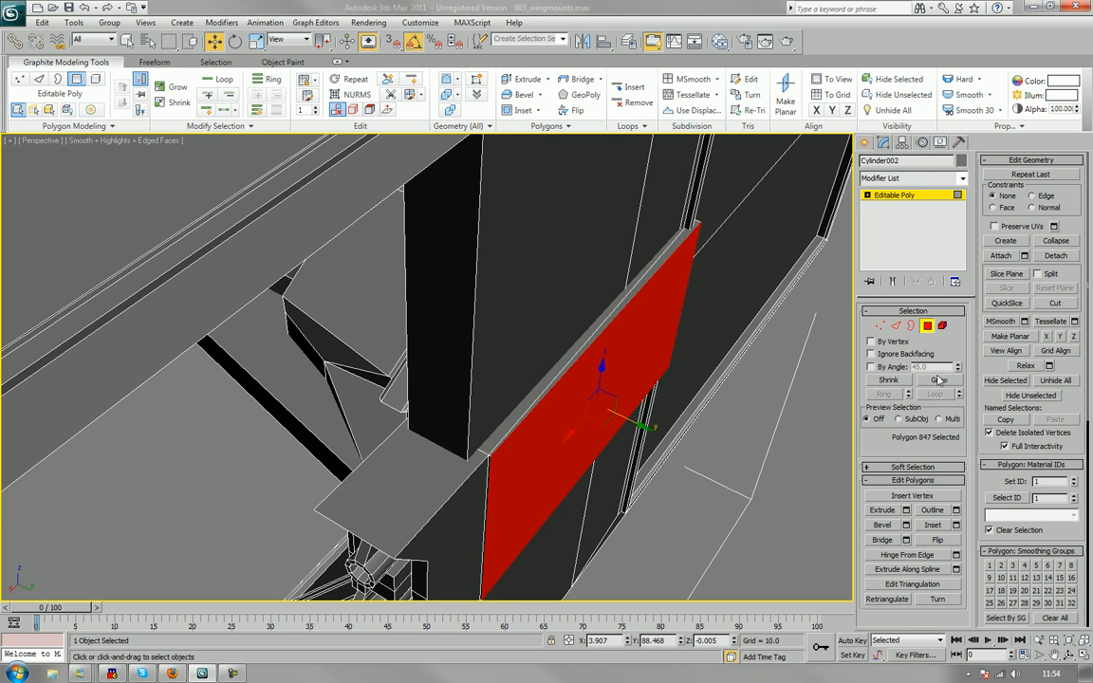
key("Delete")
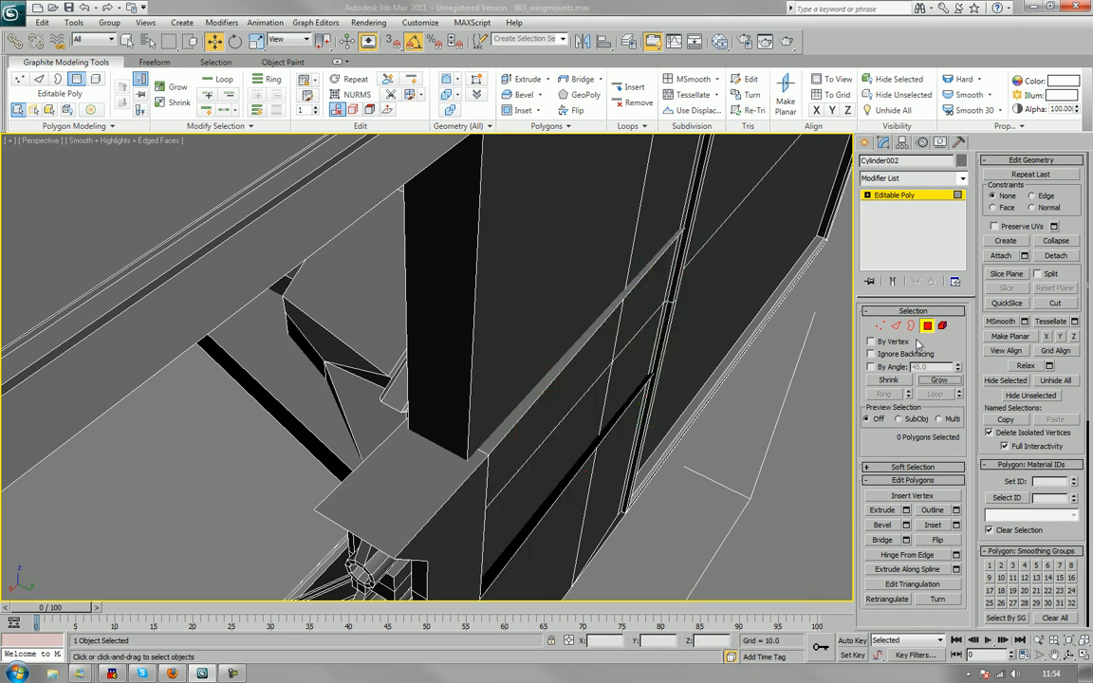
left_click(911, 326)
left_click(533, 365)
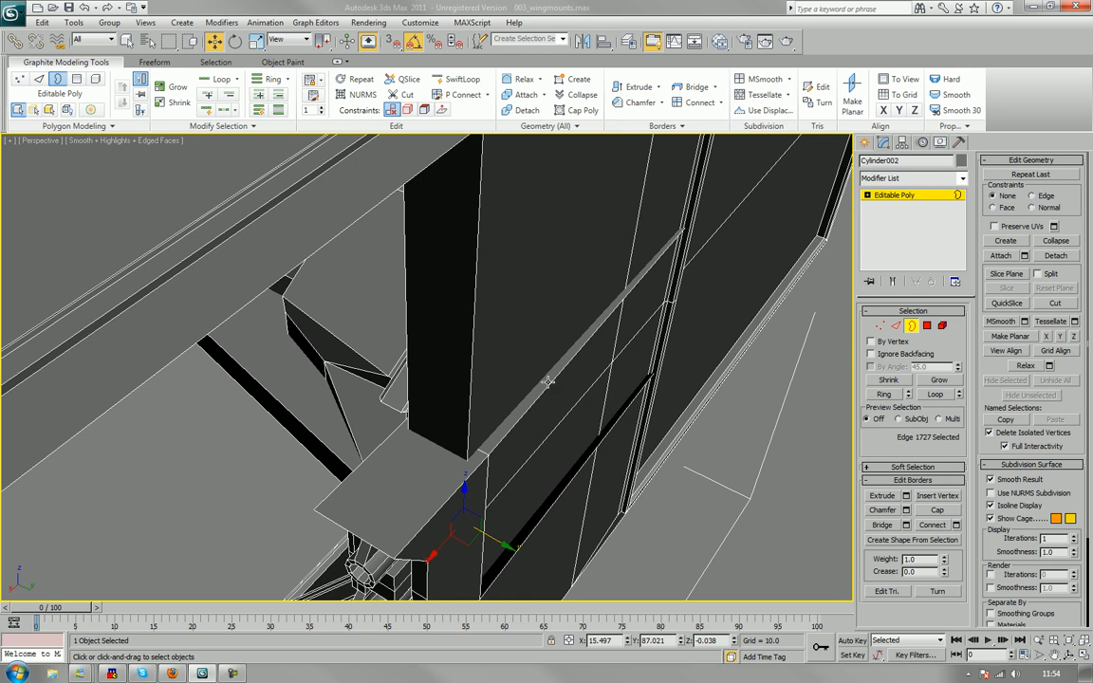
left_click(547, 382)
key("alt+p")
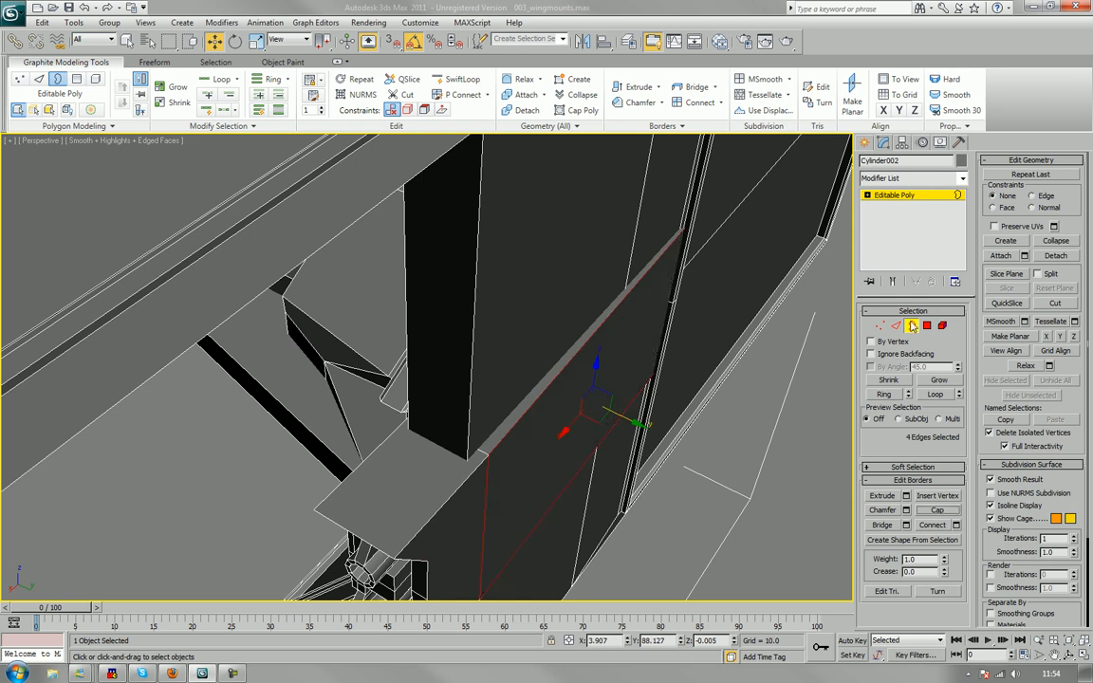
Flatten the outer faces of the bracket and plate onto one plane and move them along Y to 88.409.
key("4")
left_click(532, 439)
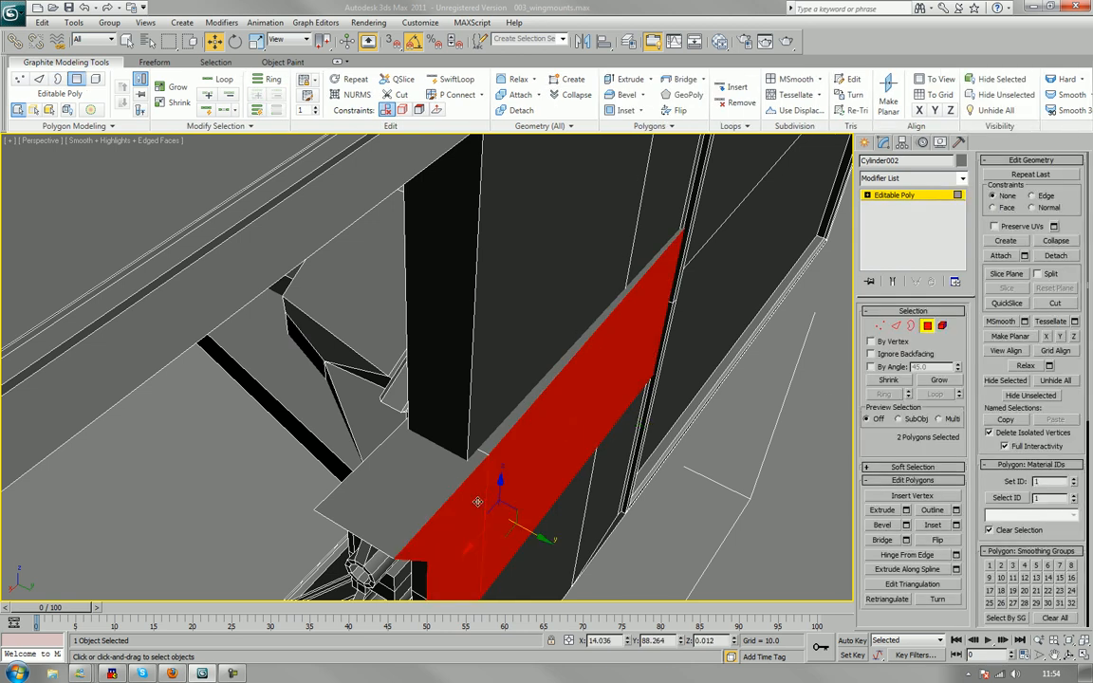
key("r")
left_click_drag(551, 542, 303, 432)
key("w")
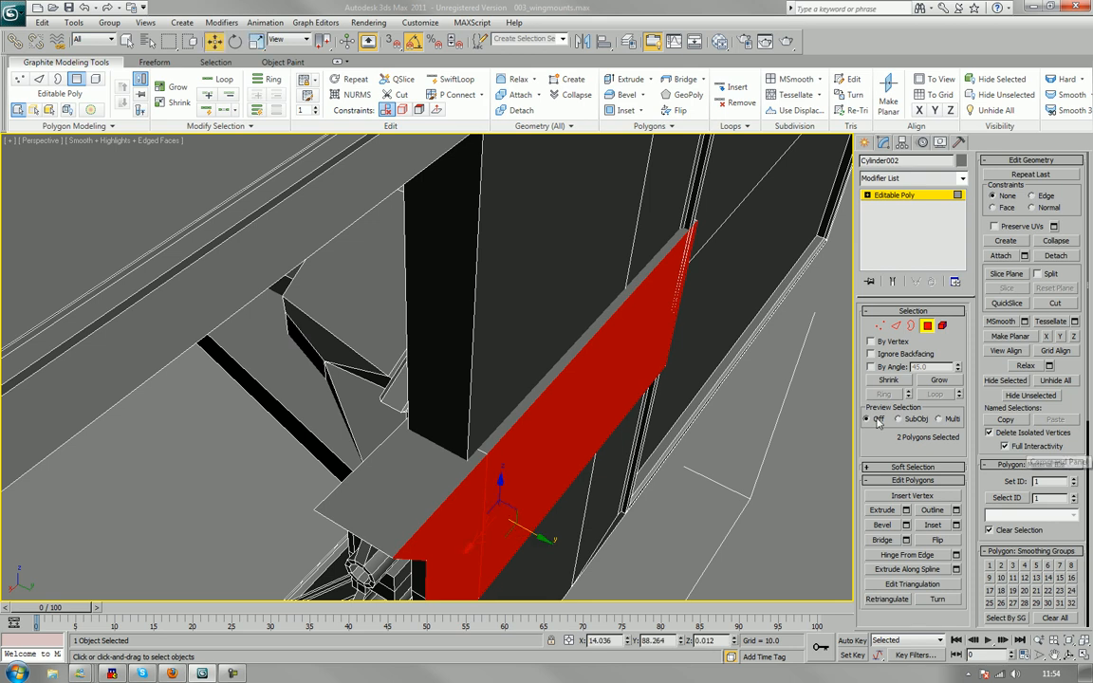
left_click_drag(542, 538, 545, 539)
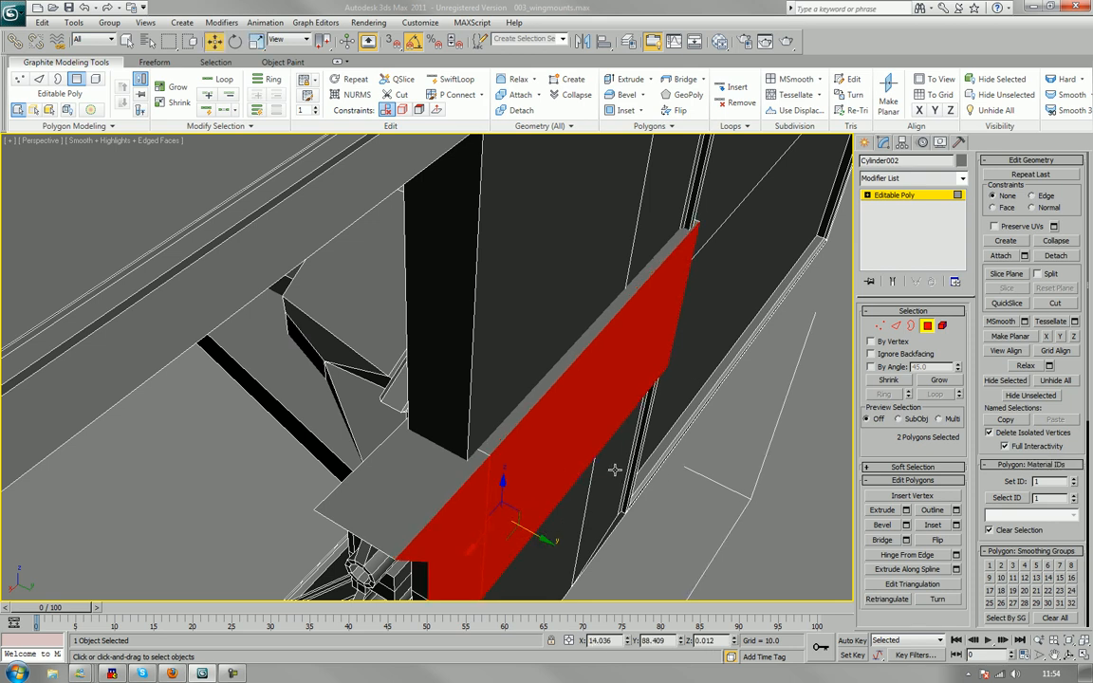
Try connecting the edge ring that runs through the short upper edge of the bracket's end, and undo the connection.
middle_click_drag(615, 470, 455, 420, "alt")
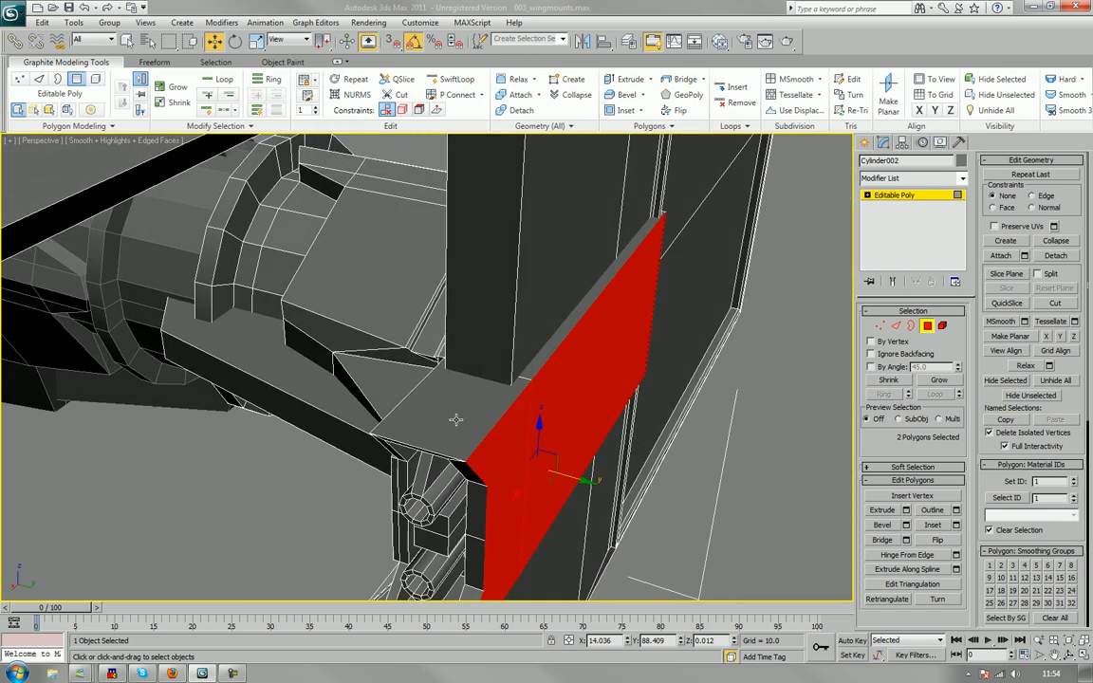
left_click(435, 450)
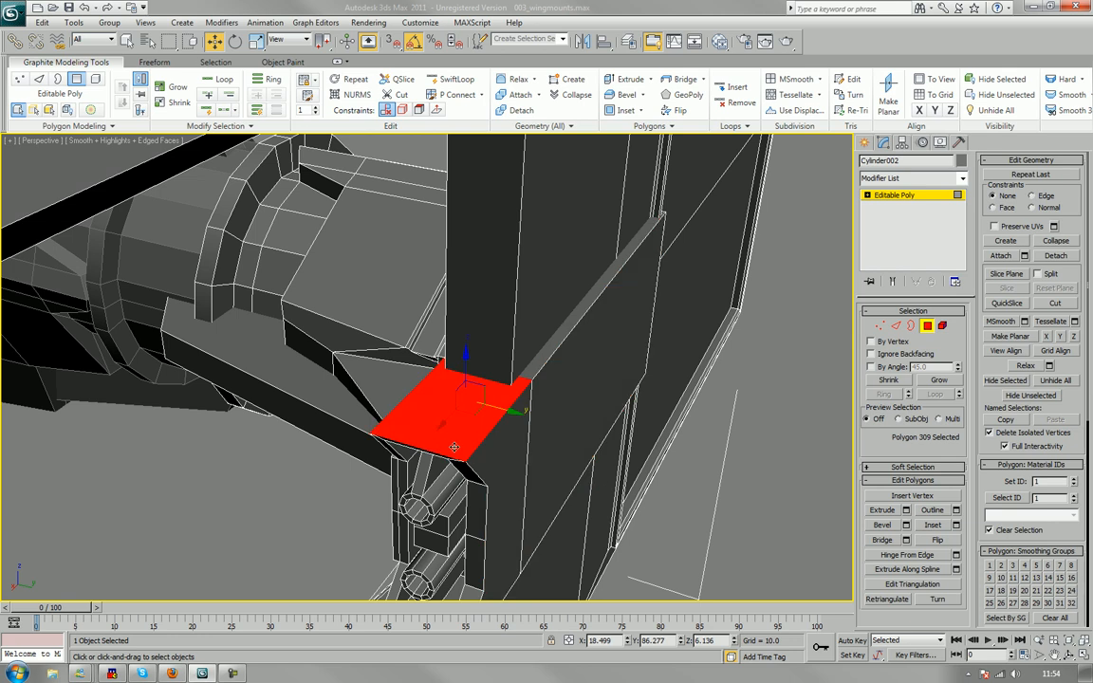
key("2")
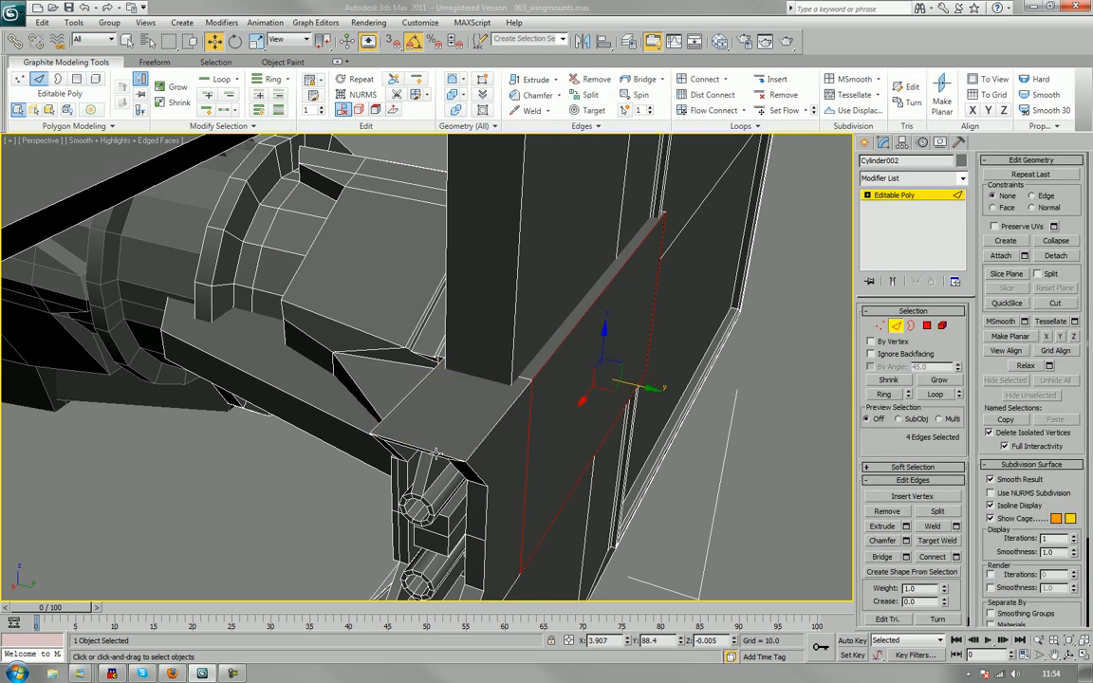
left_click(440, 452)
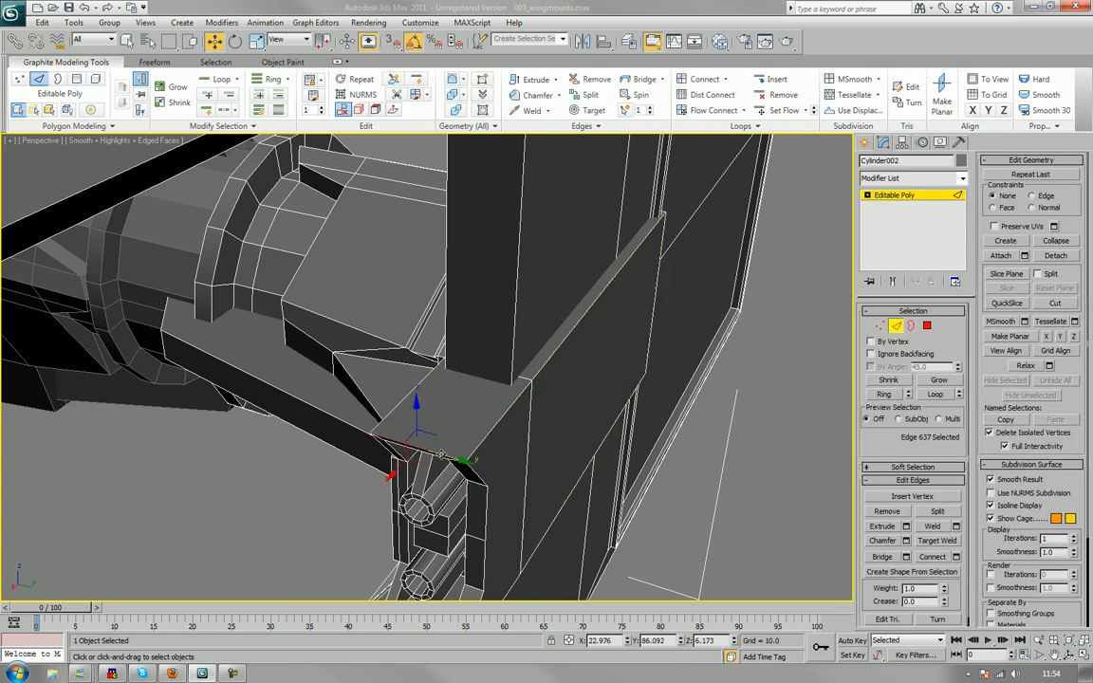
left_click(885, 394)
left_click(930, 558)
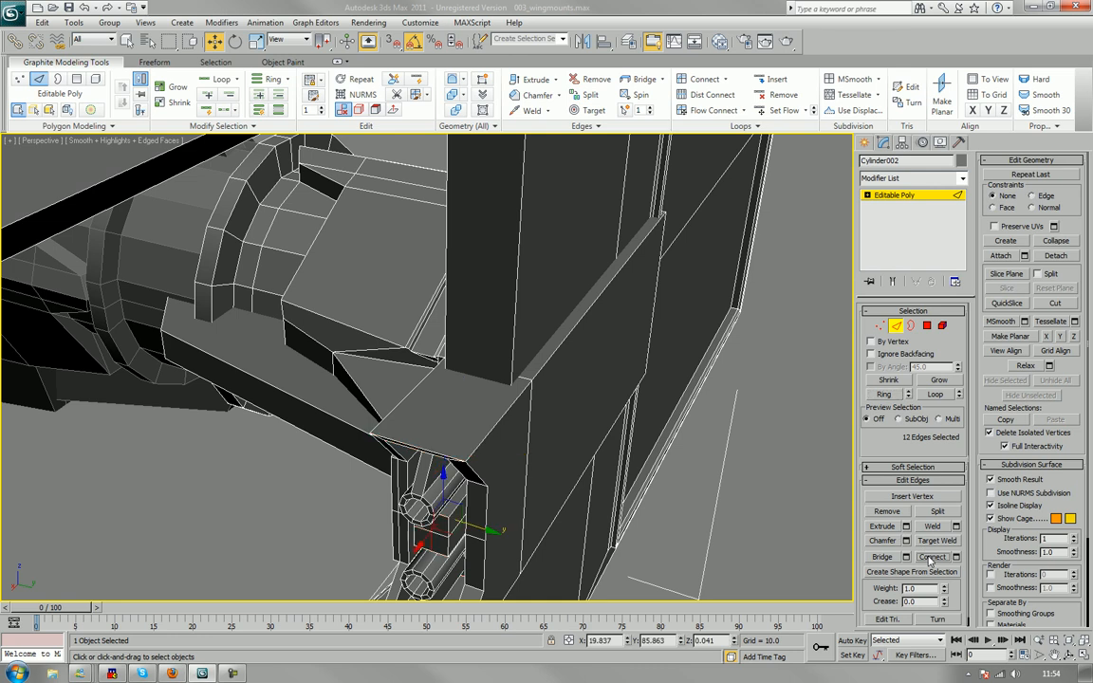
key("ctrl+z")
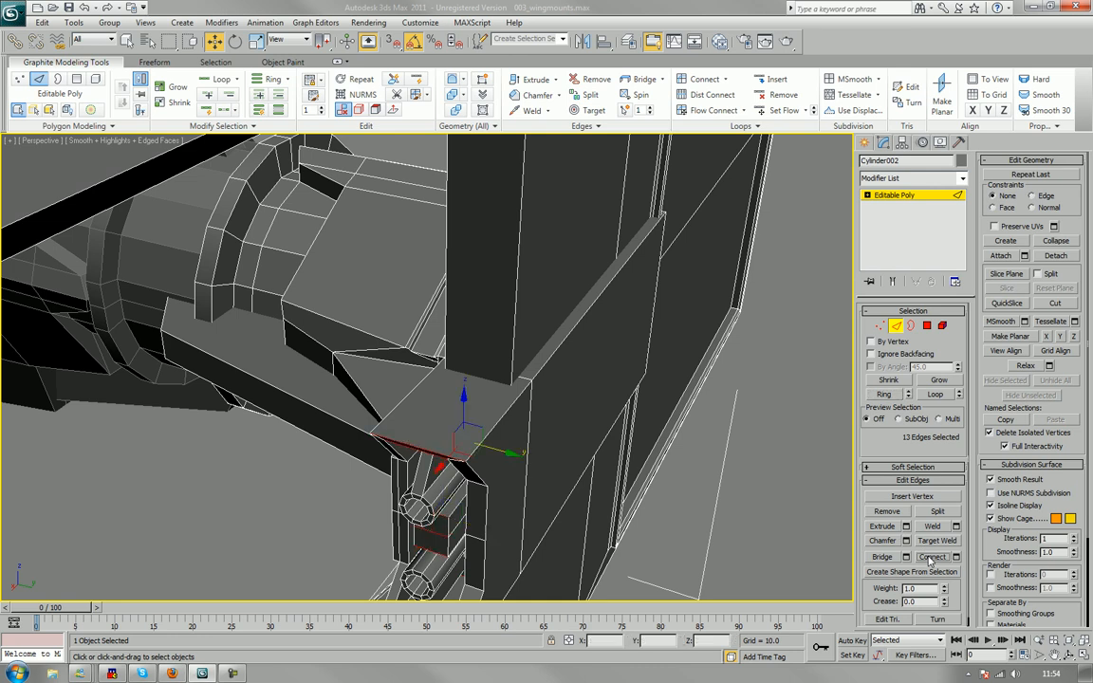
Examine the ring of short edges across the plate's thickness in wireframe and shaded display.
left_click(526, 380)
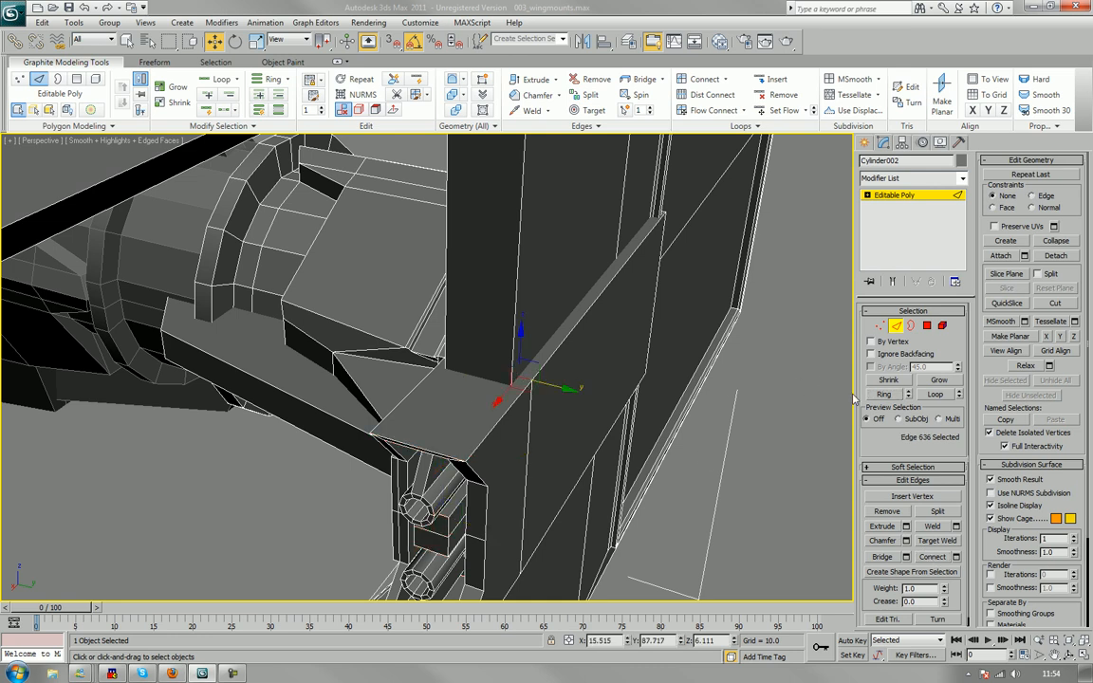
left_click(885, 394)
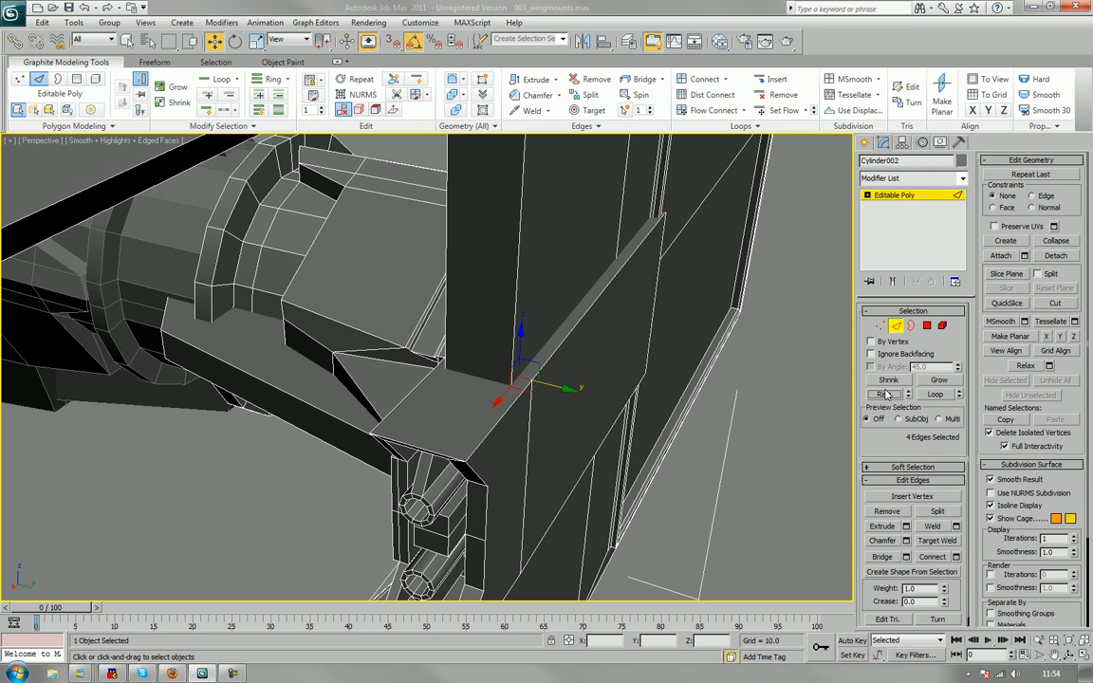
key("F3")
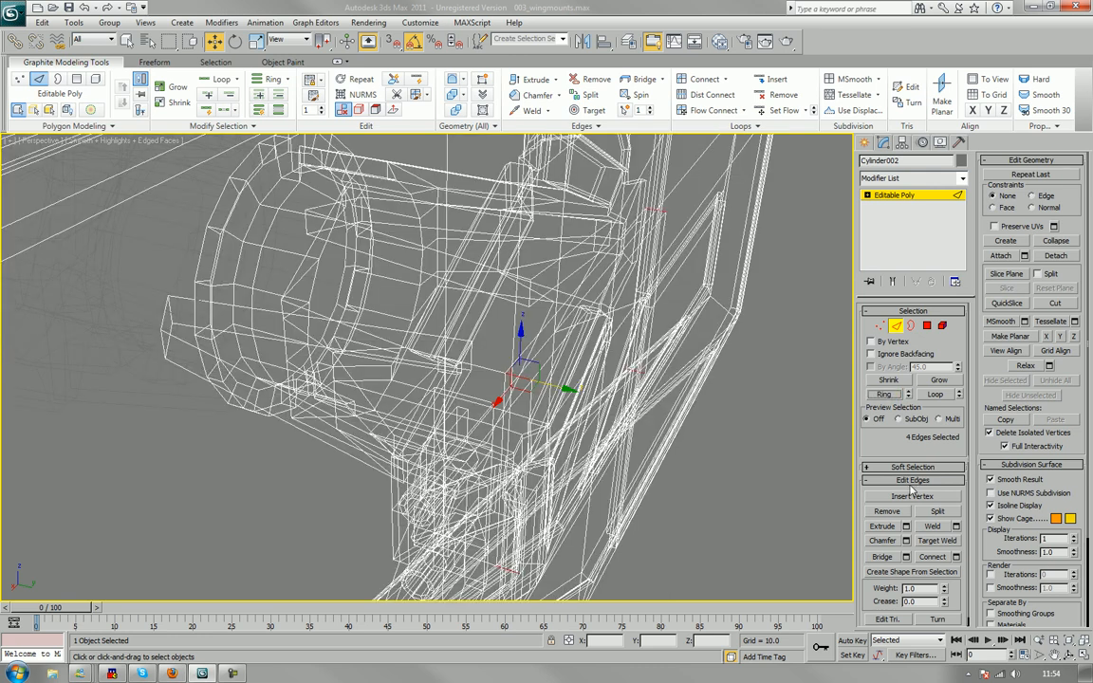
key("F3")
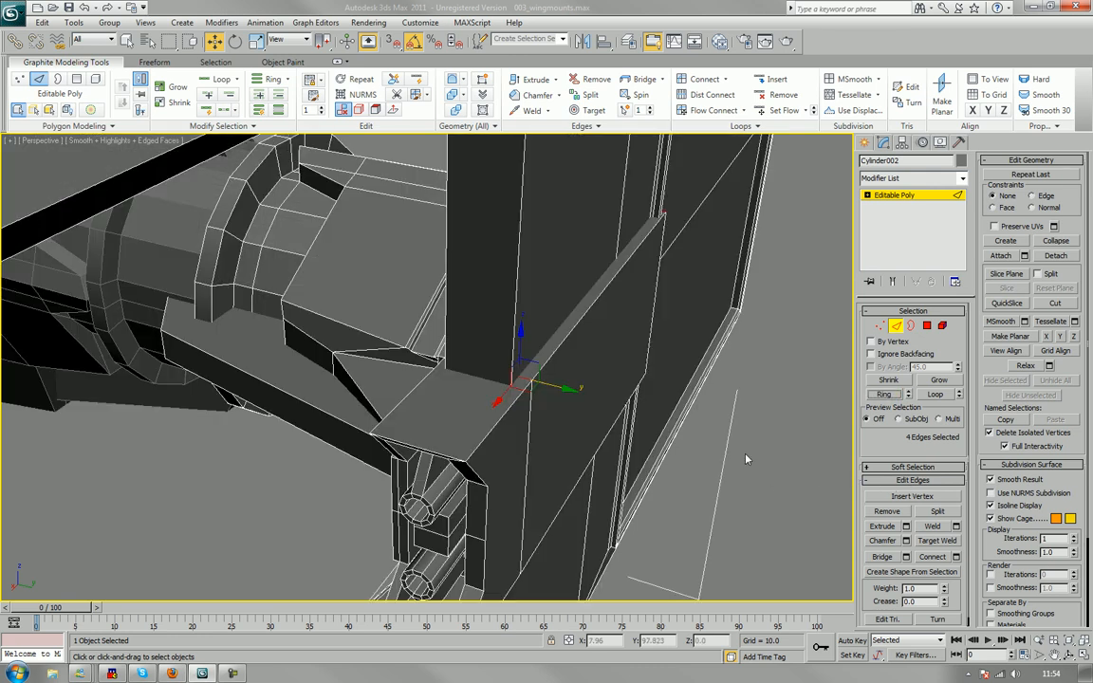
key("F3")
middle_click_drag(565, 432, 568, 441)
scroll(569, 442, "up", 1)
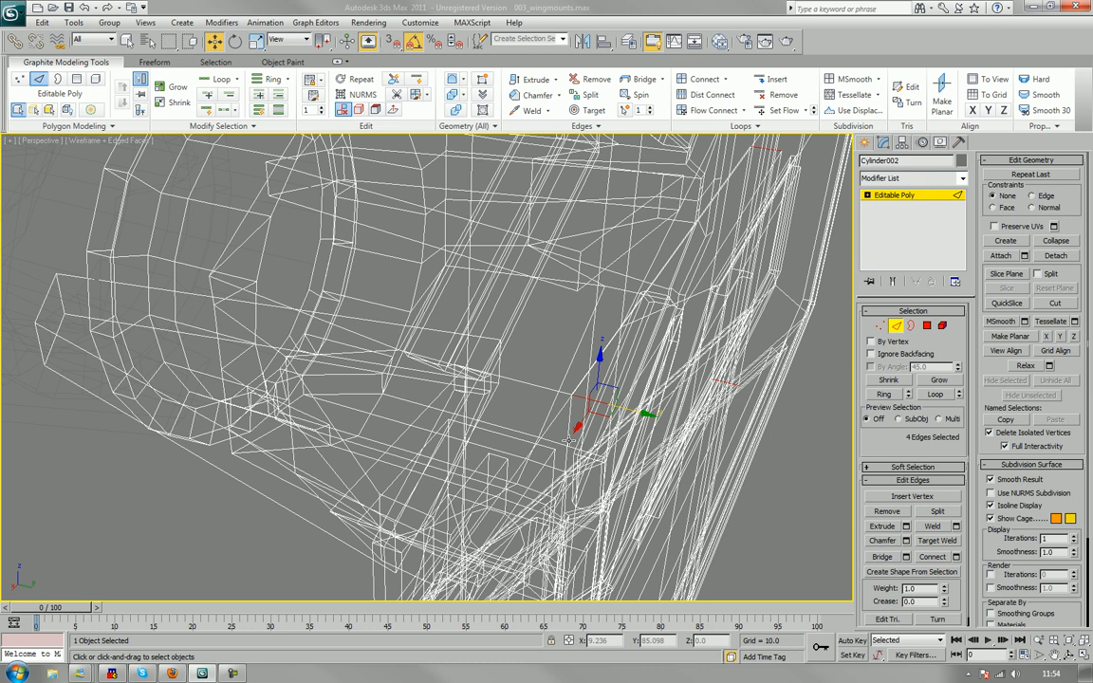
scroll(599, 435, "up", 1)
scroll(600, 439, "down", 2)
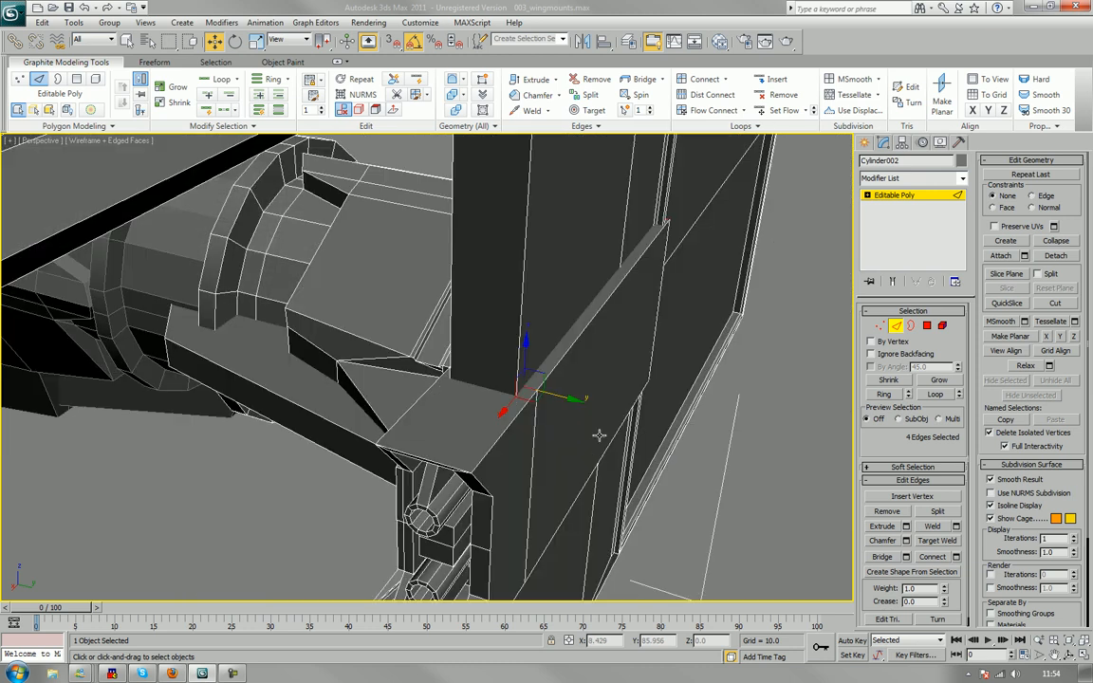
Select the inner vertical edge at the plate's far end, save the scene, and move the edge along Y to 87.154.
mouse_move(654, 438)
middle_mouse_down("alt")
mouse_move(616, 427)
mouse_move(550, 443)
mouse_move(446, 441)
mouse_move(390, 500)
mouse_move(366, 430)
mouse_move(385, 353)
mouse_move(387, 423)
mouse_move(425, 394)
middle_mouse_up("alt")
left_click(343, 490)
left_click(432, 375)
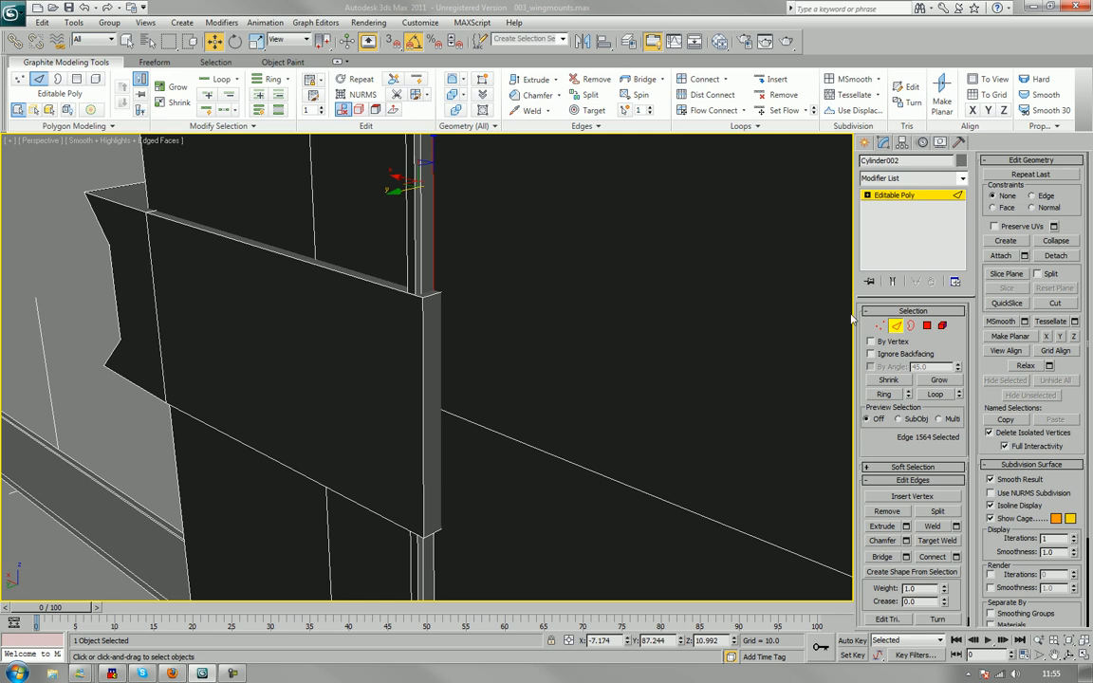
left_click(430, 297)
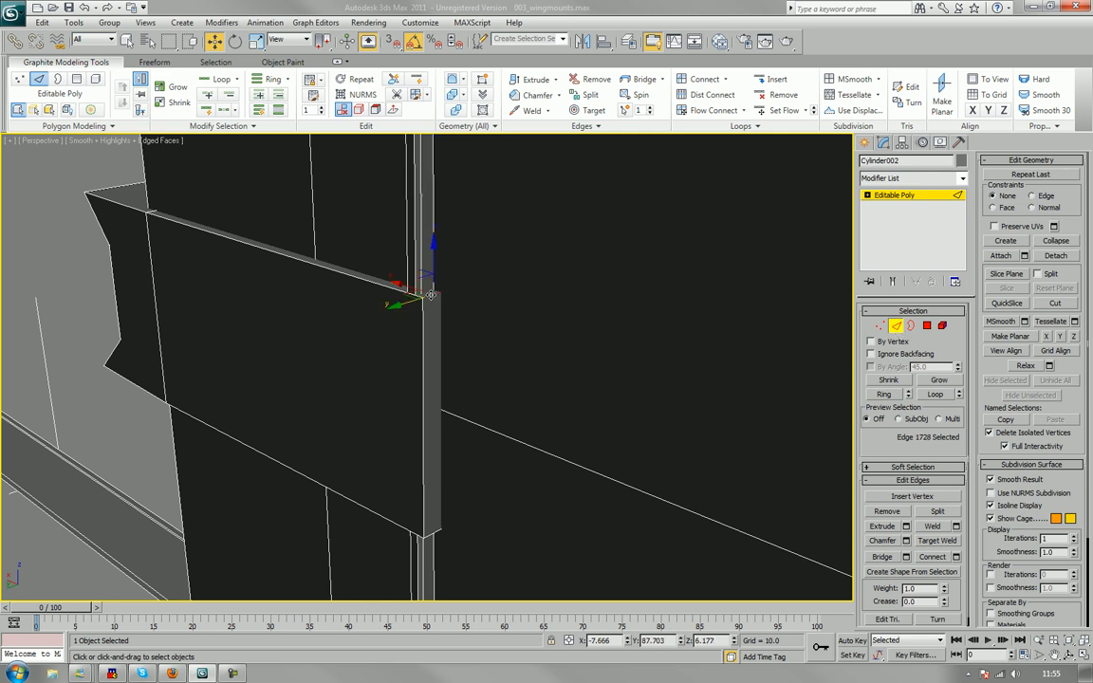
key("F3")
scroll(430, 297, "up", 6)
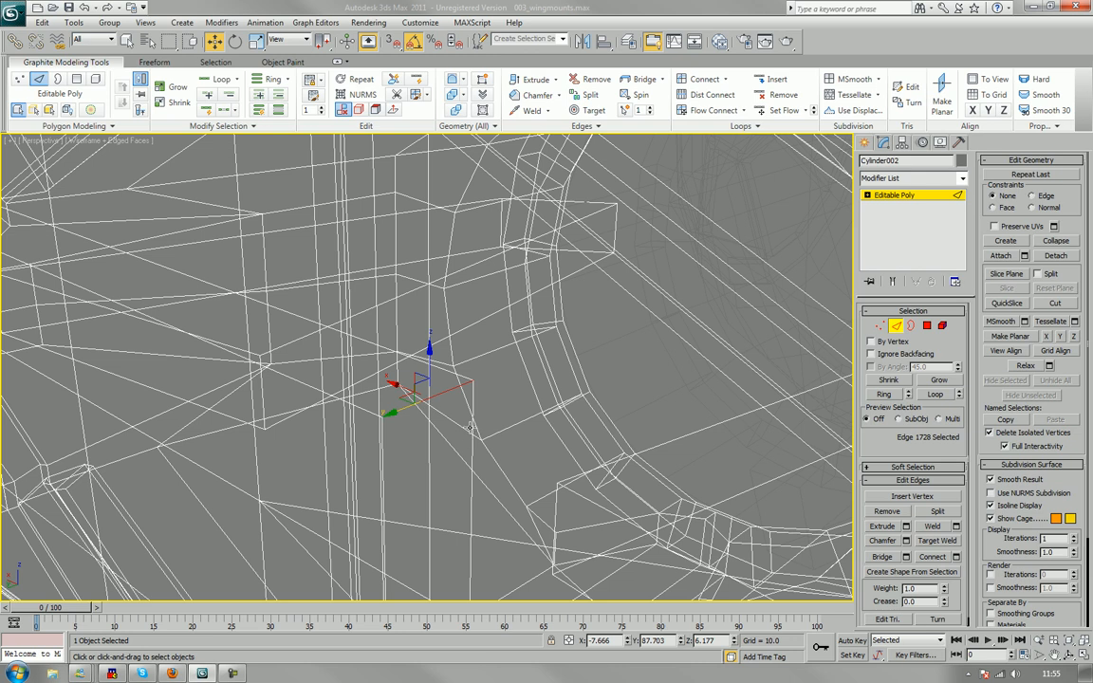
left_click(471, 428)
key("F3")
scroll(463, 428, "down", 5)
middle_click_drag(415, 463, 440, 411)
key("ctrl+s")
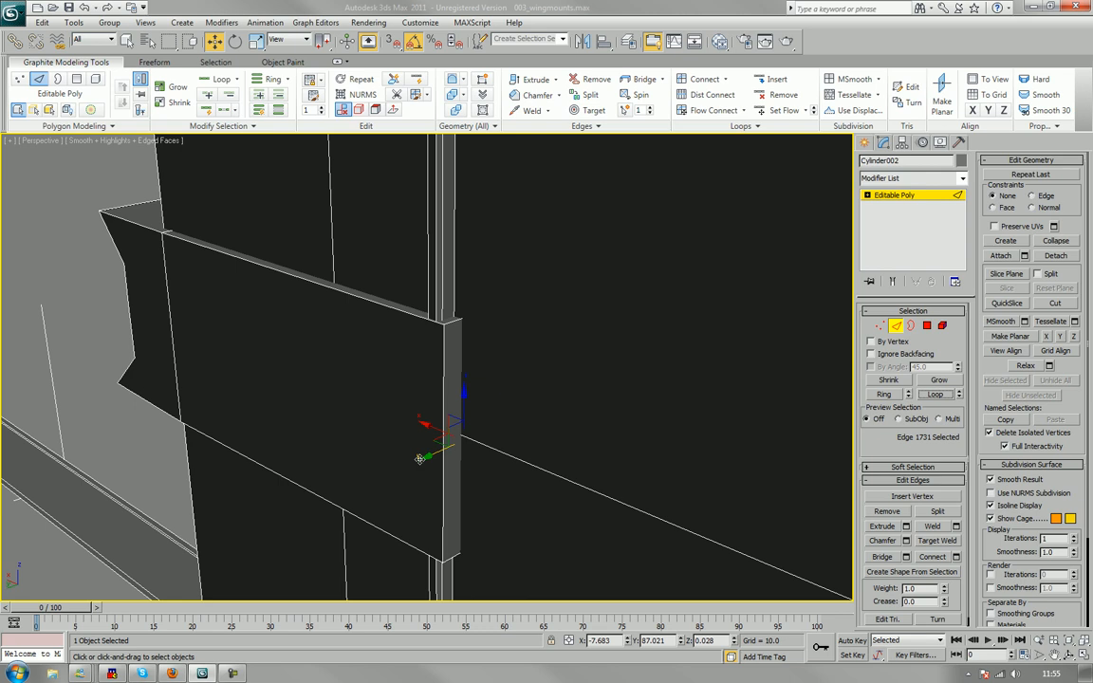
left_click_drag(419, 459, 417, 462)
scroll(389, 438, "down", 4)
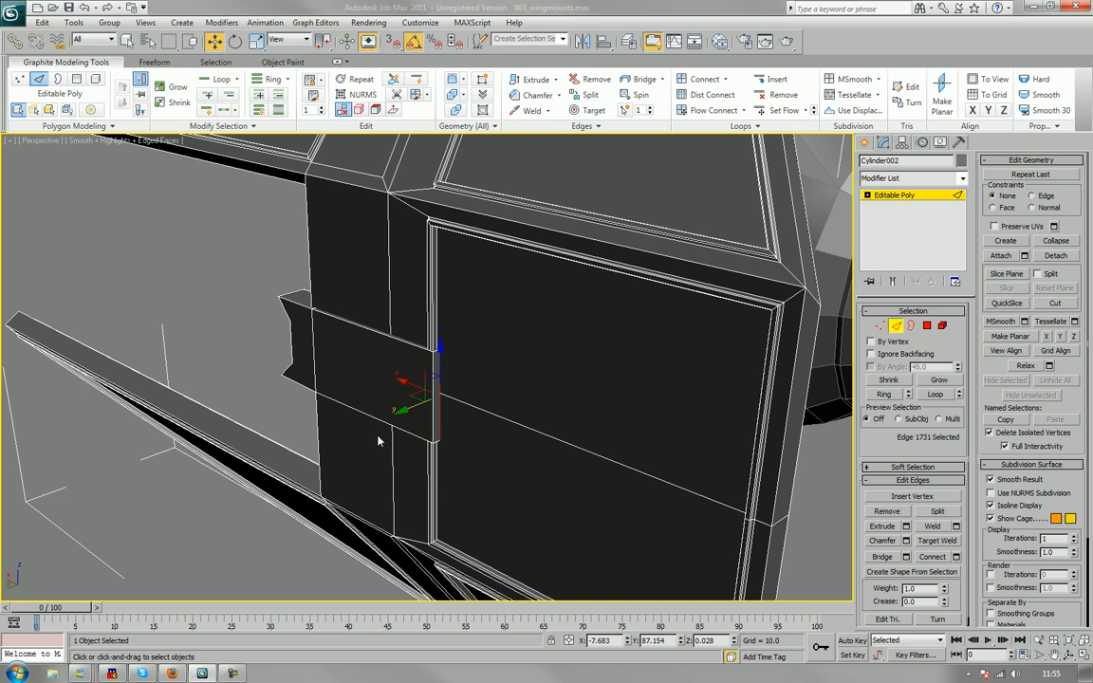
Select the four long edges along the plate's upper and lower sides and connect them with one loop across its middle.
middle_click_drag(376, 440, 455, 435, "alt")
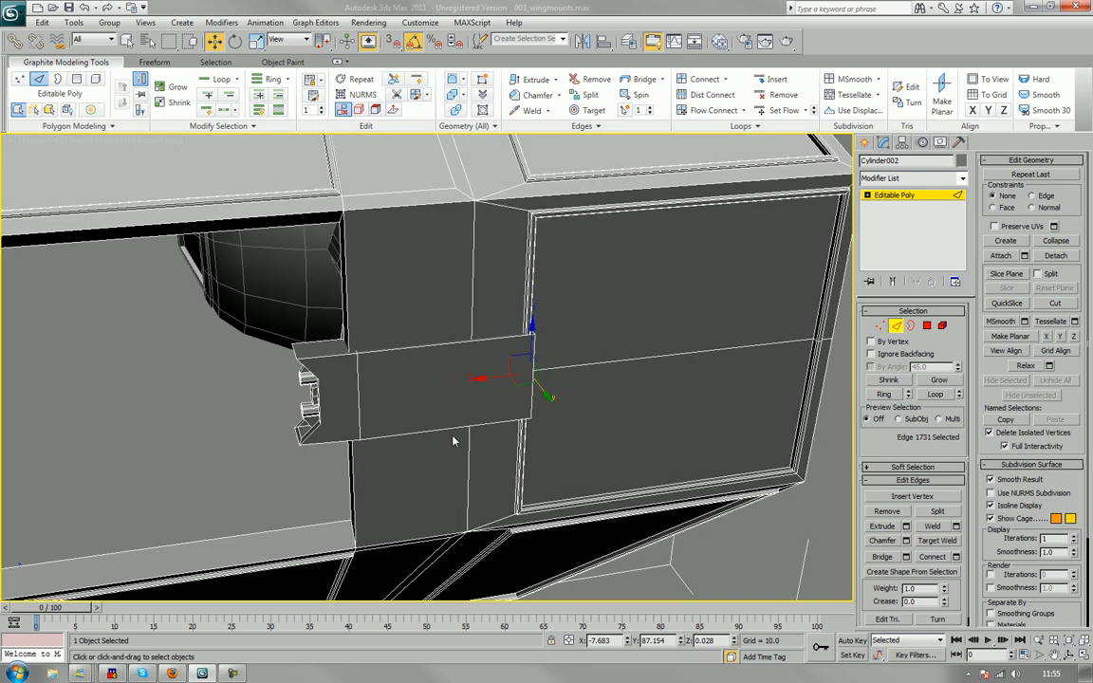
middle_click_drag(457, 424, 465, 368, "alt")
key("alt+x")
scroll(489, 489, "up", 4)
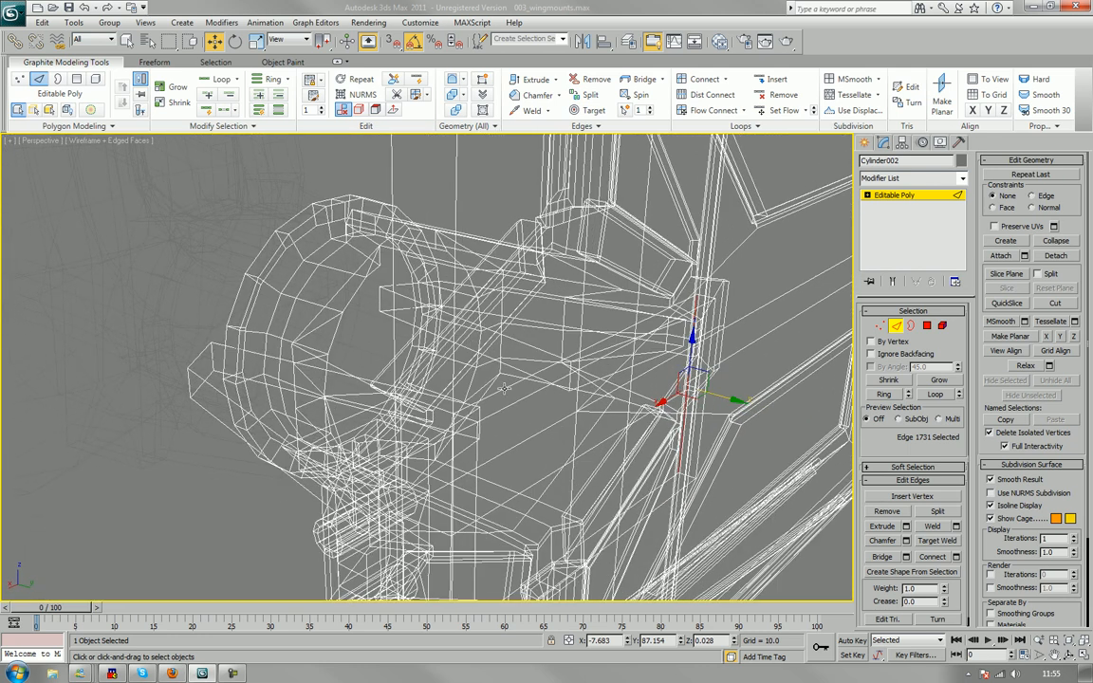
left_click(504, 389)
left_click(515, 405, "ctrl")
middle_click_drag(514, 405, 395, 310, "alt")
scroll(511, 355, "down", 2)
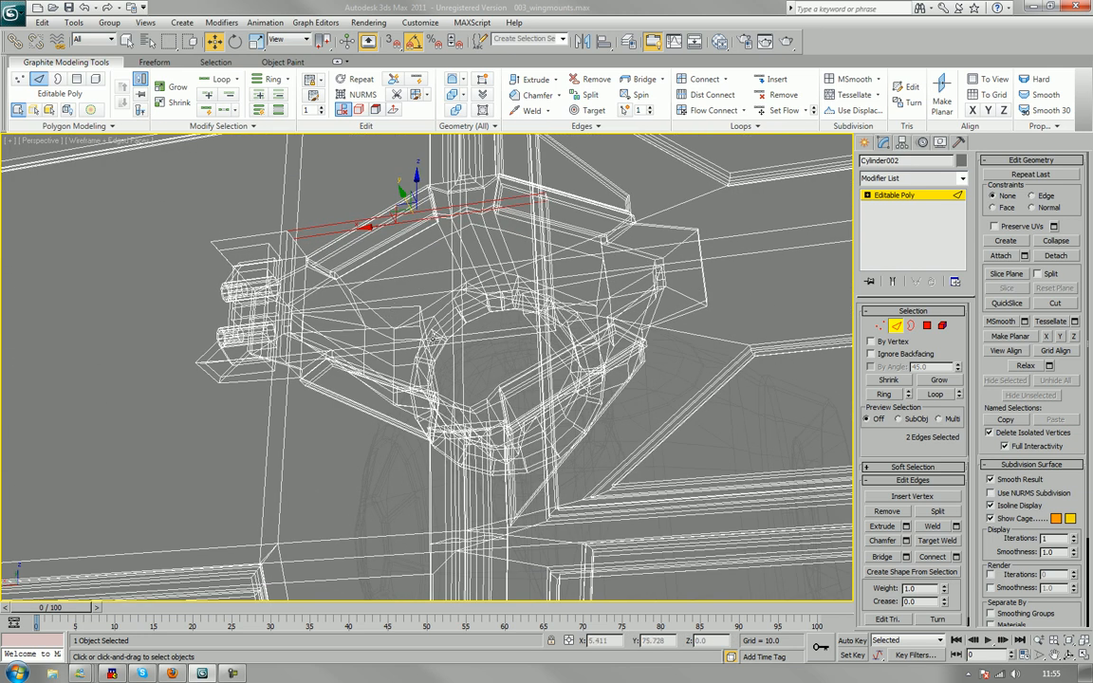
left_click(433, 341, "ctrl")
left_click(399, 311, "ctrl")
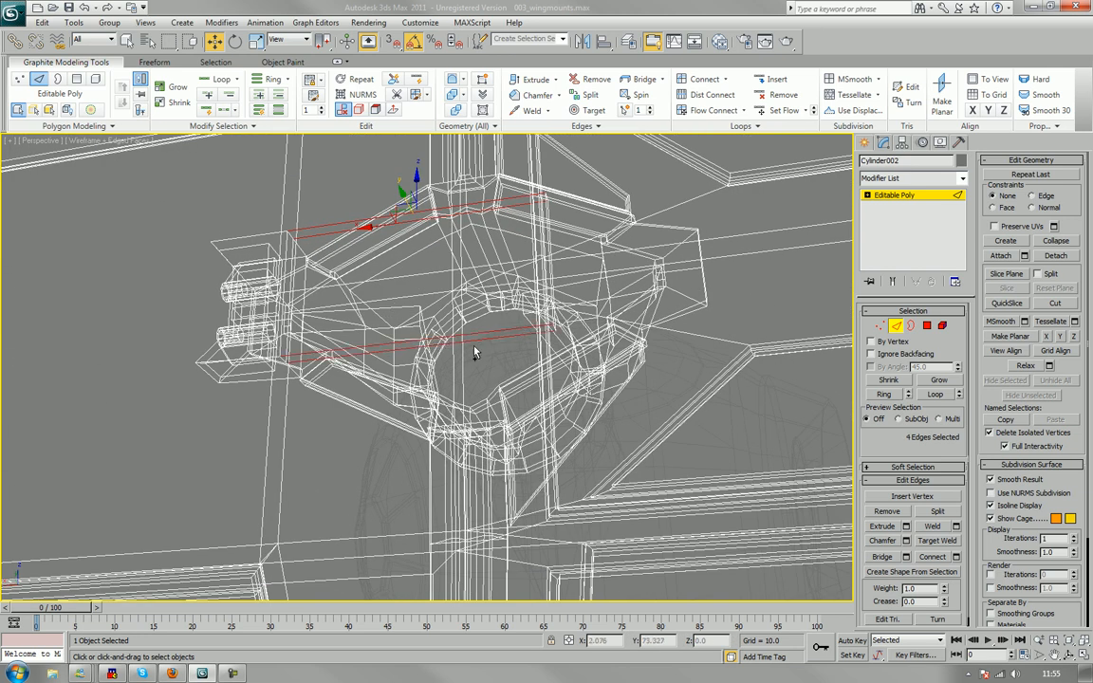
middle_click_drag(429, 319, 510, 424, "alt")
key("F3")
mouse_move(407, 343)
middle_mouse_down()
mouse_move(412, 400)
mouse_move(462, 425)
middle_mouse_up()
left_click(940, 561)
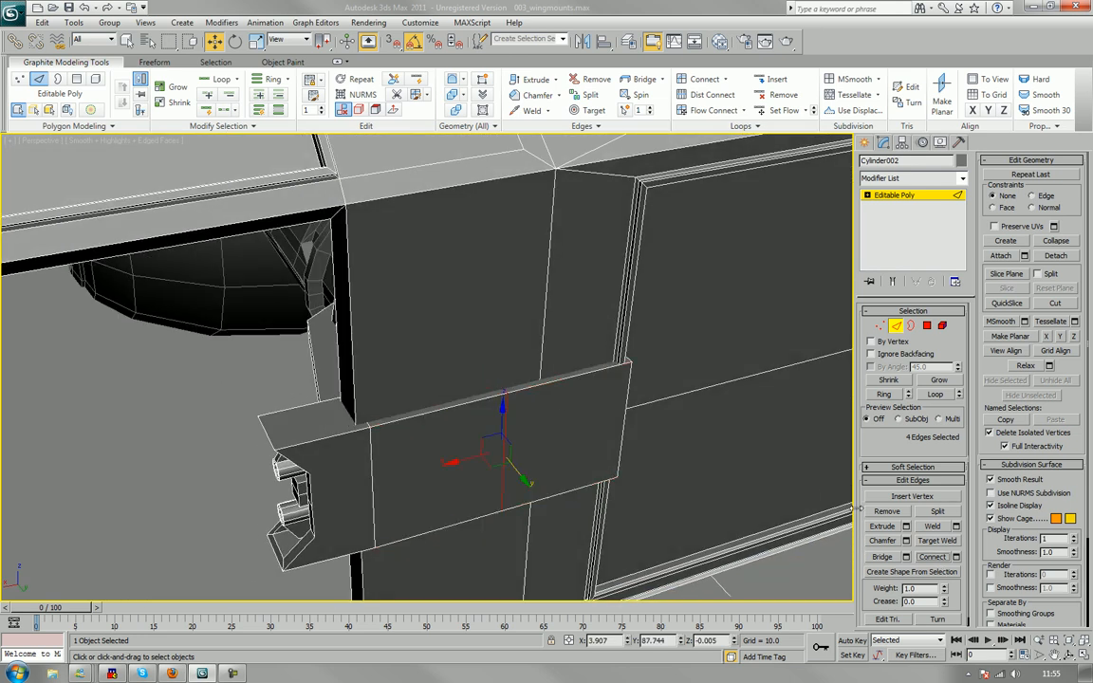
Scale the new middle edge loop up along Z so the plate bulges above and below its centre.
middle_click_drag(555, 426, 550, 458, "alt")
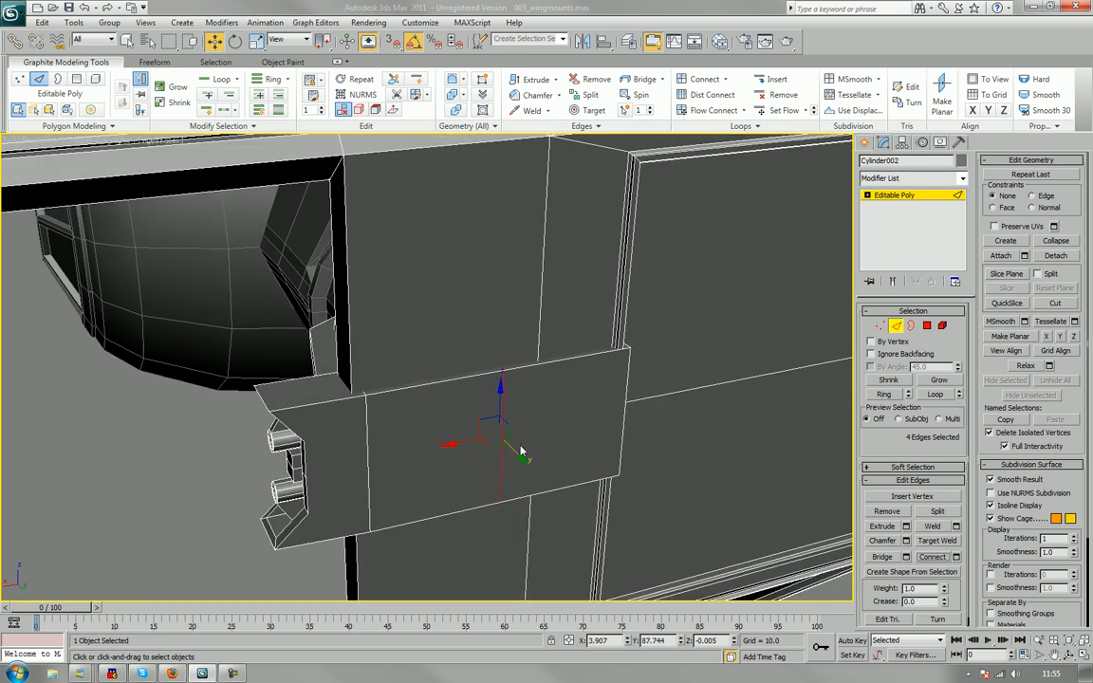
key("r")
left_click_drag(500, 388, 493, 359)
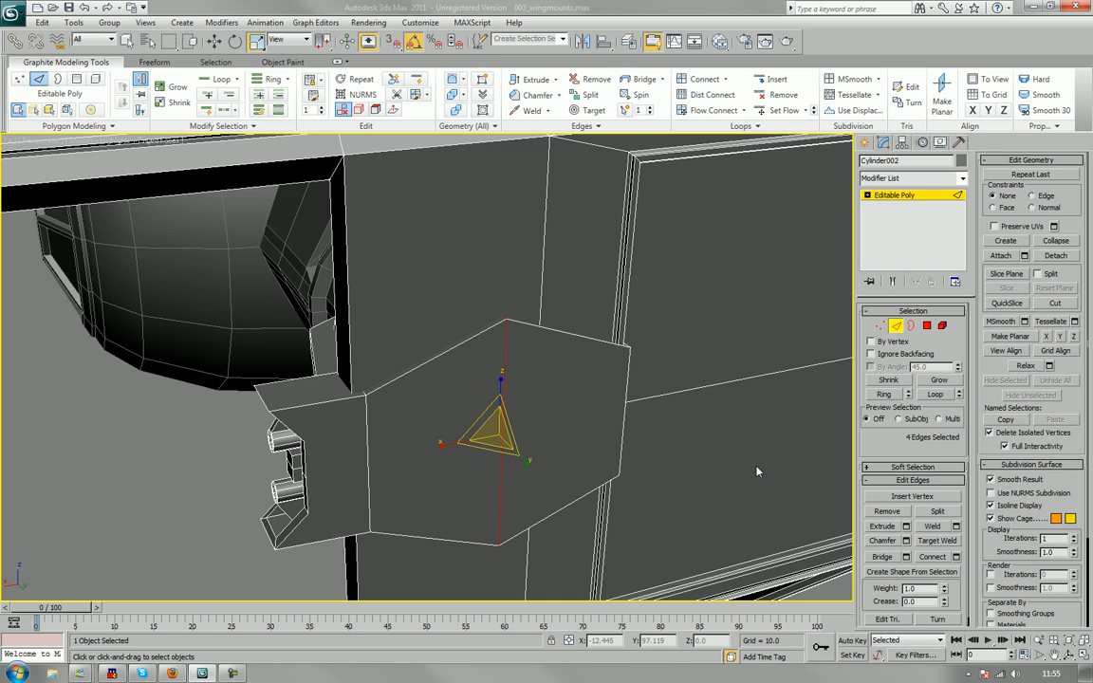
Chamfer the middle edge loop into two widely spaced loops and leave edge editing.
key("ctrl+shift+c")
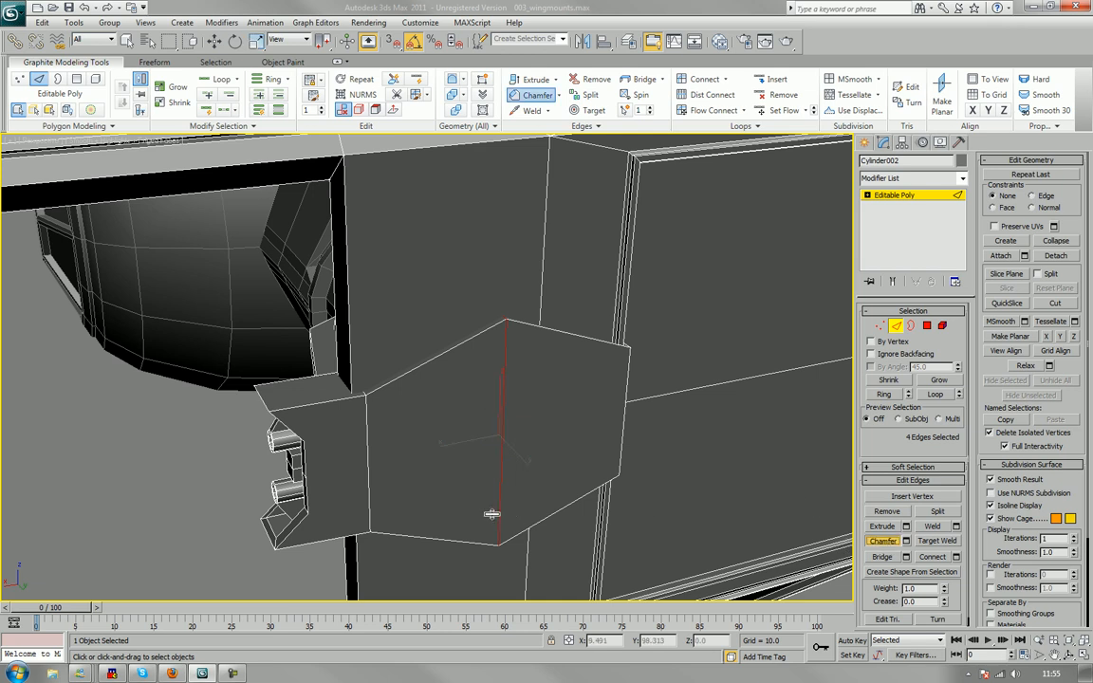
left_click_drag(499, 514, 505, 494)
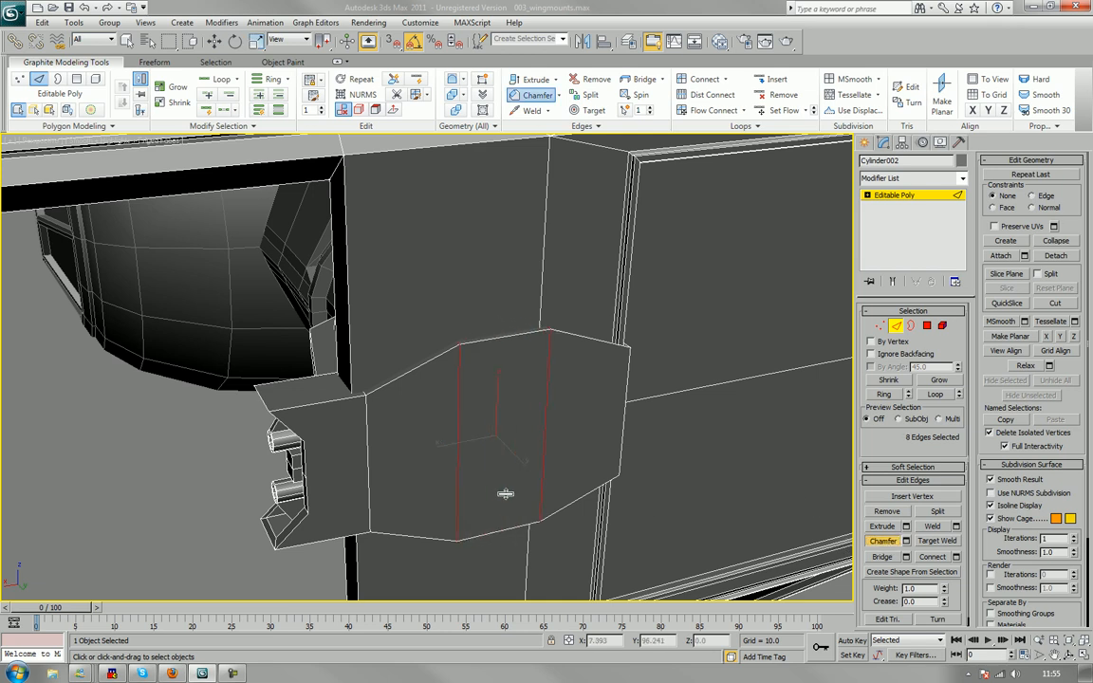
middle_click_drag(467, 473, 410, 455, "alt")
left_click(897, 328)
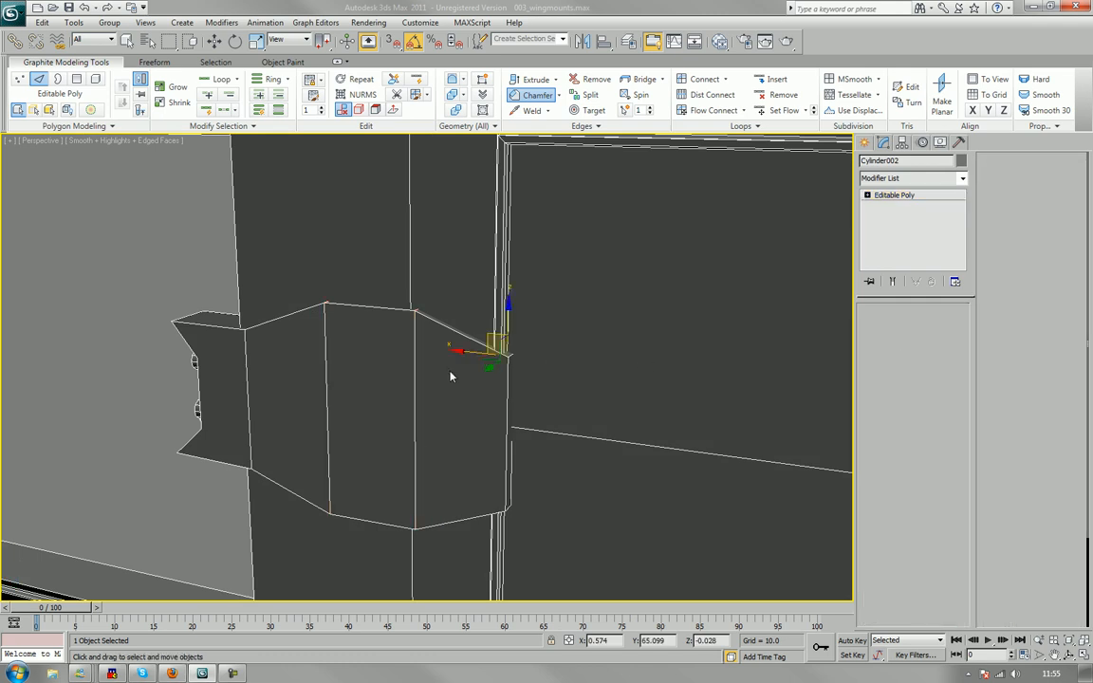
Create a cylinder with AutoGrid on the plate's outer face, about 7.3 in radius and 1.16 high.
middle_click_drag(339, 371, 378, 356)
scroll(378, 357, "up", 3)
middle_click_drag(463, 356, 378, 361)
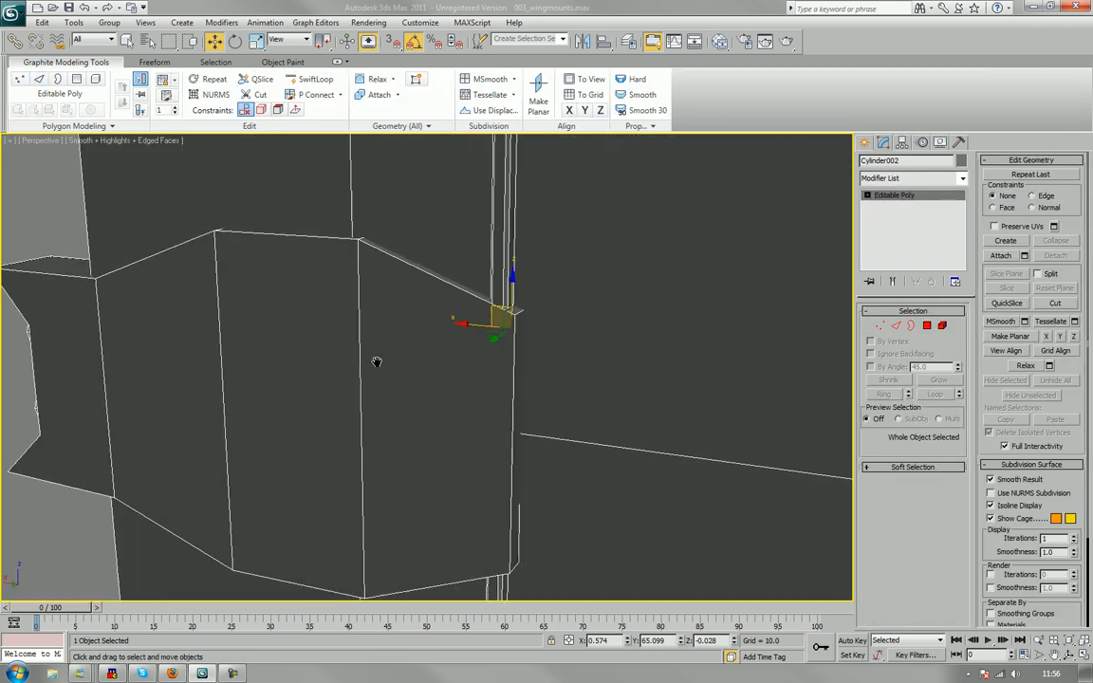
scroll(377, 365, "up", 4)
scroll(461, 326, "down", 4)
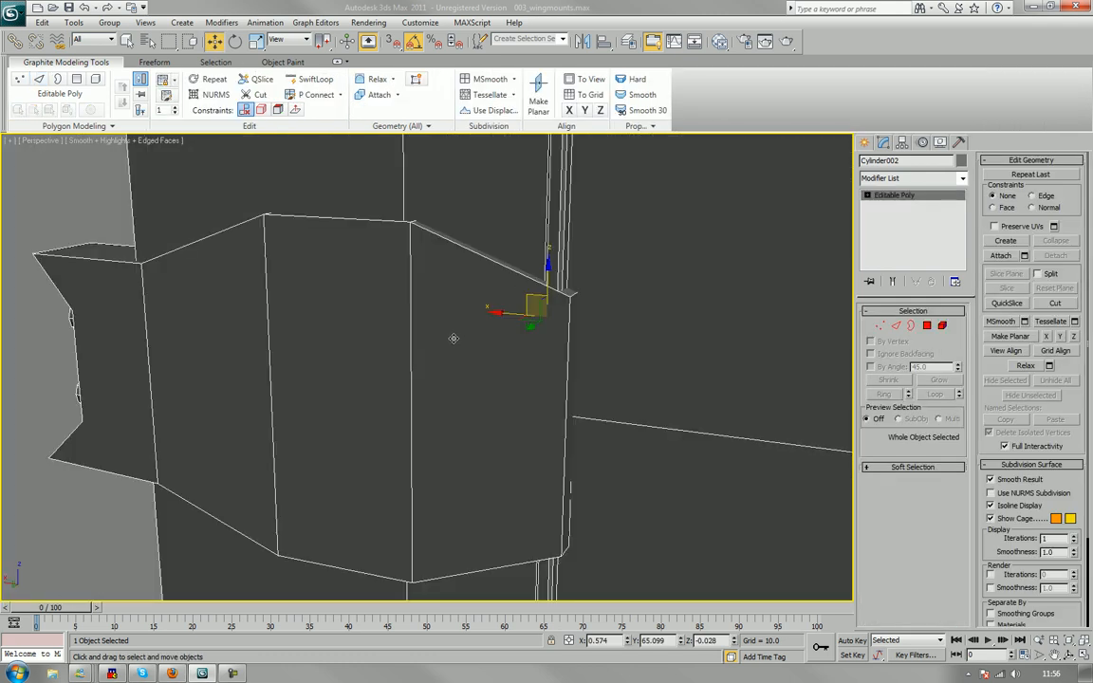
mouse_move(453, 338)
middle_mouse_down("alt")
mouse_move(478, 337)
mouse_move(452, 307)
mouse_move(444, 319)
middle_mouse_up("alt")
scroll(478, 334, "up", 3)
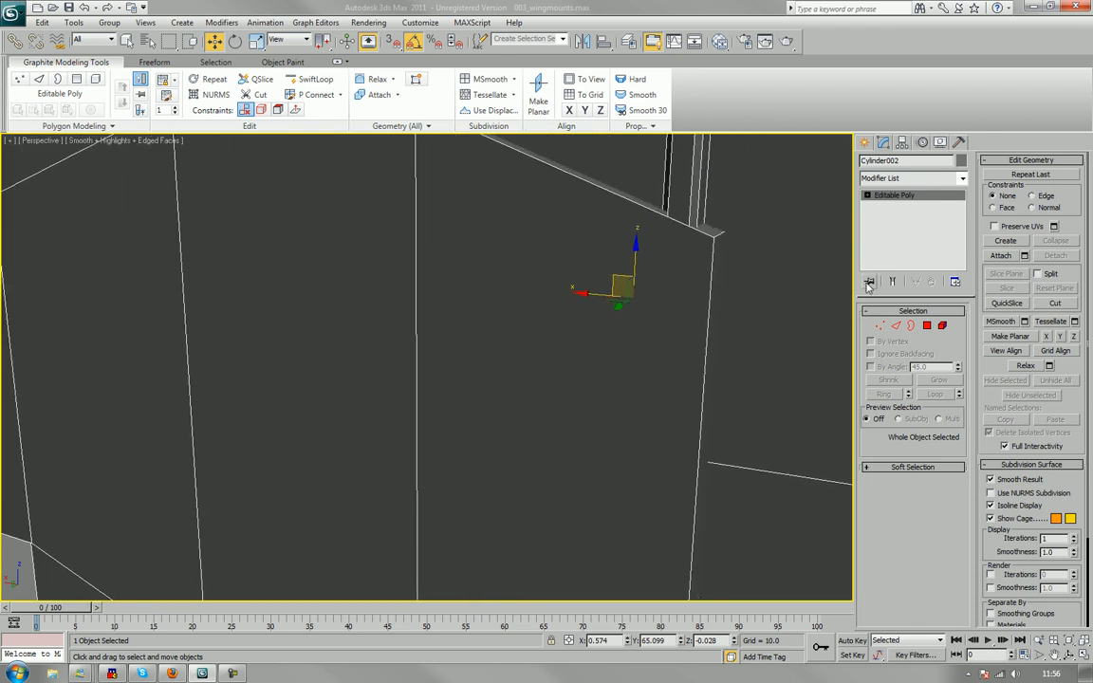
left_click(865, 141)
left_click(886, 255)
scroll(488, 359, "up", 2)
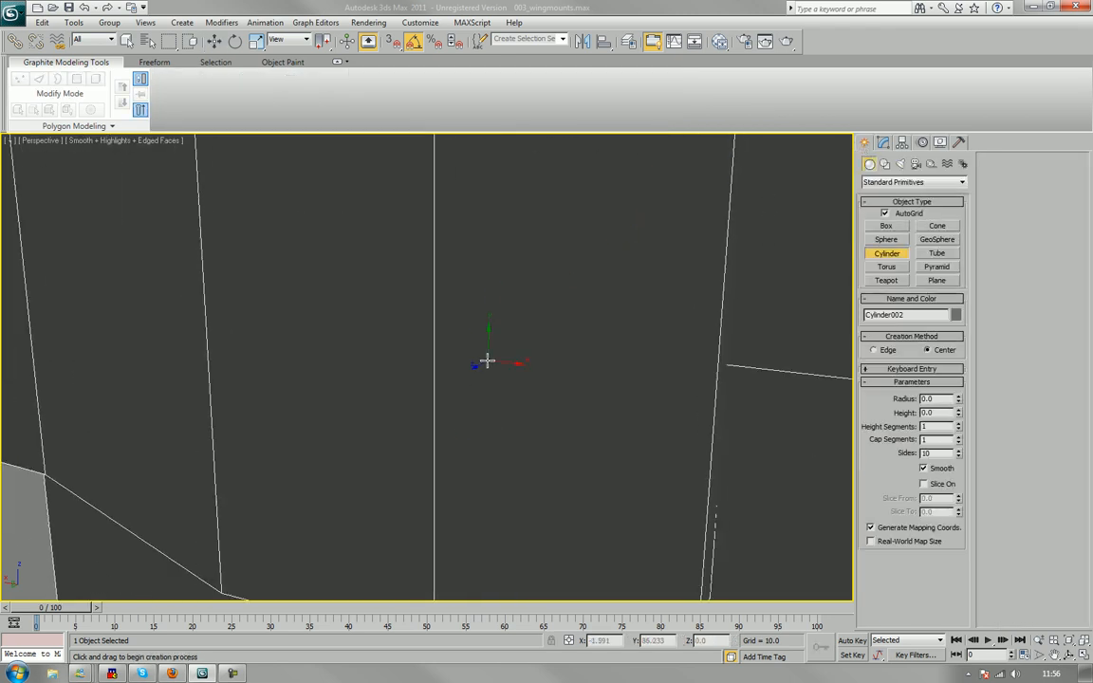
scroll(487, 358, "down", 5)
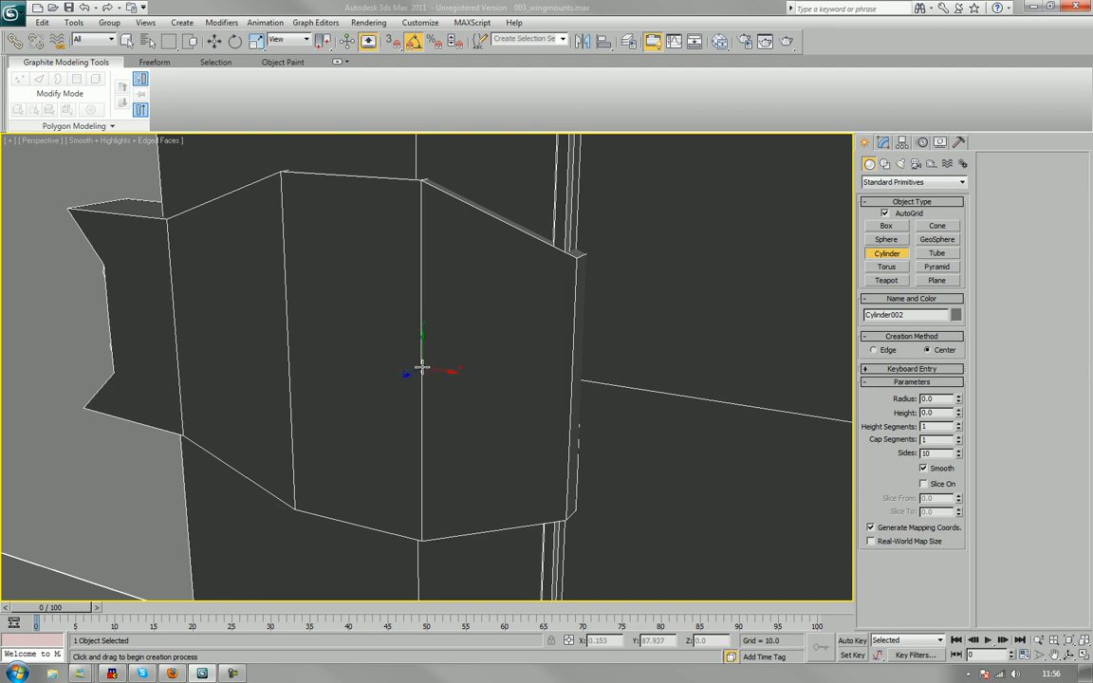
left_click_drag(422, 368, 420, 505)
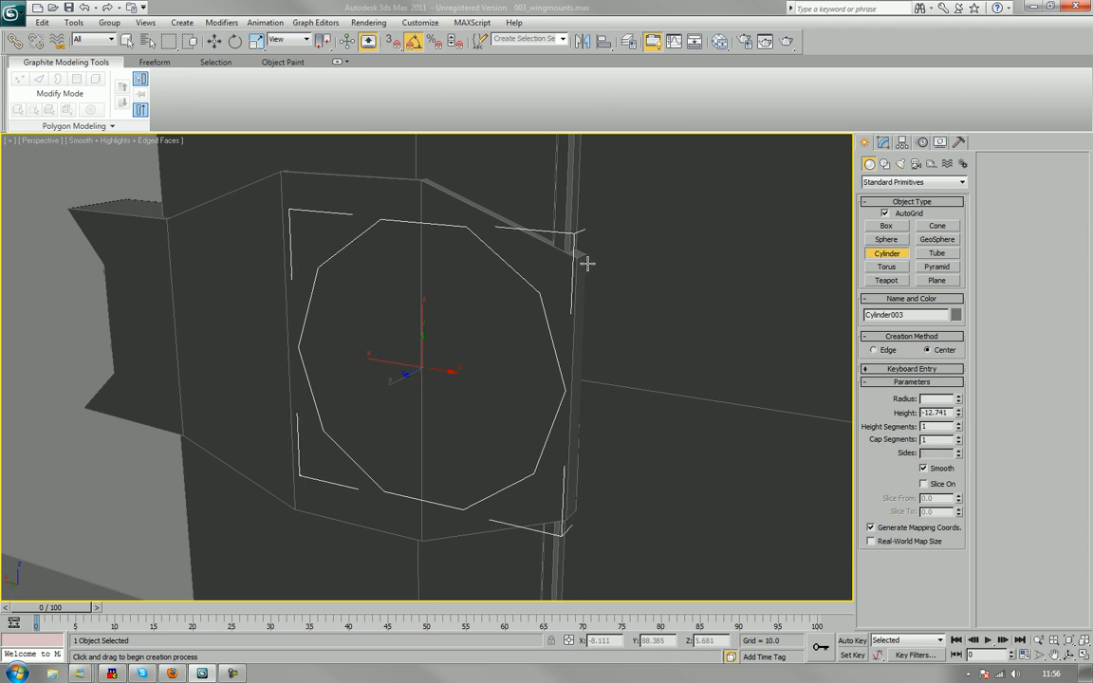
left_click(405, 528)
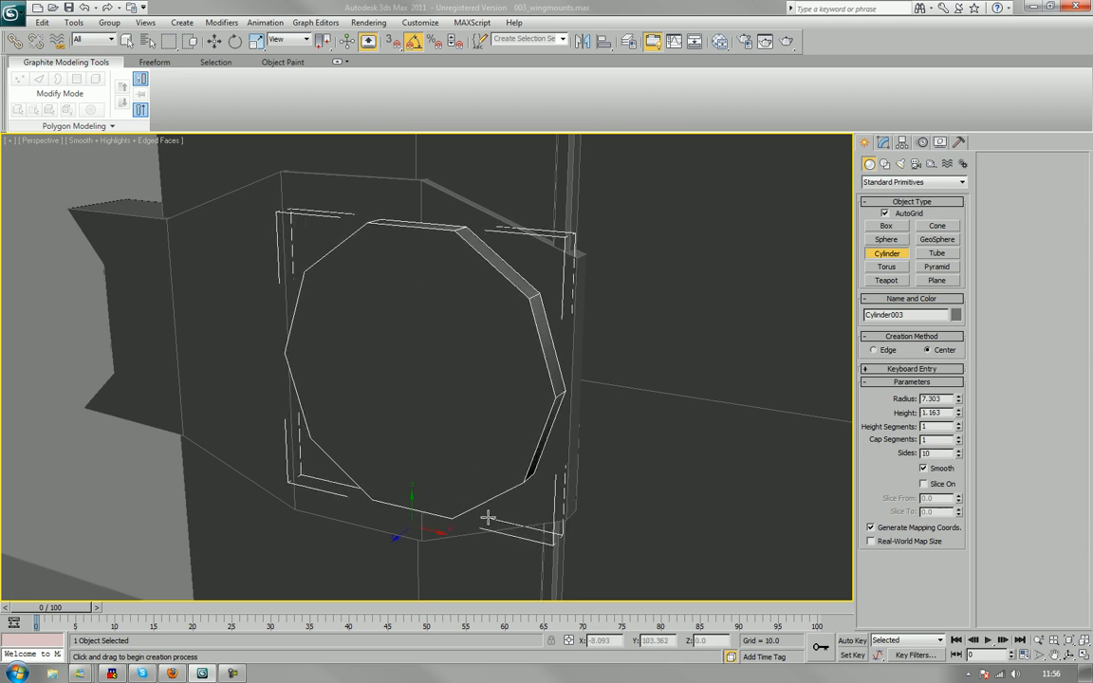
Reduce the new cylinder's sides to 6.
left_click(958, 457)
left_click(959, 457)
left_click(959, 458)
left_click(958, 457)
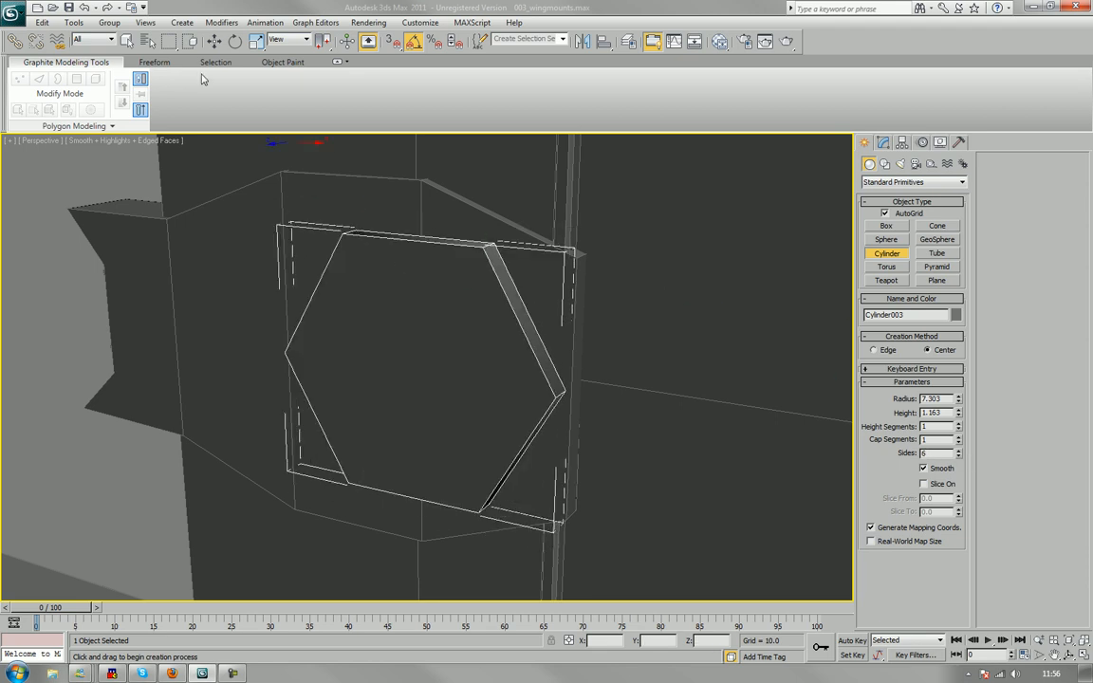
Rotate the hexagonal cylinder in its face plane until its corners point up and down, and move it along X to 0.032.
left_click(216, 41)
left_click(236, 41)
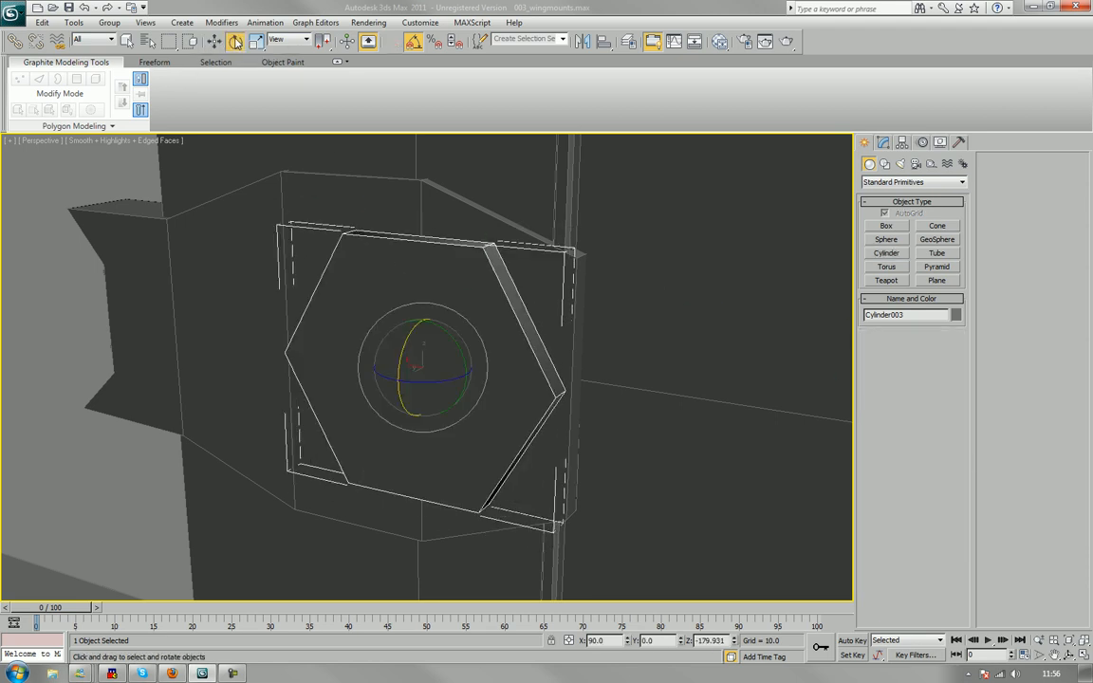
left_click_drag(451, 343, 452, 369)
middle_click_drag(500, 336, 573, 373, "alt")
key("w")
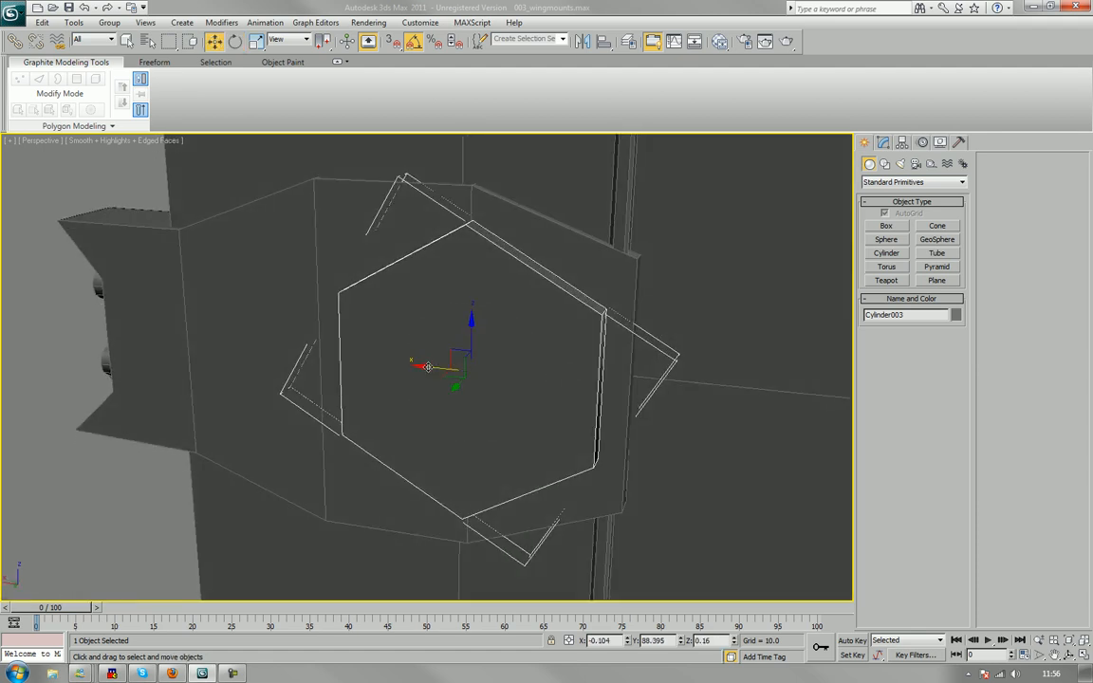
mouse_move(427, 366)
left_mouse_down()
mouse_move(442, 368)
mouse_move(426, 360)
left_mouse_up()
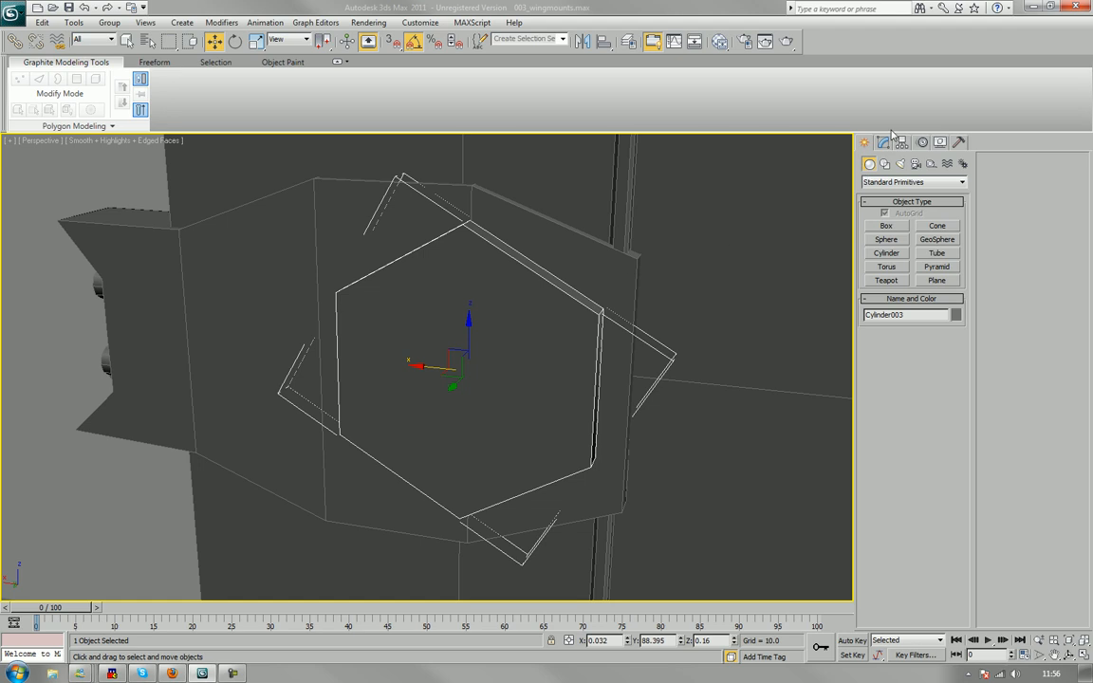
Enlarge the hexagonal cylinder's radius to 8.034 and convert it to an Editable Poly.
left_click(884, 142)
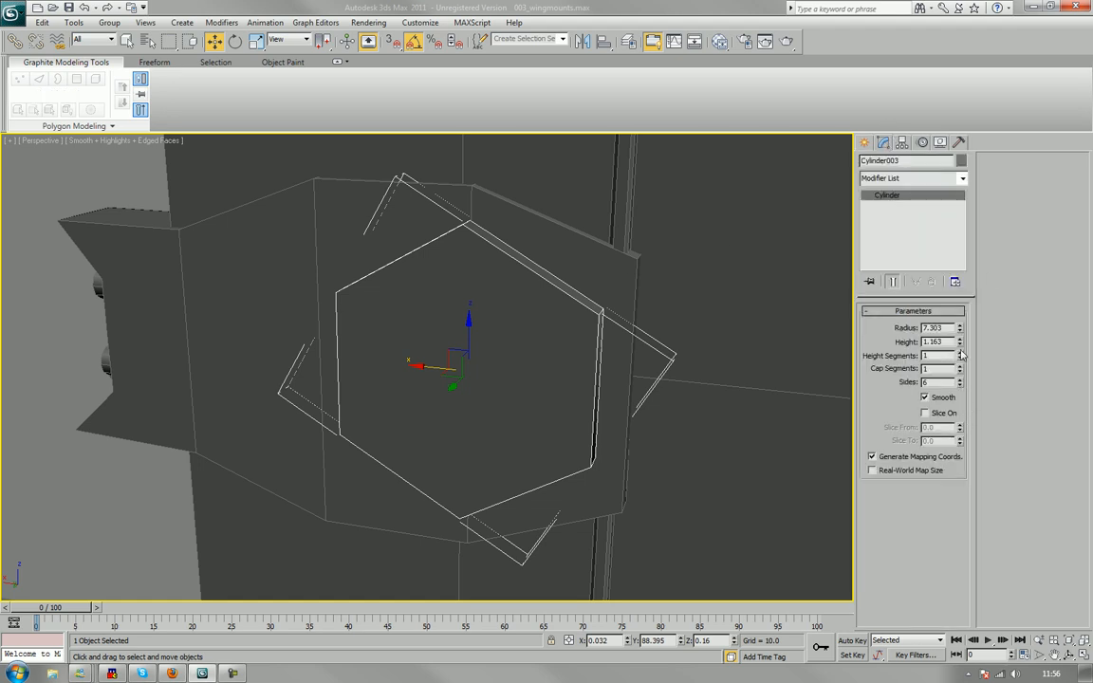
left_click_drag(960, 327, 959, 316)
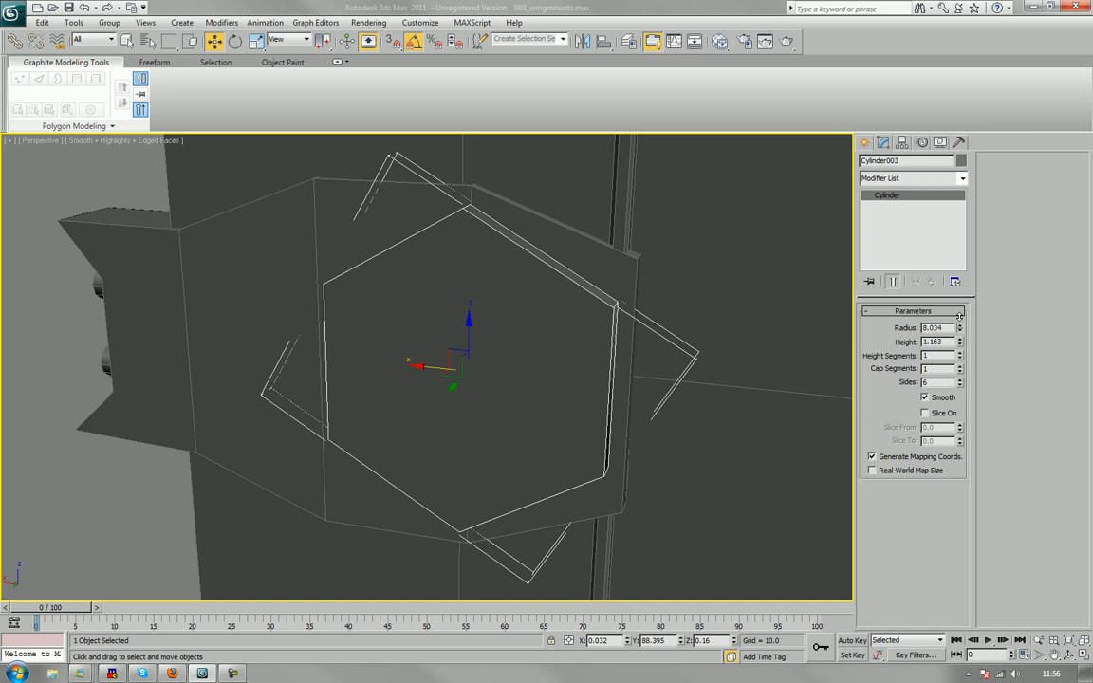
right_click(631, 409)
mouse_move(607, 528)
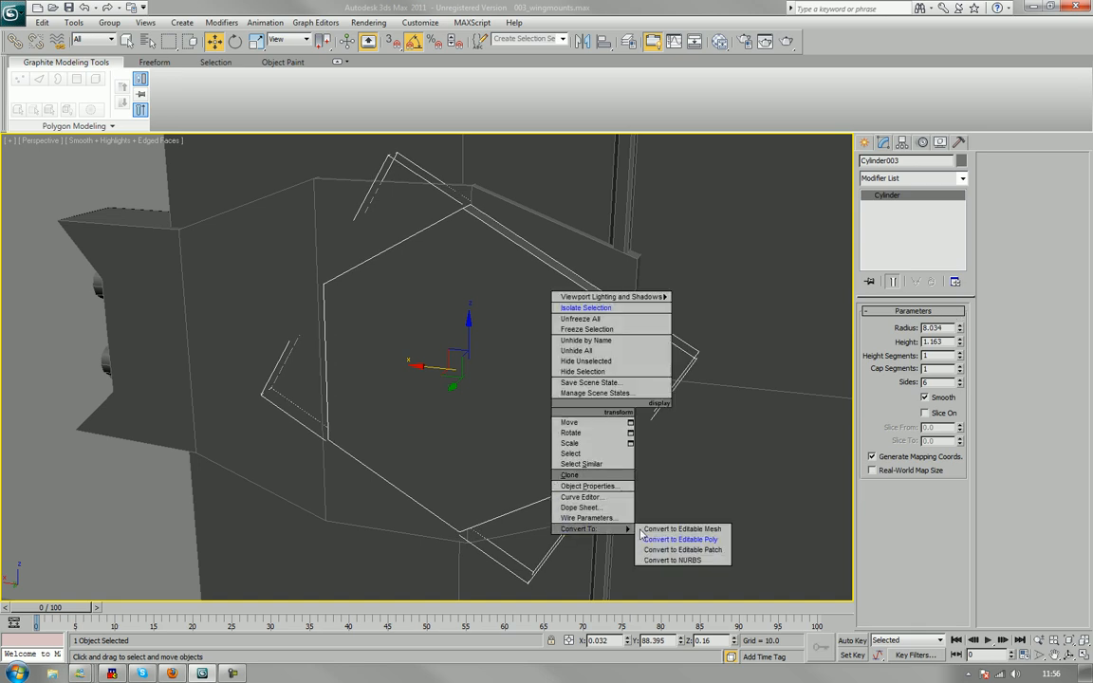
left_click(681, 539)
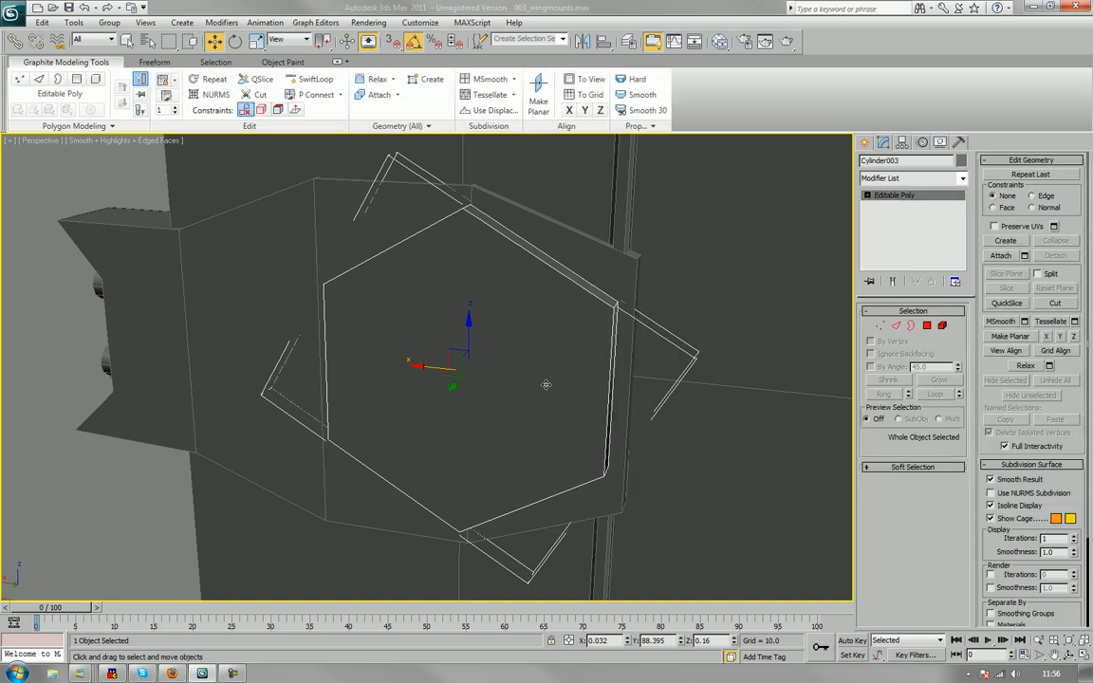
Move the short upper edge at the plate's far end down along Z to follow the hexagon's slanted side.
middle_click_drag(546, 384, 482, 353, "alt")
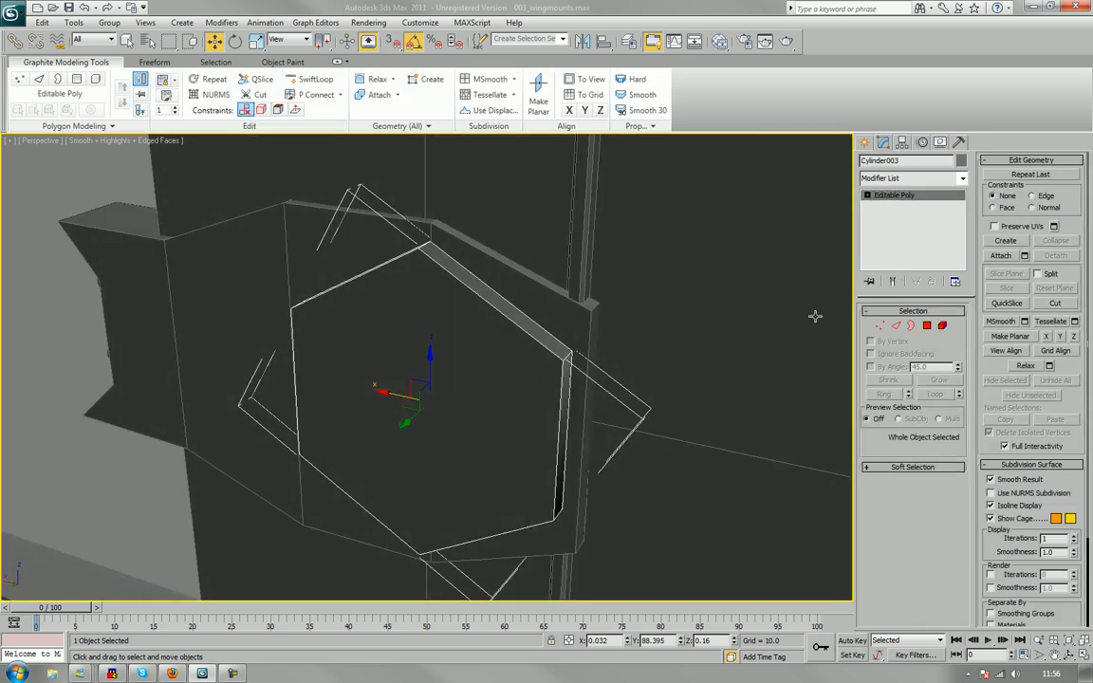
left_click(594, 329)
left_click(896, 325)
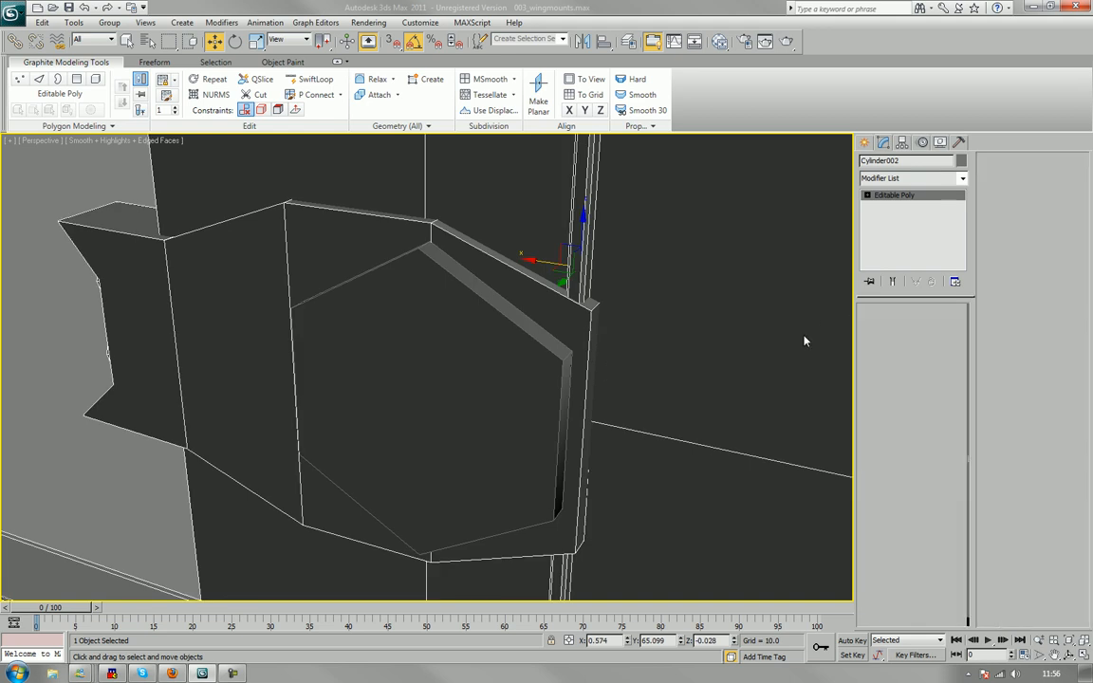
left_click(596, 302)
left_click_drag(596, 302, 588, 483)
left_click(581, 546)
key("ctrl+z")
Move the short lower edge at the plate's far end up along Z to -4.448.
middle_click_drag(588, 547, 561, 533, "alt")
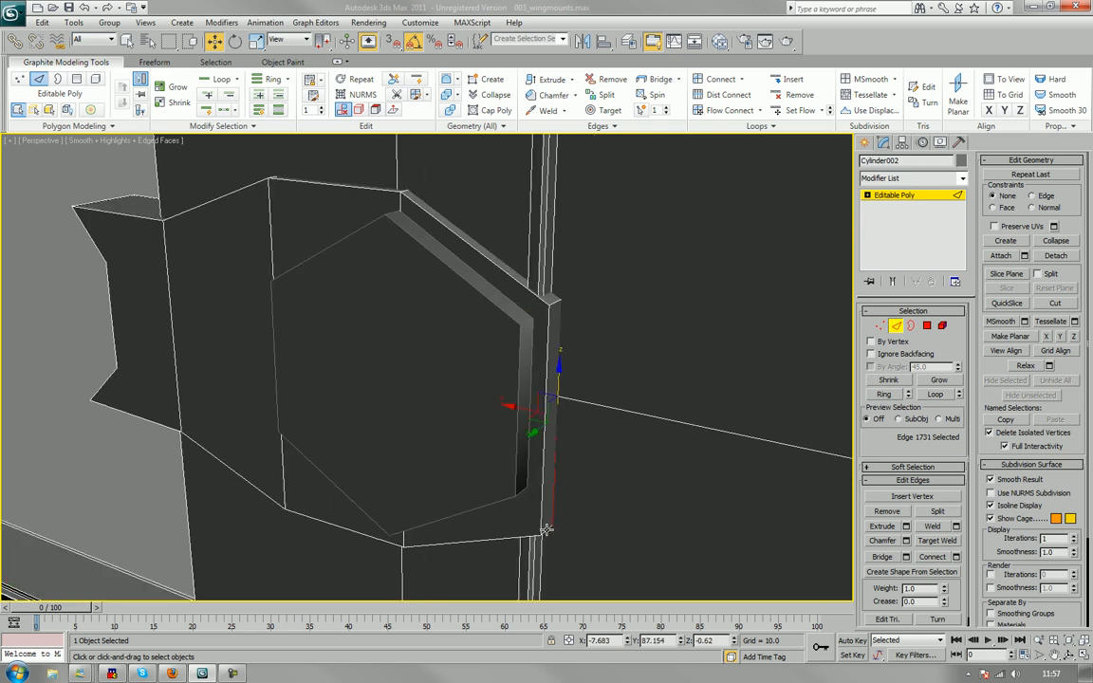
left_click(555, 519)
left_click_drag(549, 494, 551, 463)
Examine the tapered plate and its hexagon together with the wing and inner mount from several angles.
middle_click_drag(550, 463, 567, 451, "alt")
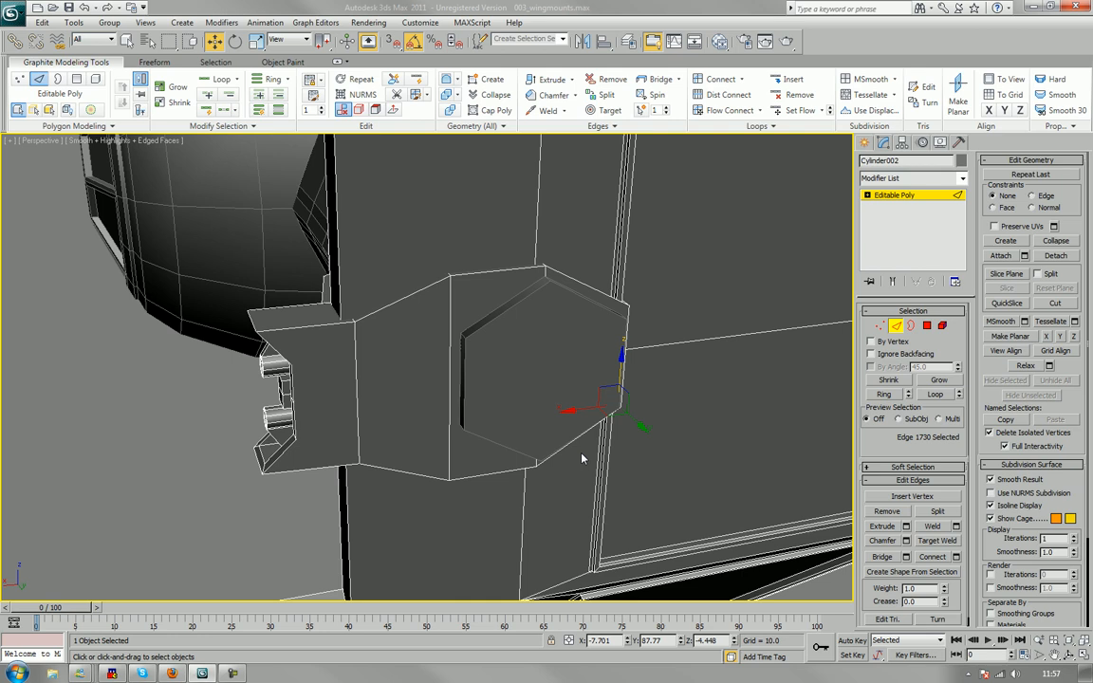
scroll(578, 443, "down", 4)
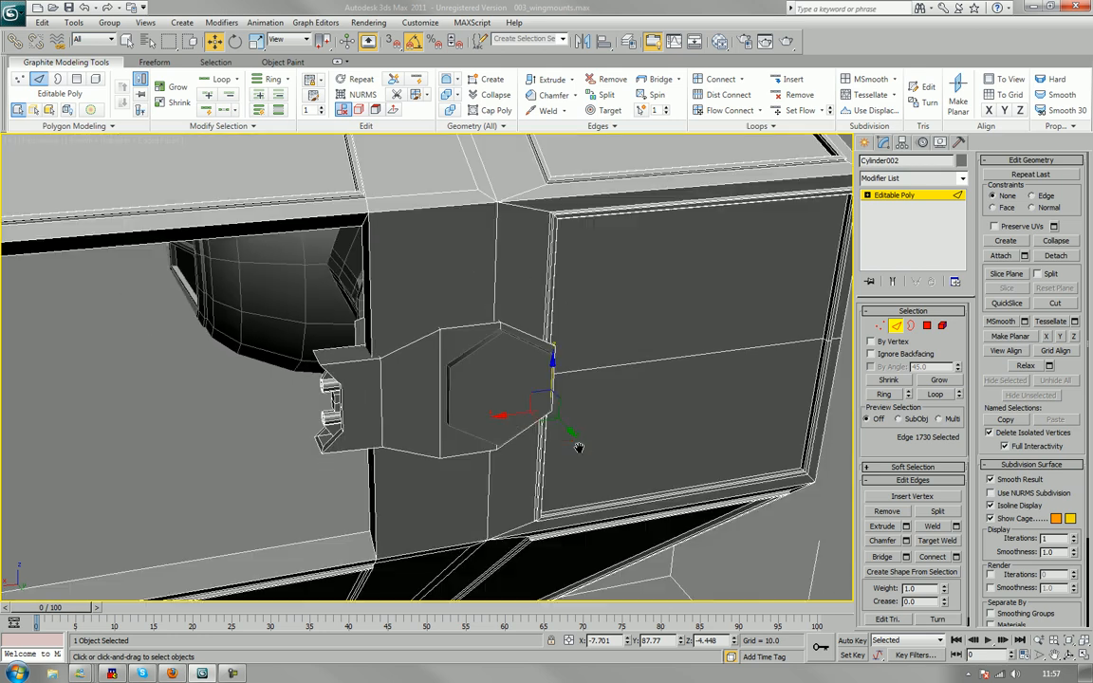
middle_click_drag(566, 438, 591, 444, "alt")
scroll(551, 422, "up", 2)
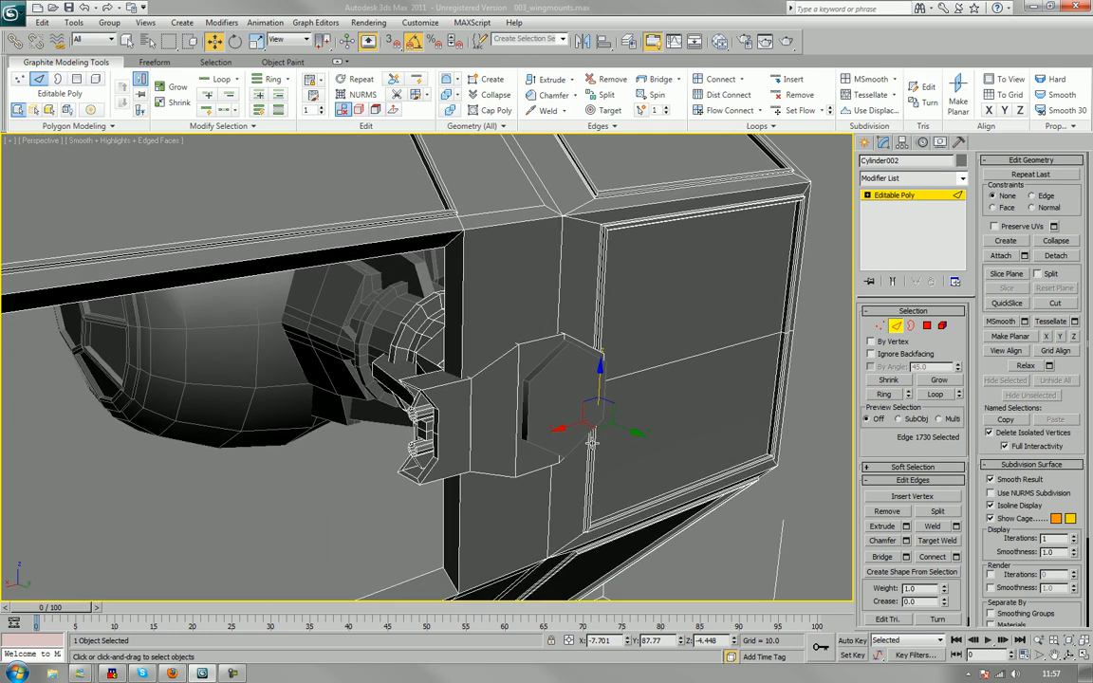
scroll(592, 444, "up", 2)
scroll(592, 446, "up", 3)
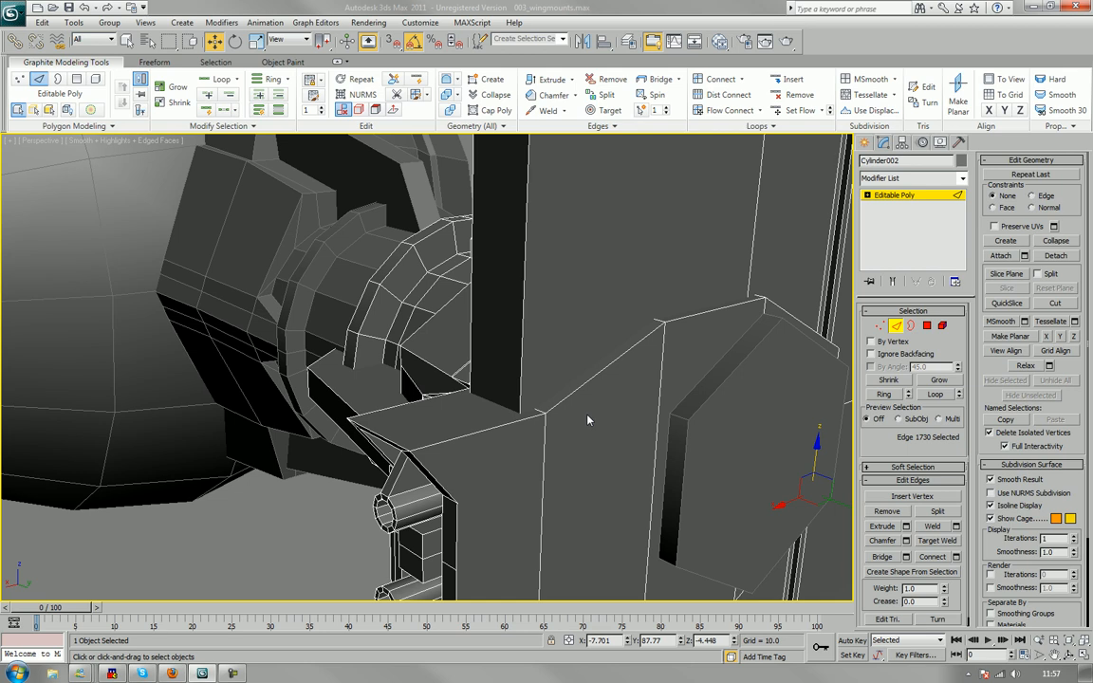
middle_click_drag(589, 420, 519, 369, "alt")
Select the hexagonal cap's front face together with its six side polygons and scale them up slightly.
left_click(927, 325)
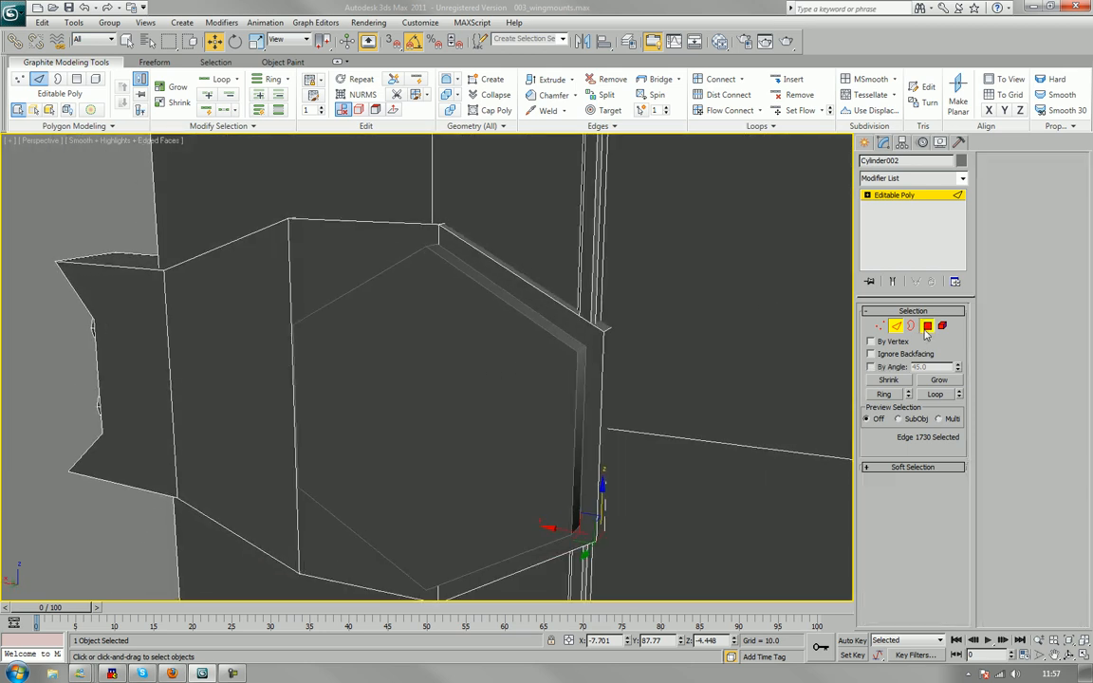
left_click(521, 417)
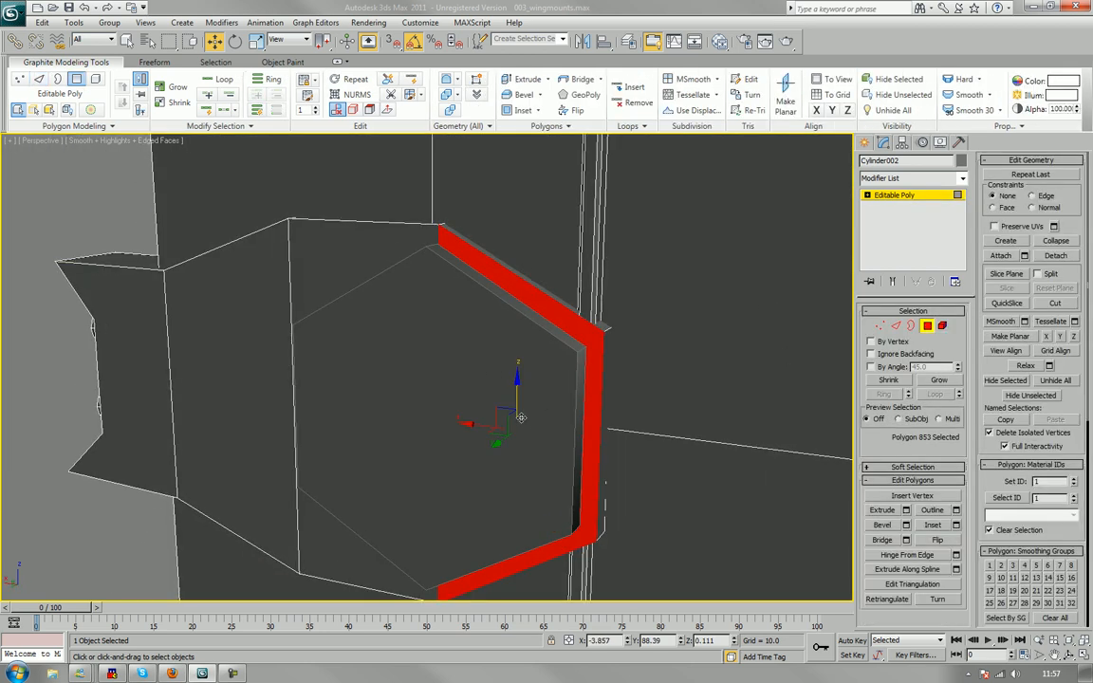
left_click(928, 325)
left_click(534, 427)
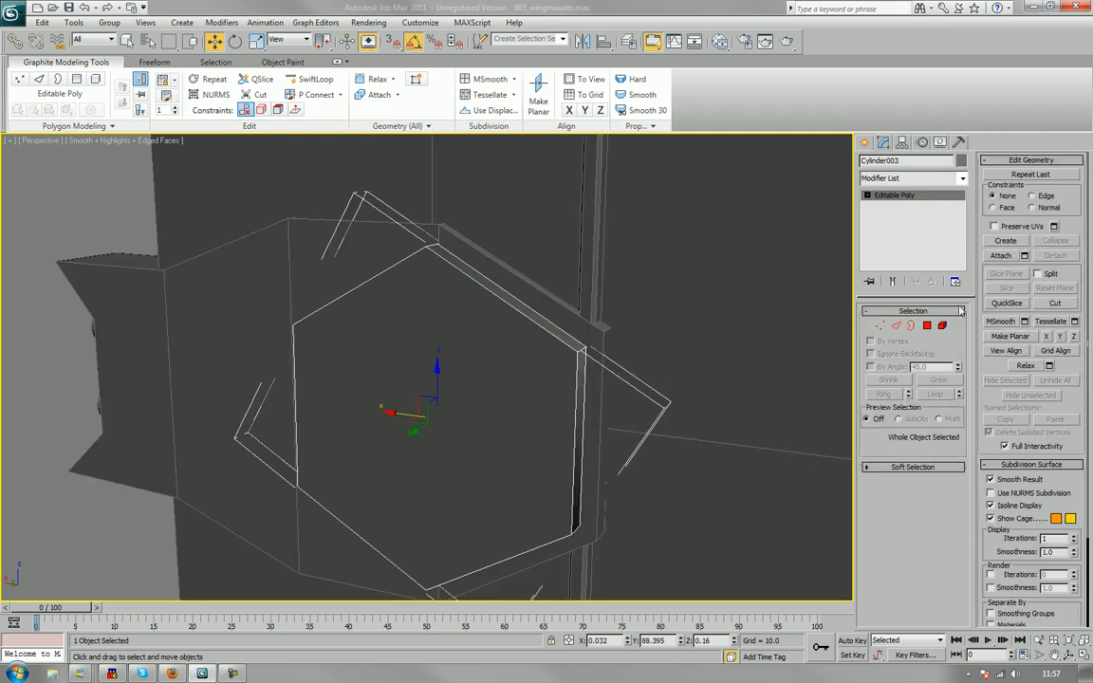
left_click(927, 326)
left_click(531, 425)
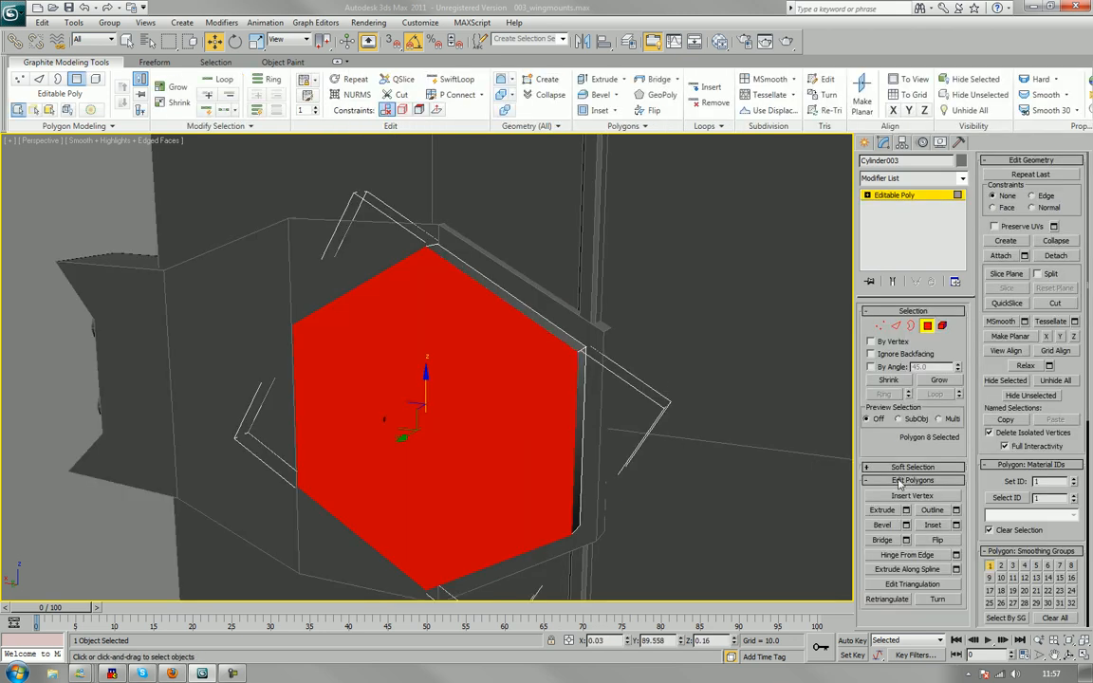
left_click(938, 380)
key("r")
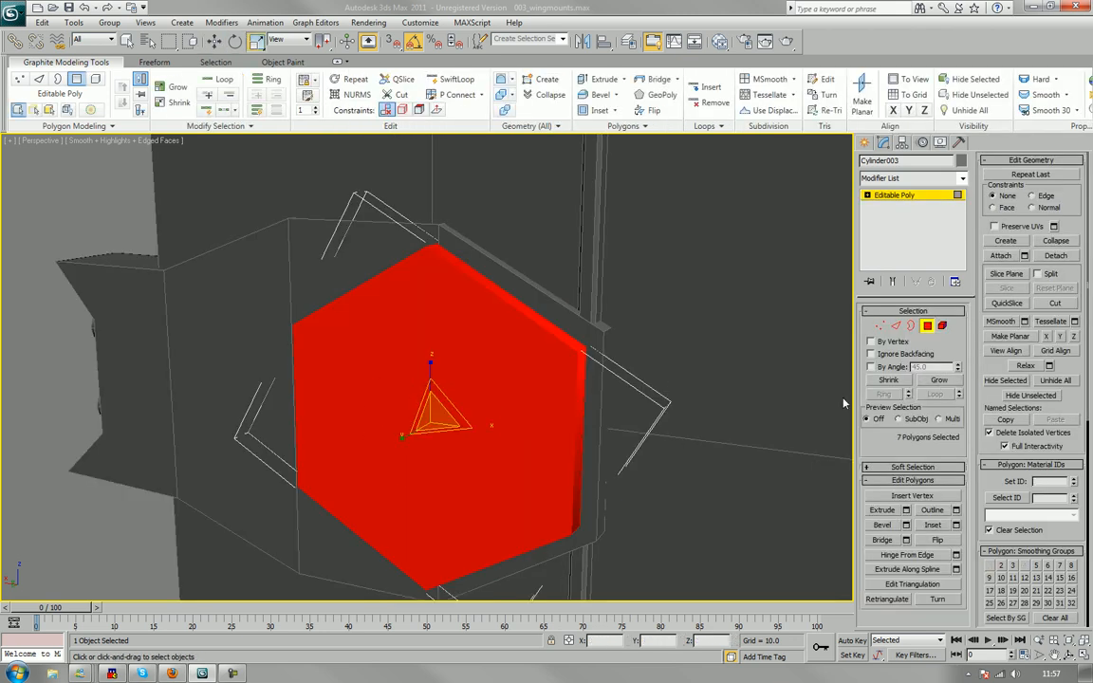
left_click_drag(434, 414, 436, 394)
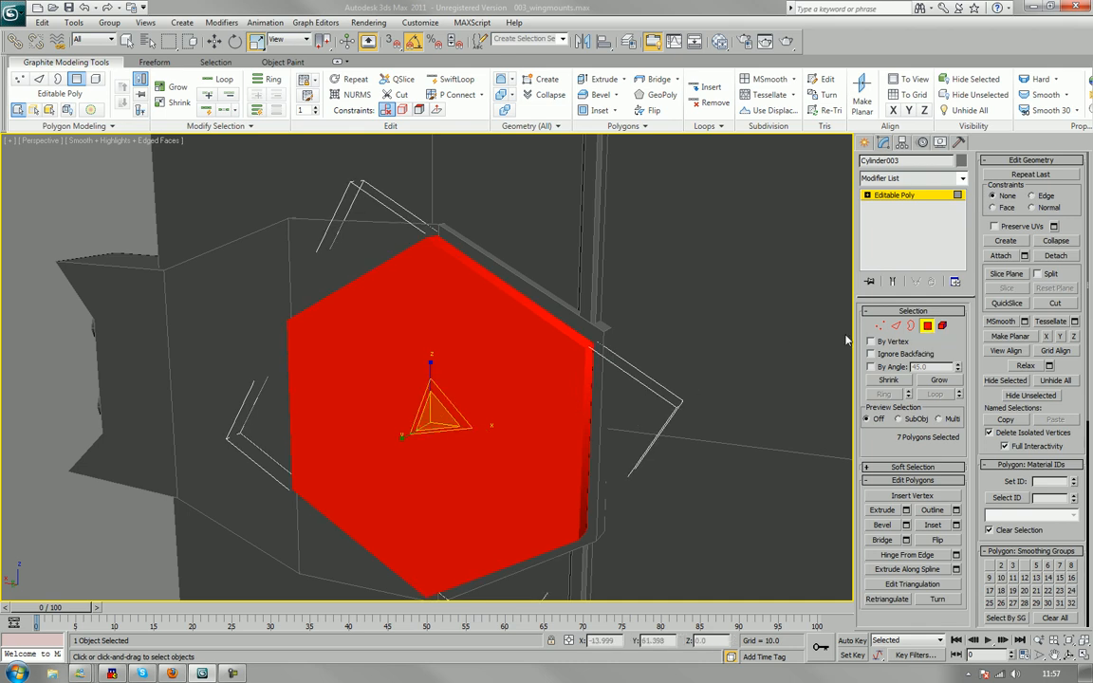
Bevel the cap's front hexagonal face outward with tapered sides, and inset it once more to leave a narrow flat rim.
left_click(525, 446)
left_click(883, 525)
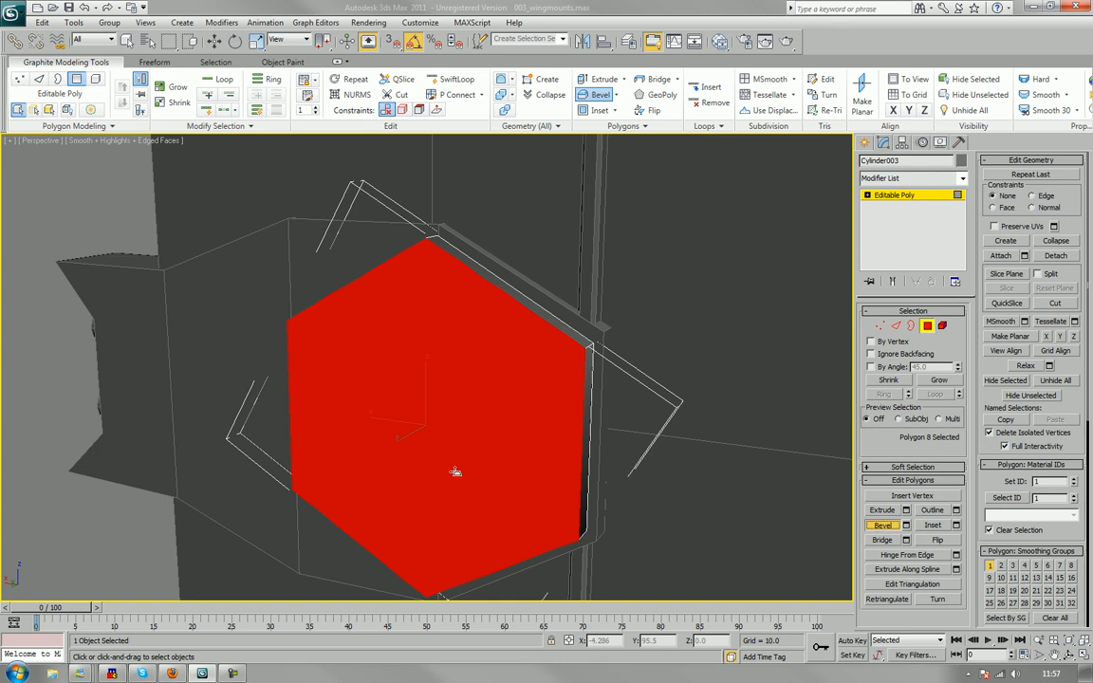
left_click_drag(457, 470, 454, 468)
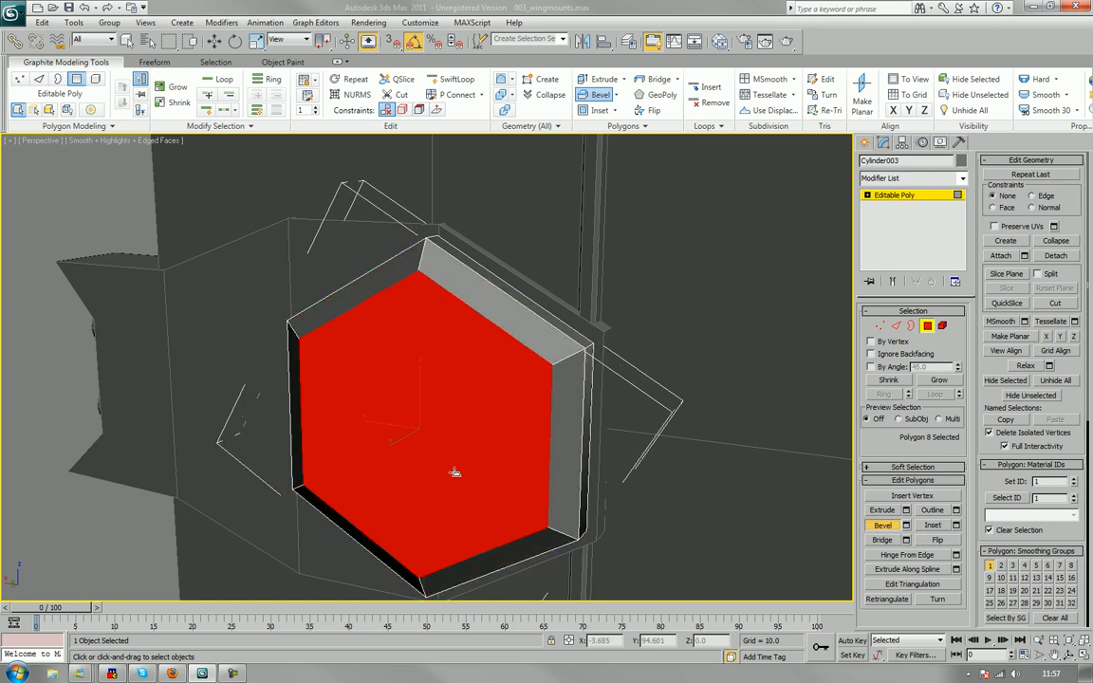
left_click_drag(413, 452, 413, 452)
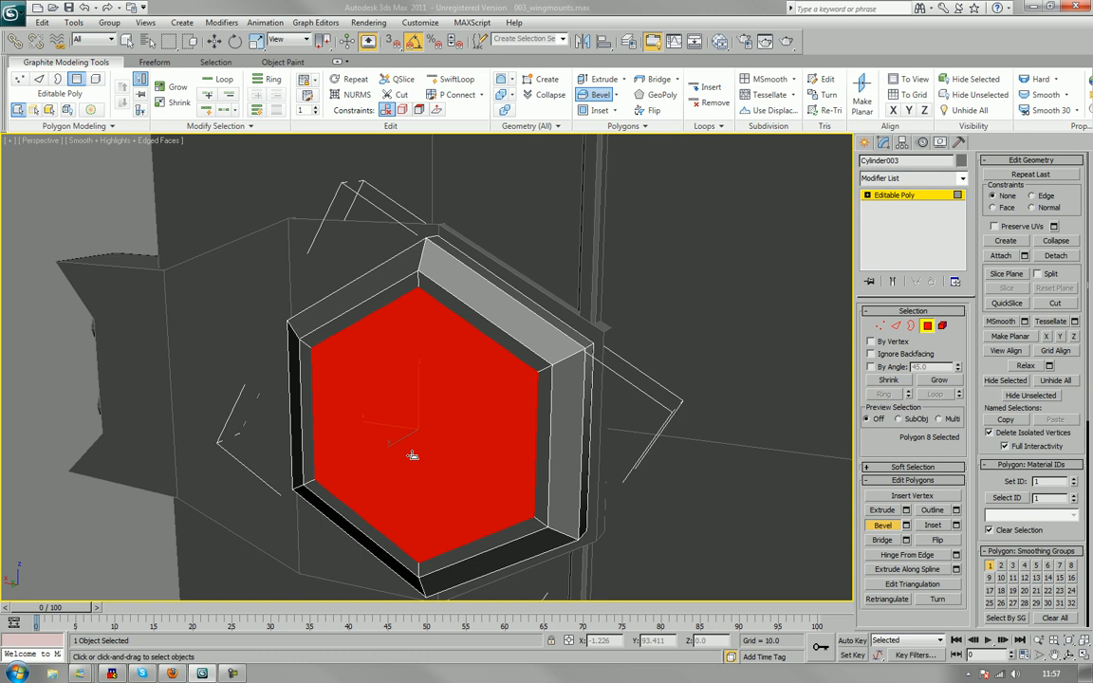
Bevel the inner hexagonal face slightly inward to form a shallow recess inside the rim.
left_click(413, 455)
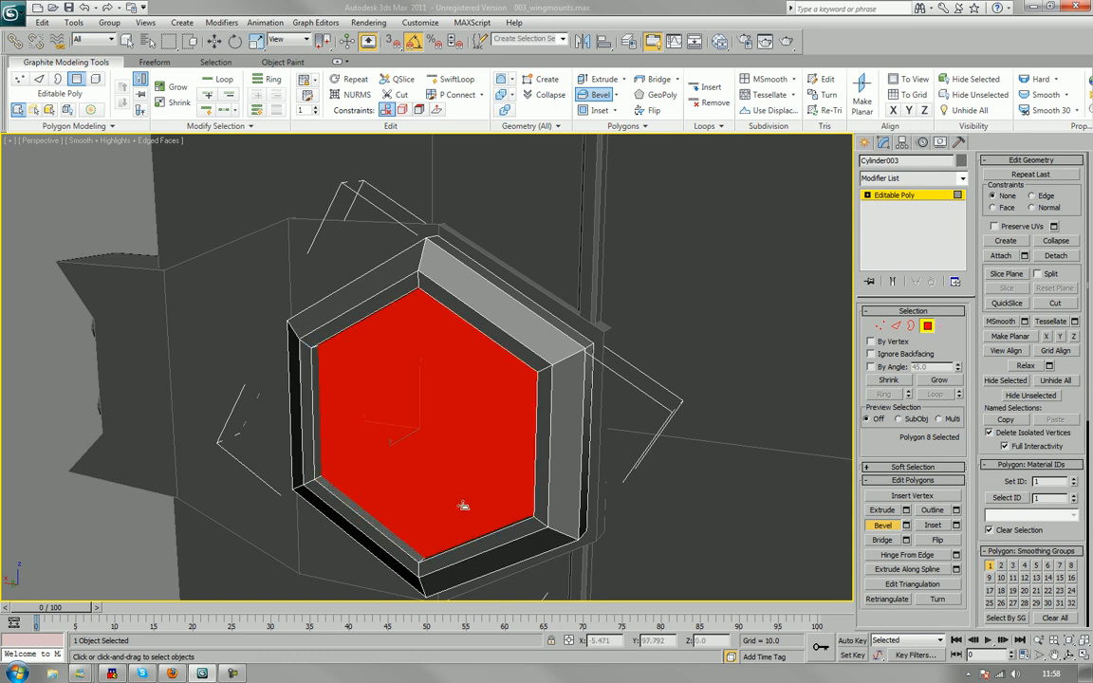
left_click_drag(461, 503, 461, 505)
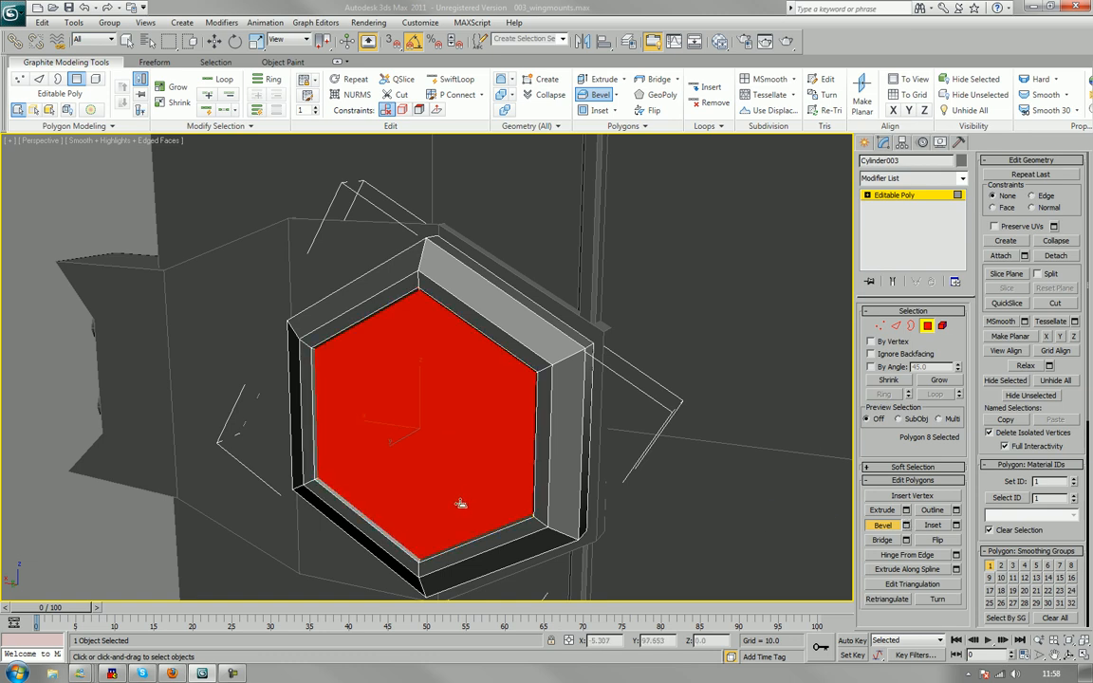
left_click(462, 505)
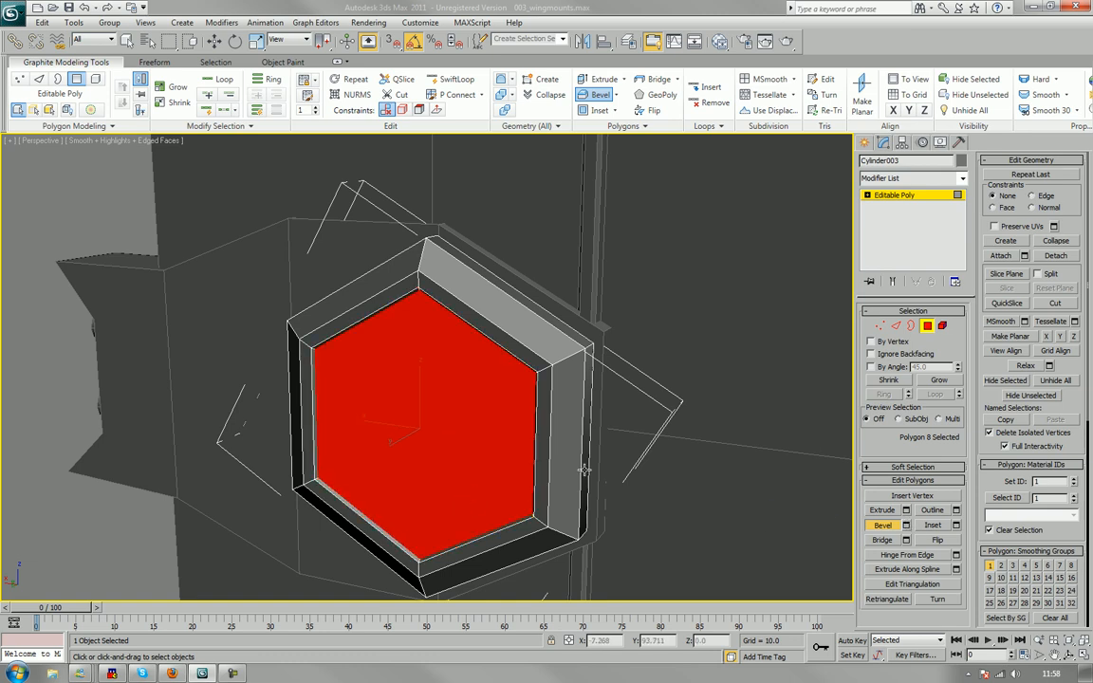
Apply MSmooth once to the recessed hexagonal face to subdivide it into a twelve-sided outline.
left_click(999, 322)
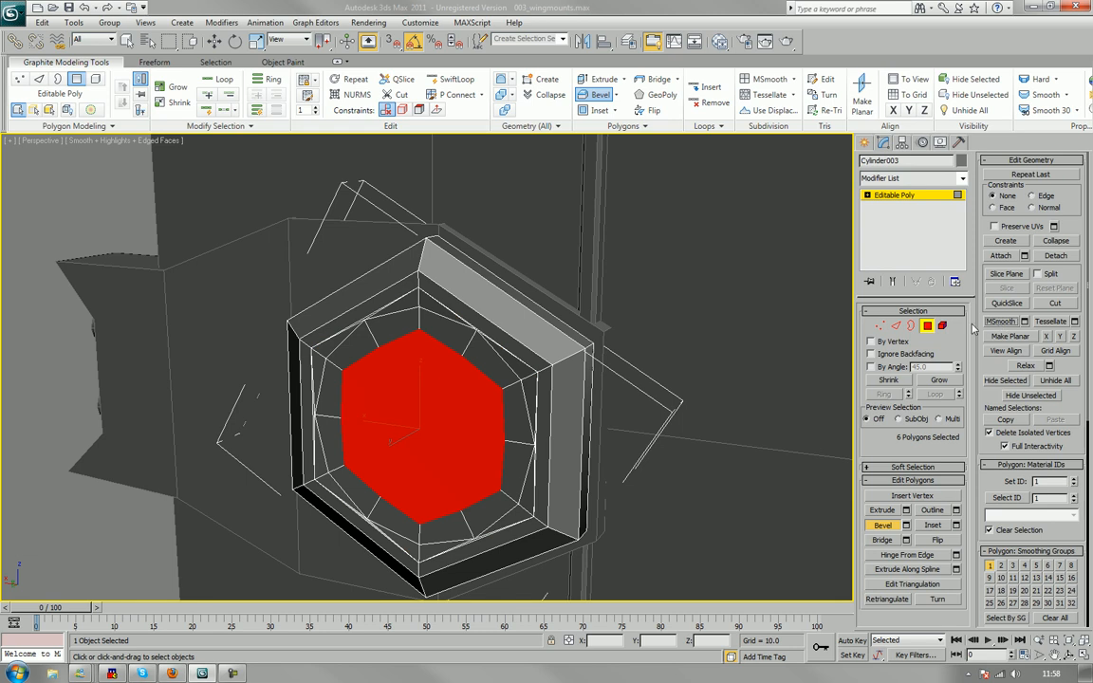
middle_click_drag(371, 461, 366, 453, "alt")
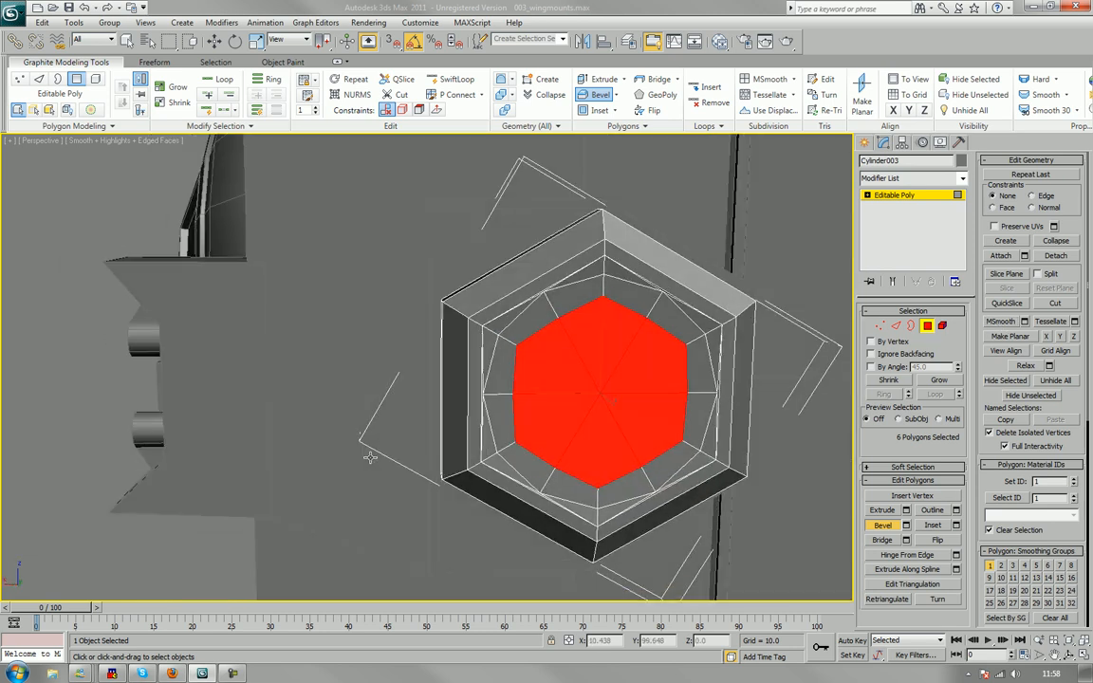
mouse_move(534, 447)
middle_mouse_down("alt")
mouse_move(478, 444)
mouse_move(493, 432)
middle_mouse_up("alt")
scroll(498, 442, "up", 5)
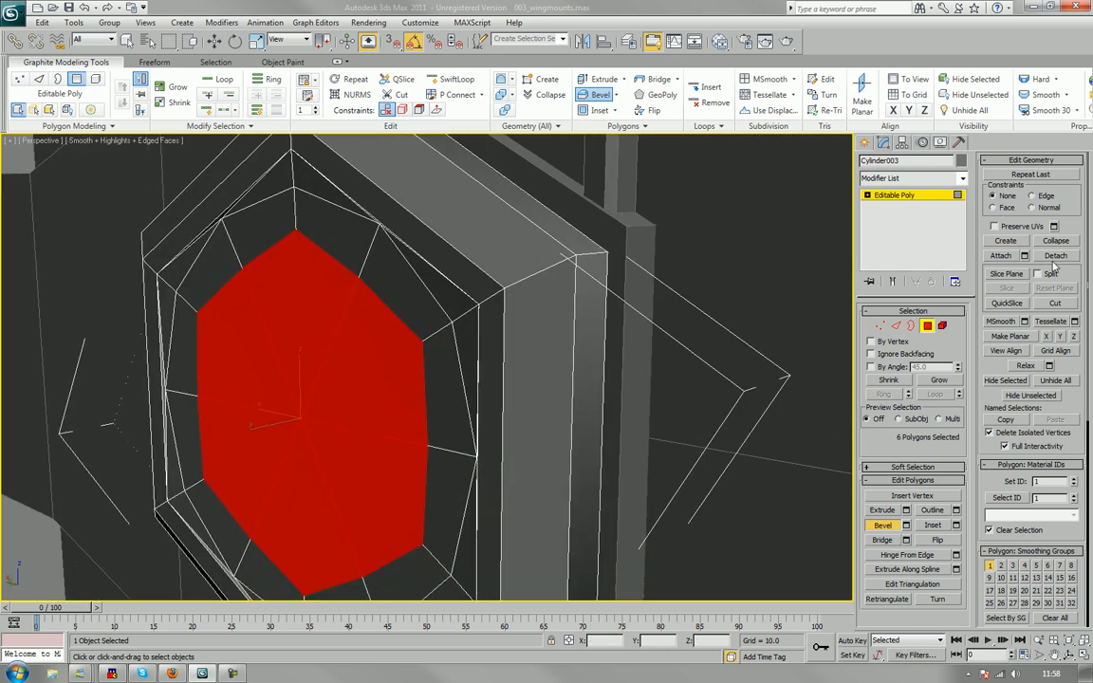
Try a second MSmooth on the selected centre polygons of the recess.
left_click(1004, 320)
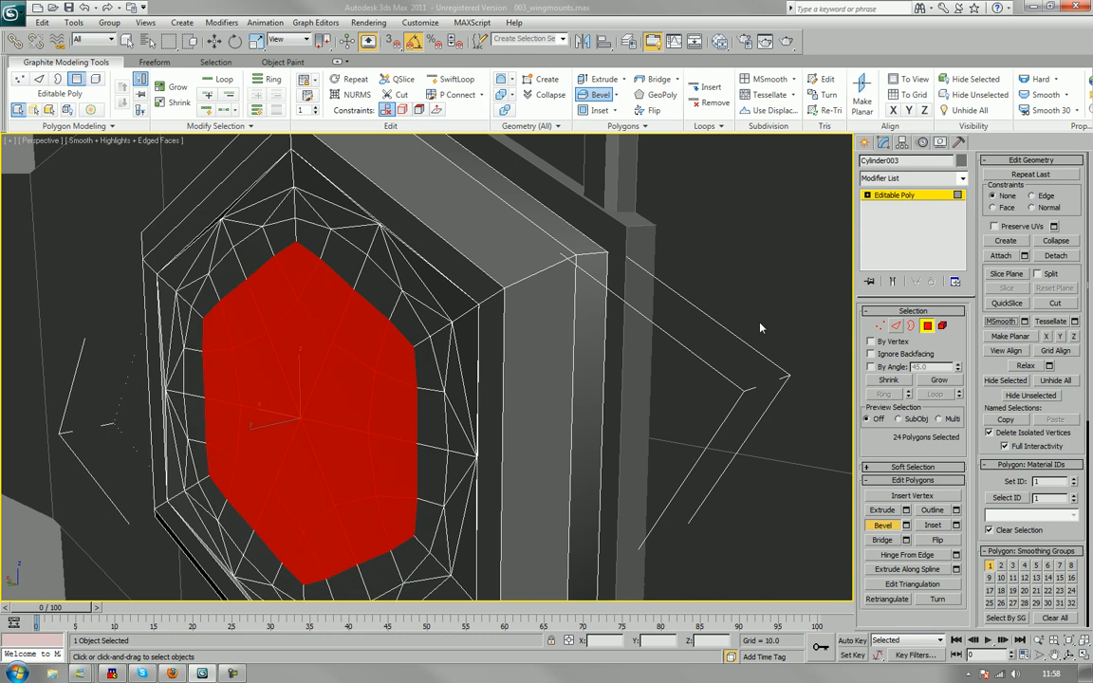
middle_click_drag(415, 346, 463, 323, "alt")
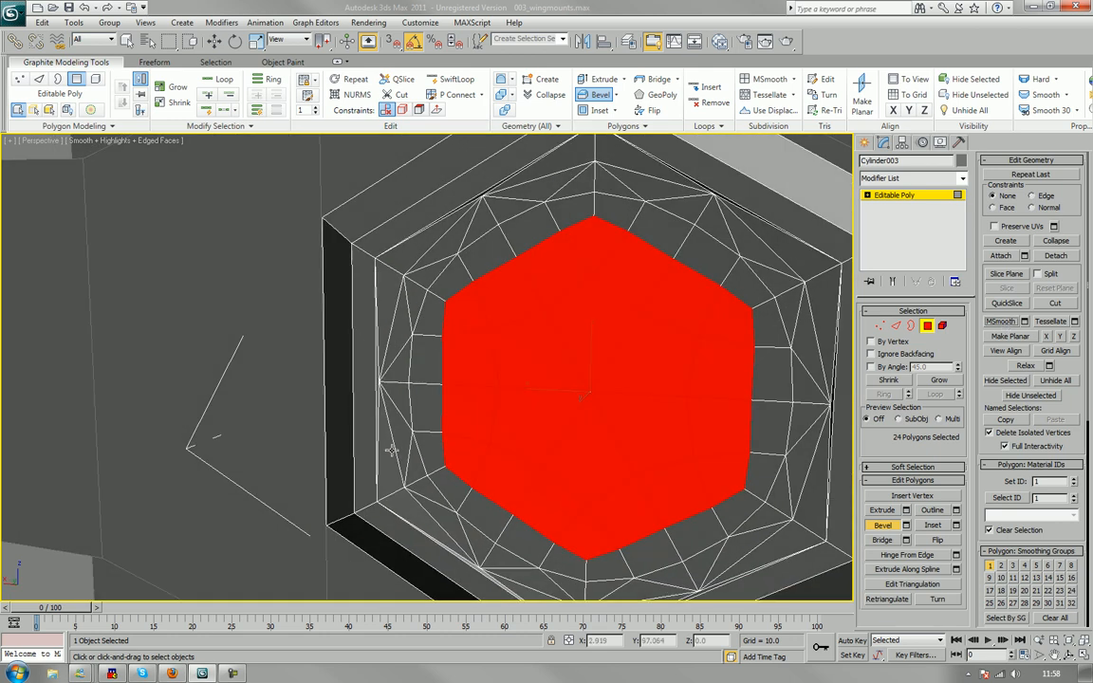
key("ctrl+z")
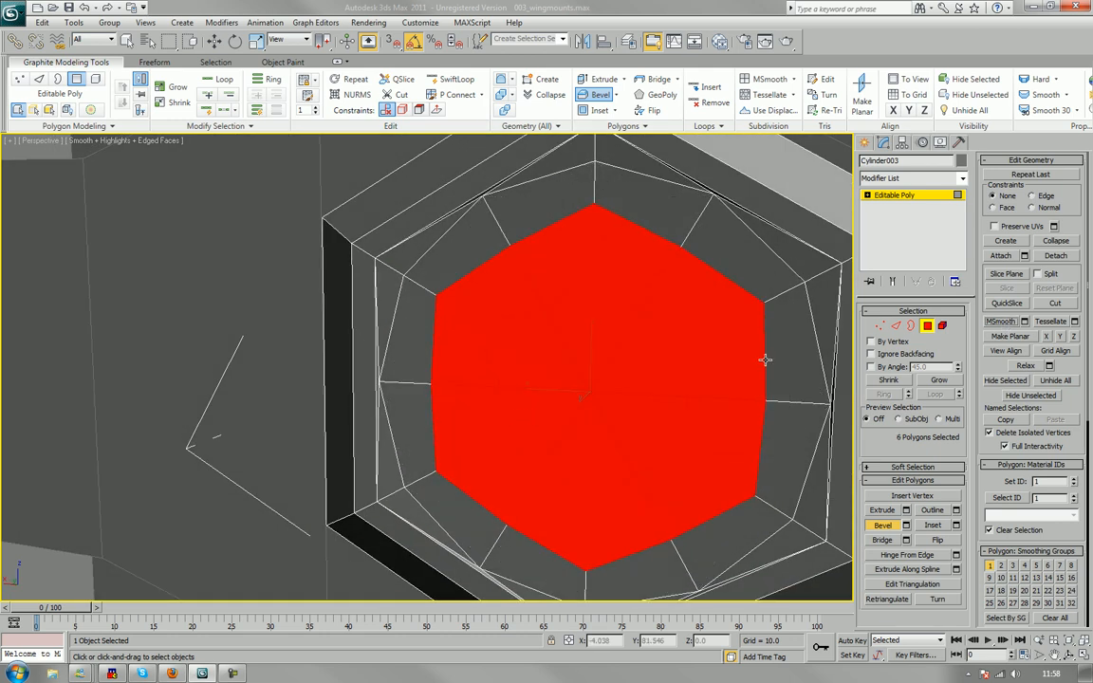
Grow the selection from the centre polygons to the whole twelve-sided disc.
left_click(923, 380)
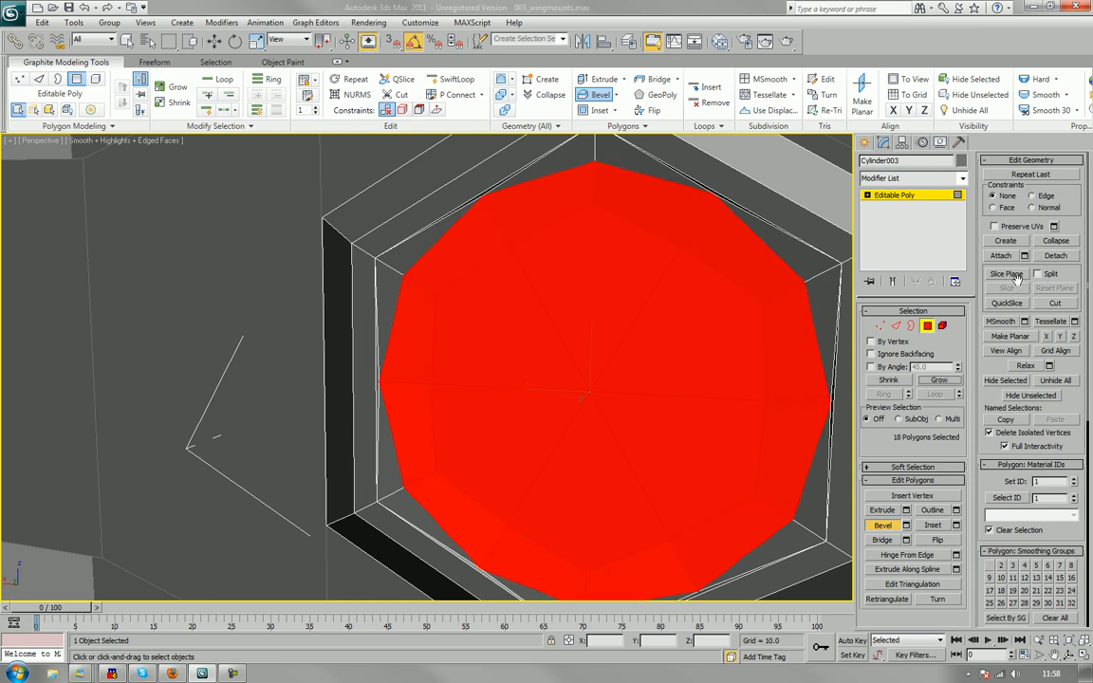
Try MSmooth on the whole twelve-sided disc and grow the selection outward from it.
left_click(1009, 323)
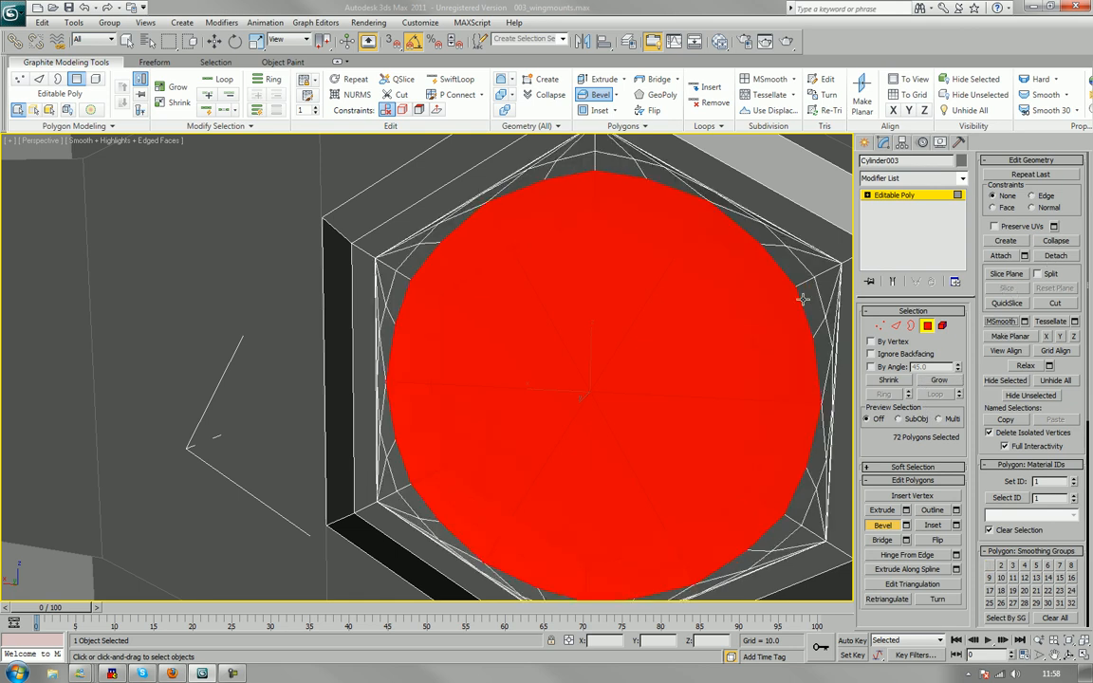
mouse_move(592, 429)
middle_mouse_down()
mouse_move(580, 413)
mouse_move(608, 428)
middle_mouse_up()
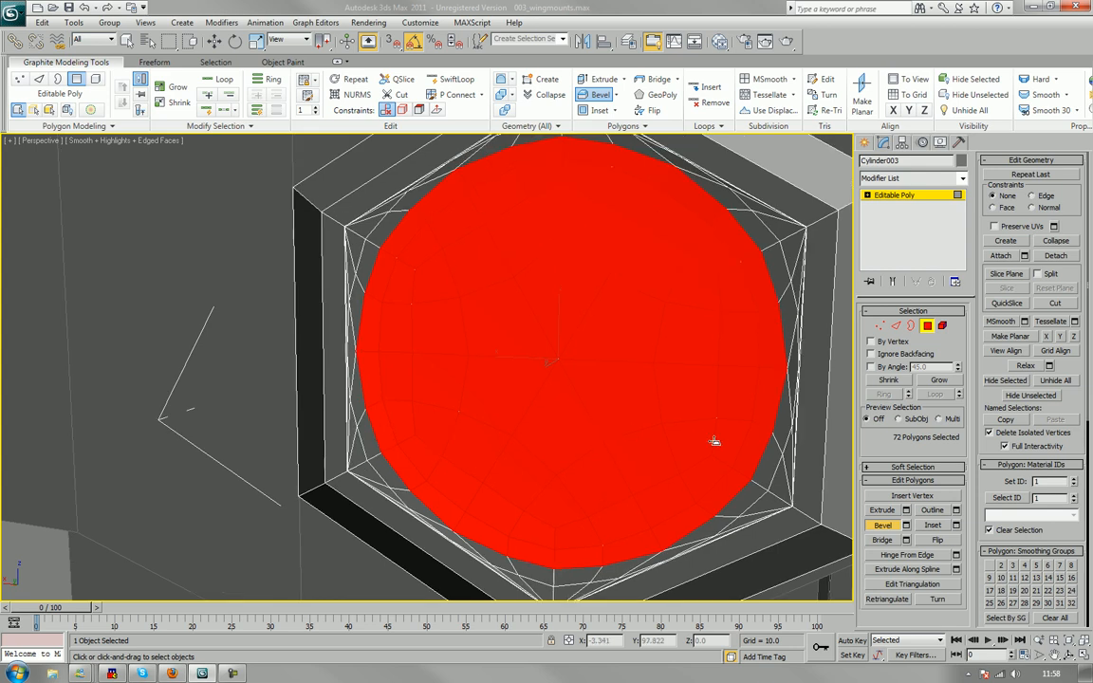
left_click(938, 381)
scroll(603, 429, "down", 4)
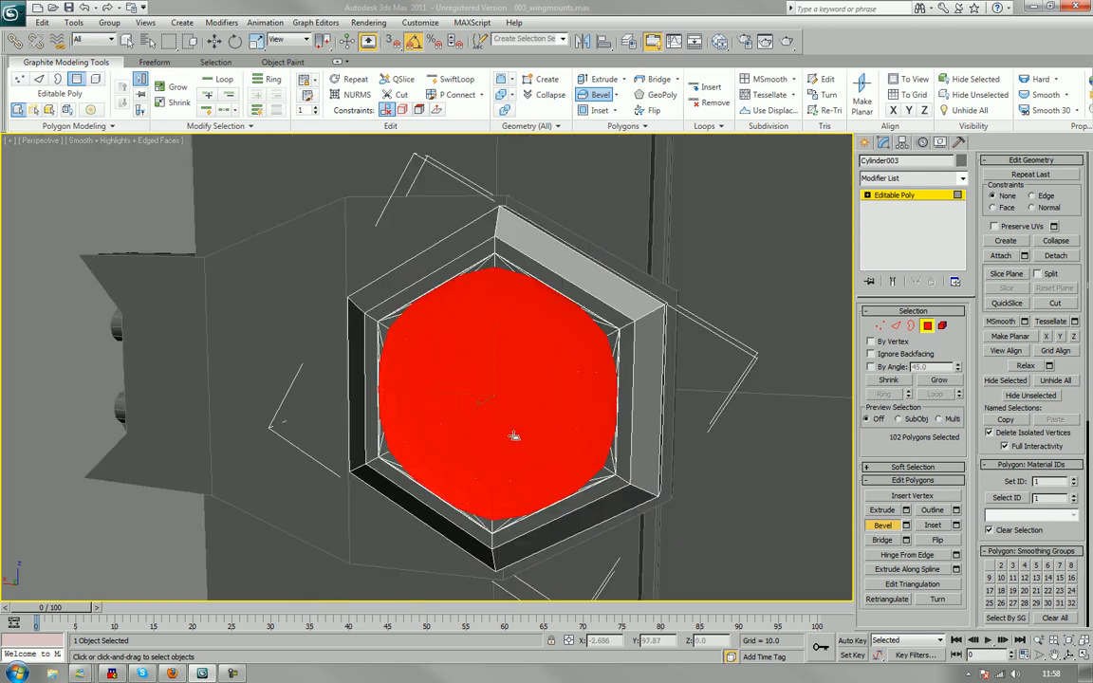
mouse_move(469, 439)
middle_mouse_down("alt")
mouse_move(535, 423)
mouse_move(563, 430)
mouse_move(462, 445)
middle_mouse_up("alt")
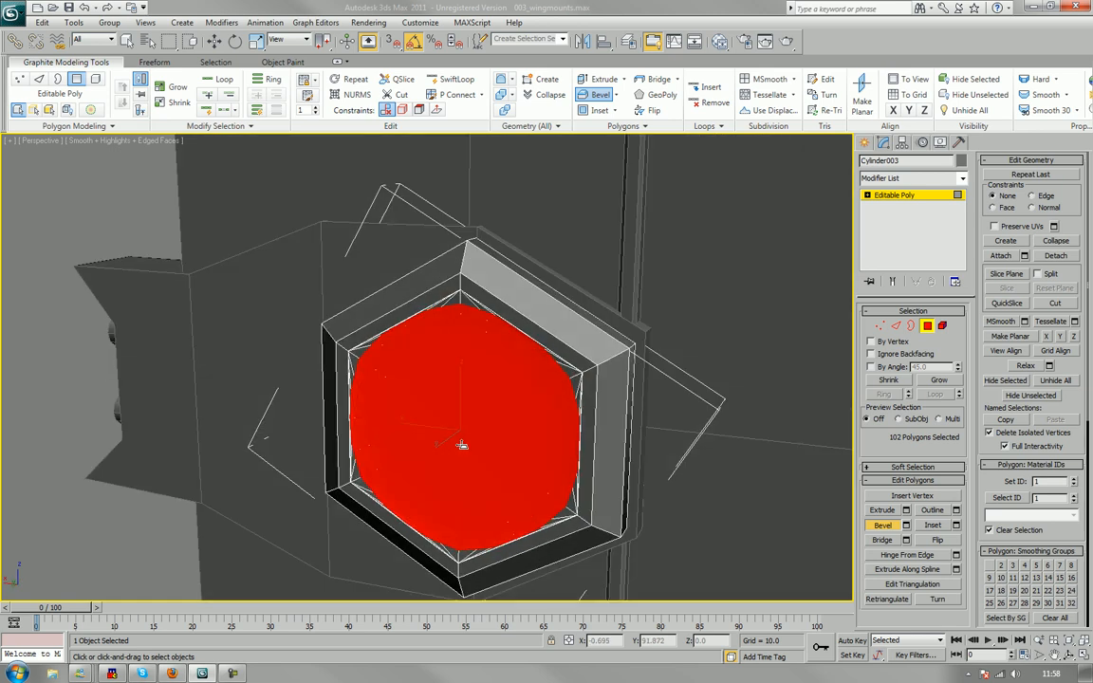
key("ctrl+z")
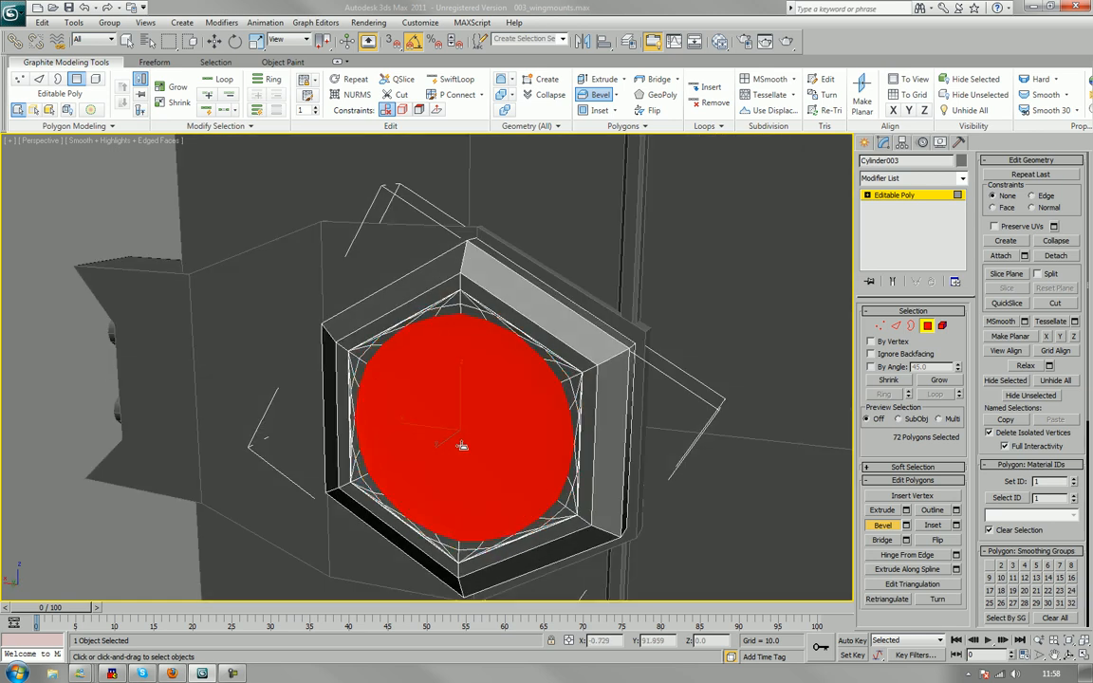
middle_click_drag(462, 446, 453, 440)
key("ctrl+z")
scroll(453, 428, "up", 5)
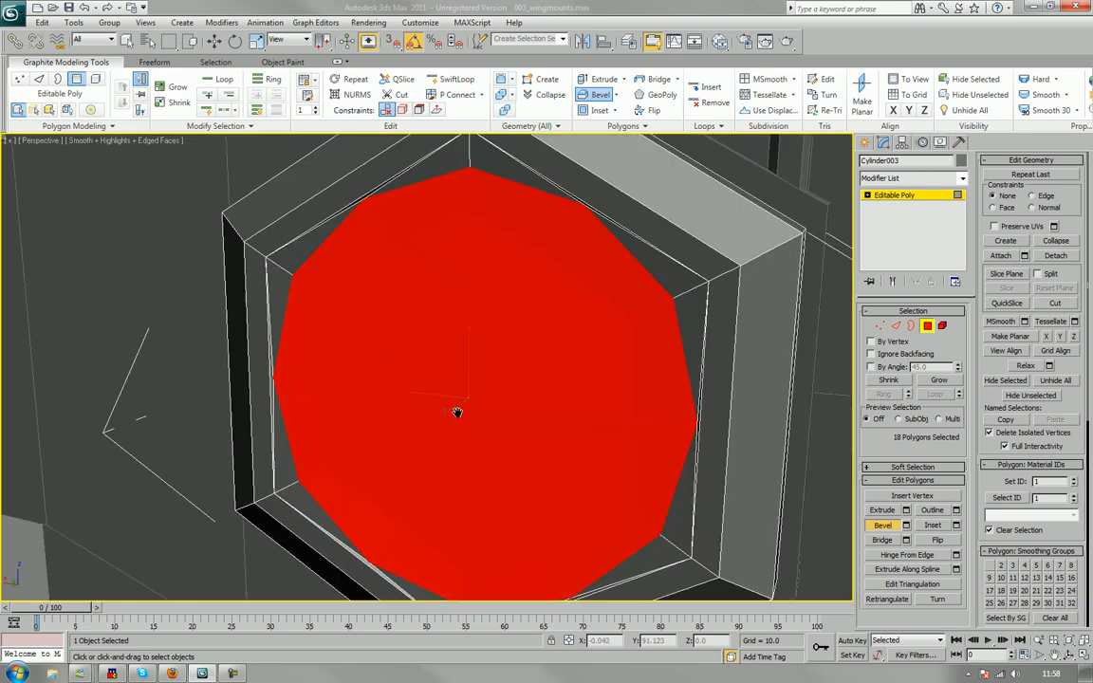
Delete the polygons of the twelve-sided disc and cap the open border with a single polygon.
key("Delete")
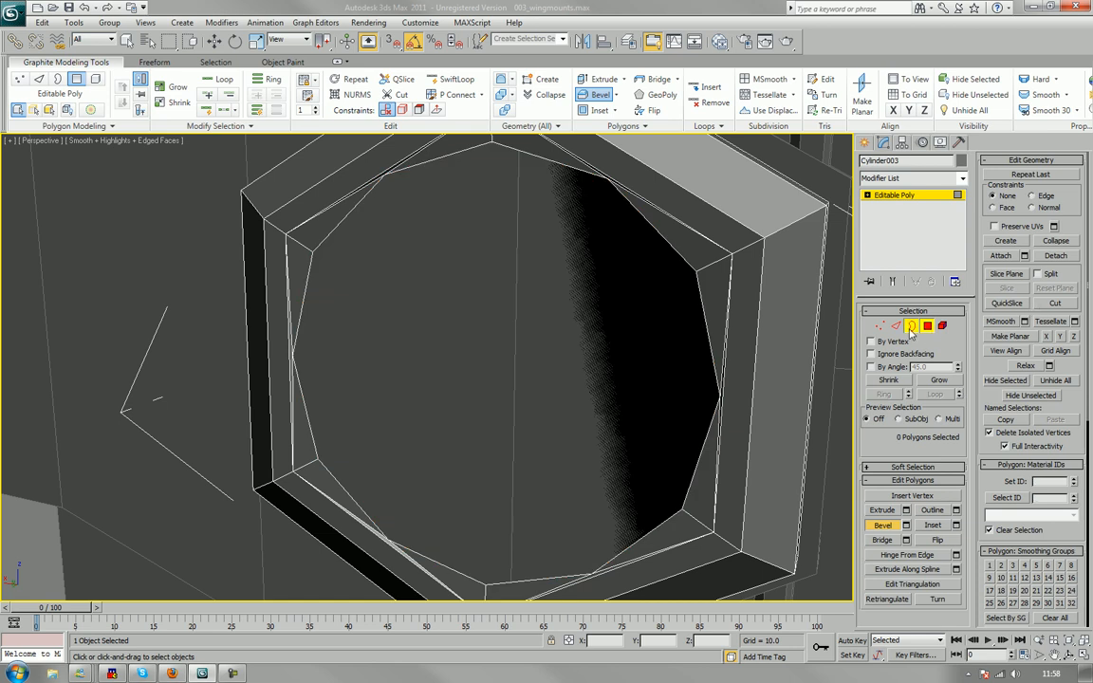
key("3")
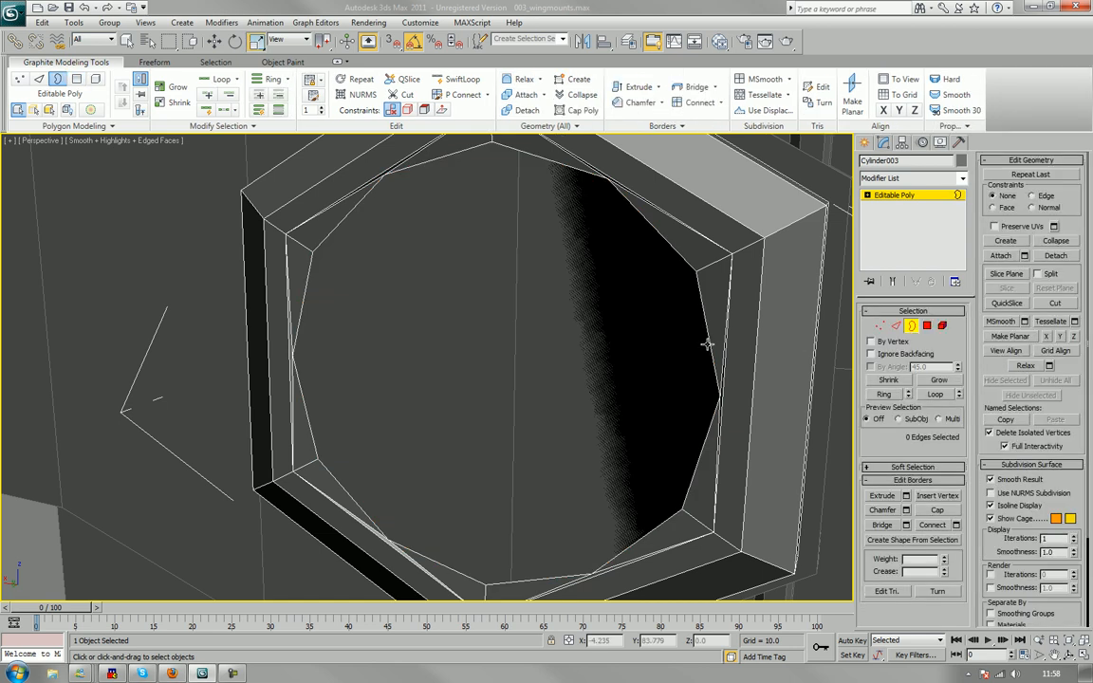
left_click(708, 344)
middle_click_drag(468, 411, 332, 419, "alt")
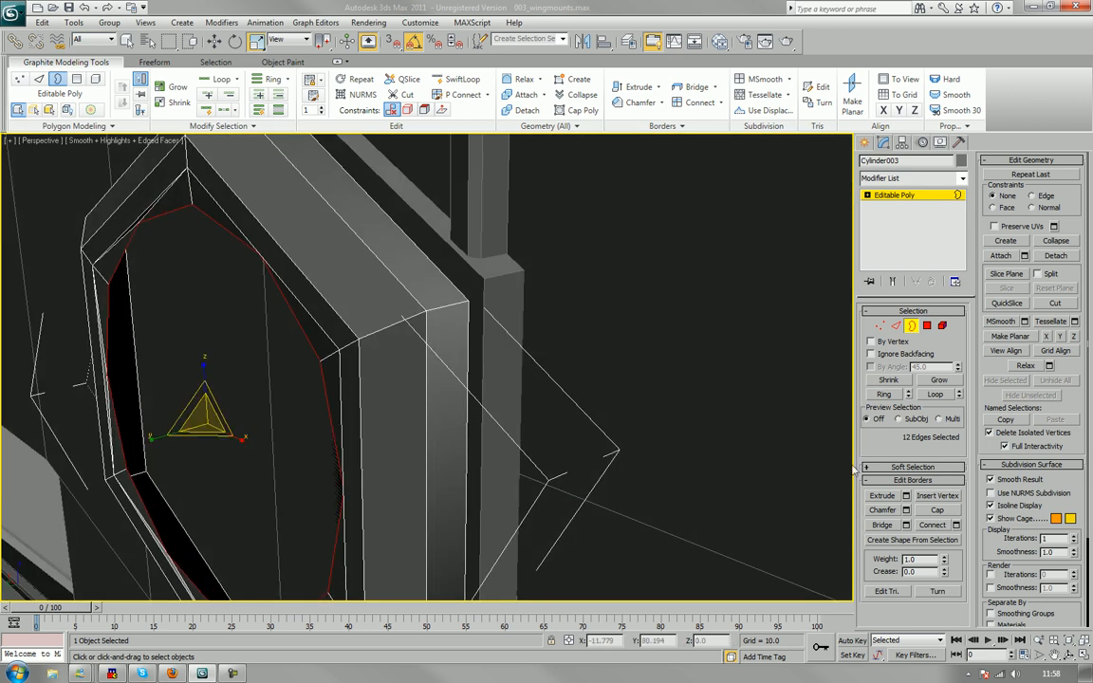
middle_click_drag(340, 431, 455, 417, "alt")
Inset the new twelve-sided polygon close to its centre and collapse the small inner polygon to a single point.
key("4")
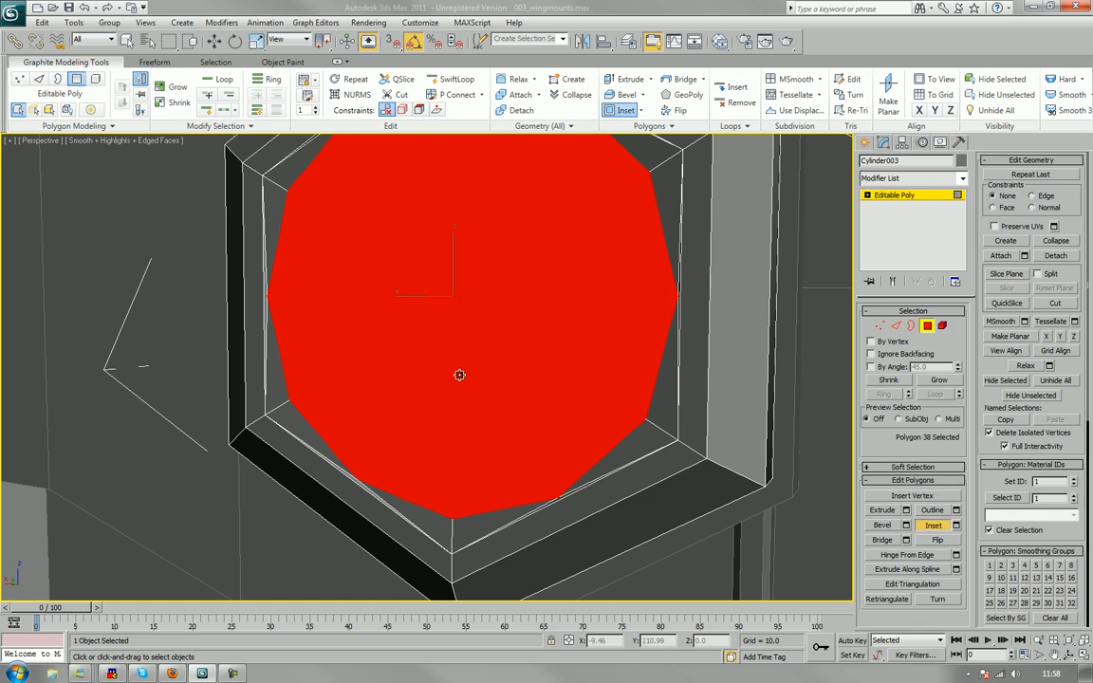
left_click_drag(459, 375, 461, 347)
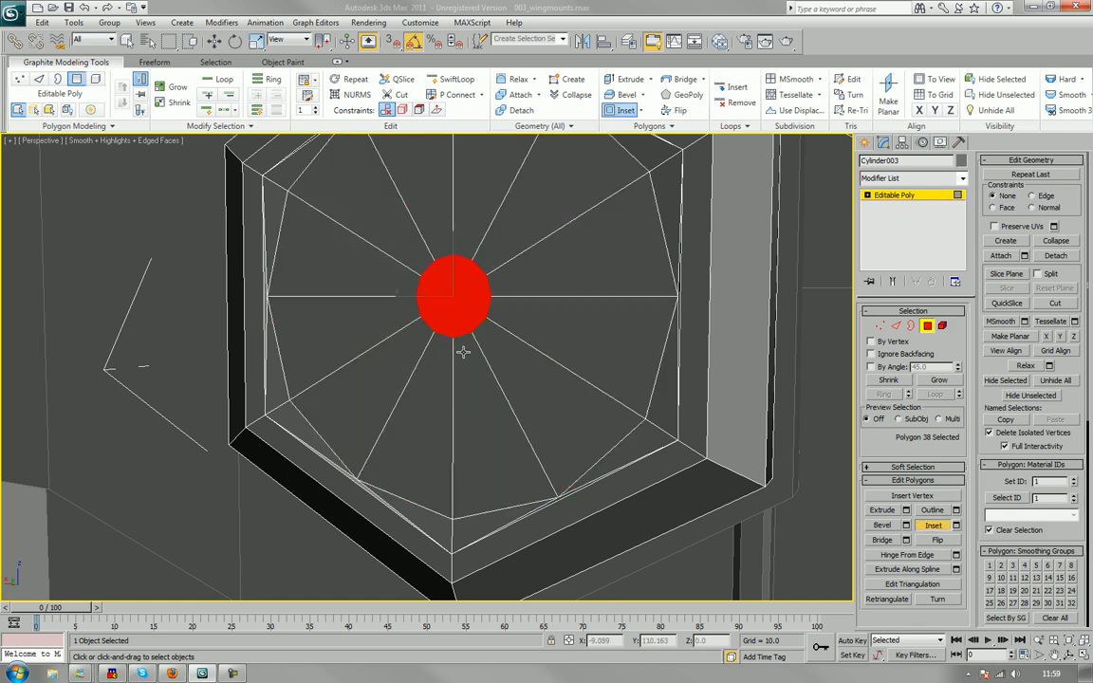
left_click(1056, 241)
scroll(404, 332, "down", 3)
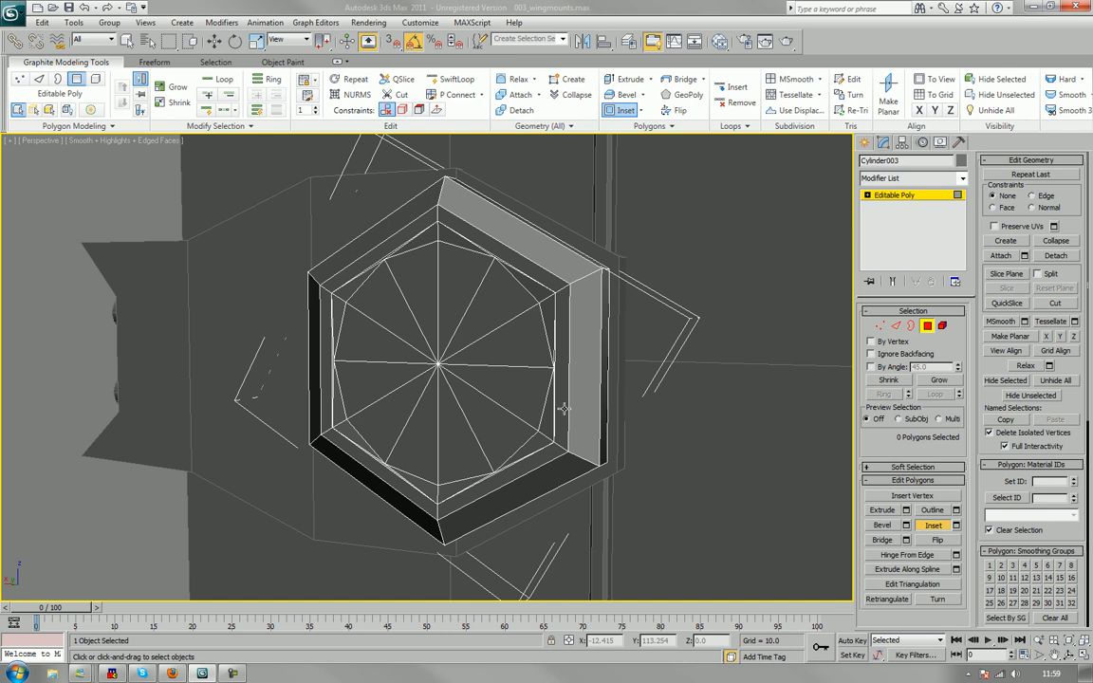
Select all twelve triangular polygons that meet at the disc's centre point.
middle_click_drag(392, 328, 435, 382, "alt")
scroll(433, 383, "up", 3)
middle_click_drag(435, 451, 617, 347, "alt")
left_click(471, 329)
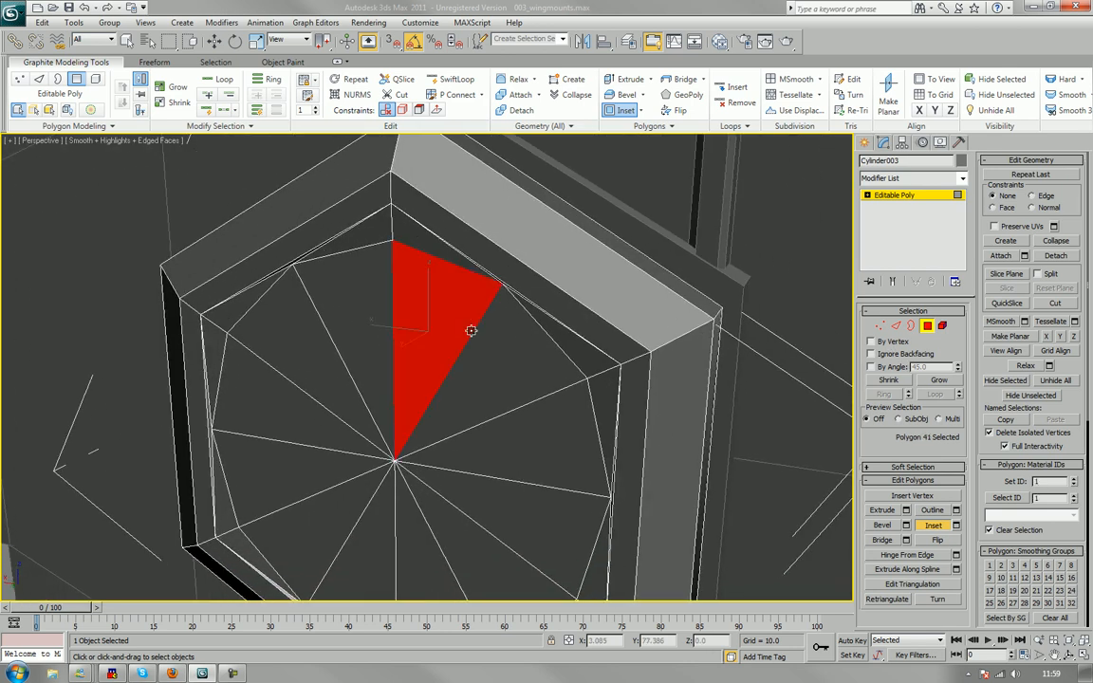
left_click(500, 354, "ctrl")
left_click(532, 432, "ctrl")
left_click(492, 552, "ctrl")
left_click(446, 559, "ctrl")
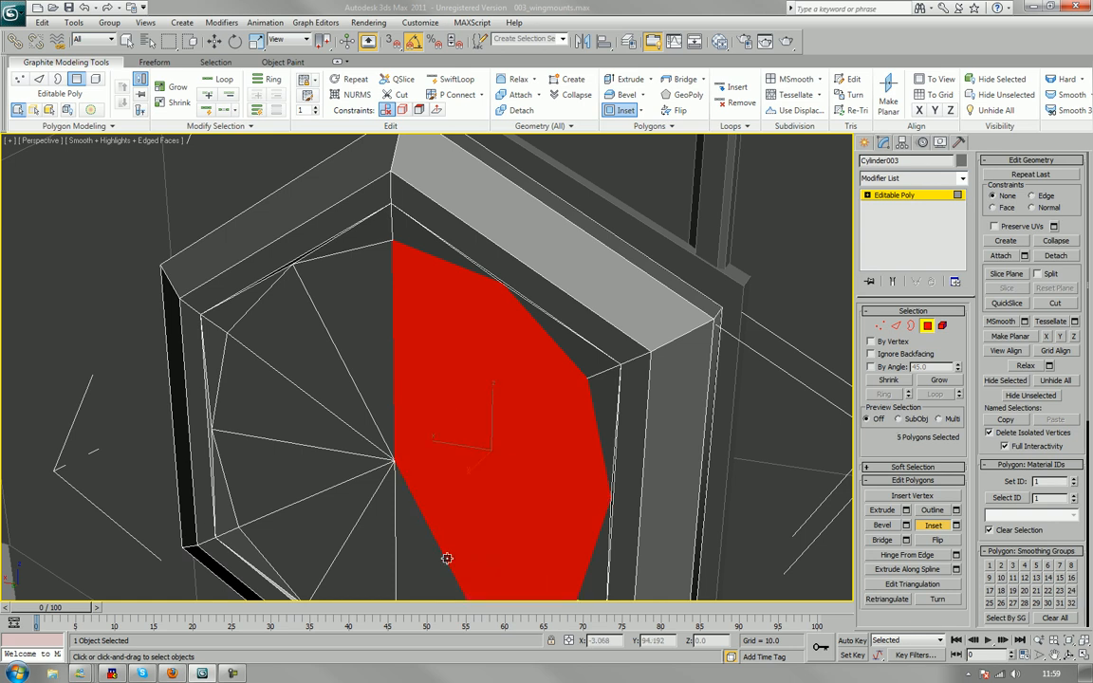
left_click(407, 554, "ctrl")
right_click(396, 553)
left_click(373, 552, "ctrl")
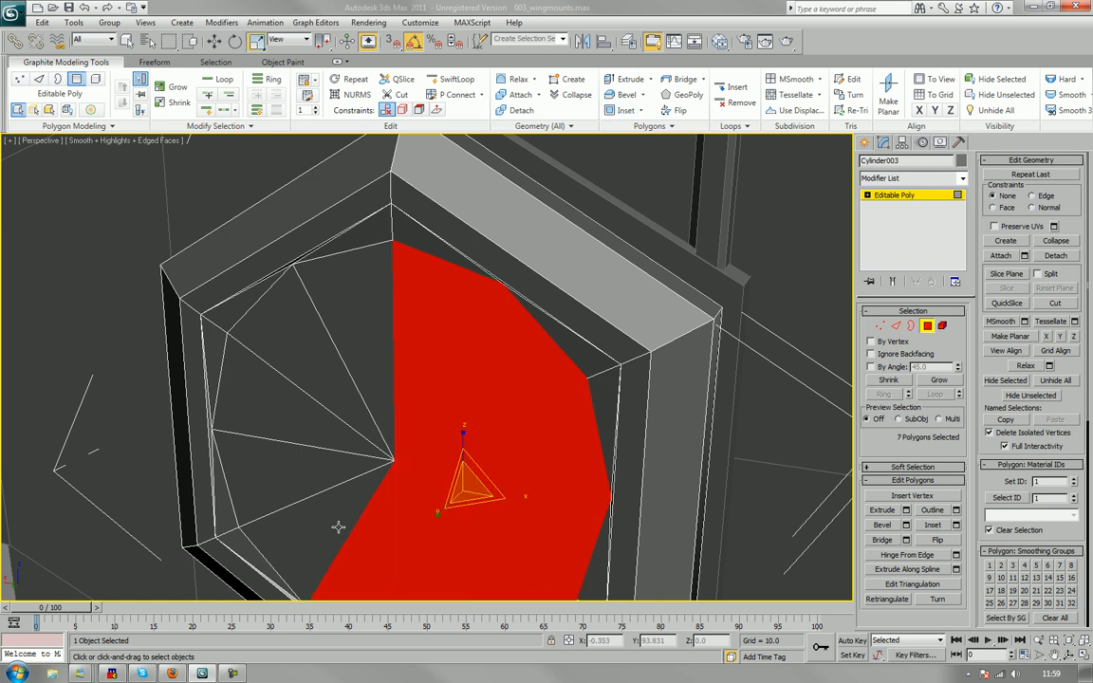
left_click(337, 522, "ctrl")
left_click(312, 455, "ctrl")
left_click(313, 415, "ctrl")
left_click(328, 374, "ctrl")
left_click(383, 332, "ctrl")
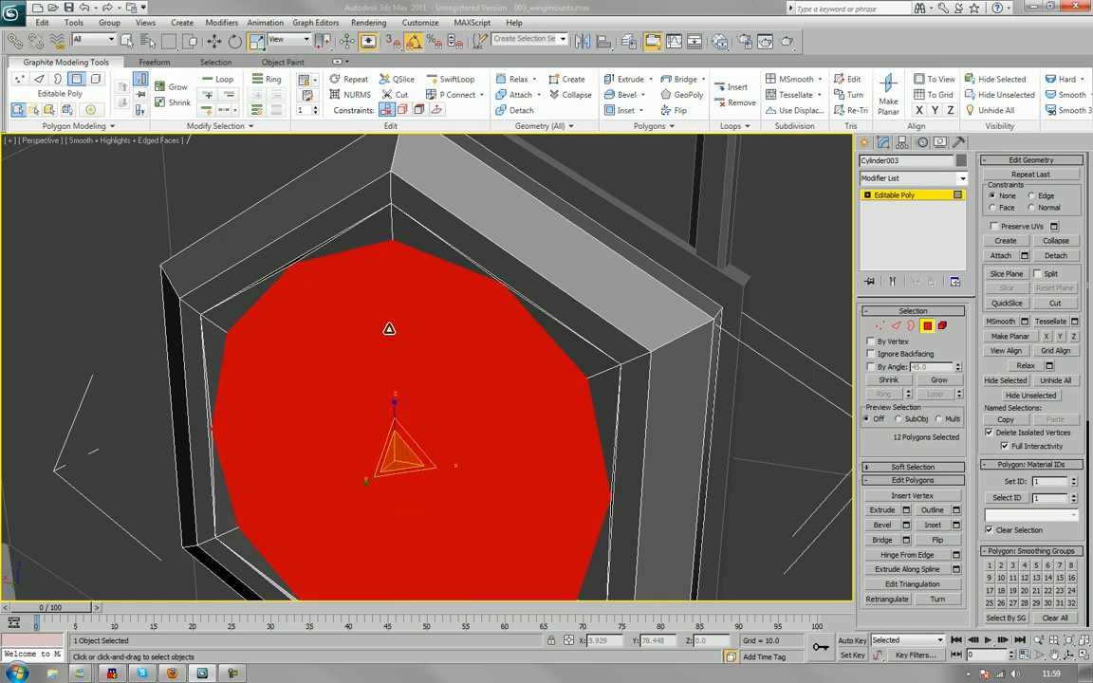
Bevel the twelve centre triangles of the cap outward into a raised disc with a slightly narrowed rim.
left_click(878, 525)
middle_click_drag(408, 466, 363, 373)
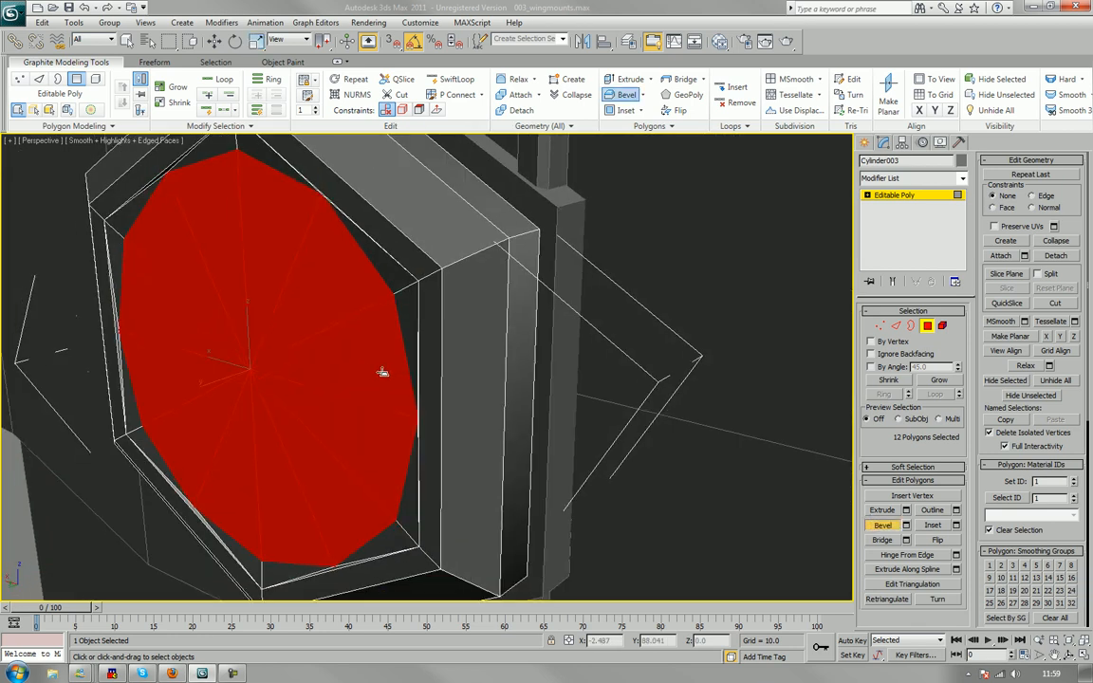
left_click_drag(382, 372, 360, 397)
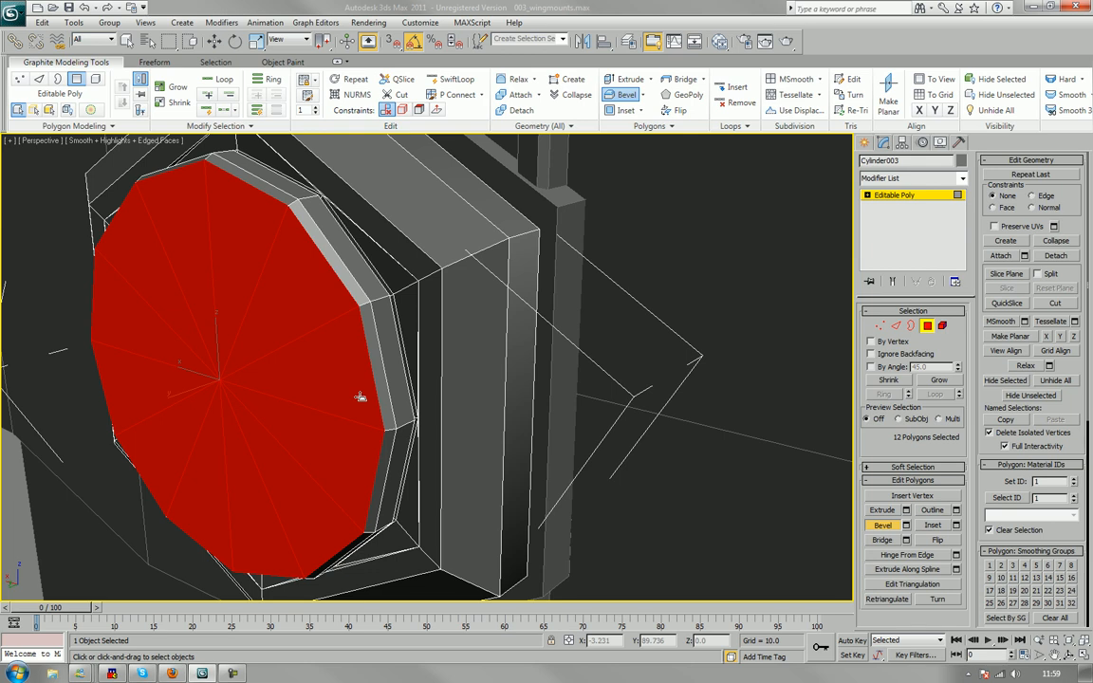
mouse_move(354, 371)
middle_mouse_down("alt")
mouse_move(252, 373)
mouse_move(268, 442)
mouse_move(341, 390)
middle_mouse_up("alt")
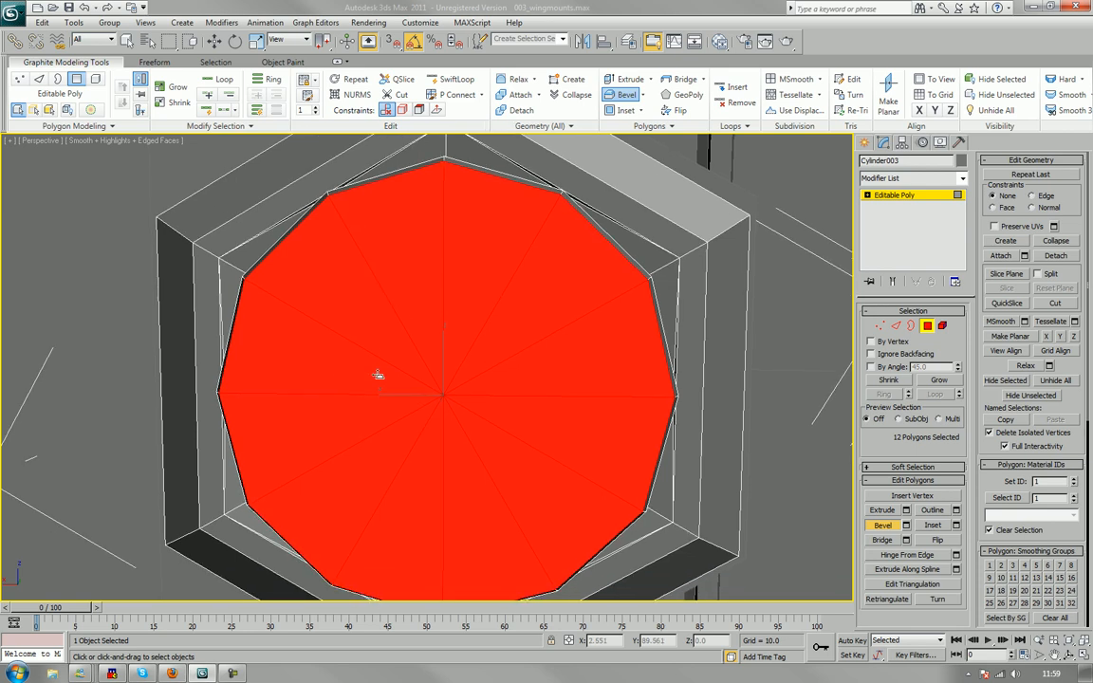
Select the upper pair and the lower pair of adjacent triangles on the raised disc.
left_click(491, 274)
left_click(369, 241, "ctrl")
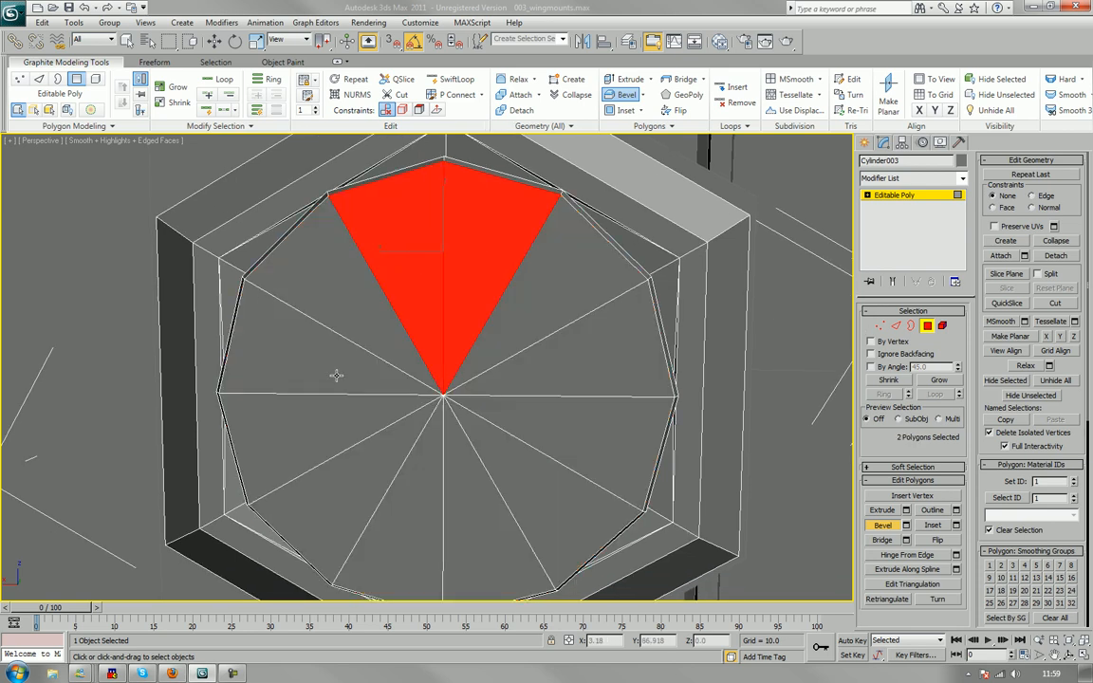
left_click(421, 490, "ctrl")
left_click(447, 505, "ctrl")
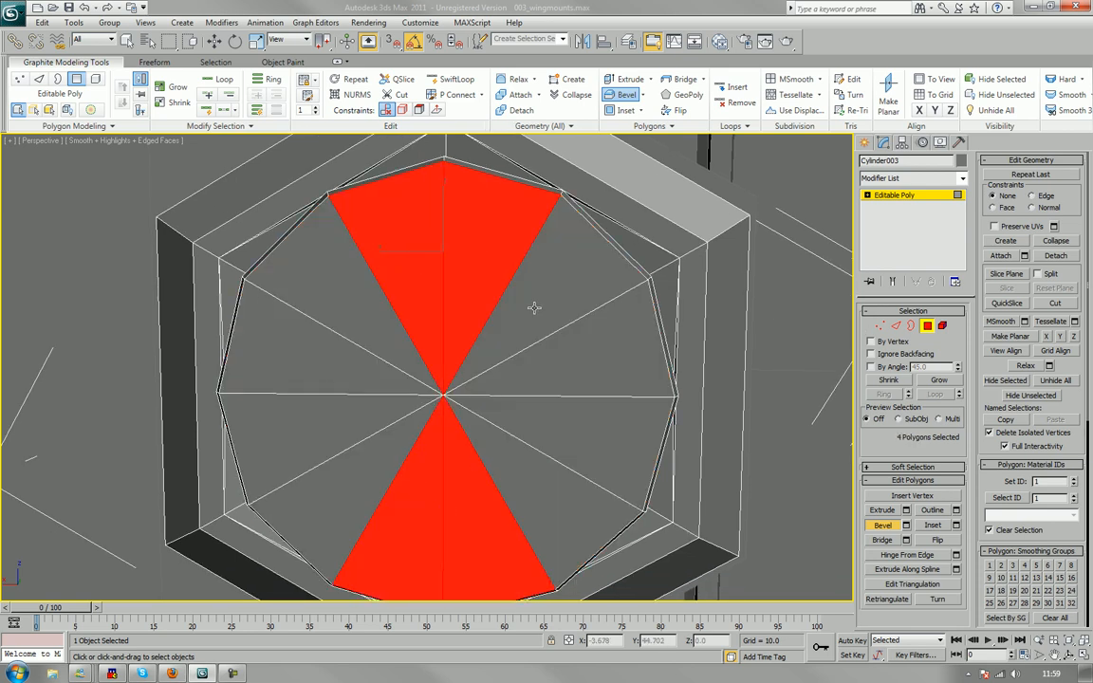
left_click(520, 463, "ctrl")
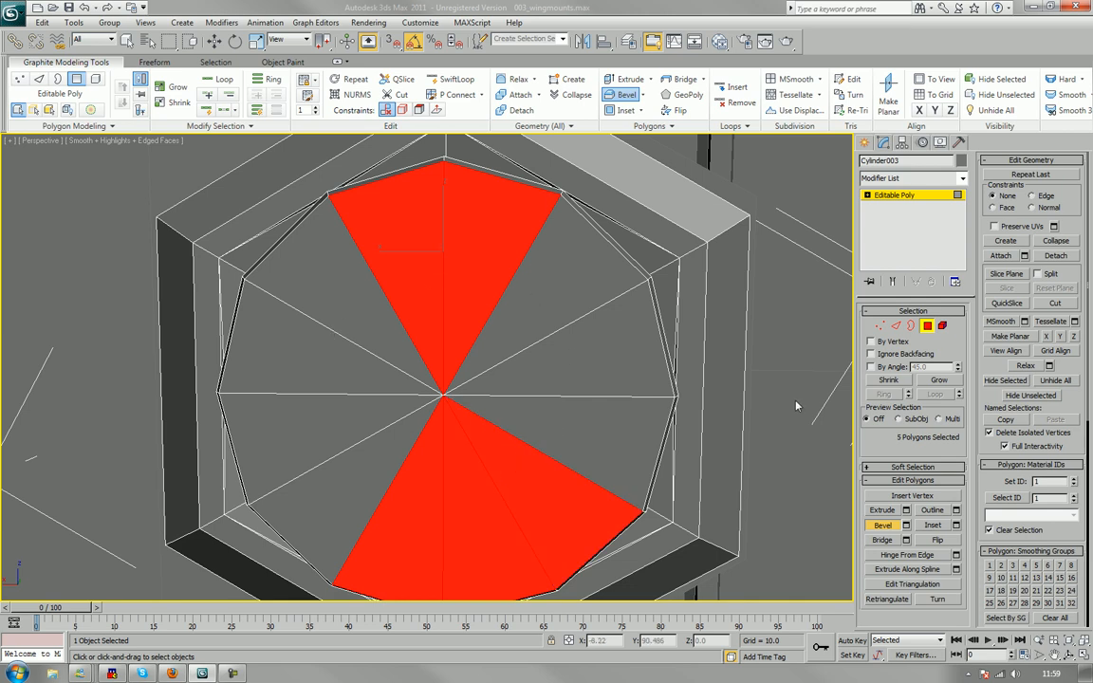
left_click(539, 490, "alt")
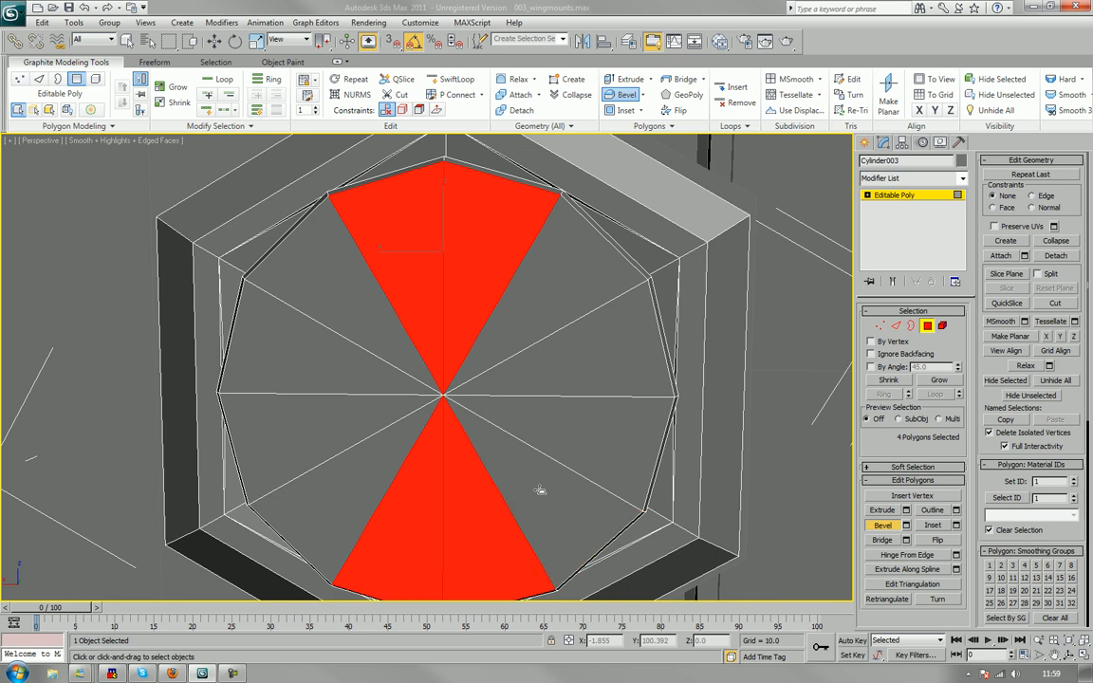
middle_click_drag(549, 486, 498, 402, "alt")
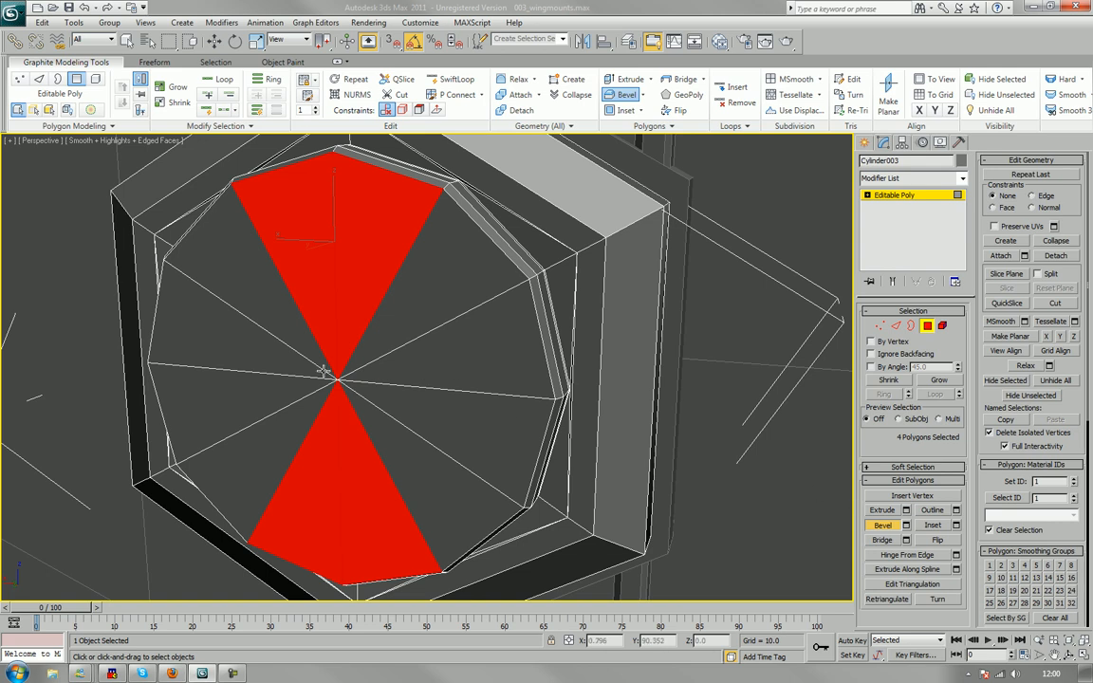
Swap the upper pair for the upper-left and upper-right triangle pairs, and inset the three alternating pairs as groups.
left_click(353, 296, "alt")
left_click(315, 283, "alt")
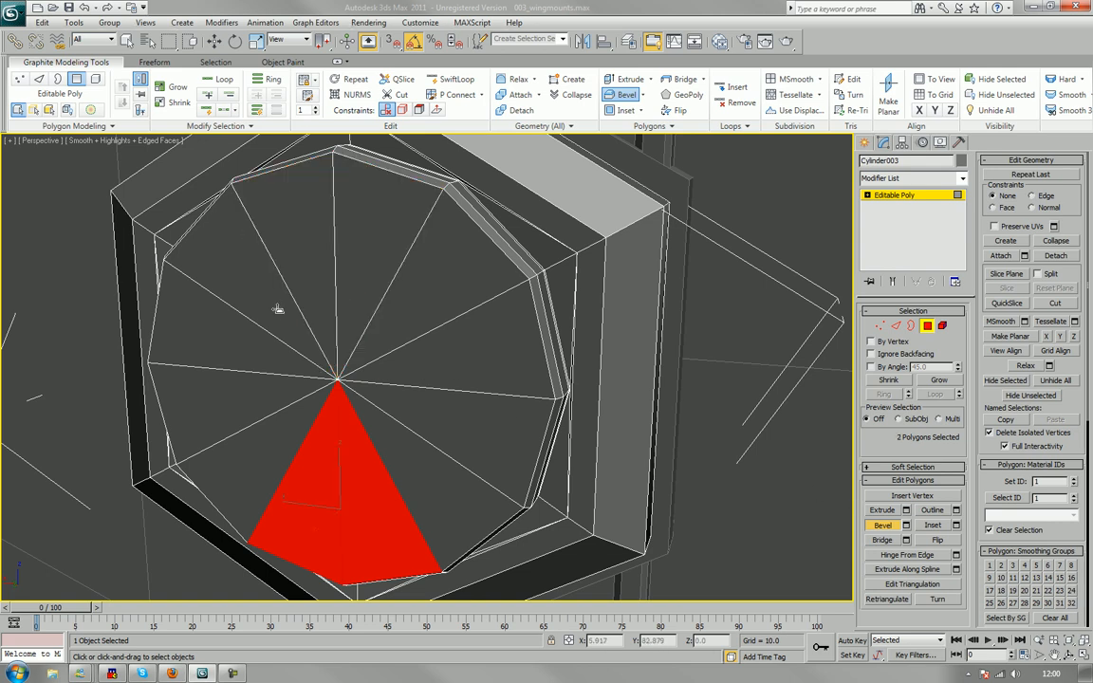
left_click(251, 277, "ctrl")
left_click(221, 318, "ctrl")
left_click(417, 294, "ctrl")
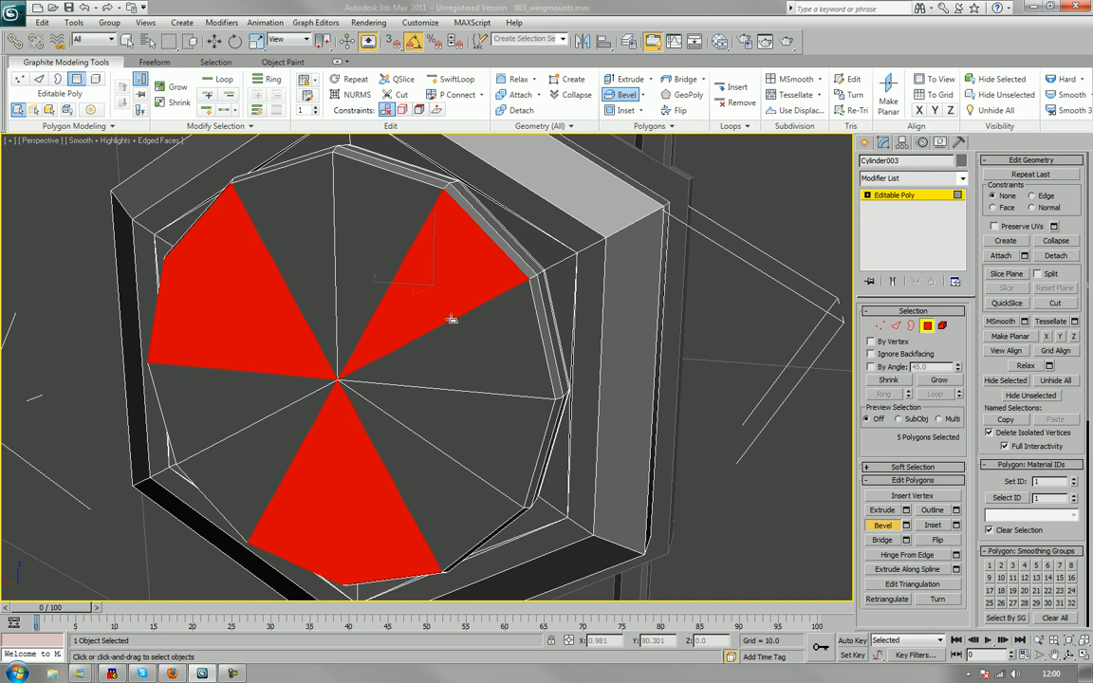
left_click(472, 334, "ctrl")
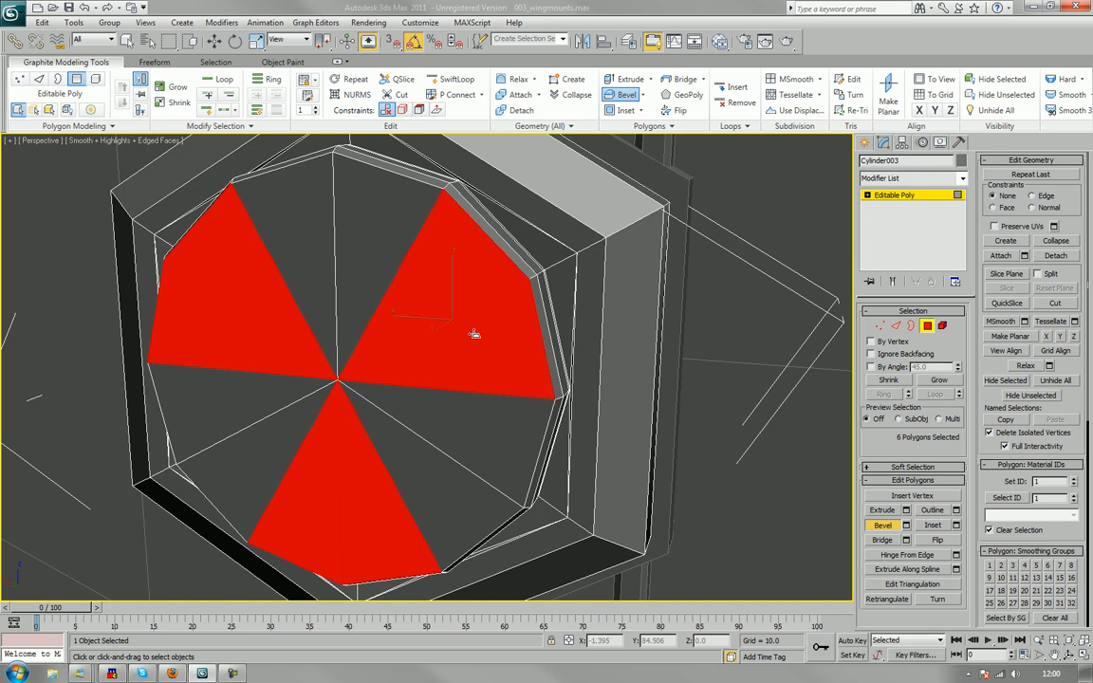
left_click(934, 525)
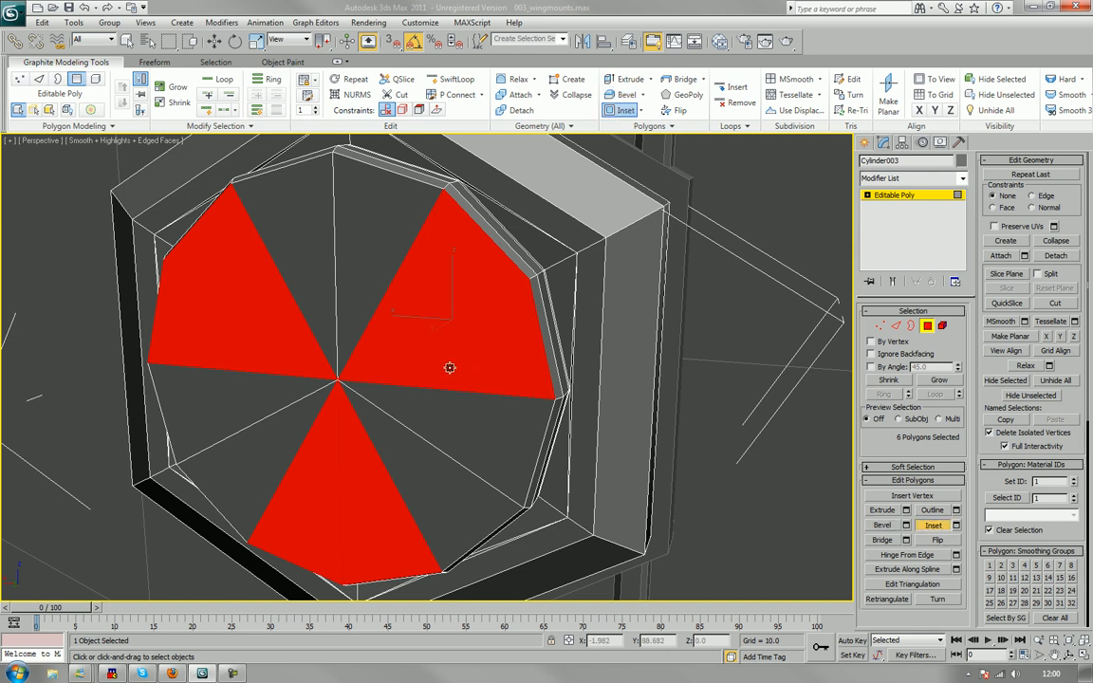
mouse_move(449, 369)
left_mouse_down()
mouse_move(439, 362)
mouse_move(440, 383)
mouse_move(413, 376)
mouse_move(469, 373)
mouse_move(452, 379)
mouse_move(451, 369)
left_mouse_up()
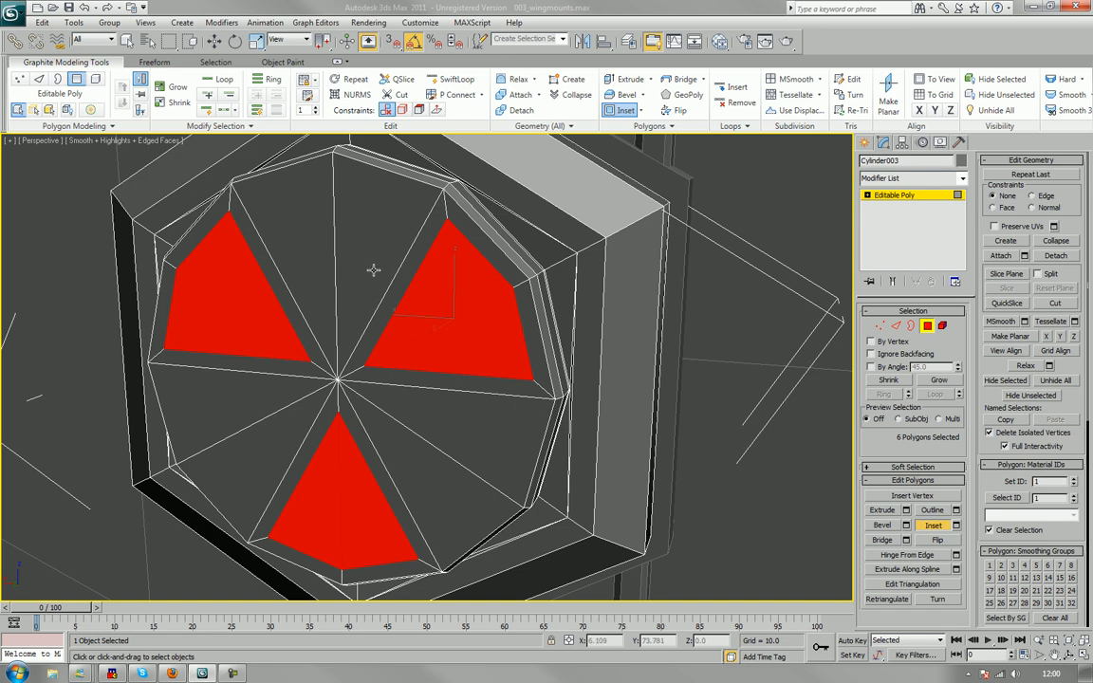
Select the three remaining pairs of triangles on the disc and inset them by the same amount.
left_click(339, 245)
left_click(255, 228, "ctrl")
left_click(218, 370, "ctrl")
left_click(222, 394, "ctrl")
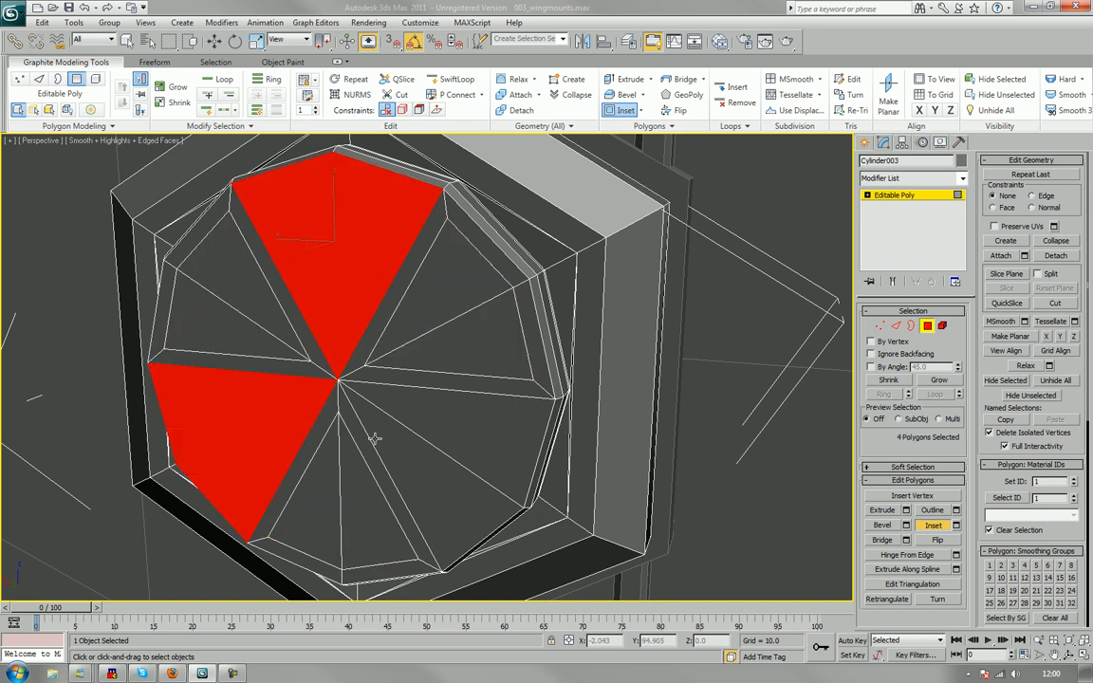
left_click(400, 441, "ctrl")
left_click(399, 390, "ctrl")
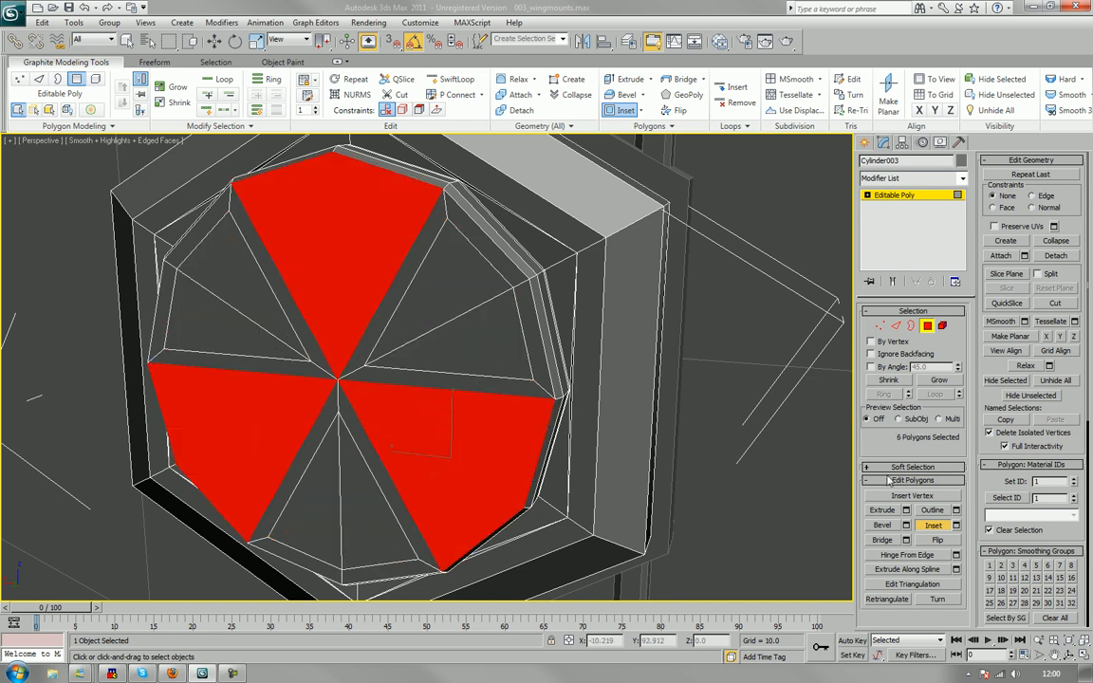
left_click(957, 526)
left_click(708, 229)
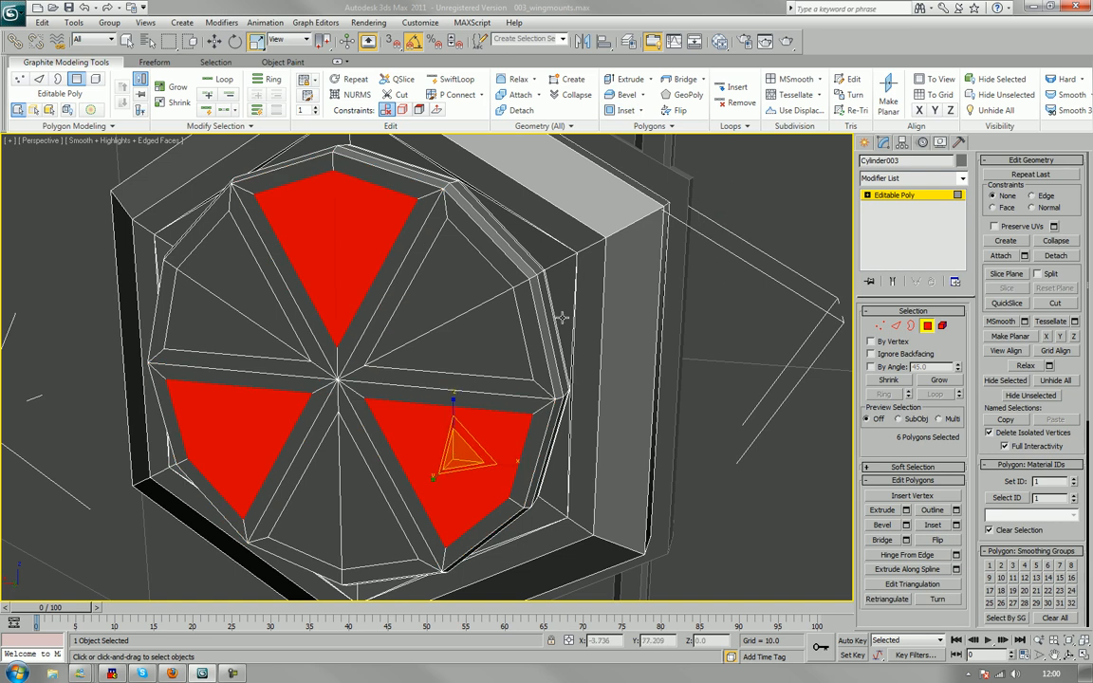
Add the other three inset wedges to the selection and bevel all six wedges inward, forming recesses between the spokes.
left_click(446, 275, "ctrl")
left_click(465, 342, "ctrl")
left_click(212, 259, "ctrl")
left_click(207, 298, "ctrl")
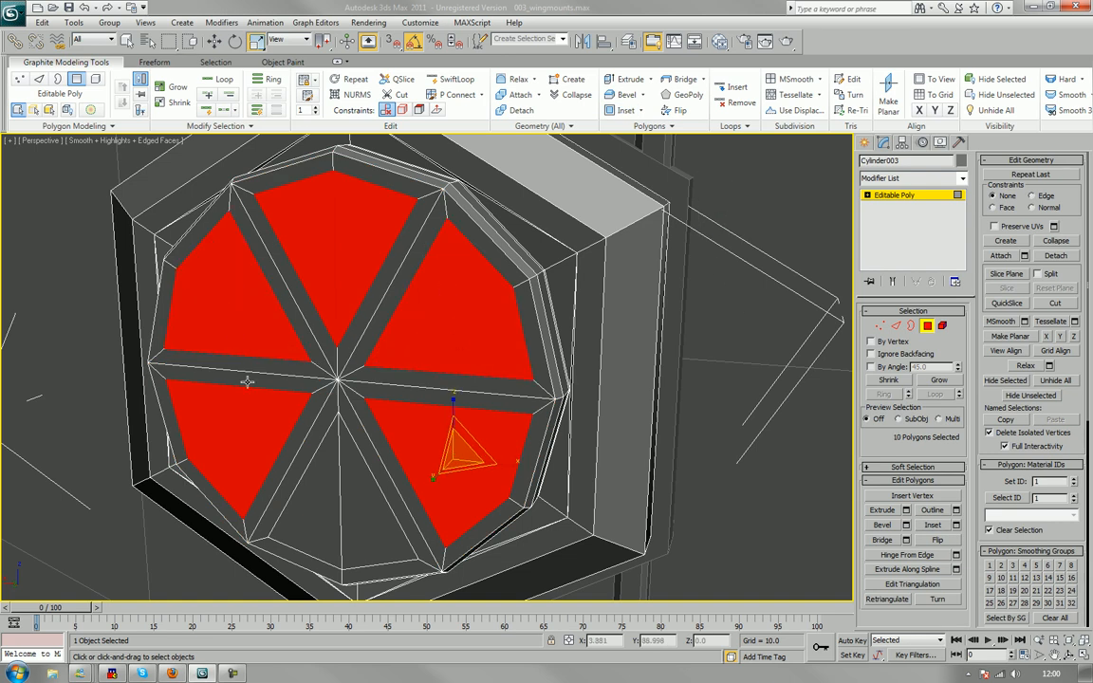
left_click(275, 464, "ctrl")
left_click(349, 516, "ctrl")
middle_click_drag(388, 508, 390, 461, "alt")
scroll(286, 484, "up", 3)
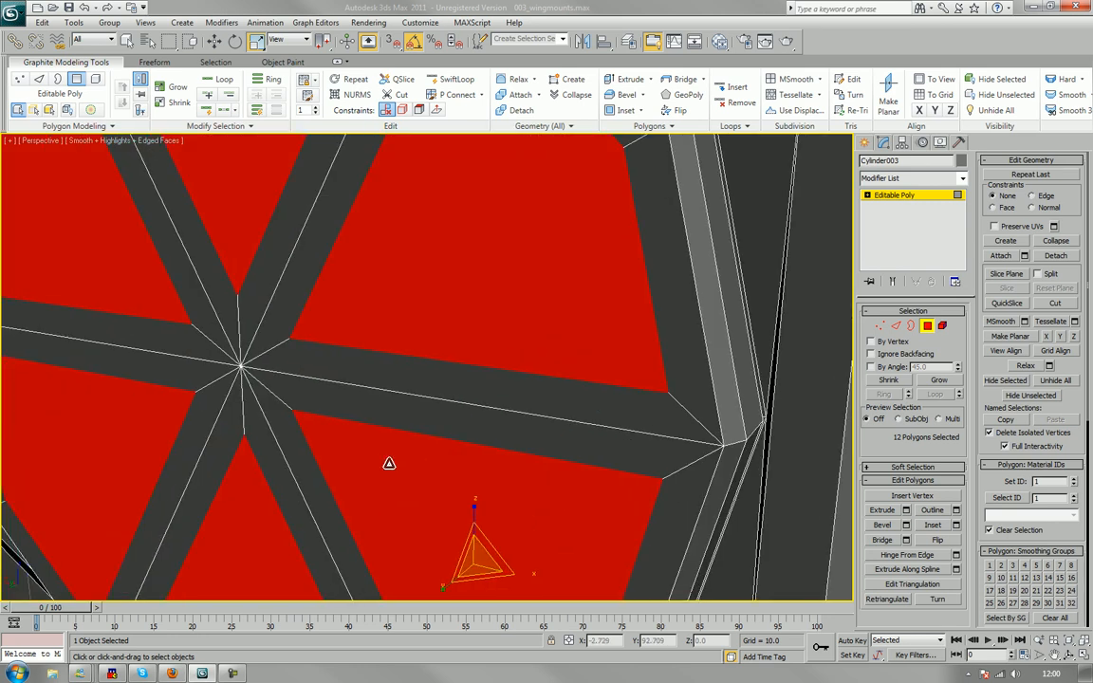
left_click(881, 527)
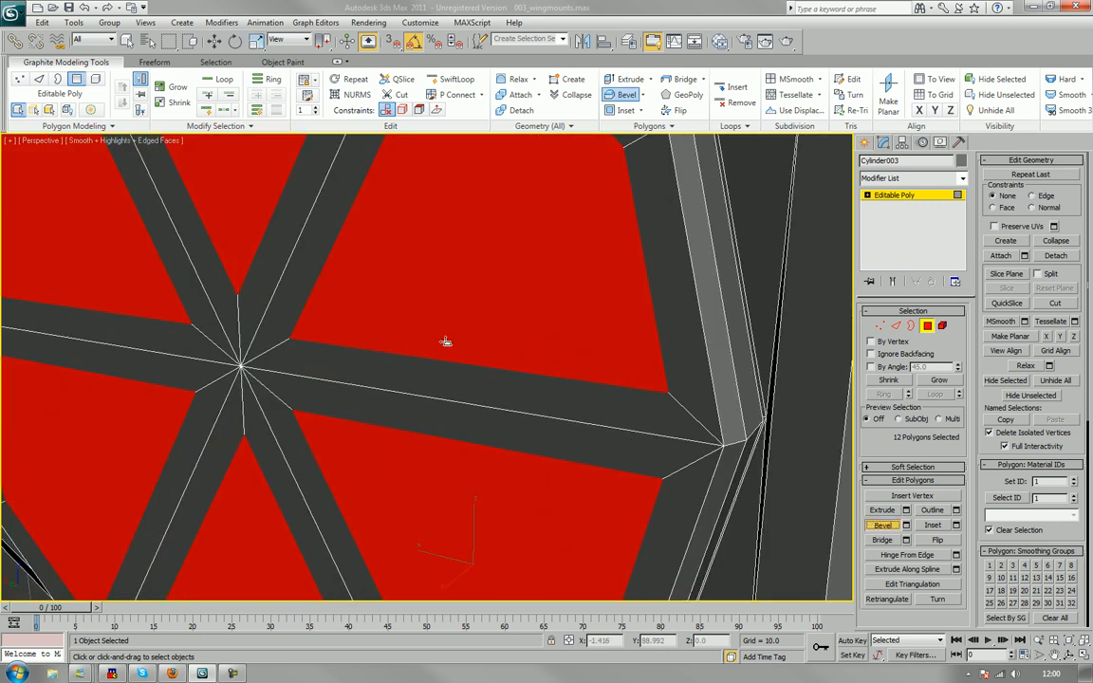
left_click_drag(433, 321, 431, 301)
Deselect the wedges and examine the spoked cap on the wing mount from several angles, with and without edged faces.
scroll(432, 302, "down", 7)
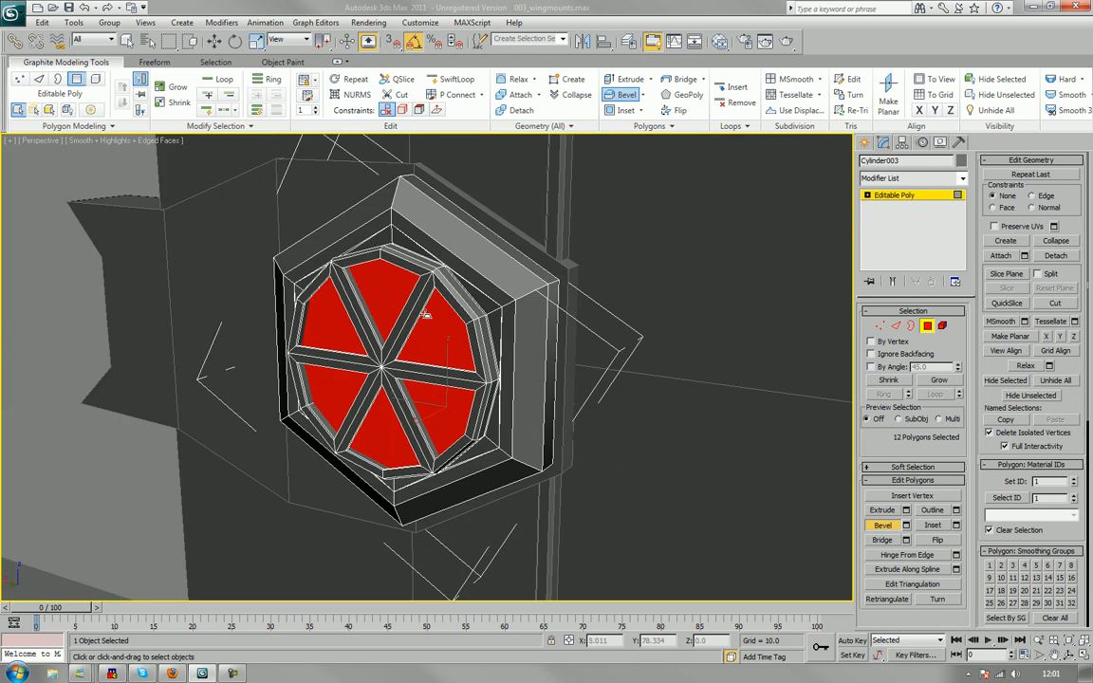
middle_click_drag(419, 326, 511, 298, "alt")
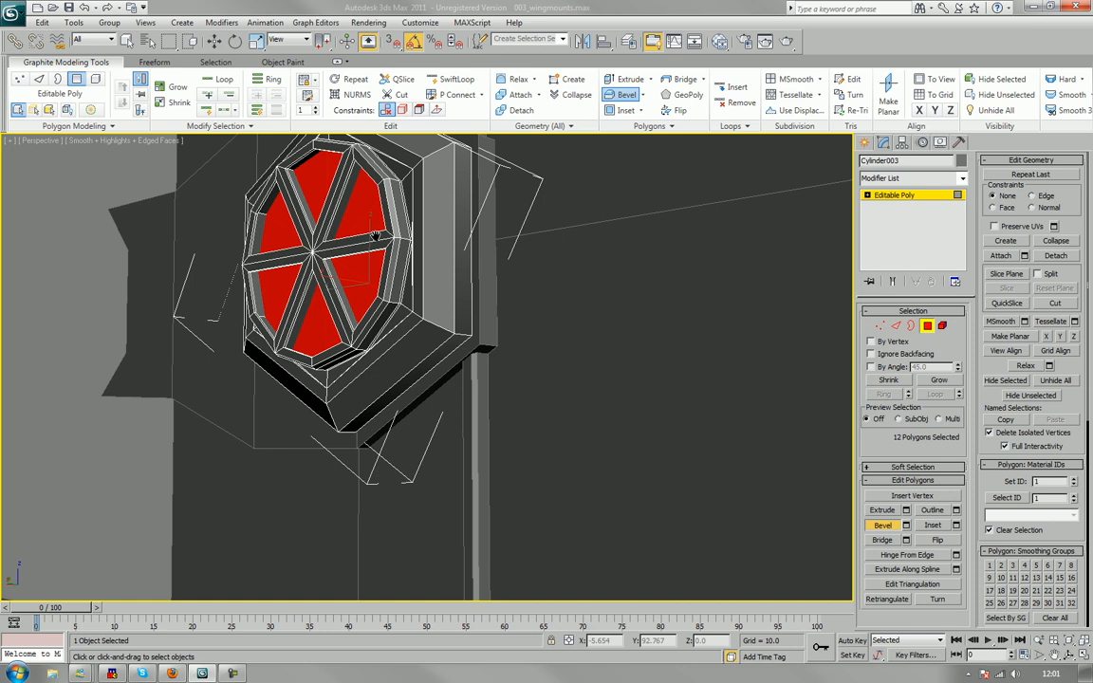
middle_click_drag(374, 236, 327, 202, "alt")
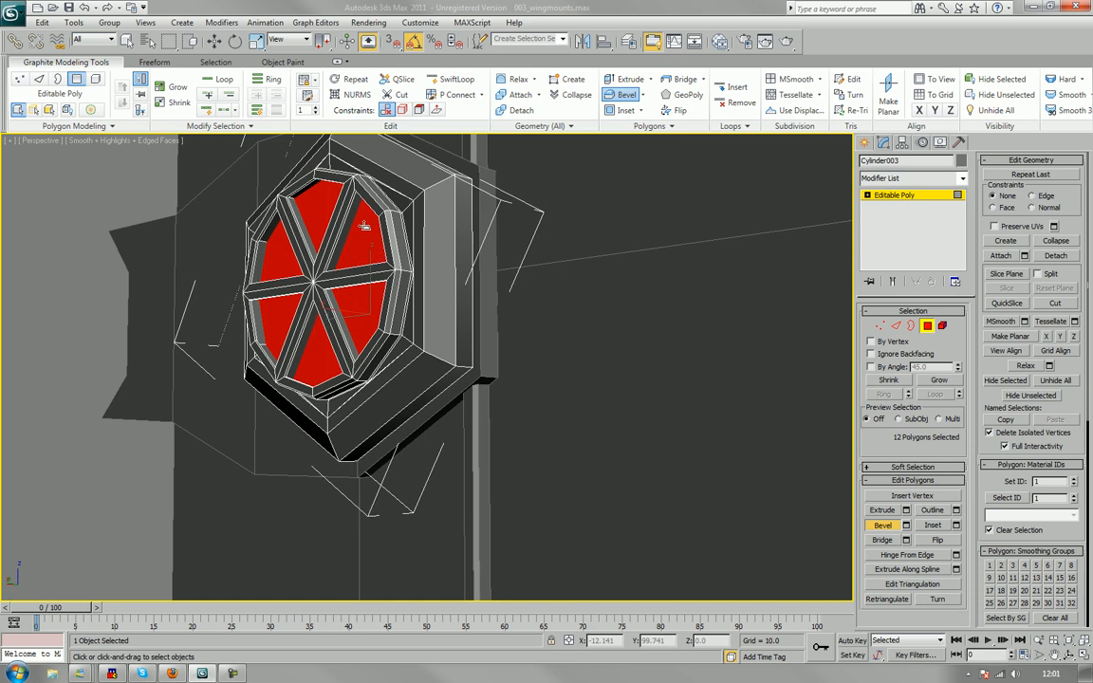
left_click(505, 229)
scroll(615, 334, "down", 5)
middle_click_drag(473, 360, 610, 385, "alt")
scroll(522, 383, "up", 5)
scroll(602, 379, "up", 2)
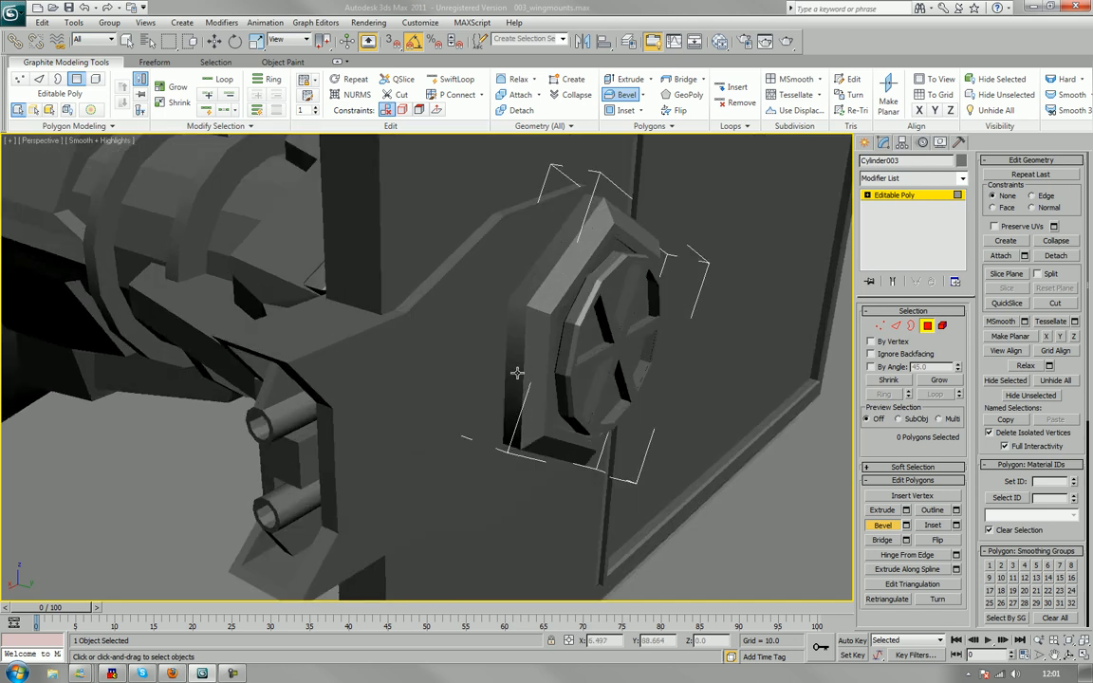
middle_click_drag(517, 373, 517, 363)
key("F4")
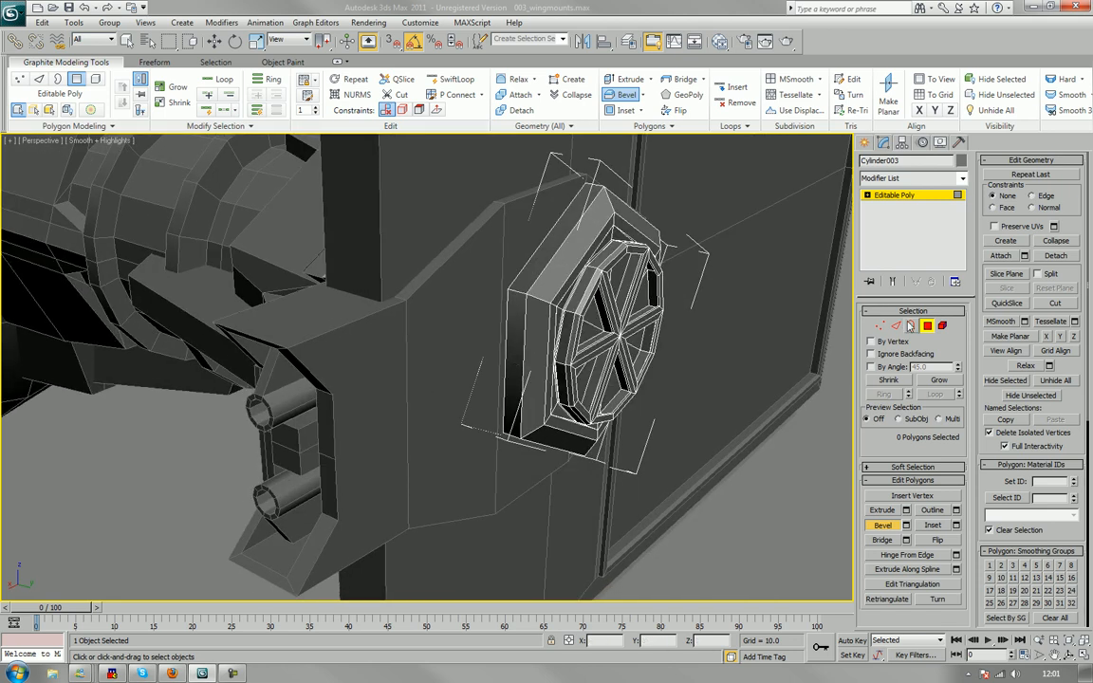
Select the hexagonal cap's three thin side faces nearest the mount's tubes and move them along X to elongate the base.
left_click(521, 340, "ctrl")
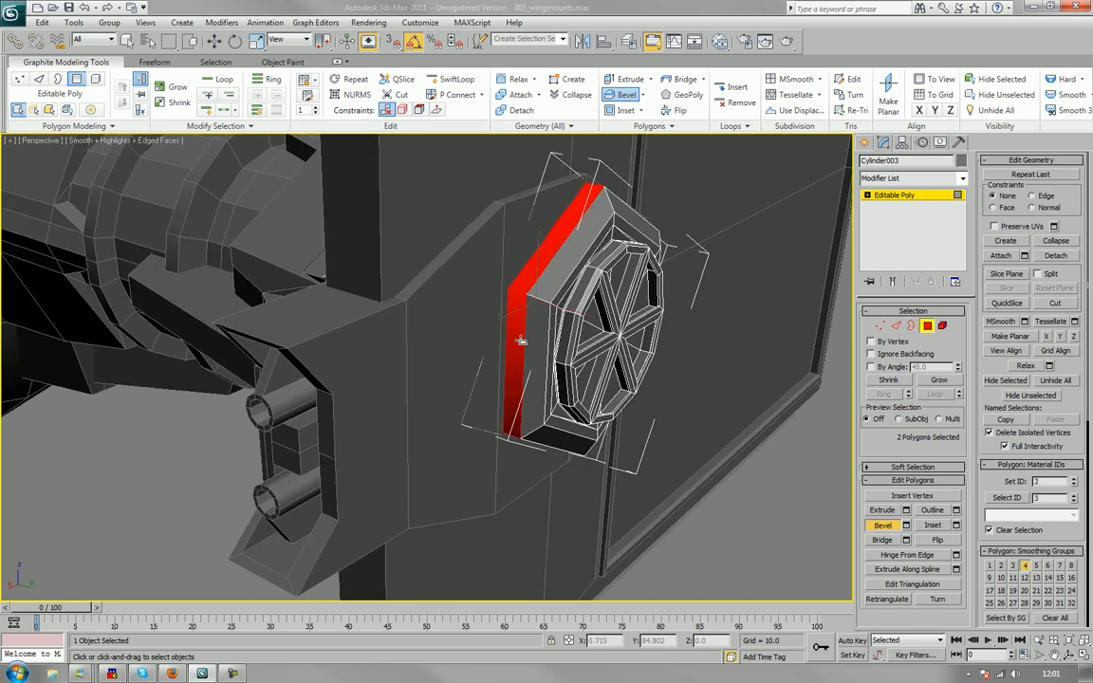
middle_click_drag(537, 458, 534, 436, "alt")
left_click(533, 427, "ctrl")
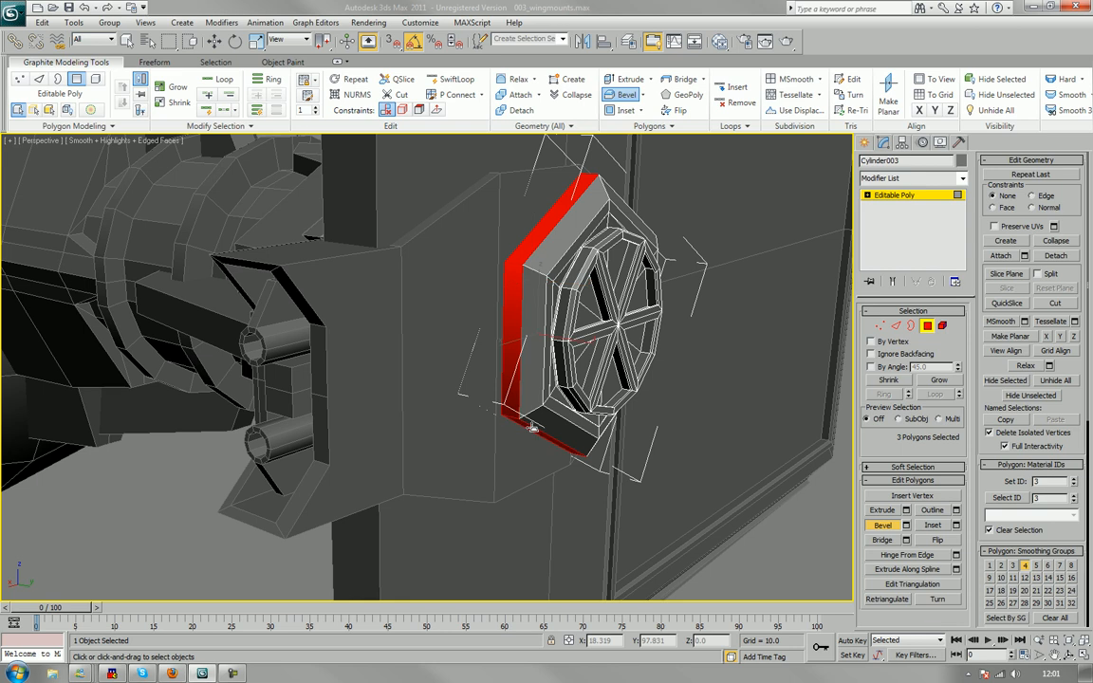
left_click(883, 510)
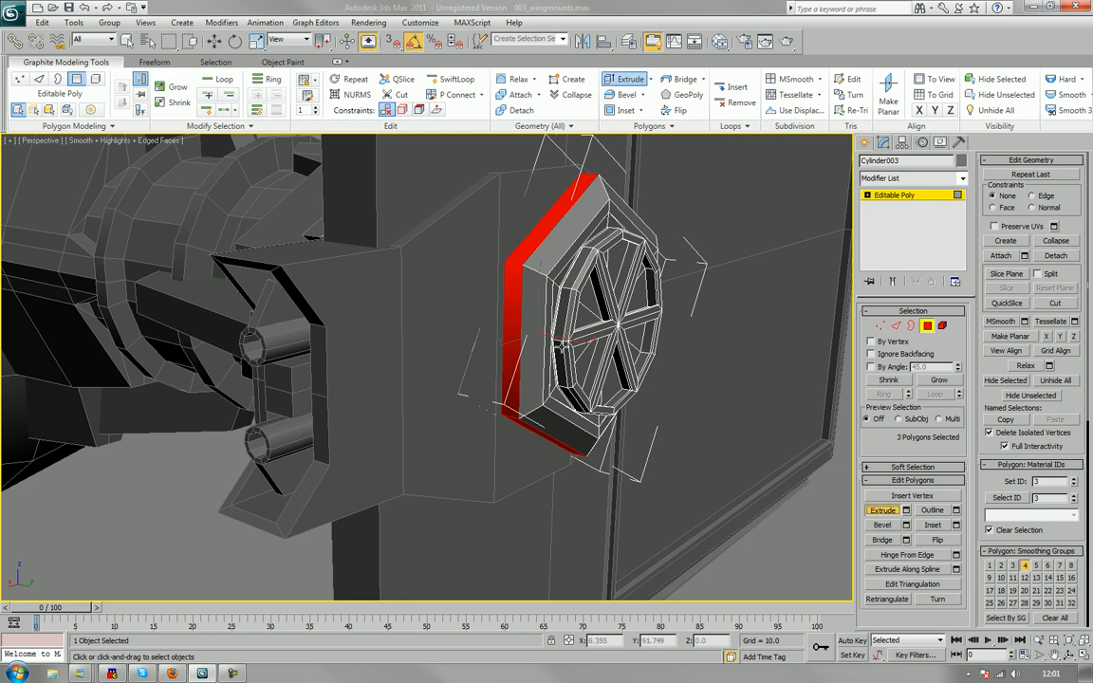
right_click(513, 335)
key("w")
left_click_drag(513, 344, 439, 377)
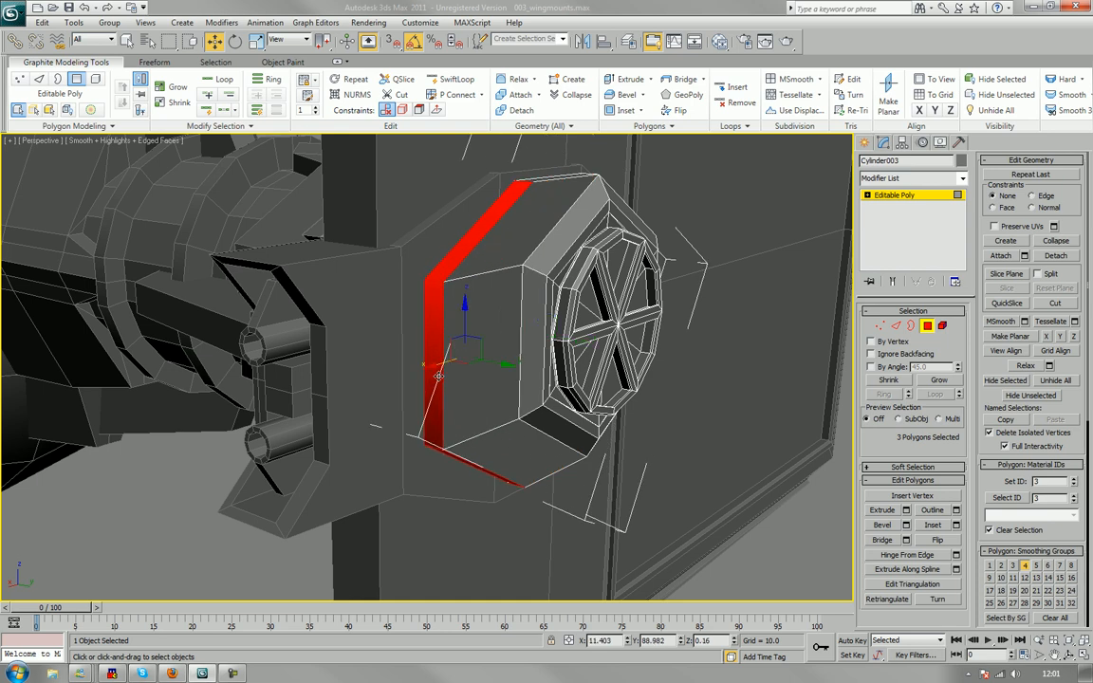
middle_click_drag(440, 377, 380, 378, "alt")
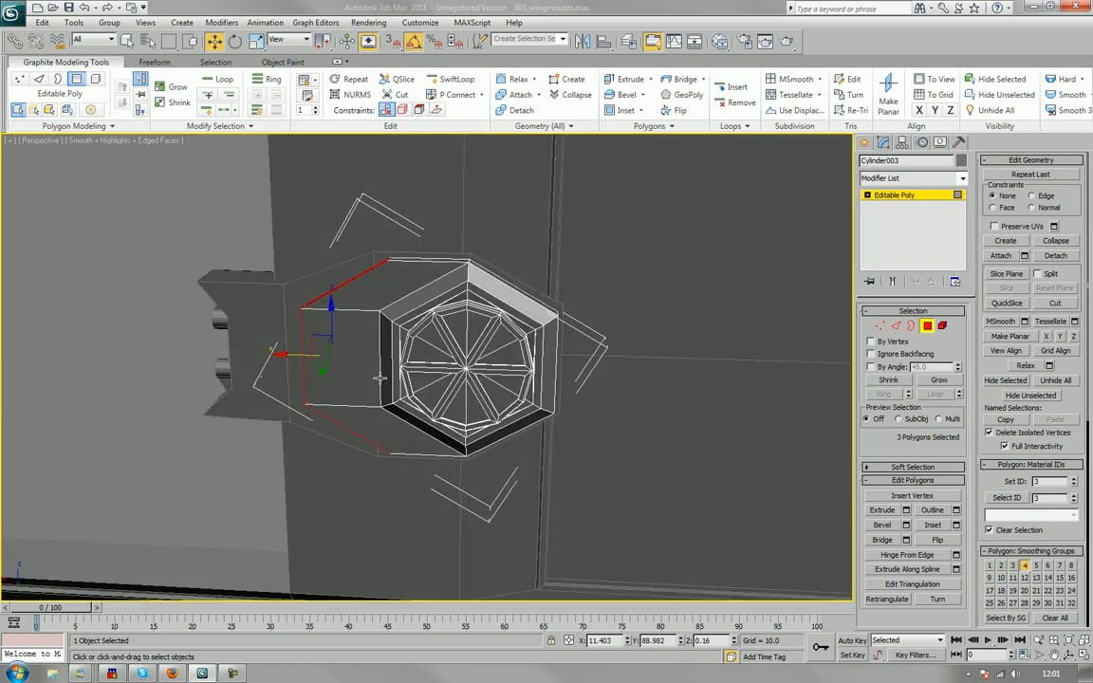
Finish editing the cap's polygons and select the wing object Cylinder002.
left_click(923, 331)
middle_click_drag(471, 220, 336, 276)
scroll(459, 291, "down", 2)
left_click(528, 272)
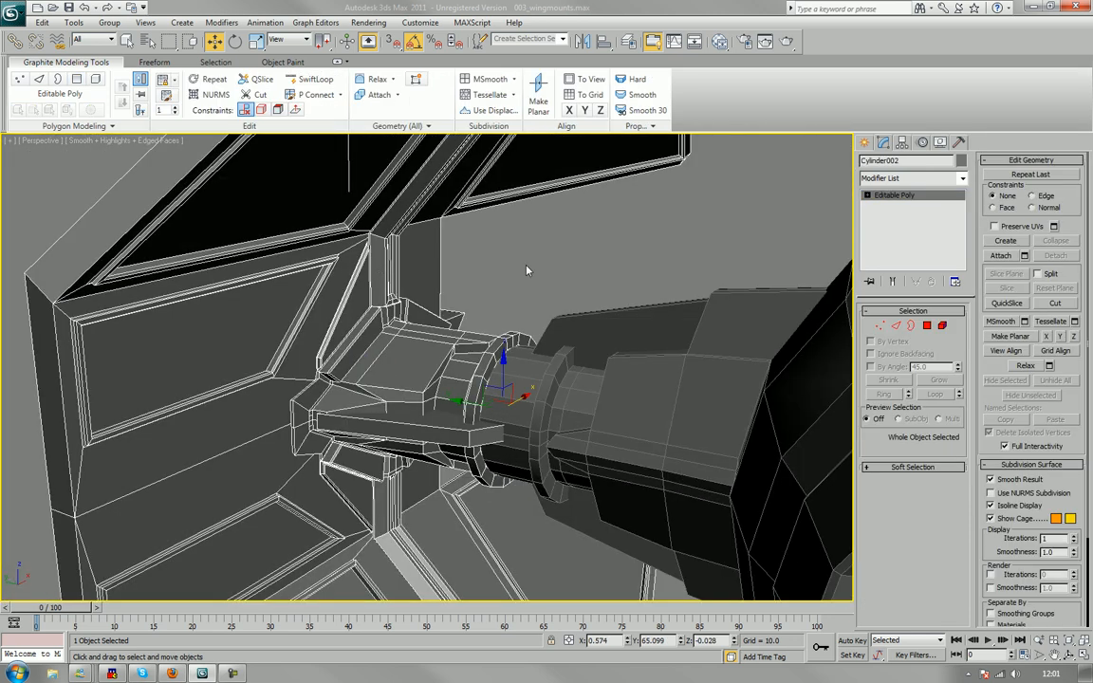
Try to isolate the wing's recessed strut above the mount with an element selection.
left_click(943, 326)
mouse_move(427, 259)
middle_mouse_down()
mouse_move(434, 278)
mouse_move(438, 261)
middle_mouse_up()
scroll(435, 278, "up", 3)
scroll(435, 260, "up", 3)
middle_click_drag(369, 220, 408, 378)
left_click(371, 297)
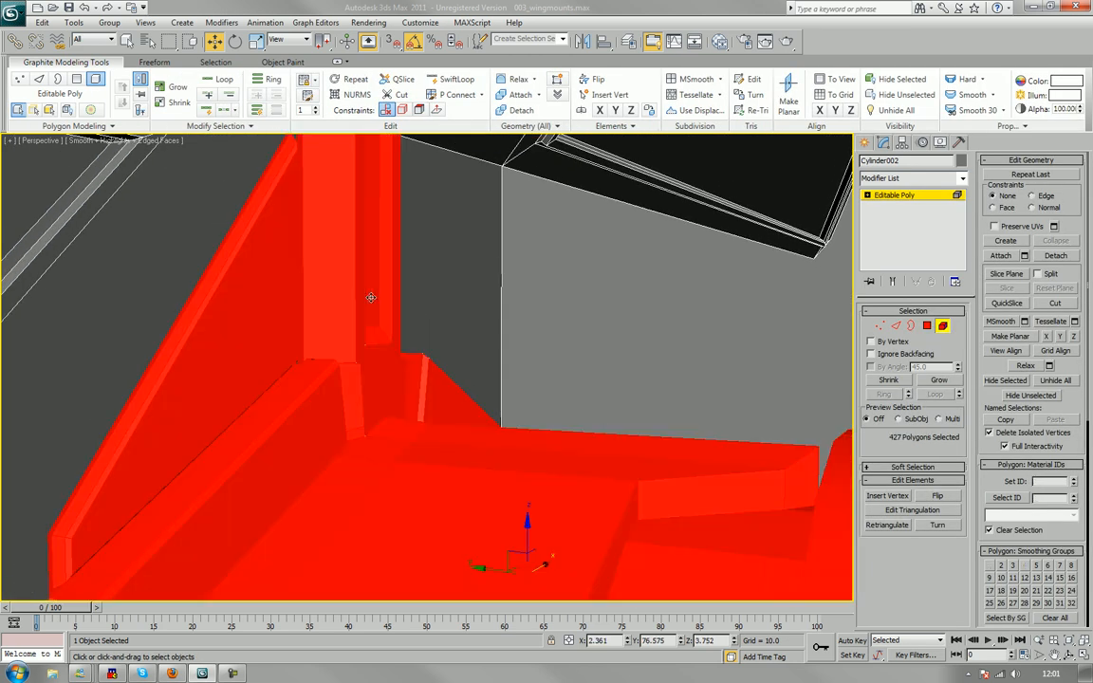
left_click(929, 326)
left_click(629, 300)
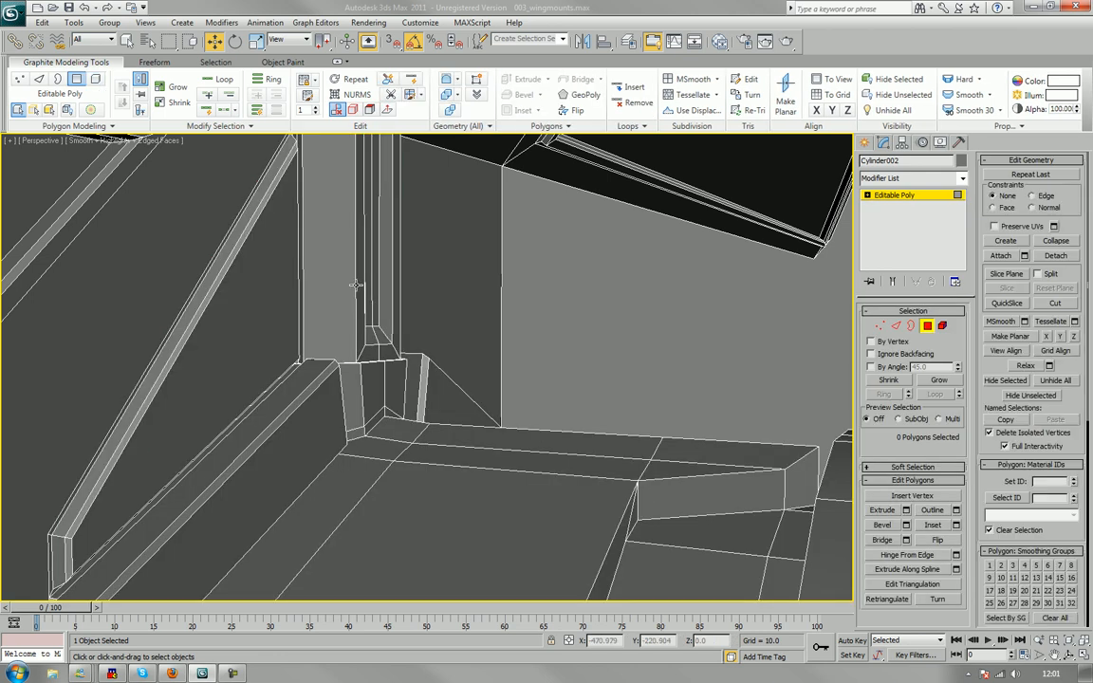
Select the two narrow polygons inside the wing strut's recess and grow the selection three times.
left_click(368, 285)
left_click(373, 284, "ctrl")
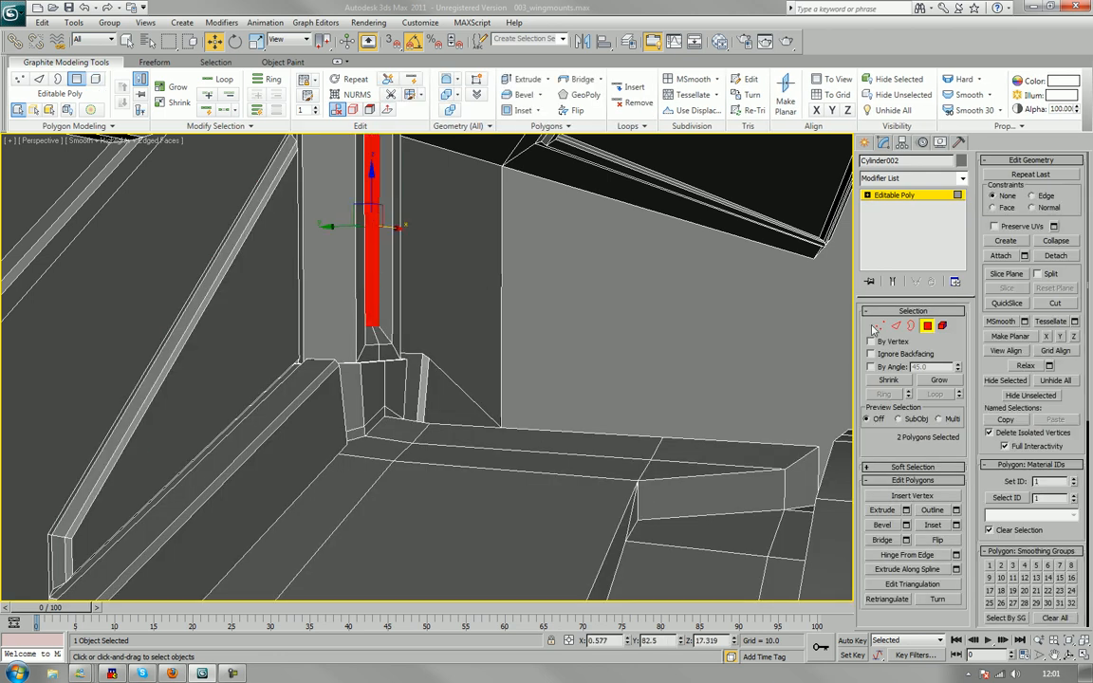
left_click(955, 380)
left_click(956, 380)
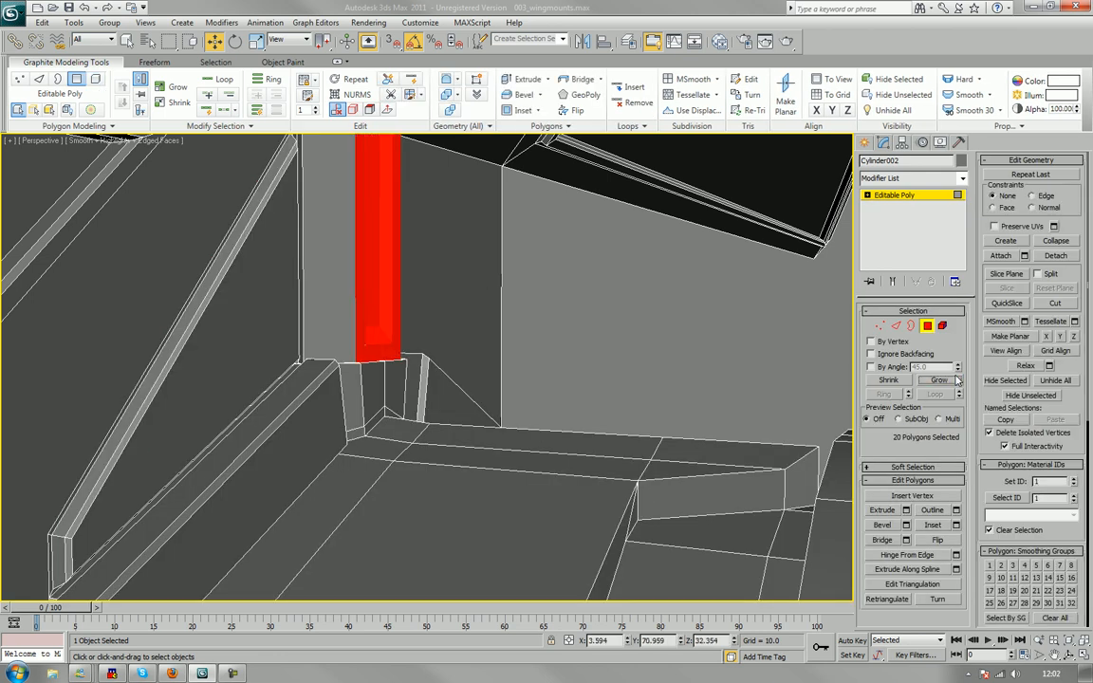
left_click(956, 379)
scroll(478, 403, "down", 10)
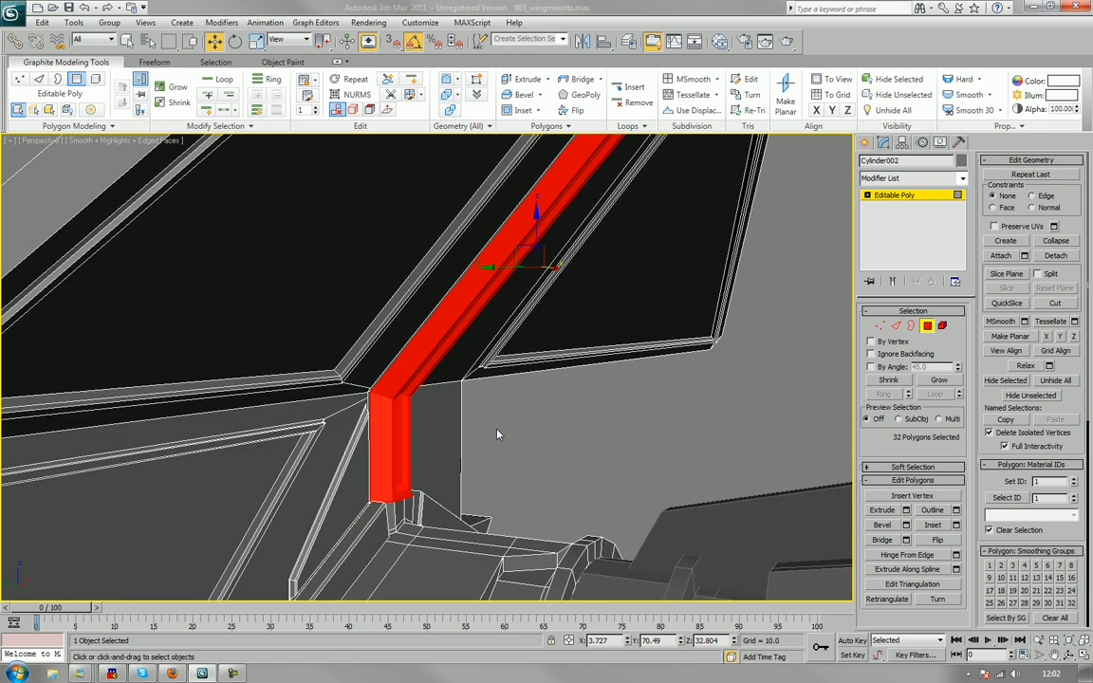
scroll(503, 415, "up", 6)
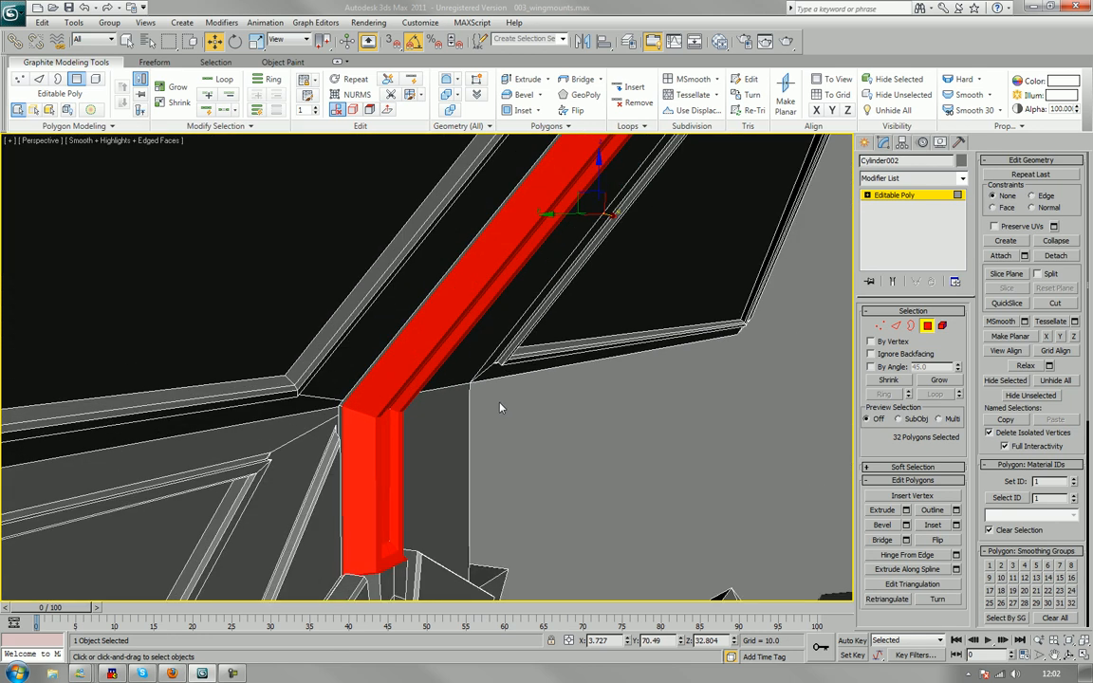
middle_click_drag(500, 400, 544, 300)
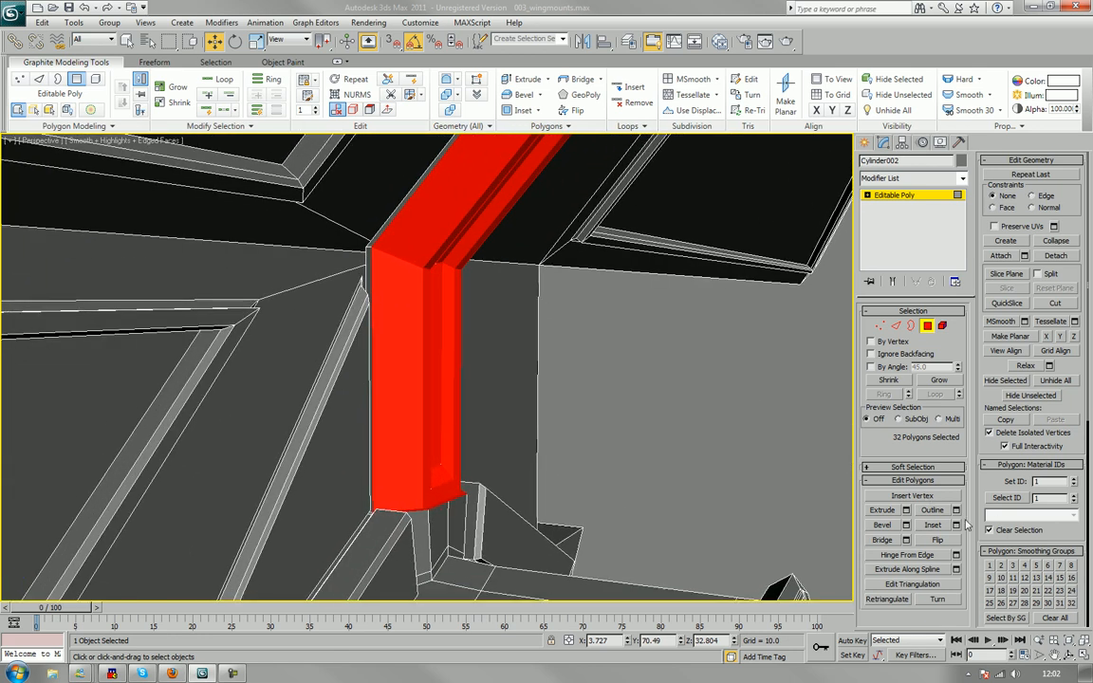
left_click(936, 381)
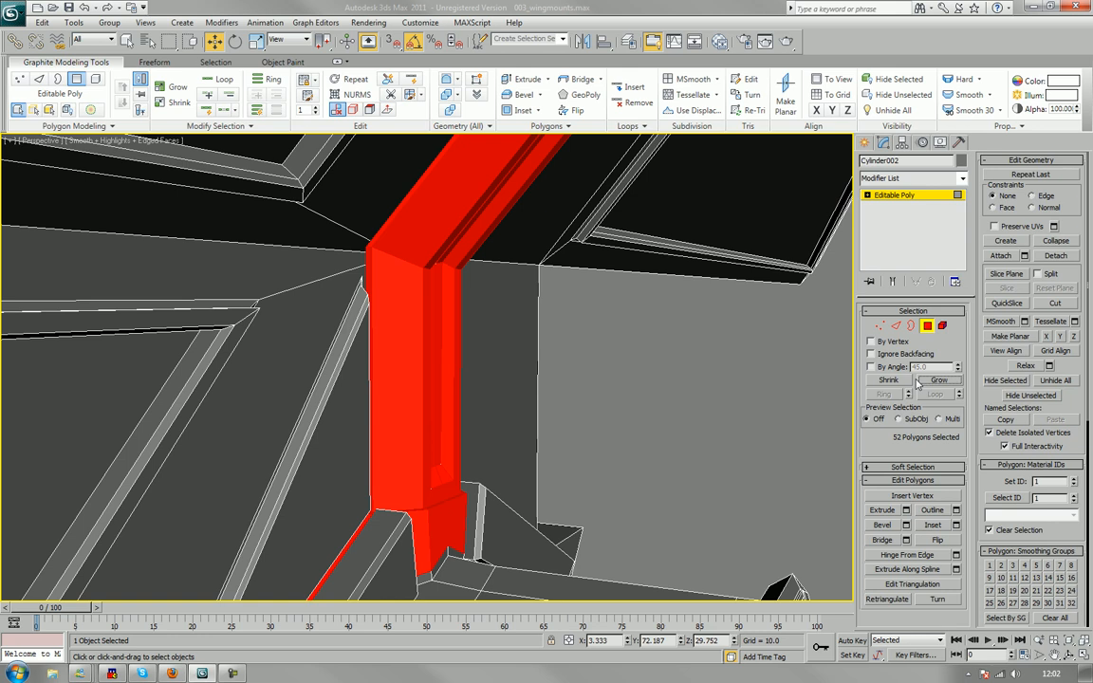
left_click(902, 381)
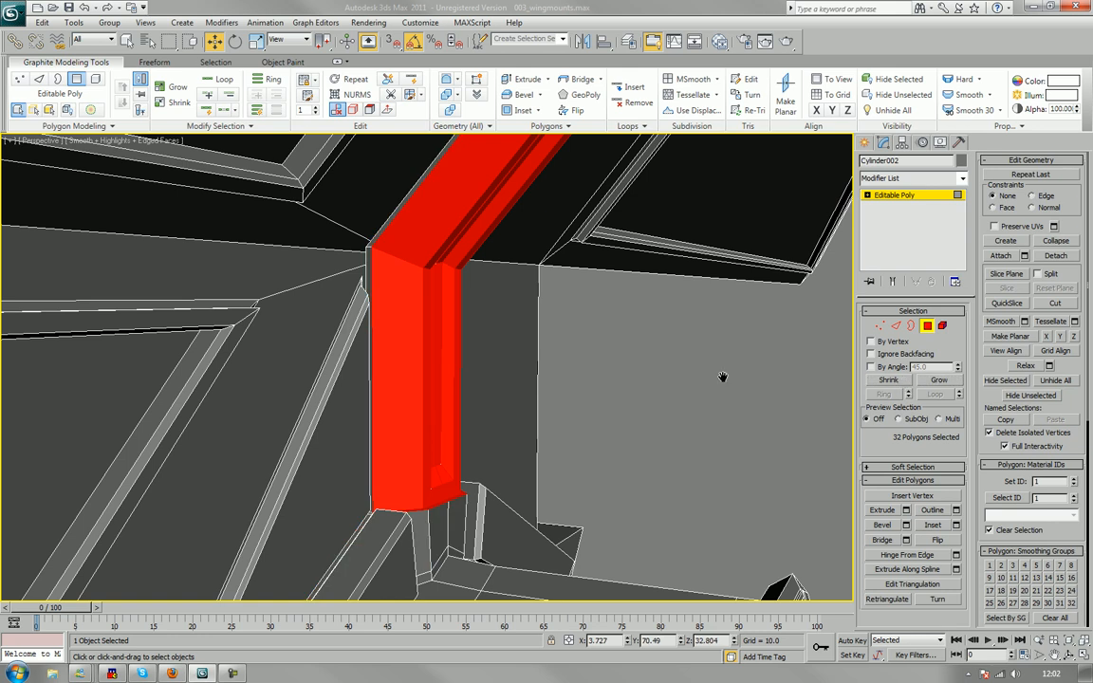
middle_click_drag(723, 378, 675, 410)
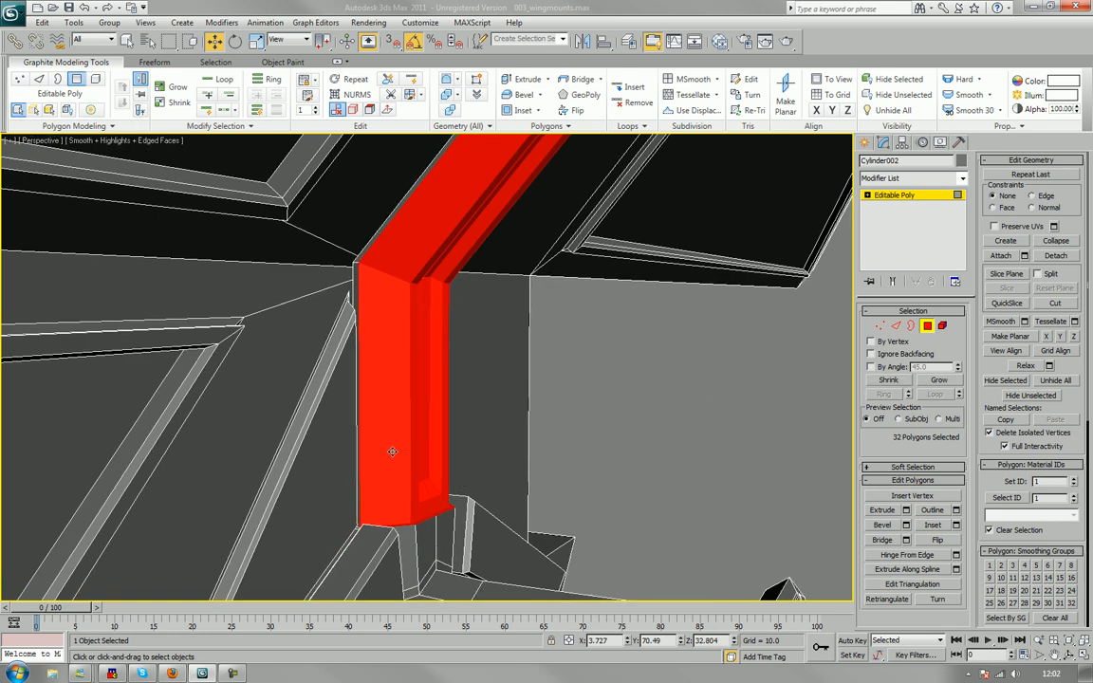
left_click(390, 487, "alt")
left_click(421, 511, "alt")
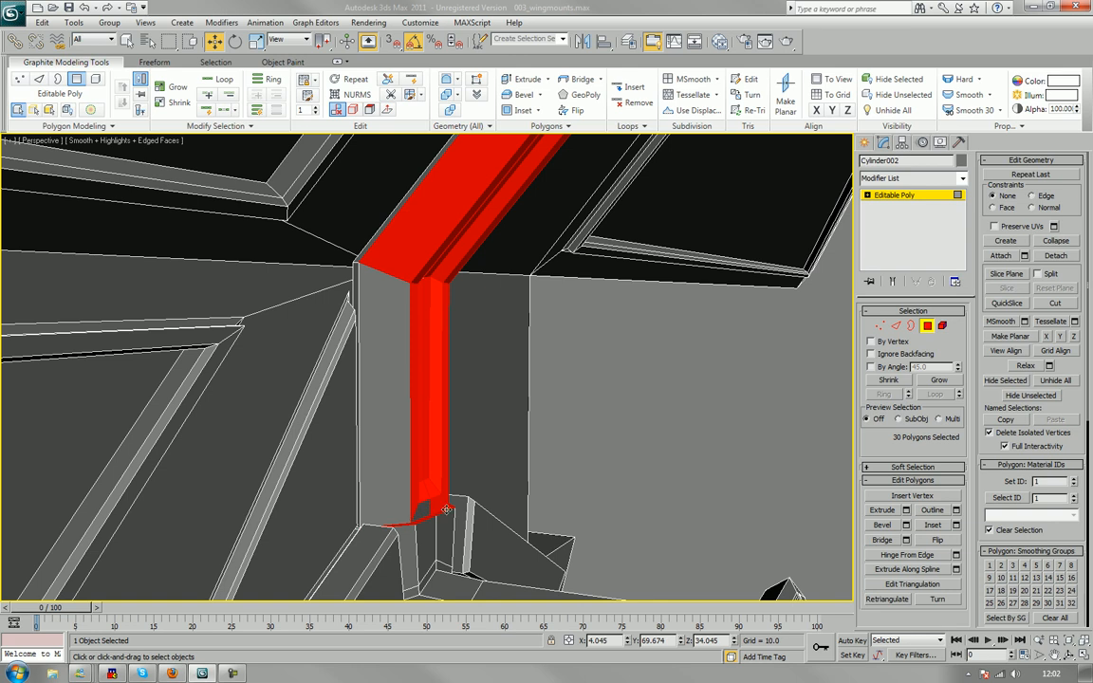
key("ctrl+z")
key("ctrl+z")
key("ctrl+z")
key("ctrl+z")
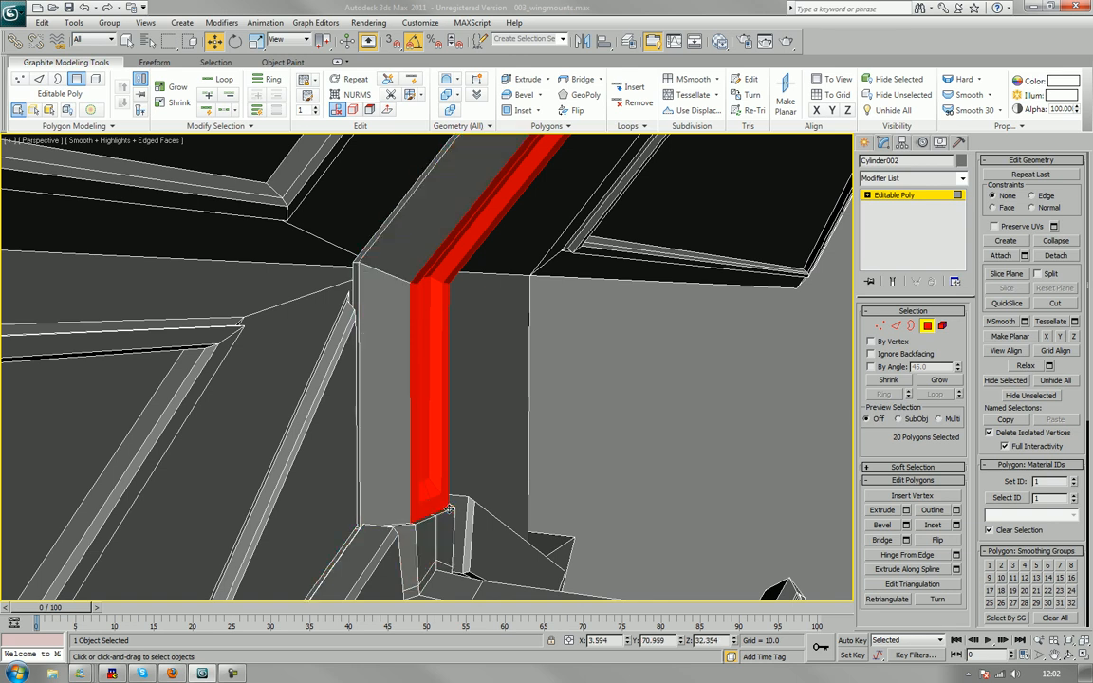
key("ctrl+z")
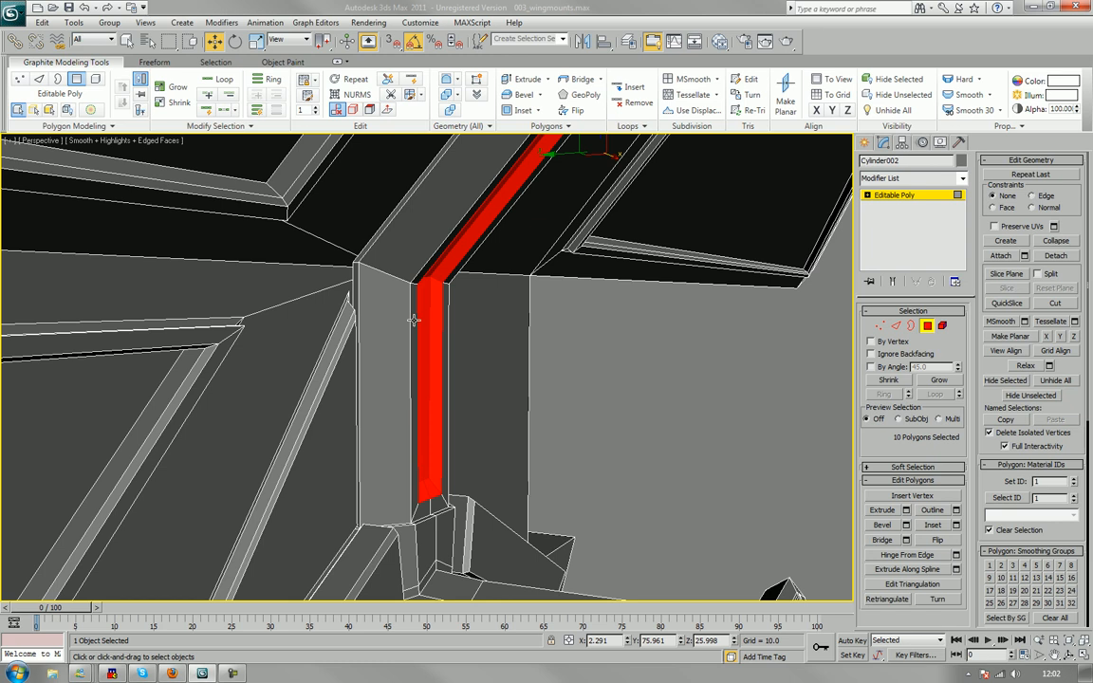
key("ctrl+z")
left_click(417, 242)
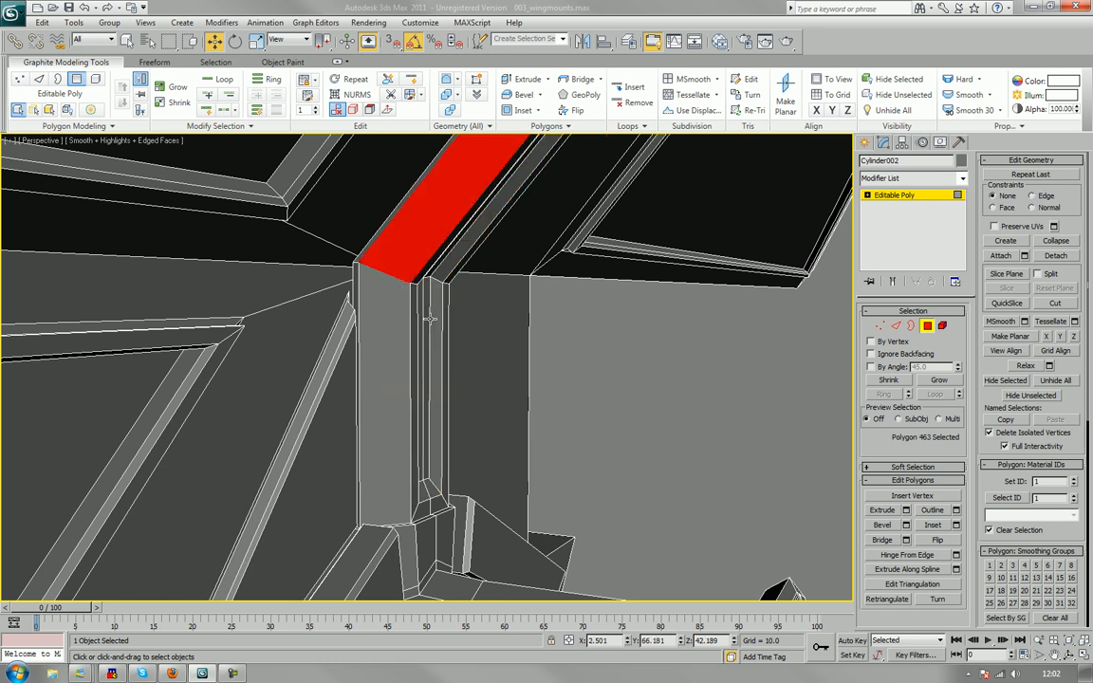
Select the two narrow polygons inside the wing's angled strut recess and grow the selection four times to cover the whole strut.
middle_click_drag(430, 319, 391, 339, "alt")
left_click(401, 367)
left_click(377, 342, "ctrl")
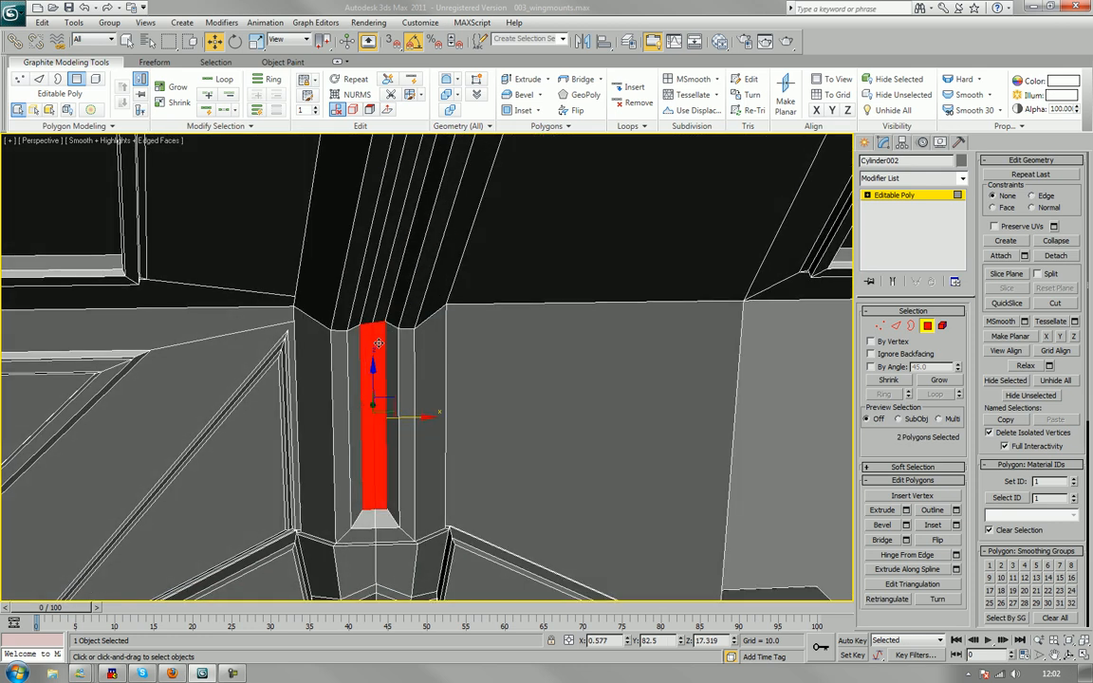
left_click(379, 292)
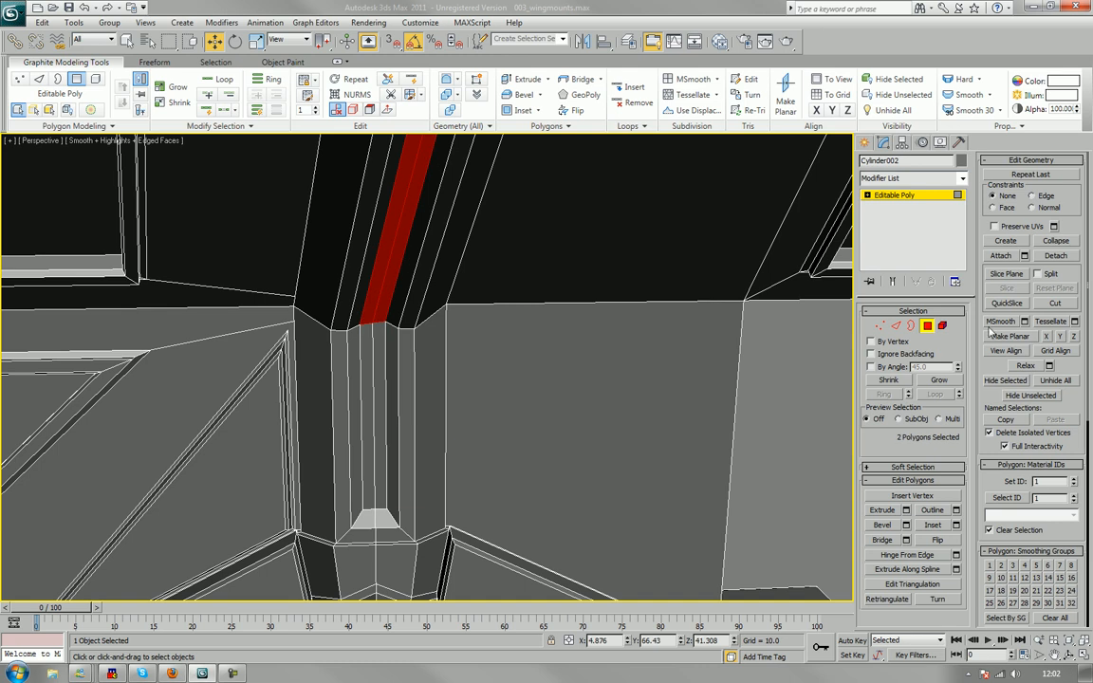
left_click(937, 380)
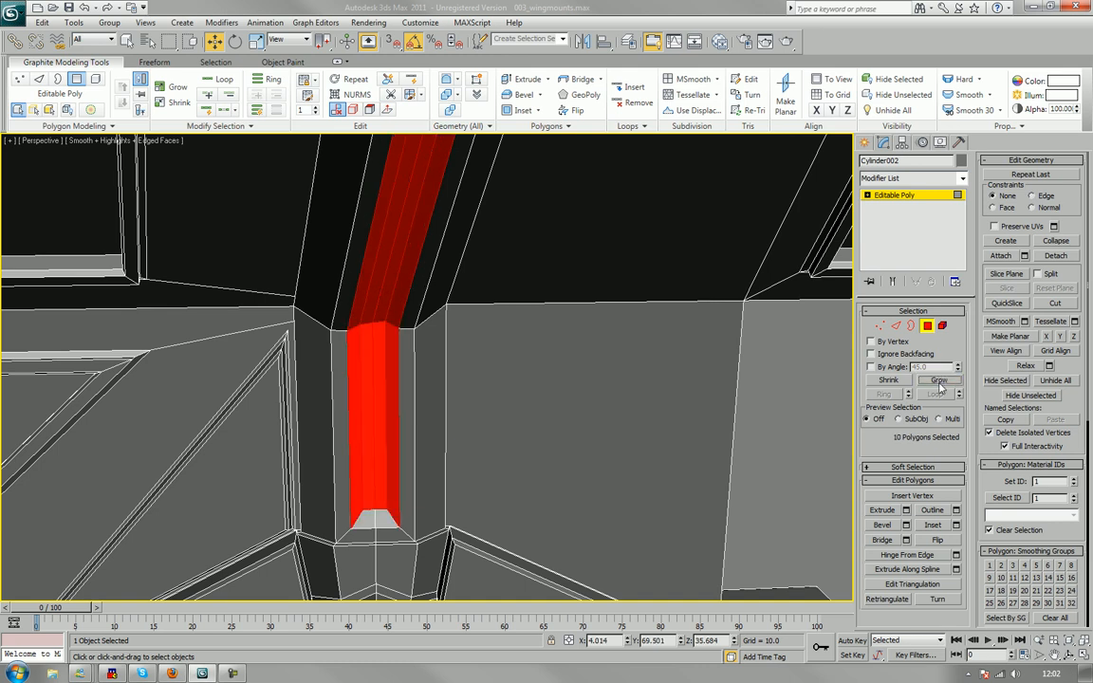
left_click(939, 380)
left_click(939, 380)
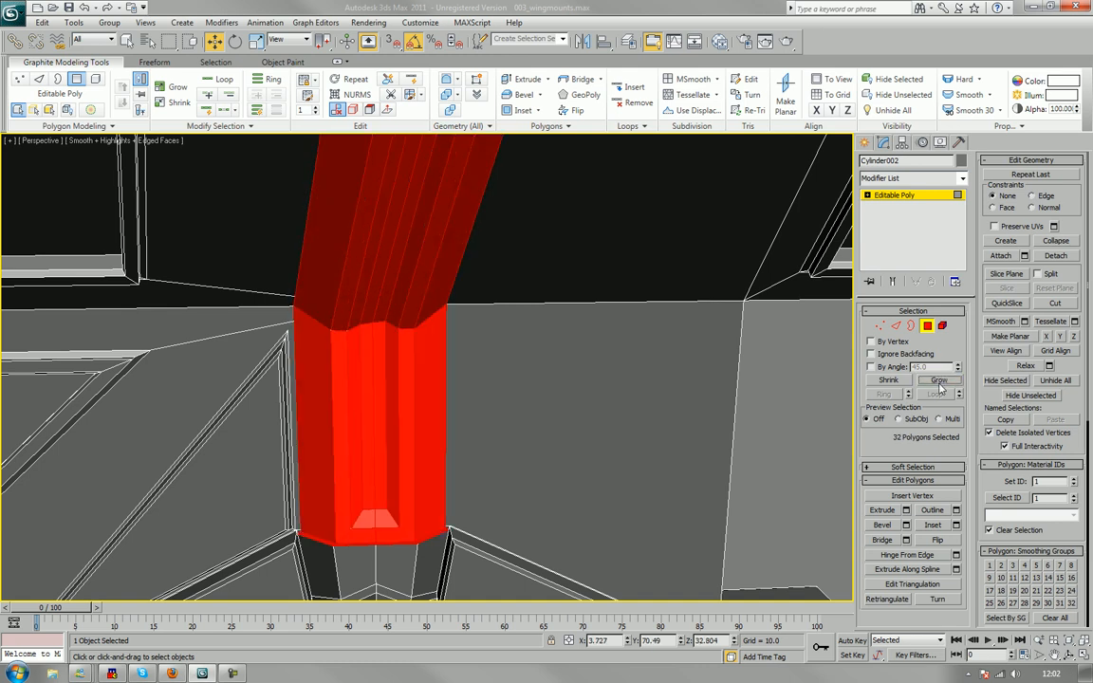
left_click(939, 380)
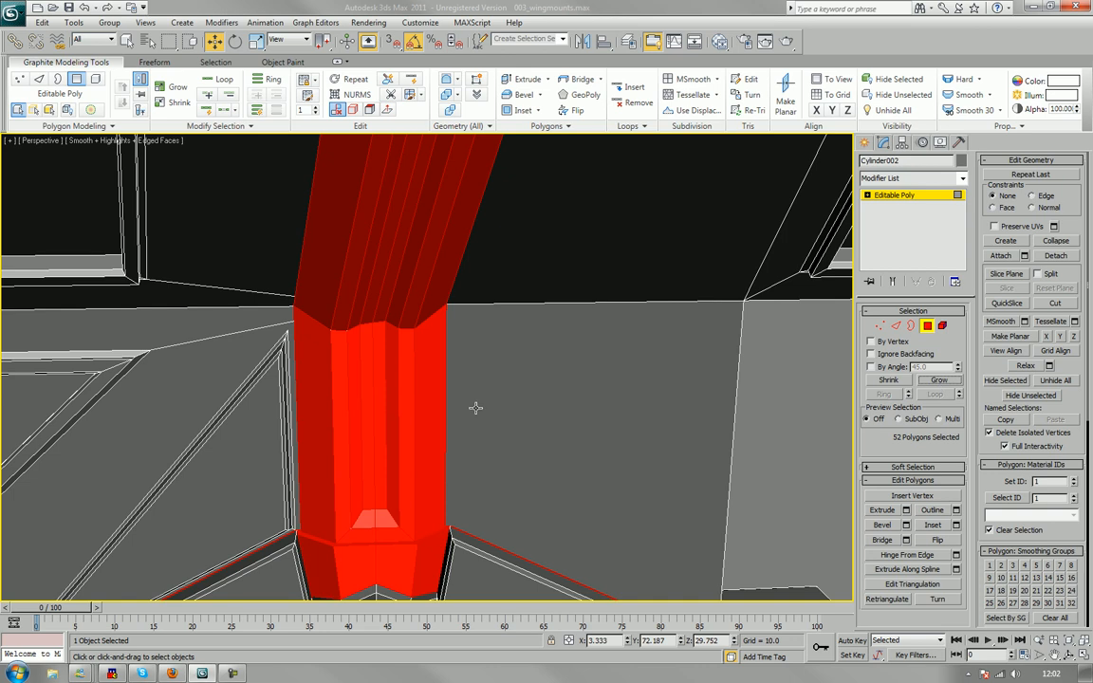
Clone the selected strut polygons along Y, well clear of the wing, as a separate object.
scroll(529, 371, "down", 4)
middle_click_drag(475, 408, 558, 348)
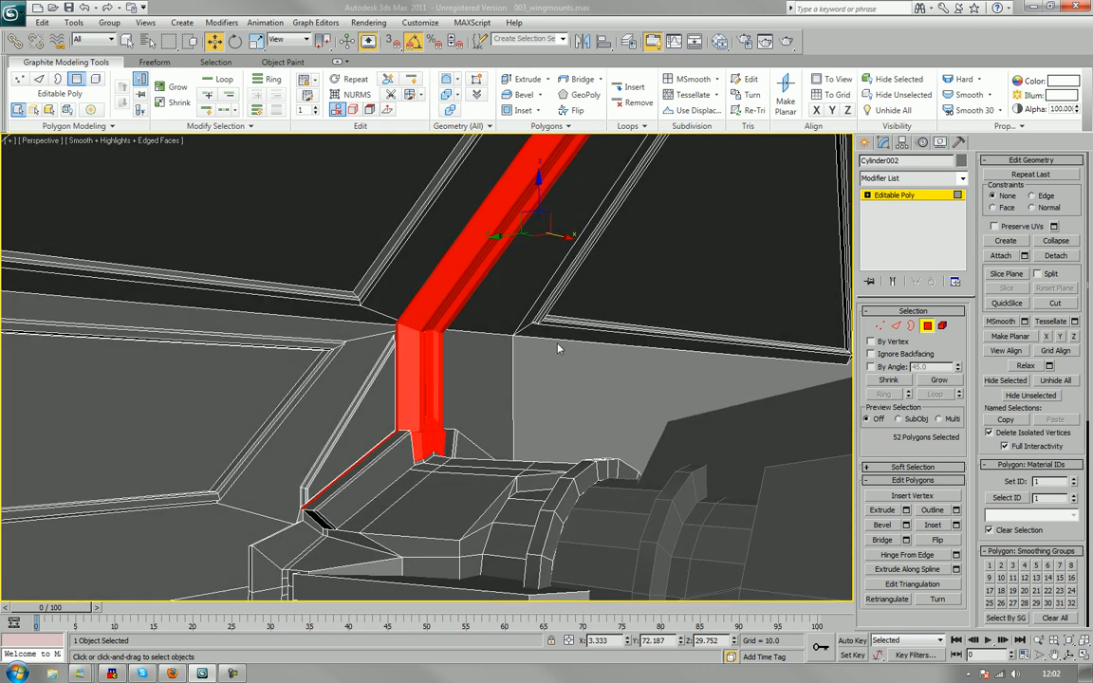
scroll(558, 349, "down", 10)
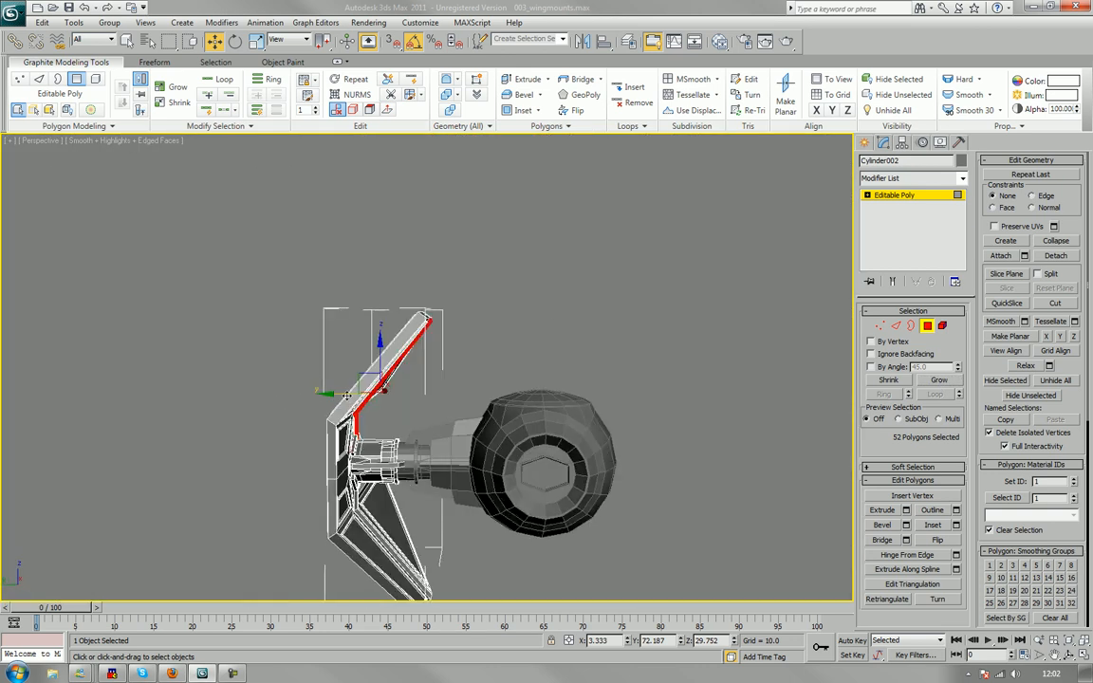
left_click_drag(347, 394, 66, 393, "shift")
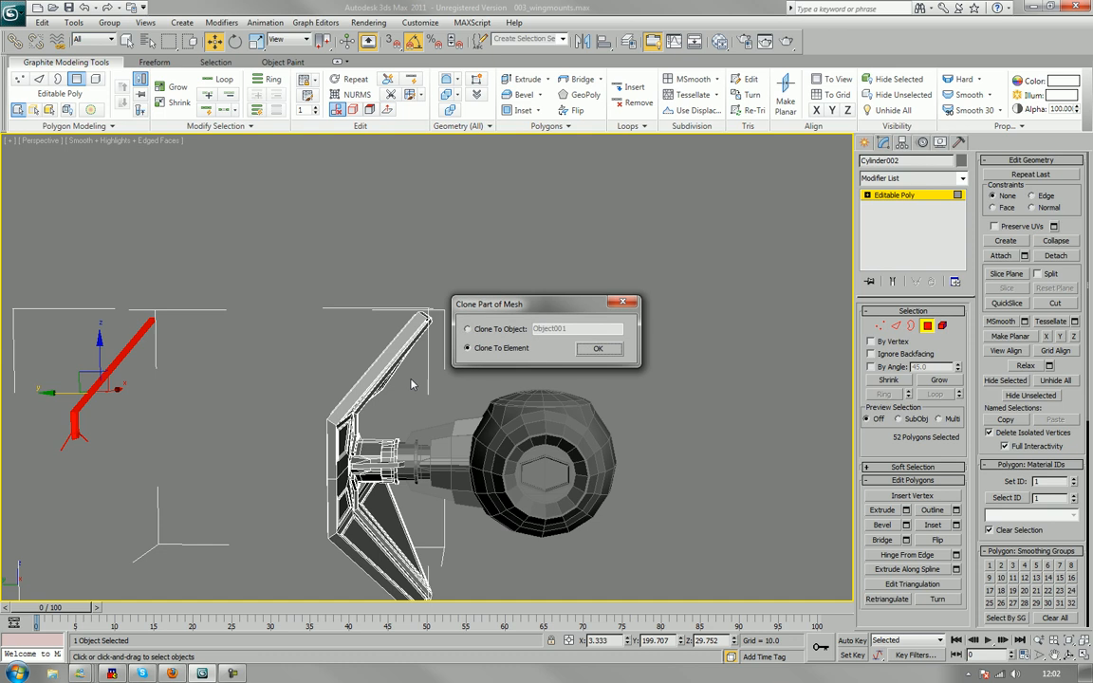
left_click(510, 330)
left_click(597, 349)
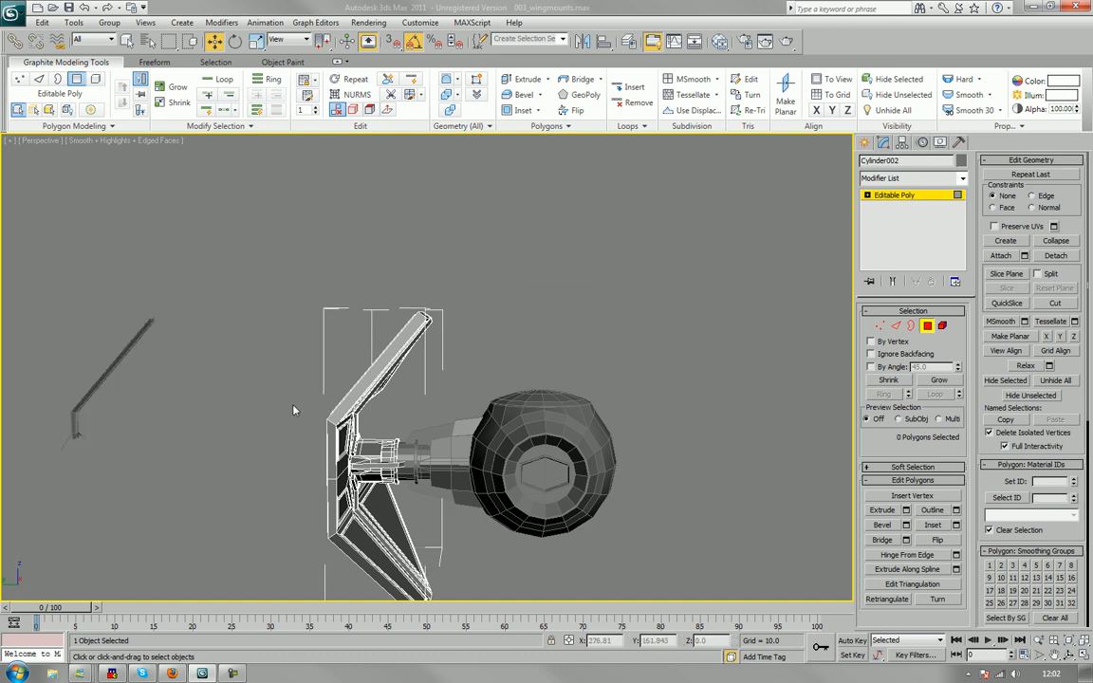
Finish editing the wing's polygons, select the cloned strut object and frame it in the view.
middle_click_drag(293, 410, 599, 354)
scroll(598, 354, "up", 3)
scroll(467, 341, "up", 2)
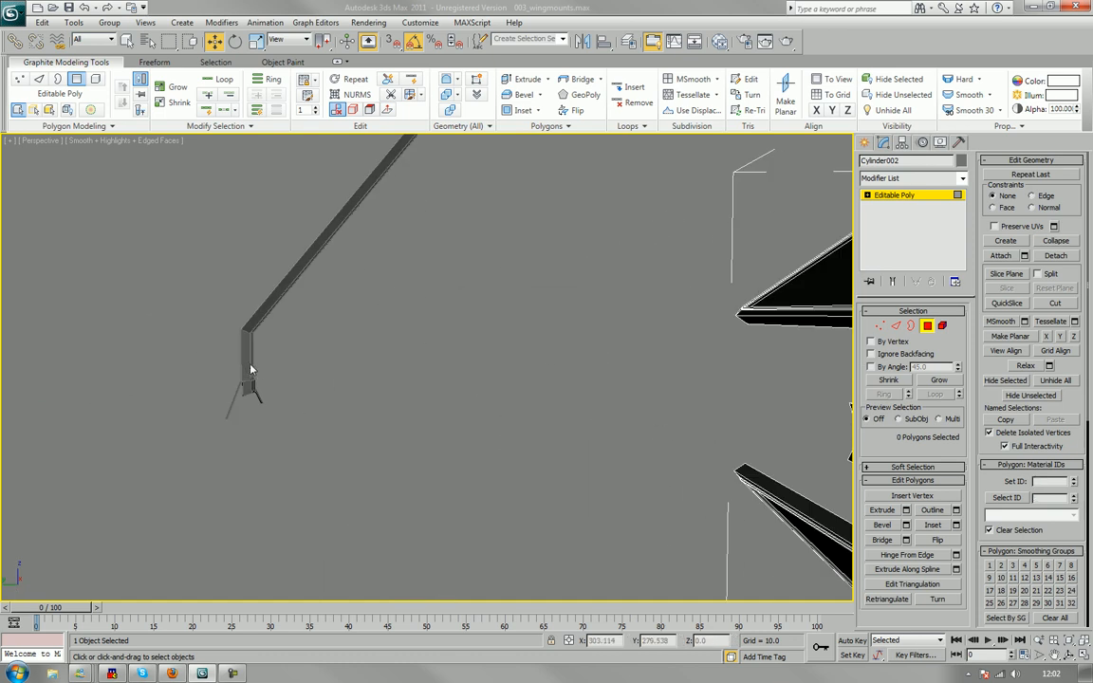
left_click(940, 326)
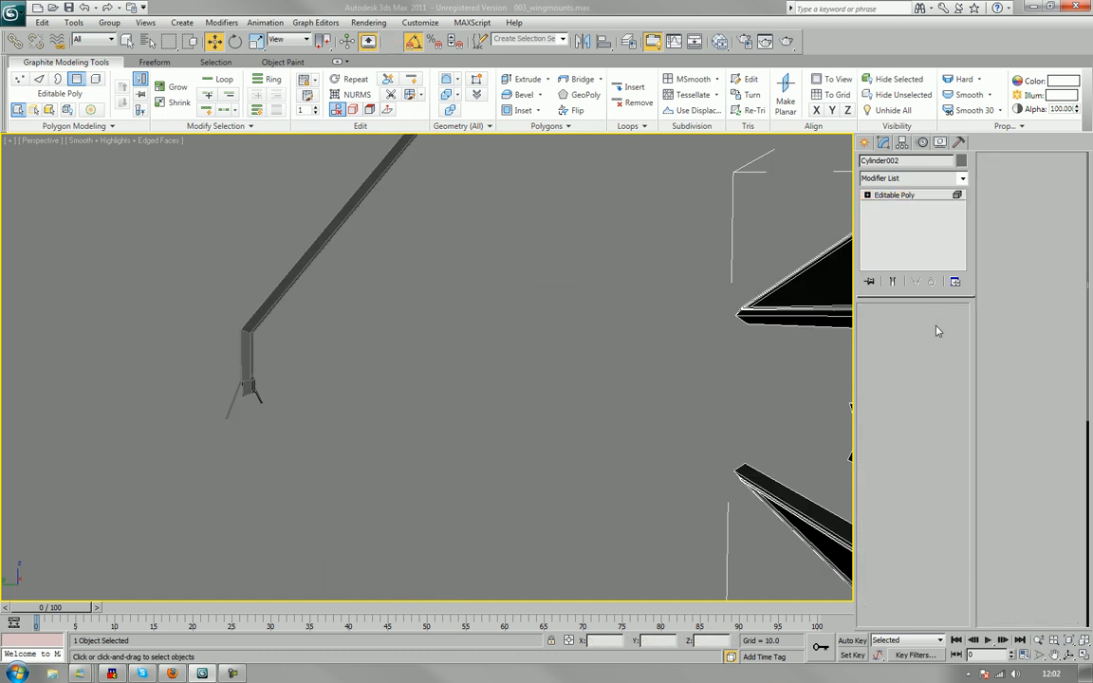
left_click_drag(190, 273, 418, 329)
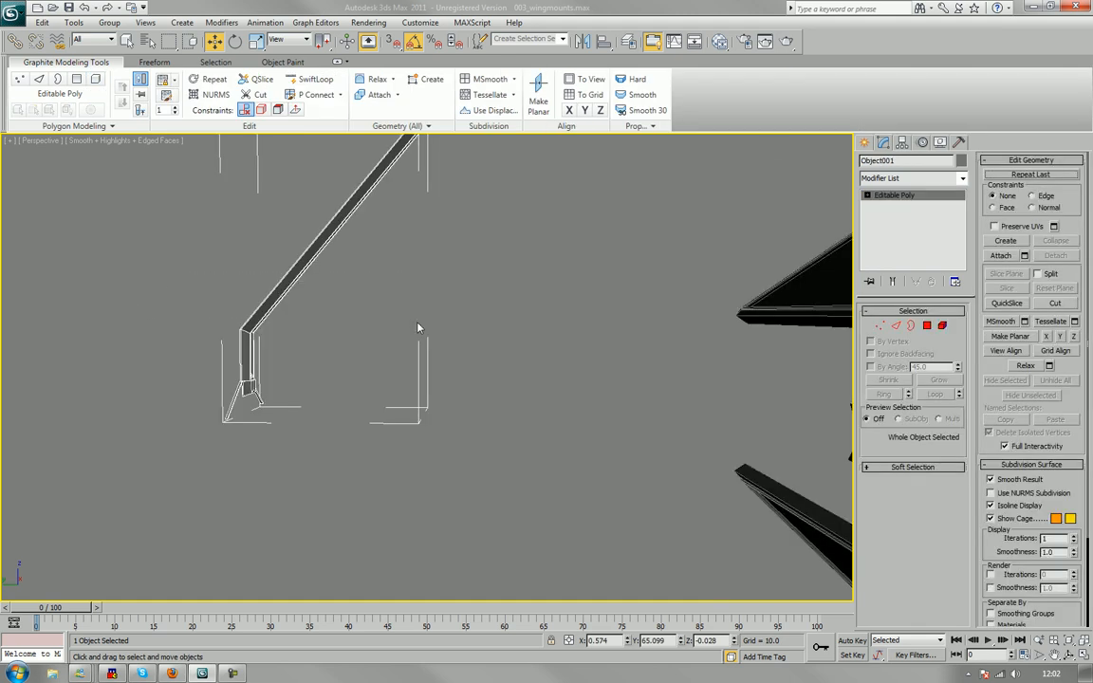
key("z")
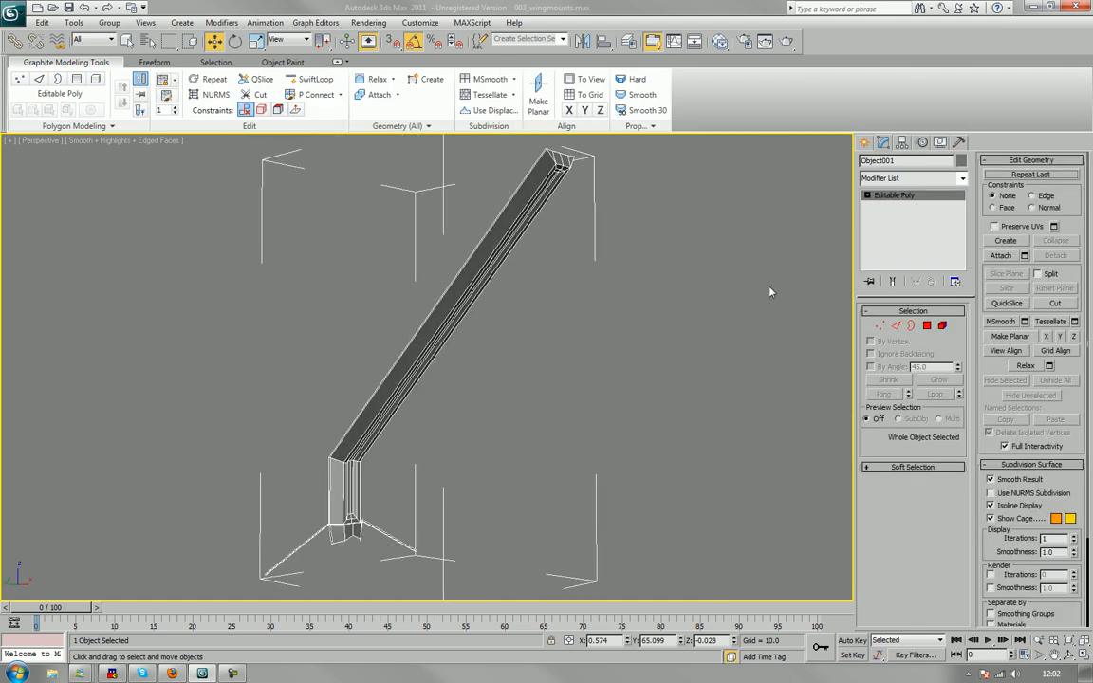
Delete the cloned strut's long angled section and the two thin diagonal strips at its foot.
left_click(924, 324)
key("ctrl+a")
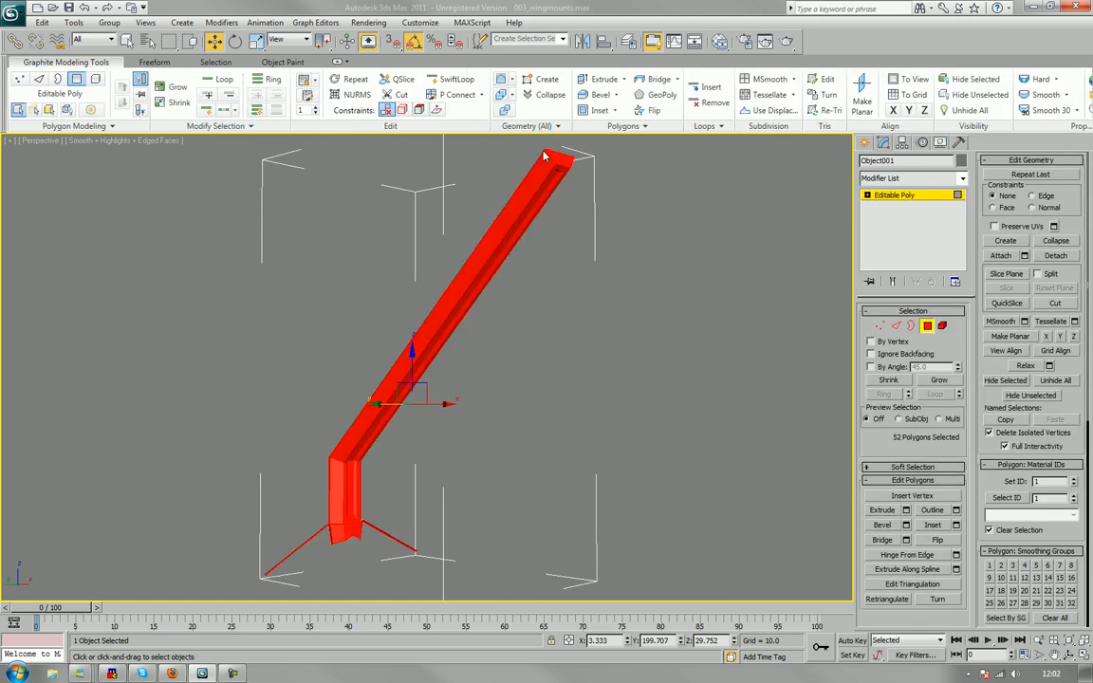
left_click_drag(486, 151, 460, 140)
key("Delete")
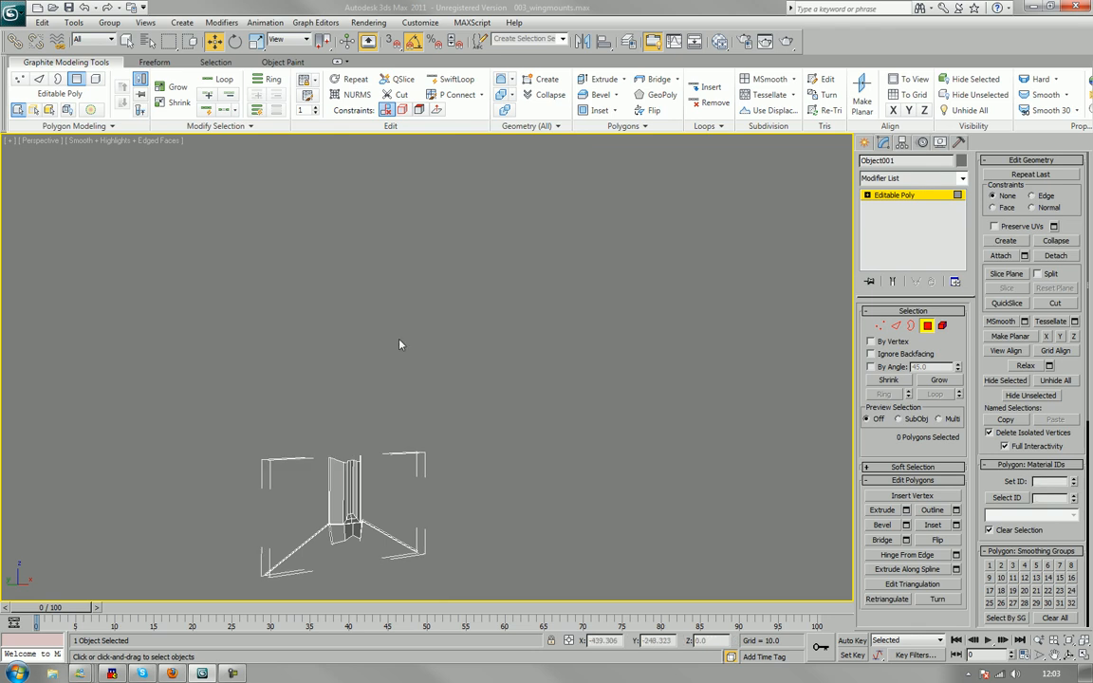
left_click_drag(303, 577, 305, 578)
key("Delete")
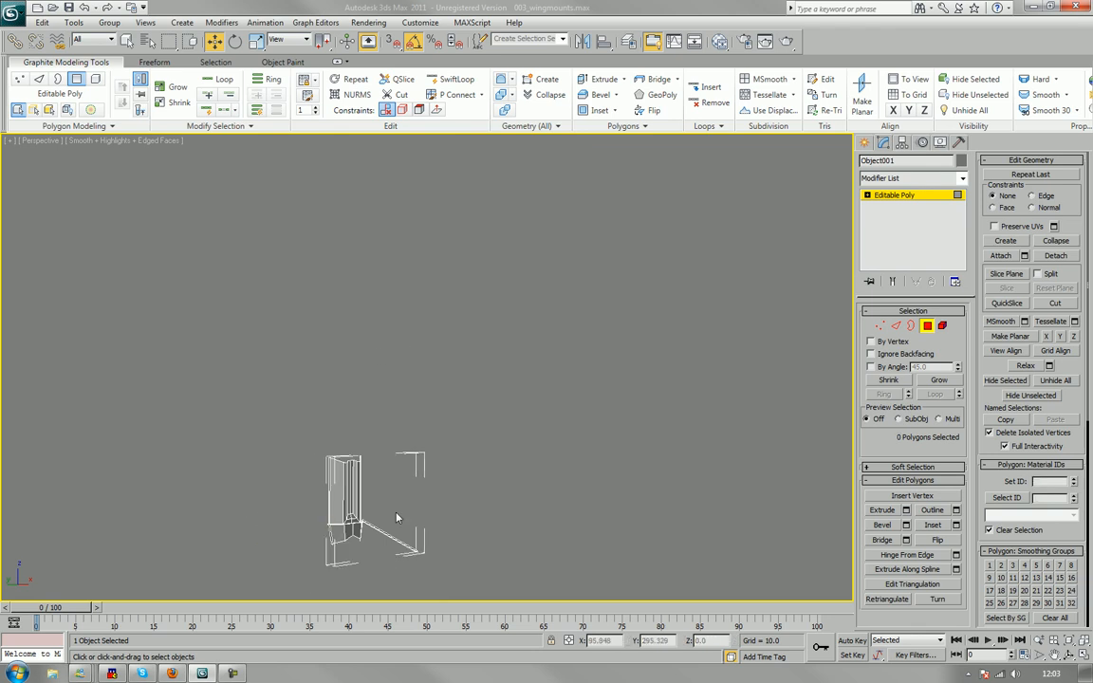
left_click_drag(395, 512, 398, 545)
key("Delete")
Delete the flared polygons below the recess at the foot of the cloned strut.
key("z")
middle_click_drag(398, 544, 338, 494)
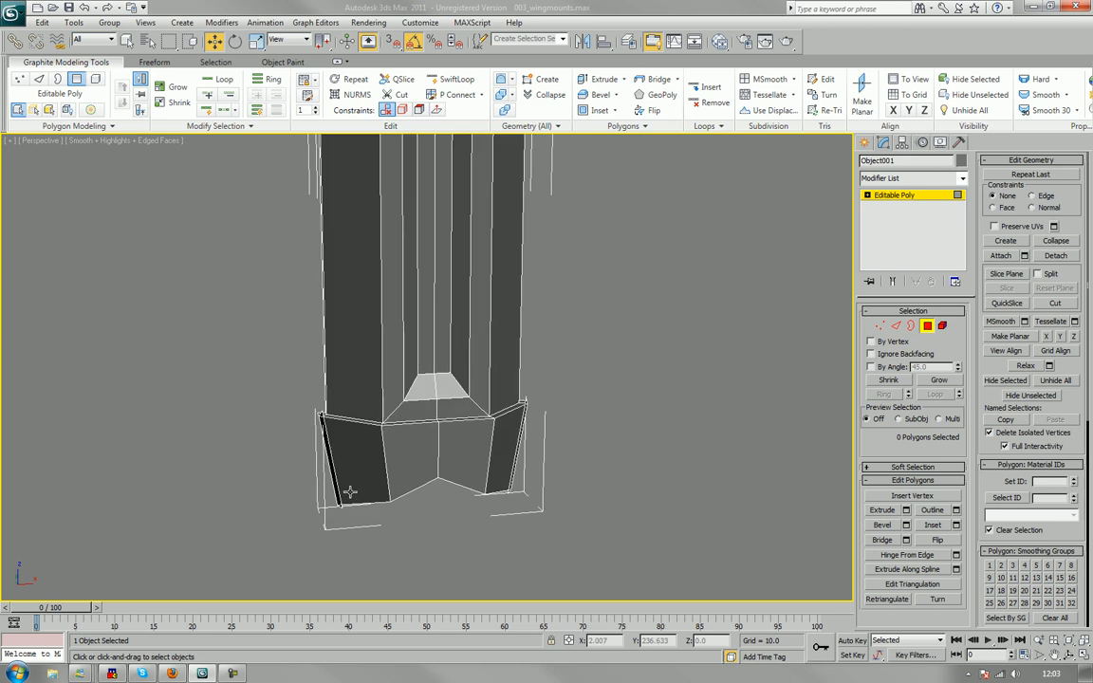
scroll(333, 459, "up", 5)
scroll(406, 424, "down", 3)
scroll(466, 430, "down", 2)
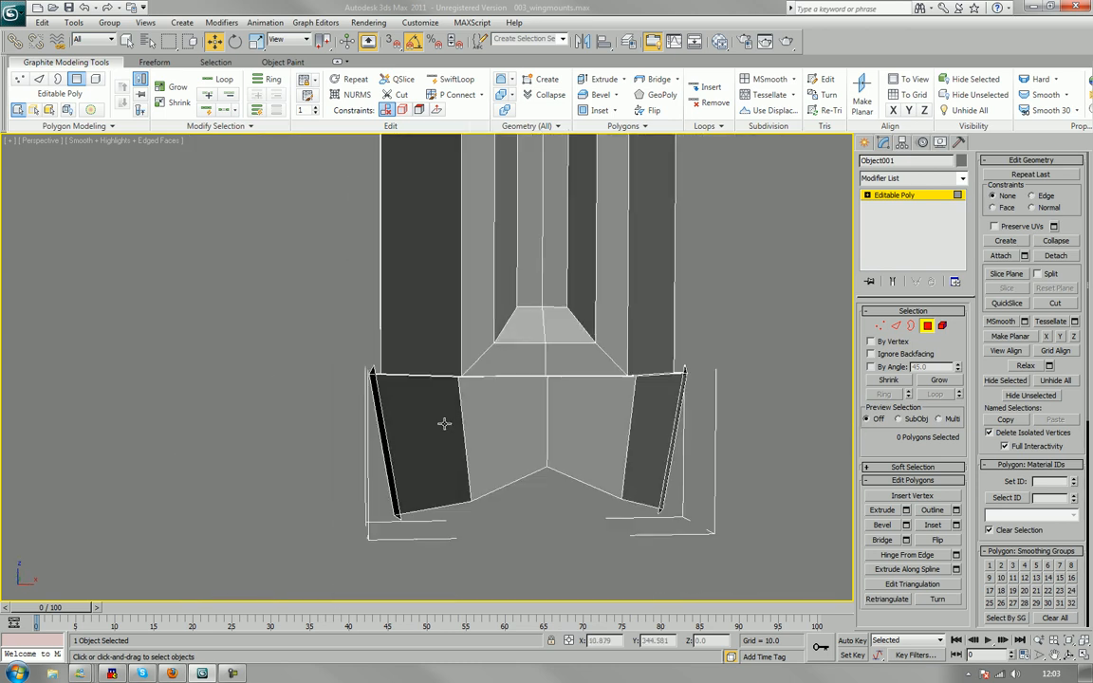
middle_click_drag(444, 424, 393, 384)
left_click_drag(580, 463, 165, 430)
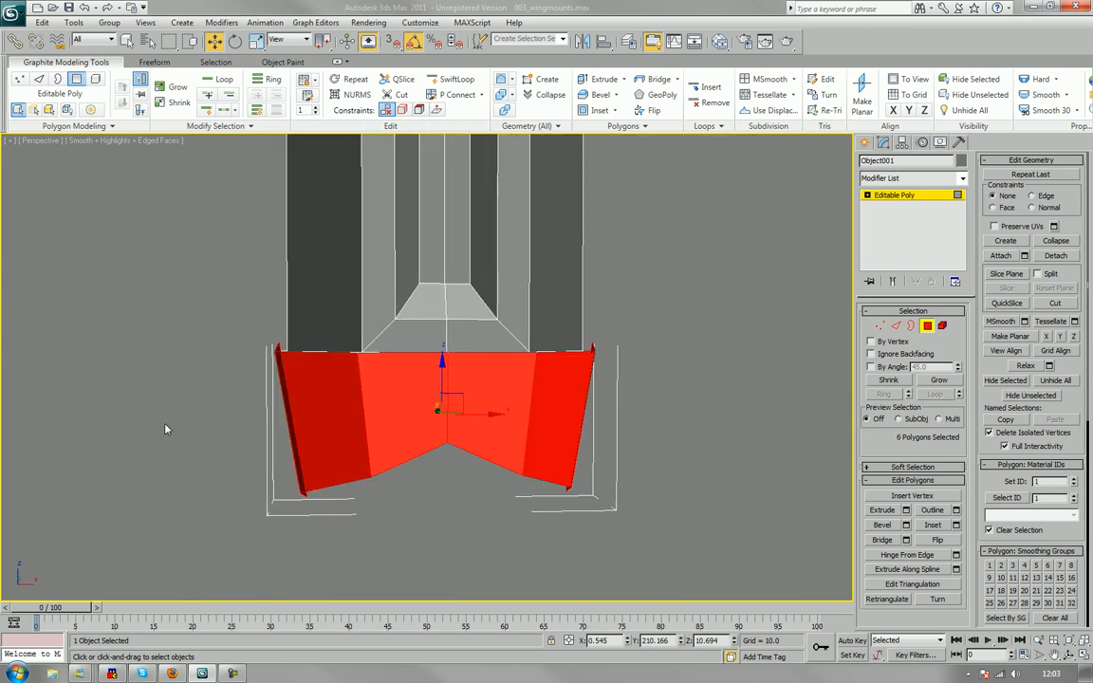
key("Delete")
Delete the thin row of polygons along the strut piece's lower edge and finish editing its polygons.
middle_click_drag(289, 397, 327, 458, "alt")
left_click(298, 410)
left_click(360, 417, "ctrl")
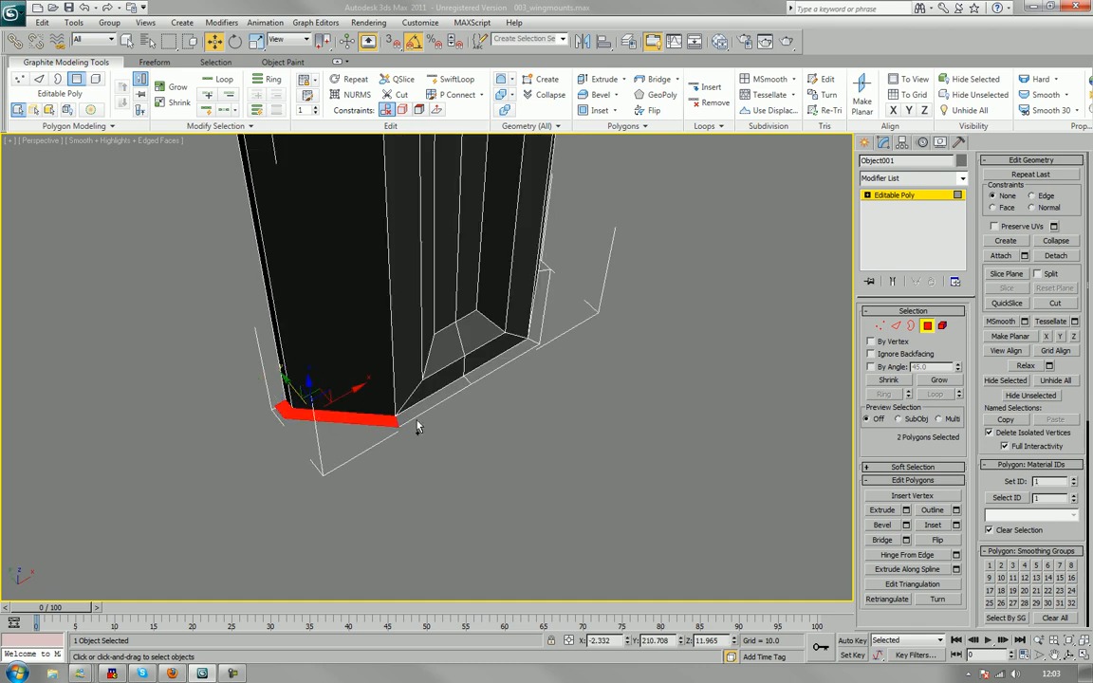
left_click(443, 406, "ctrl")
left_click(504, 359, "ctrl")
left_click(536, 321, "ctrl")
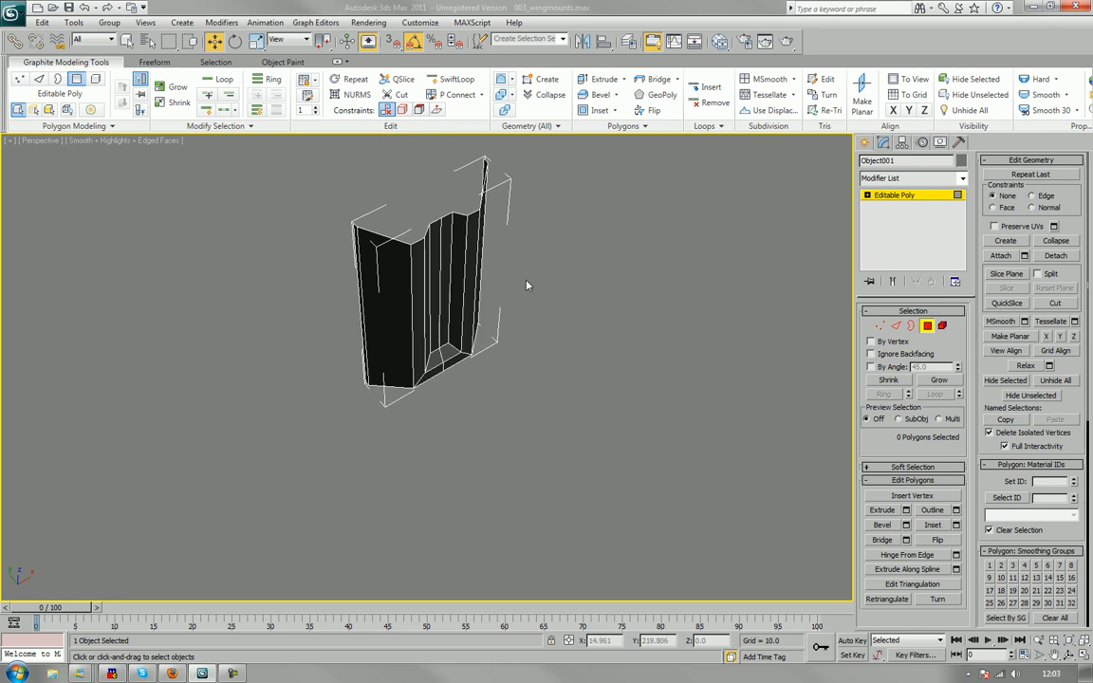
middle_click_drag(528, 285, 500, 270, "alt")
left_click(931, 328)
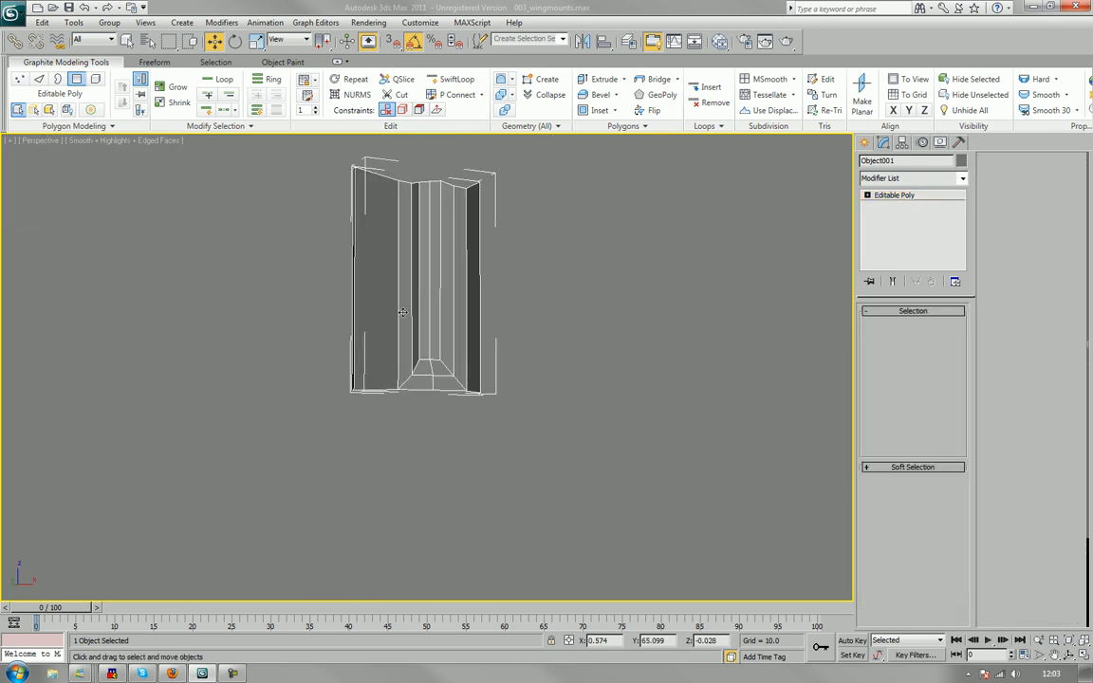
Center the strut piece's pivot to the object using pivot-only adjustment.
scroll(383, 380, "down", 6)
middle_click_drag(380, 381, 510, 414, "alt")
left_click(903, 143)
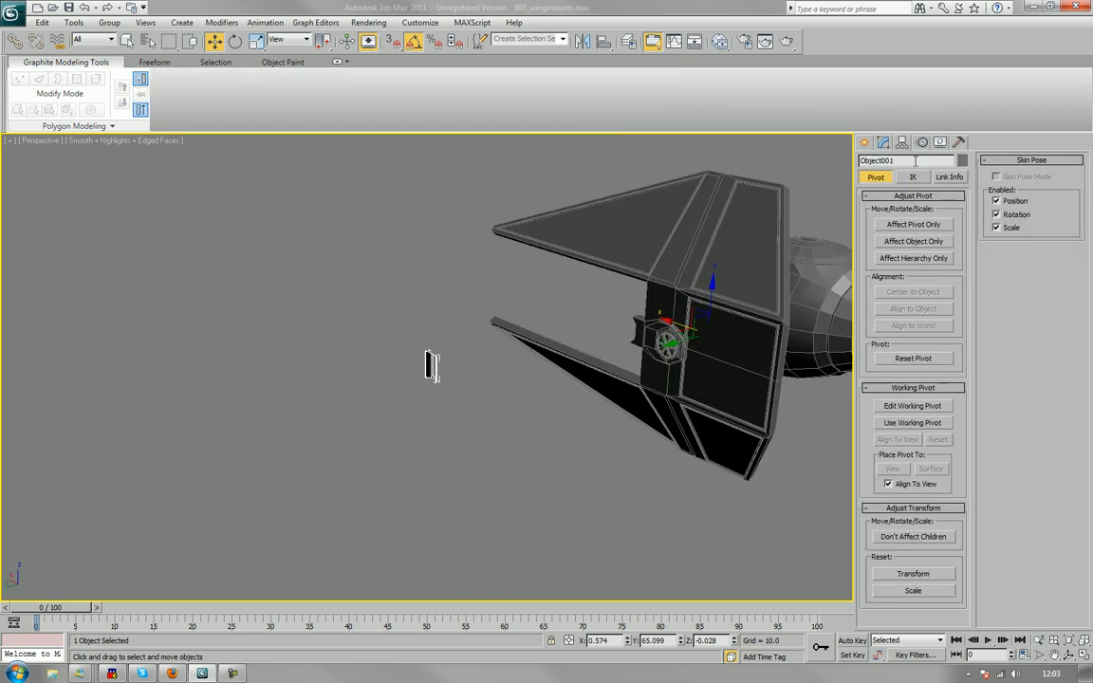
left_click(917, 225)
left_click(913, 292)
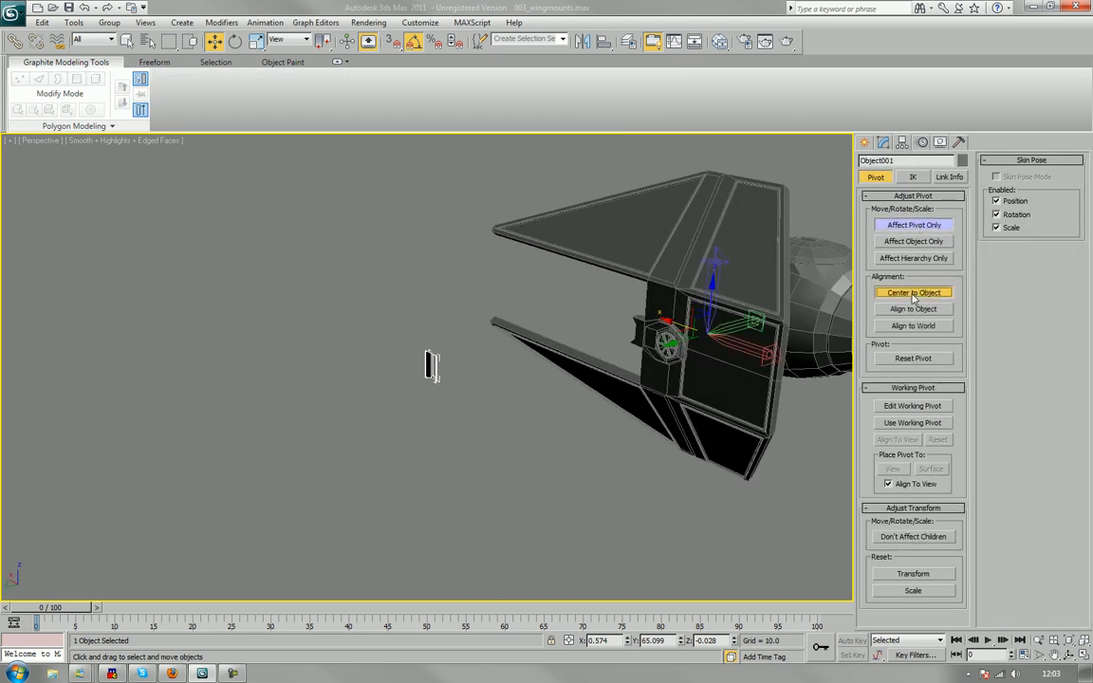
left_click(914, 225)
Rotate the strut piece 180° about its Z axis.
key("e")
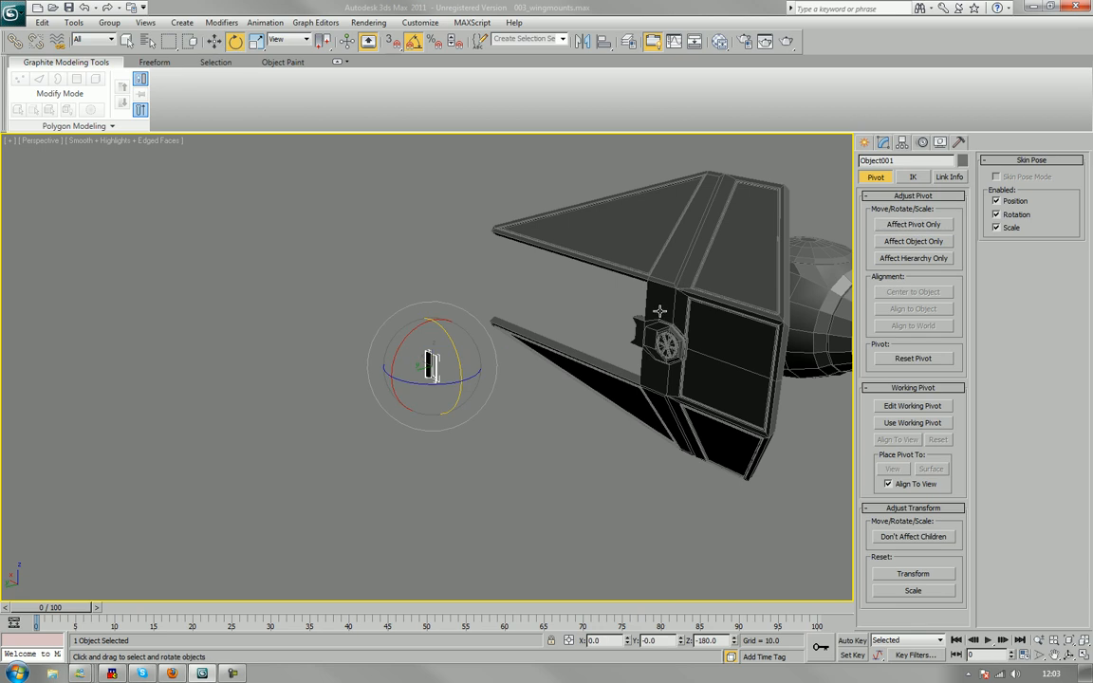
left_click_drag(415, 394, 524, 409)
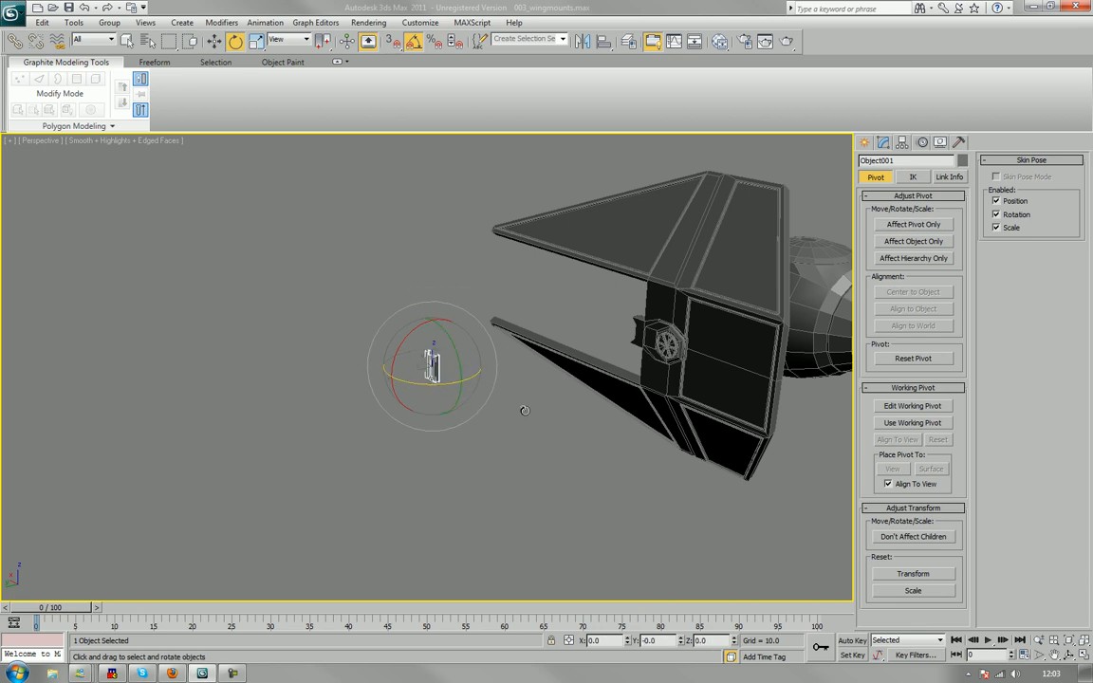
Move the strut piece along Y to about 88.4, onto the outer wing face above the round mount.
key("z")
middle_click_drag(551, 398, 419, 396)
scroll(612, 378, "down", 8)
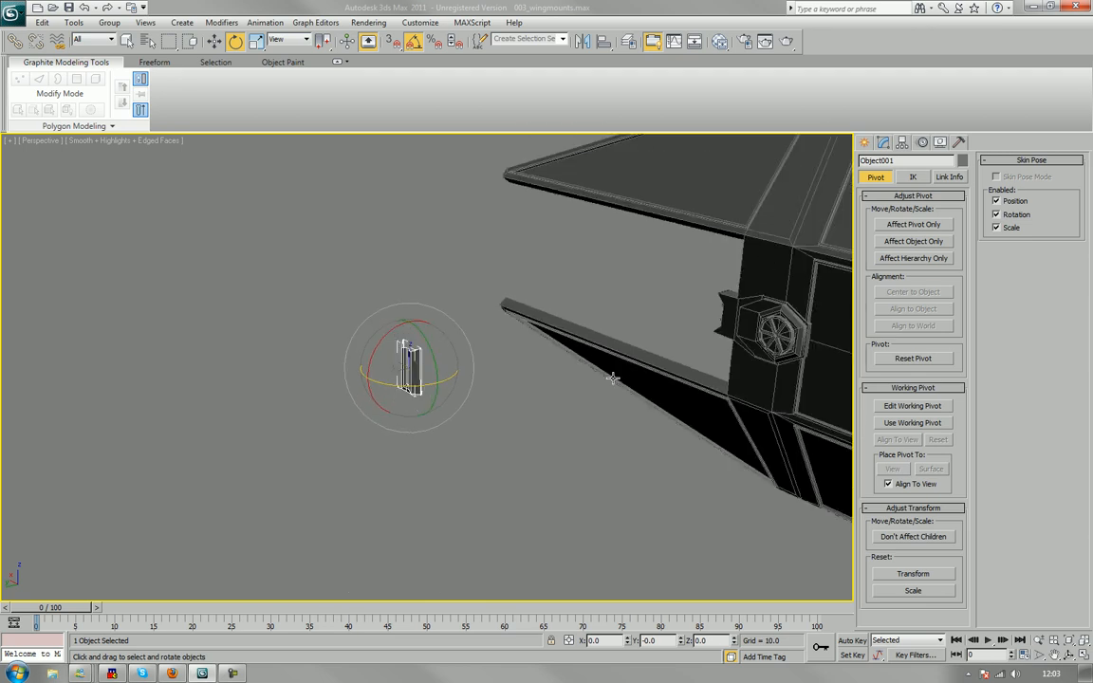
middle_click_drag(622, 345, 561, 374)
scroll(560, 375, "up", 3)
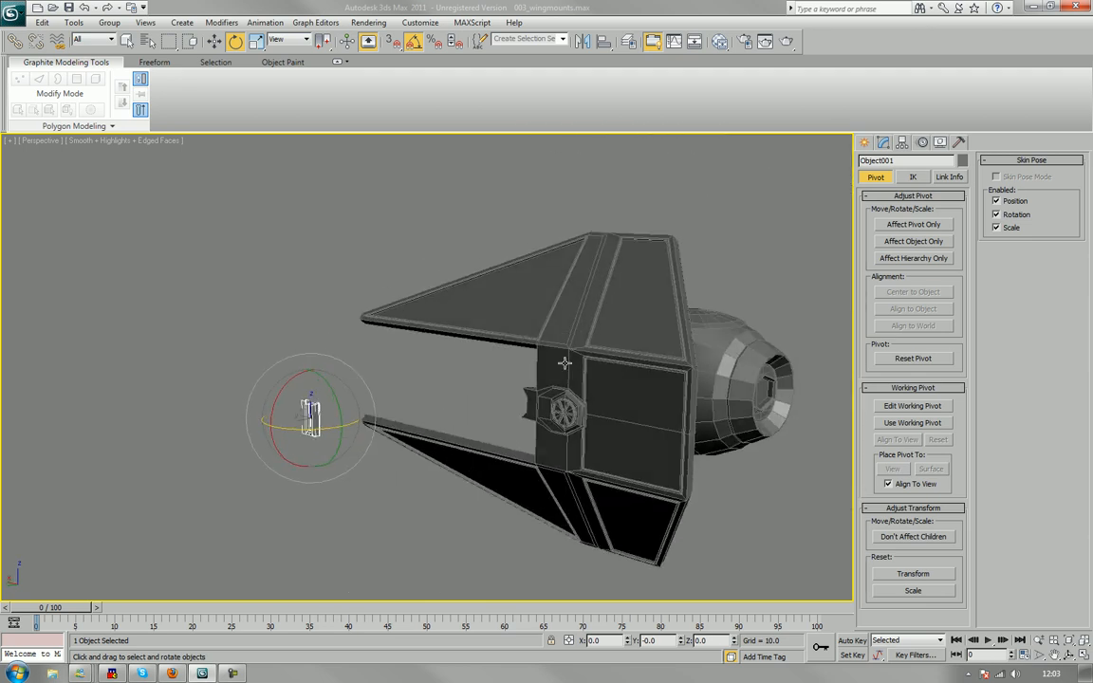
key("w")
middle_click_drag(505, 319, 442, 336, "alt")
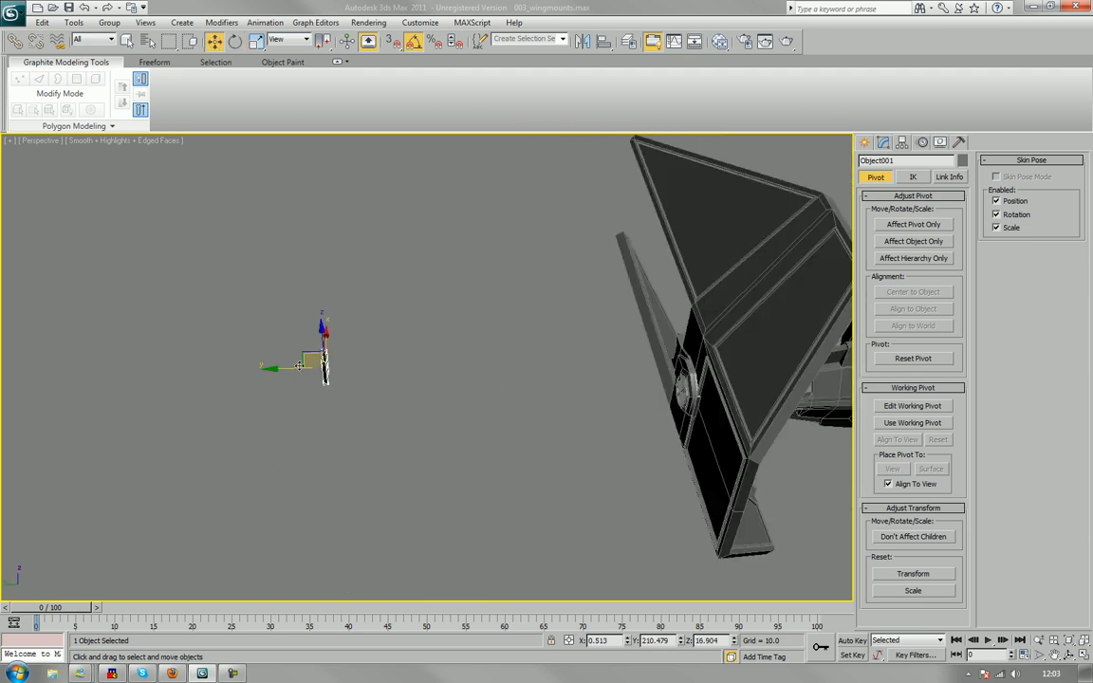
left_click_drag(299, 365, 648, 379)
scroll(636, 370, "up", 8)
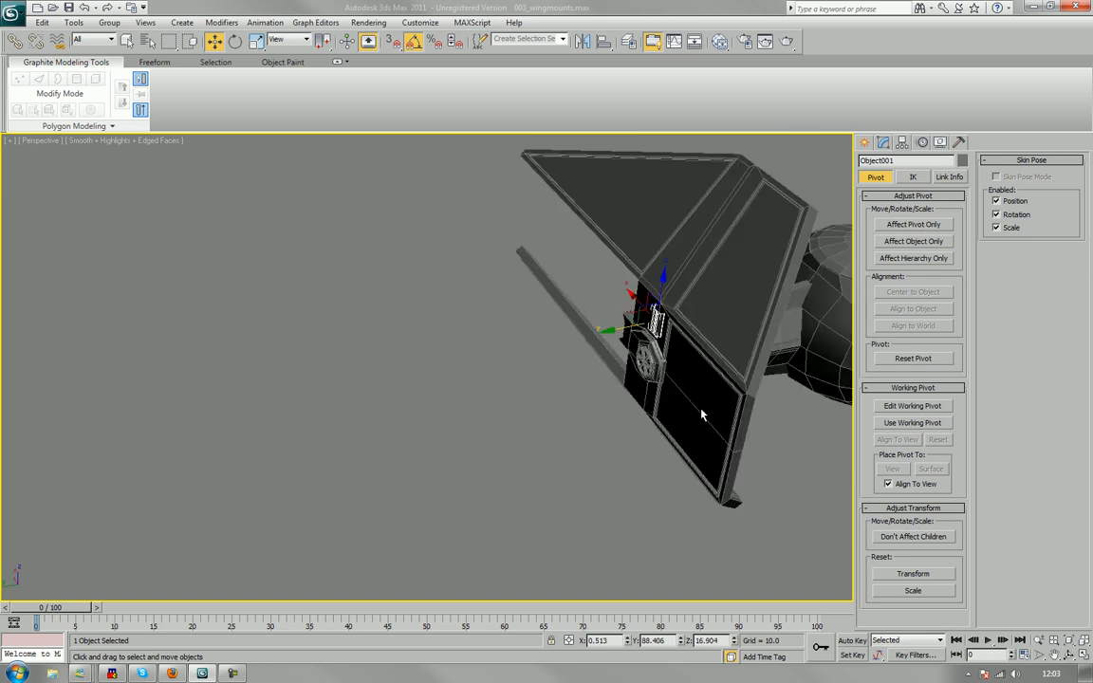
Nudge the strut piece along Y to about 88.55 to fit it against the wing's outer face.
middle_click_drag(691, 333, 209, 375)
scroll(664, 370, "up", 1)
key("z")
scroll(595, 370, "down", 3)
scroll(595, 370, "down", 3)
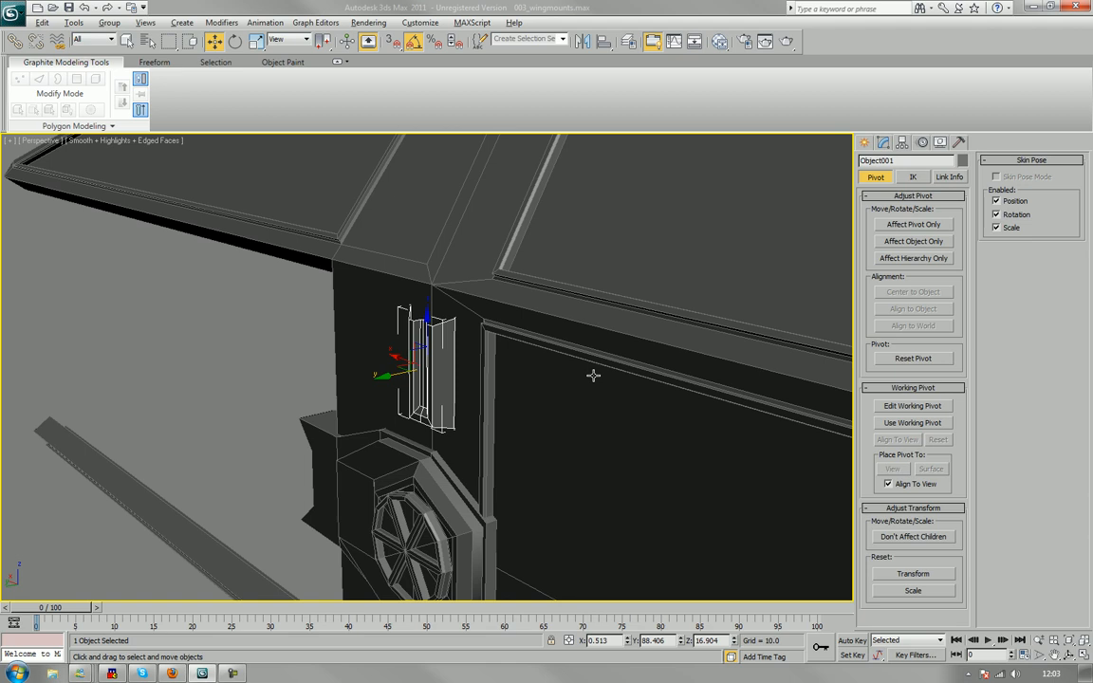
middle_click_drag(593, 375, 601, 334, "alt")
scroll(551, 399, "up", 5)
middle_click_drag(548, 400, 509, 229, "alt")
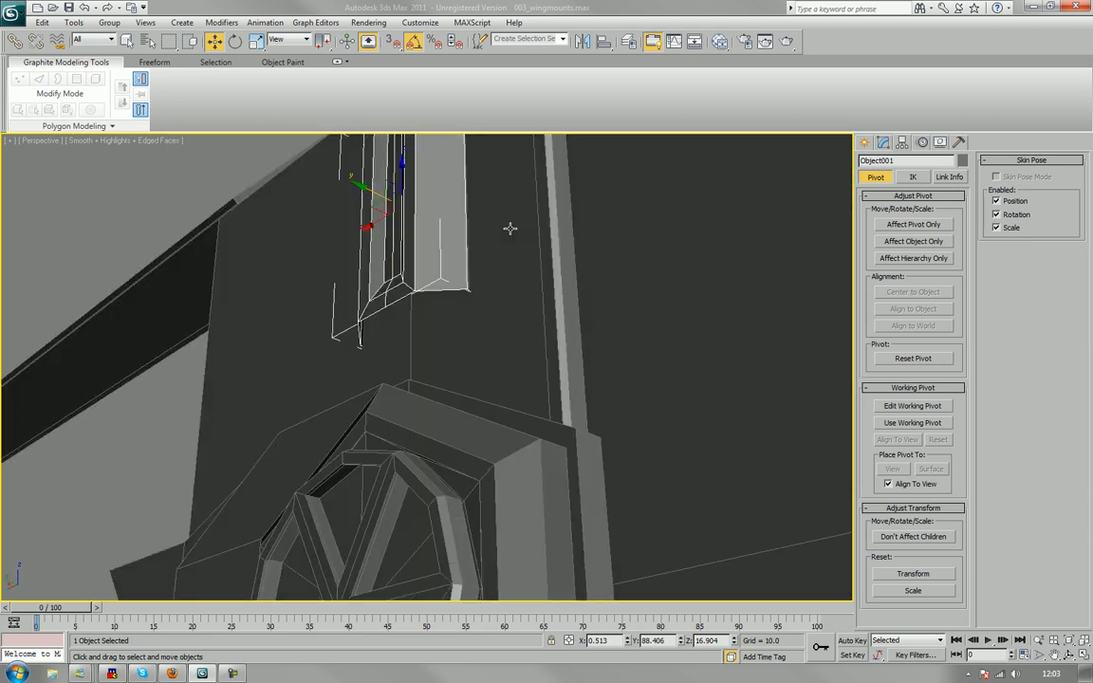
middle_click_drag(437, 288, 401, 250, "alt")
left_click_drag(342, 192, 339, 190)
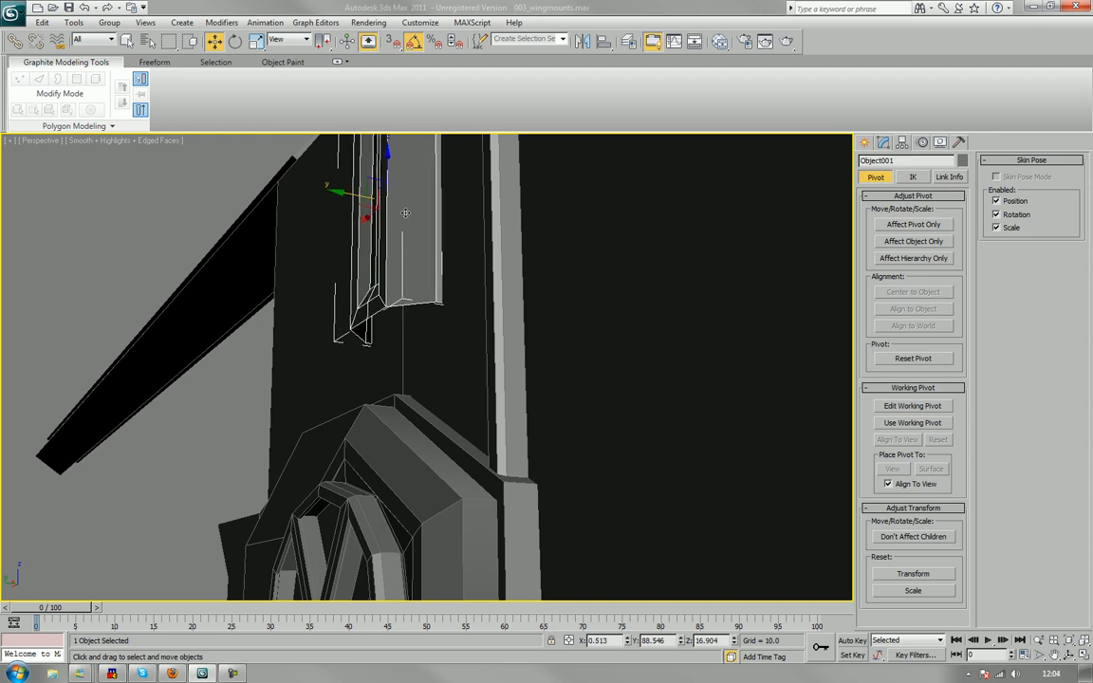
middle_click_drag(343, 193, 391, 198, "alt")
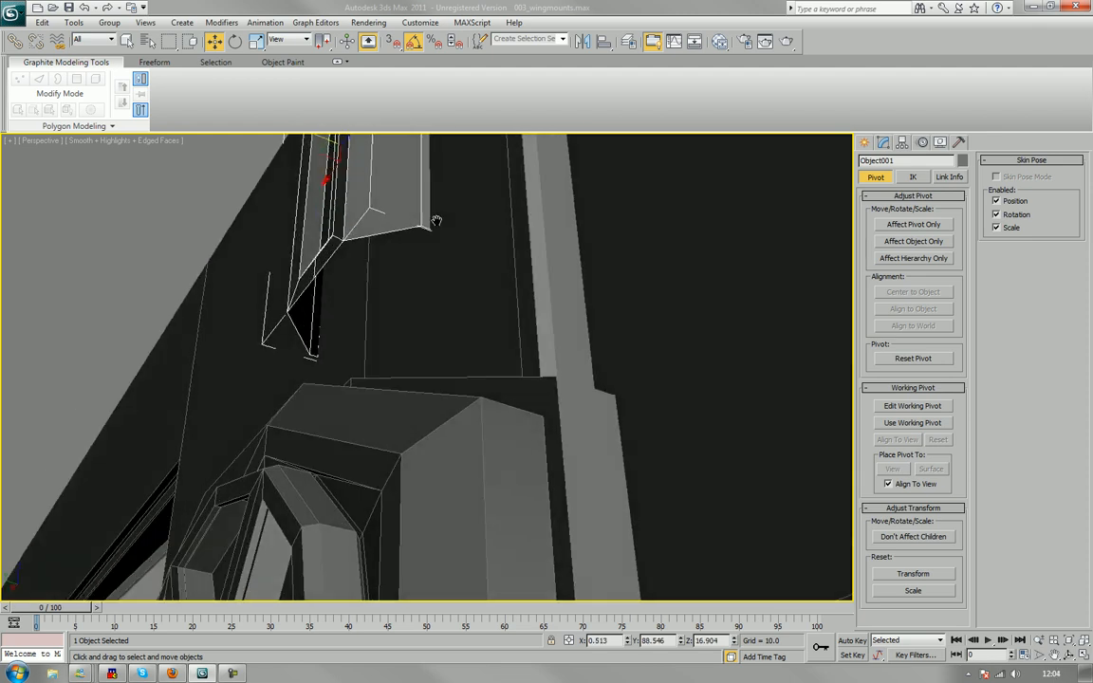
Extrude the strut piece's six lower border edges straight down to about Z 6.87, into the round mount.
left_click(882, 142)
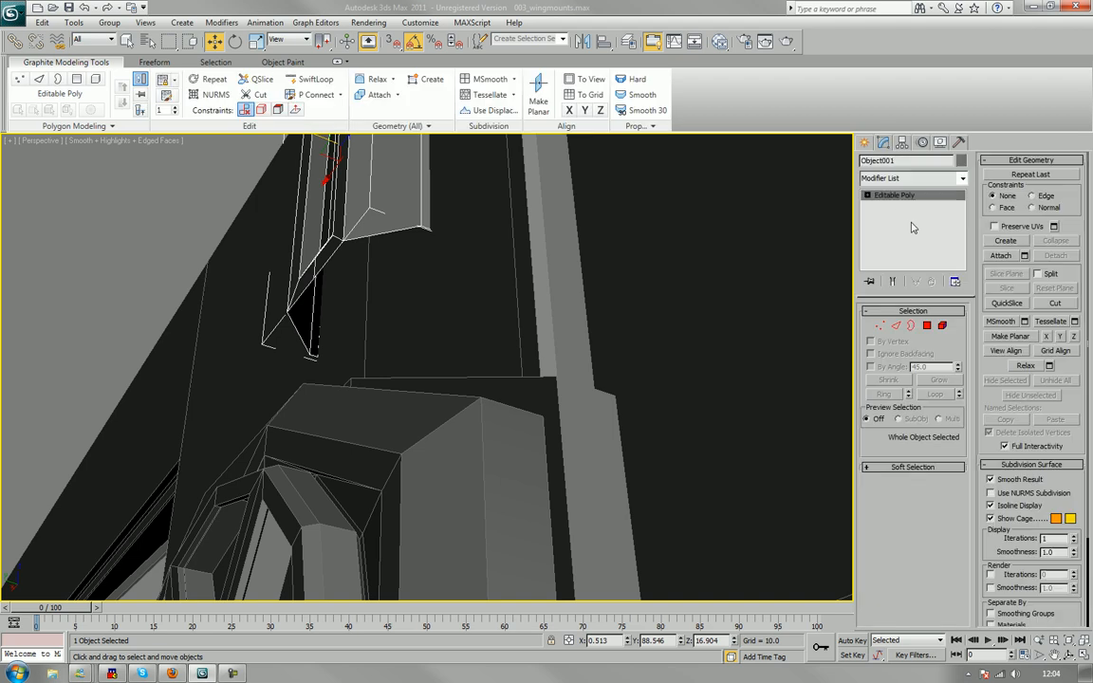
left_click(894, 325)
left_click(423, 229)
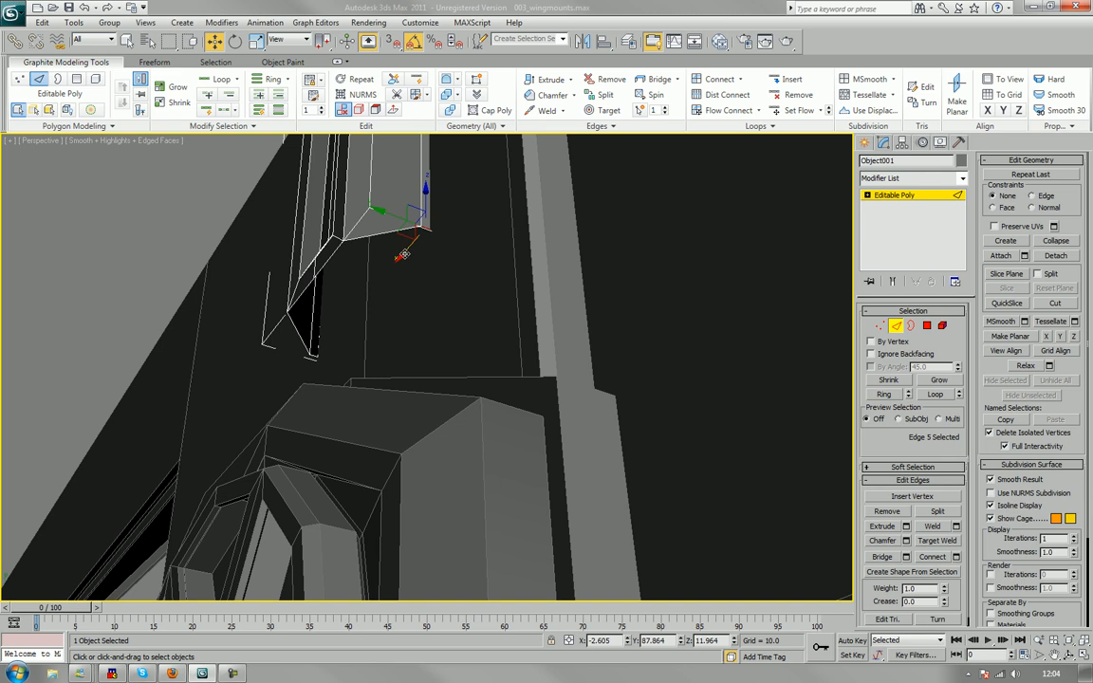
left_click(382, 233, "ctrl")
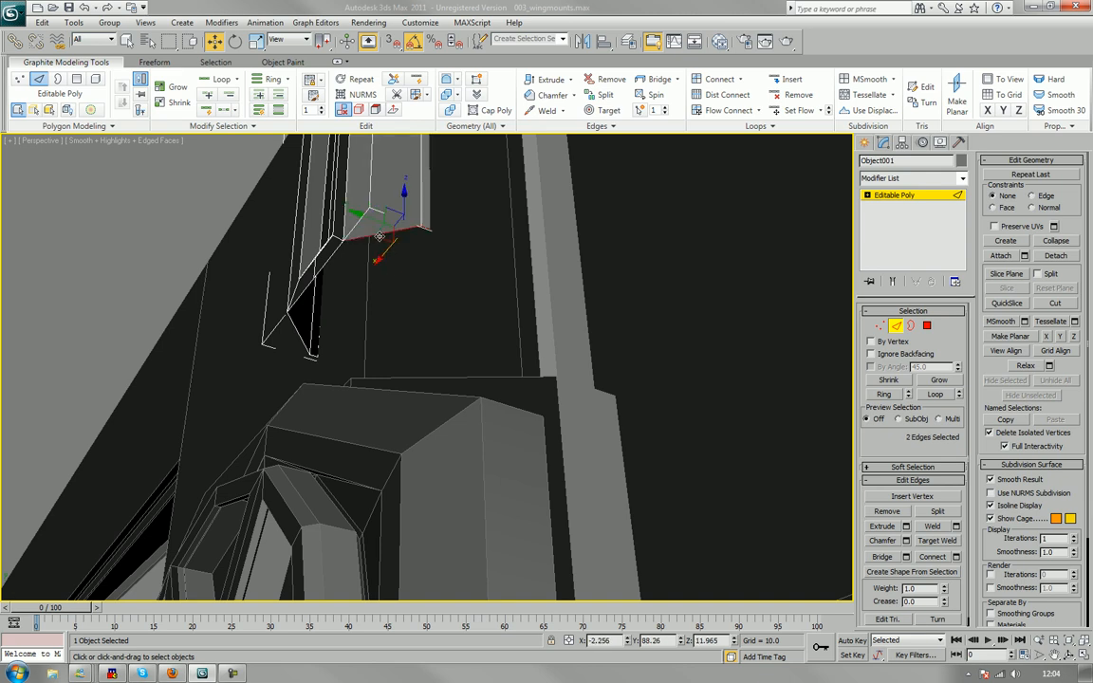
middle_click_drag(344, 253, 367, 276, "alt")
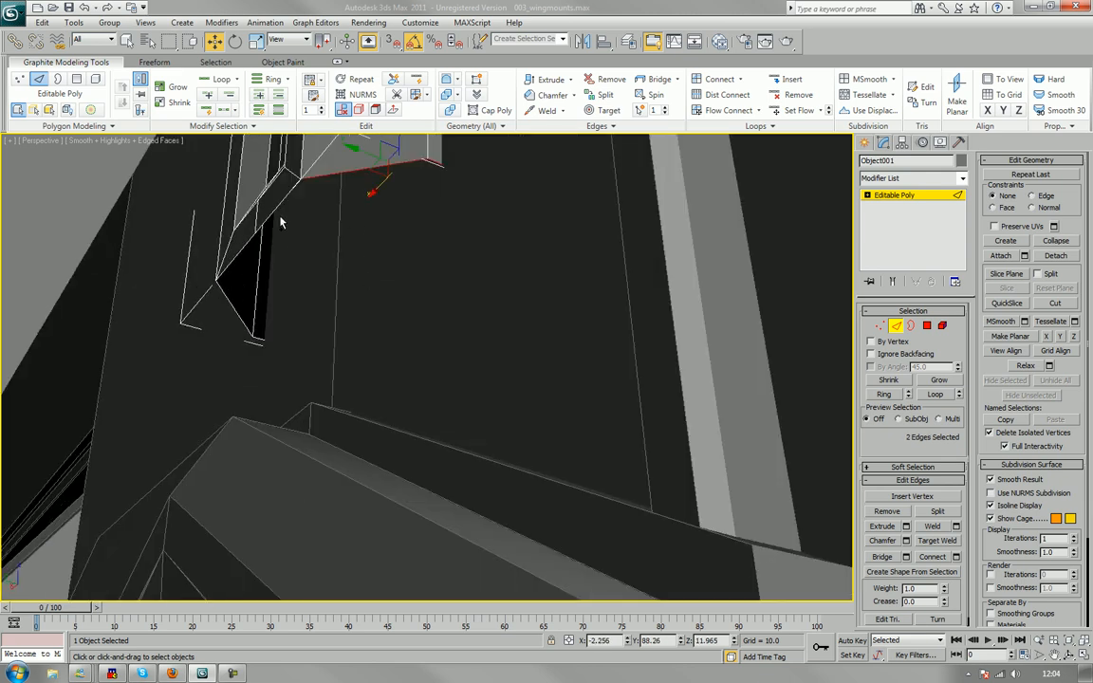
left_click(260, 231, "ctrl")
left_click(226, 266, "ctrl")
left_click(237, 310, "ctrl")
left_click(270, 279, "ctrl")
middle_click_drag(269, 279, 300, 279, "alt")
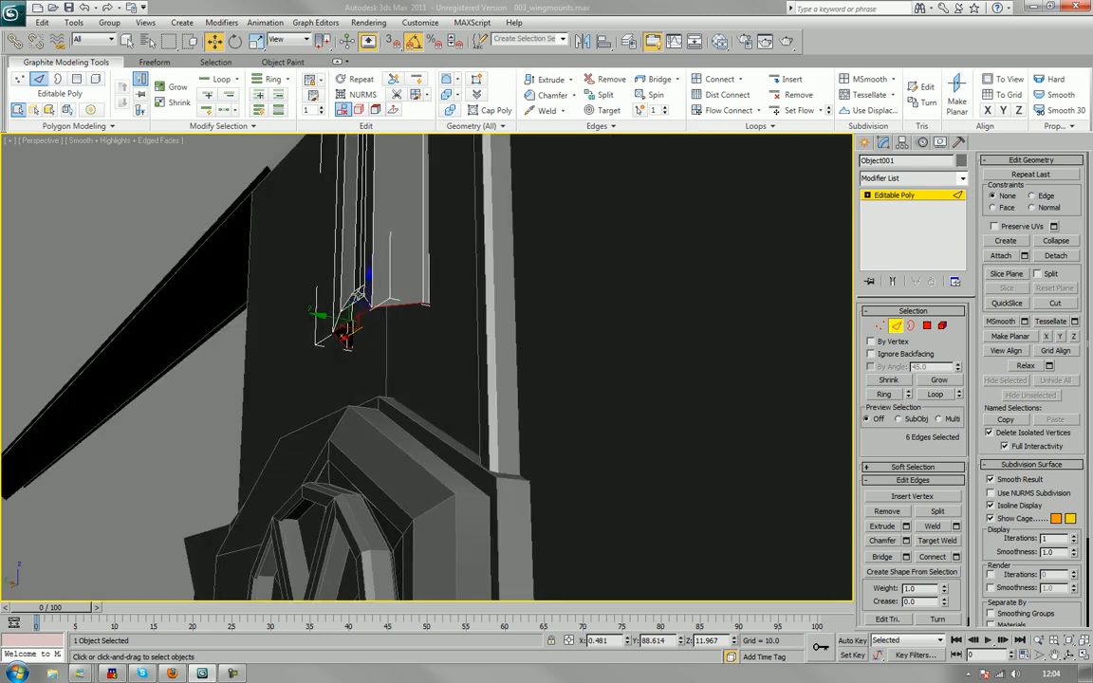
left_click_drag(368, 277, 360, 411, "shift")
scroll(361, 413, "down", 6)
middle_click_drag(360, 413, 406, 393, "alt")
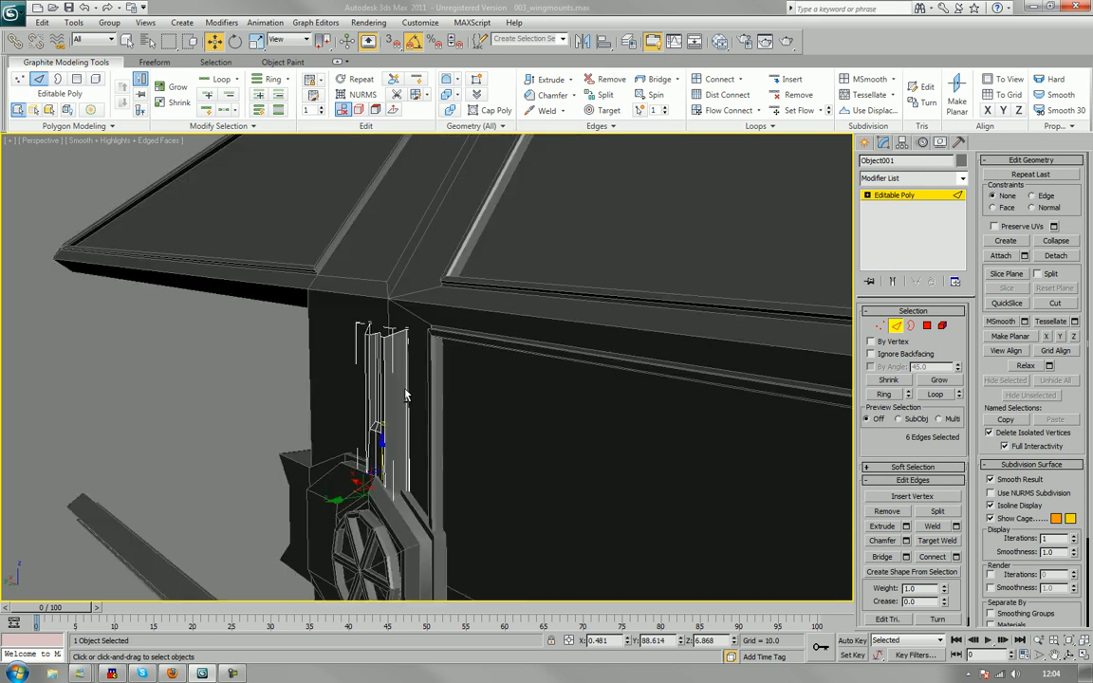
Raise all eleven vertices at the strut piece's upper end to about Z 23.8, towards the wing's bend.
scroll(405, 393, "up", 4)
middle_click_drag(410, 323, 344, 313)
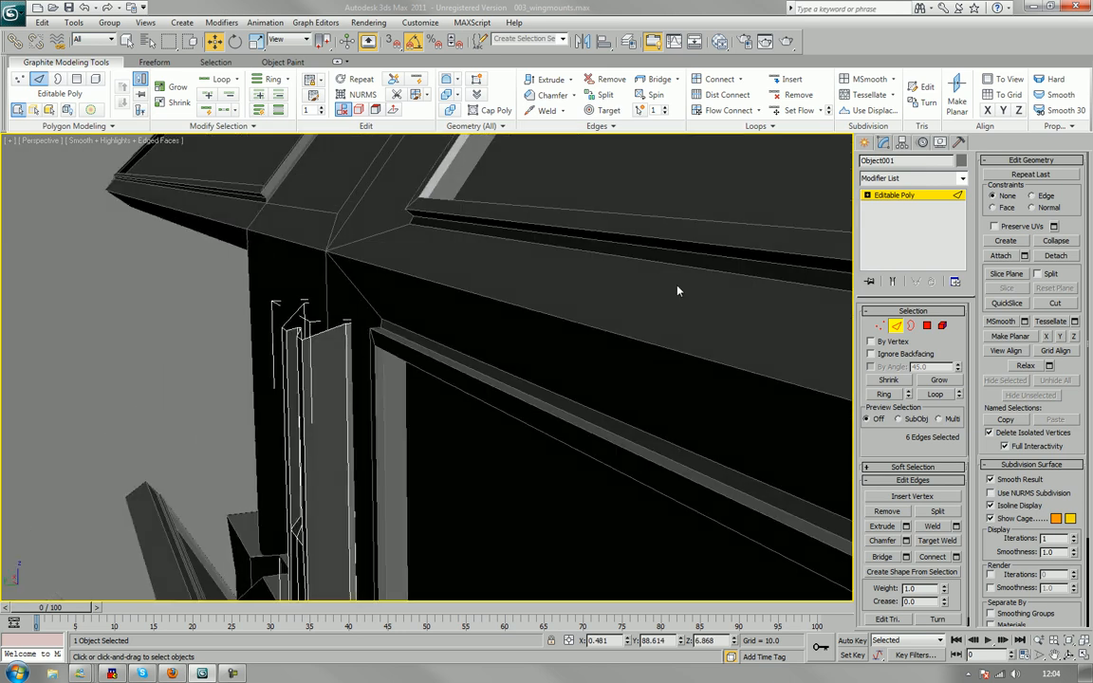
left_click(881, 326)
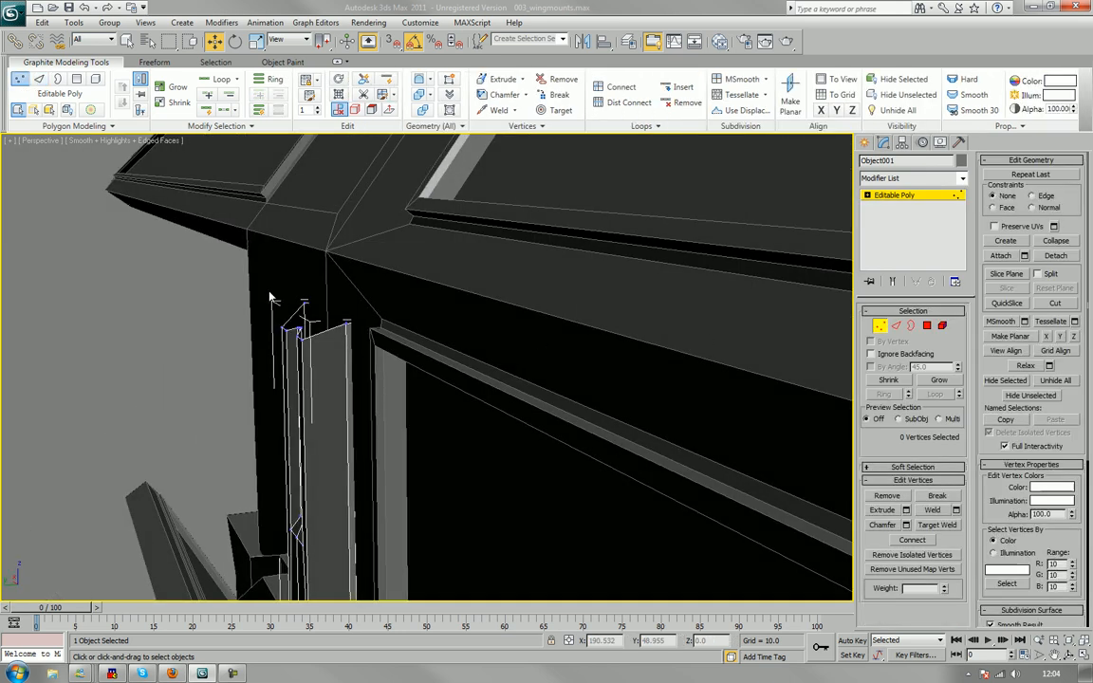
left_click_drag(257, 288, 373, 361)
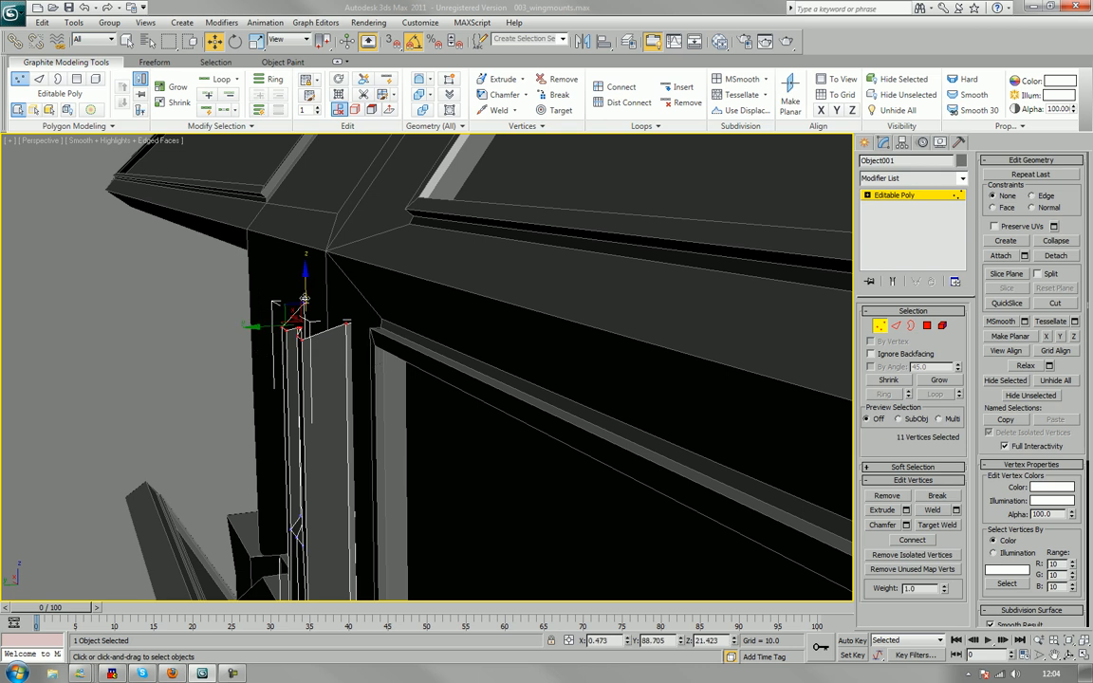
left_click_drag(299, 294, 297, 235)
Raise the seven outer vertices at the strut piece's upper end to about Z 24.87, slanting the end.
middle_click_drag(355, 283, 342, 286, "alt")
scroll(342, 285, "up", 3)
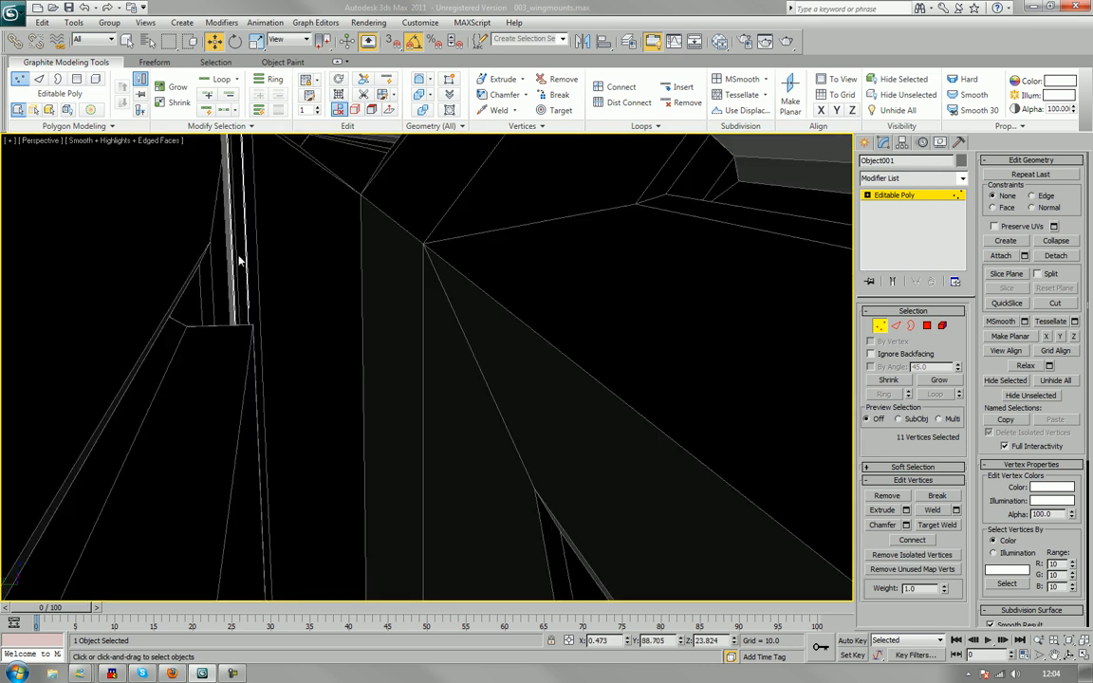
scroll(239, 259, "down", 1)
middle_click_drag(239, 259, 401, 323)
scroll(334, 283, "down", 3)
middle_click_drag(334, 283, 370, 375)
scroll(332, 308, "up", 5)
left_click_drag(232, 226, 328, 296)
left_click_drag(291, 237, 330, 183)
In the left view, lower the protruding upper-end vertices one by one onto the strut piece's slanted edge line.
key("l")
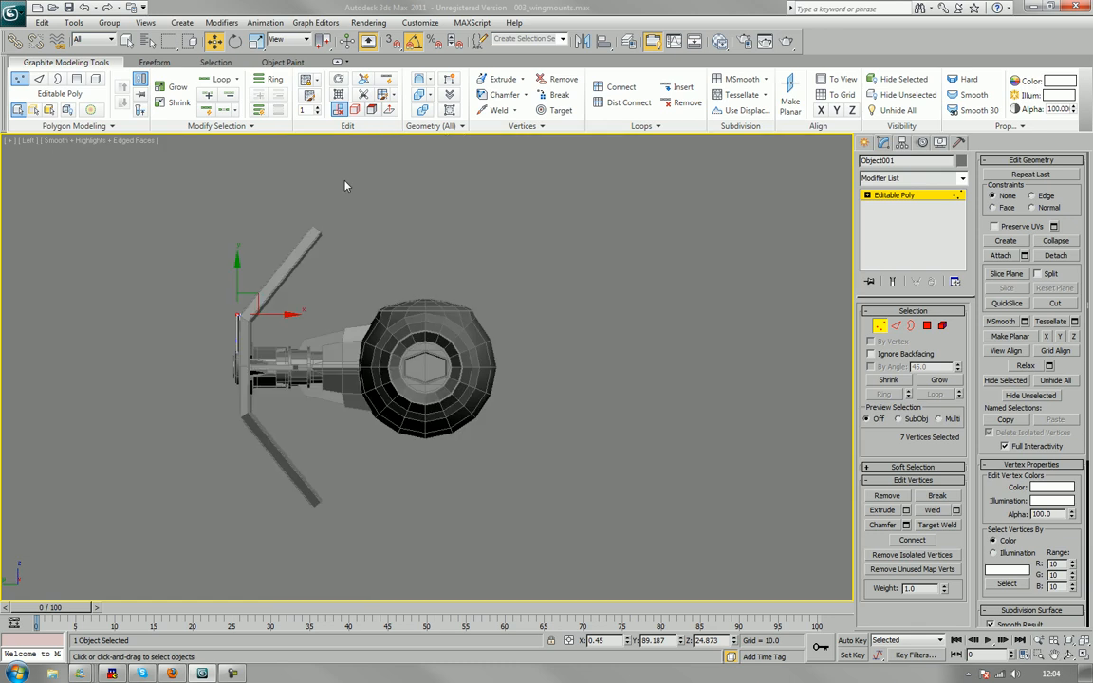
key("z")
middle_click_drag(387, 264, 410, 219)
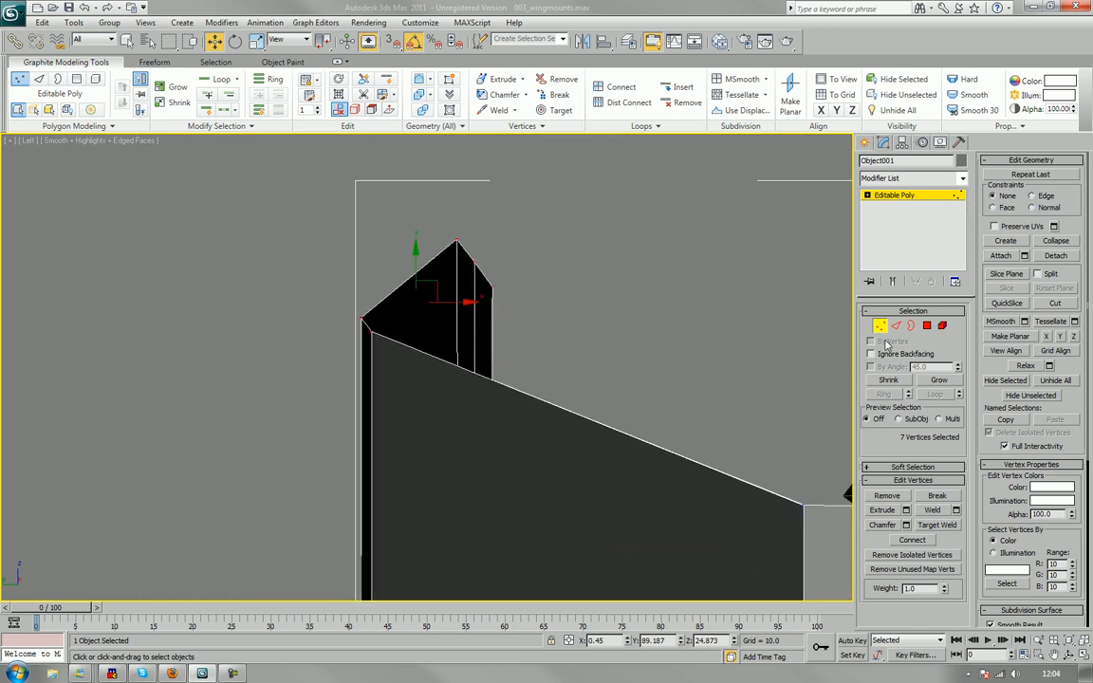
left_click(597, 274)
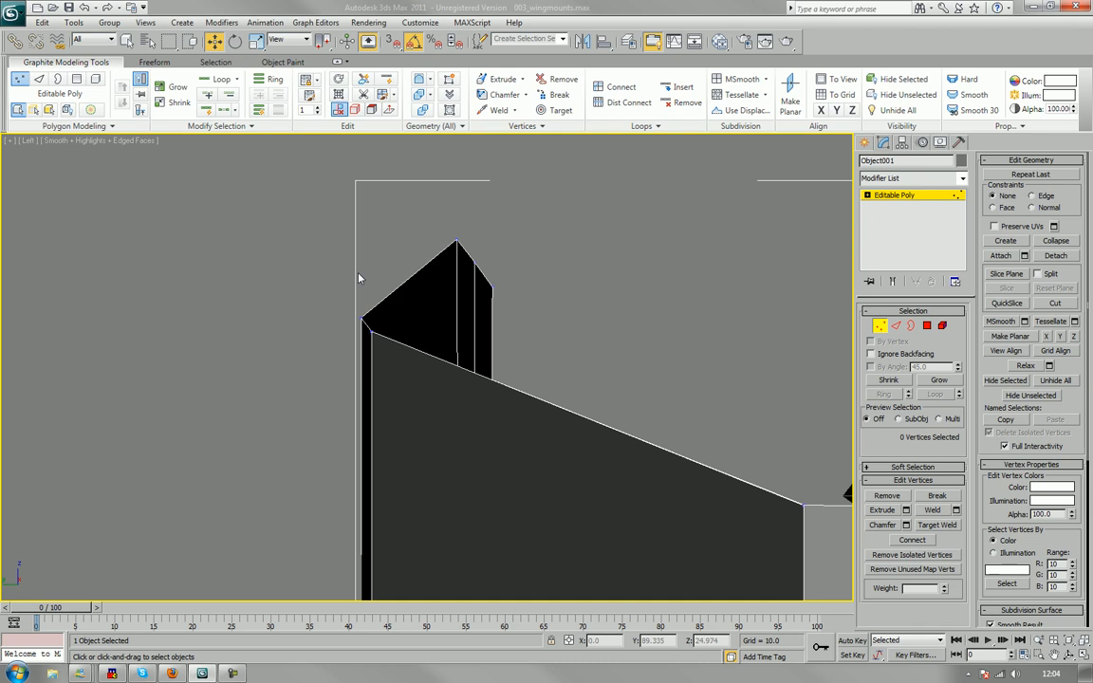
left_click_drag(377, 323, 378, 321)
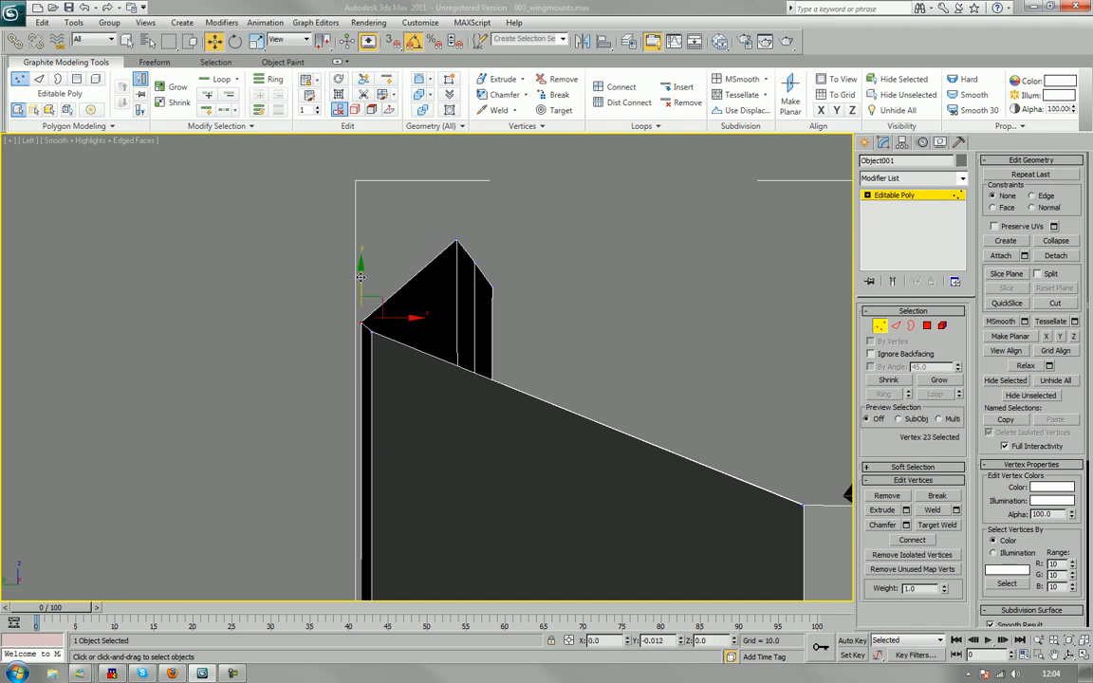
left_click_drag(361, 279, 361, 281)
left_click_drag(443, 230, 473, 263)
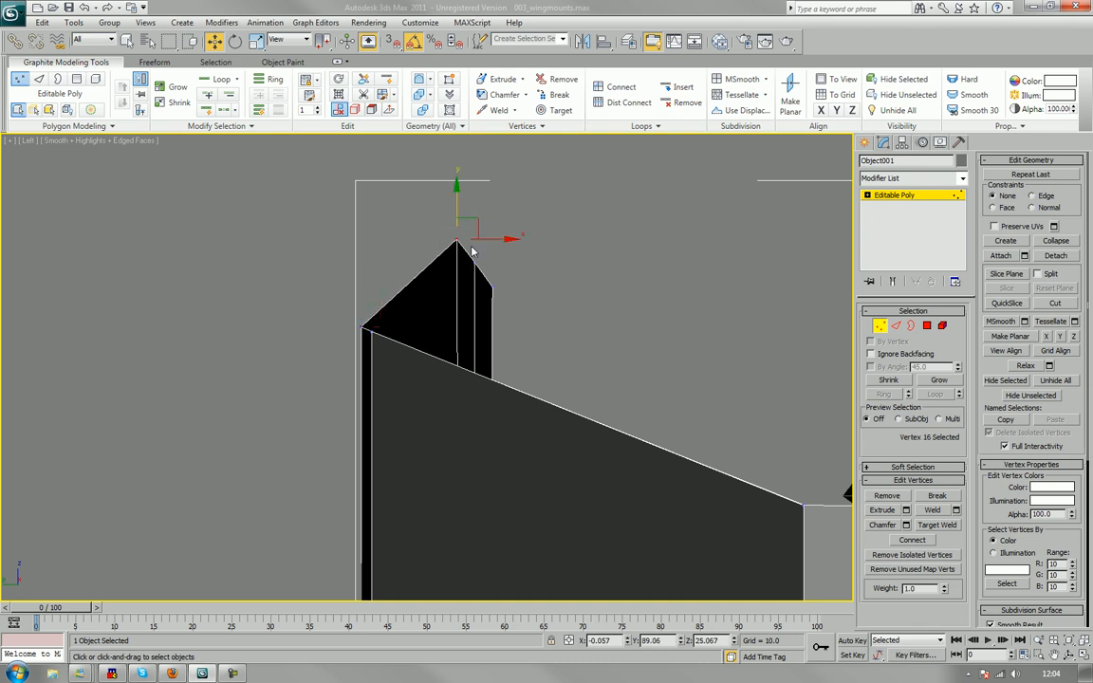
left_click_drag(463, 197, 451, 318)
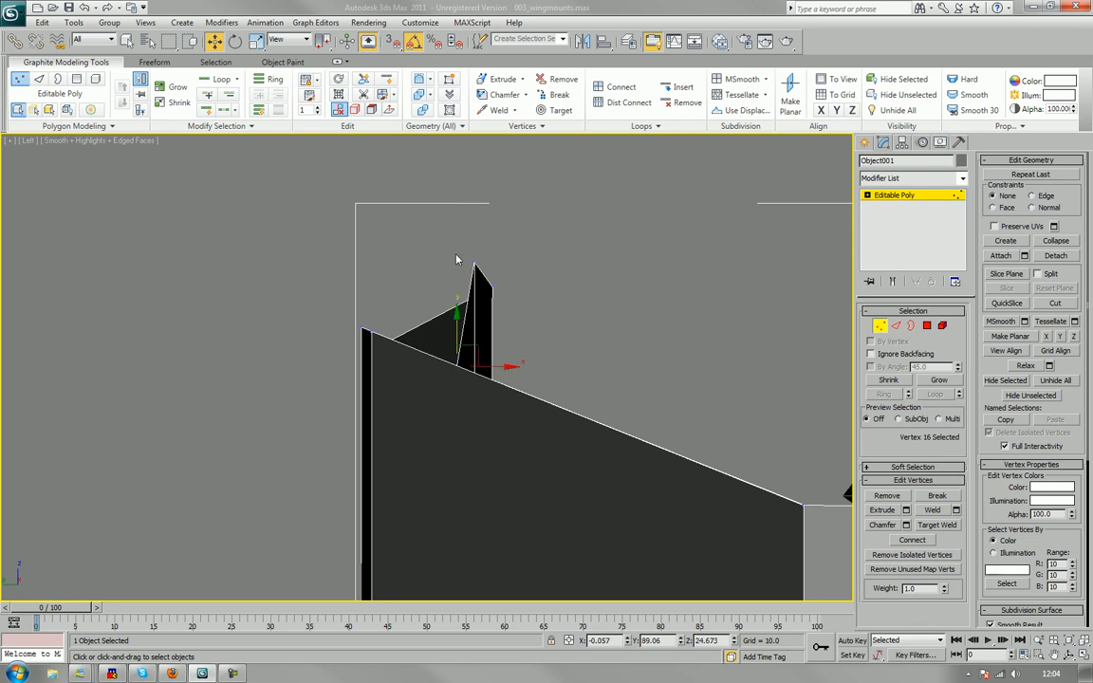
left_click_drag(474, 263, 484, 257)
left_click_drag(478, 215, 476, 321)
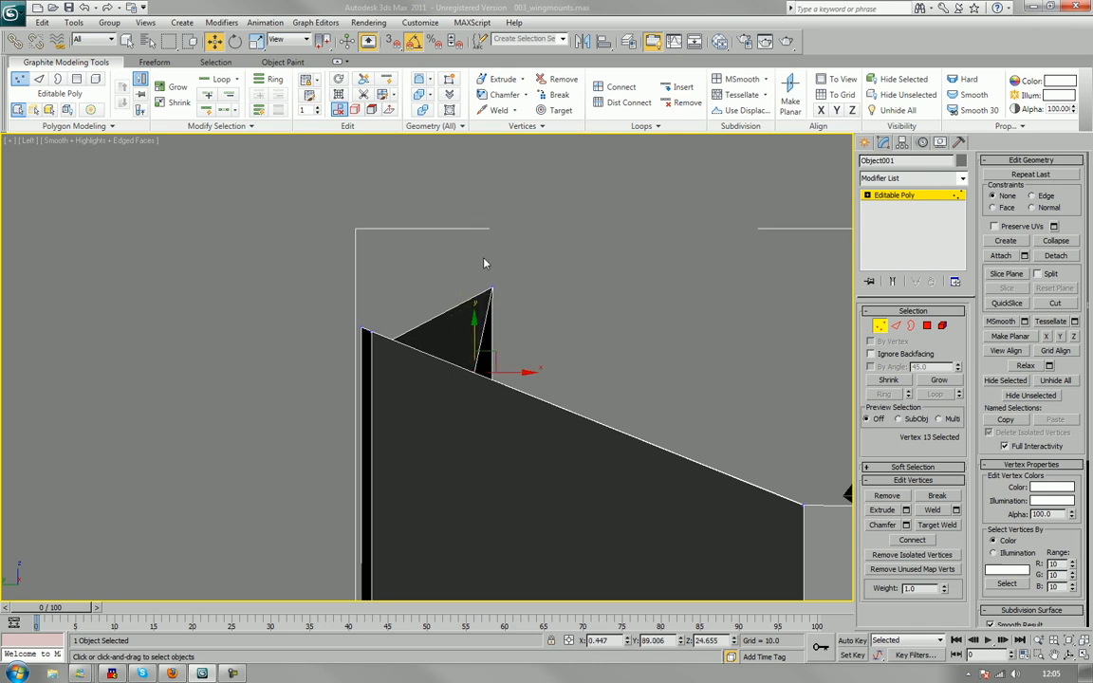
left_click_drag(483, 257, 520, 343)
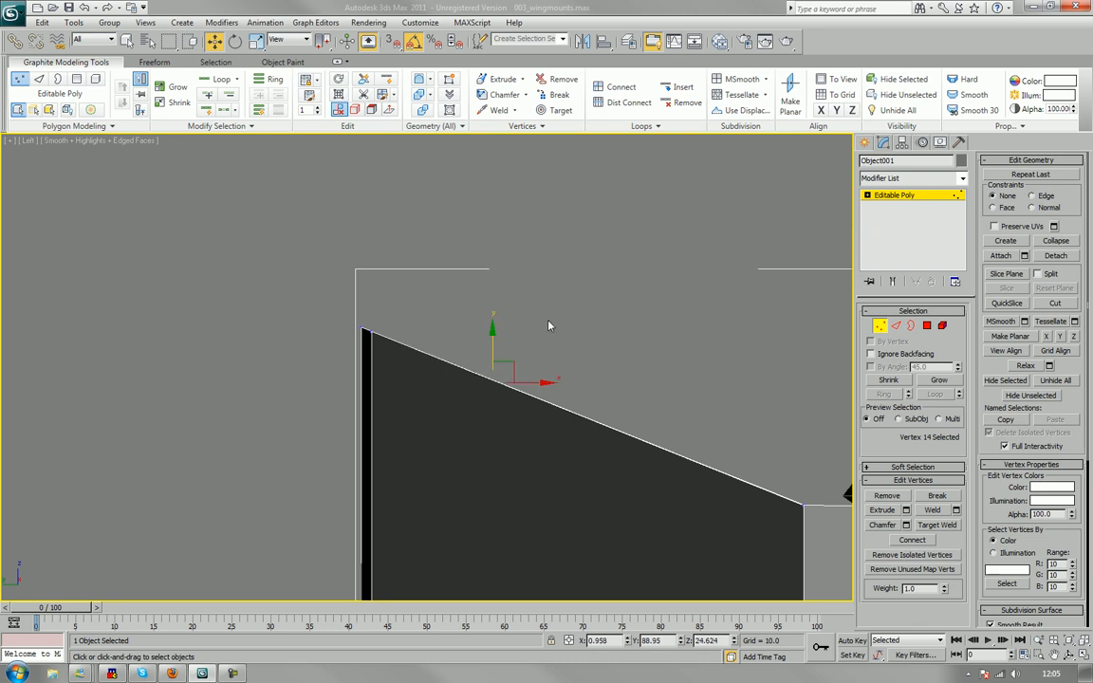
In wireframe, raise the two remaining low vertices onto the slanted edge line and return to the shaded perspective view.
key("F3")
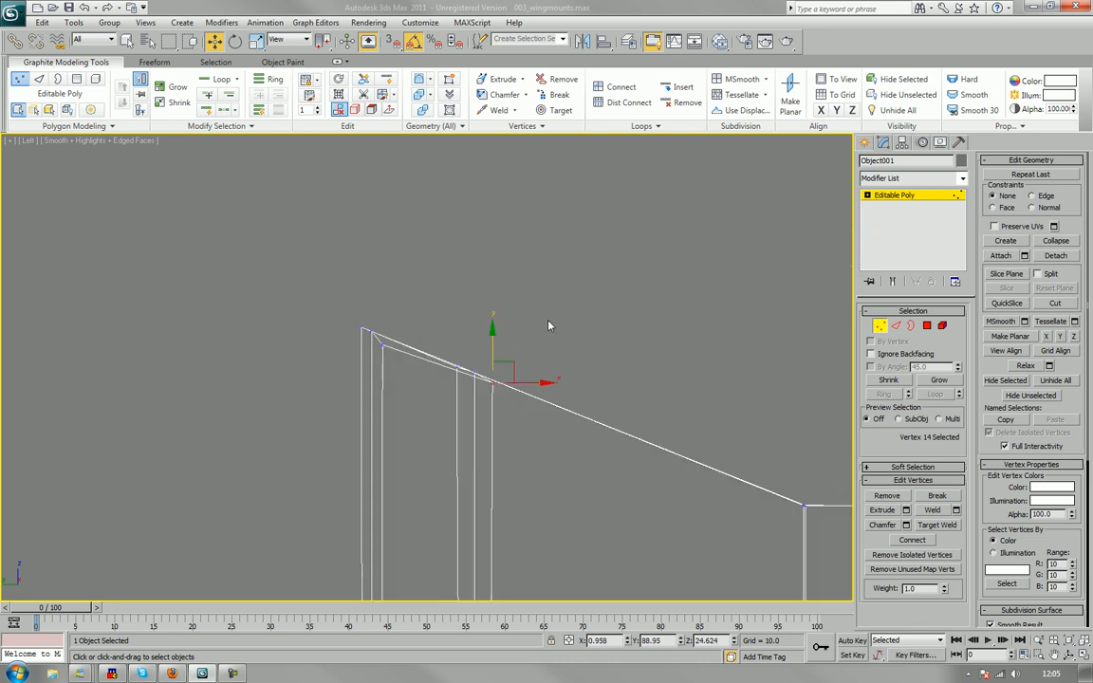
left_click(381, 346)
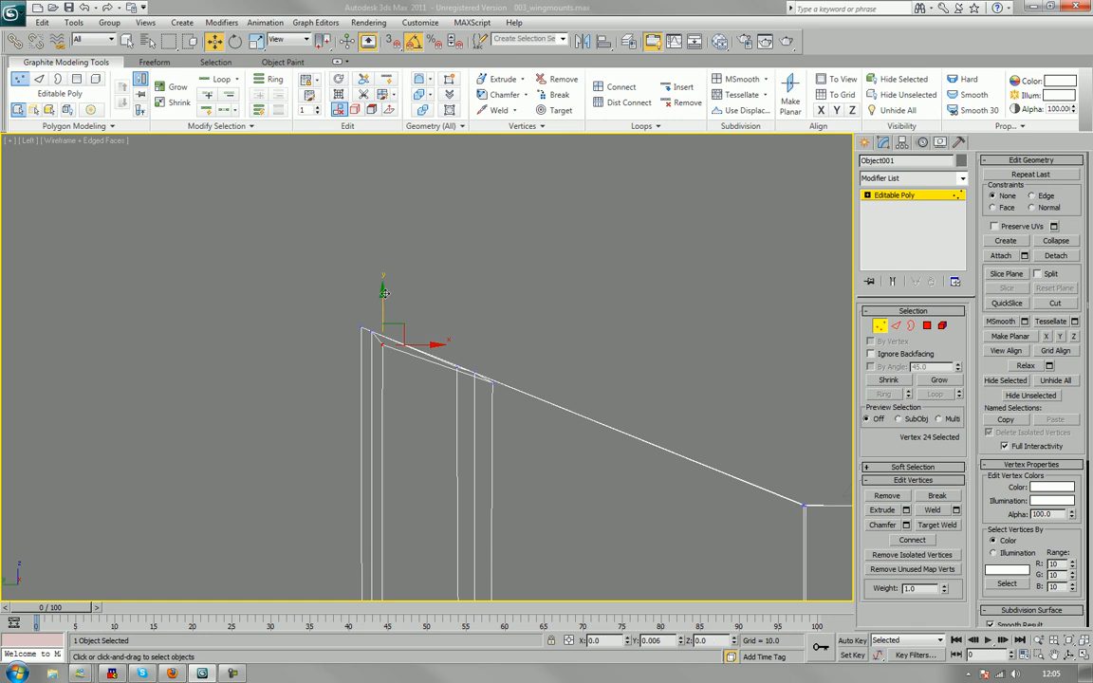
left_click_drag(384, 294, 386, 278)
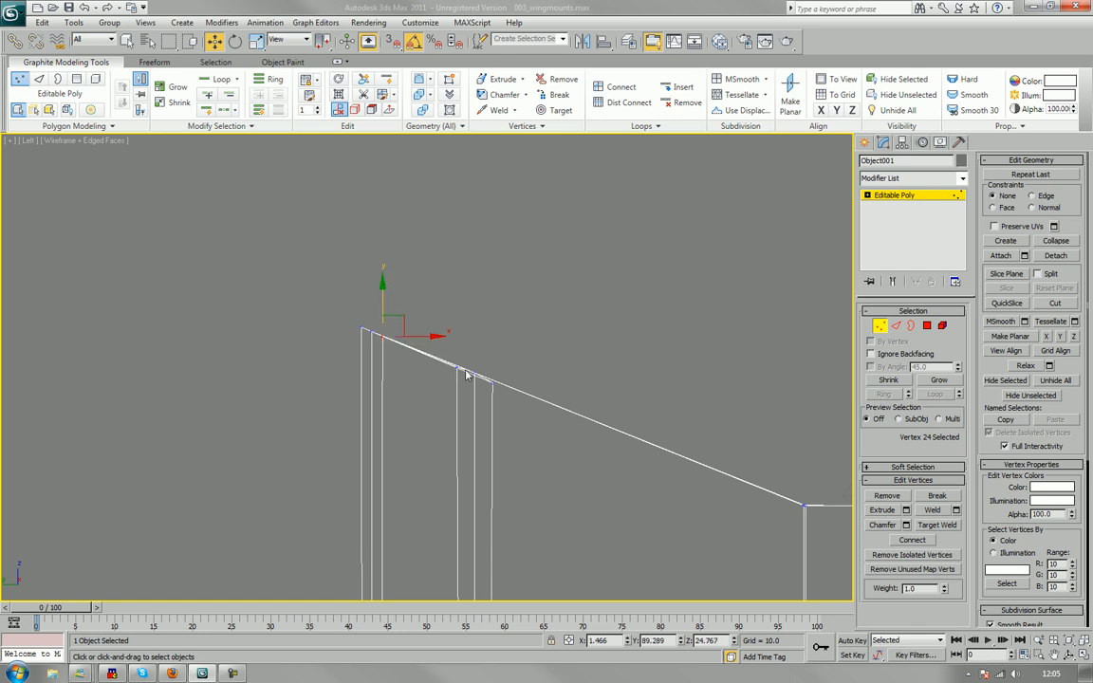
left_click(489, 381)
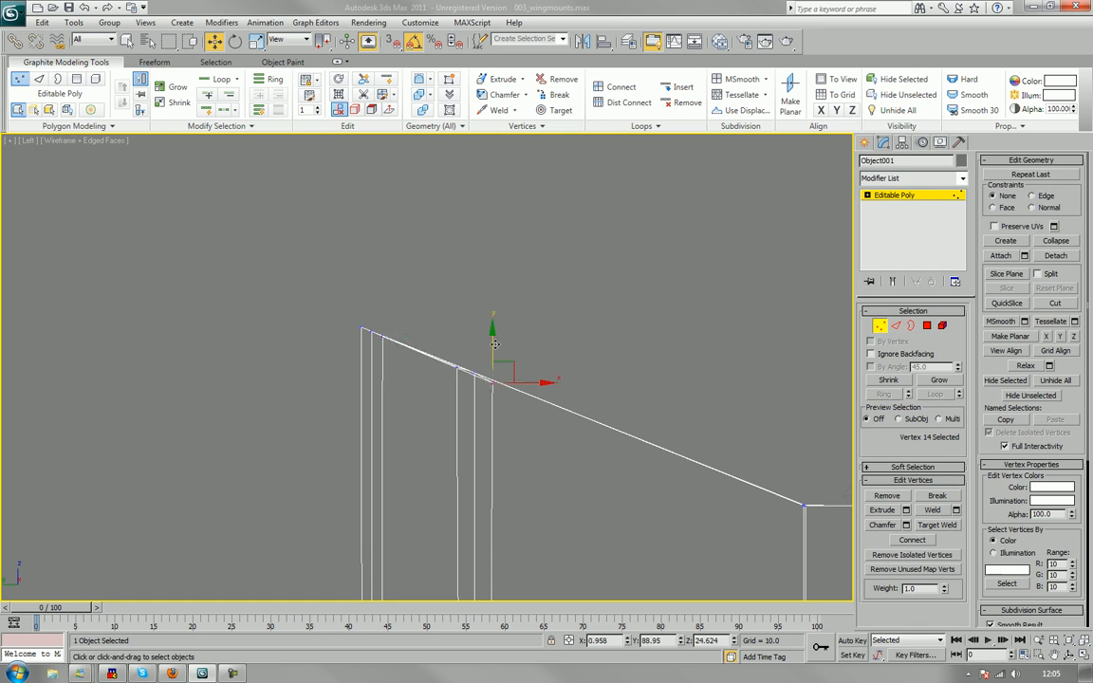
left_click_drag(494, 344, 495, 341)
key("p")
key("F3")
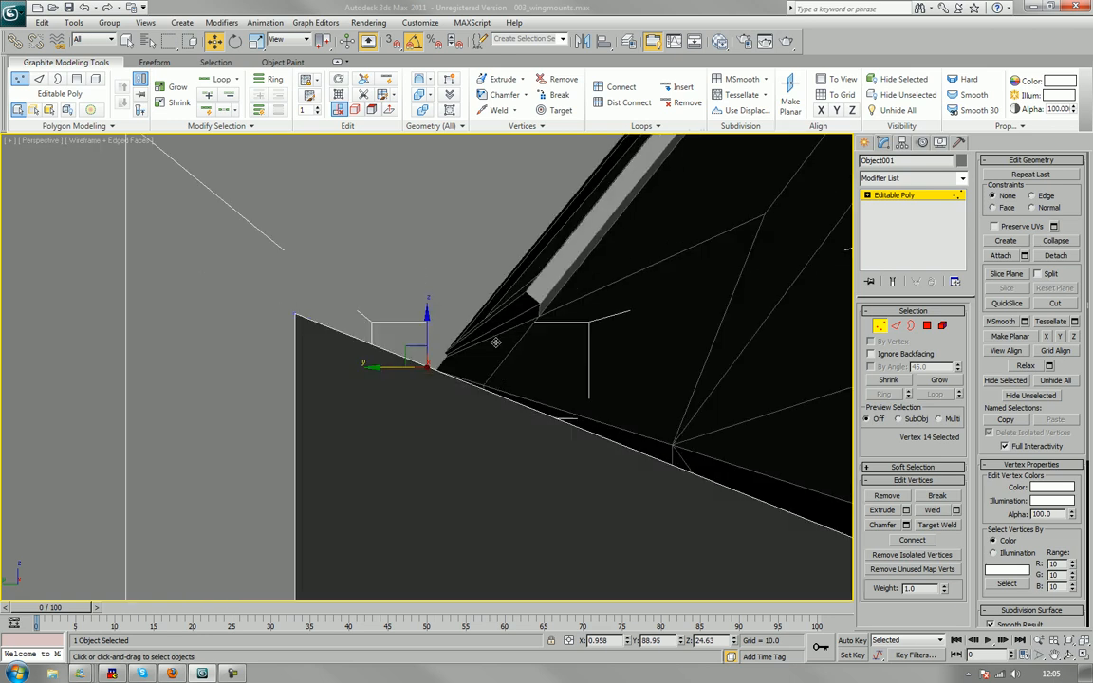
mouse_move(495, 343)
middle_mouse_down("alt")
mouse_move(619, 399)
mouse_move(488, 458)
mouse_move(517, 437)
mouse_move(503, 352)
mouse_move(483, 351)
mouse_move(661, 361)
mouse_move(681, 387)
mouse_move(663, 400)
mouse_move(527, 359)
mouse_move(536, 361)
middle_mouse_up("alt")
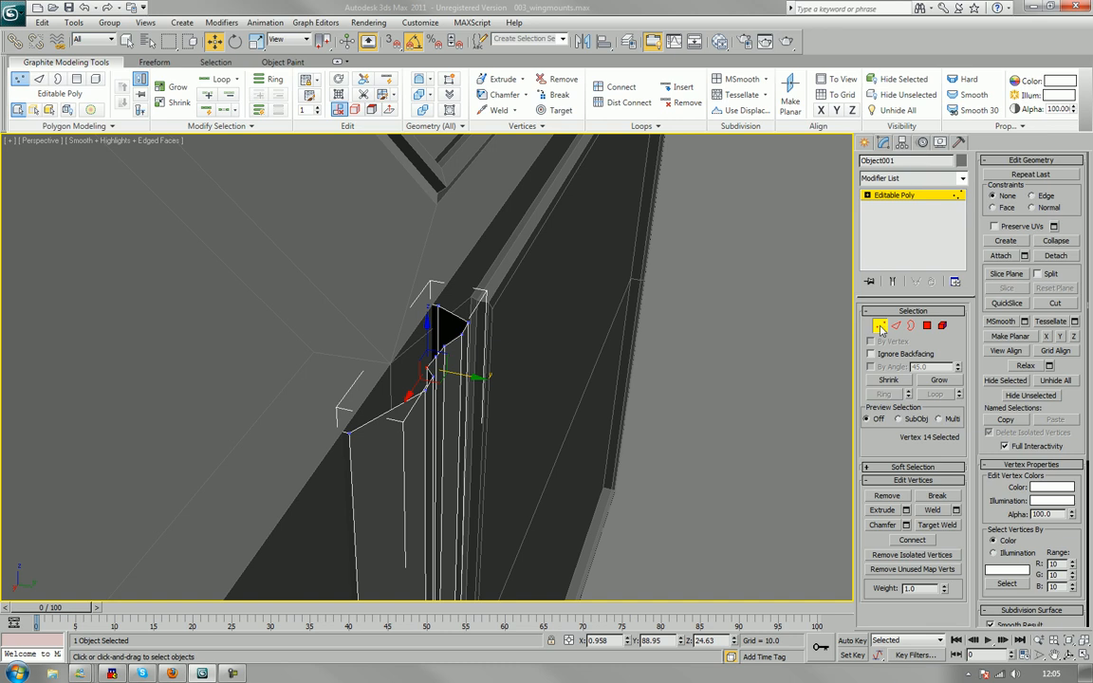
Select all ten open edges around the strut piece's upper end and extrude them up along the wing to about Y 62.13, Z 60.65.
key("2")
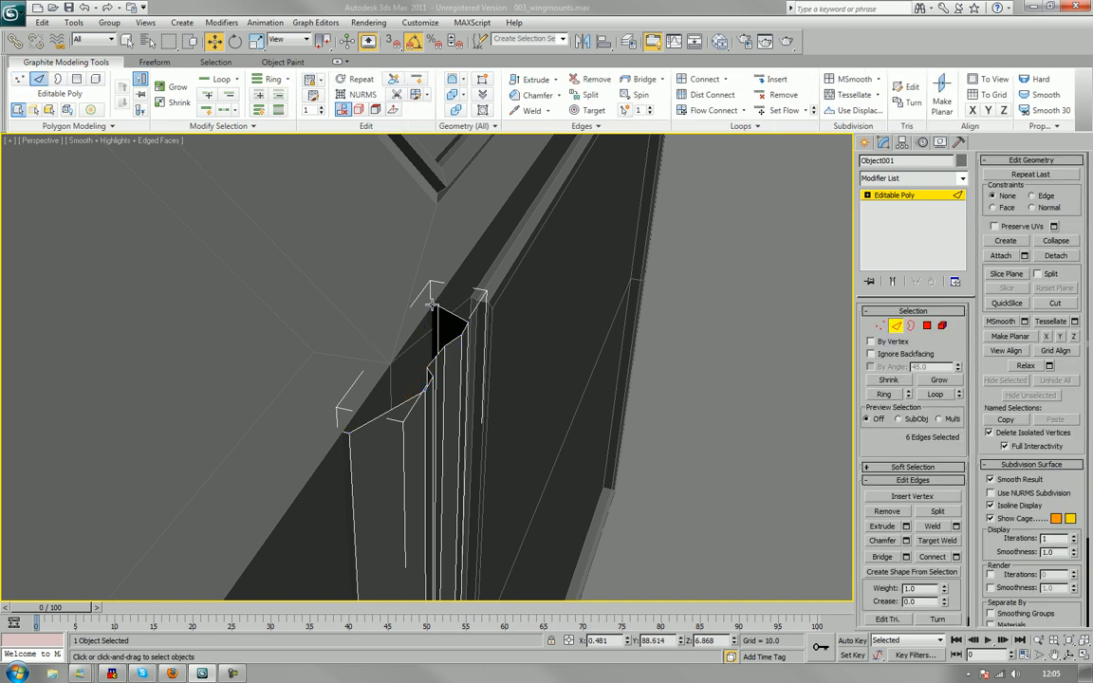
left_click(432, 306)
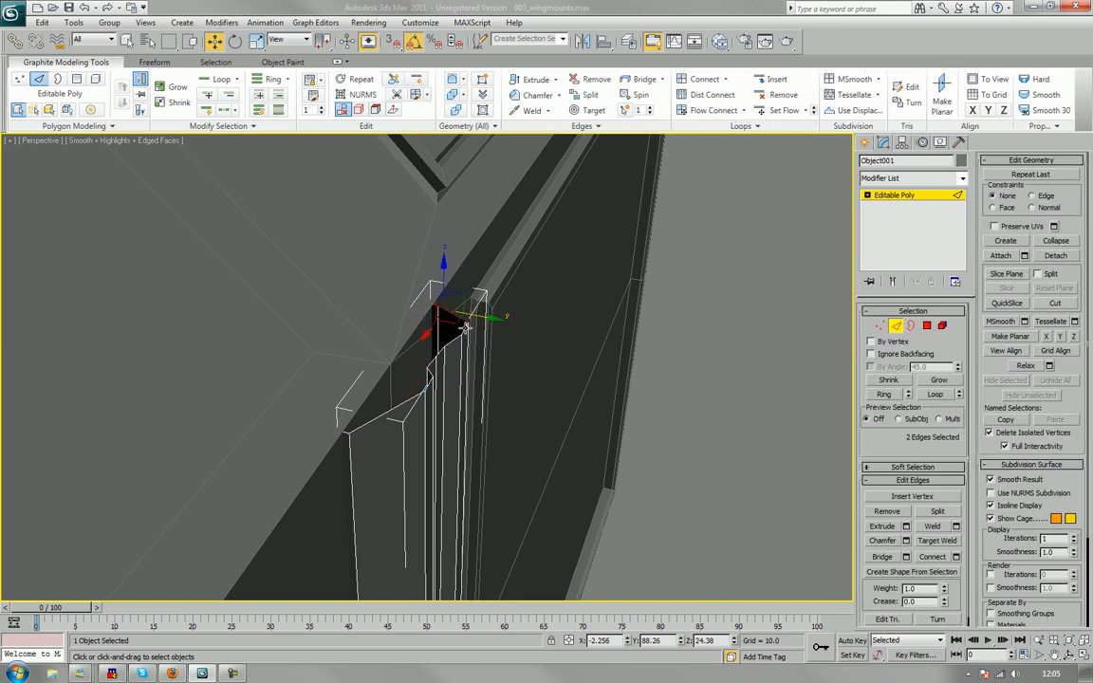
left_click(443, 343, "ctrl")
left_click(451, 343, "ctrl")
middle_click_drag(437, 352, 383, 384, "alt")
left_click(373, 381, "ctrl")
left_click(393, 383, "ctrl")
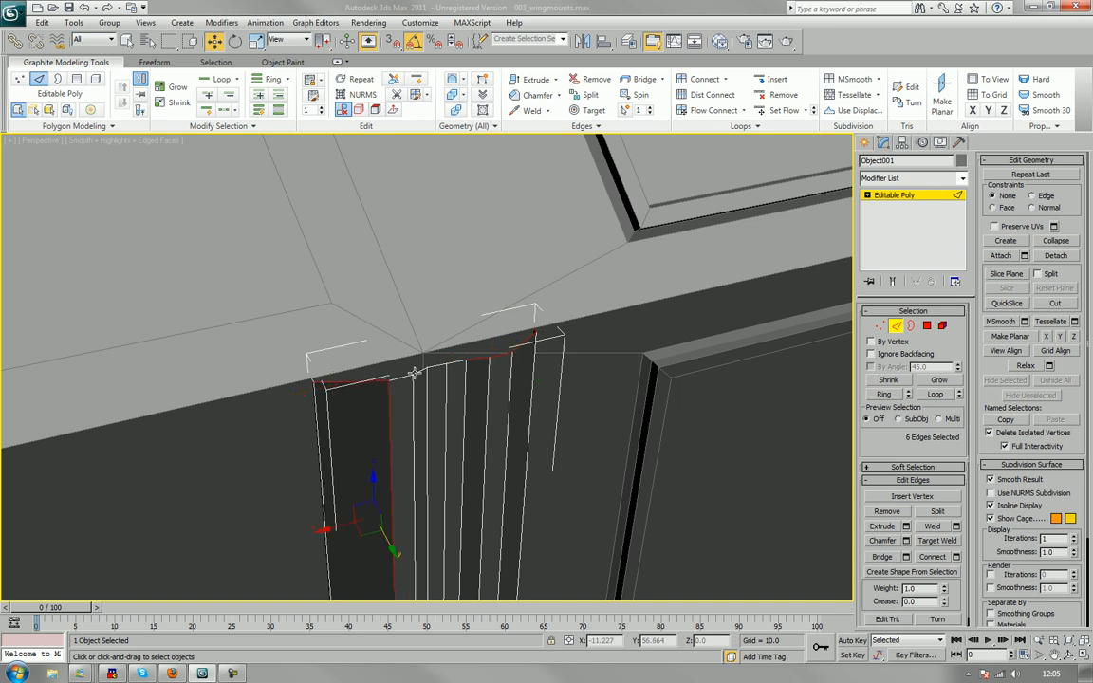
left_click(390, 406, "alt")
left_click(410, 375, "ctrl")
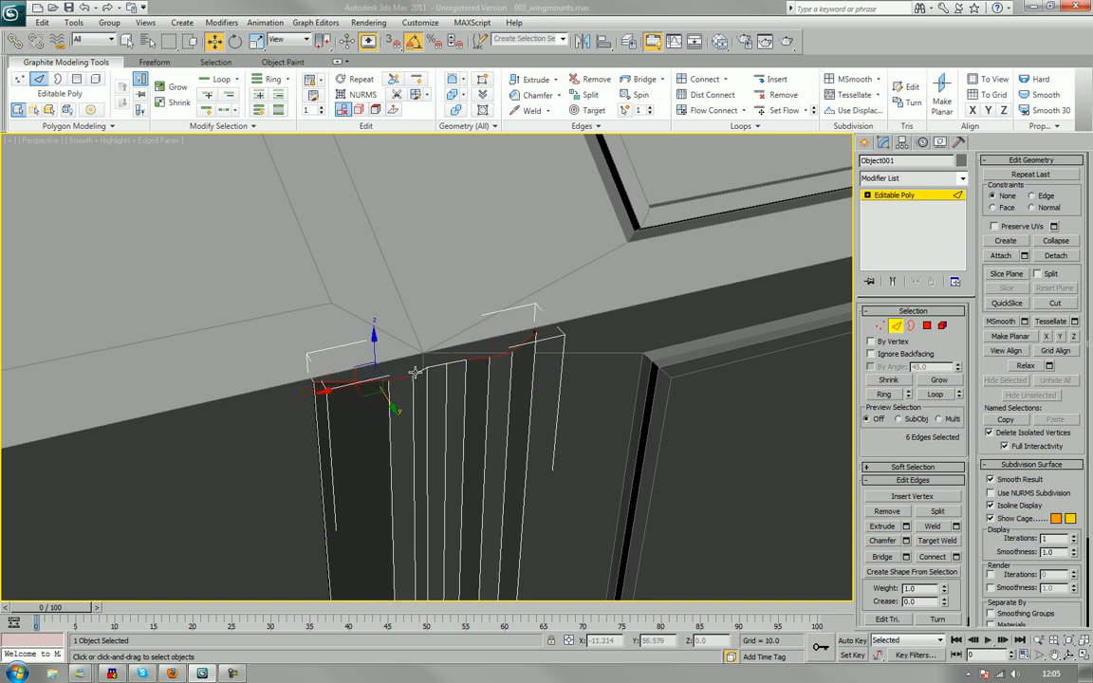
left_click(420, 371, "ctrl")
left_click(435, 368, "ctrl")
left_click(452, 363, "ctrl")
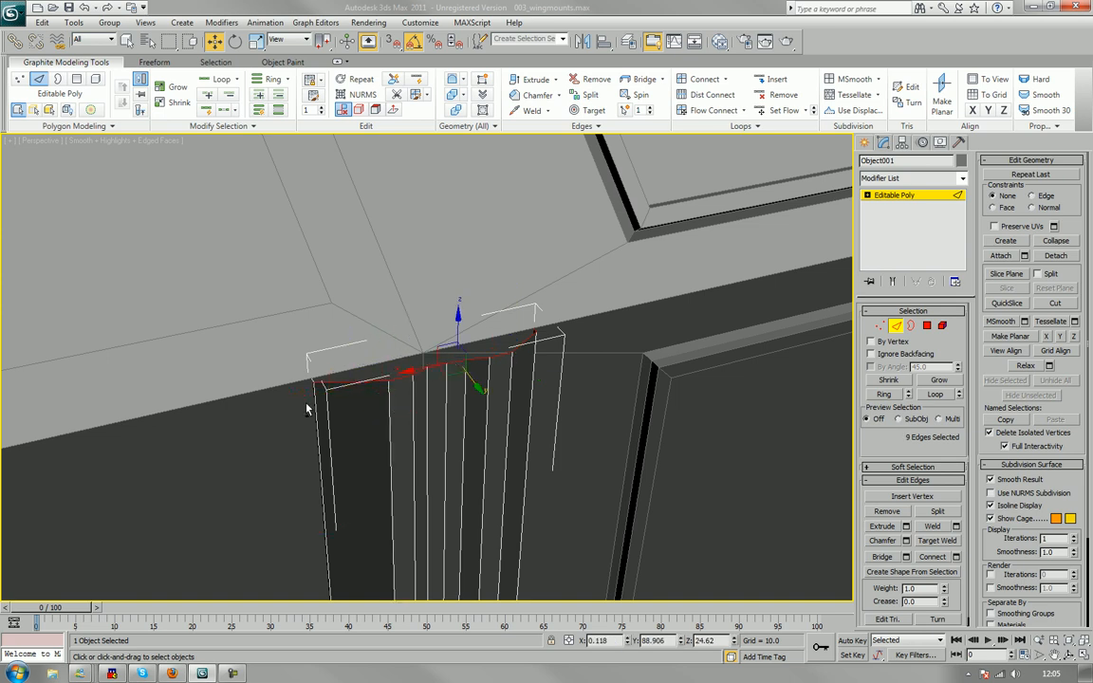
middle_click_drag(308, 410, 354, 406, "alt")
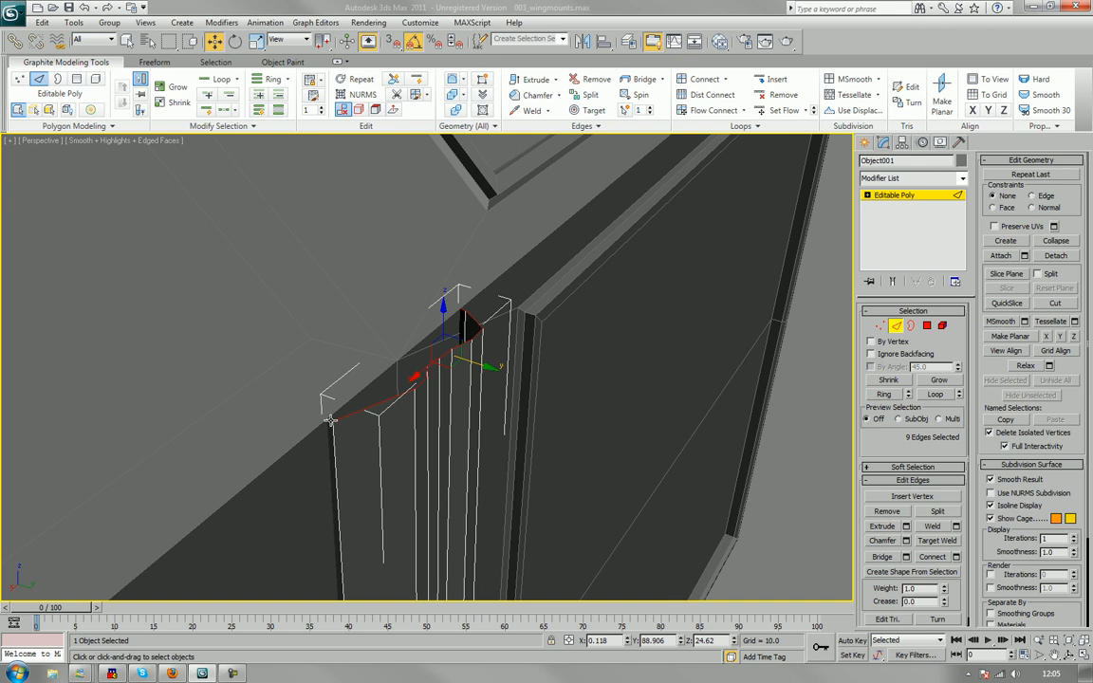
left_click(332, 421, "ctrl")
key("alt")
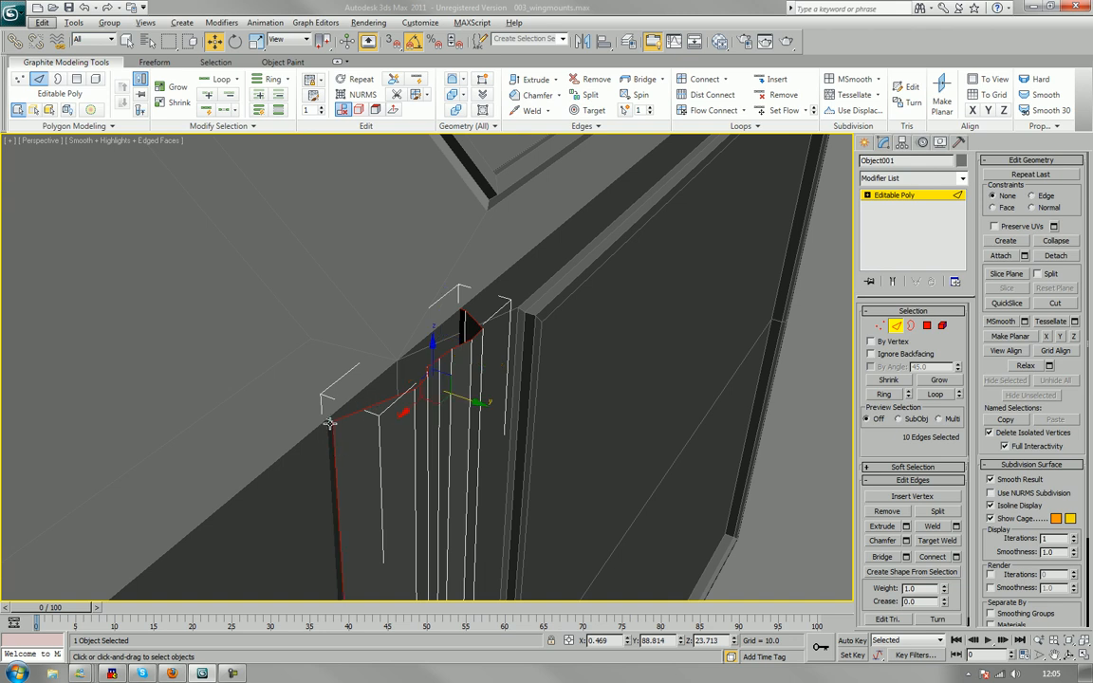
left_click(330, 421, "ctrl")
left_click(334, 438, "alt")
scroll(354, 439, "down", 5)
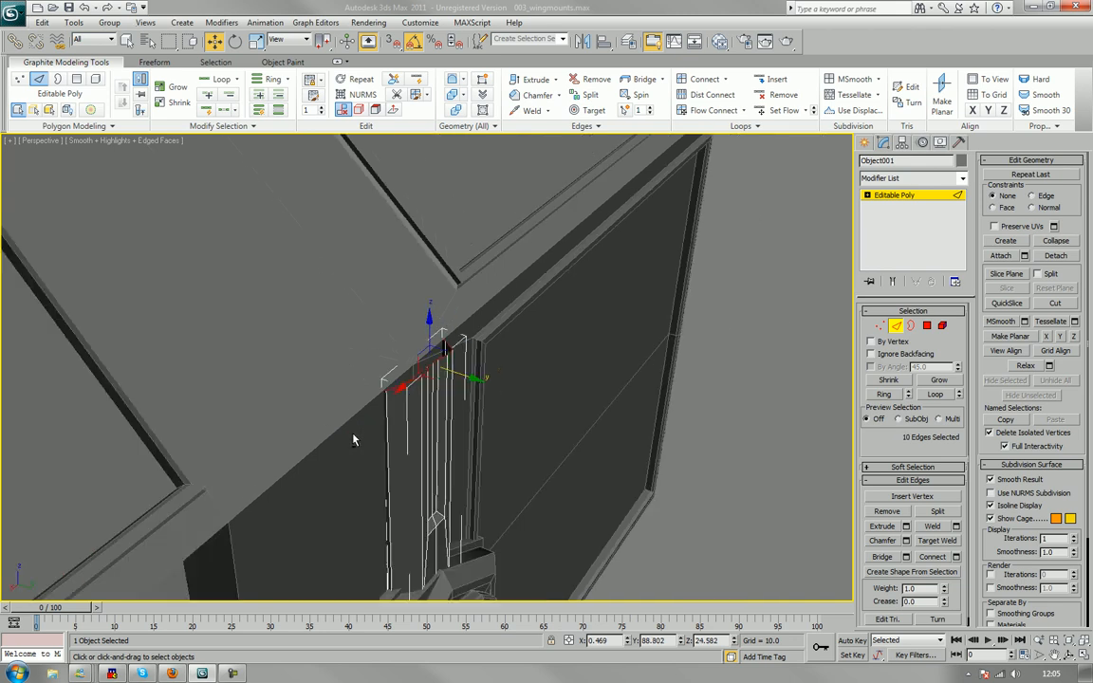
middle_click_drag(483, 376, 220, 426, "alt")
scroll(403, 344, "up", 5)
scroll(220, 425, "down", 5)
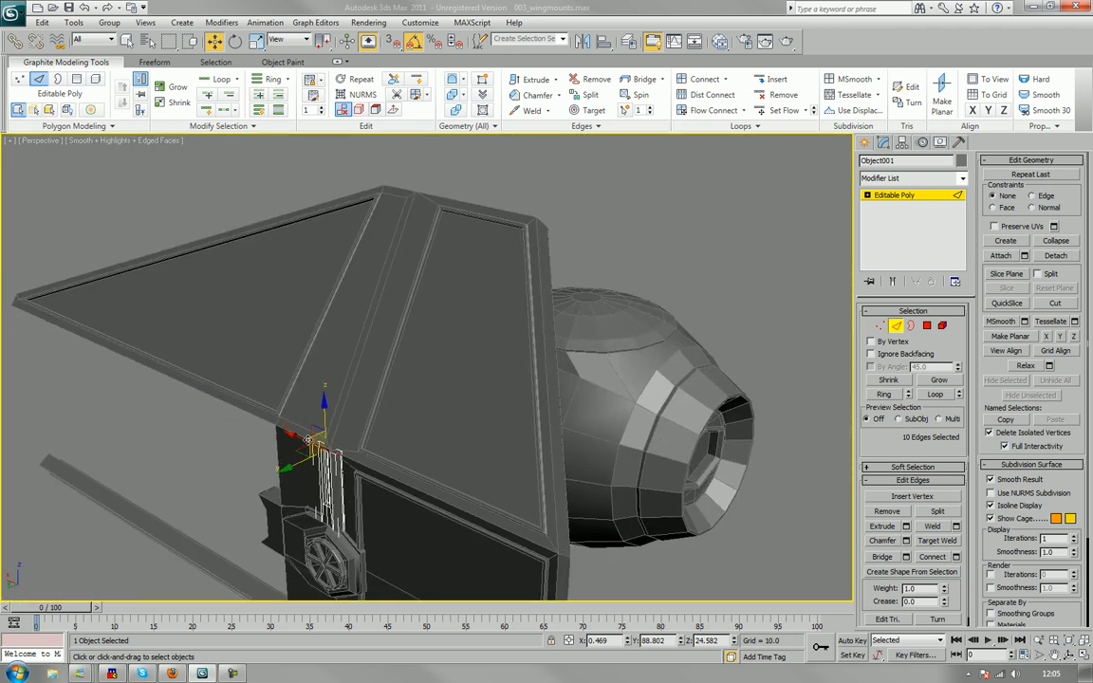
left_click_drag(298, 391, 403, 227)
middle_click_drag(384, 265, 465, 277, "alt")
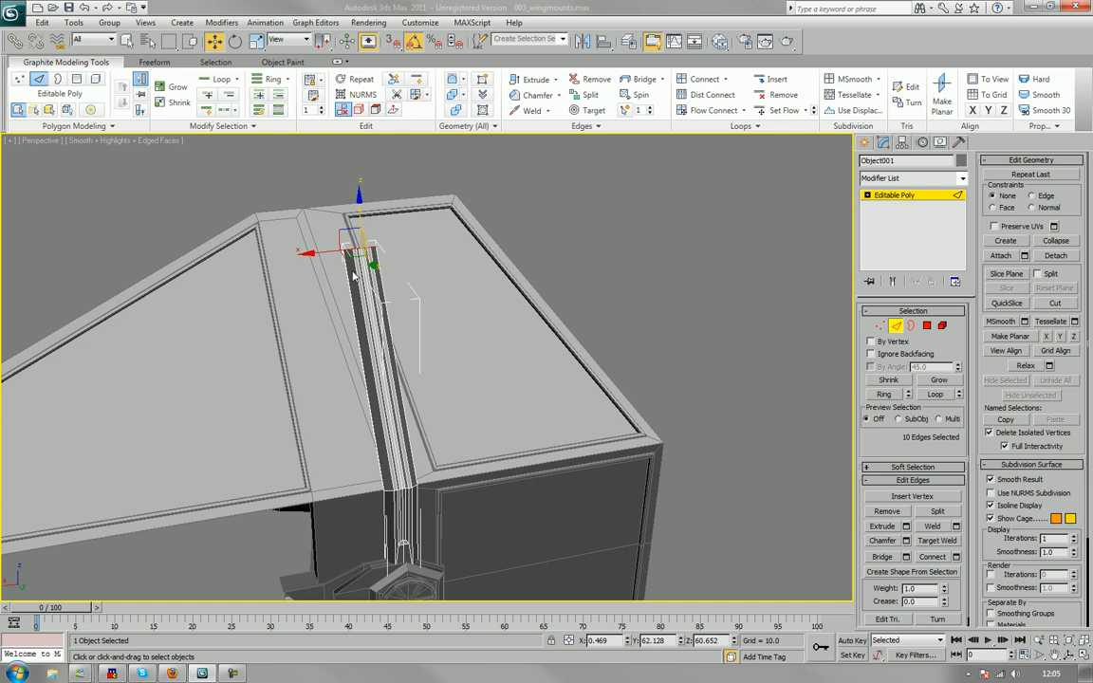
Slide the extruded end edges sideways and into line with the wing's slope, at about X 7.33, Y 60.93, Z 59.26.
left_click_drag(330, 252, 292, 258)
middle_click_drag(493, 277, 295, 569, "alt")
scroll(449, 234, "up", 4)
left_click_drag(389, 272, 392, 283)
Examine from several sides how the extended strut's upper end sits against the wing's surface and frame.
scroll(438, 294, "up", 3)
middle_click_drag(439, 297, 416, 325, "alt")
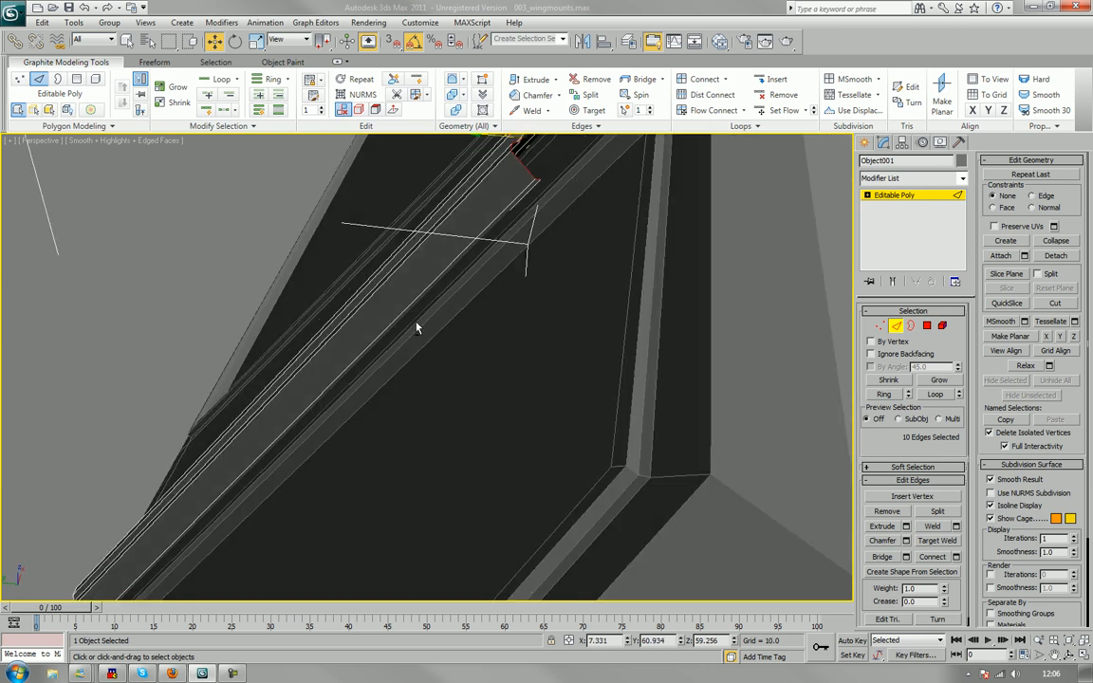
middle_click_drag(472, 237, 395, 479)
scroll(427, 484, "up", 3)
middle_click_drag(462, 411, 449, 383, "alt")
middle_click_drag(336, 332, 588, 412)
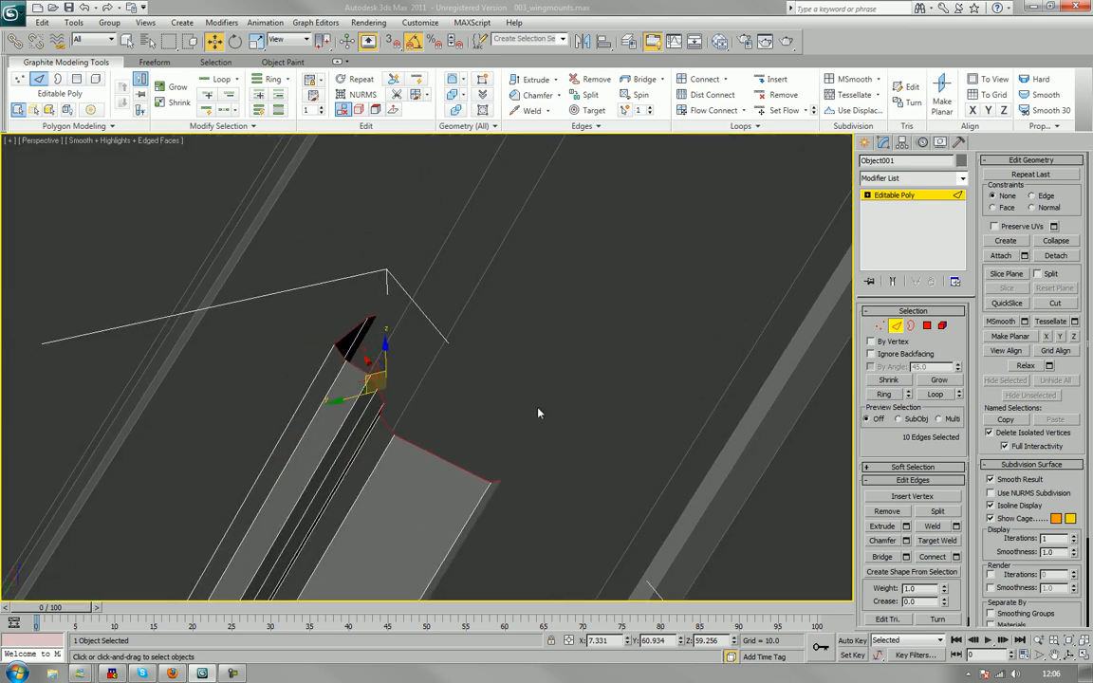
scroll(539, 412, "up", 1)
middle_click_drag(371, 473, 592, 310)
scroll(592, 304, "down", 2)
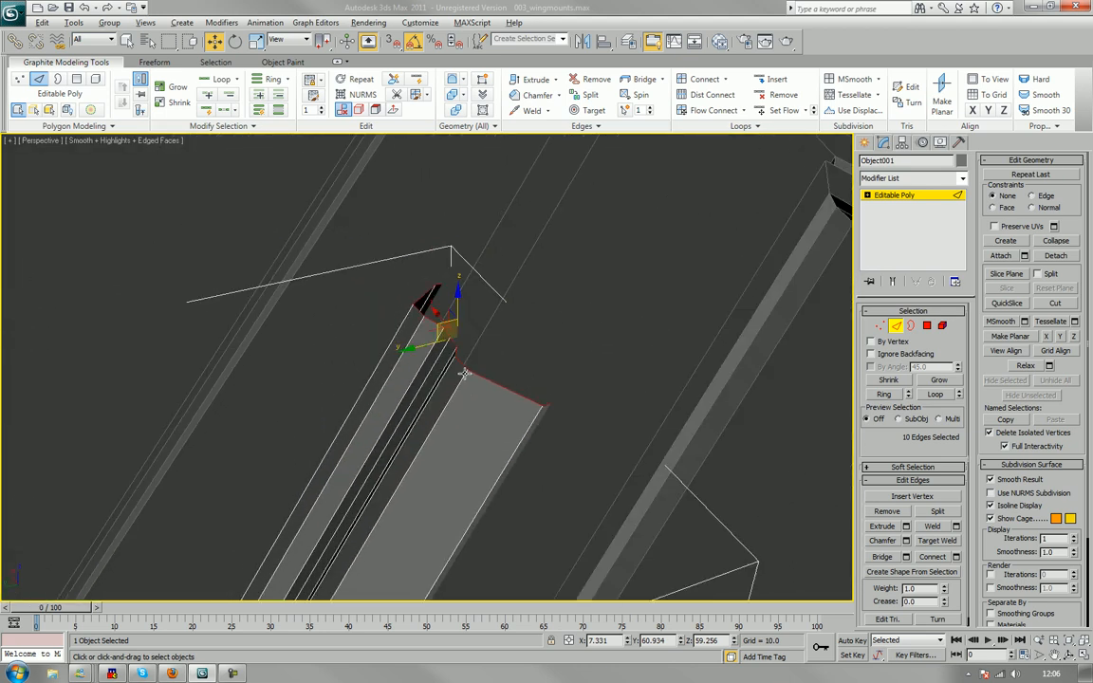
middle_click_drag(465, 373, 537, 349, "alt")
middle_click_drag(229, 457, 759, 155)
middle_click_drag(613, 305, 641, 256, "alt")
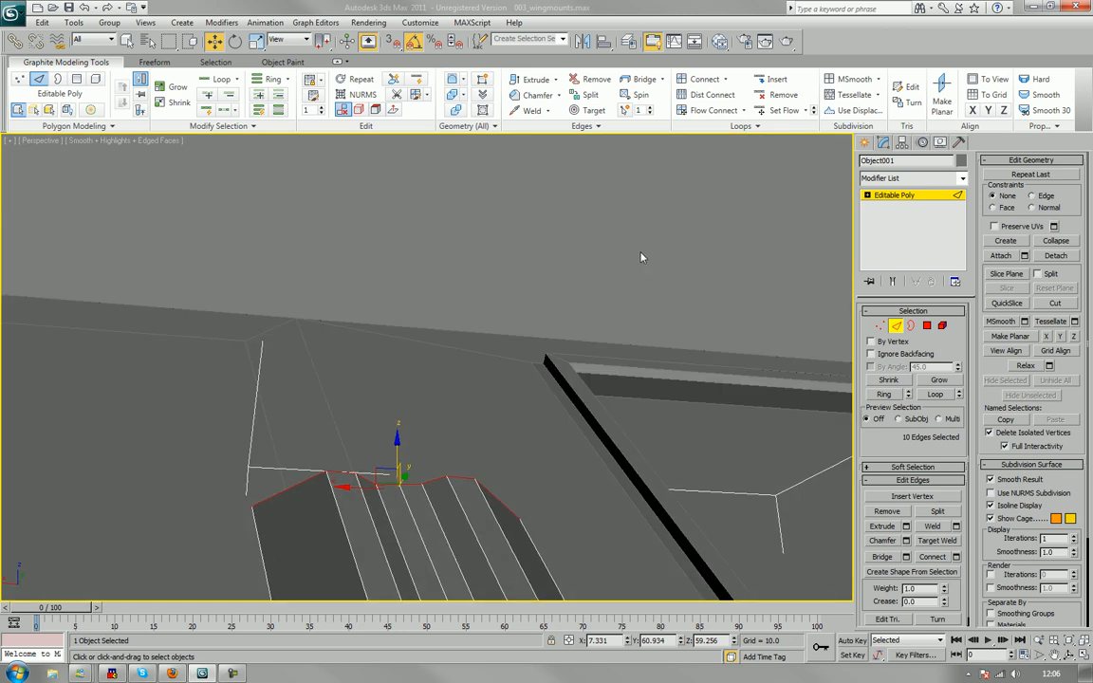
middle_click_drag(439, 423, 479, 360, "alt")
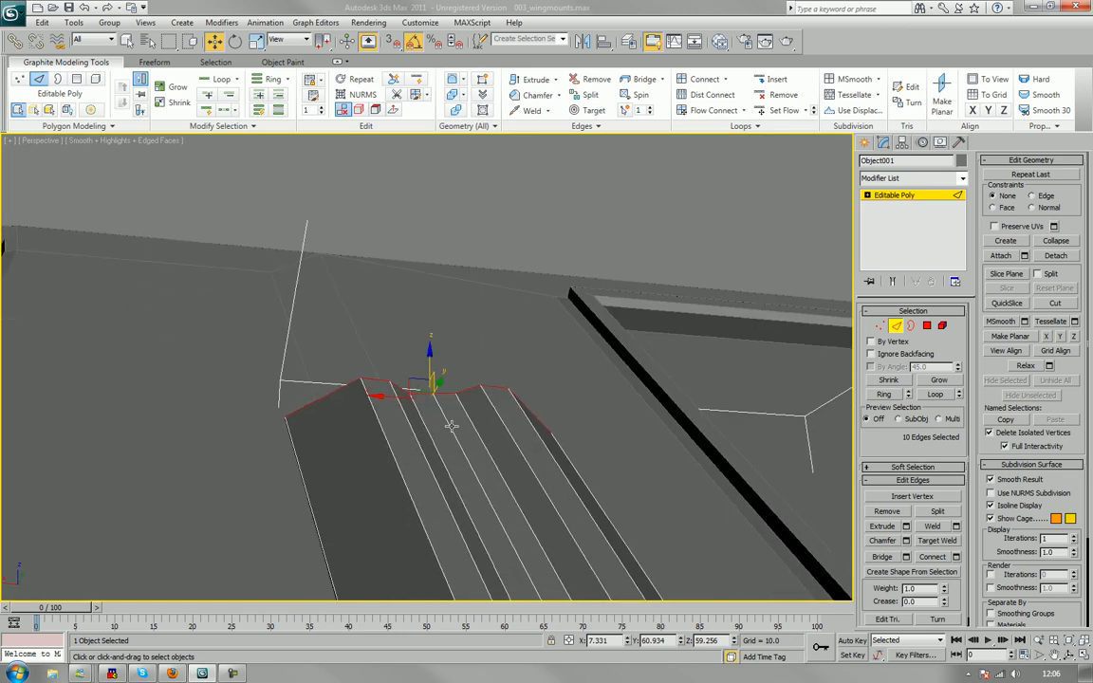
Bridge the two opposite slanted edges across the groove in the strut's extended upper end.
left_click(467, 389)
middle_click_drag(467, 389, 439, 395, "alt")
left_click(490, 363, "ctrl")
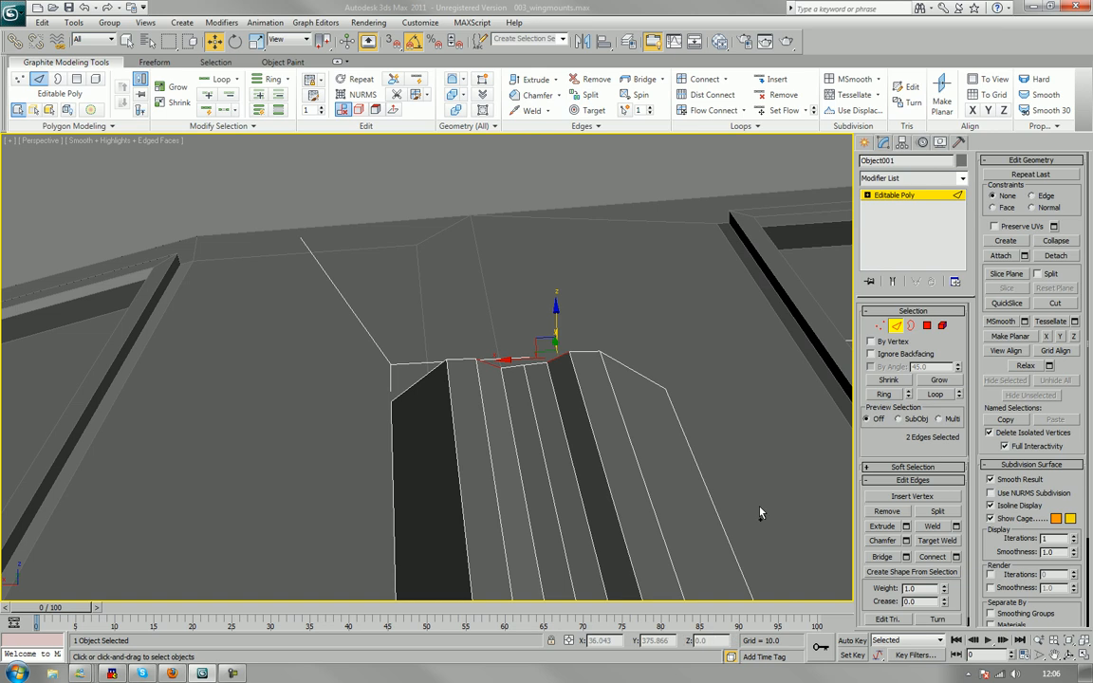
left_click(883, 557)
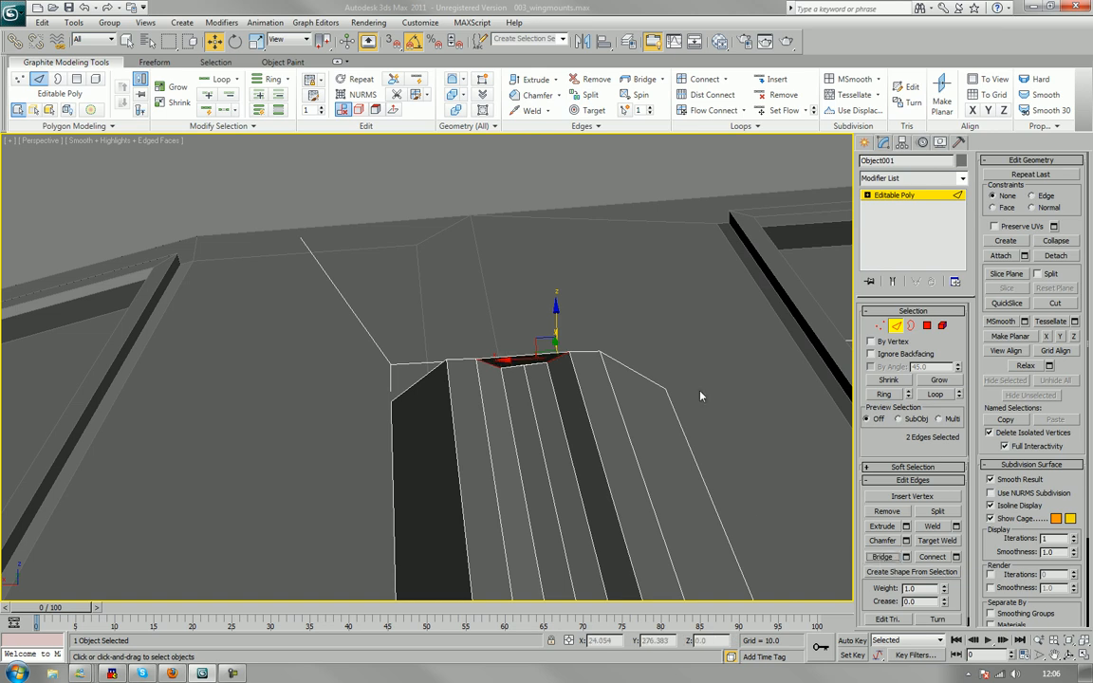
Select the ring from the bridge face's outer edge and connect it with one new edge across the middle.
left_click(550, 334)
left_click(520, 358)
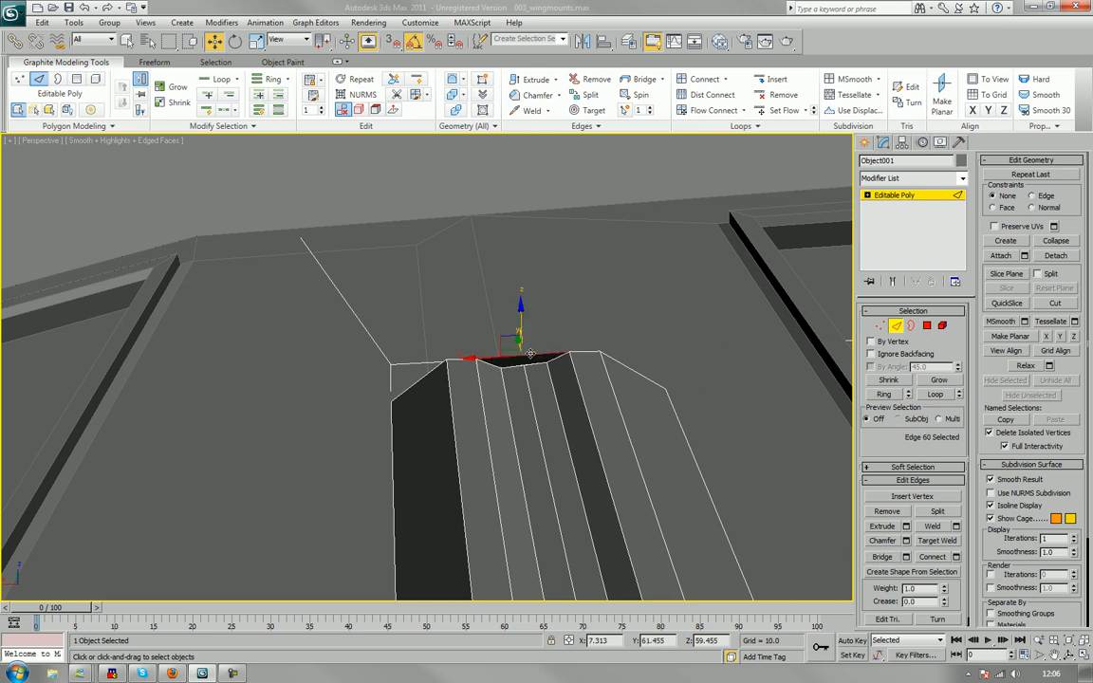
left_click(884, 393)
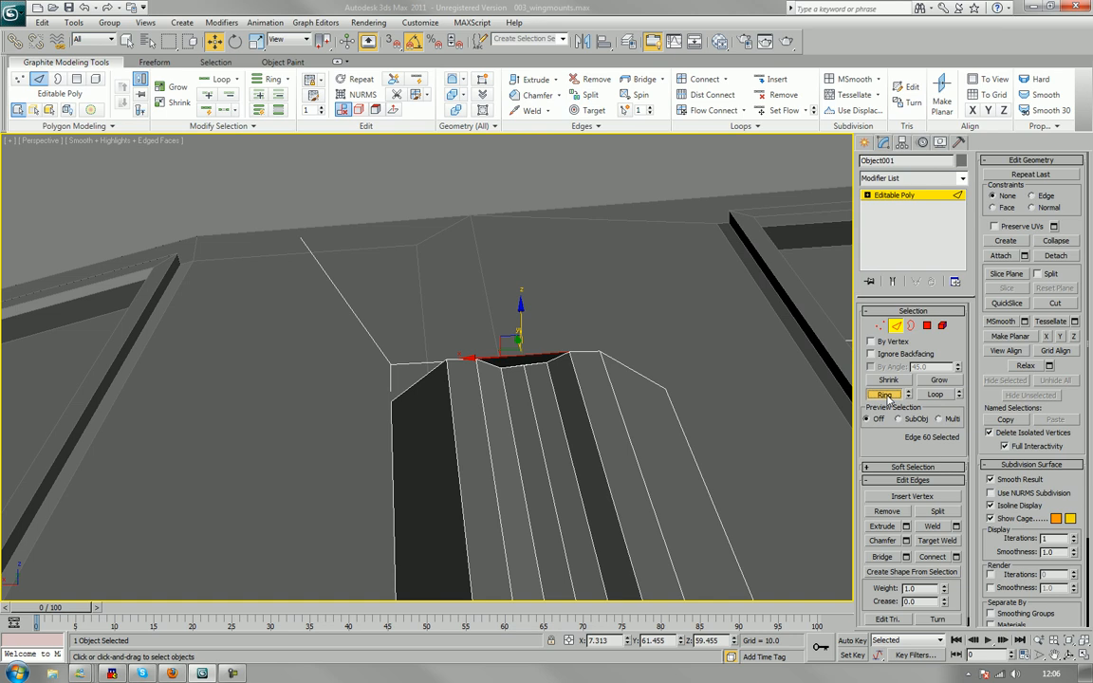
left_click(934, 559)
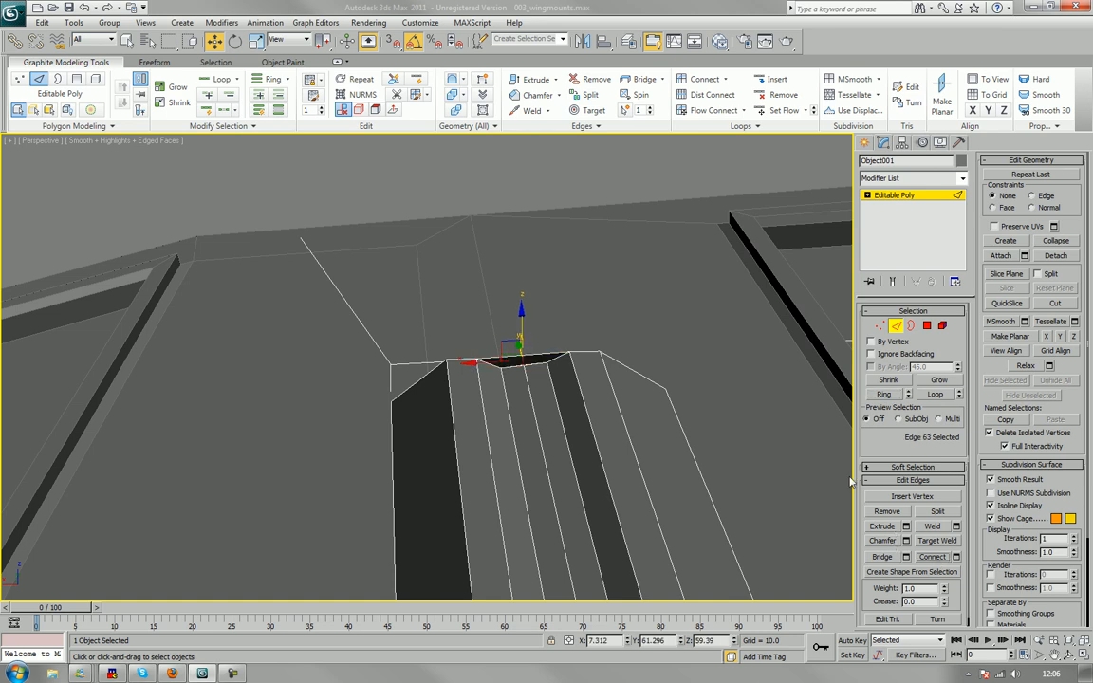
In see-through display, target weld the new edge's lower vertex onto the adjacent middle vertex of the groove, then restore the solid display.
key("z")
middle_click_drag(680, 464, 673, 448, "alt")
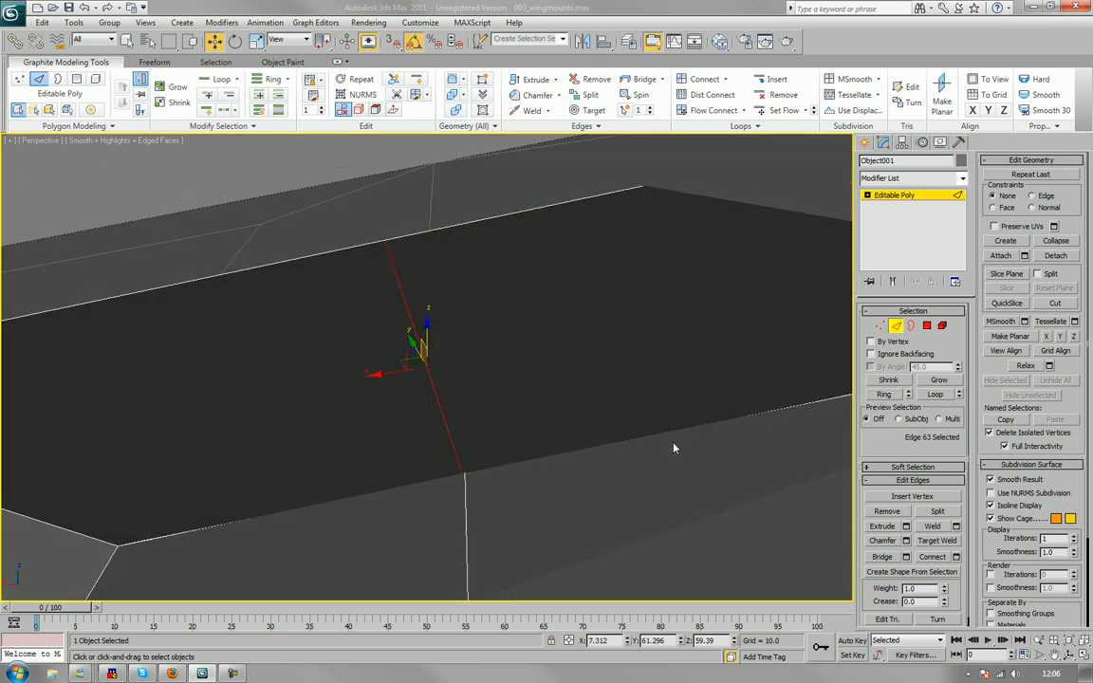
key("alt+x")
key("alt+x")
key("alt+x")
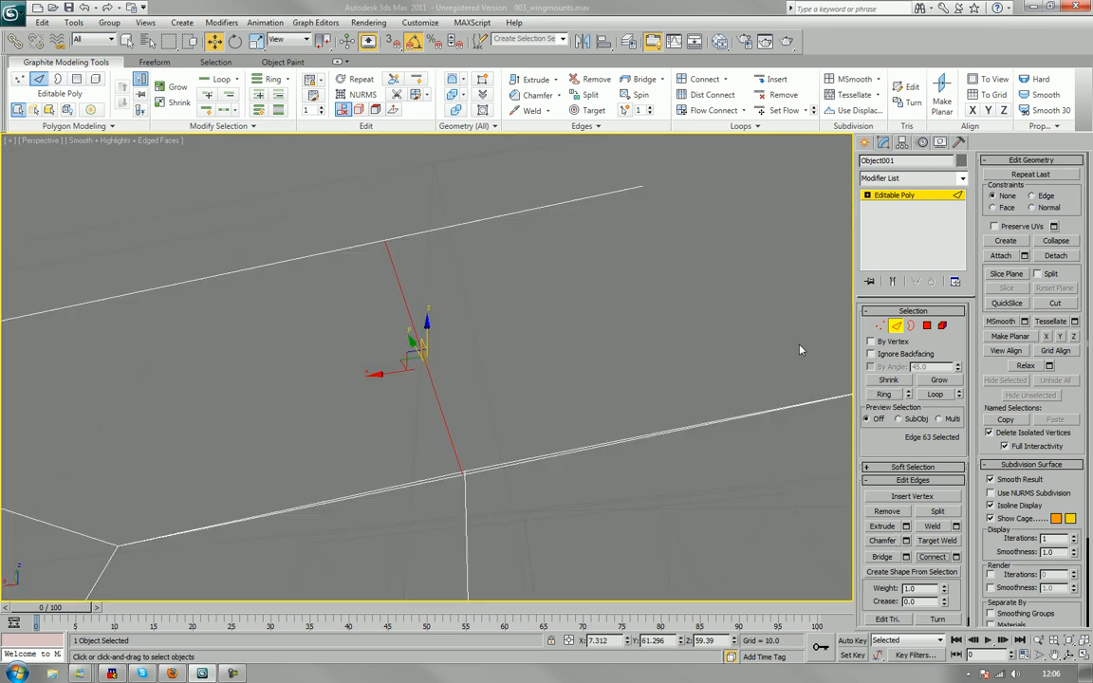
left_click(880, 326)
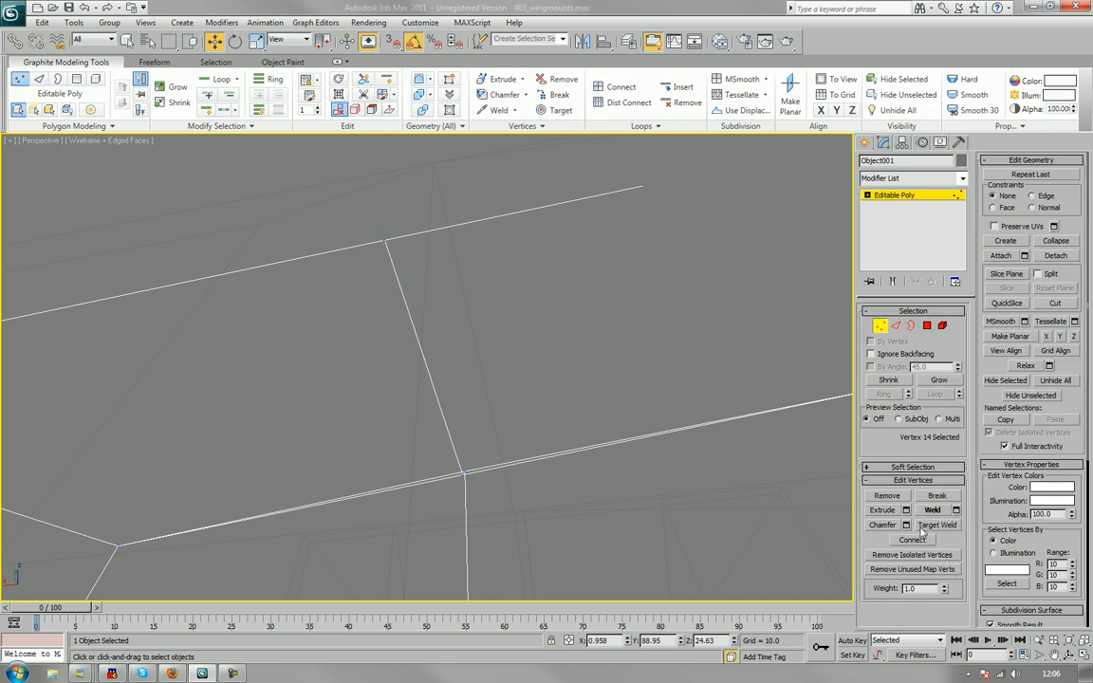
left_click(928, 526)
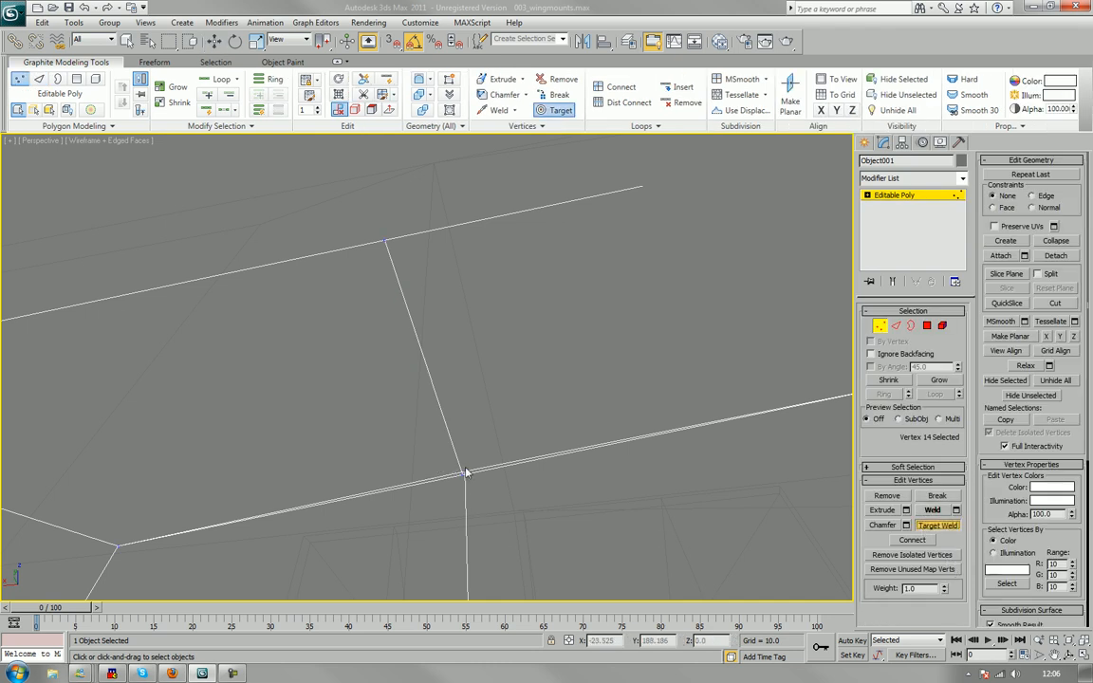
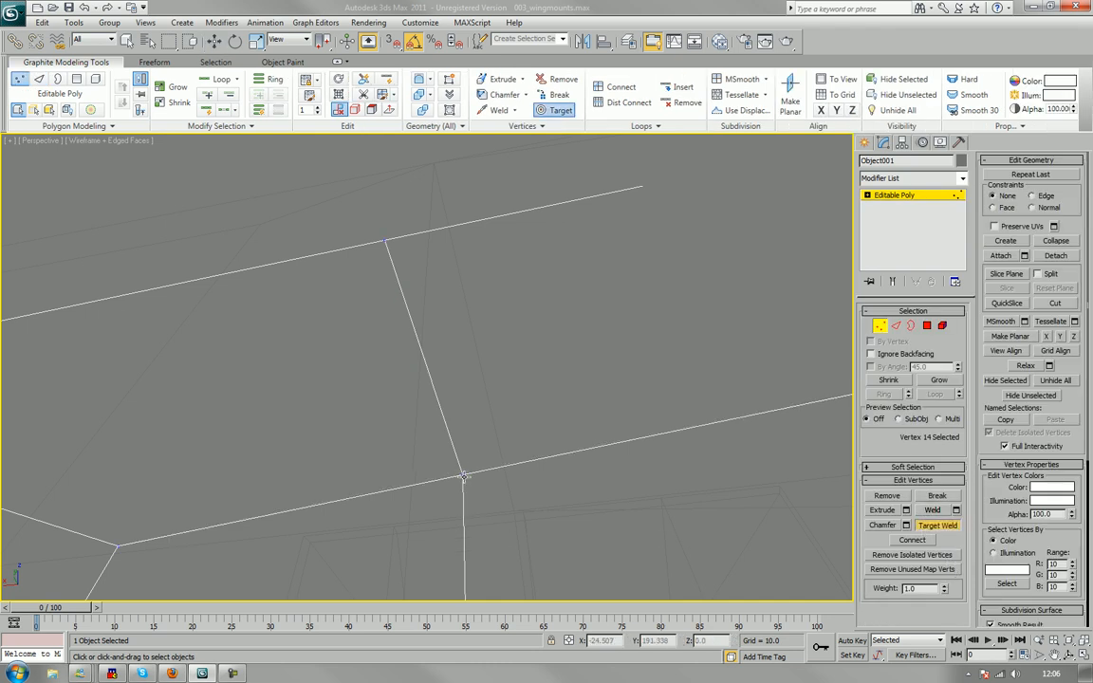
key("alt+x")
Select the six edges running along the upper outline of the strut's end, including the edge across the groove opening.
scroll(489, 449, "down", 5)
mouse_move(491, 441)
middle_mouse_down("alt")
mouse_move(505, 415)
mouse_move(491, 454)
mouse_move(463, 479)
mouse_move(470, 440)
mouse_move(453, 446)
mouse_move(458, 454)
mouse_move(534, 403)
mouse_move(474, 441)
mouse_move(486, 434)
middle_mouse_up("alt")
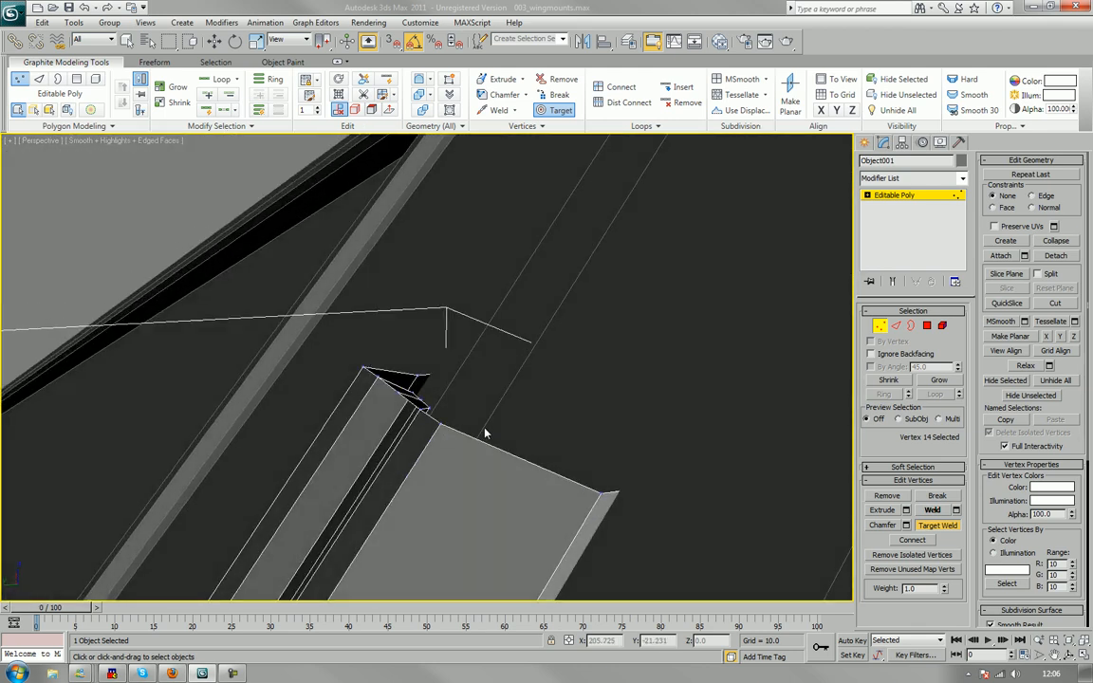
left_click(896, 325)
left_click(555, 473)
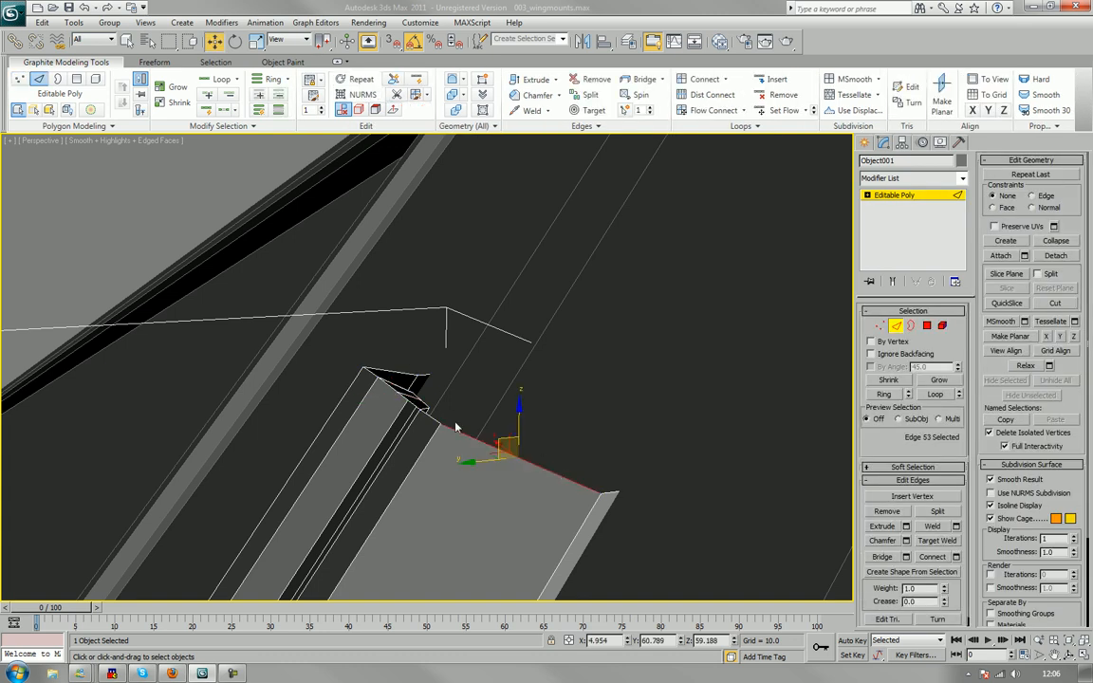
left_click(436, 419, "ctrl")
middle_click_drag(430, 408, 488, 382, "alt")
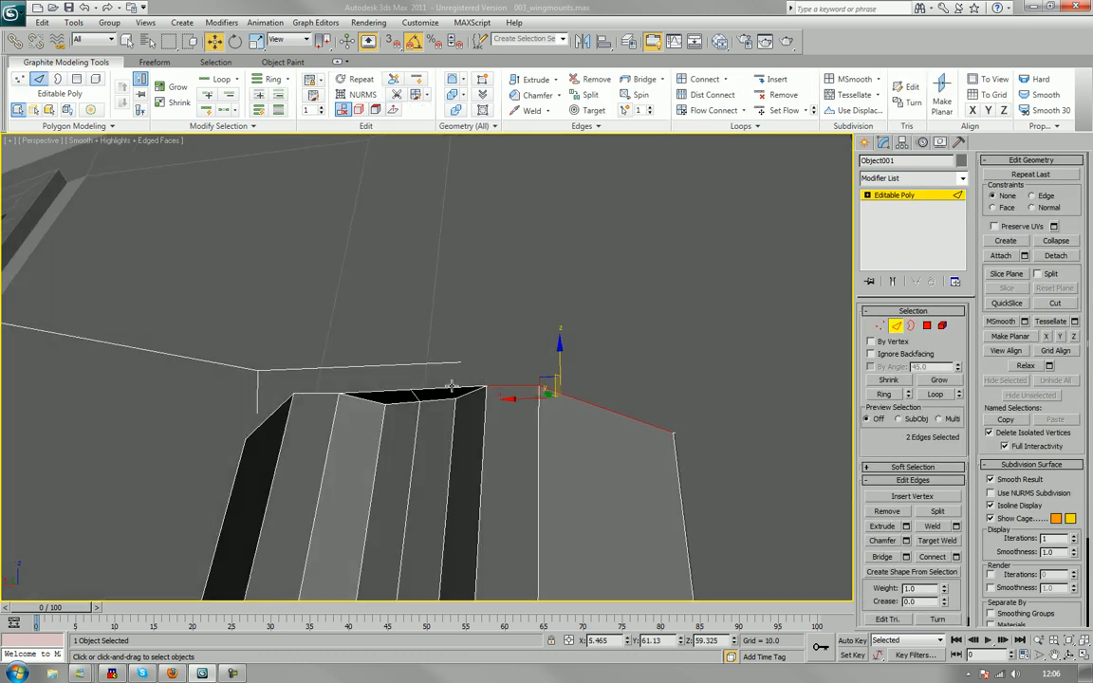
left_click(451, 388, "ctrl")
left_click(398, 391, "ctrl")
left_click(321, 392, "ctrl")
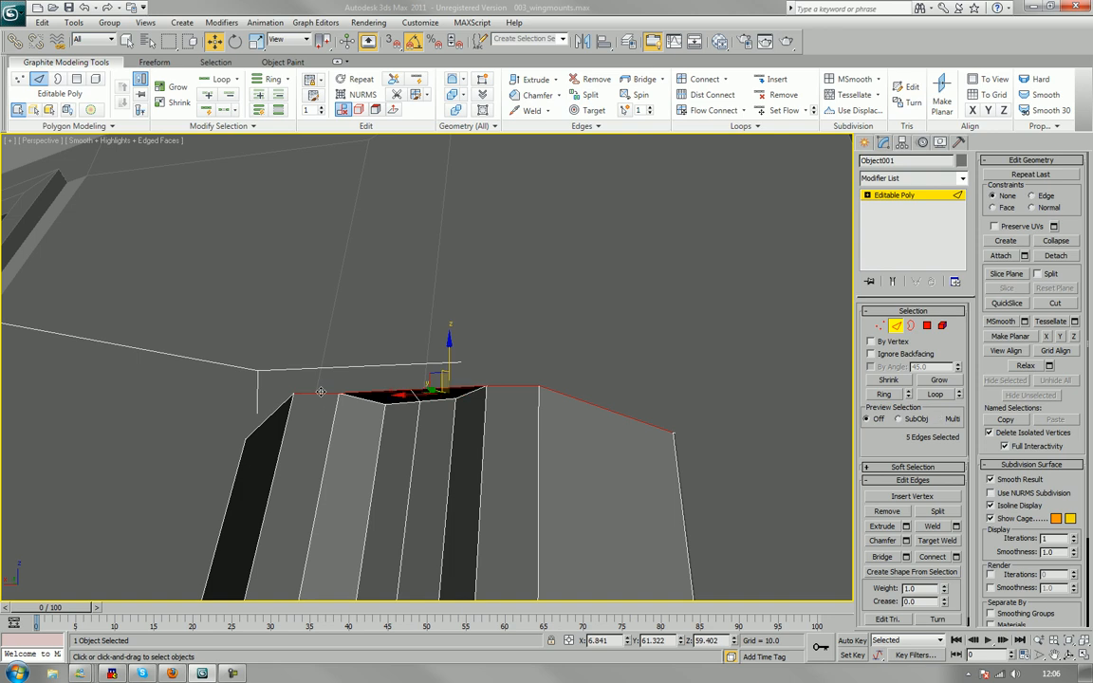
left_click(264, 420, "ctrl")
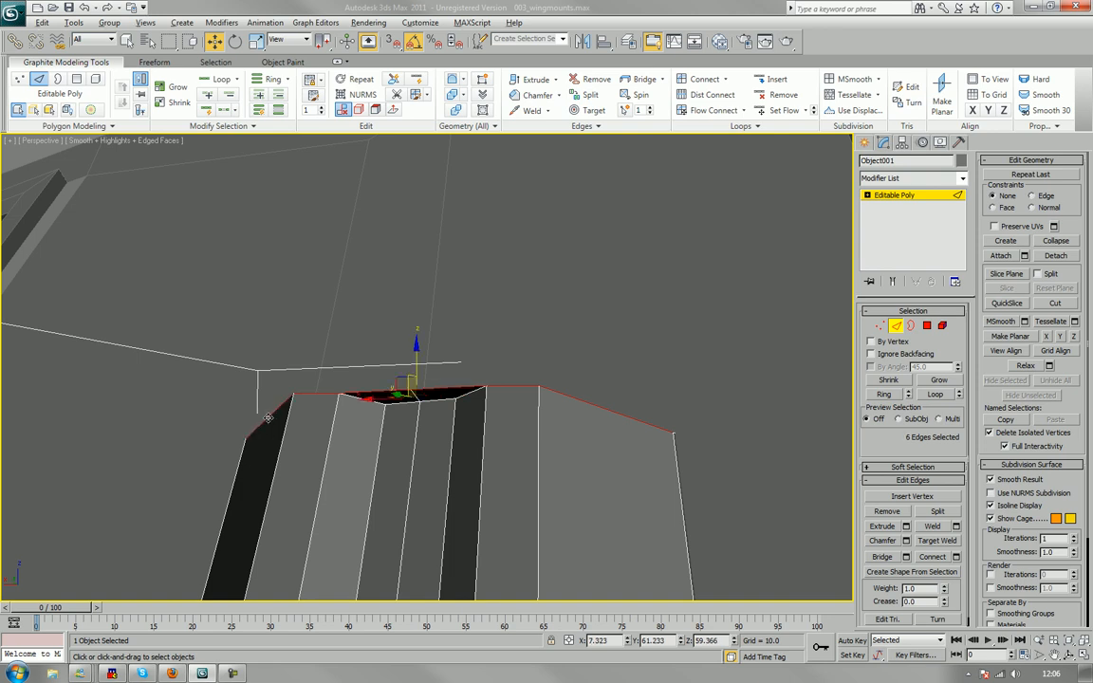
Add the short side edges on both outer corners of the strut's upper end to the edge selection.
middle_click_drag(264, 420, 326, 415, "alt")
middle_click_drag(157, 432, 406, 427, "alt")
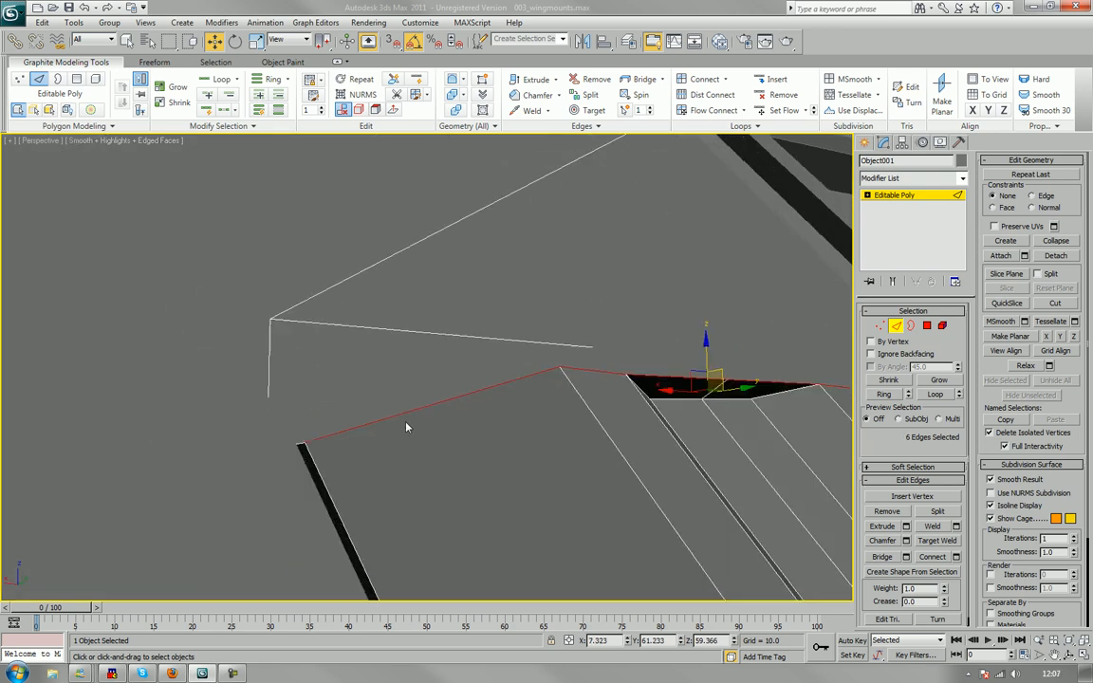
left_click(298, 444, "ctrl")
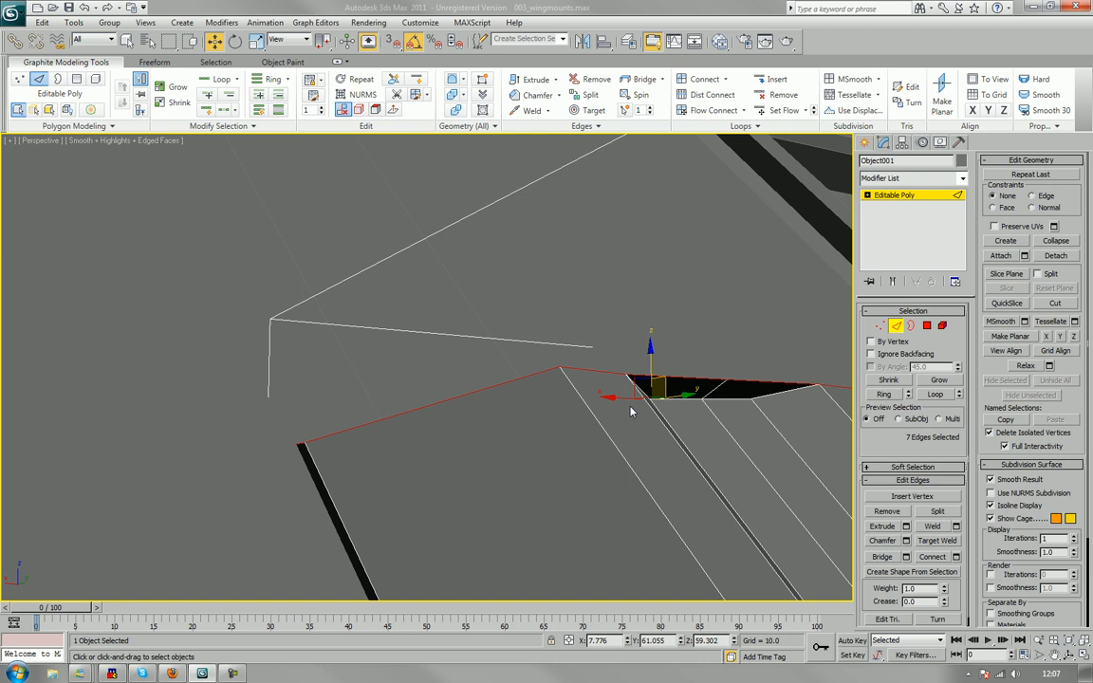
scroll(629, 408, "down", 4)
middle_click_drag(629, 408, 402, 378, "alt")
scroll(576, 399, "up", 4)
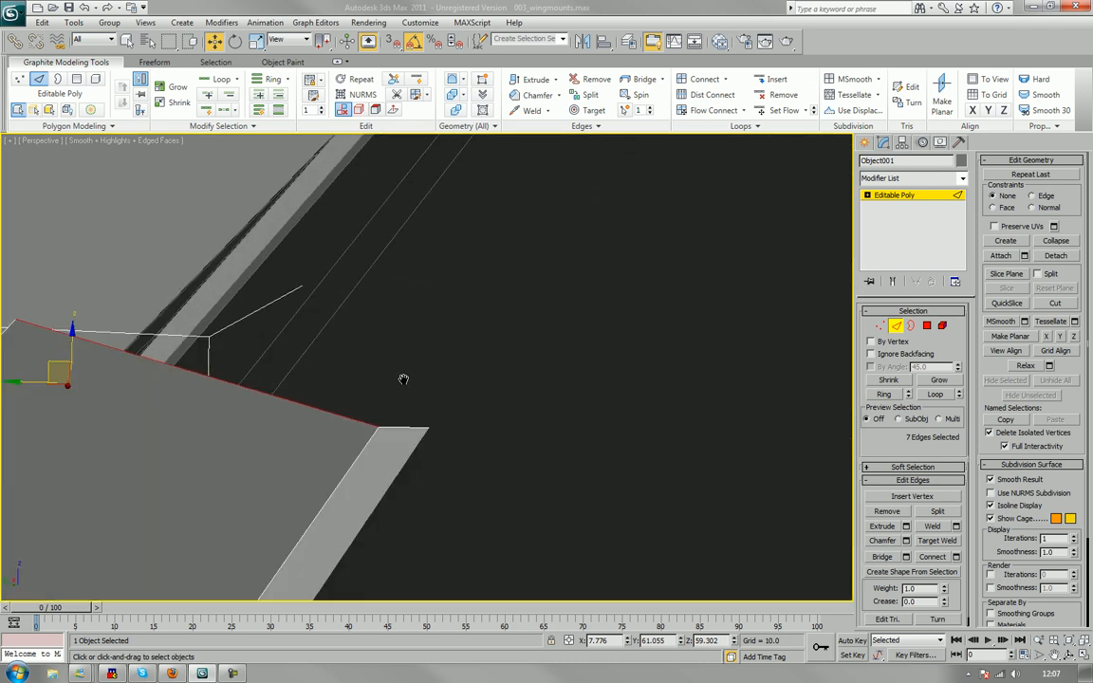
left_click(408, 424, "ctrl")
scroll(408, 422, "down", 4)
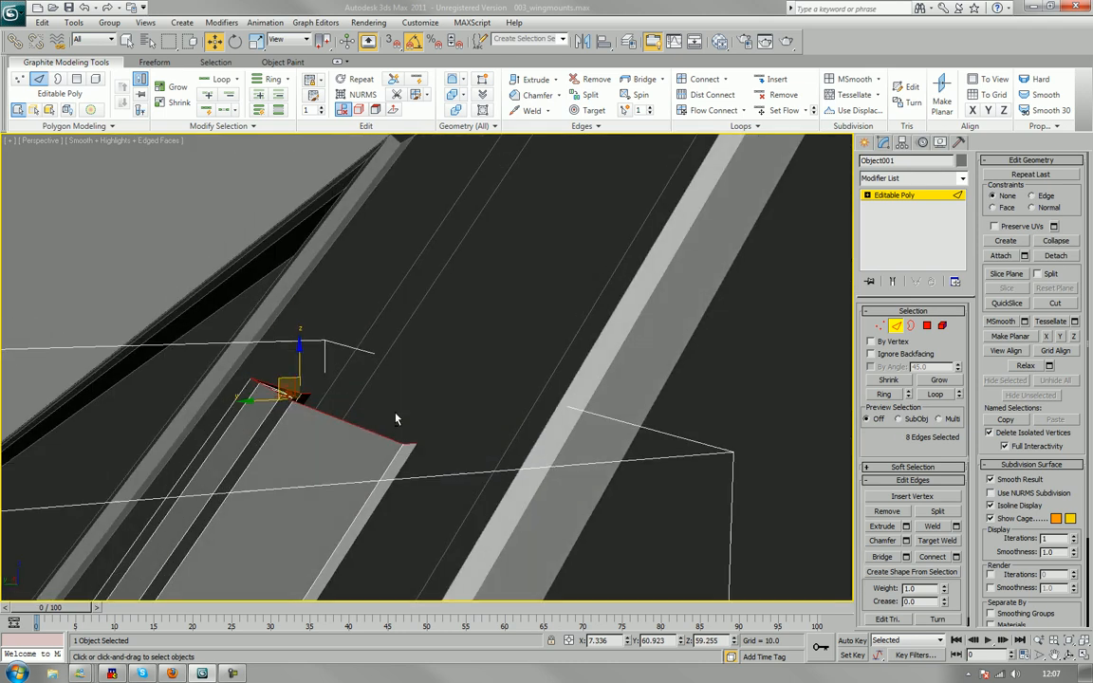
Extrude the selected end edges further up along the wing, to about Y 60.27 and Z 60.08.
middle_click_drag(291, 377, 311, 350, "alt")
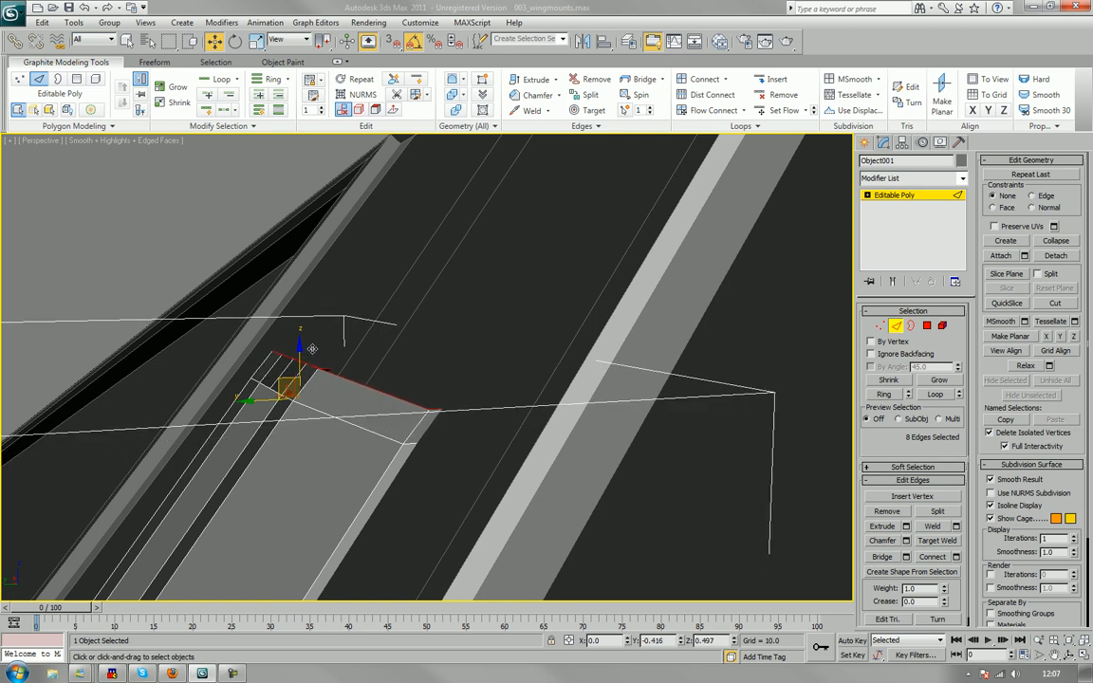
left_click_drag(312, 349, 326, 331, "shift")
middle_click_drag(367, 342, 387, 370, "alt")
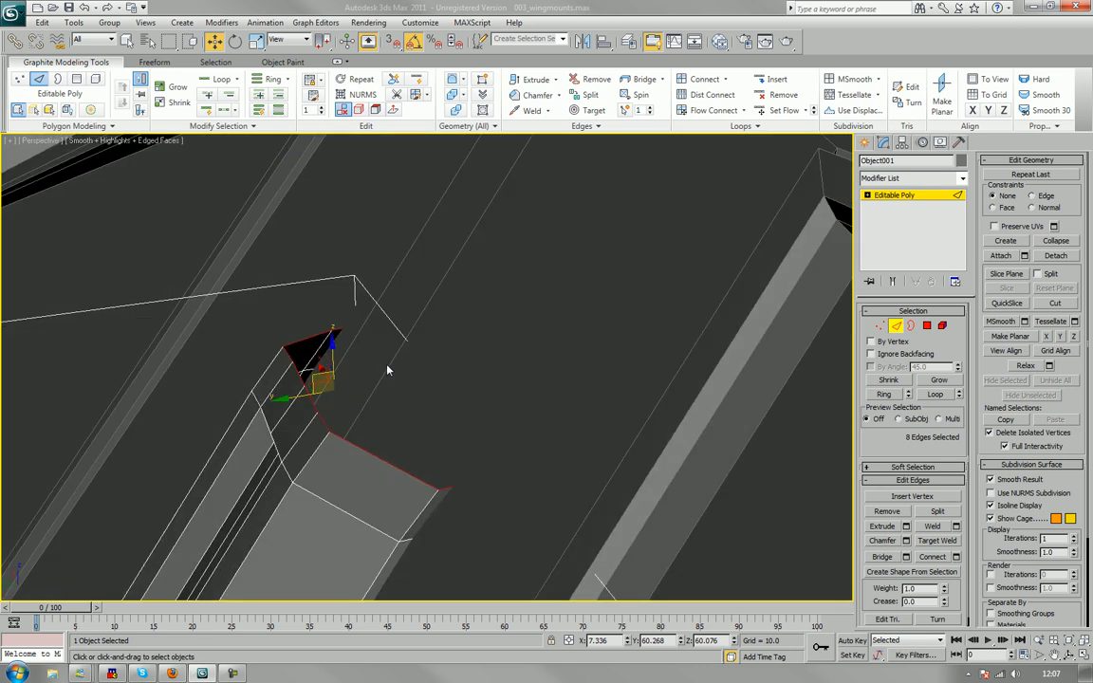
Bridge the two short outer side edges at opposite corners of the strut's extended end.
left_click(337, 329)
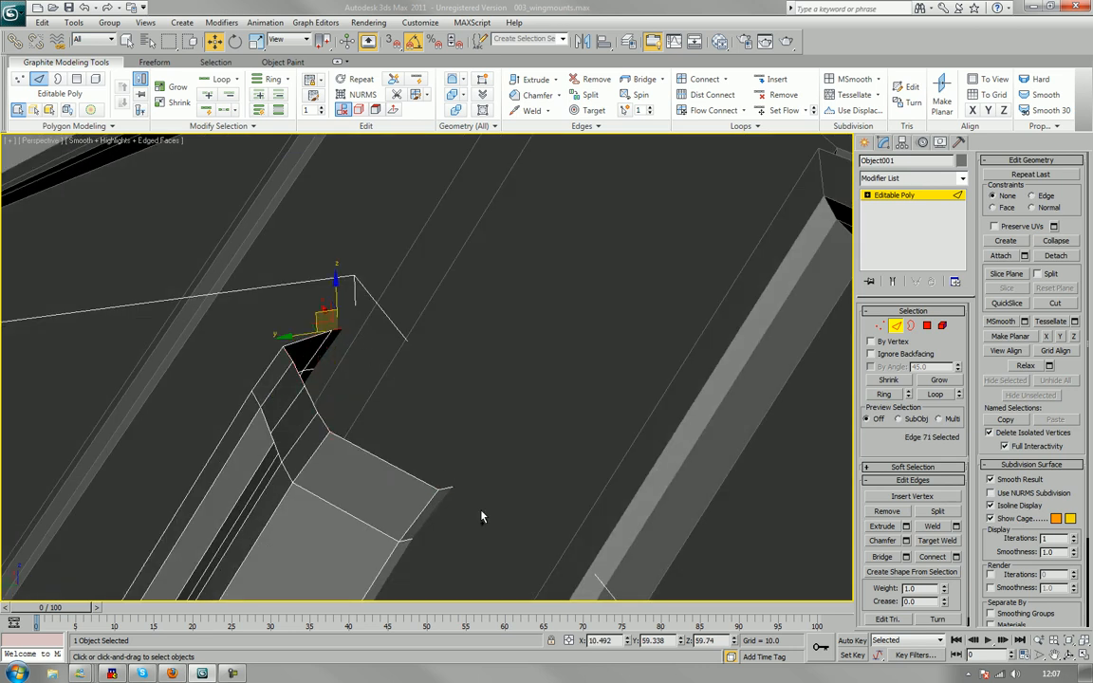
left_click(444, 488, "ctrl")
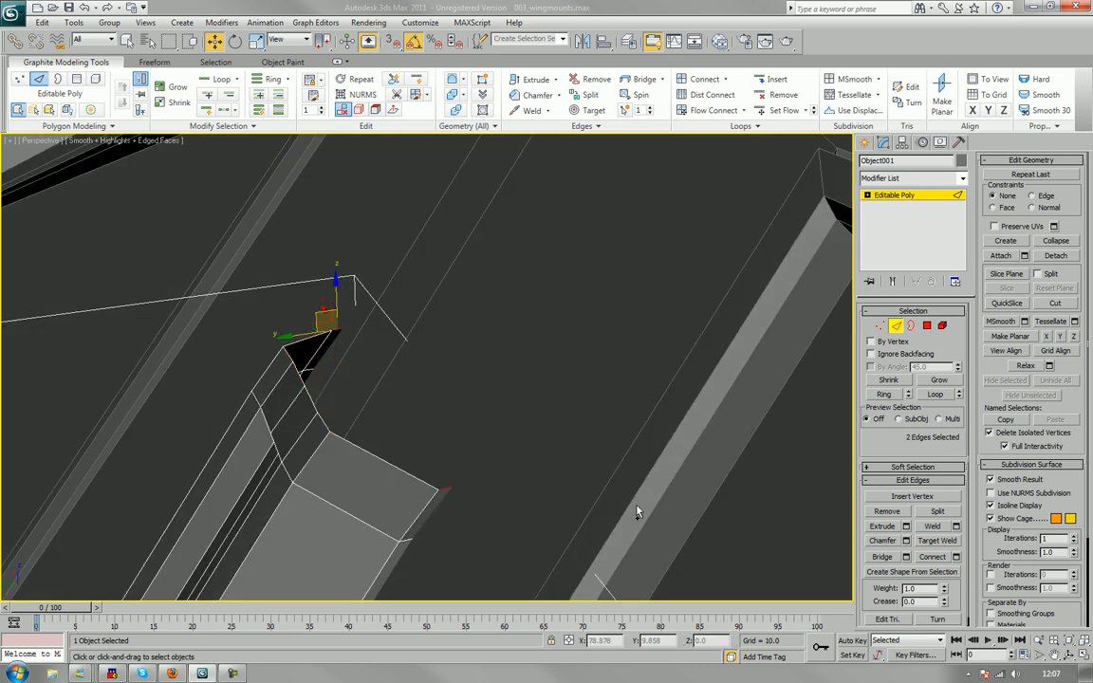
left_click(883, 557)
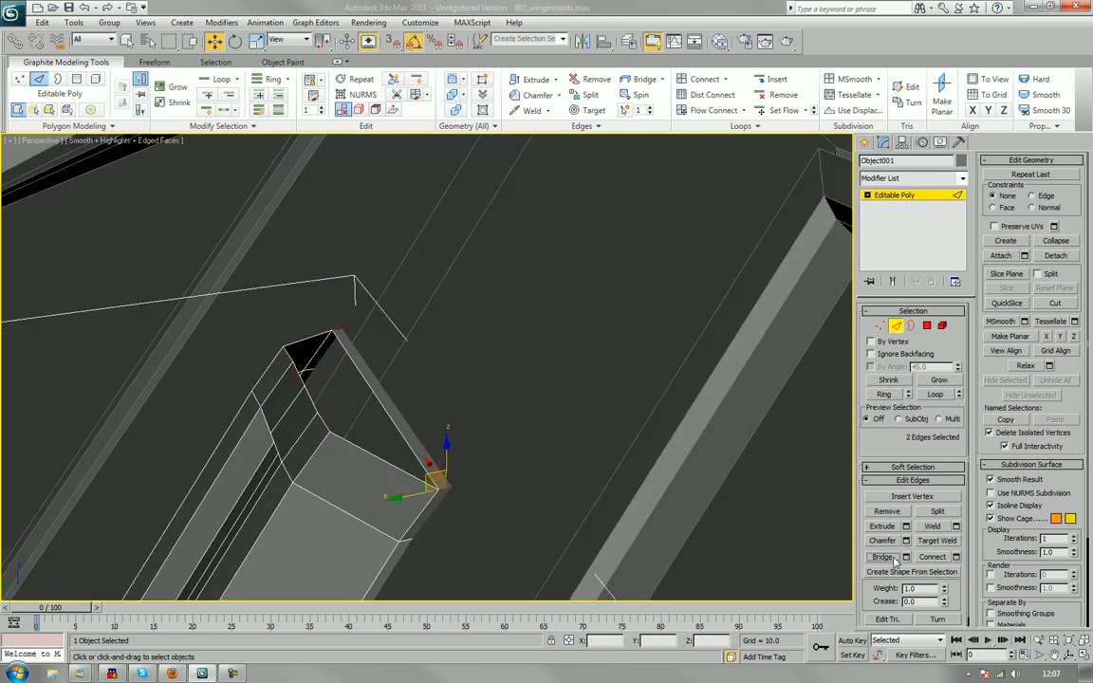
Cap the remaining open border at the strut's upper end and return to object level.
left_click(909, 326)
left_click(389, 461)
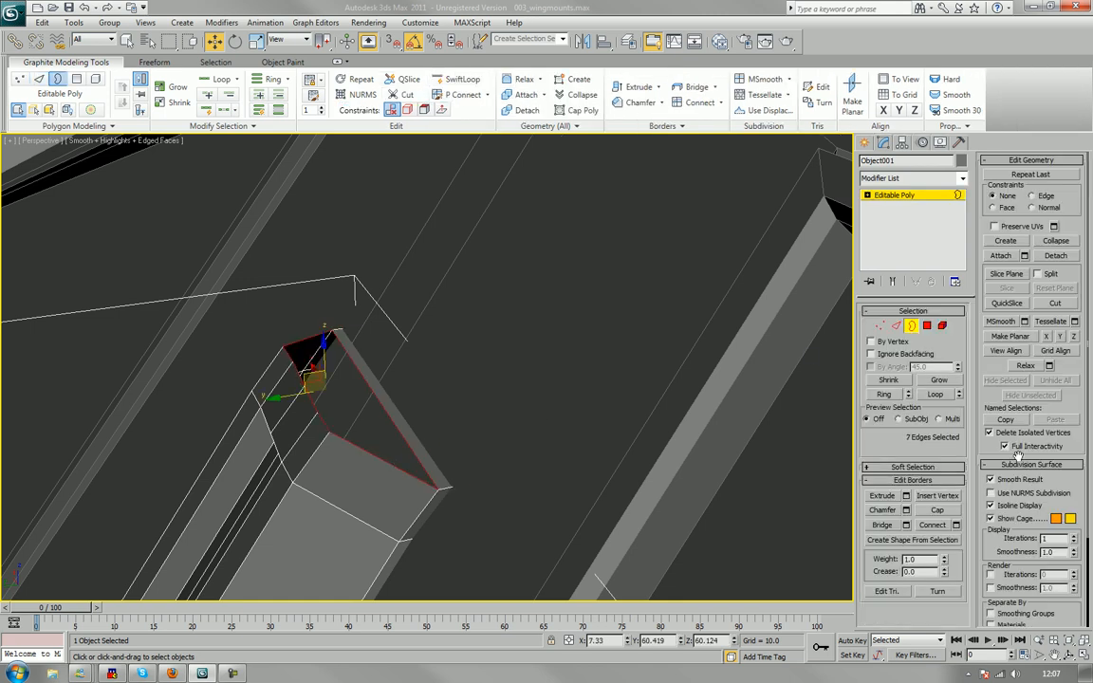
left_click(937, 510)
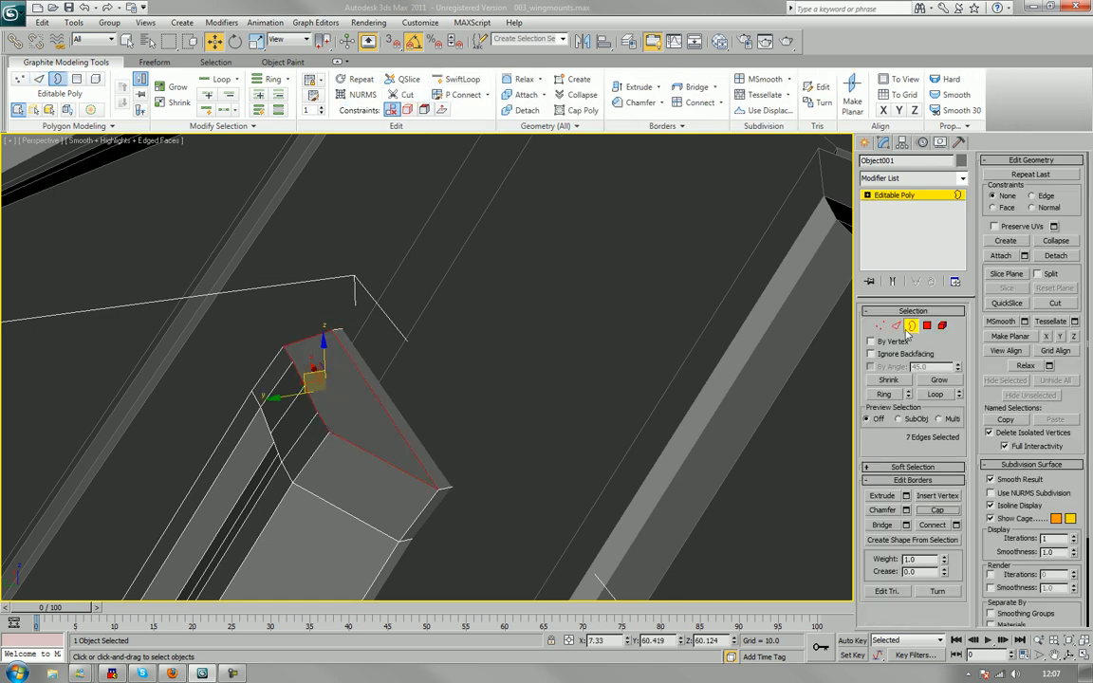
left_click(911, 327)
Check the closed strut on the whole ship with edged faces hidden, and select the strut as an object.
middle_click_drag(626, 379, 603, 342, "alt")
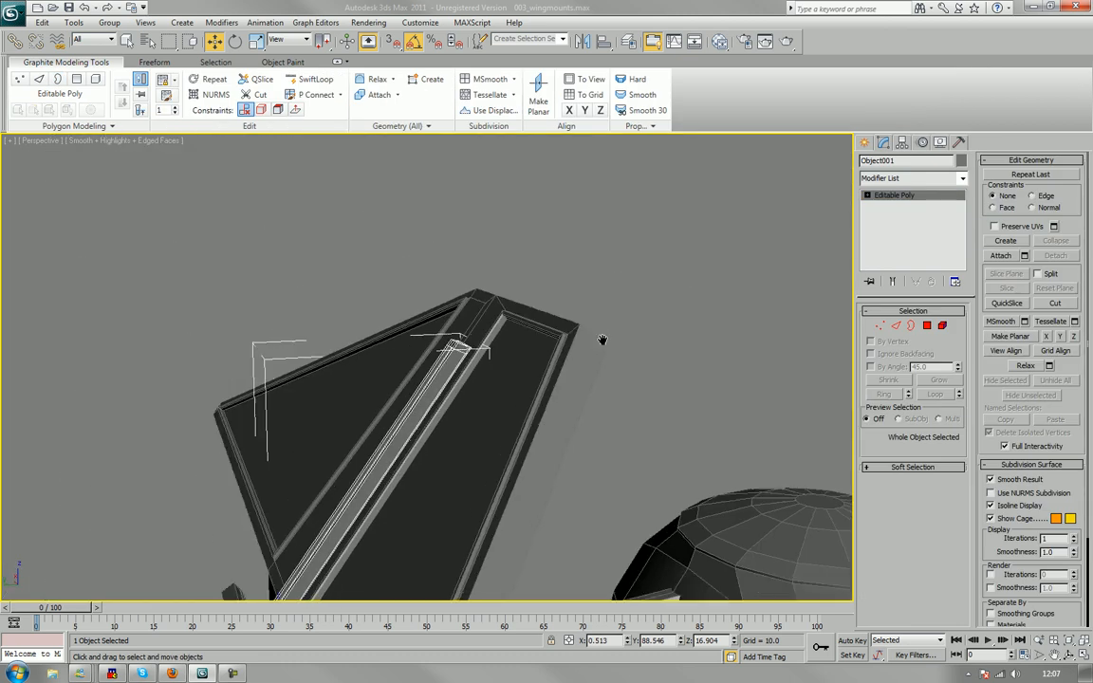
scroll(612, 334, "down", 8)
left_click(760, 323)
middle_click_drag(759, 323, 743, 394, "alt")
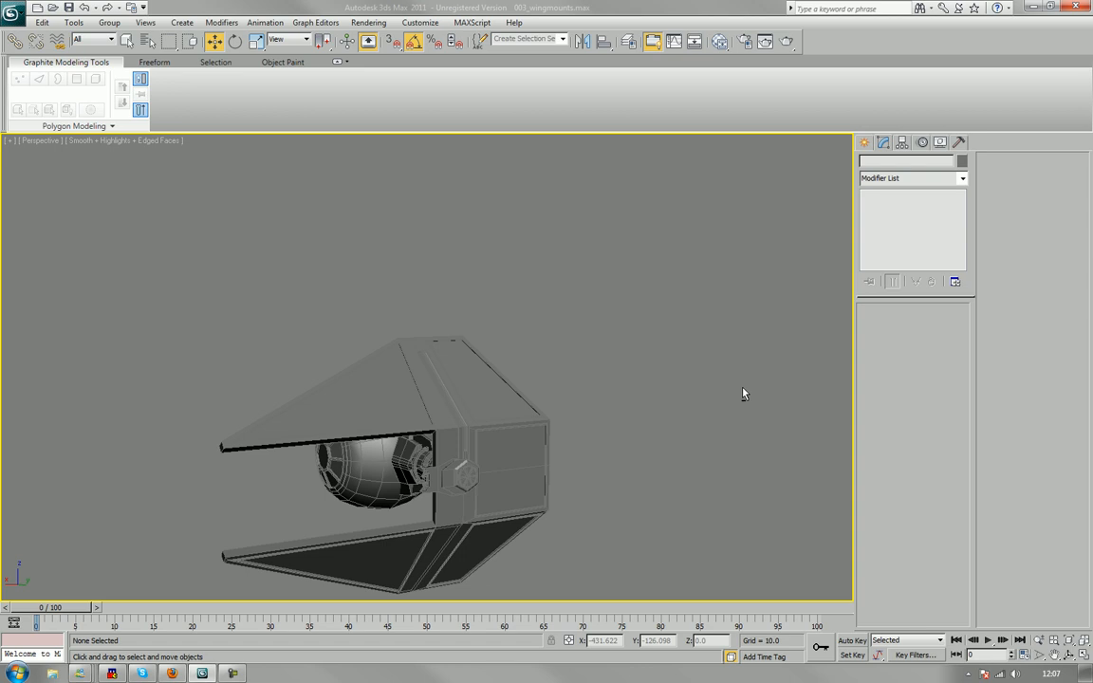
key("F4")
middle_click_drag(652, 427, 588, 300, "alt")
scroll(588, 474, "up", 3)
left_click(526, 374)
middle_click_drag(561, 387, 603, 359, "alt")
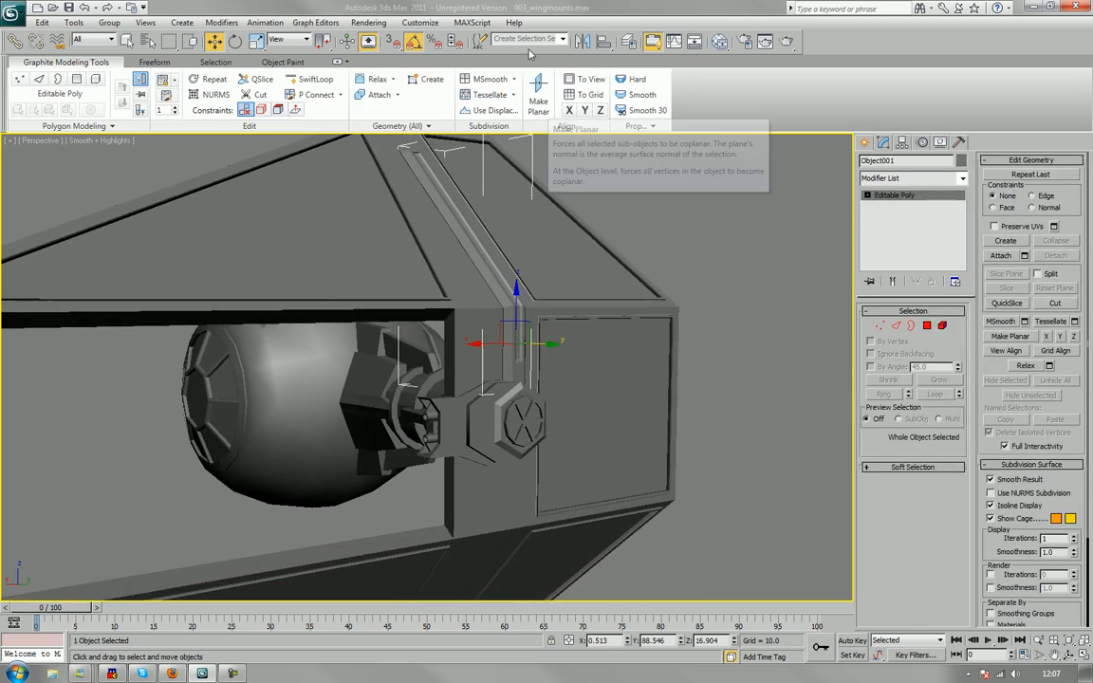
left_click(582, 41)
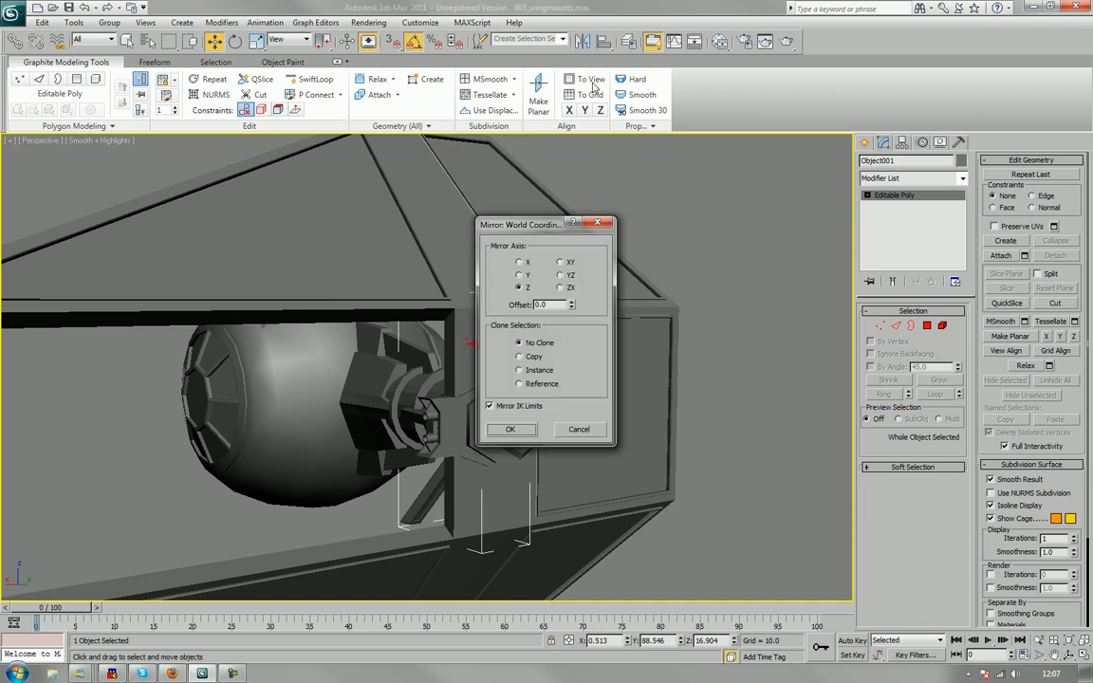
left_click_drag(540, 232, 742, 226)
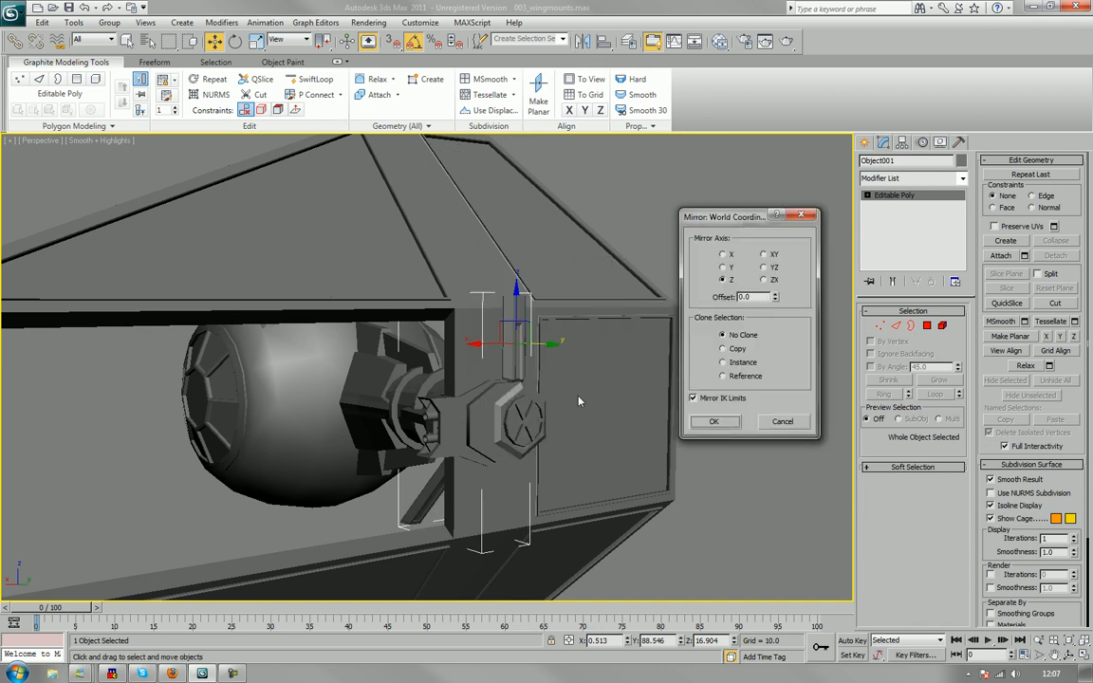
left_click(783, 422)
scroll(668, 495, "down", 6)
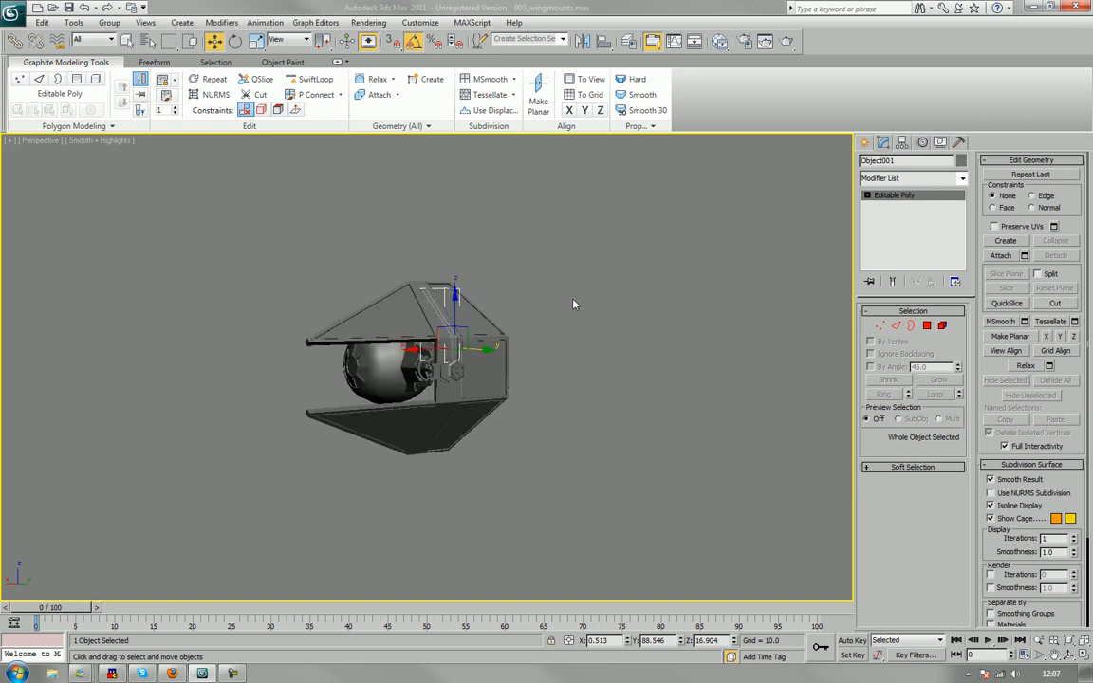
scroll(573, 300, "up", 3)
middle_click_drag(573, 300, 600, 309)
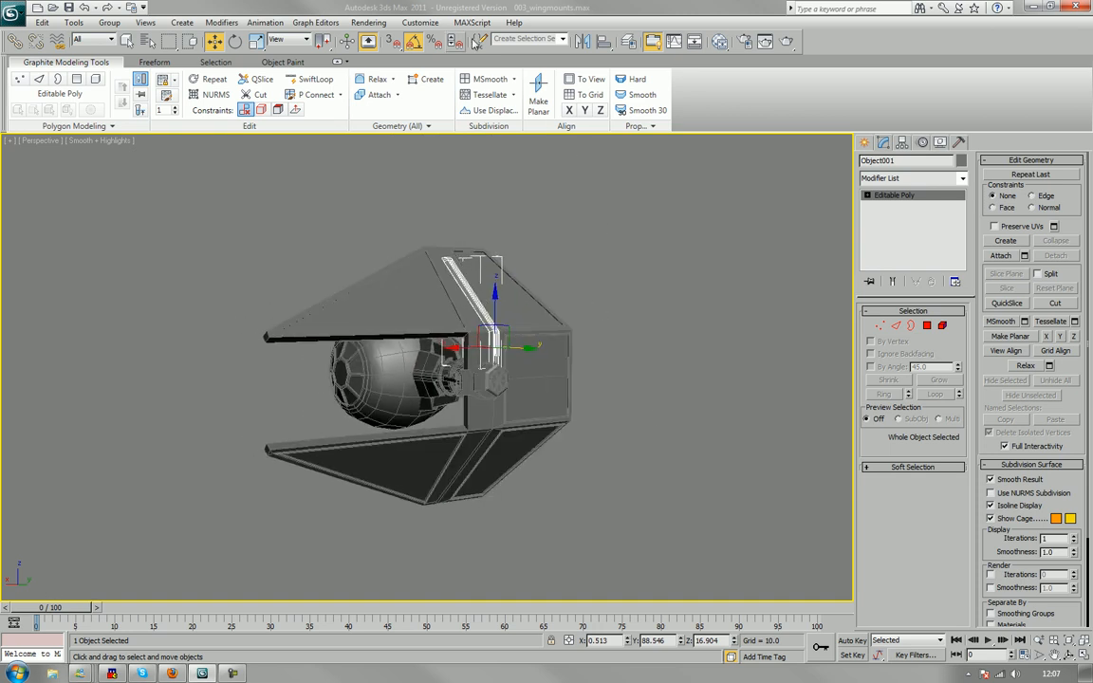
Mirror the strut across the Z axis as a copy with offset 0.0.
left_click(581, 41)
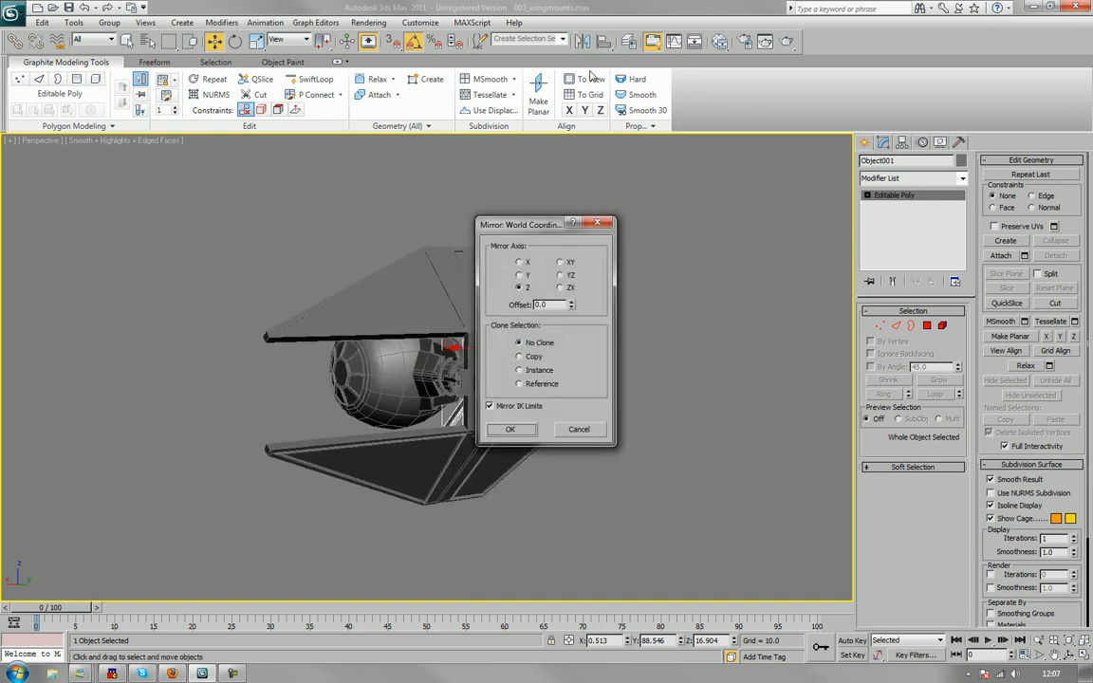
left_click_drag(532, 233, 732, 226)
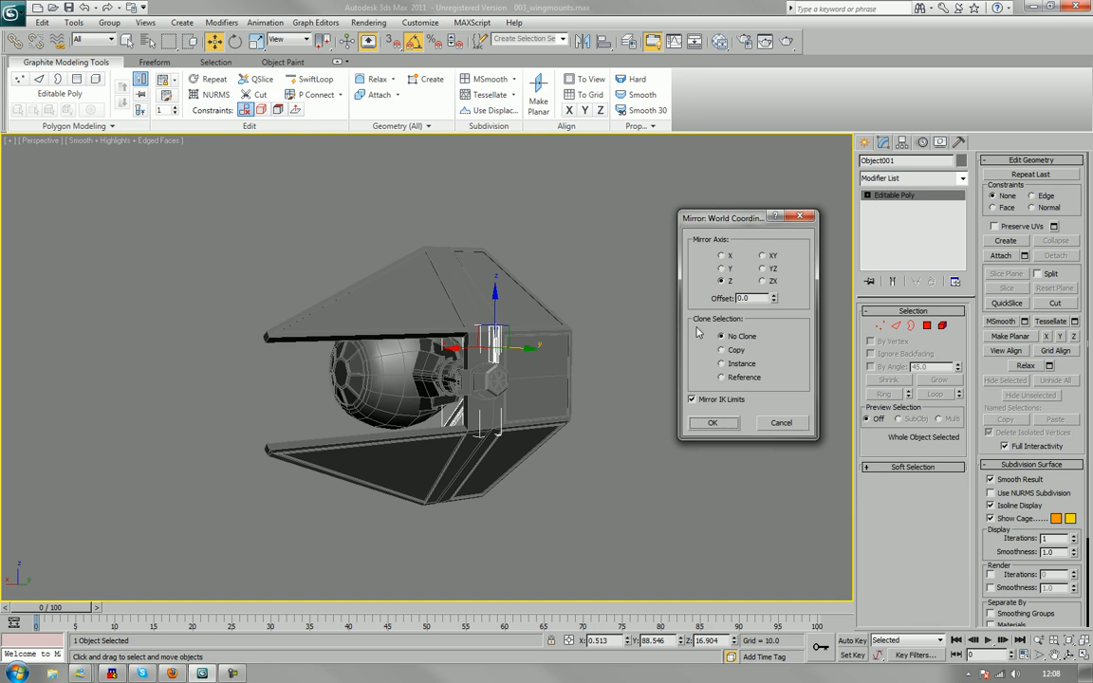
left_click(722, 350)
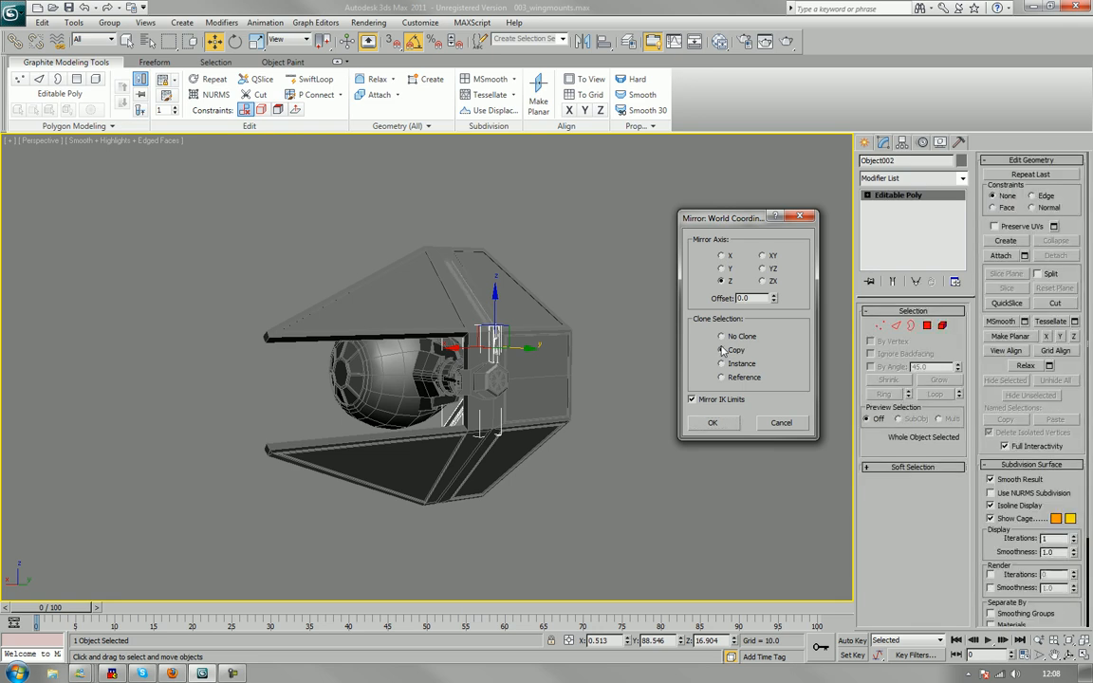
left_click(712, 423)
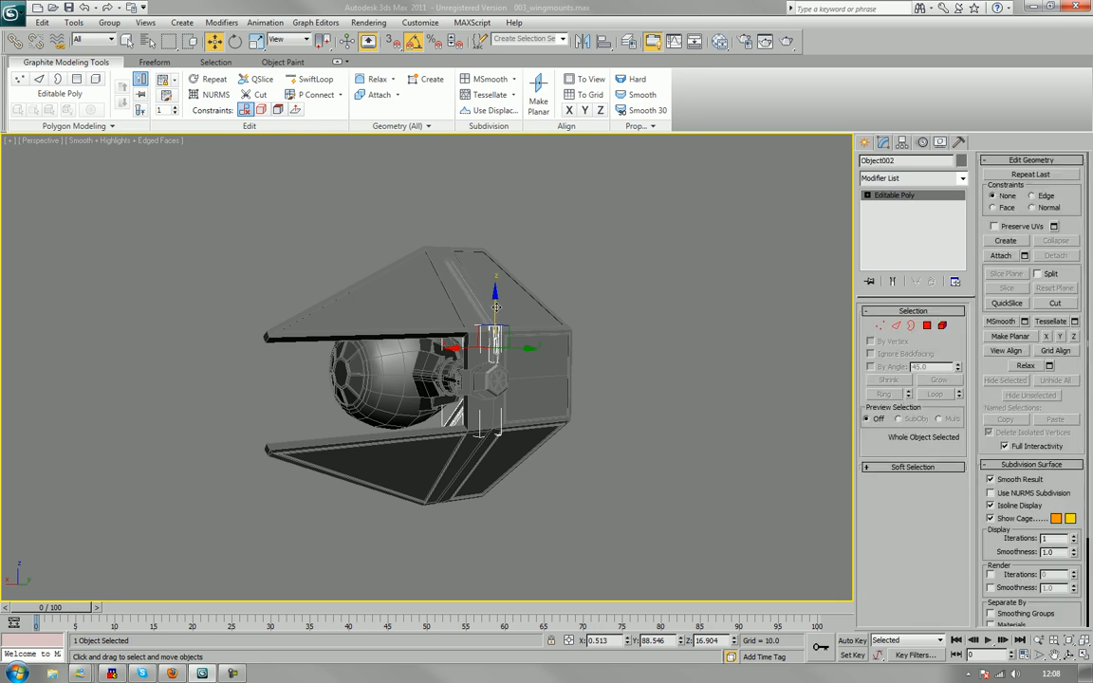
Move the mirrored strut straight down onto the lower wing, to about Z -14.97, and deselect it.
left_click_drag(499, 342, 499, 375)
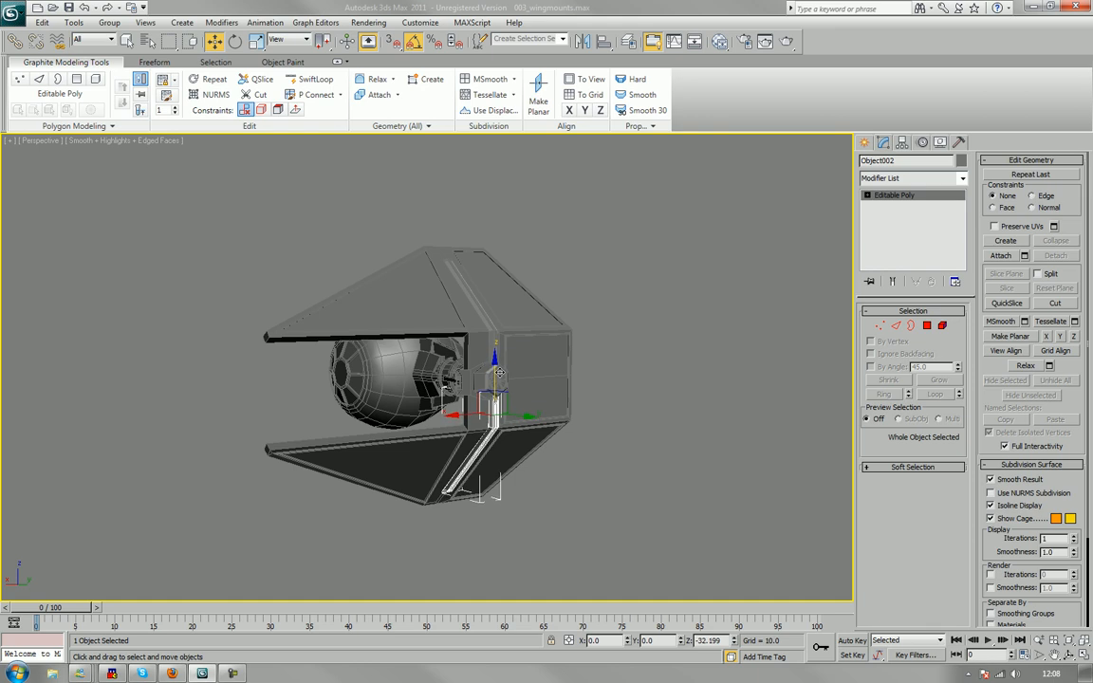
left_click_drag(499, 373, 499, 372)
left_click(605, 334)
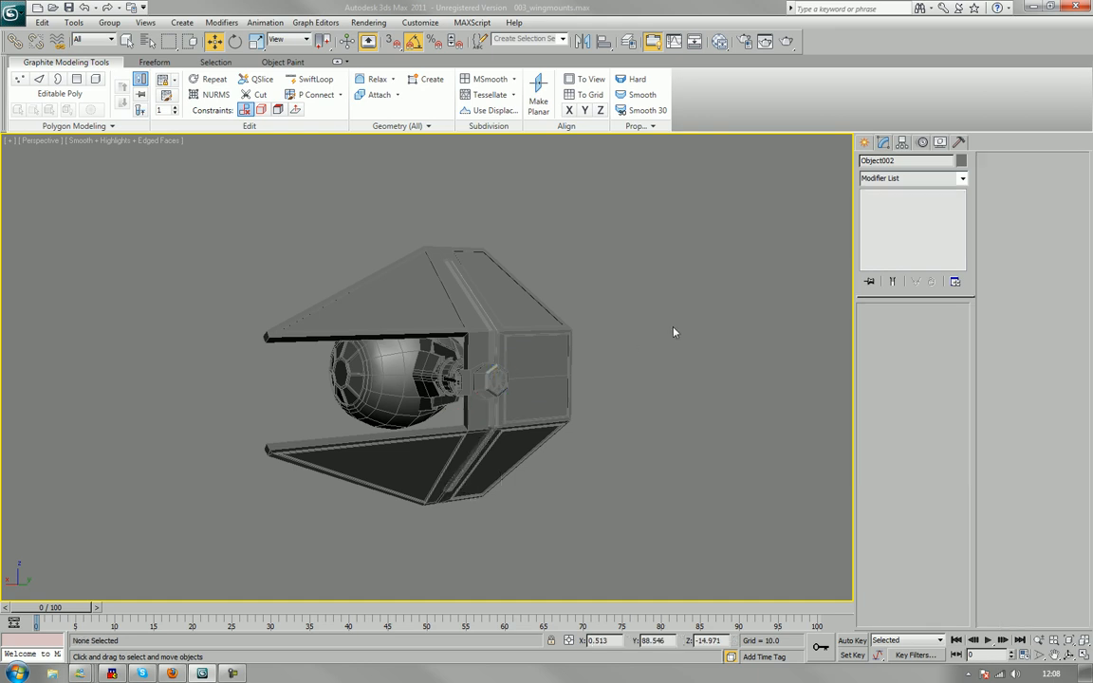
Attach the upper and lower struts to the hexagonal wing mount hub.
left_click(495, 380)
left_click(999, 257)
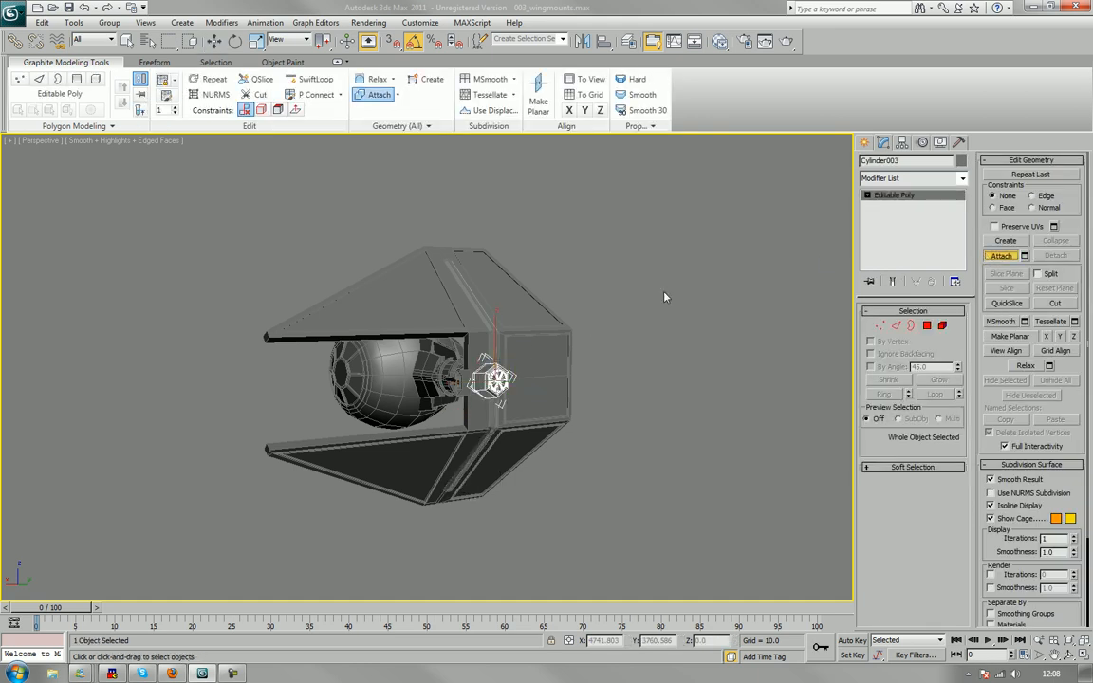
left_click(492, 412)
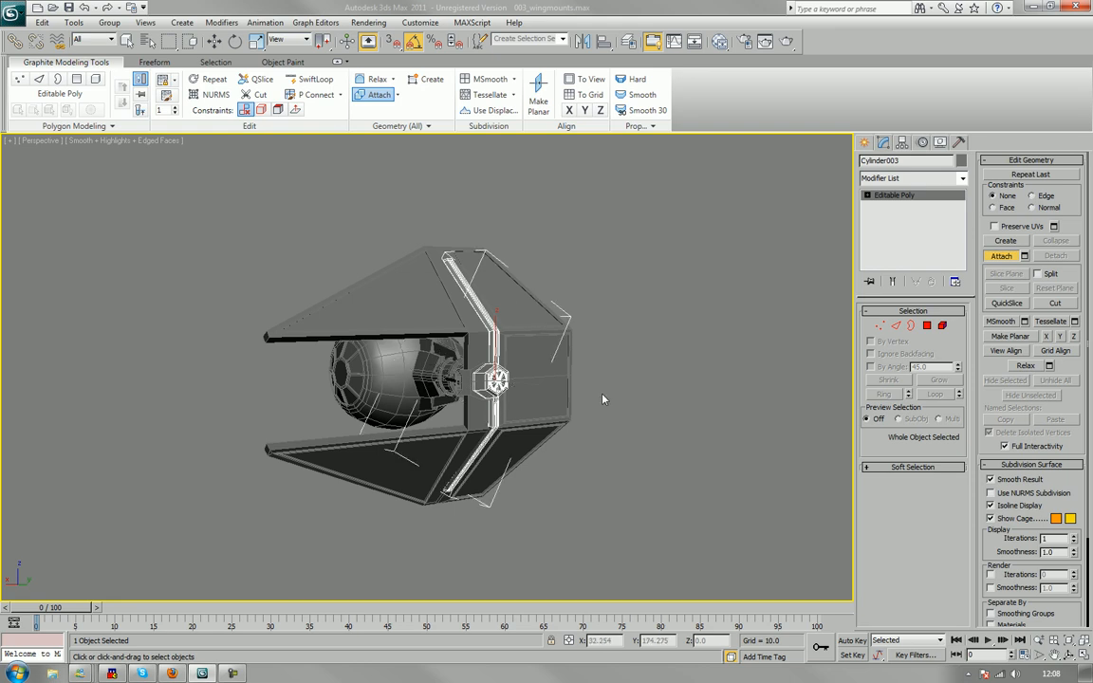
left_click(1008, 256)
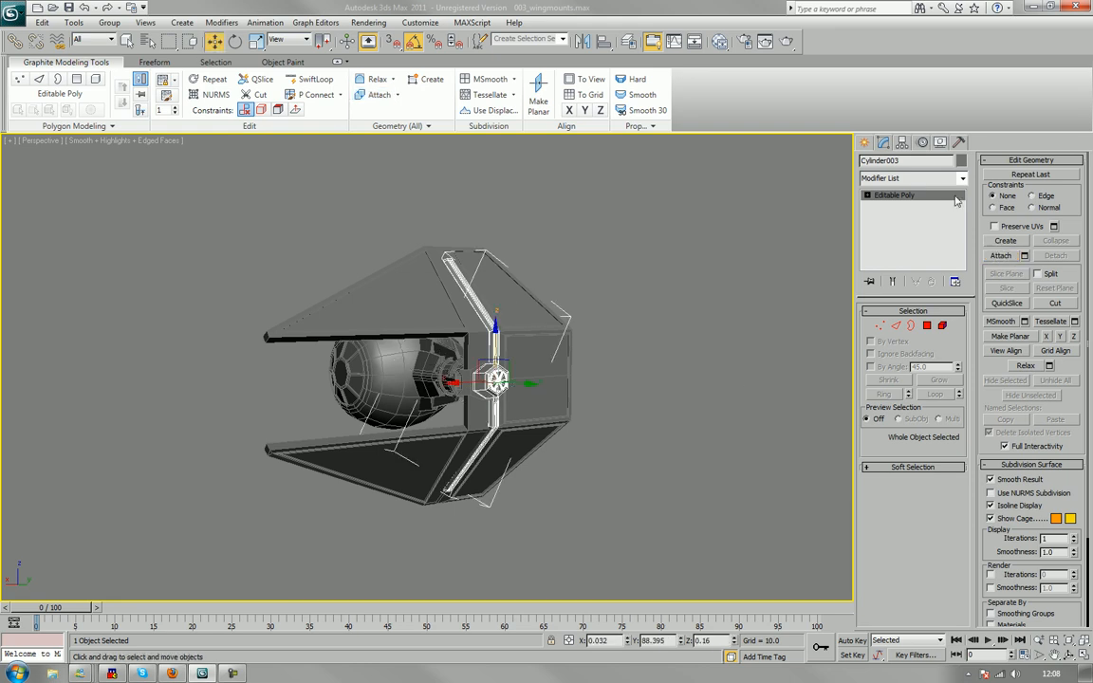
Reset the combined wing mount's transform with Reset XForm and check it in plain shaded display.
left_click(959, 143)
left_click(920, 374)
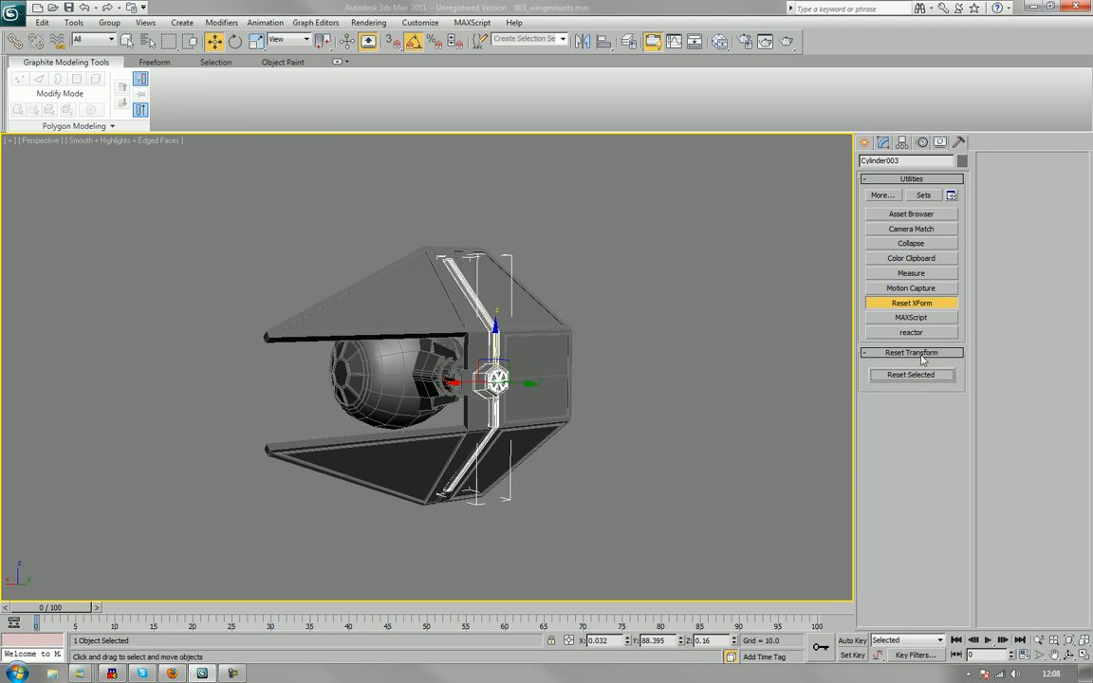
scroll(674, 305, "up", 5)
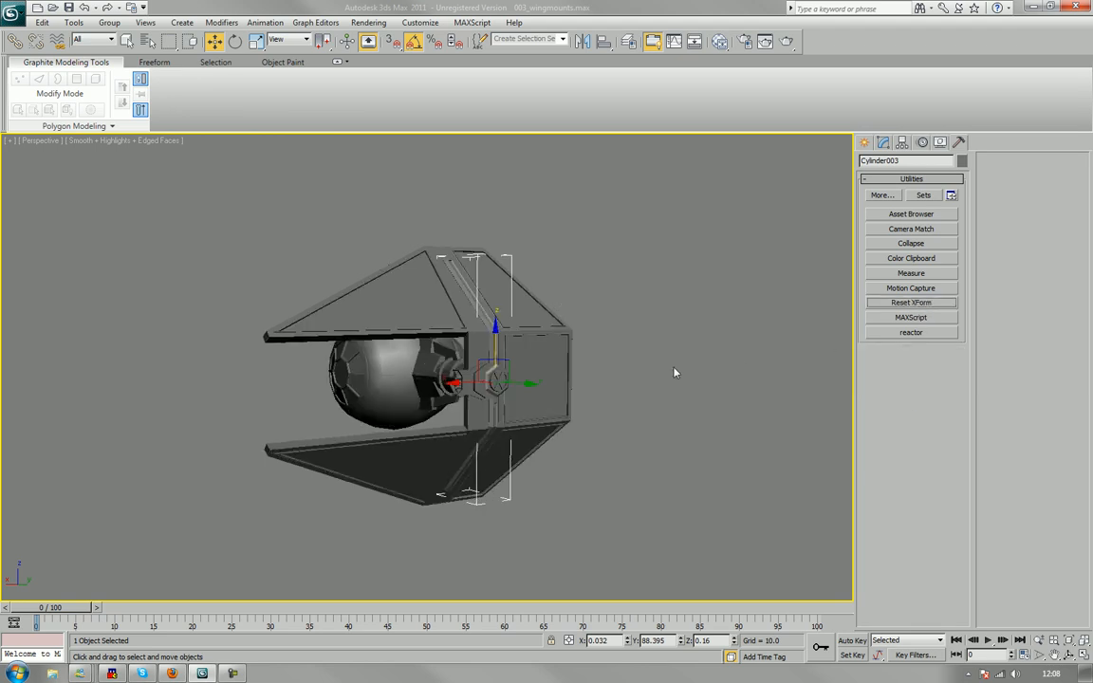
scroll(691, 329, "down", 3)
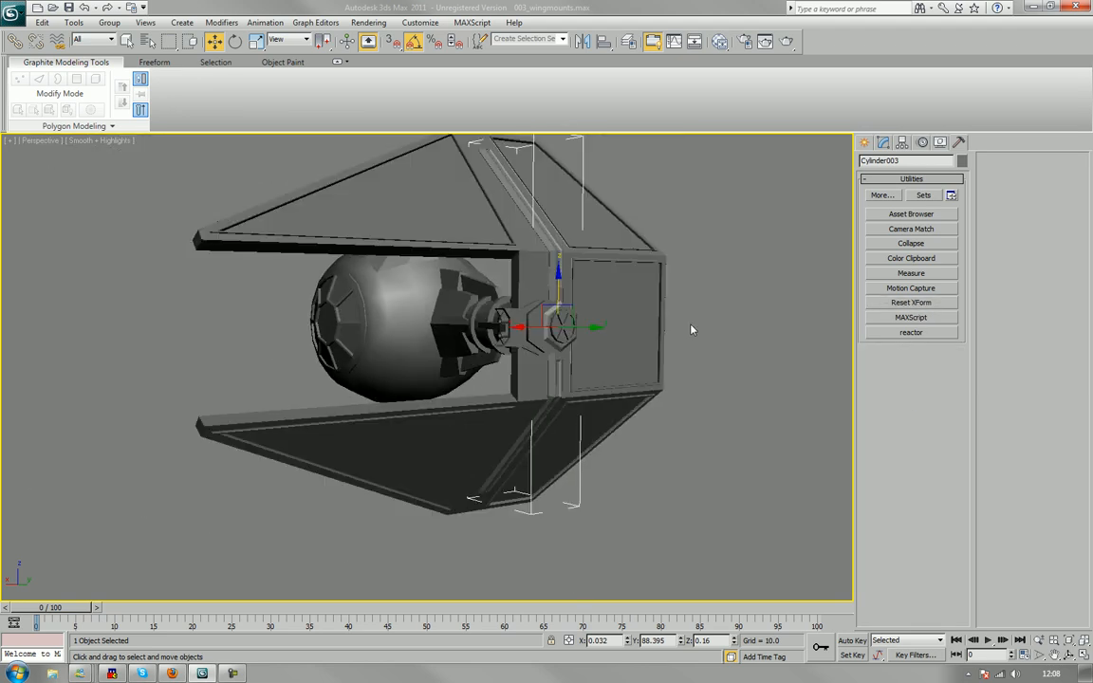
Attach the combined wing mount to the wing object so they form one editable poly, with edged faces displayed.
middle_click_drag(691, 329, 717, 346, "alt")
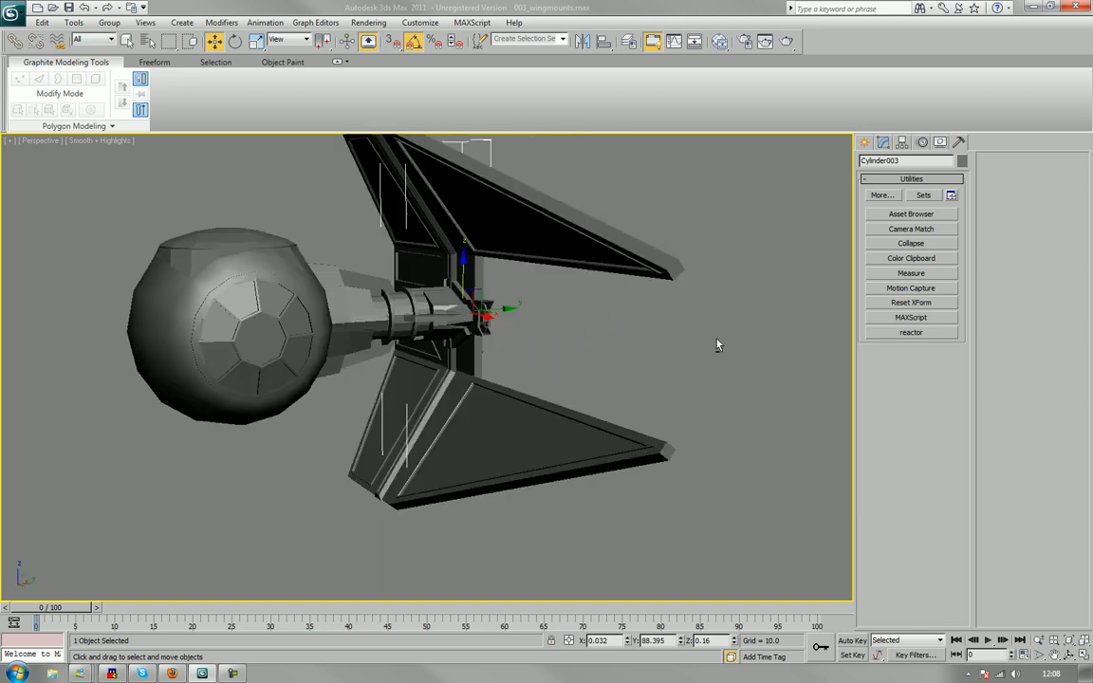
left_click(531, 431)
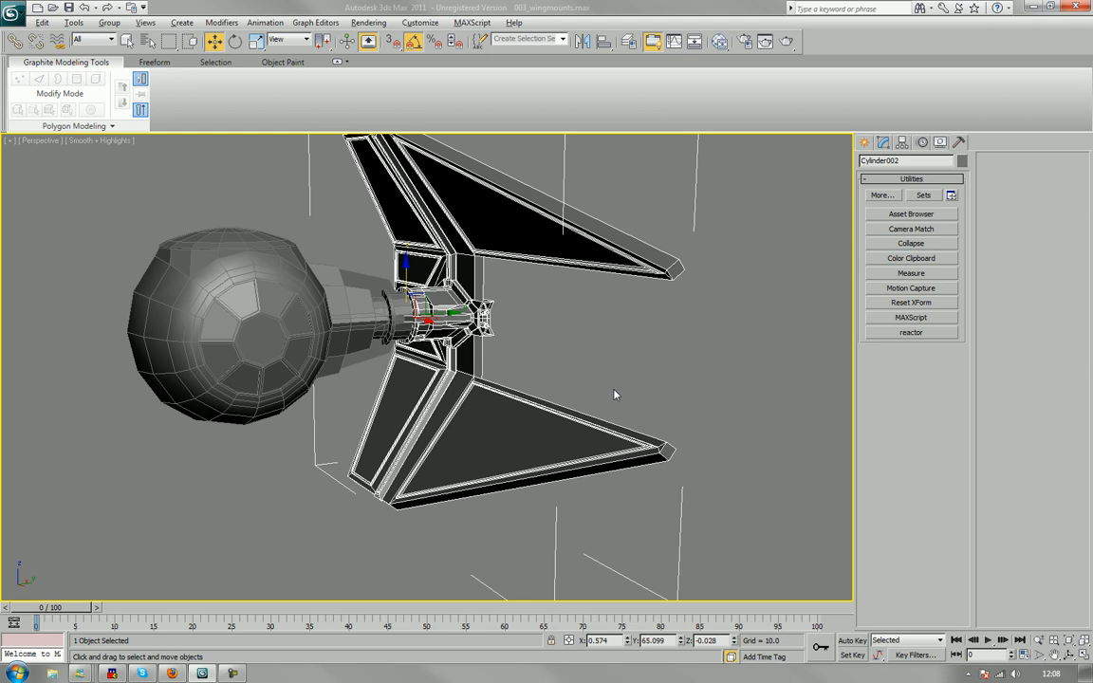
middle_click_drag(614, 395, 531, 382, "alt")
key("F4")
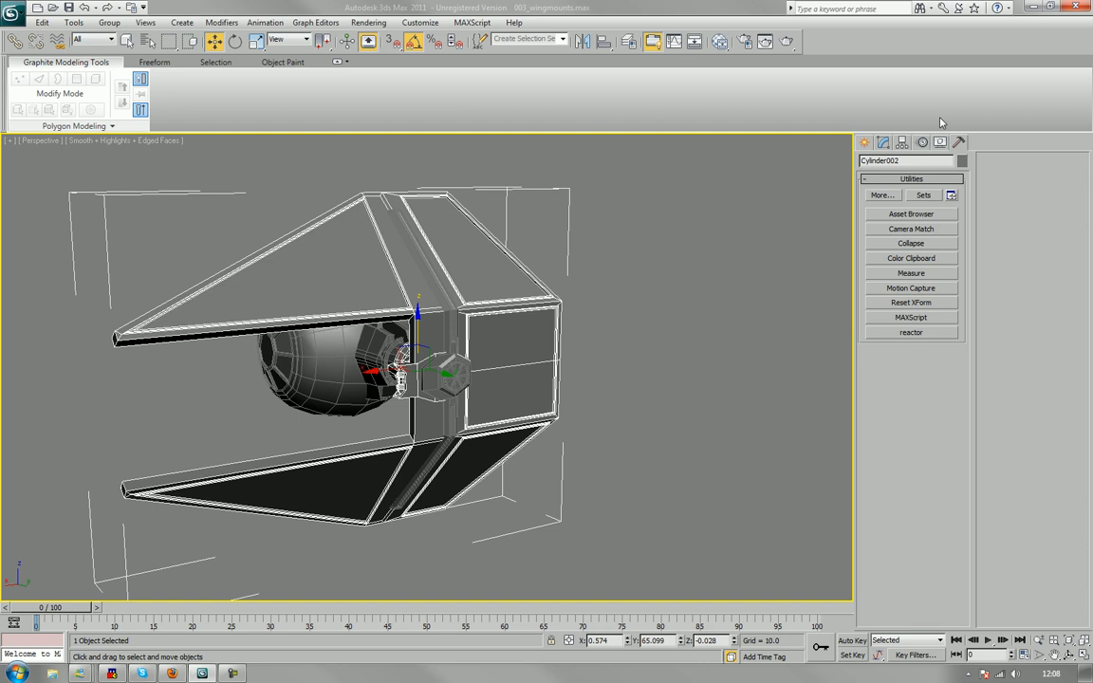
left_click(883, 142)
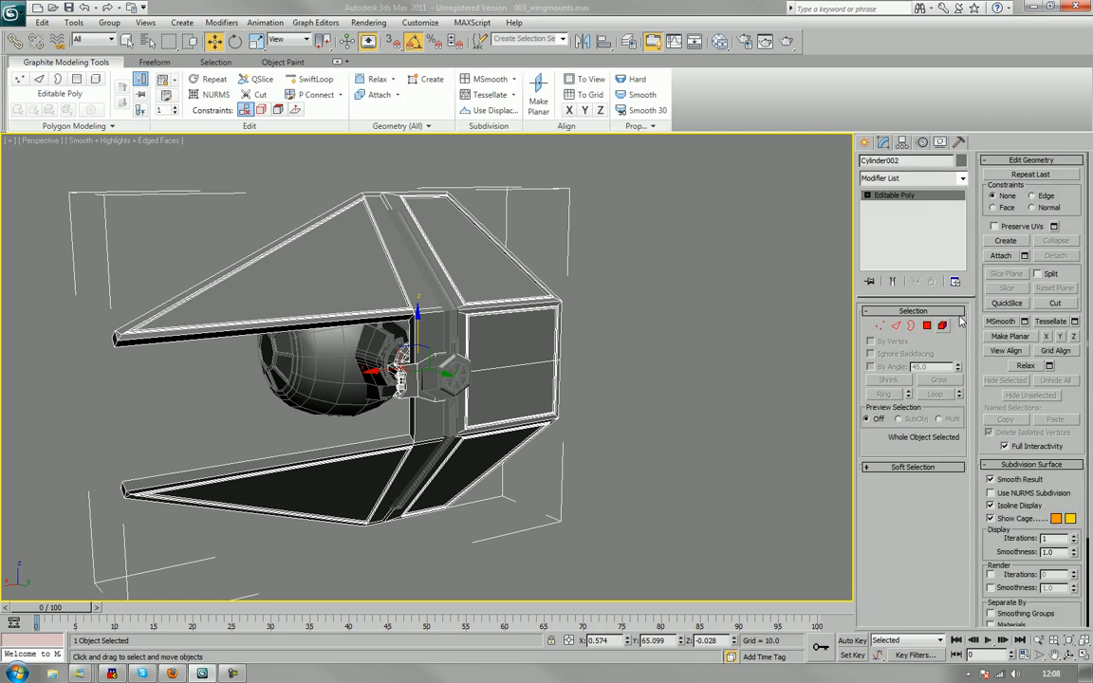
left_click(996, 258)
left_click(459, 376)
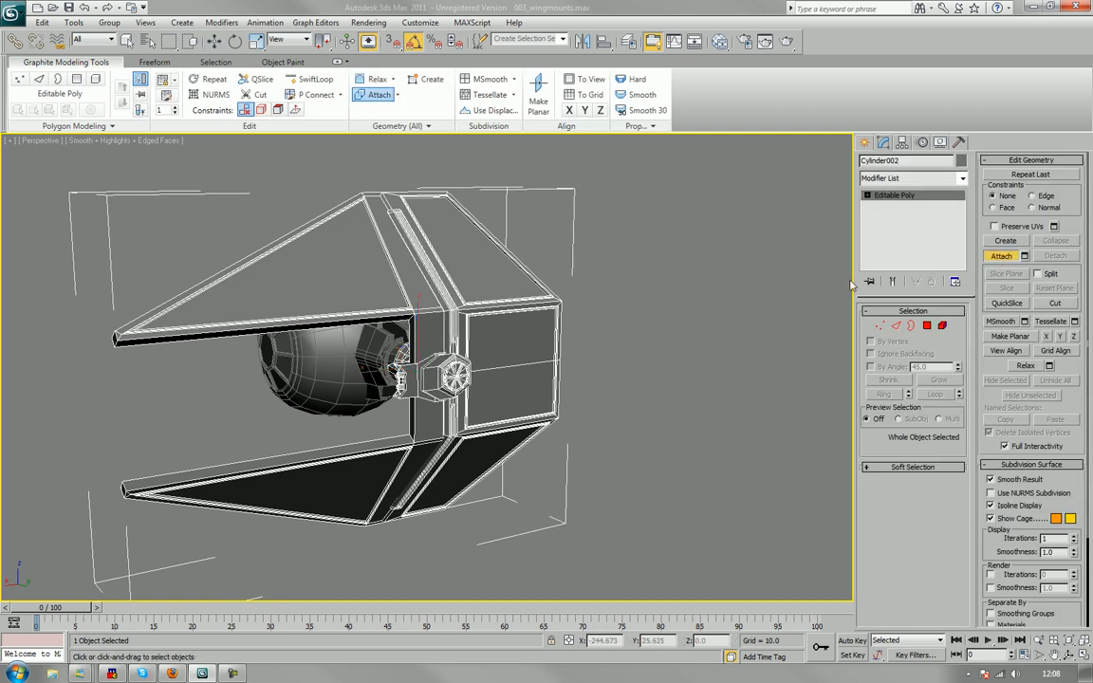
left_click(1002, 257)
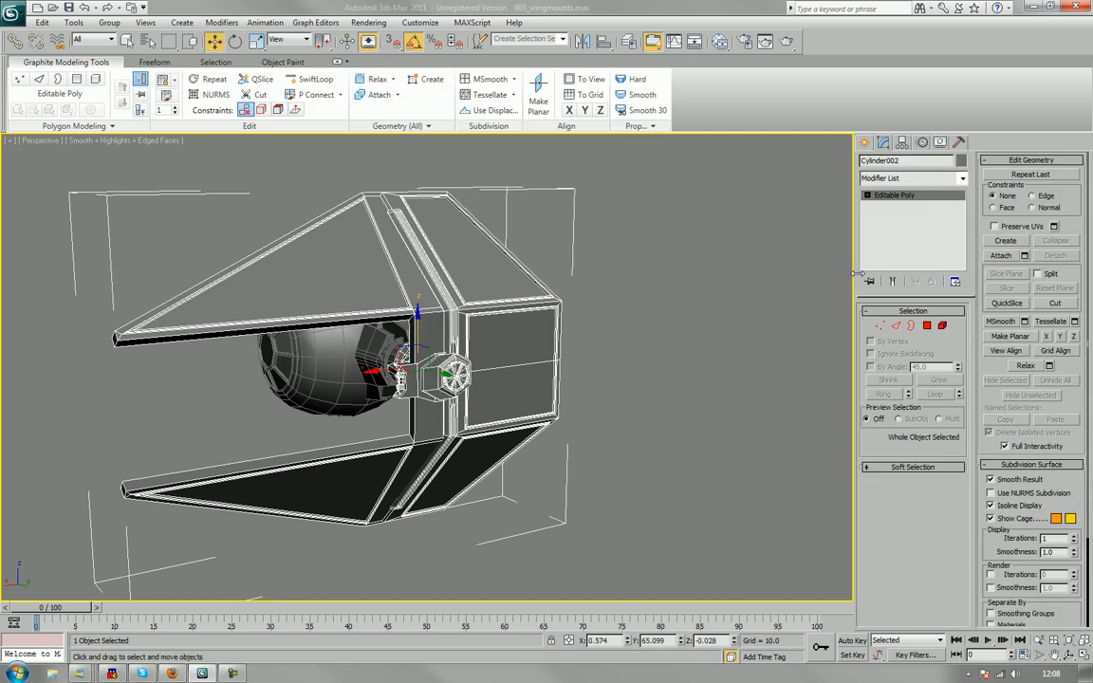
Select the two middle polygons on the wing's rear edge, try moving them outward along X, and undo the move.
middle_click_drag(570, 284, 629, 319, "alt")
scroll(629, 320, "up", 2)
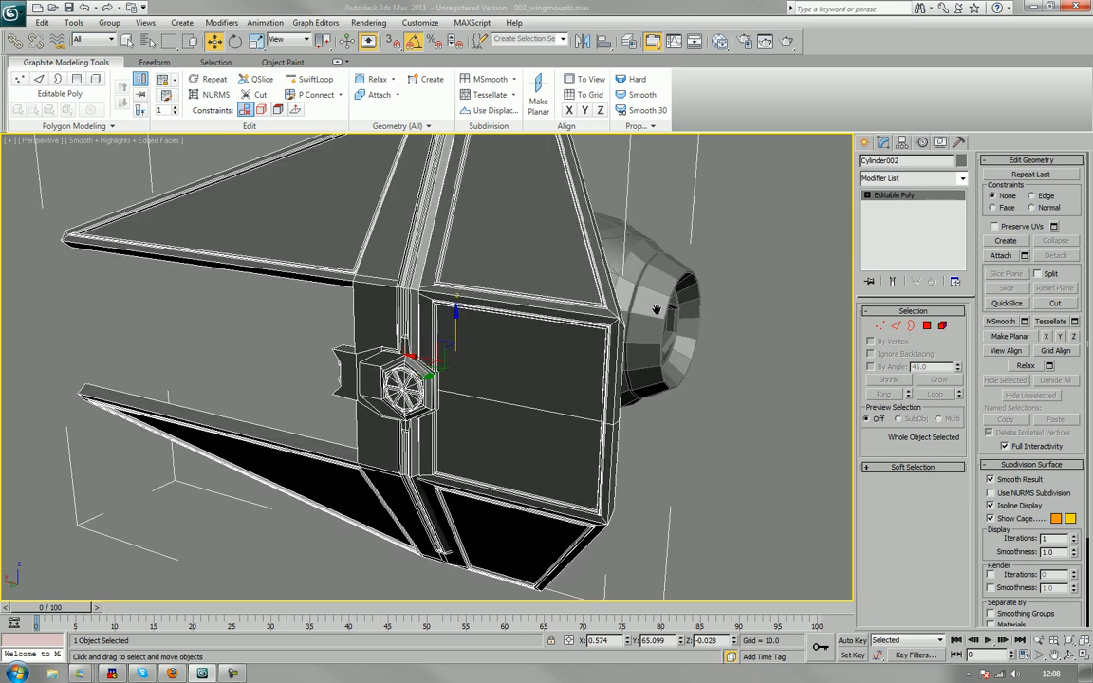
key("4")
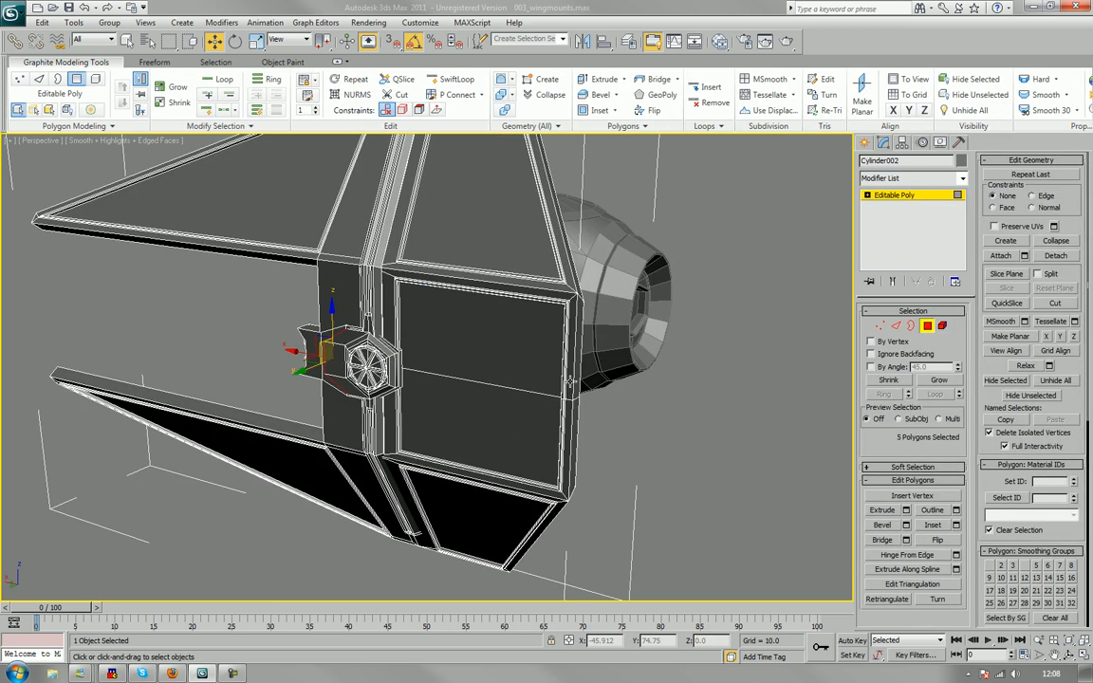
left_click(578, 389)
left_click(577, 432, "ctrl")
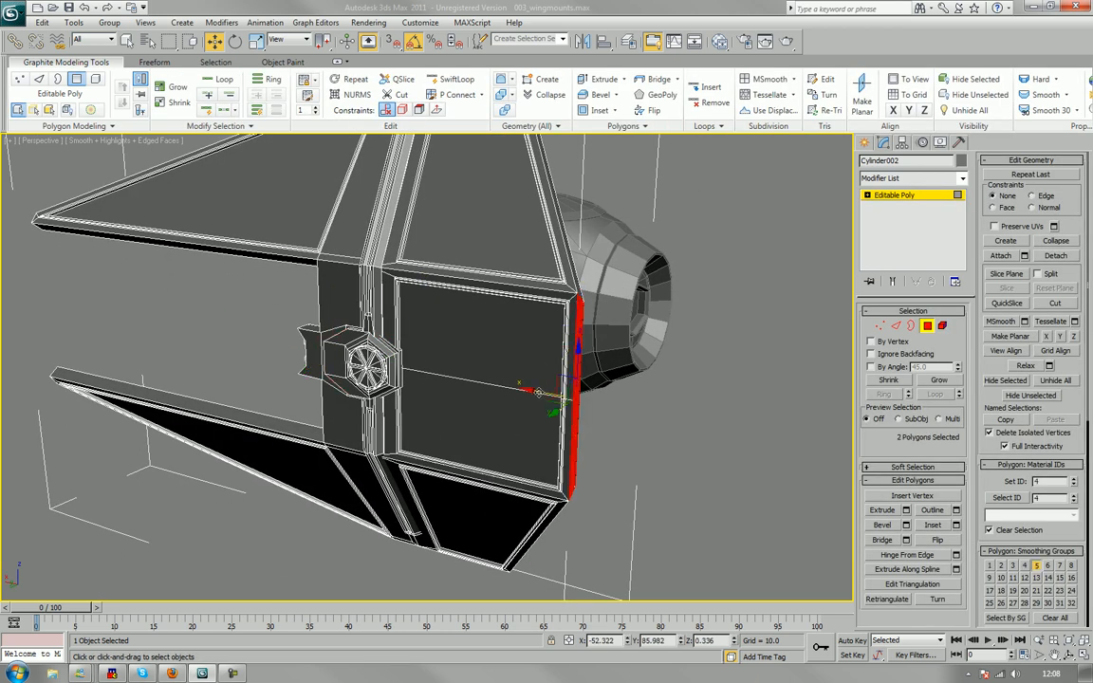
left_click_drag(538, 393, 551, 403)
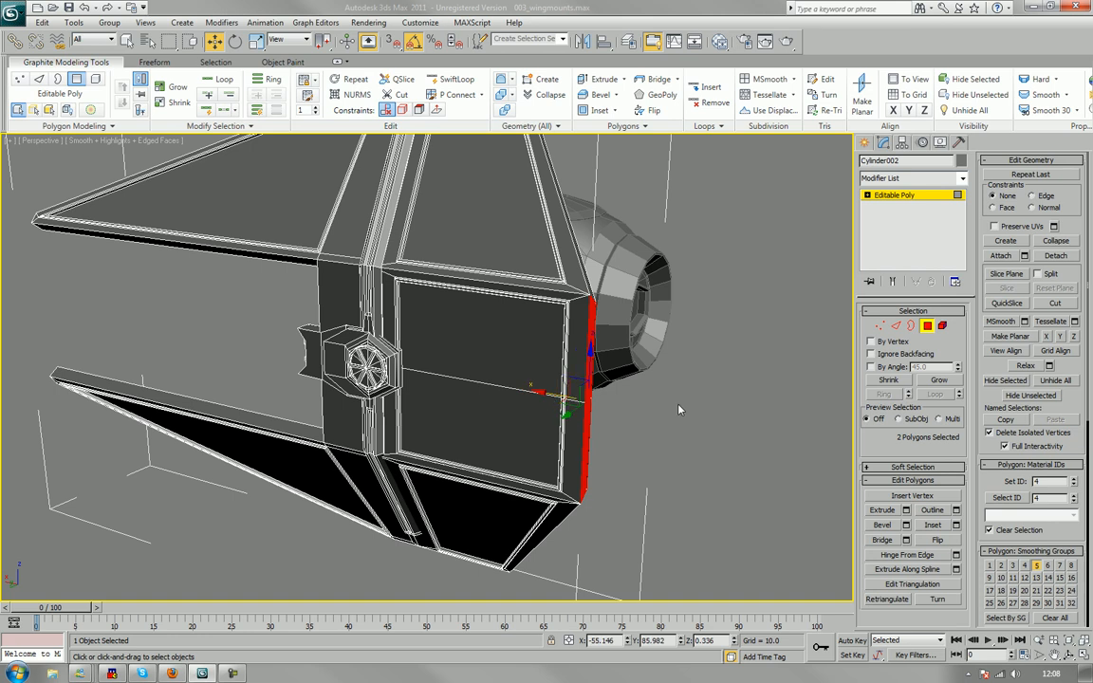
key("ctrl+z")
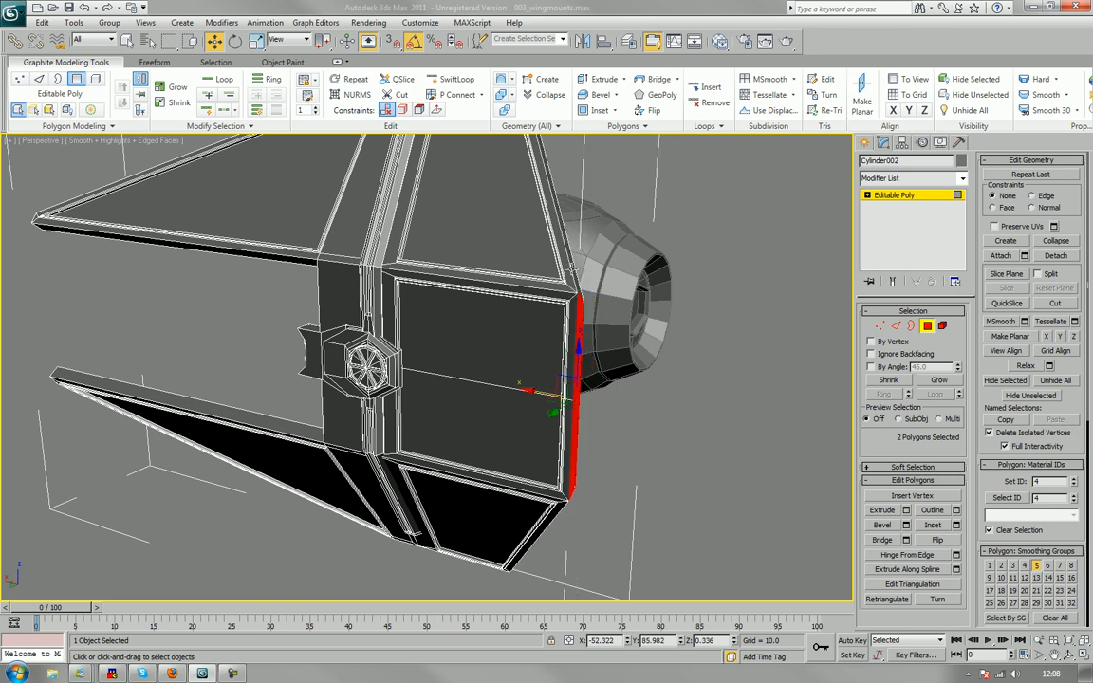
Add the upper and lower rear-edge polygons to the selection and move all four slightly outward along X, then leave polygon editing.
left_click(572, 271, "ctrl")
middle_click_drag(581, 510, 567, 492, "alt")
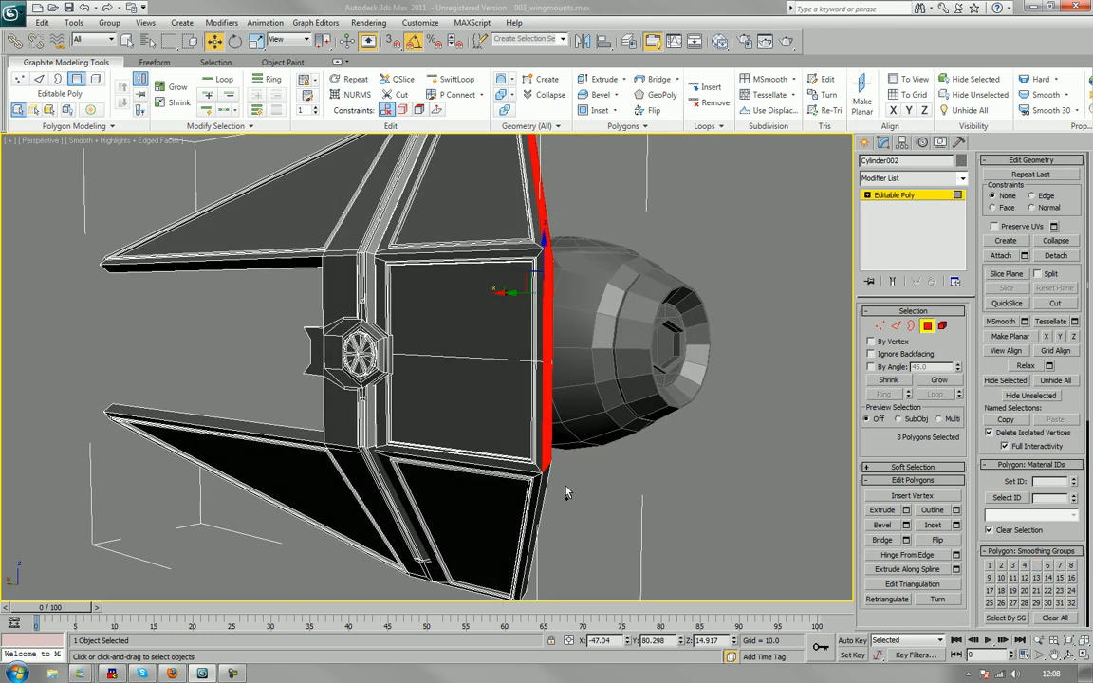
left_click(540, 498, "ctrl")
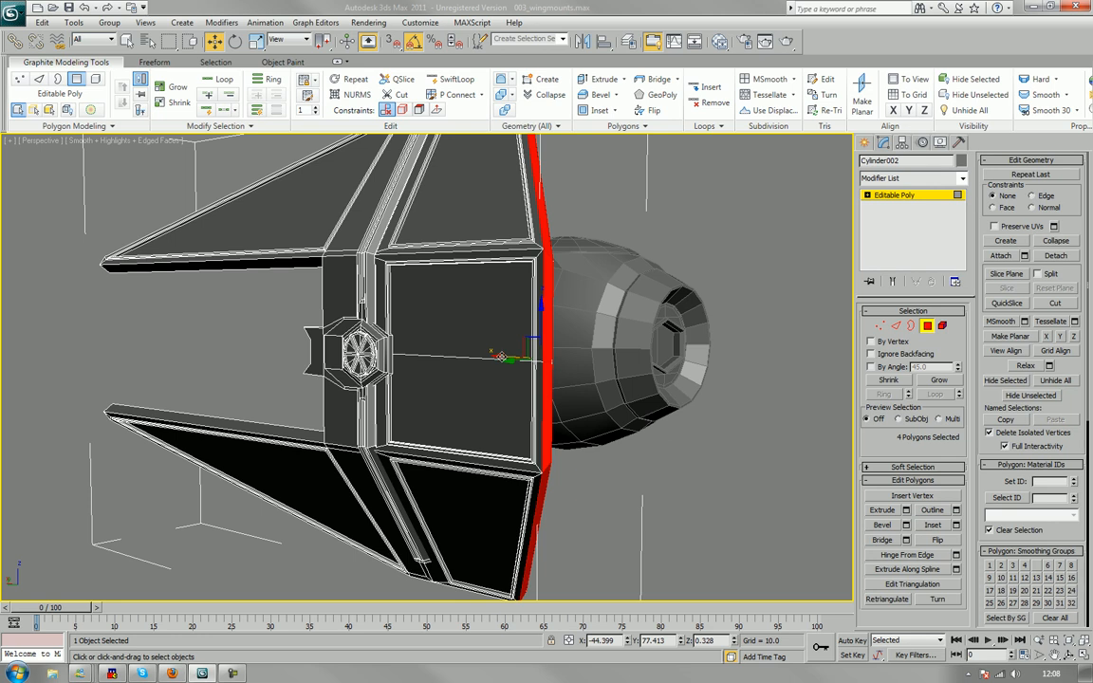
left_click_drag(502, 357, 512, 359)
left_click(767, 257)
scroll(765, 257, "down", 3)
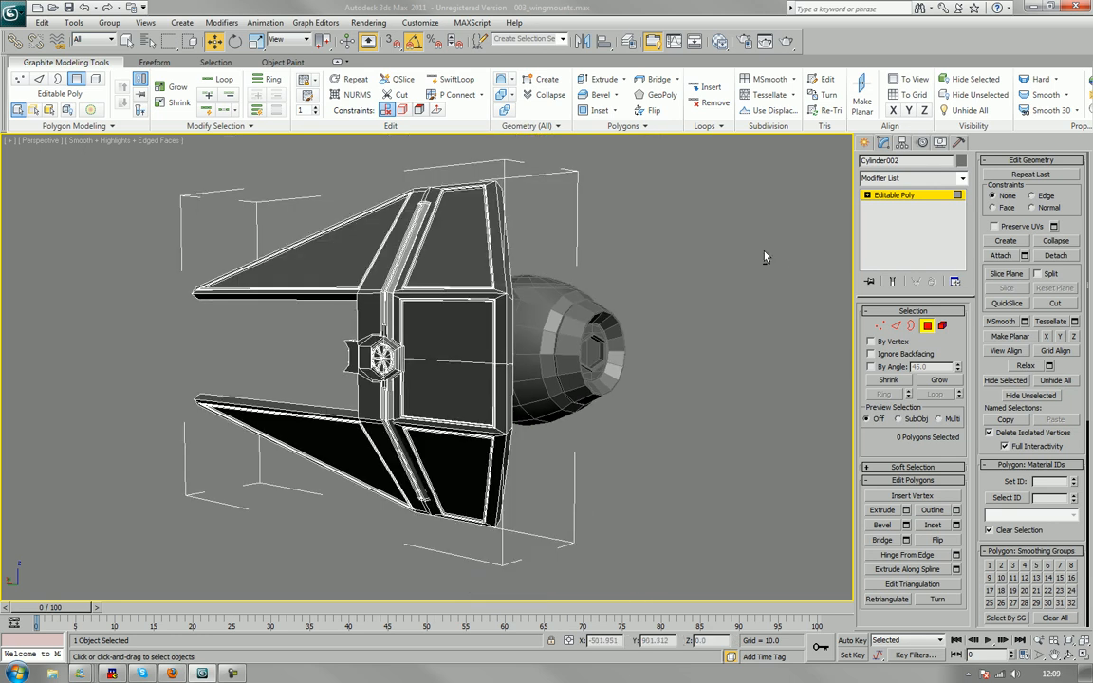
middle_click_drag(765, 257, 684, 313, "alt")
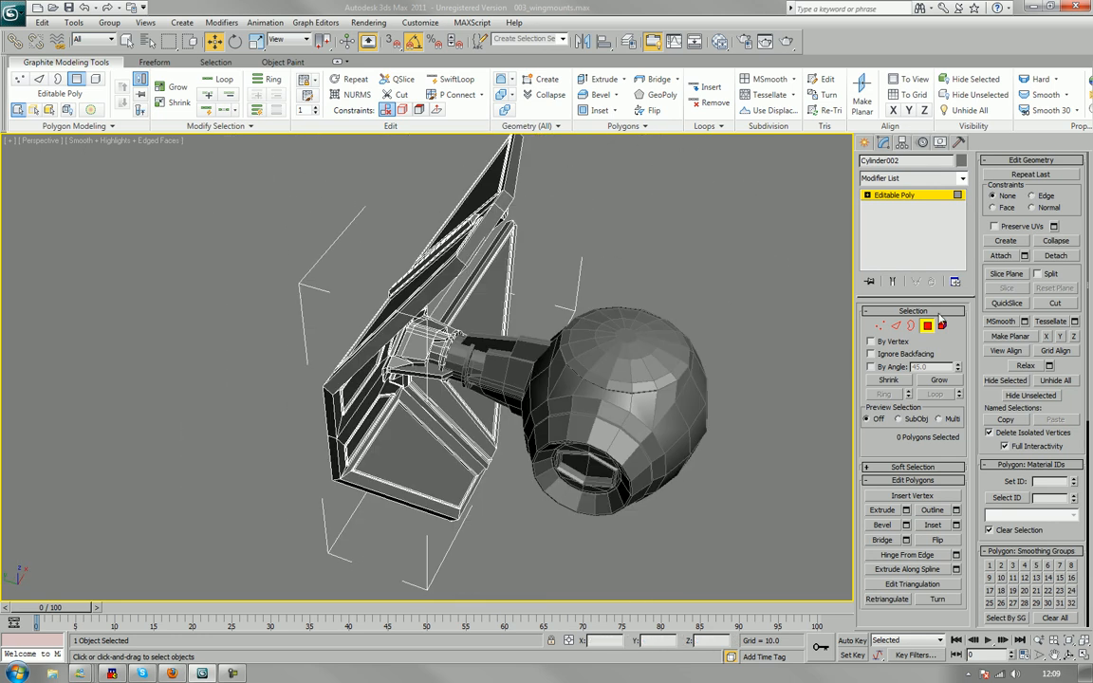
left_click(929, 328)
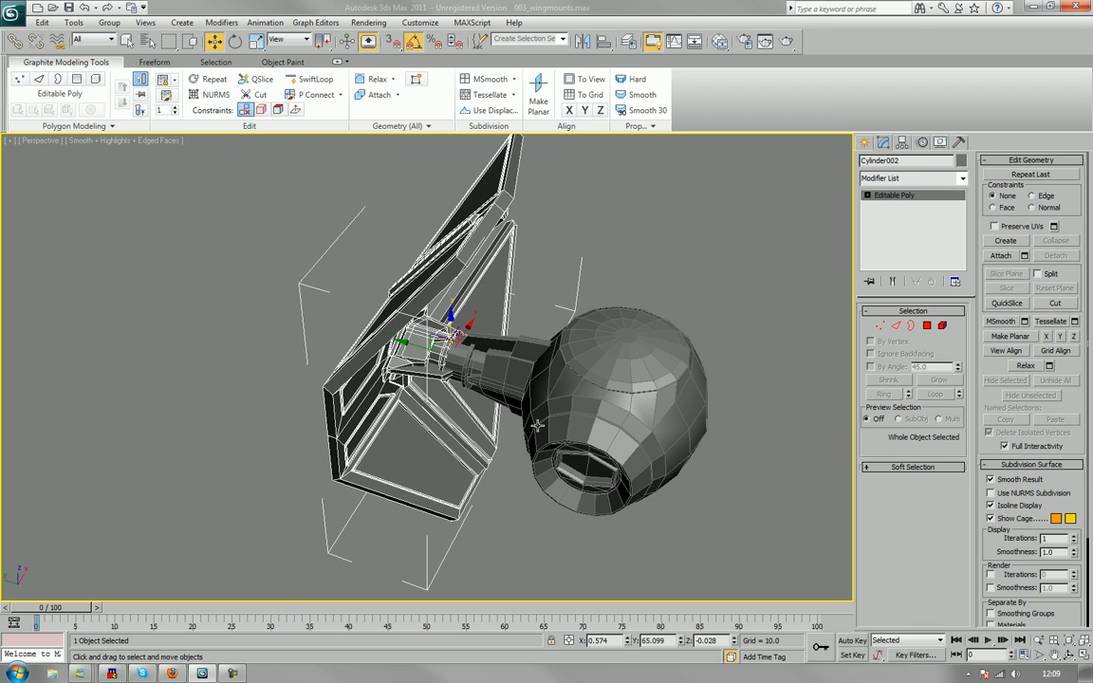
Select the cockpit for polygon editing at the ring of faces around its hexagonal recess.
middle_click_drag(538, 426, 591, 379, "alt")
middle_click_drag(608, 323, 410, 346)
scroll(559, 329, "up", 3)
scroll(410, 345, "up", 2)
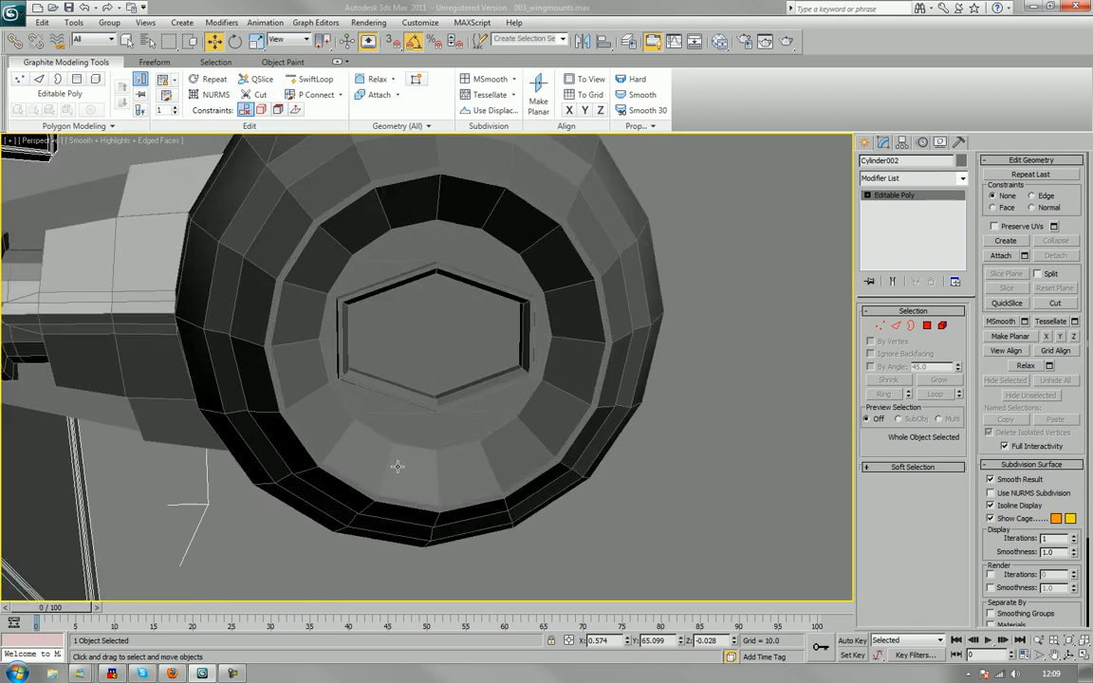
left_click(402, 466)
middle_click_drag(403, 466, 468, 447)
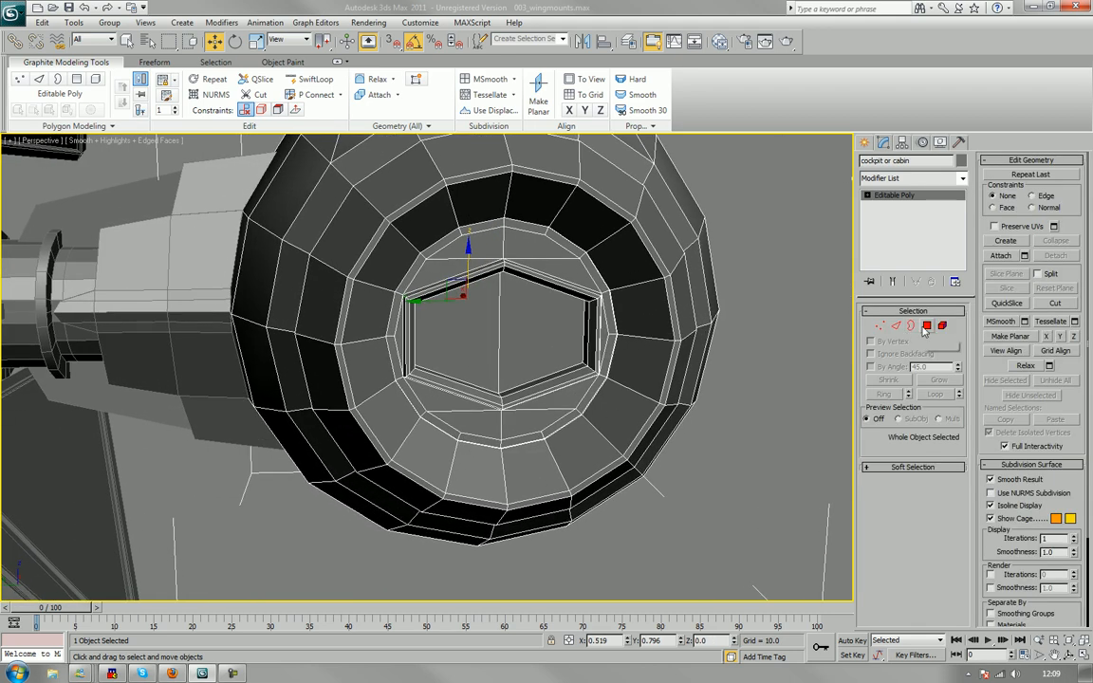
key("4")
middle_click_drag(403, 302, 383, 268, "alt")
Select every second polygon of the ring around the cockpit's hexagonal recess, eight in all, and inset them slightly.
left_click(381, 256)
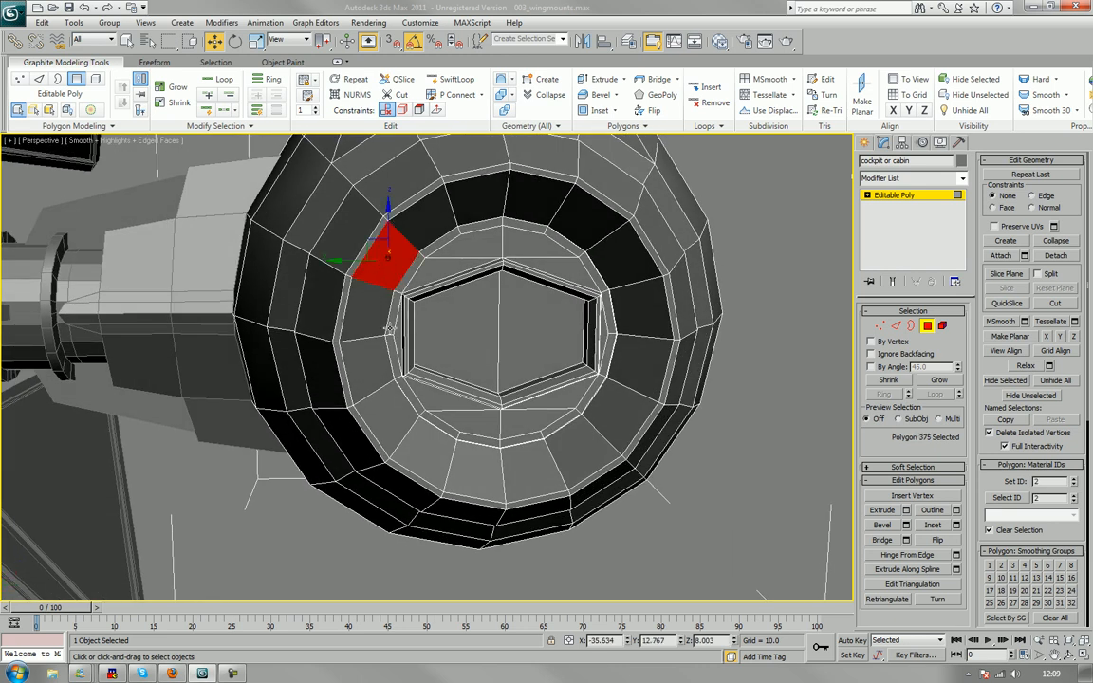
left_click(366, 362, "ctrl")
left_click(424, 454, "ctrl")
left_click(530, 468, "ctrl")
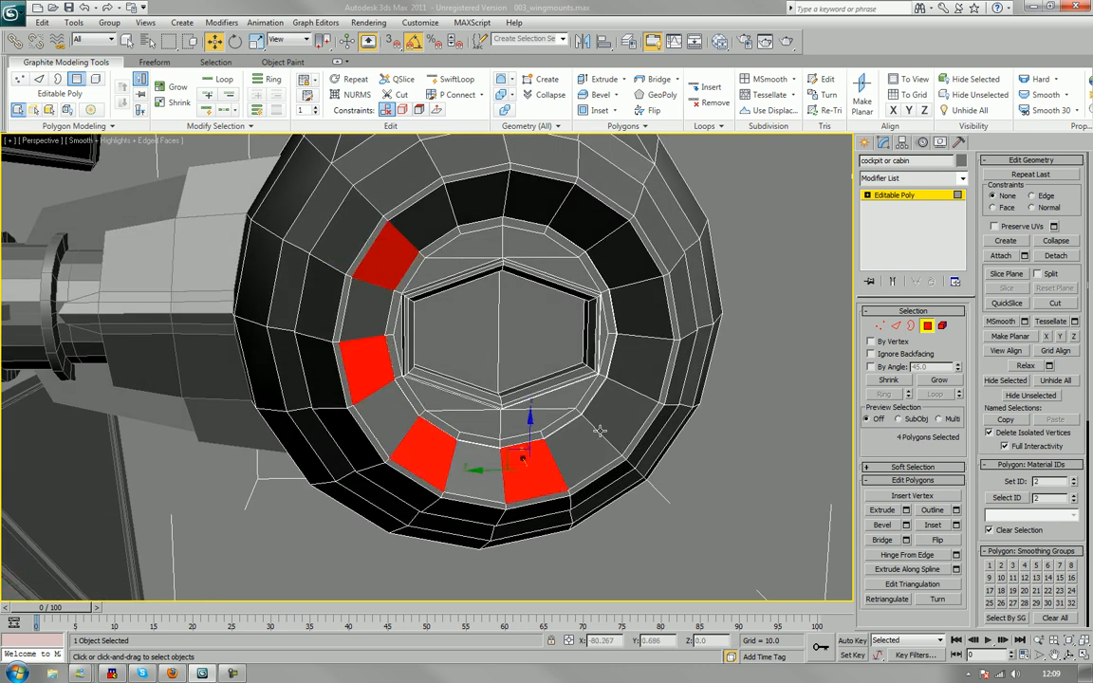
left_click(618, 415, "ctrl")
left_click(640, 308, "ctrl")
left_click(590, 224, "ctrl")
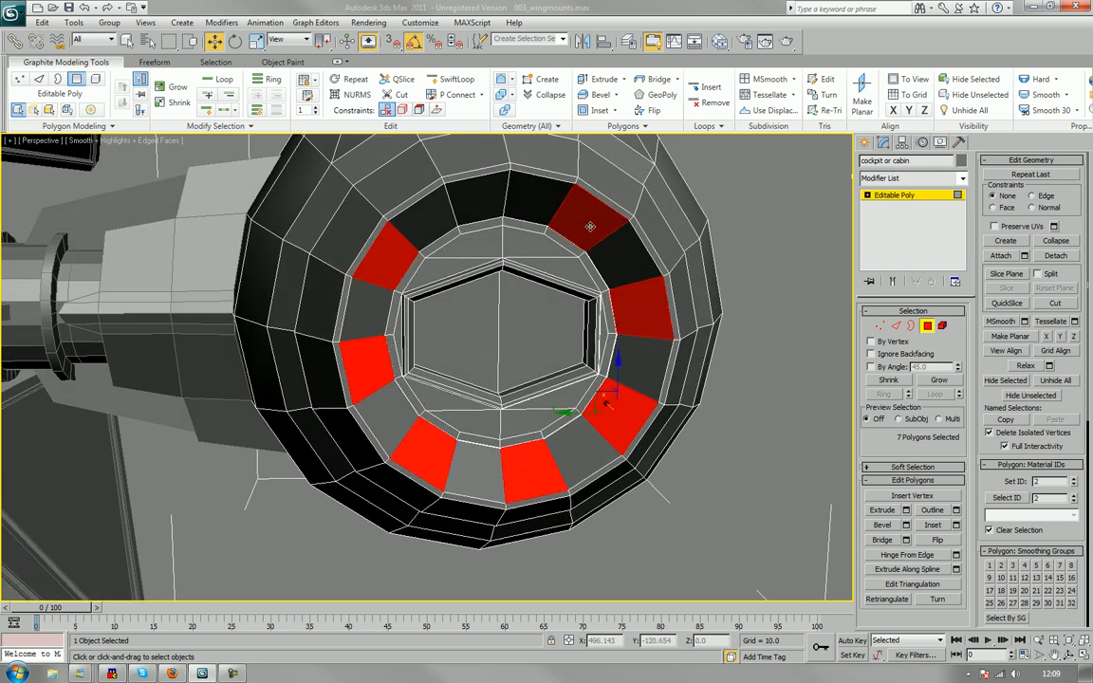
left_click(479, 194, "ctrl")
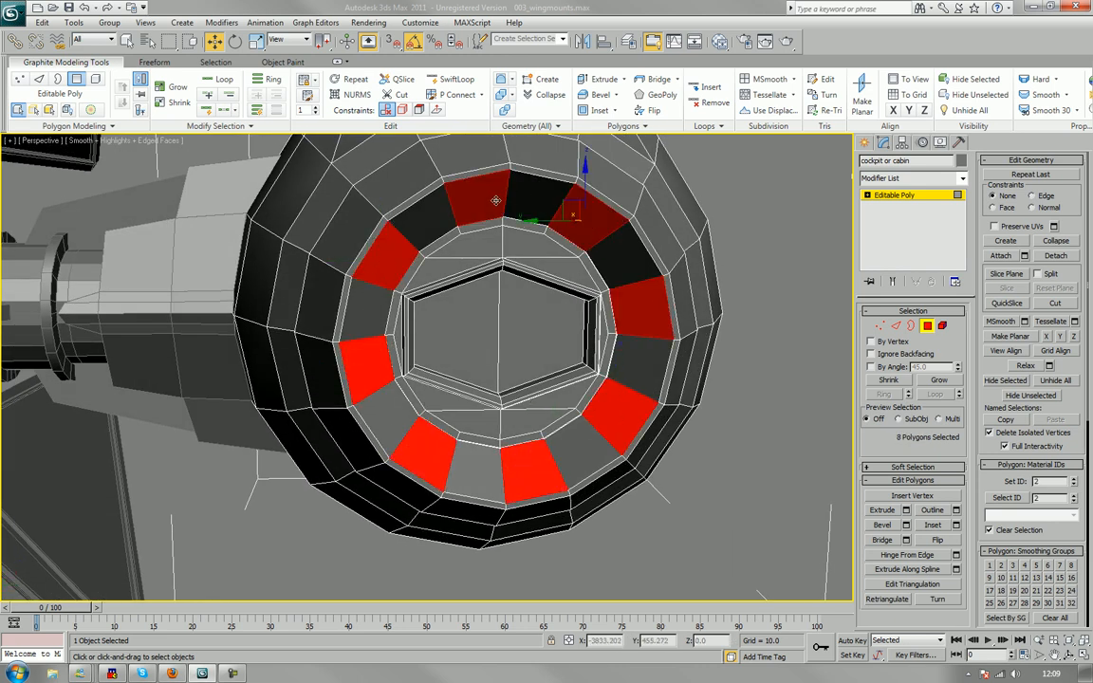
left_click(937, 526)
left_click_drag(523, 472, 523, 469)
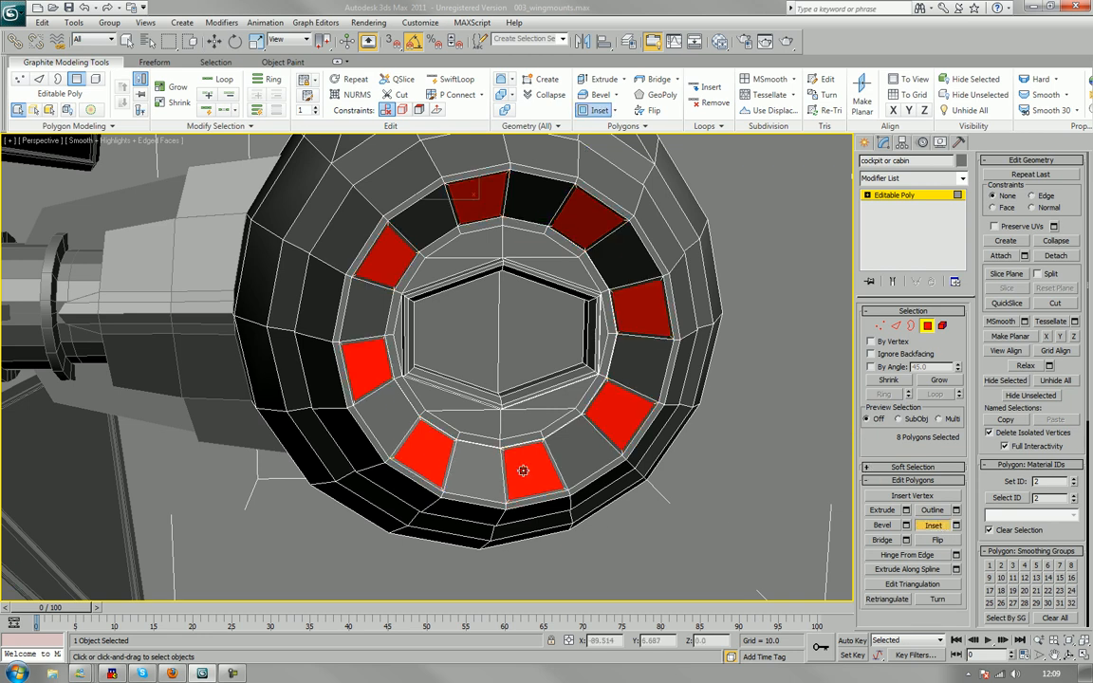
Select the eight remaining polygons of the ring and inset them by 0.38.
left_click(579, 452)
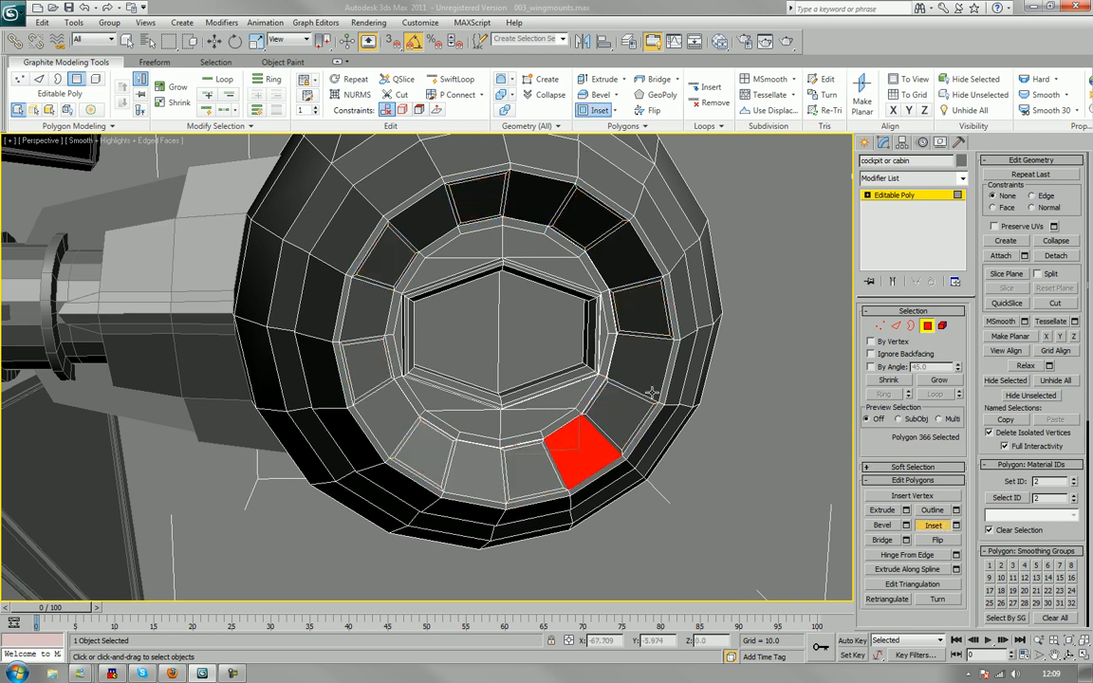
left_click(640, 364, "ctrl")
left_click(617, 259, "ctrl")
left_click(548, 196, "ctrl")
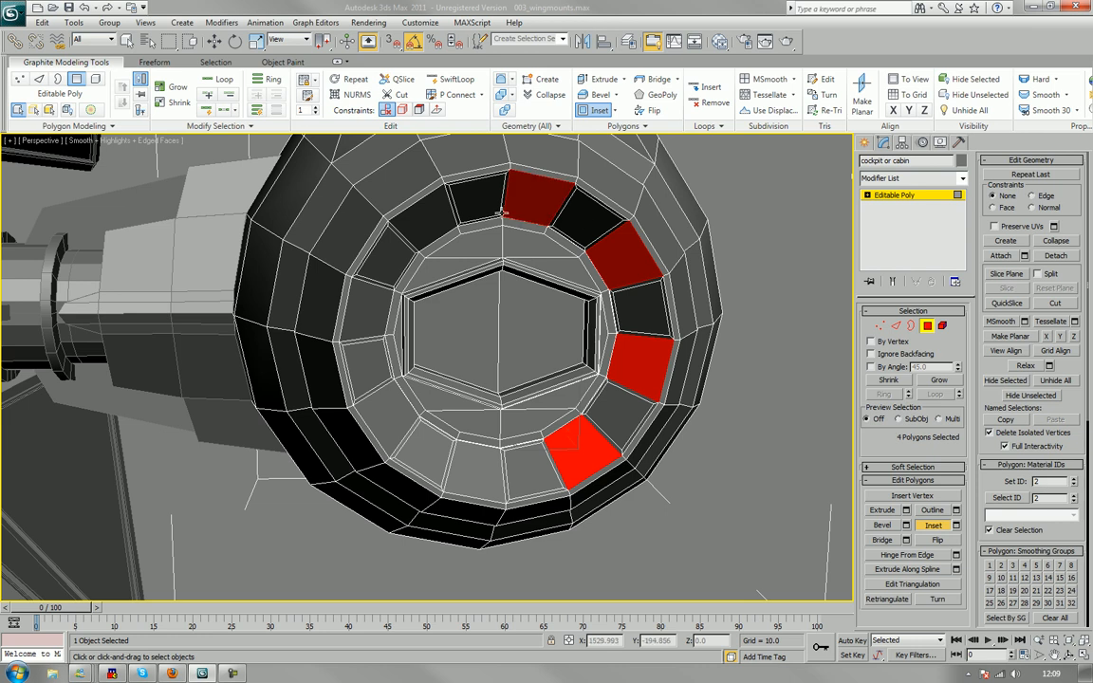
left_click(418, 212, "ctrl")
left_click(363, 327, "ctrl")
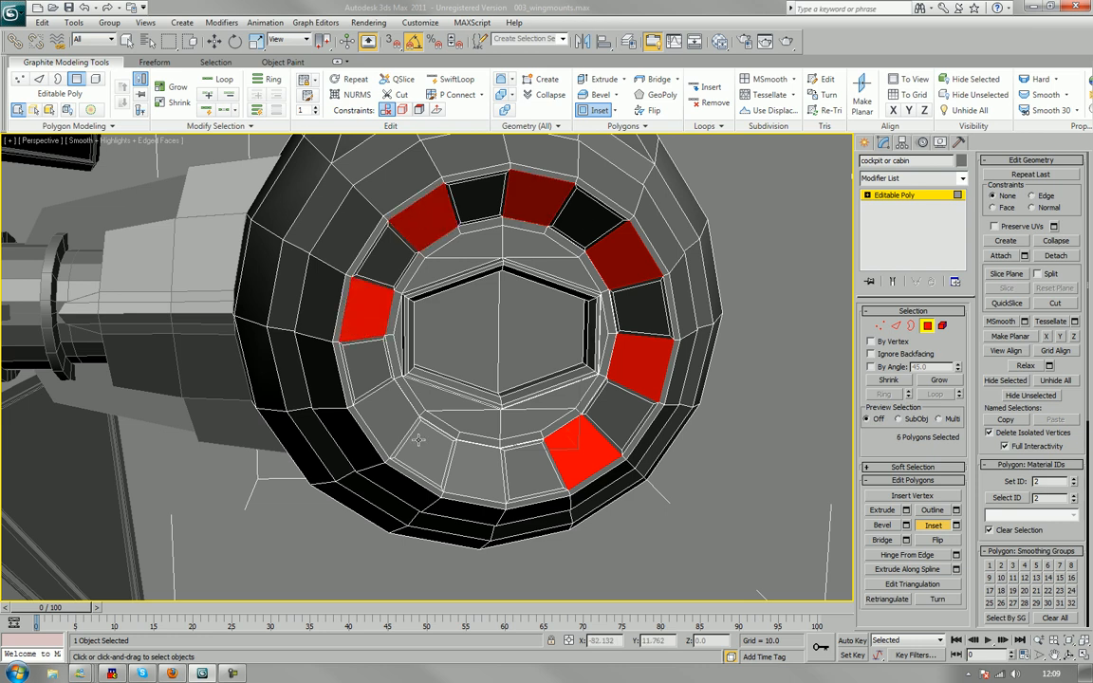
left_click(372, 396, "ctrl")
left_click(470, 463, "ctrl")
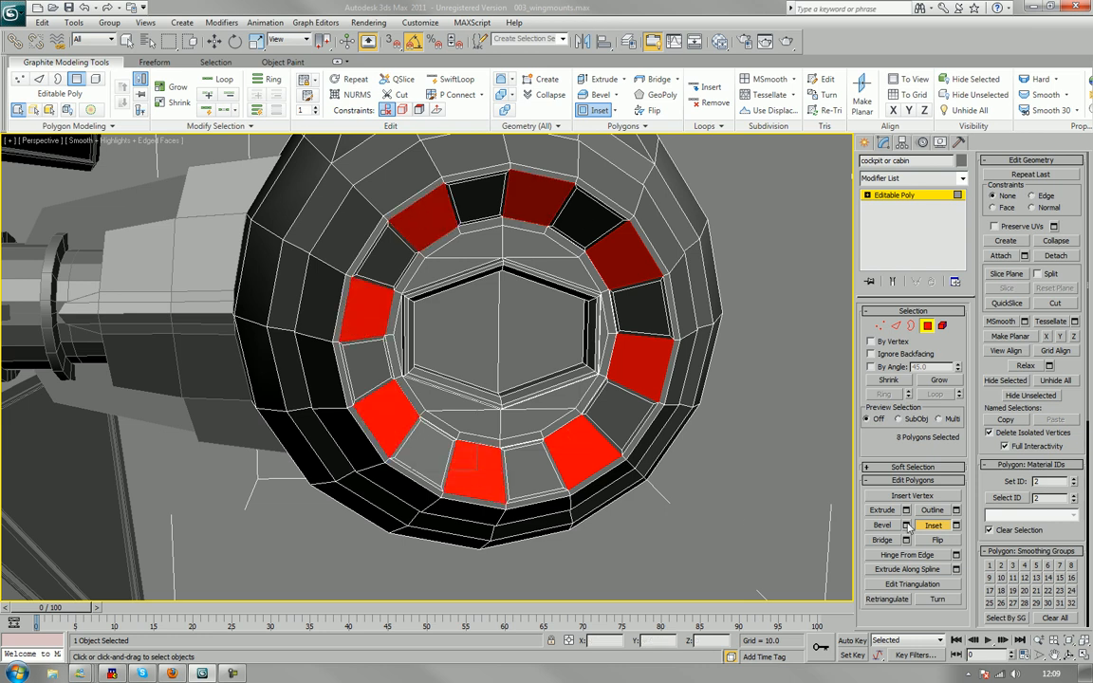
key("w")
left_click(955, 525)
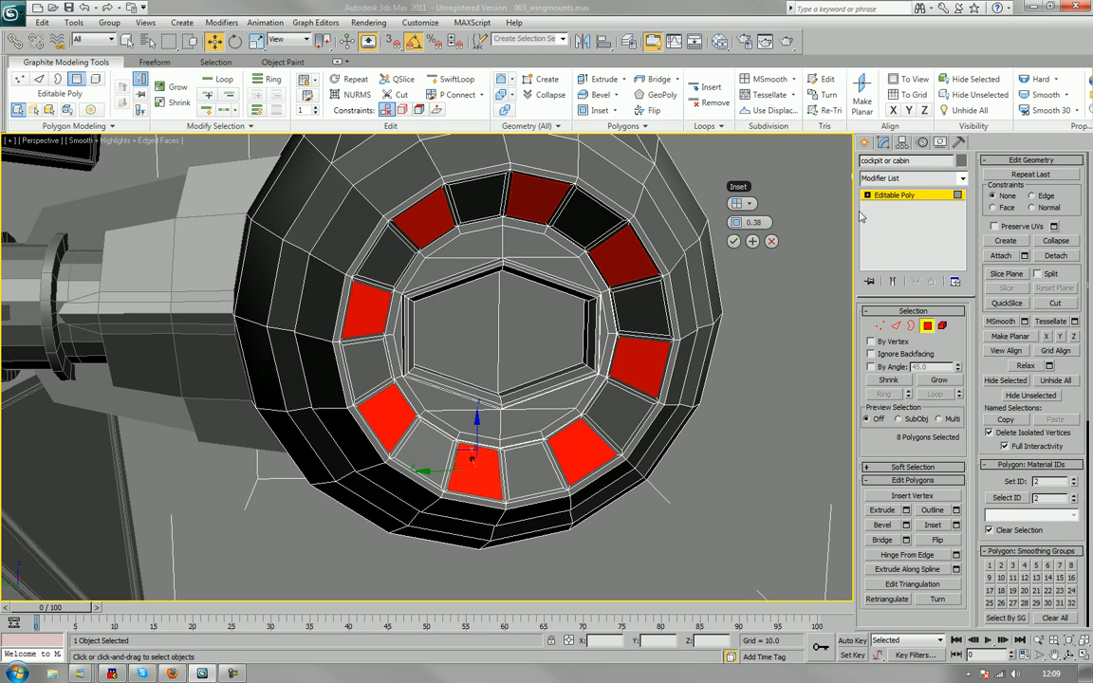
left_click(733, 241)
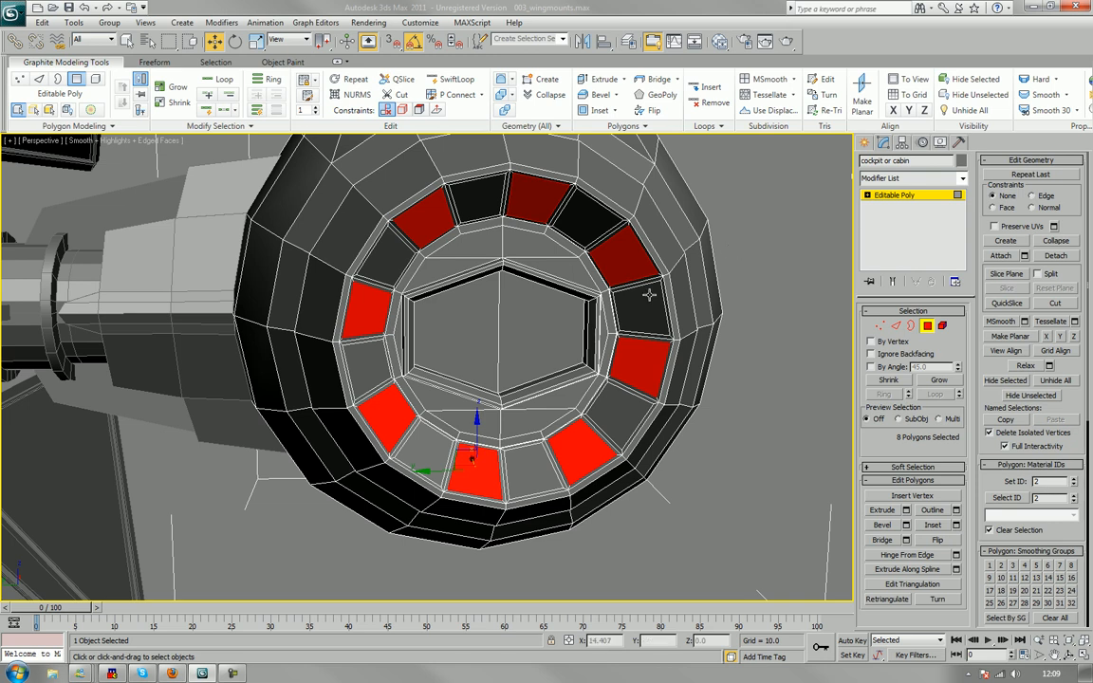
Add the eight previously inset polygons to the selection so that all 16 ring panels are selected.
left_click(599, 224, "ctrl")
left_click(644, 310, "ctrl")
left_click(622, 406, "ctrl")
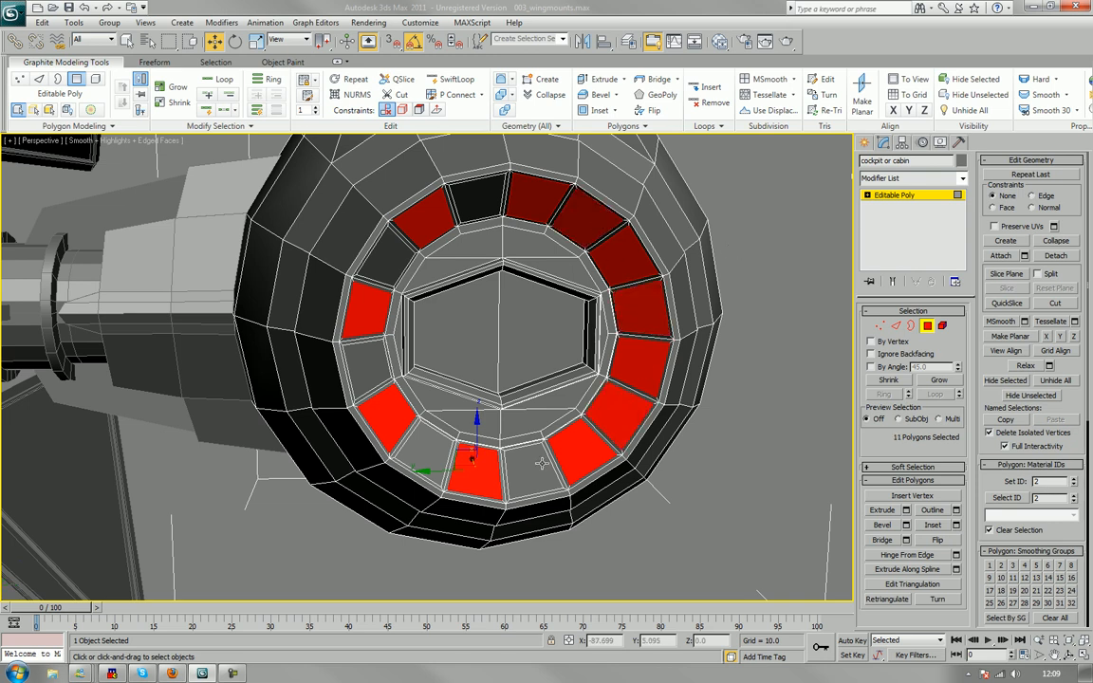
left_click(539, 465, "ctrl")
left_click(425, 446, "ctrl")
left_click(366, 360, "ctrl")
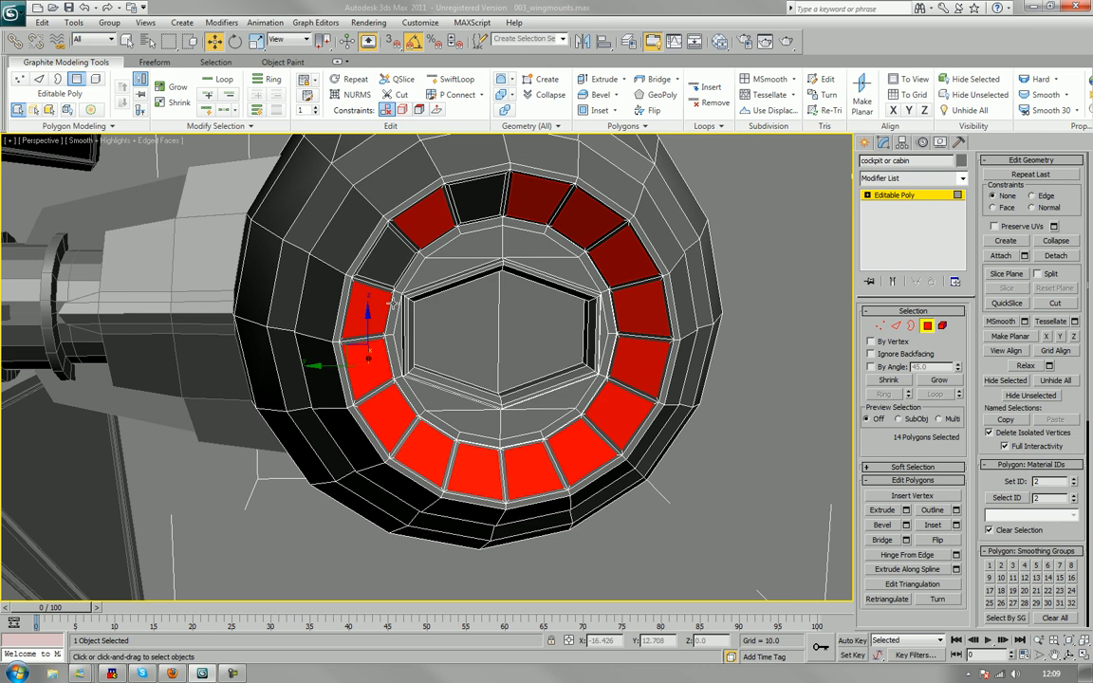
left_click(374, 253, "ctrl")
left_click(466, 195, "ctrl")
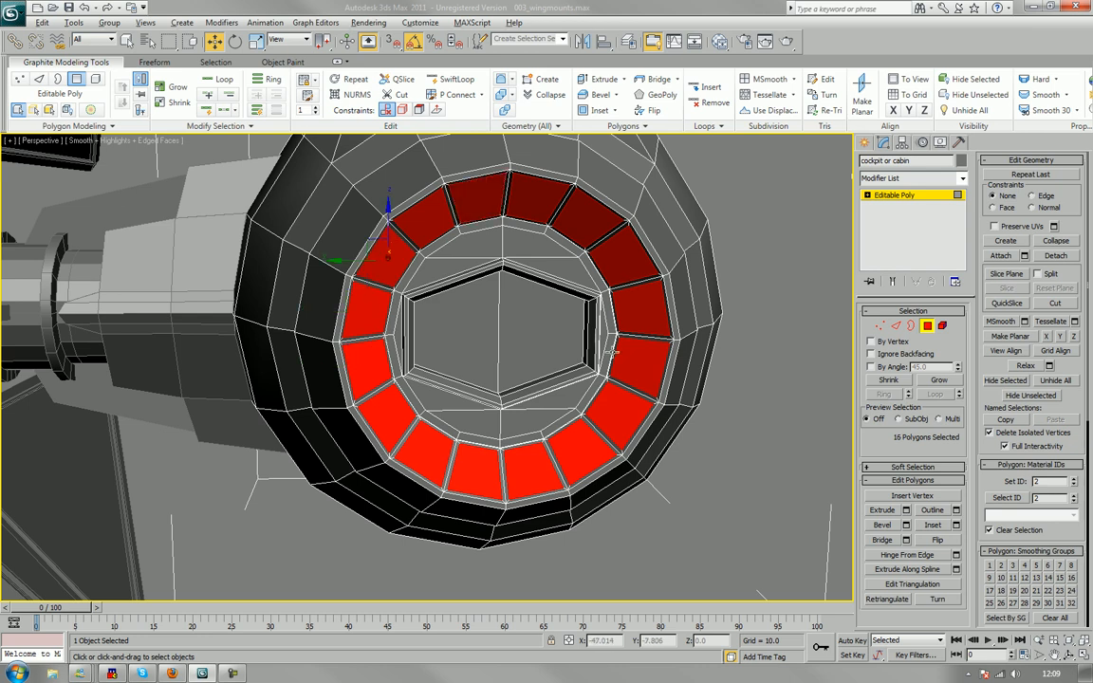
Bevel the 16 inset panels of the ring around the cockpit's hexagonal recess.
middle_click_drag(615, 353, 804, 461, "alt")
left_click(891, 526)
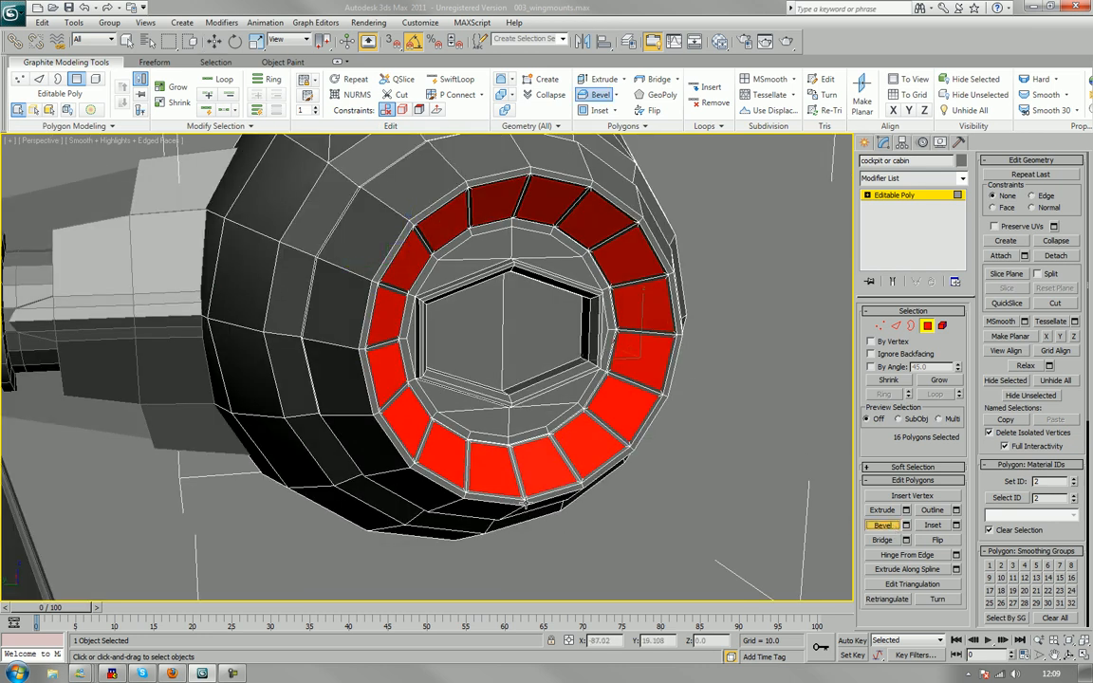
scroll(539, 467, "up", 3)
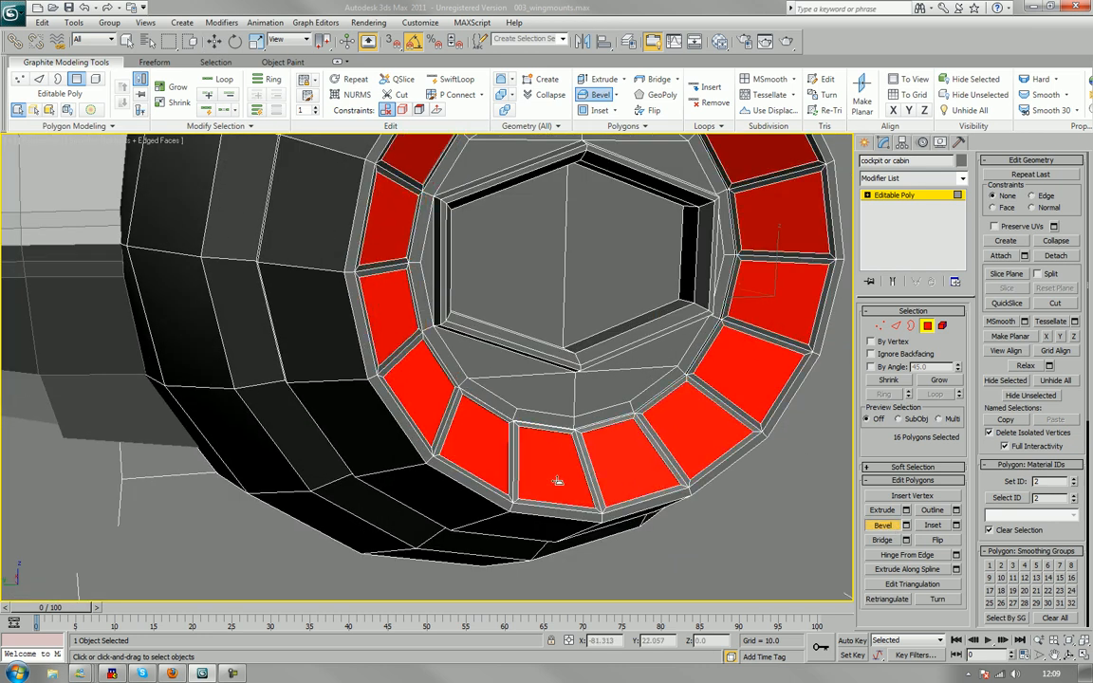
left_click_drag(558, 481, 617, 490)
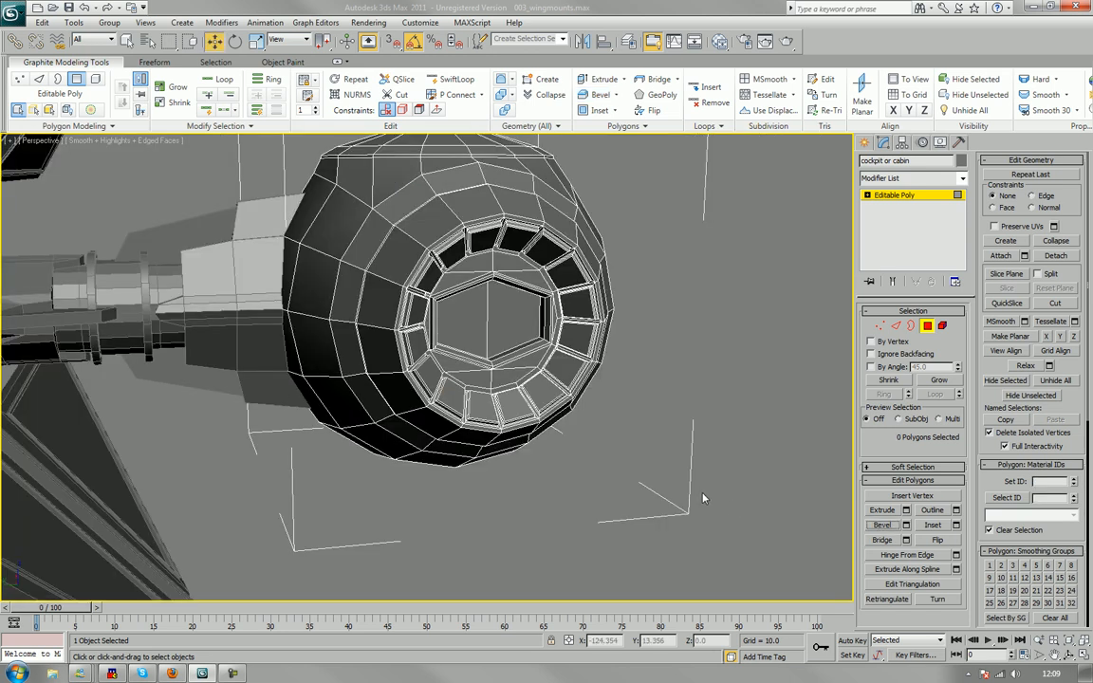
Inspect the cockpit's smooth shading and bevelled panel ring from several sides, with and without edged faces.
key("F4")
scroll(671, 482, "down", 4)
middle_click_drag(646, 466, 384, 415, "alt")
scroll(384, 416, "up", 5)
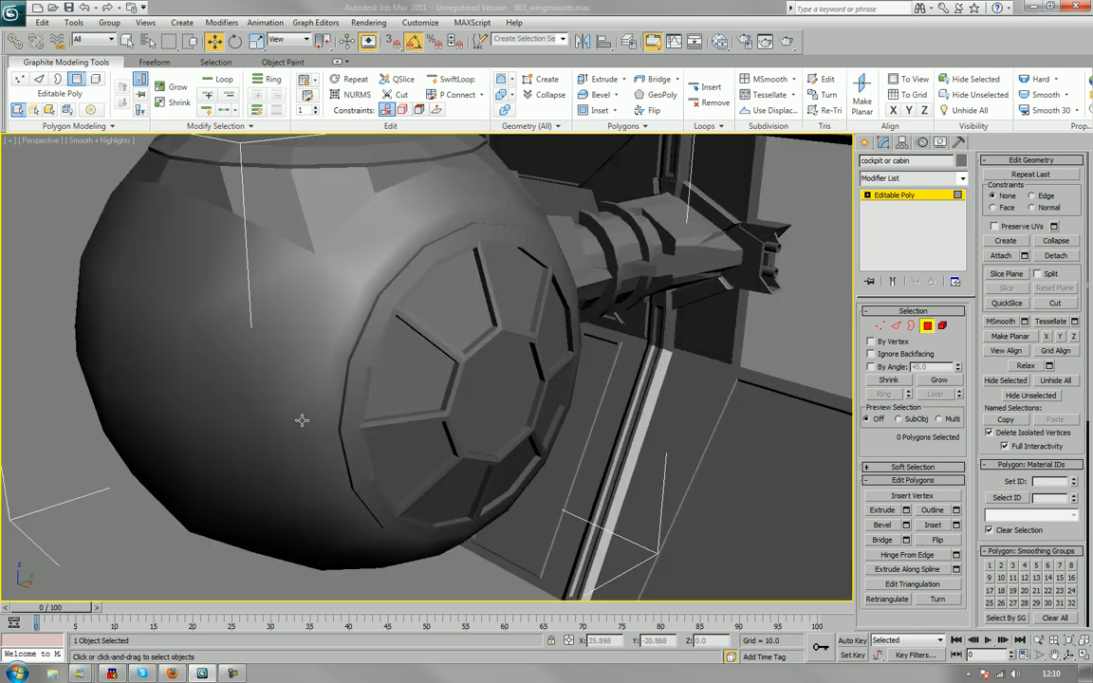
key("F4")
middle_click_drag(252, 414, 297, 372, "alt")
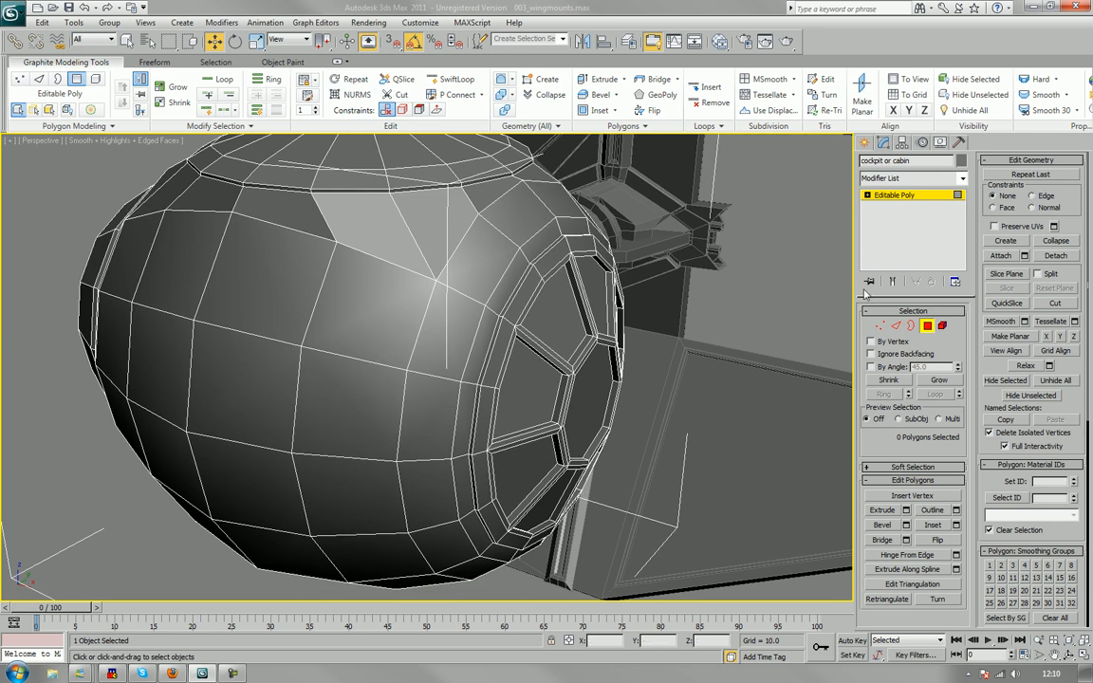
left_click(415, 306)
left_click(357, 294, "ctrl")
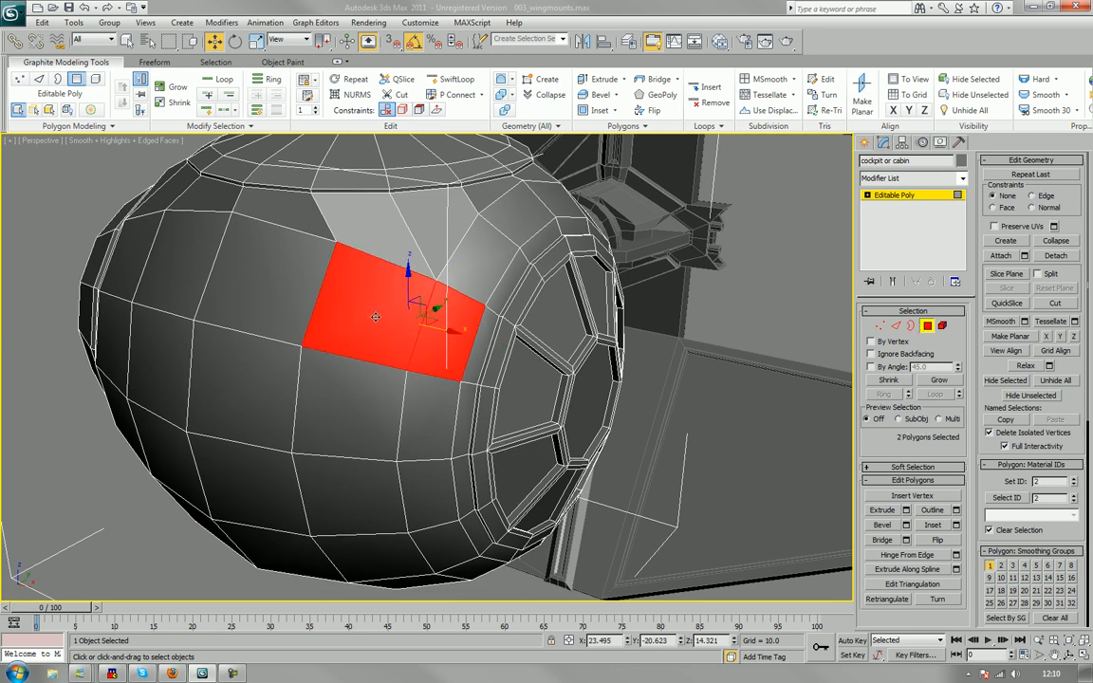
left_click(269, 276, "ctrl")
middle_click_drag(321, 293, 293, 308, "alt")
left_click(451, 432)
middle_click_drag(446, 407, 483, 378, "alt")
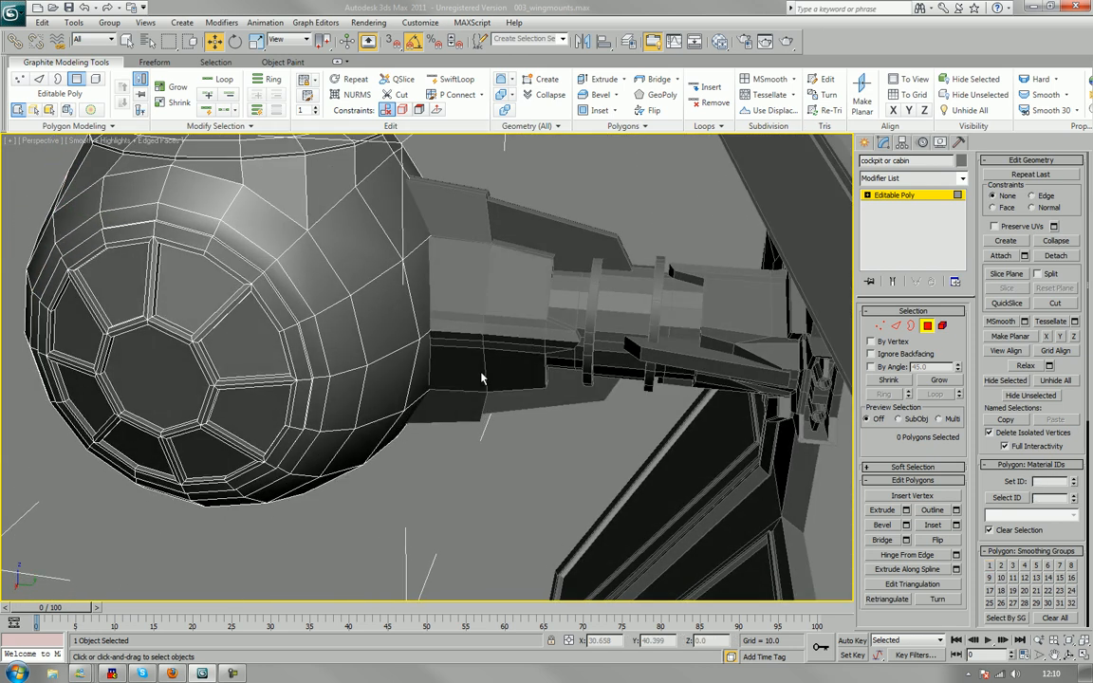
Leave polygon editing of the cockpit, select the wing mount beside it and centre the mount's pivot on the object.
left_click(928, 327)
left_click(486, 403)
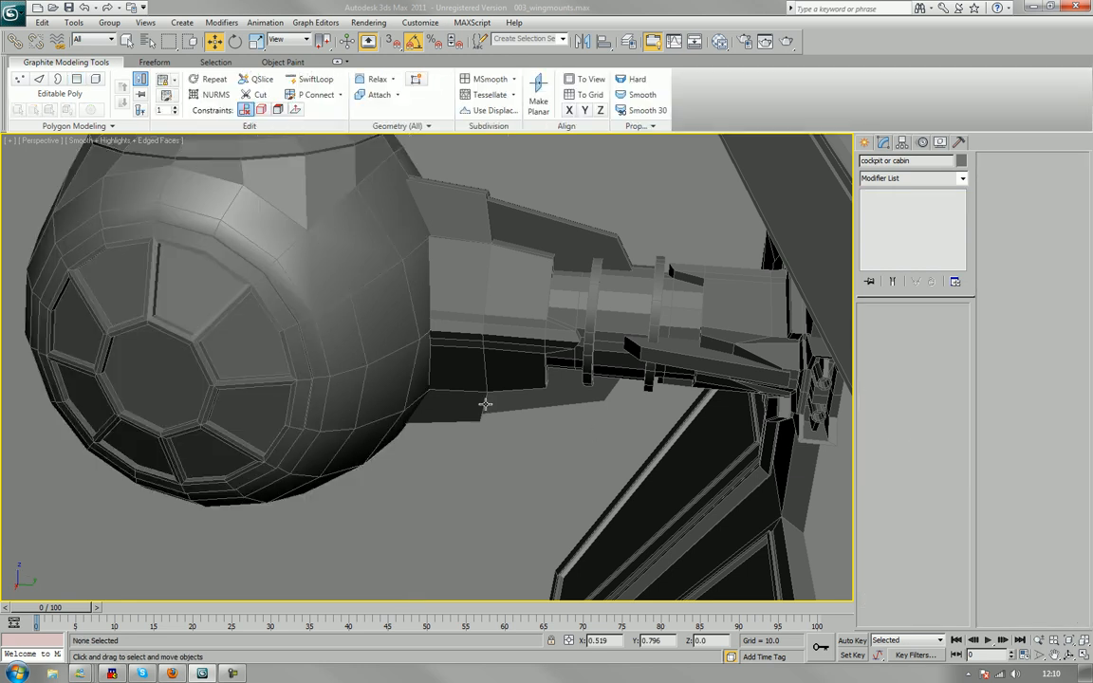
scroll(482, 361, "down", 4)
middle_click_drag(481, 361, 545, 362, "alt")
left_click(903, 142)
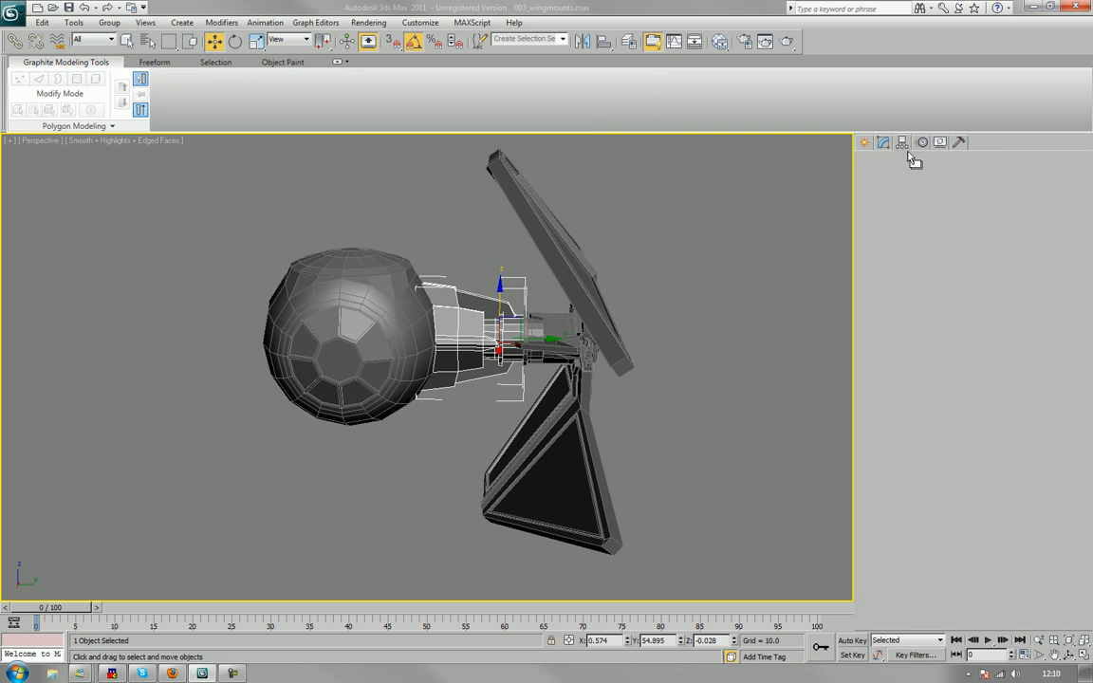
left_click(914, 225)
left_click(914, 294)
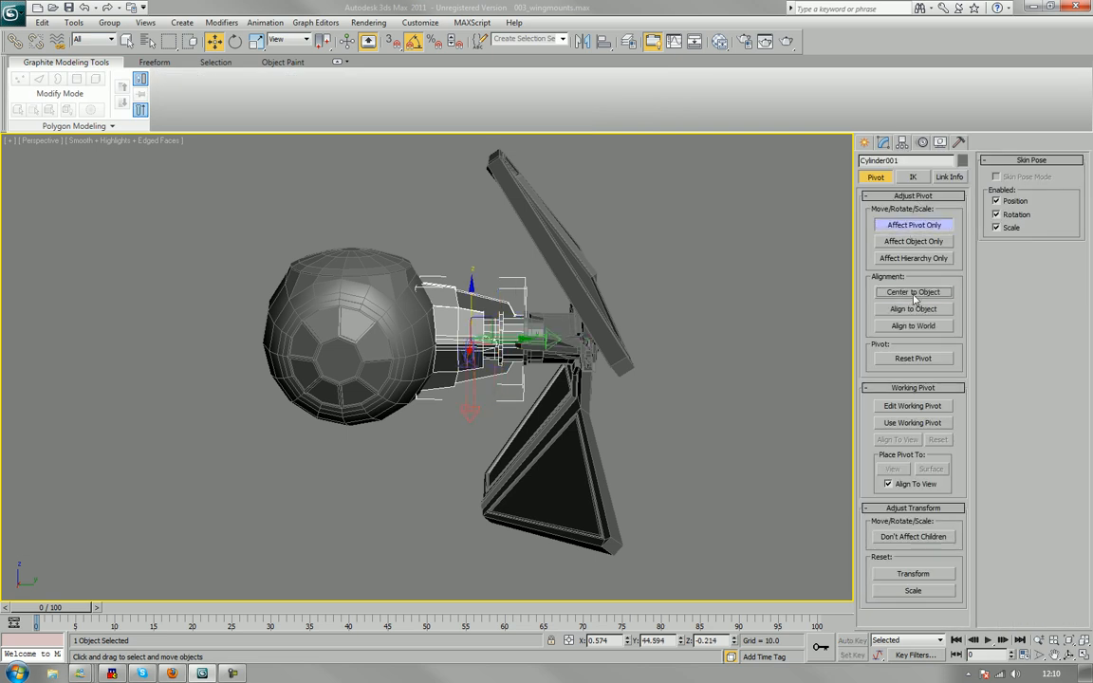
left_click(914, 226)
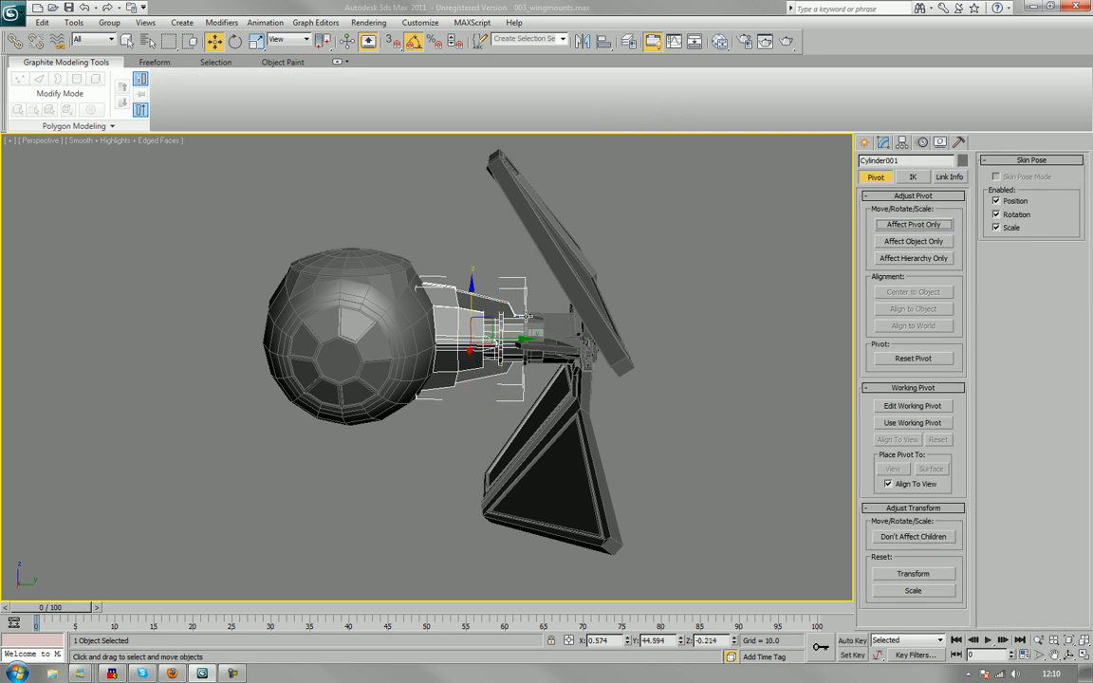
Make one independent copy of the wing mount, rotated 180° about the X axis to face the opposite way.
key("e")
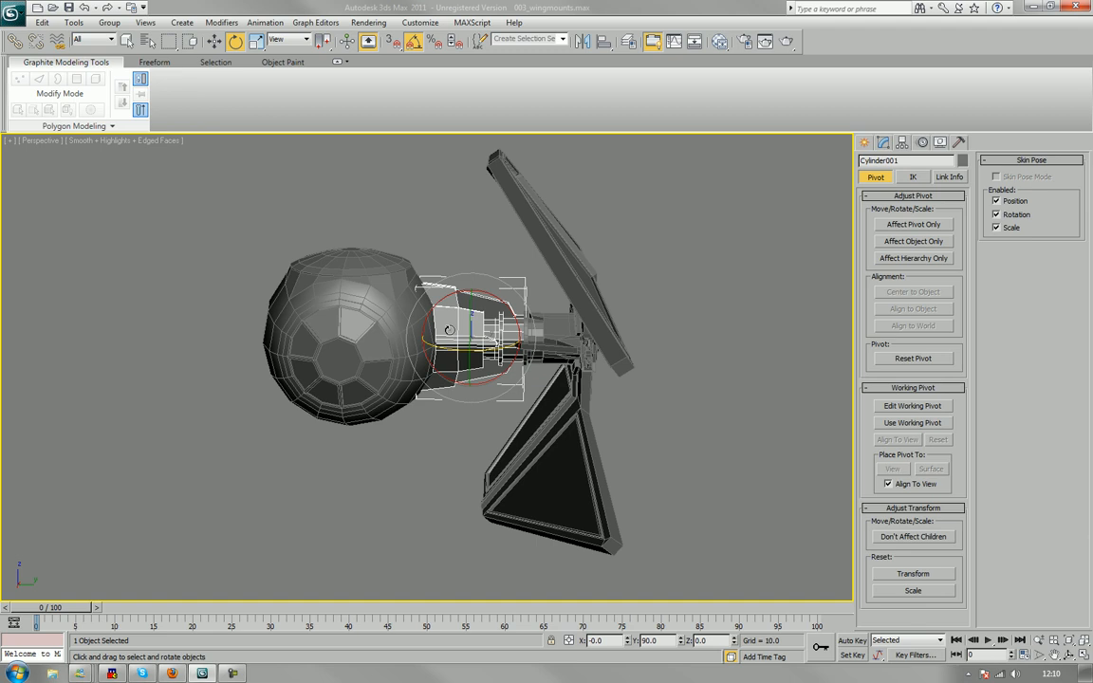
mouse_move(431, 310)
left_mouse_down()
mouse_move(445, 452)
mouse_move(580, 576)
left_mouse_up()
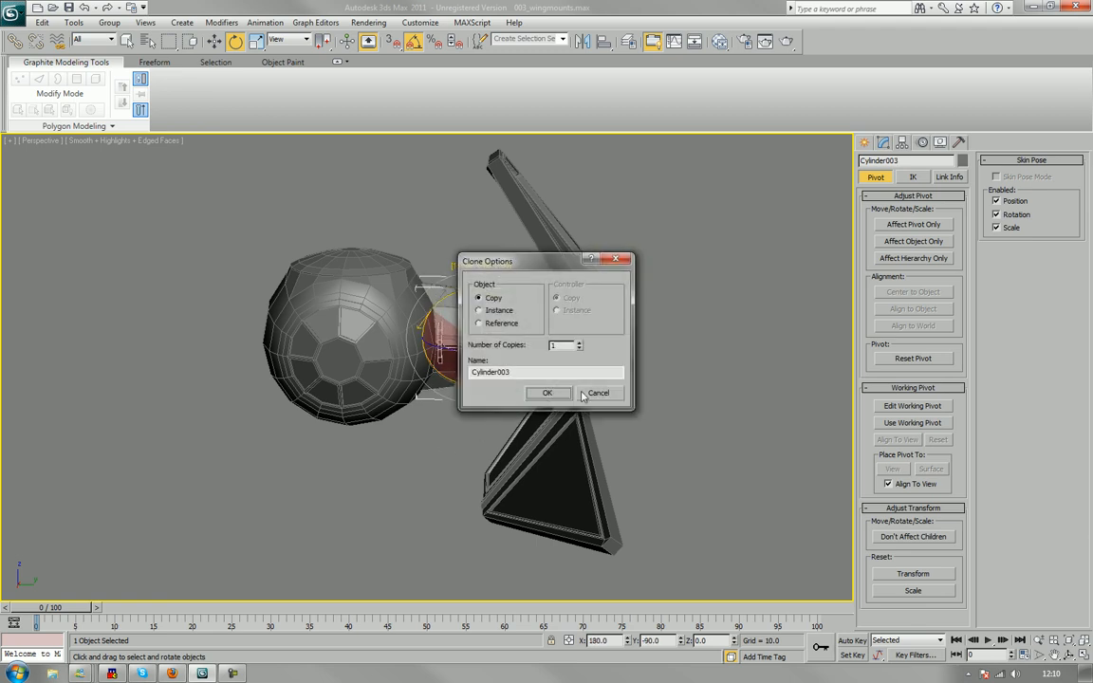
left_click(569, 394)
Move the copied wing mount along Y to about -42.93 so that it meets the opposite side of the cockpit.
key("w")
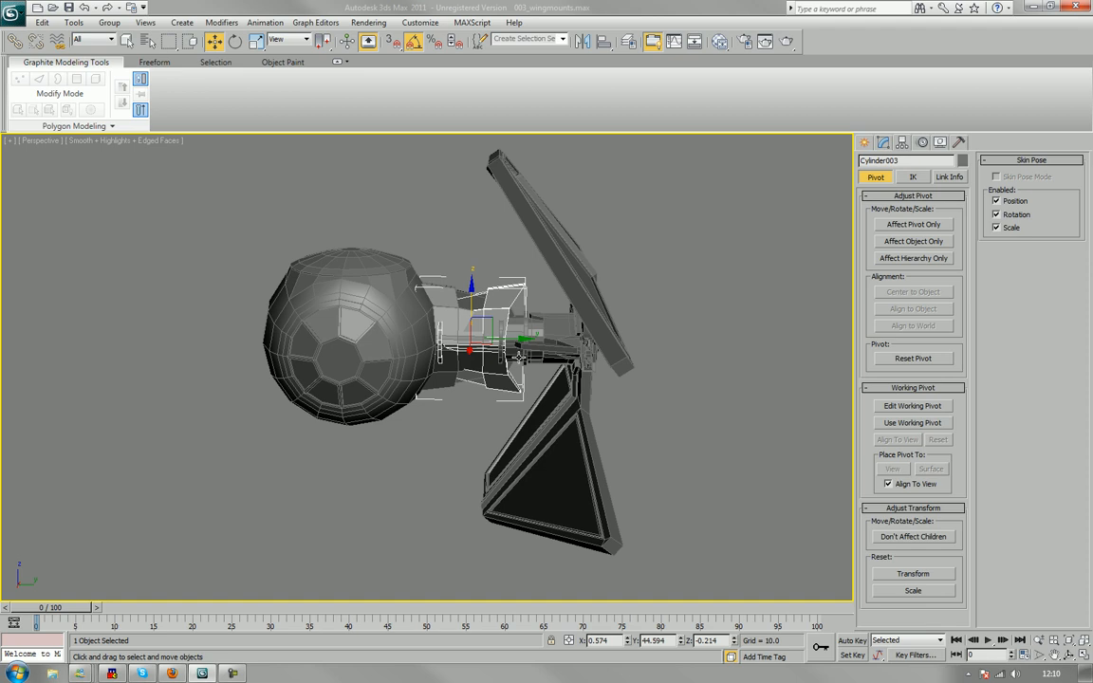
left_click_drag(522, 340, 287, 365)
middle_click_drag(321, 456, 624, 390, "alt")
scroll(419, 429, "up", 5)
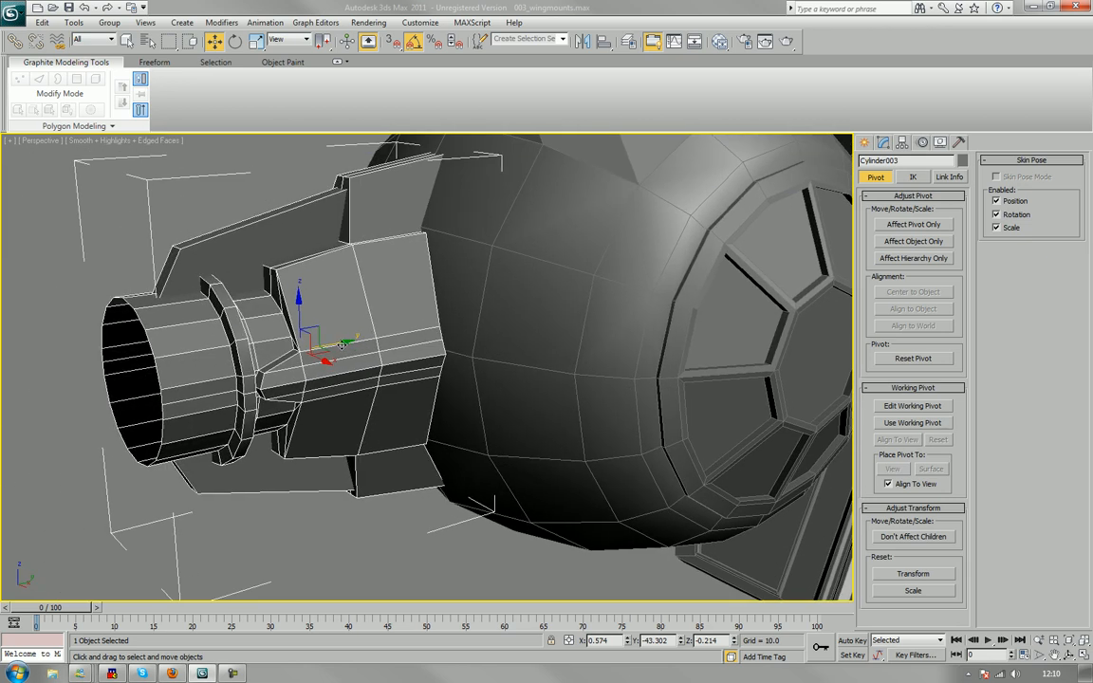
left_click_drag(341, 344, 347, 343)
scroll(430, 357, "down", 4)
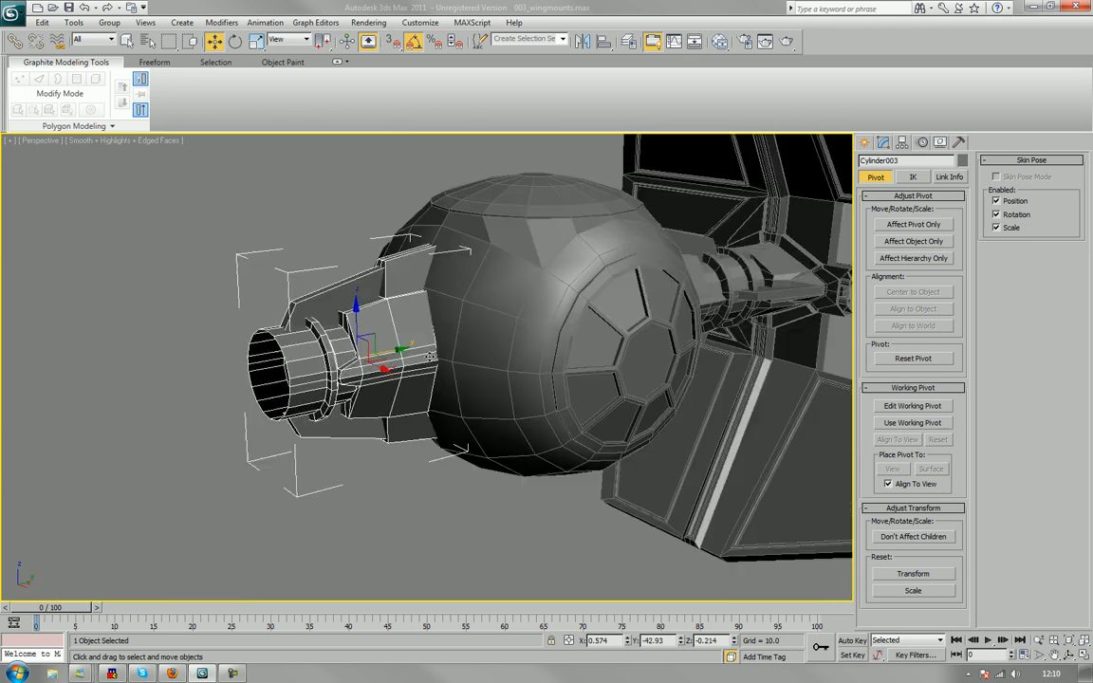
middle_click_drag(430, 357, 420, 374)
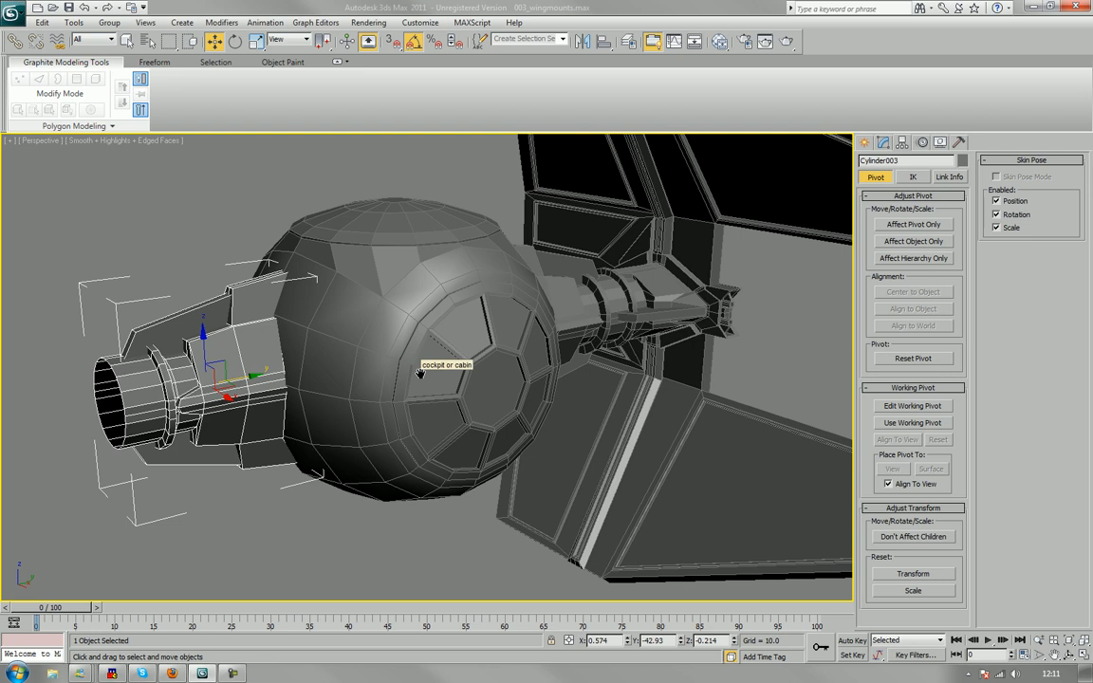
Select the wing together with its joined mount and hide it.
left_click(377, 469)
middle_click_drag(377, 469, 346, 478, "alt")
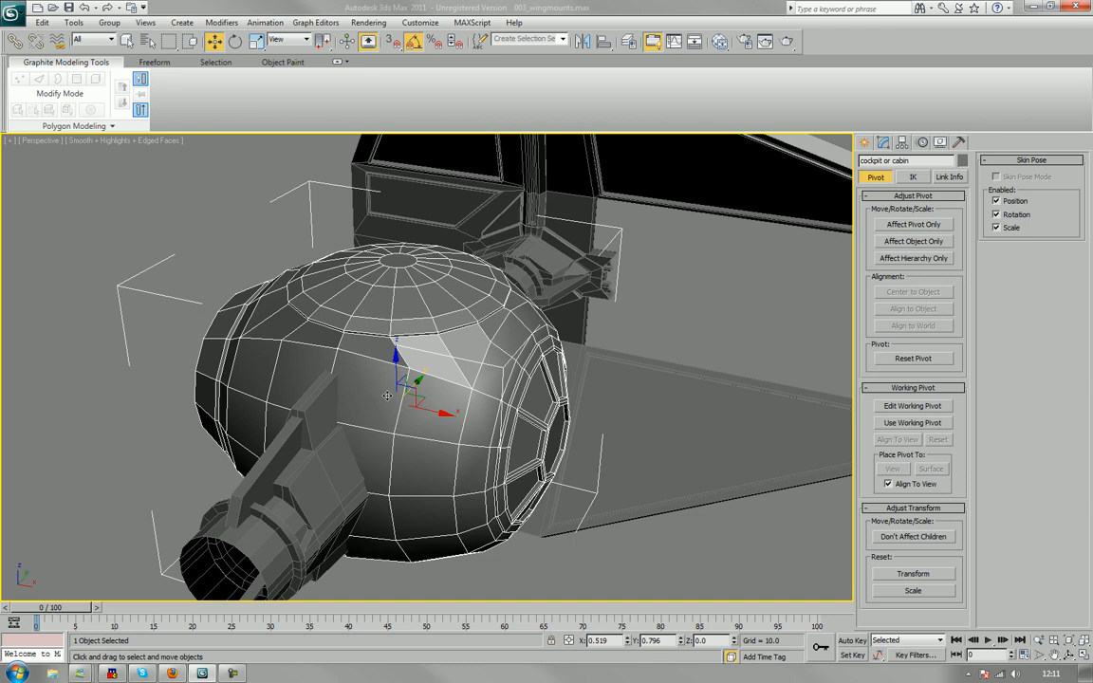
middle_click_drag(387, 396, 296, 371, "alt")
scroll(318, 341, "up", 2)
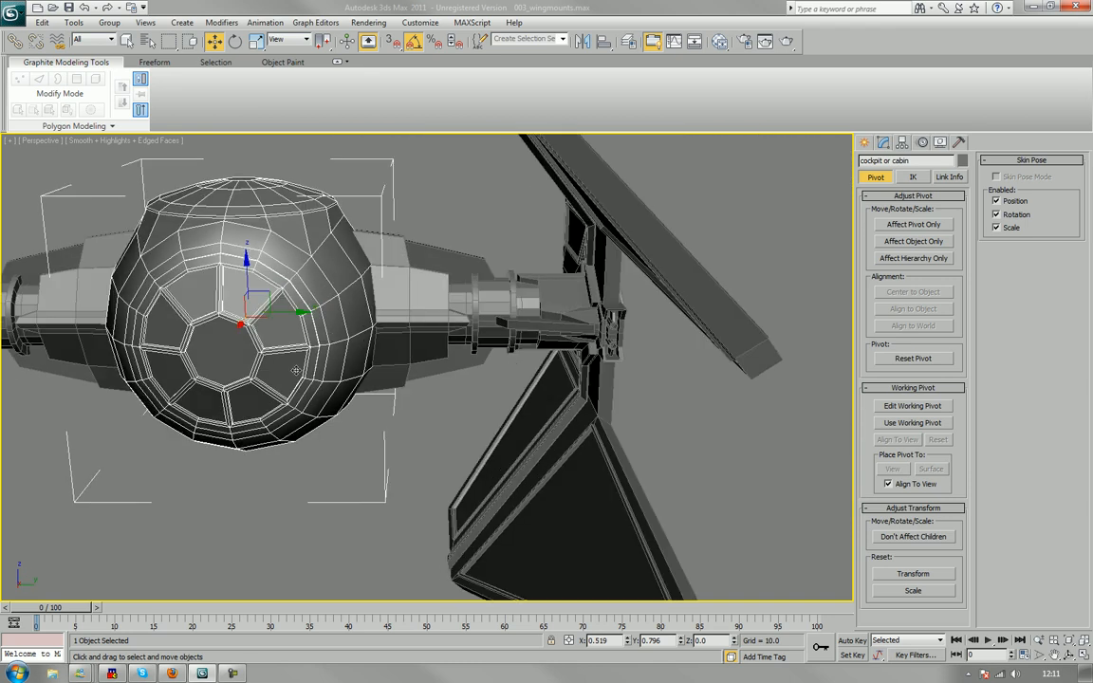
left_click(588, 298)
right_click(524, 300)
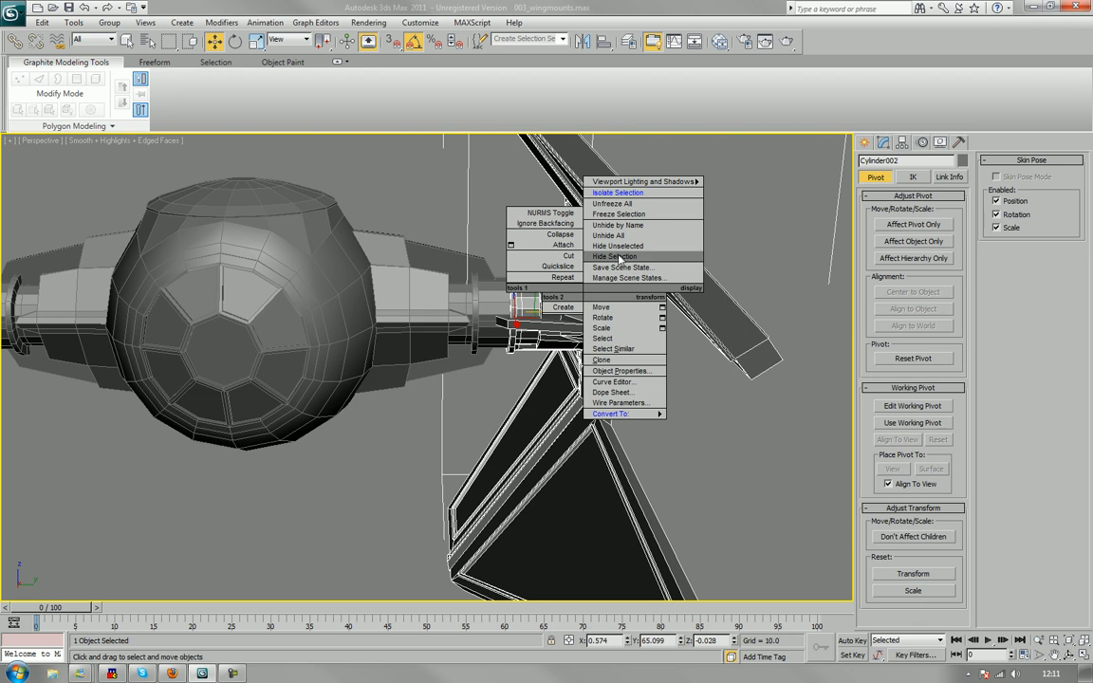
Hide the selected wing object Cylinder002 so that the cockpit and the wing mounts can be worked on.
left_click(617, 259)
middle_click_drag(541, 340, 623, 353)
scroll(623, 353, "down", 3)
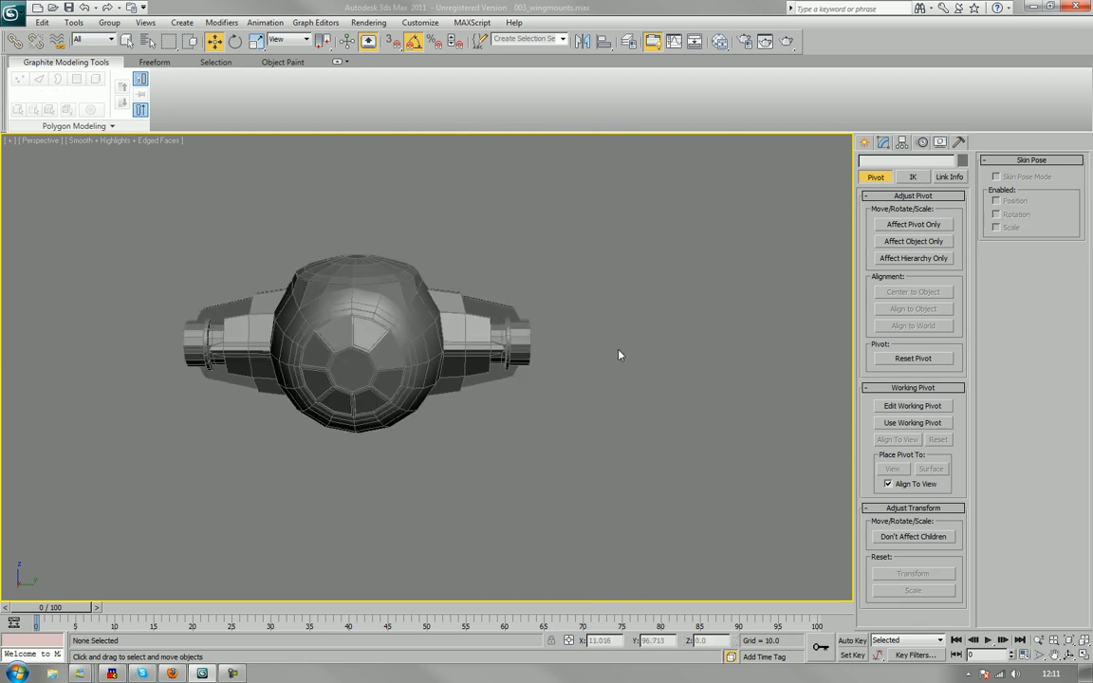
mouse_move(509, 353)
middle_mouse_down("alt")
mouse_move(595, 345)
mouse_move(490, 342)
middle_mouse_up("alt")
scroll(527, 343, "up", 3)
scroll(490, 342, "up", 3)
middle_click_drag(520, 305, 423, 378, "alt")
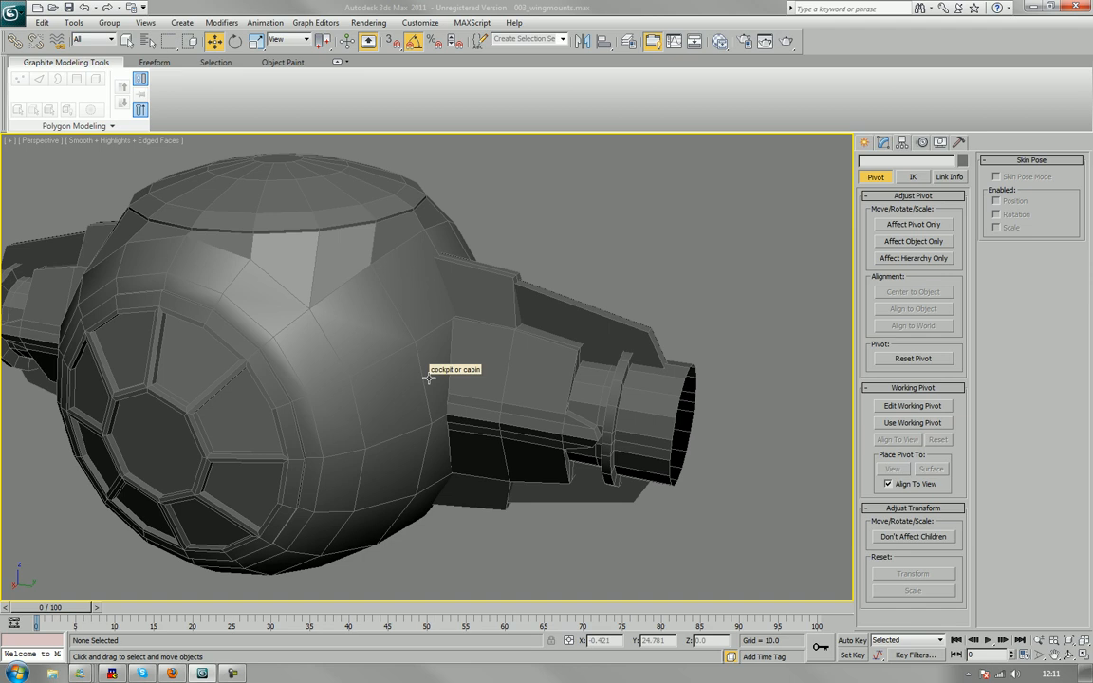
scroll(429, 377, "up", 4)
mouse_move(439, 371)
middle_mouse_down()
mouse_move(435, 395)
mouse_move(423, 393)
mouse_move(452, 373)
middle_mouse_up()
Delete all polygons on one side of the cockpit's centre line in the Top view, keeping only one half.
left_click(427, 387)
scroll(395, 369, "down", 5)
middle_click_drag(359, 361, 286, 445, "alt")
middle_click_drag(412, 399, 498, 334, "alt")
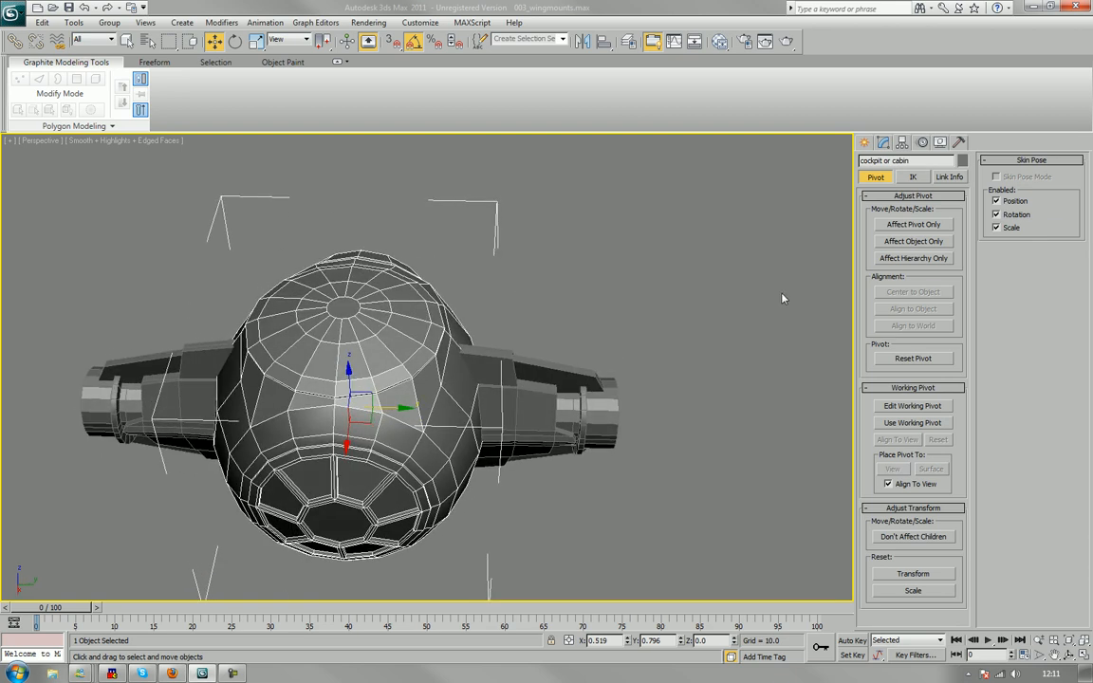
middle_click_drag(666, 441, 694, 417)
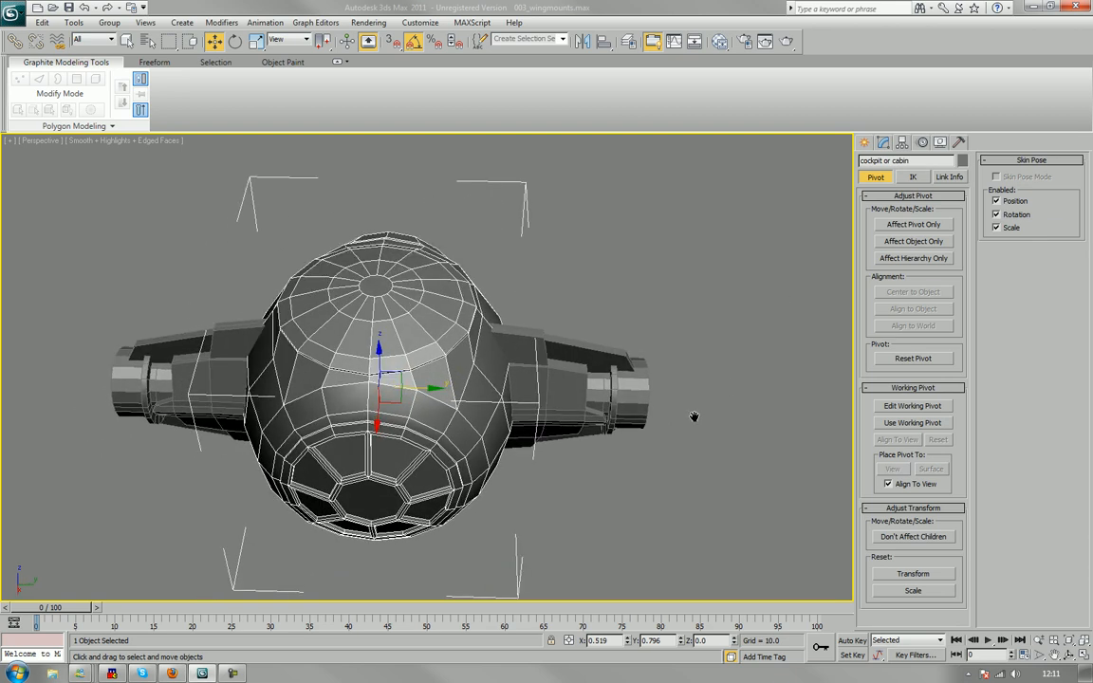
key("t")
scroll(595, 373, "up", 3)
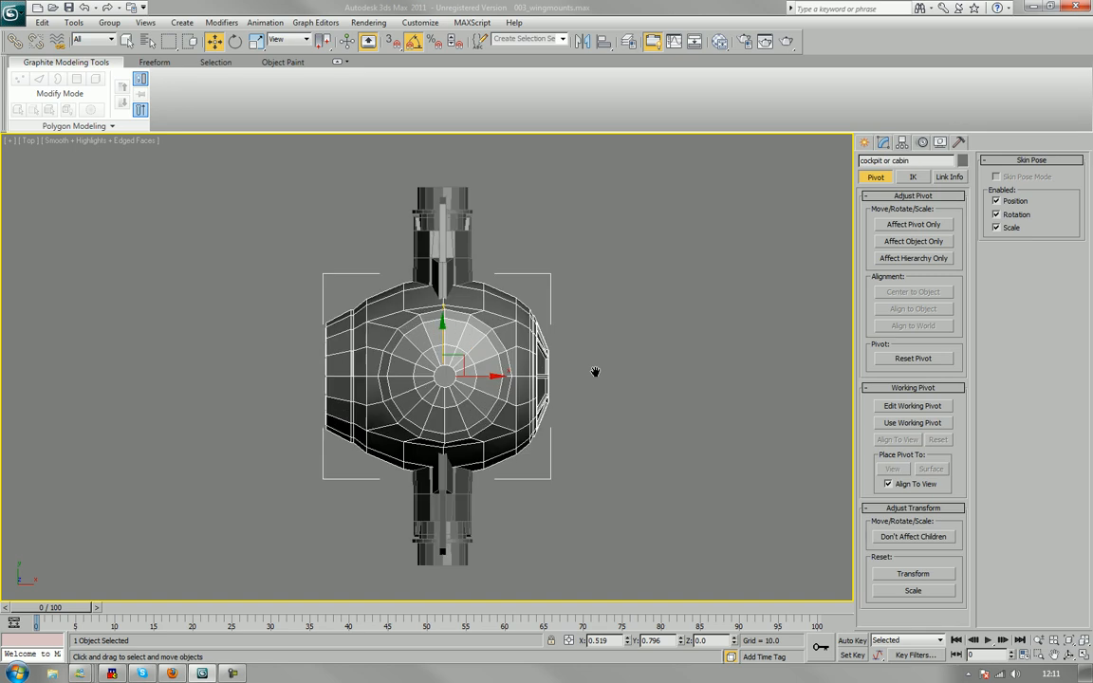
left_click(884, 142)
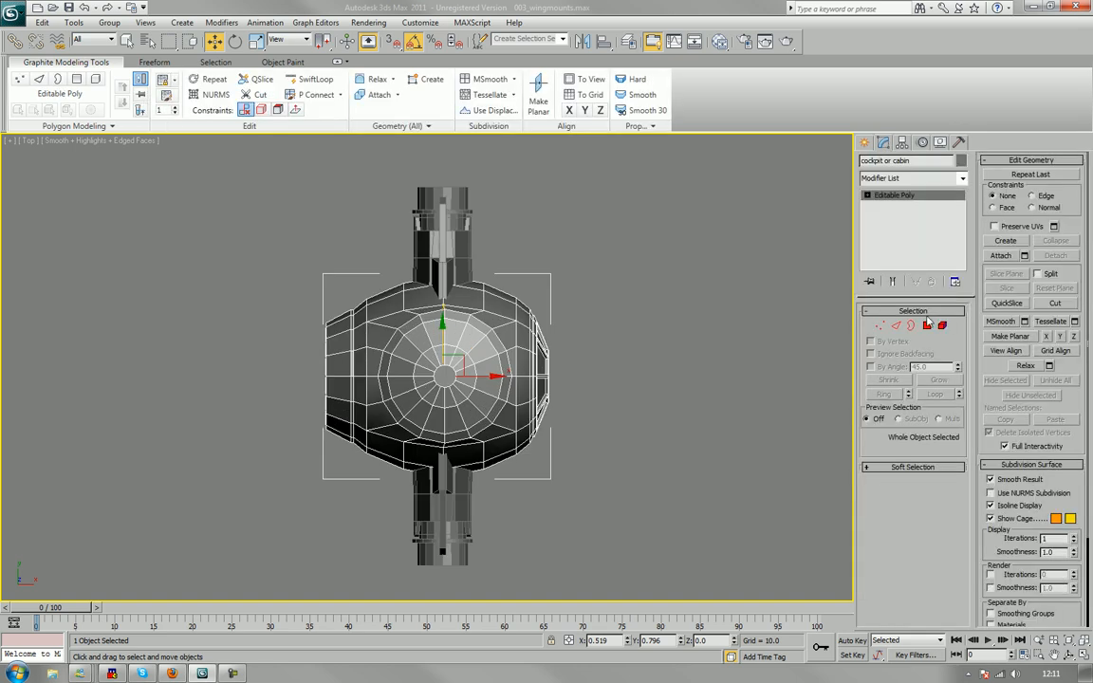
left_click(927, 325)
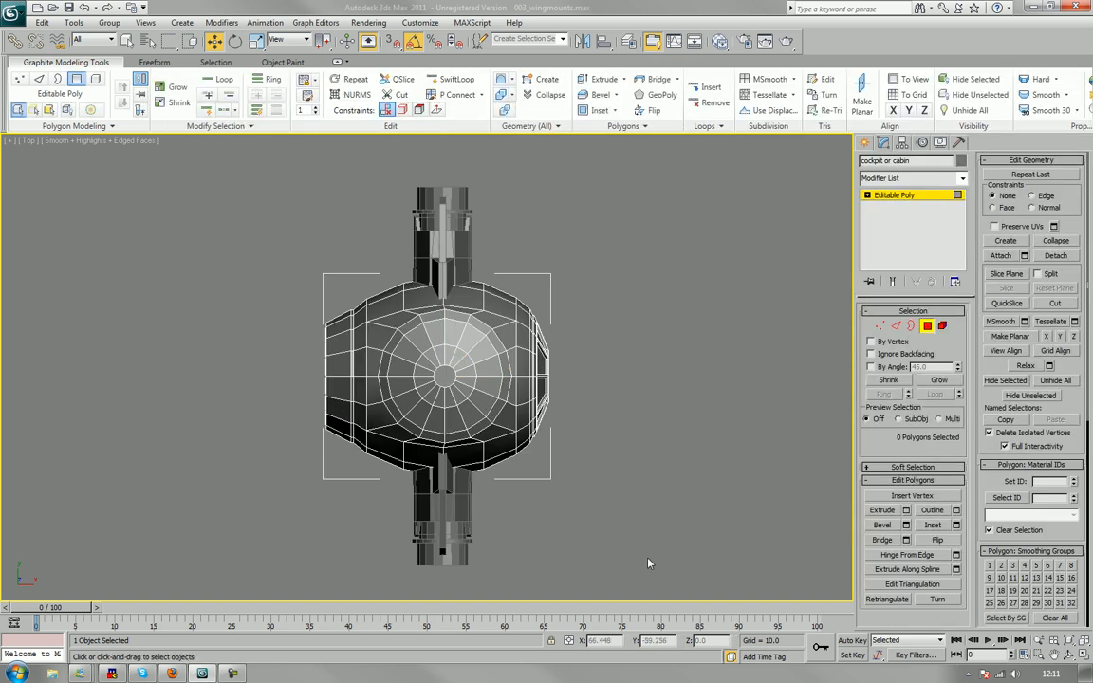
left_click_drag(650, 557, 191, 383)
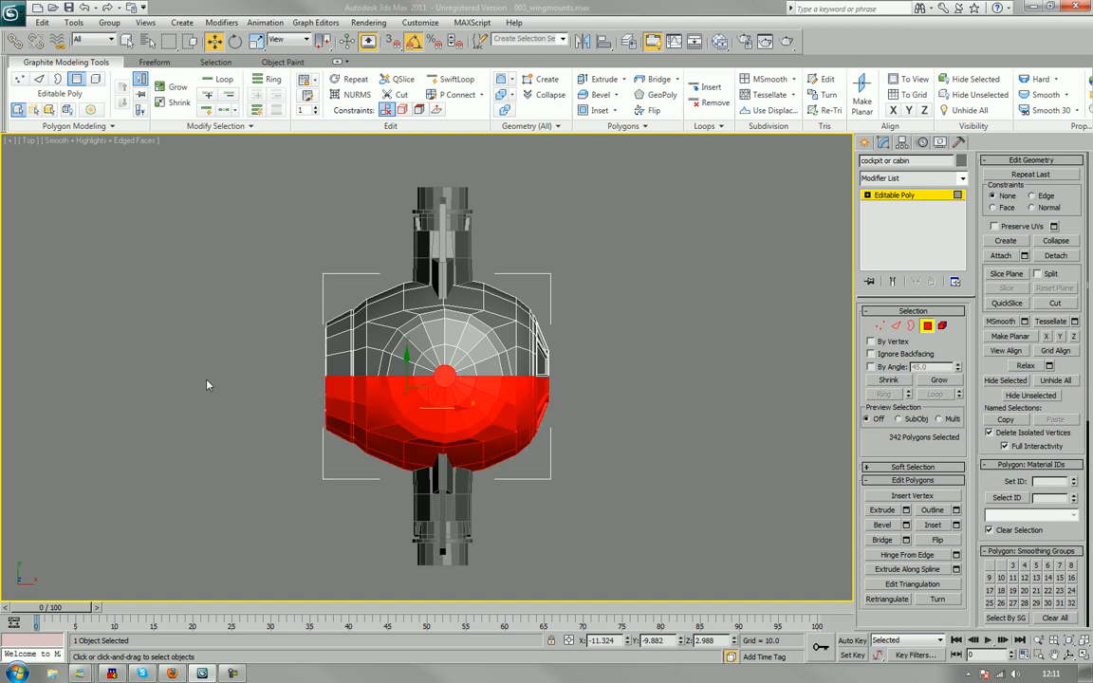
key("Delete")
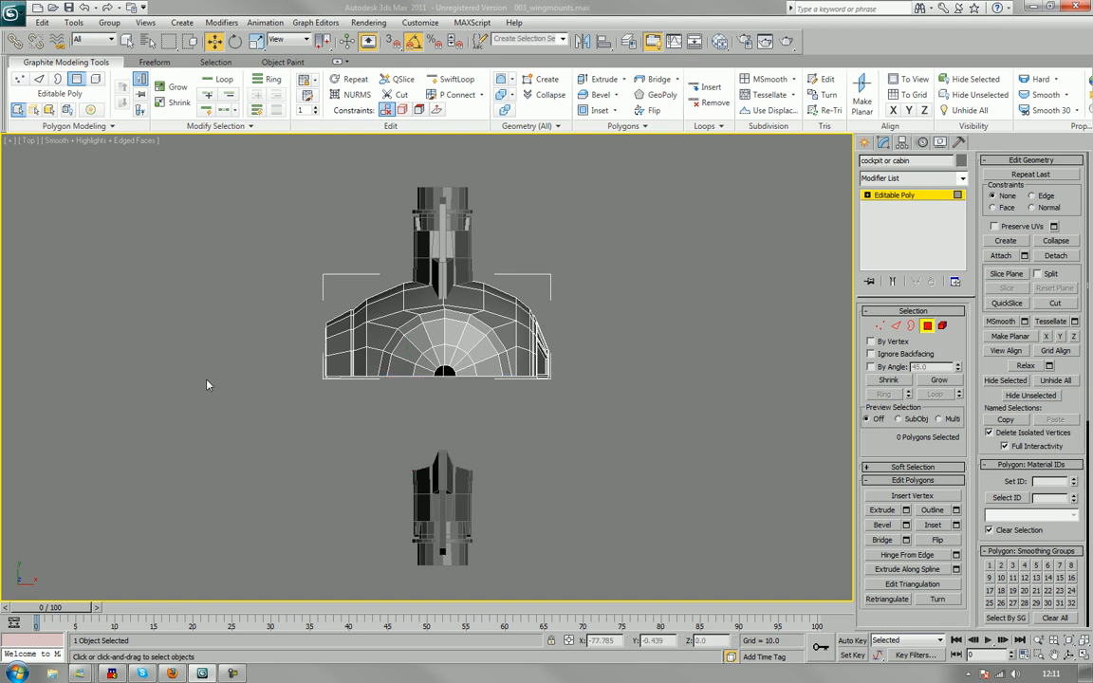
Examine the halved cockpit in perspective, especially where its side meets the wing mount.
key("p")
key("z")
middle_click_drag(517, 401, 363, 279, "alt")
middle_click_drag(588, 398, 539, 419, "alt")
scroll(570, 407, "up", 3)
scroll(542, 371, "down", 3)
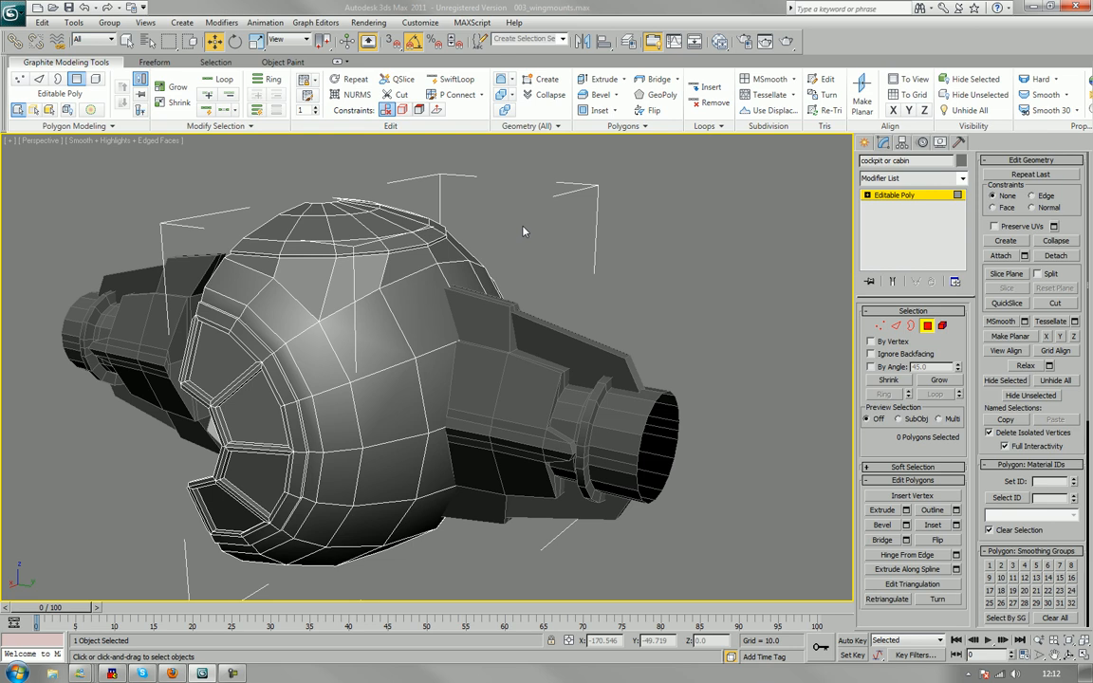
middle_click_drag(523, 231, 518, 266)
scroll(541, 270, "up", 2)
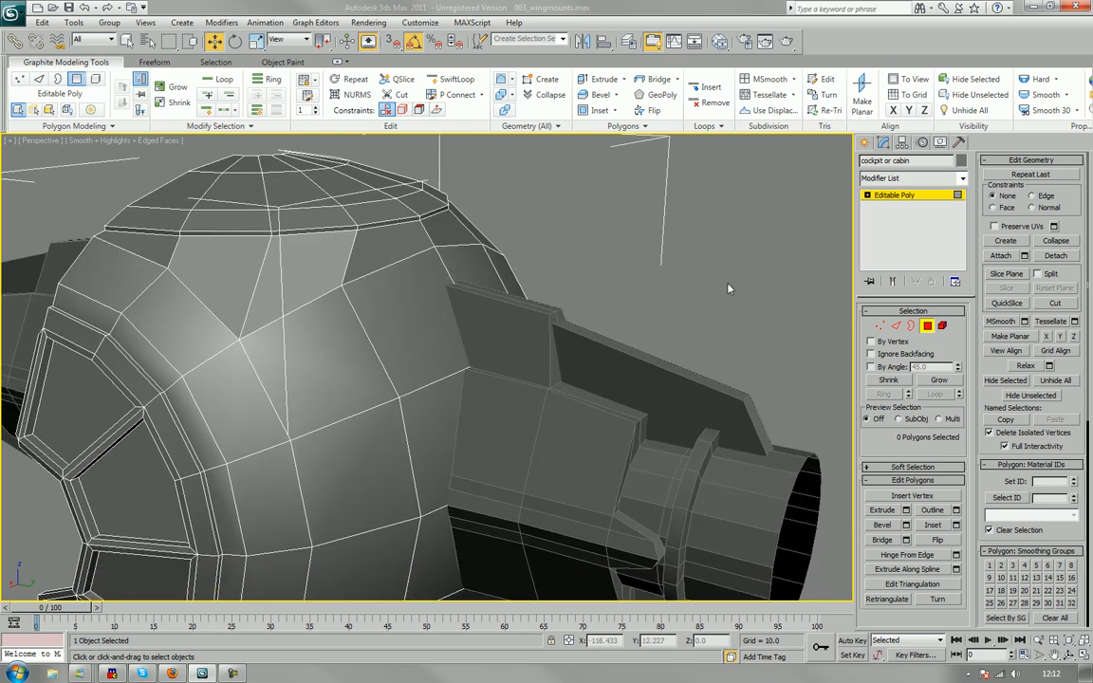
Chamfer the four vertical edges that run down the middle of the cockpit's side behind the wing mount.
left_click(896, 326)
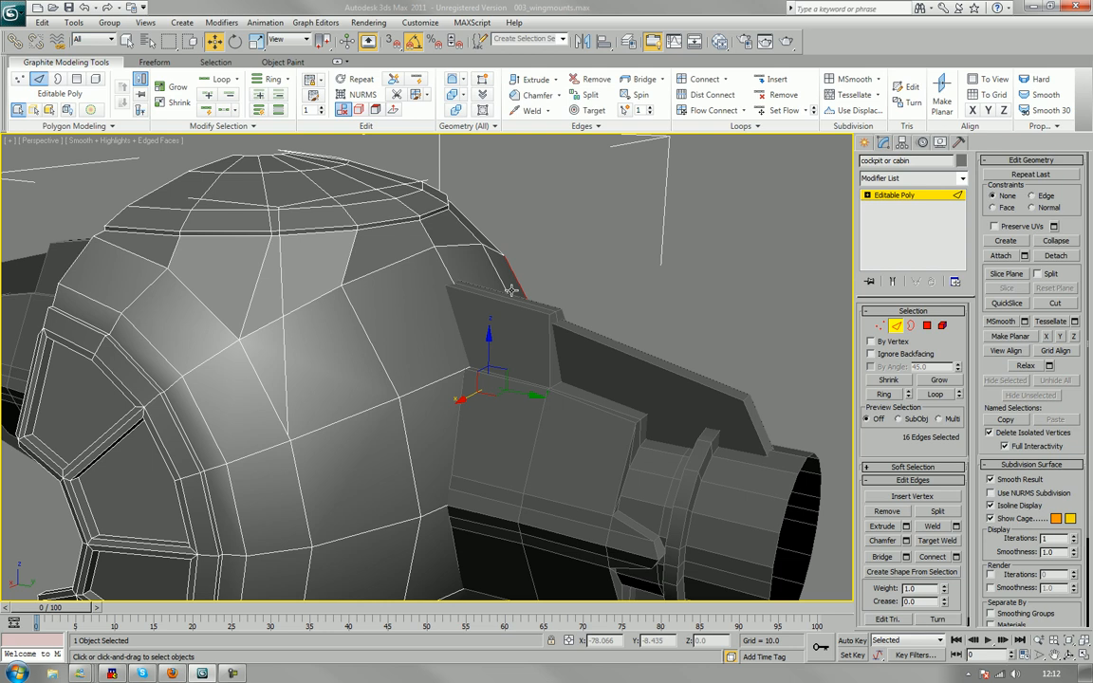
key("F3")
left_click(594, 295)
middle_click_drag(595, 295, 520, 308, "alt")
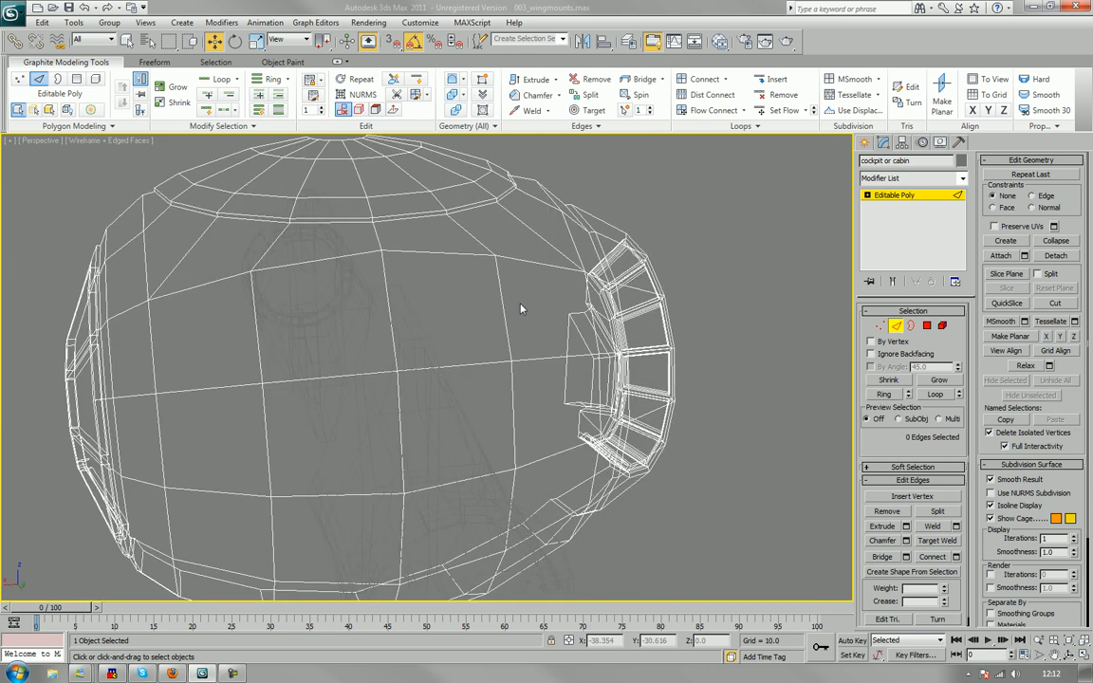
left_click(396, 345)
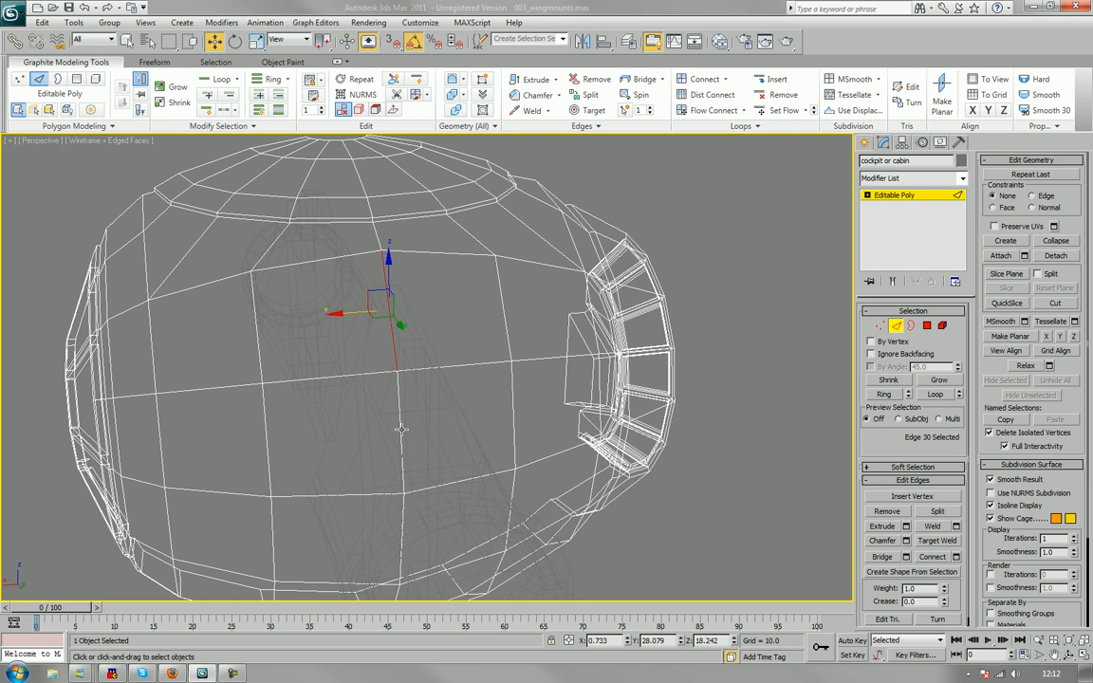
double_click(402, 430)
middle_click_drag(401, 430, 459, 434, "alt")
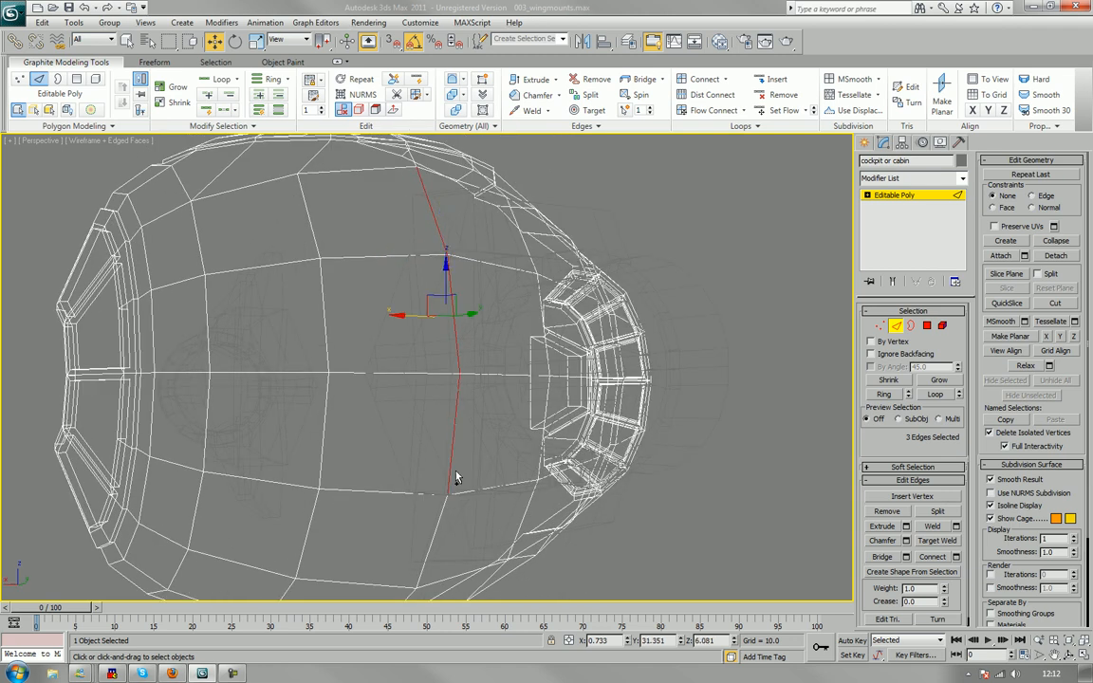
left_click(435, 533, "ctrl")
middle_click_drag(449, 525, 460, 486, "alt")
key("F3")
middle_click_drag(441, 408, 448, 412)
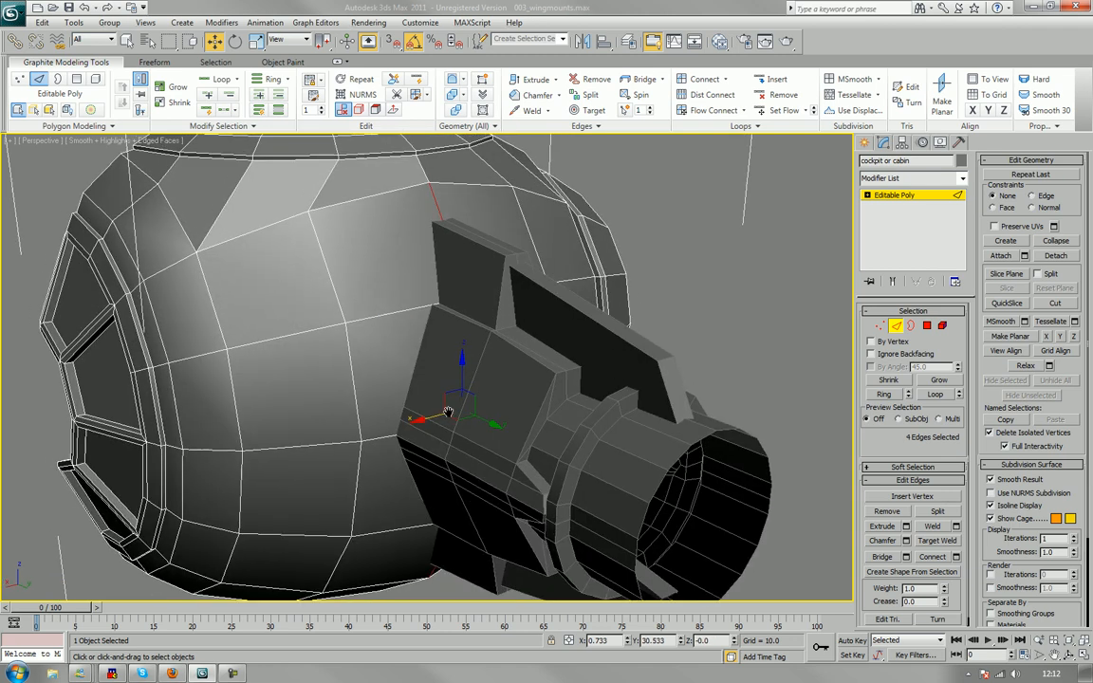
left_click(890, 540)
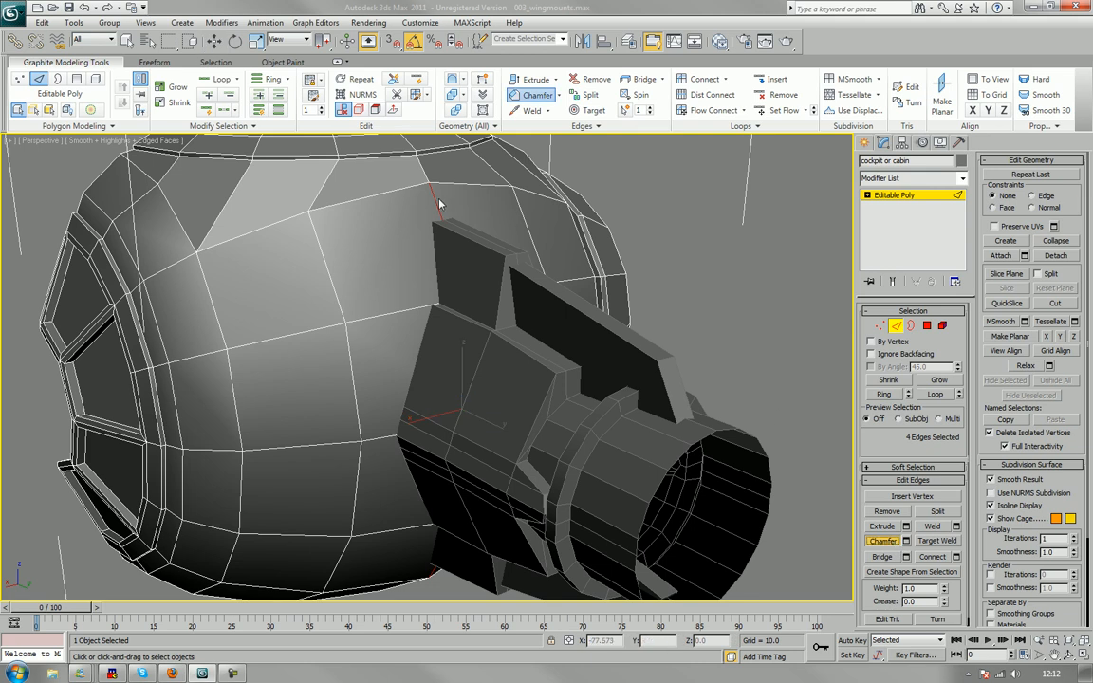
mouse_move(437, 203)
left_mouse_down()
mouse_move(450, 186)
mouse_move(452, 203)
left_mouse_up()
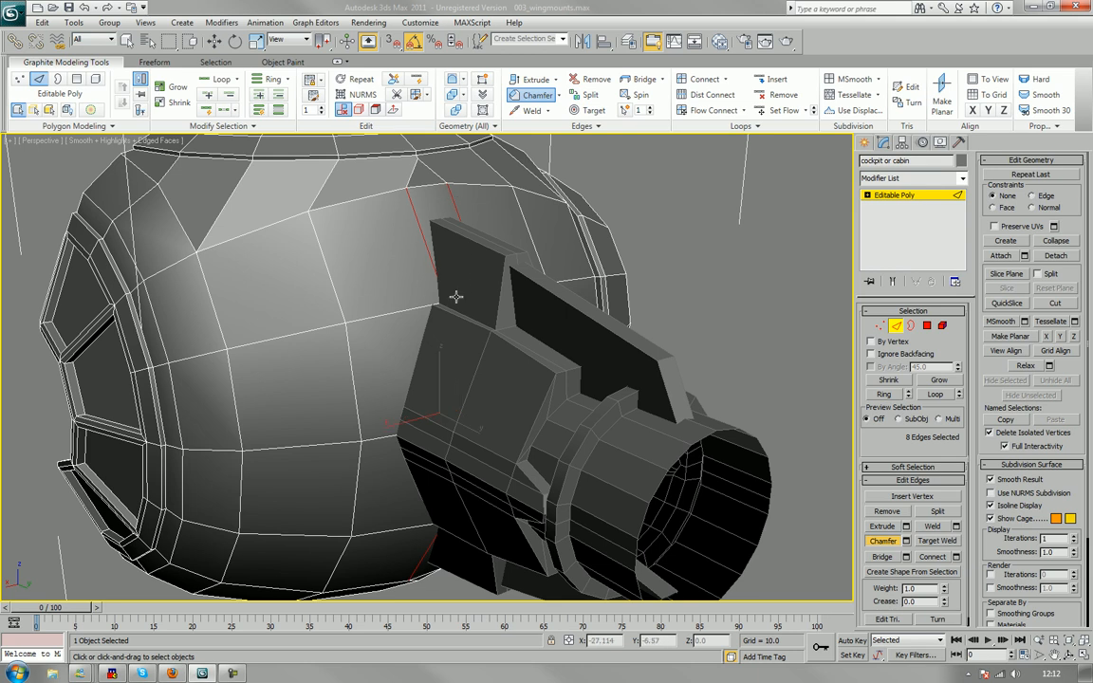
Scale the short horizontal edges between the chamfered side edges wider along the X axis, adjusting the central one separately.
key("F3")
left_click(416, 296)
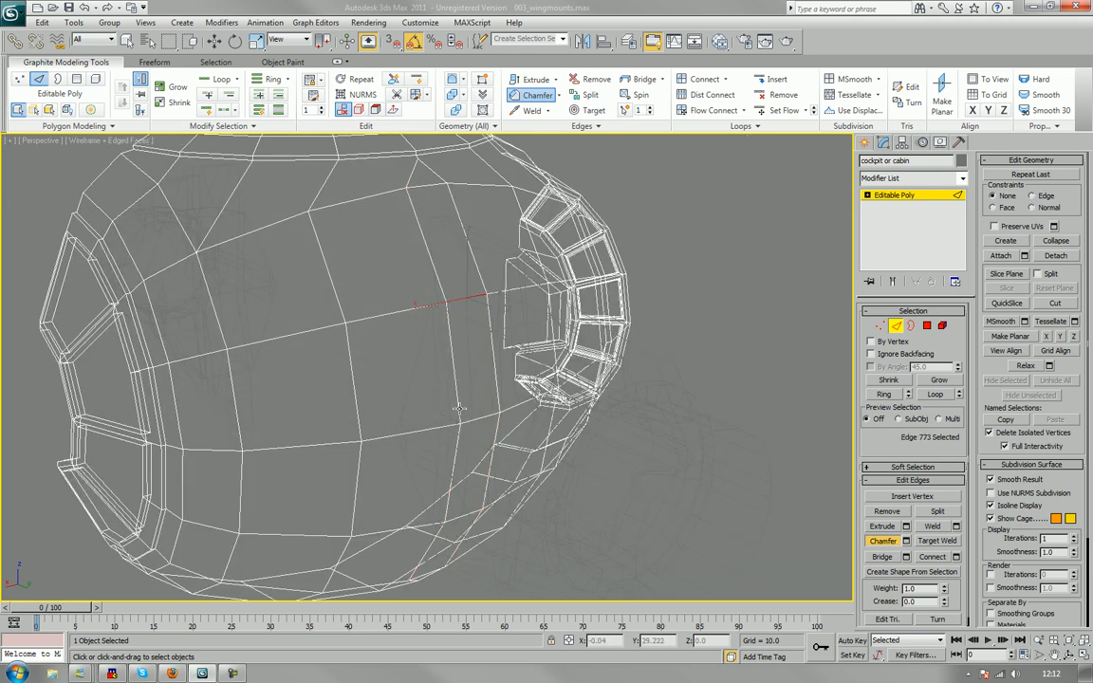
left_click(476, 425, "ctrl")
key("F3")
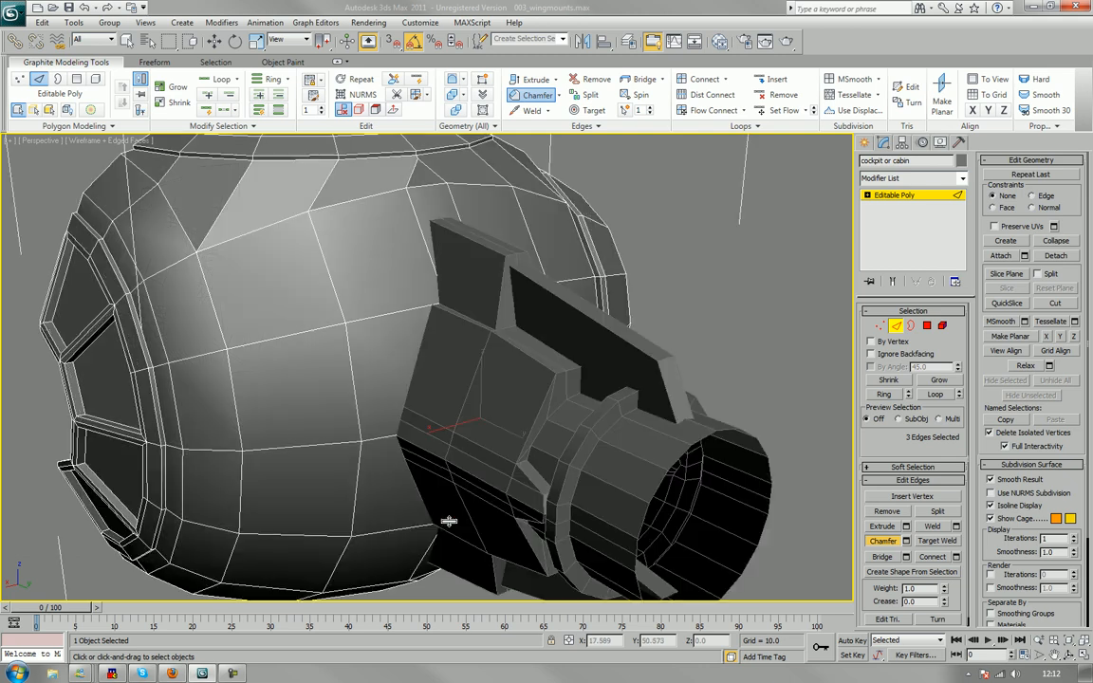
key("r")
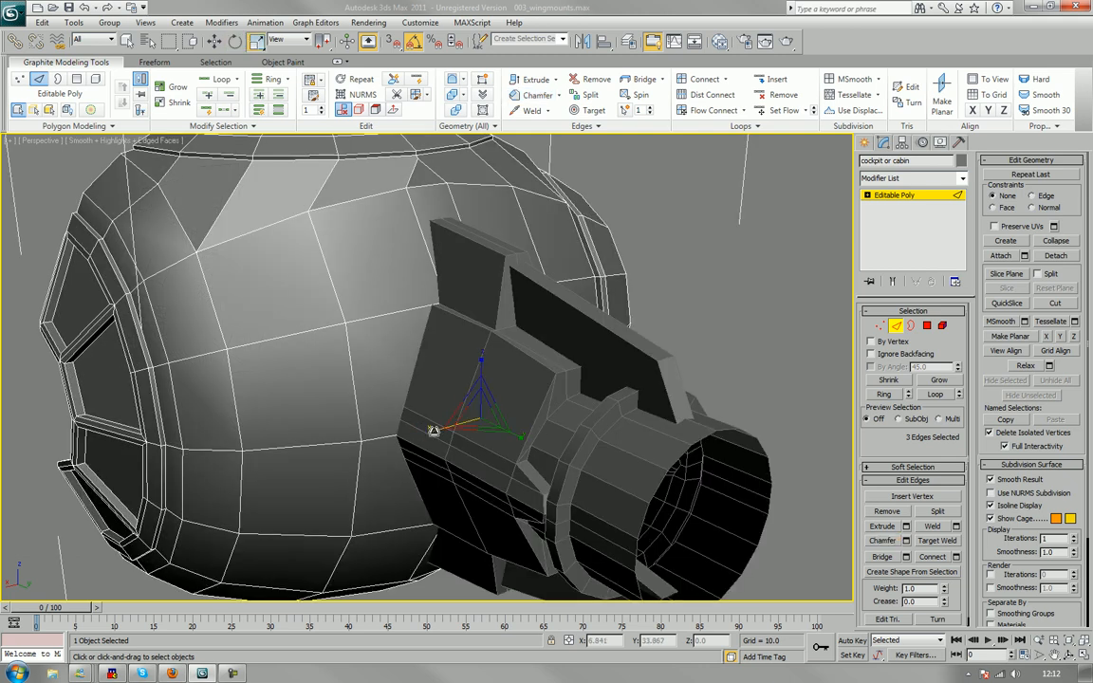
left_click_drag(425, 434, 393, 452)
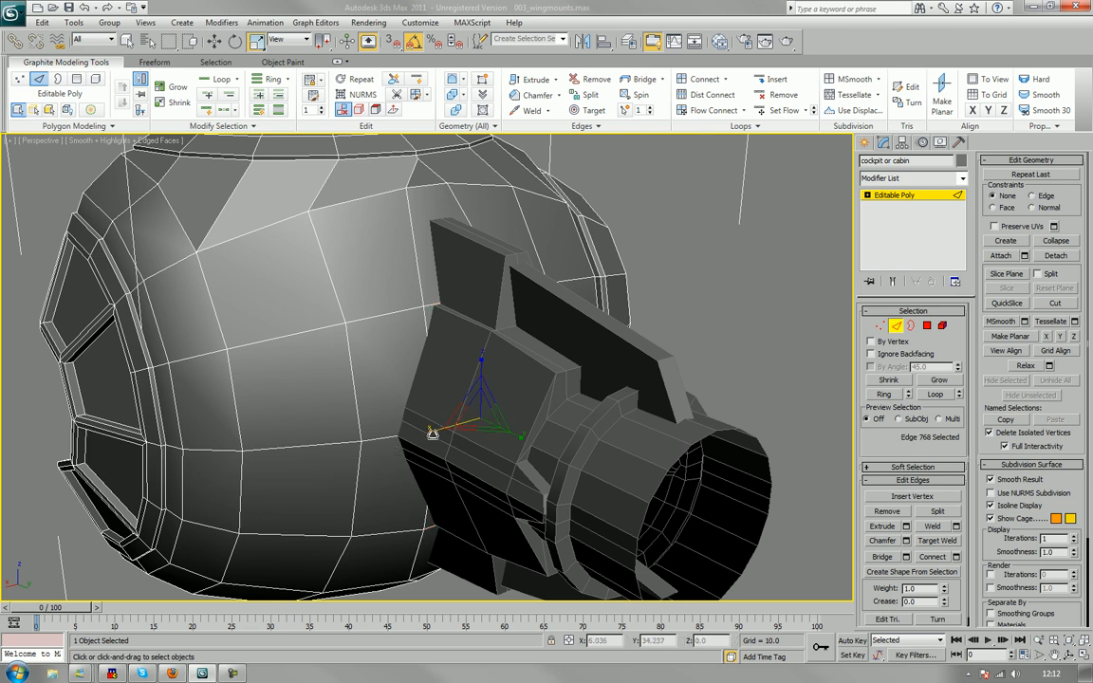
left_click_drag(429, 435, 392, 454)
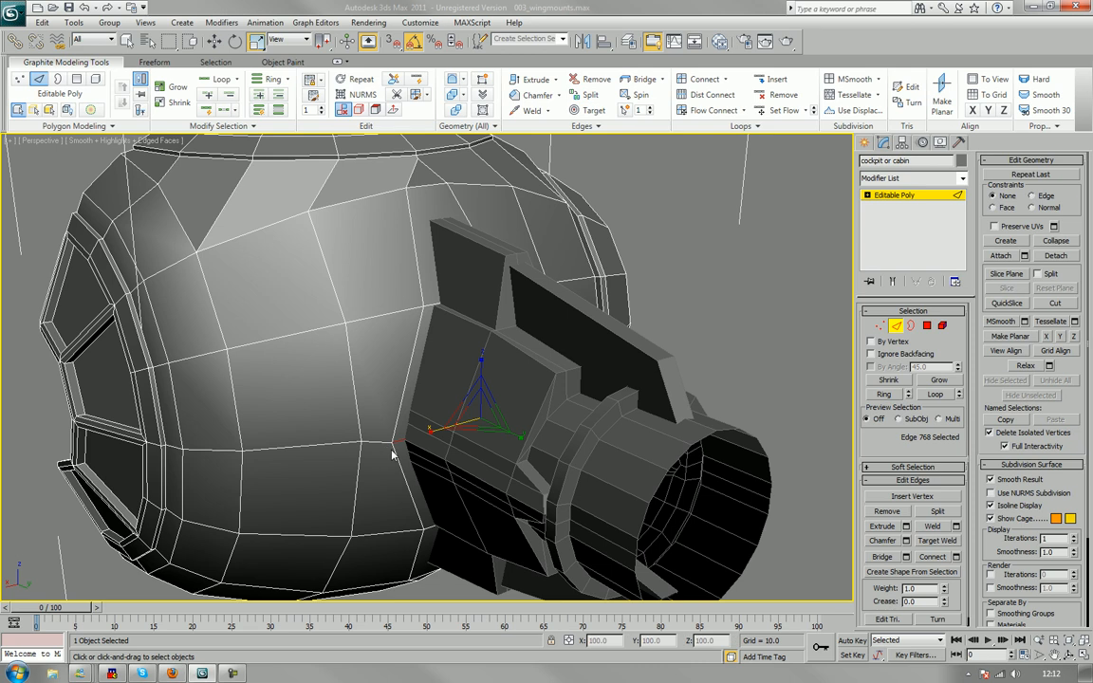
left_click(695, 295)
scroll(687, 298, "down", 4)
middle_click_drag(679, 303, 634, 304, "alt")
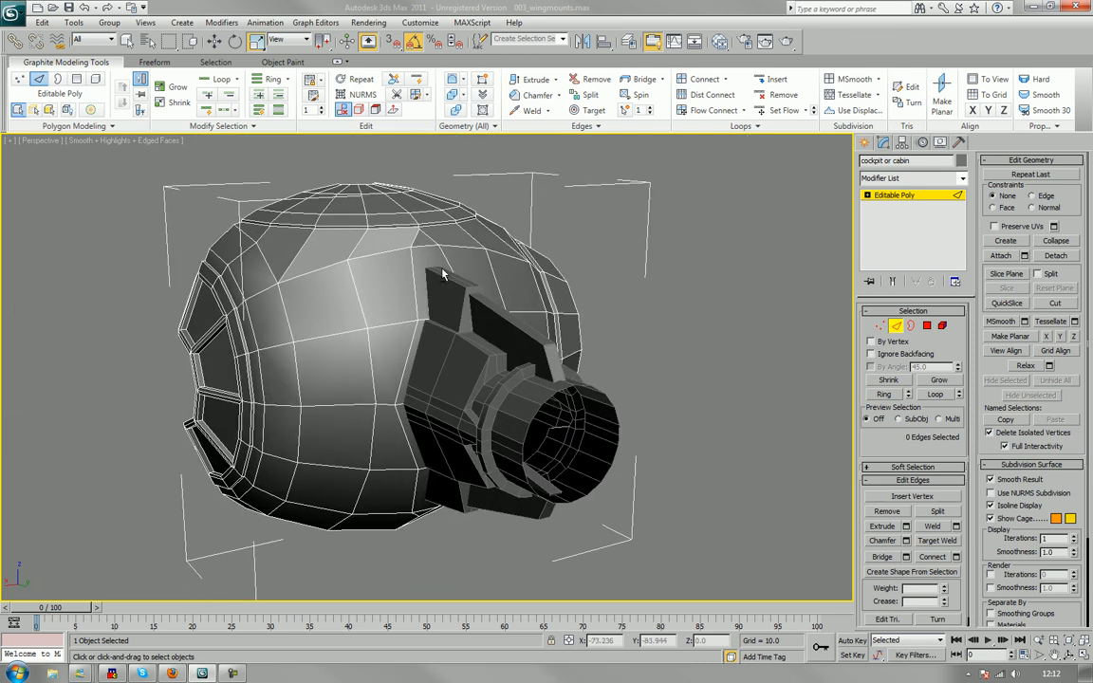
Move the outer vertices of the rim below the cockpit's roof inward toward the centre line in the Left view.
middle_click_drag(444, 274, 414, 273, "alt")
middle_click_drag(419, 427, 446, 383, "alt")
scroll(395, 388, "up", 4)
middle_click_drag(408, 299, 388, 362)
middle_click_drag(389, 318, 406, 348, "alt")
scroll(175, 343, "down", 1)
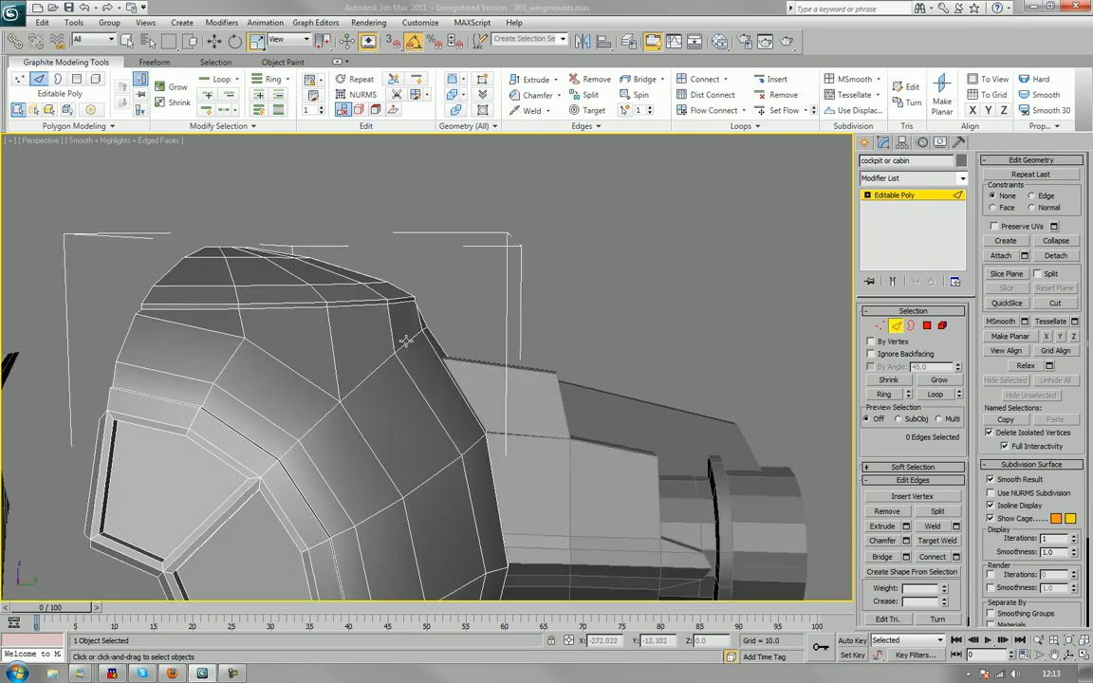
key("l")
scroll(402, 337, "up", 8)
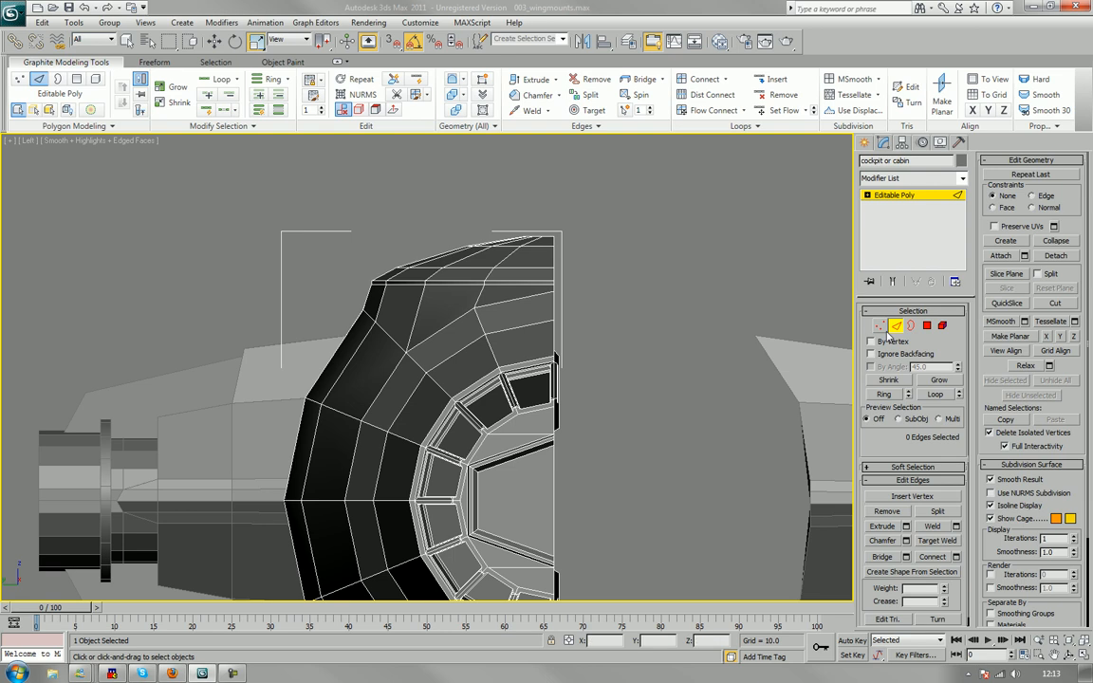
key("1")
left_click_drag(356, 250, 467, 291)
key("w")
left_click(370, 258)
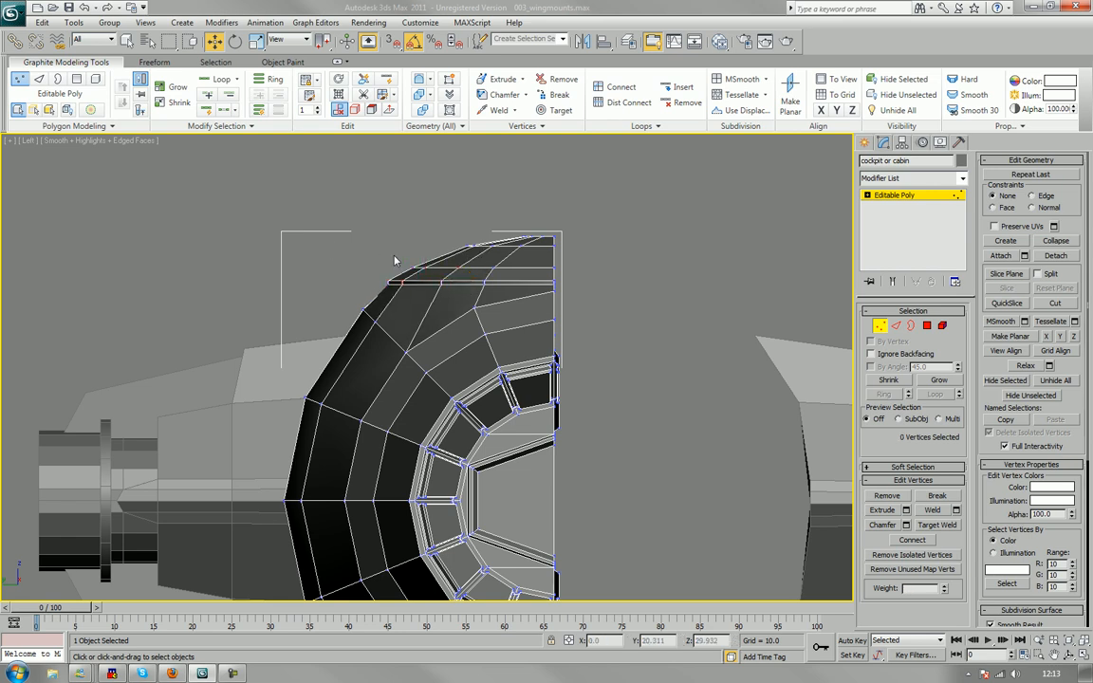
Nudge the upper rear cockpit vertex slightly forward and down to smooth the roof contour in perspective.
key("p")
scroll(397, 259, "down", 5)
middle_click_drag(390, 251, 513, 288, "alt")
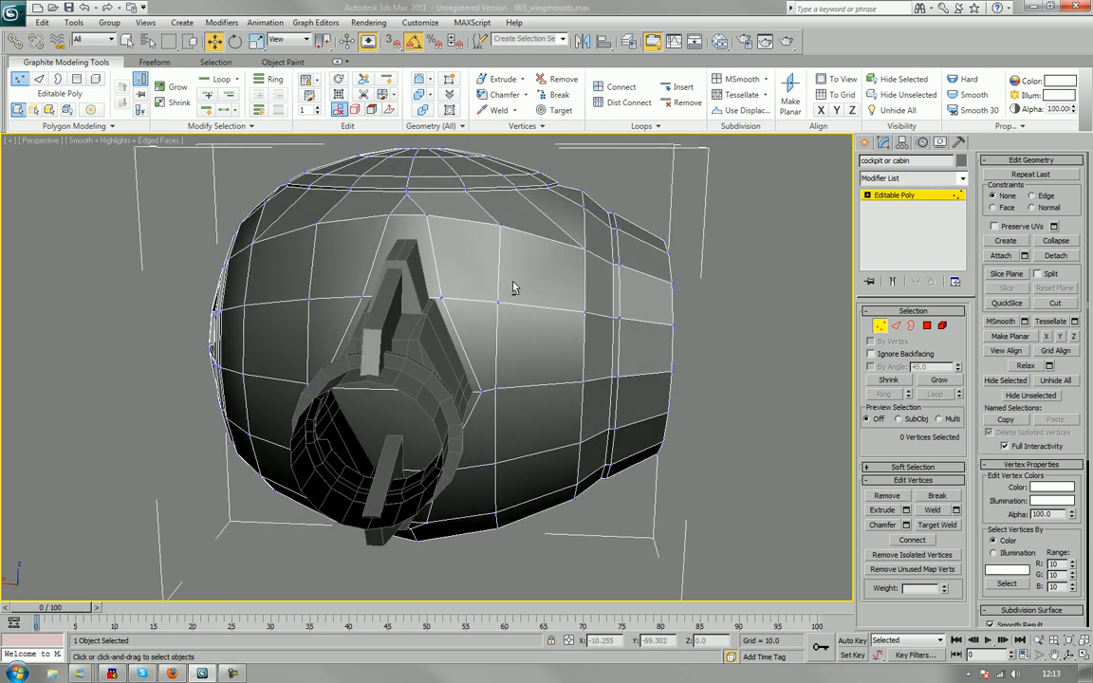
left_click(583, 190)
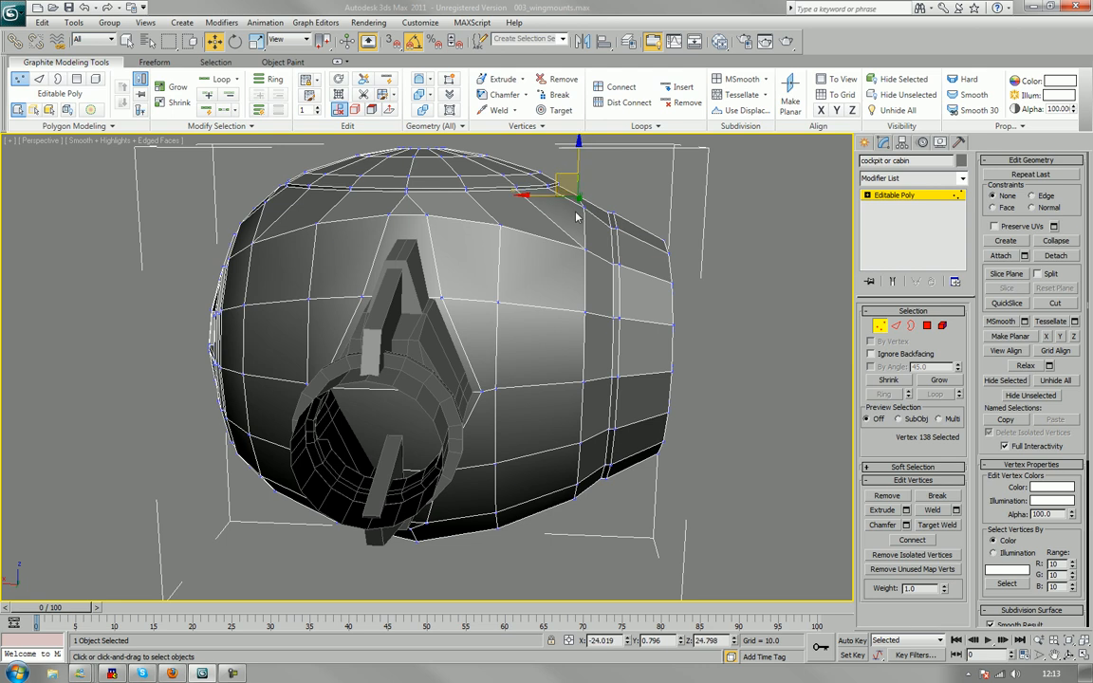
left_click(583, 208)
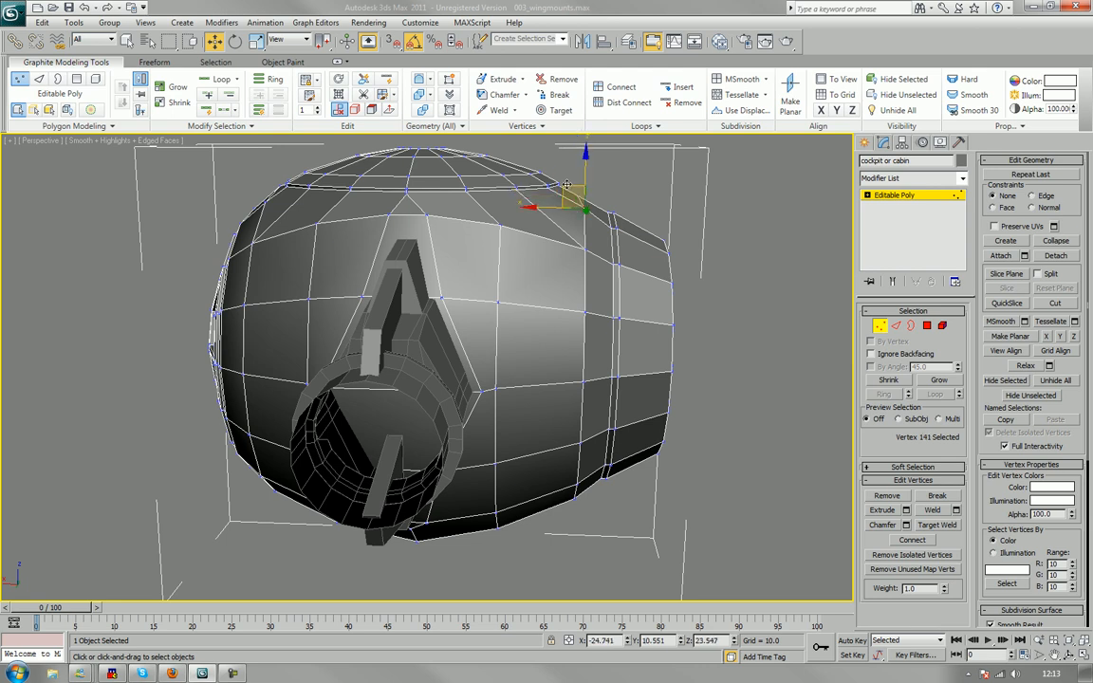
left_click_drag(566, 184, 557, 190)
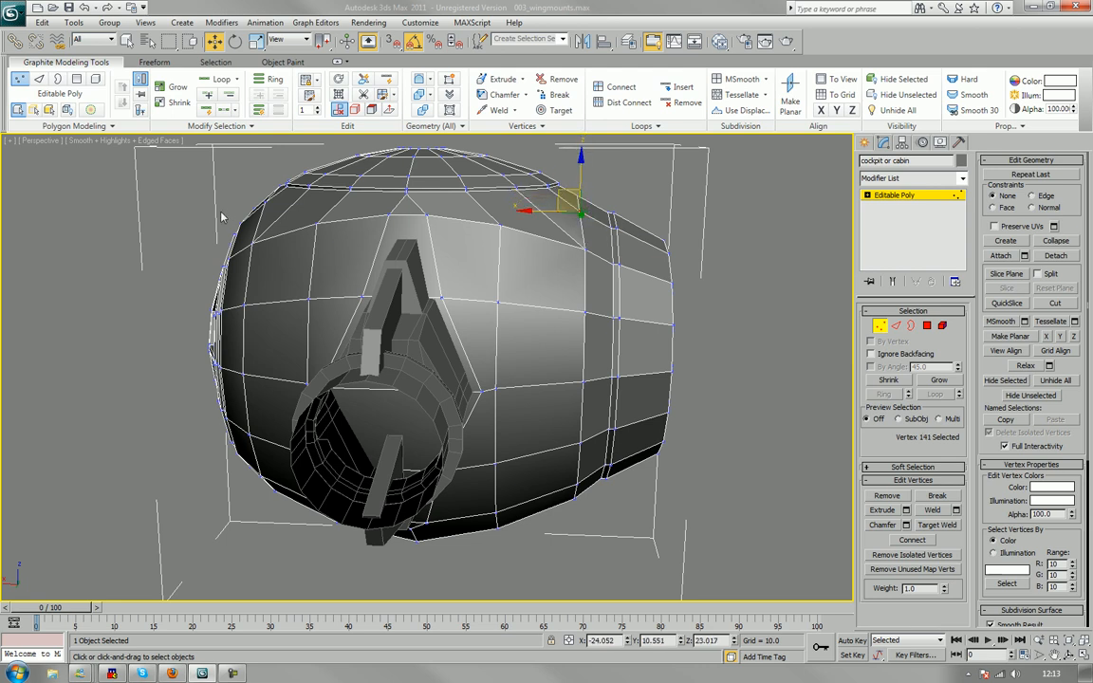
left_click(222, 215)
Connect the front roof-rim edge with the slanted cockpit edge below it, adding an edge across the panel between them.
middle_click_drag(222, 217, 296, 333, "alt")
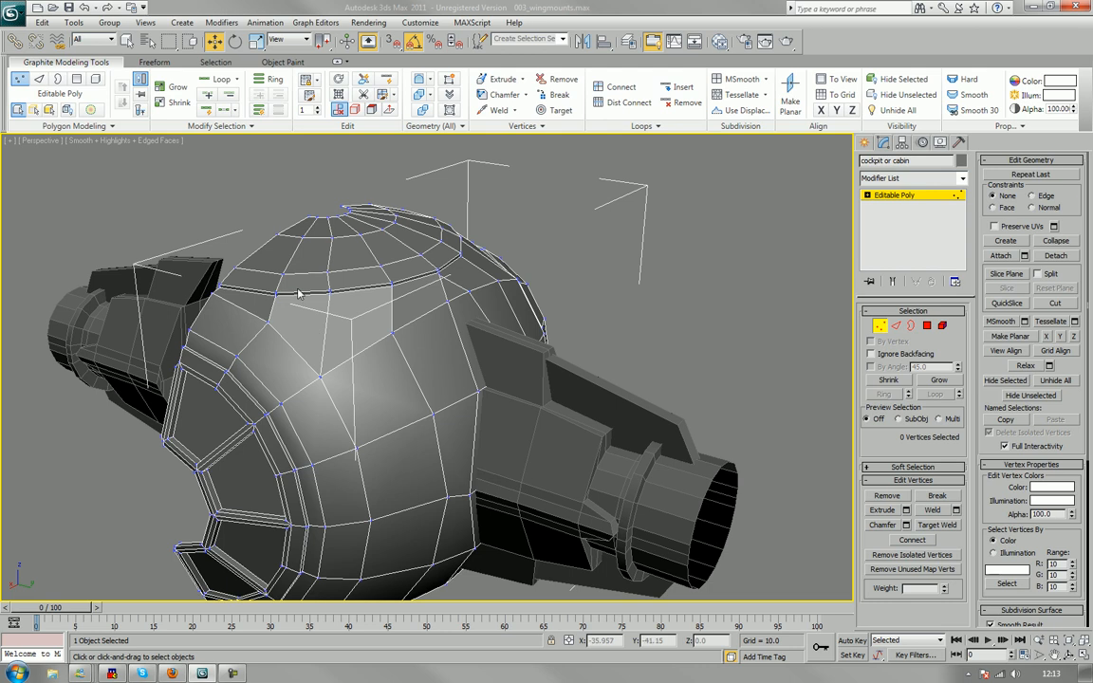
scroll(272, 337, "up", 8)
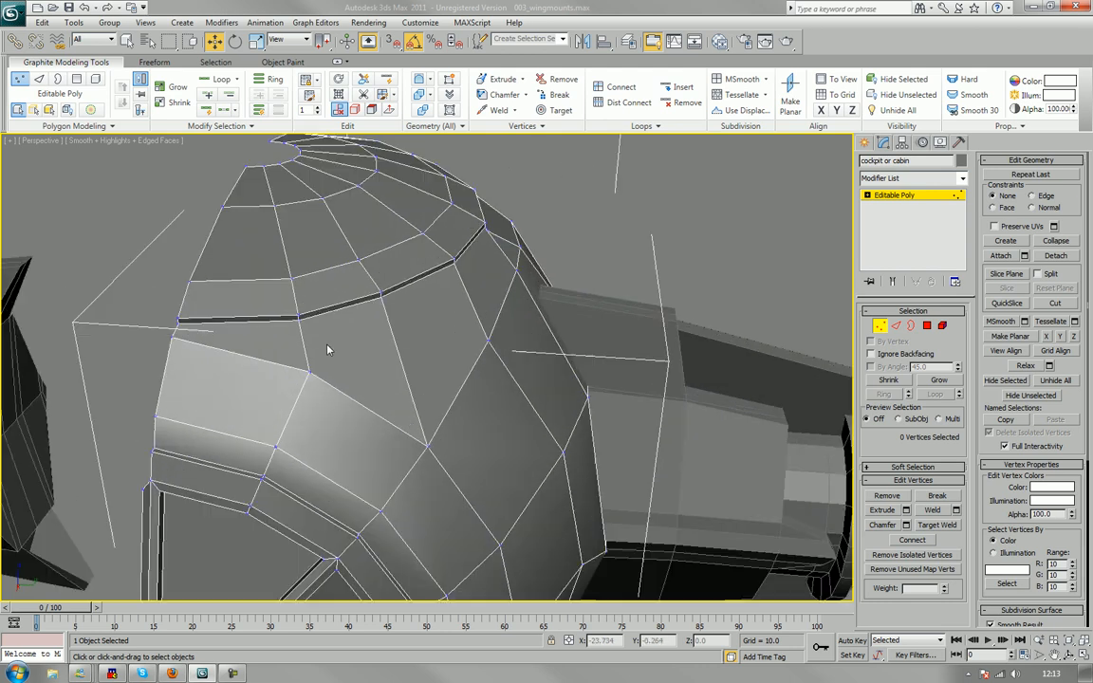
middle_click_drag(337, 328, 279, 302, "alt")
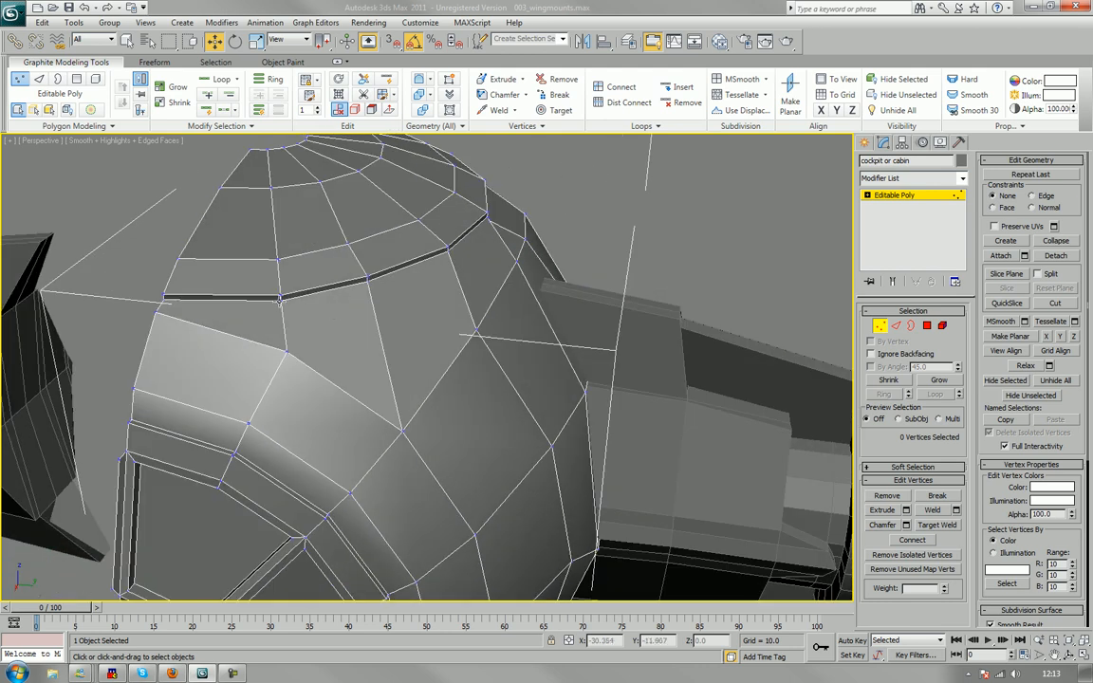
left_click(282, 299)
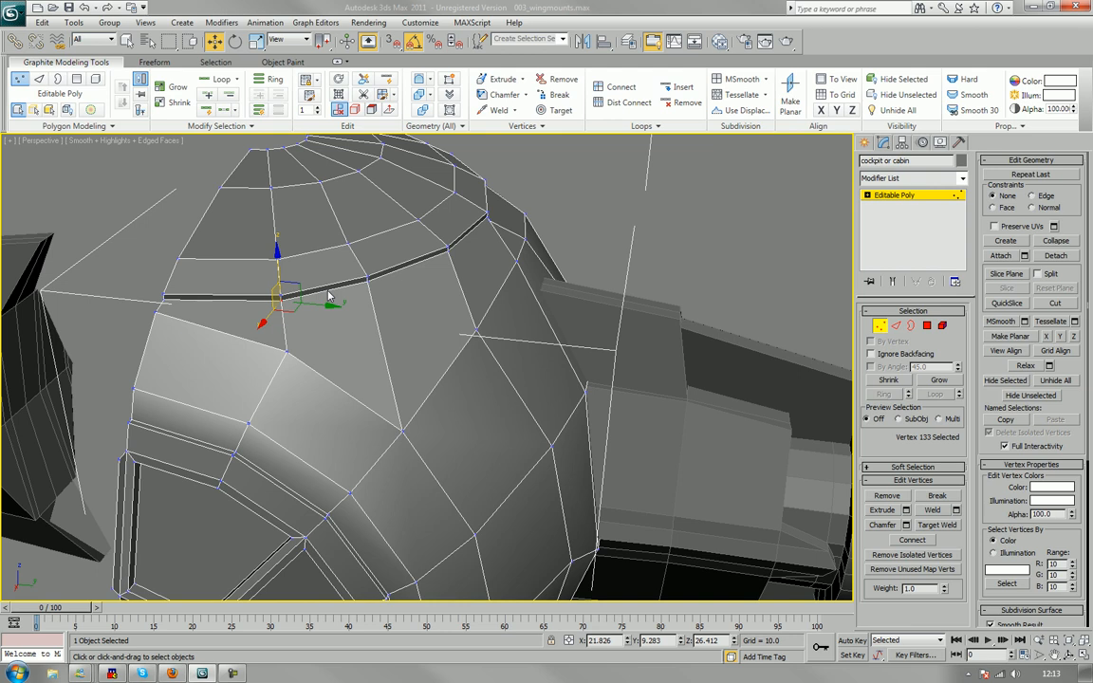
key("2")
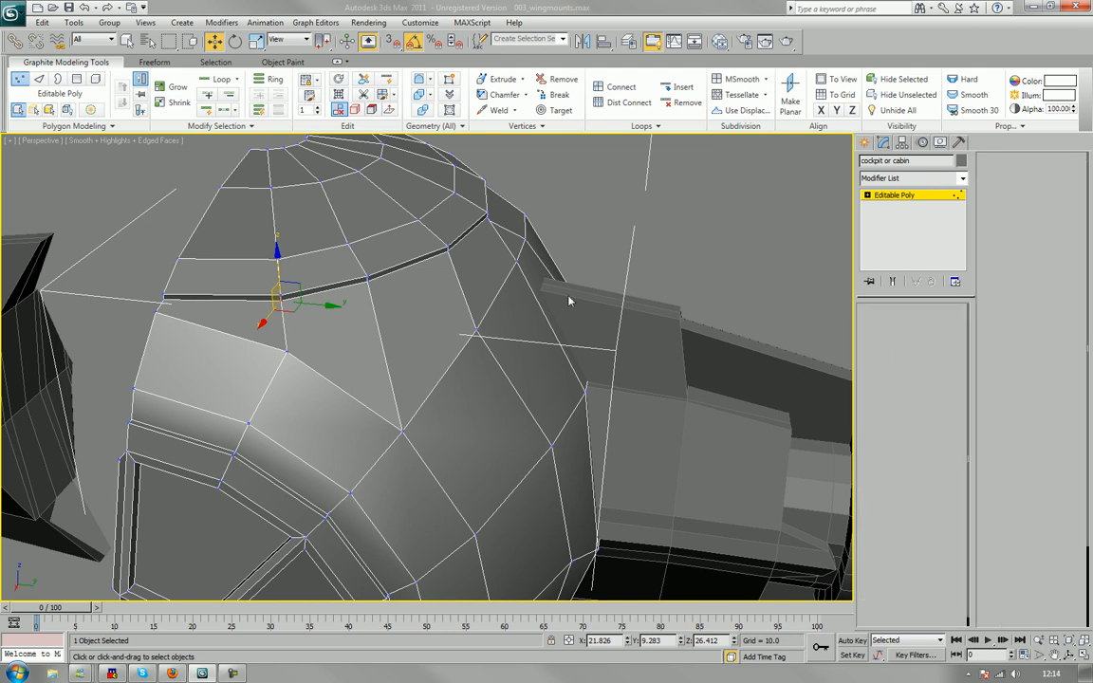
left_click(321, 289)
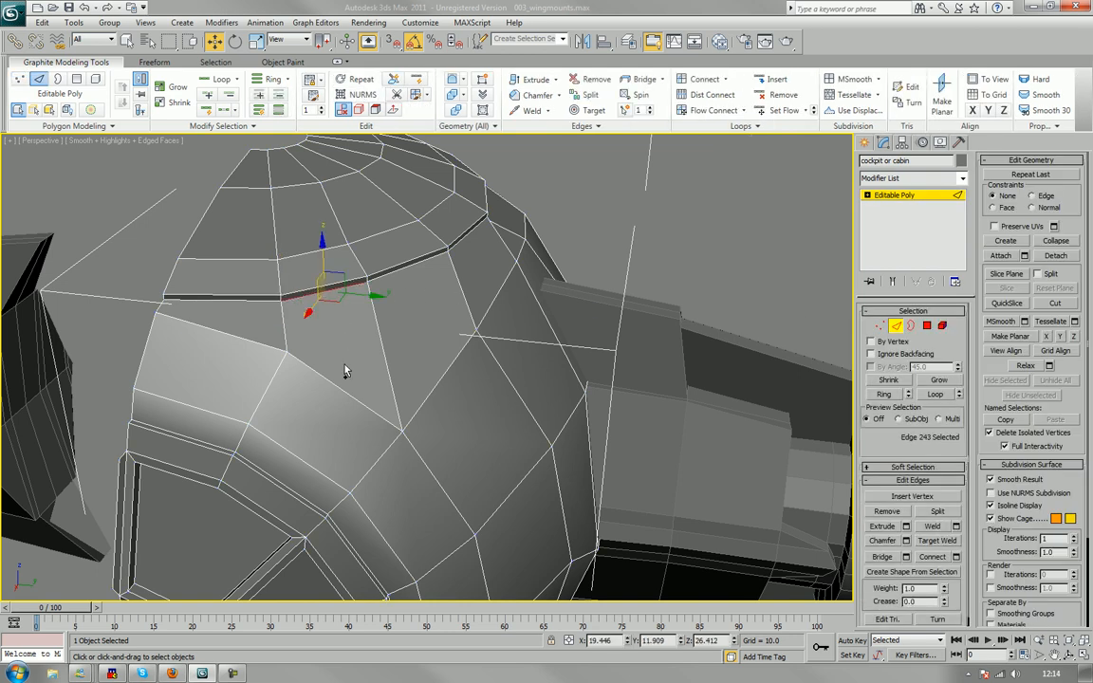
left_click(350, 394, "ctrl")
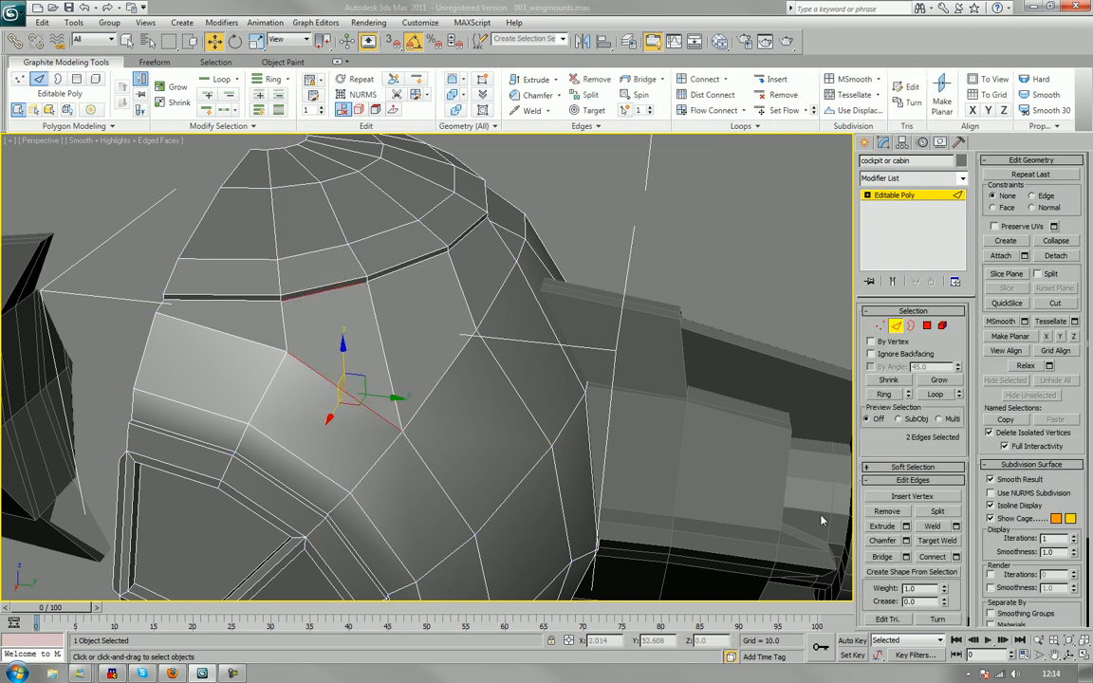
left_click(937, 558)
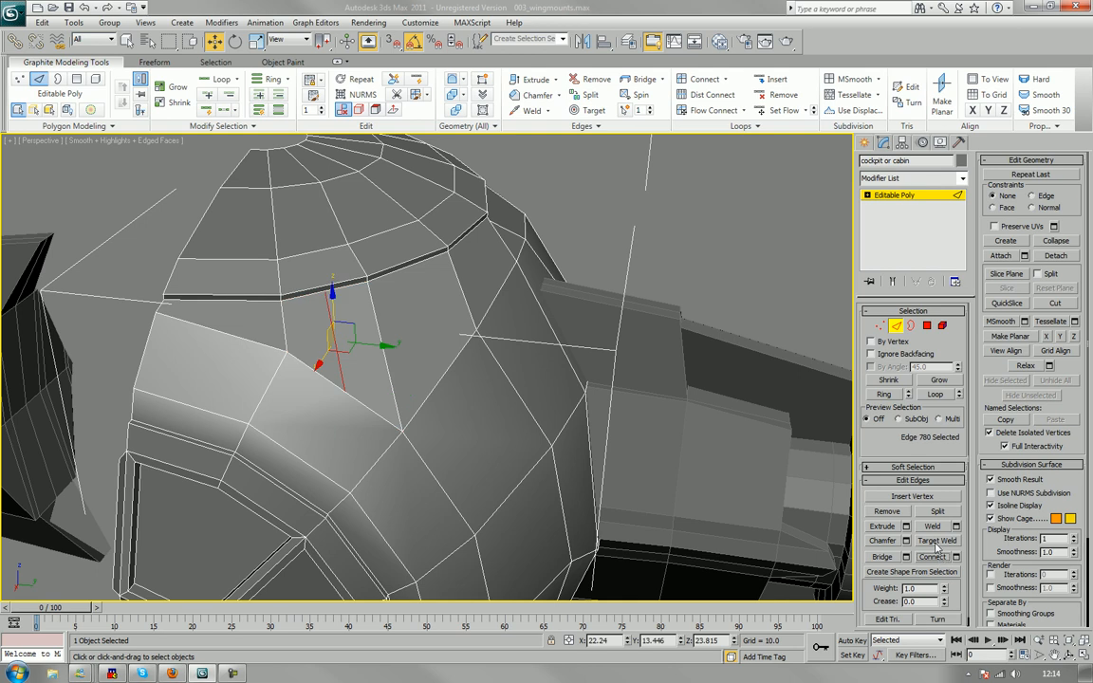
Target-weld the new edge's lower vertex onto the neighbouring corner vertex toward the cockpit's front.
key("1")
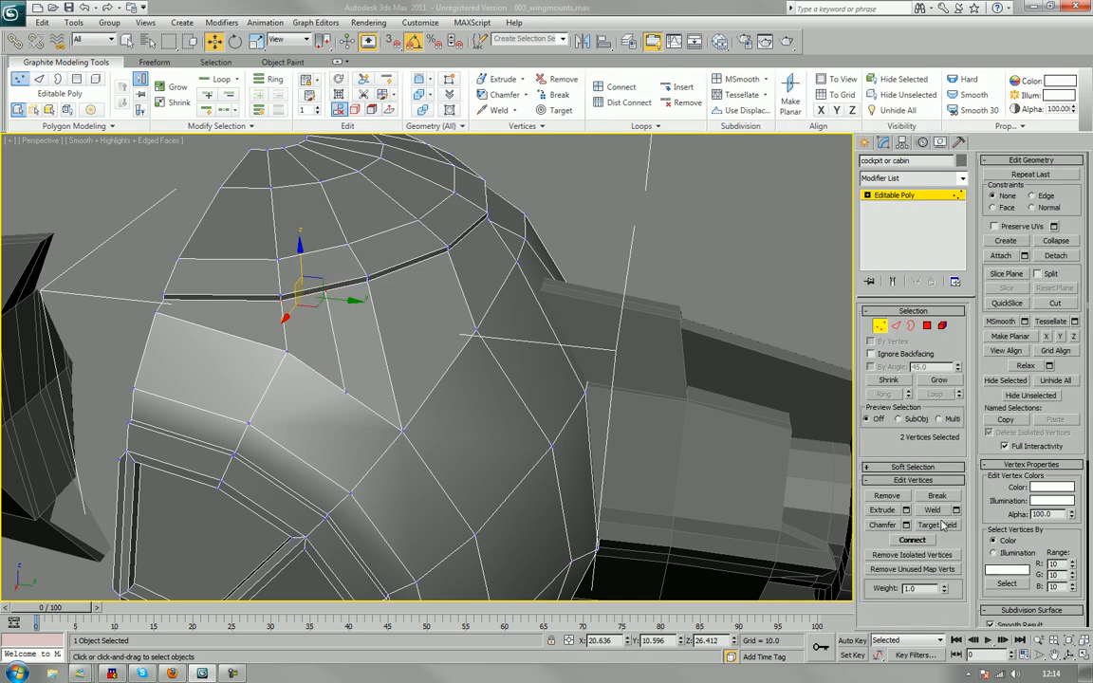
left_click(937, 525)
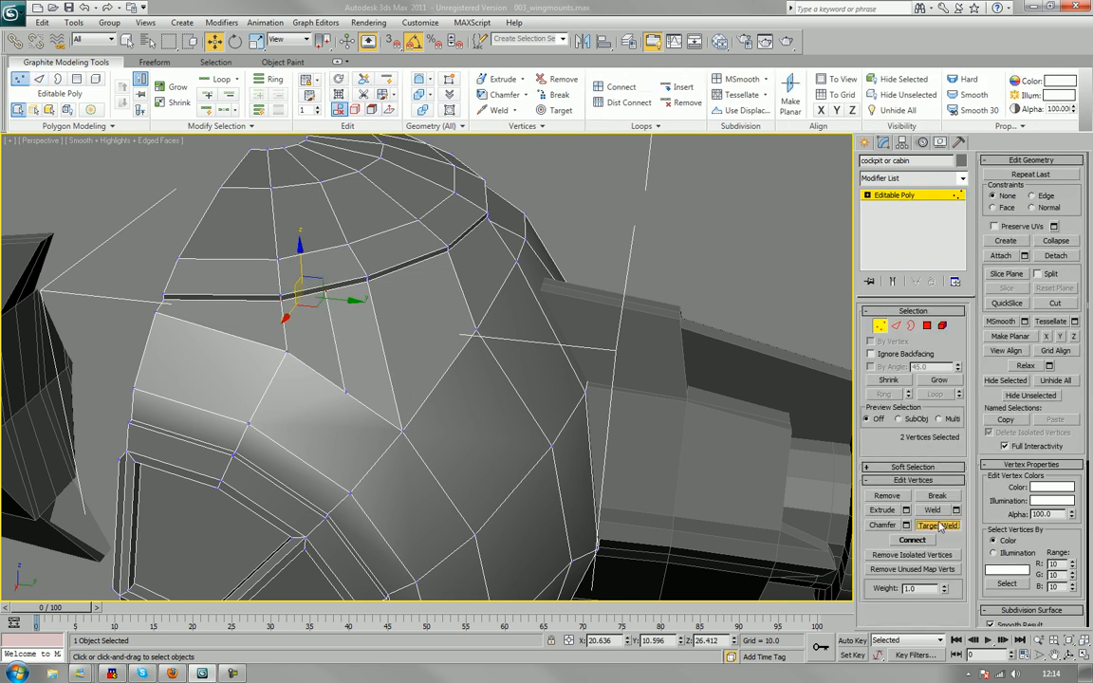
left_click(347, 392)
left_click(286, 352)
right_click(287, 353)
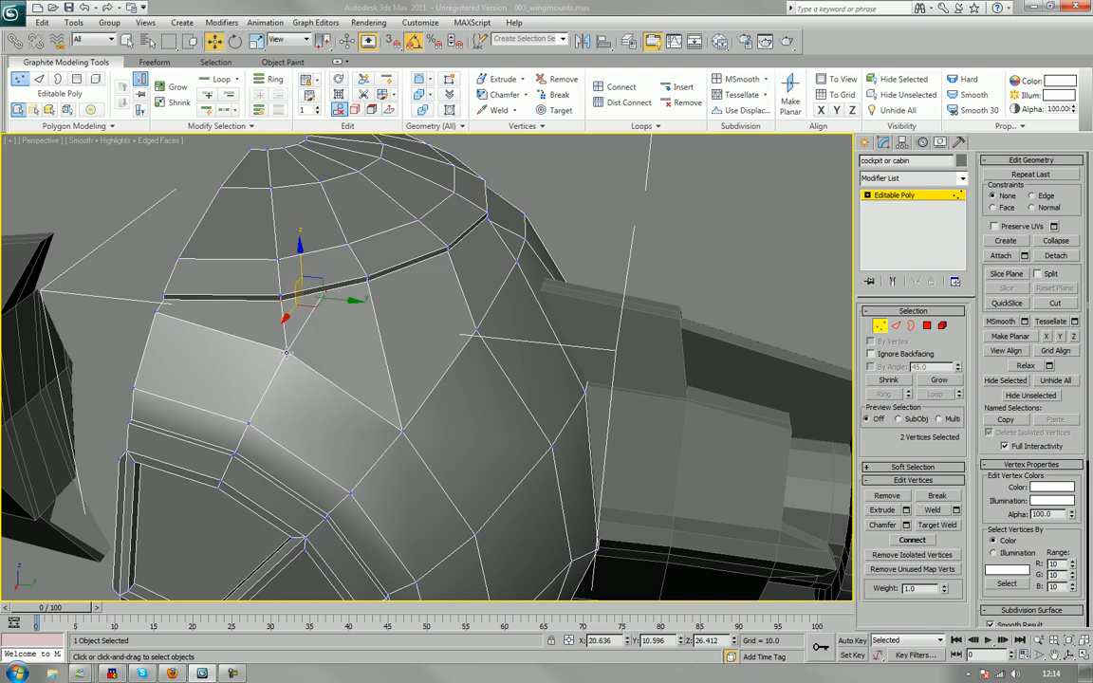
key("2")
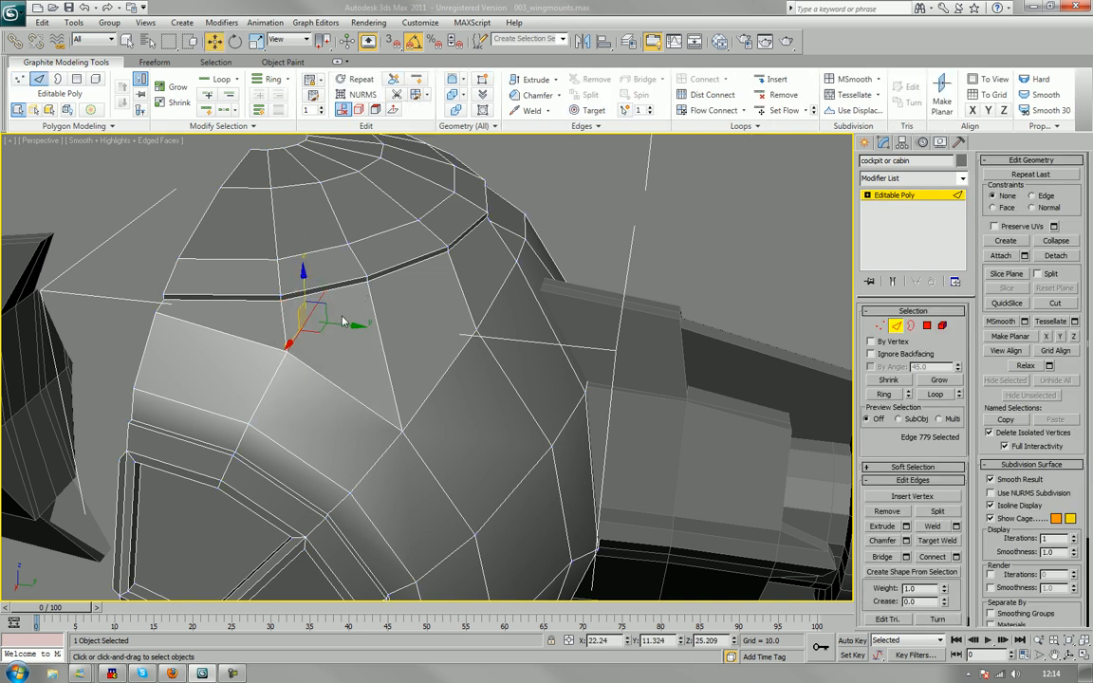
Try to chamfer the short edge just below the roof rim above the wing mount.
mouse_move(267, 342)
middle_mouse_down("alt")
mouse_move(286, 338)
mouse_move(269, 323)
middle_mouse_up("alt")
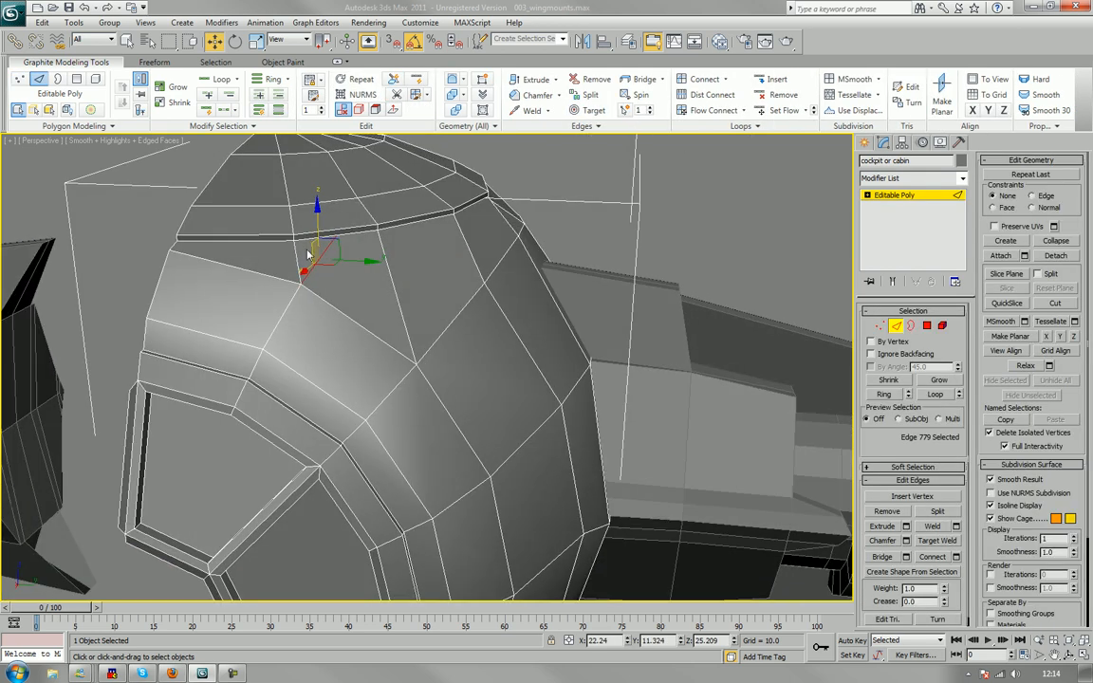
middle_click_drag(379, 279, 317, 309, "alt")
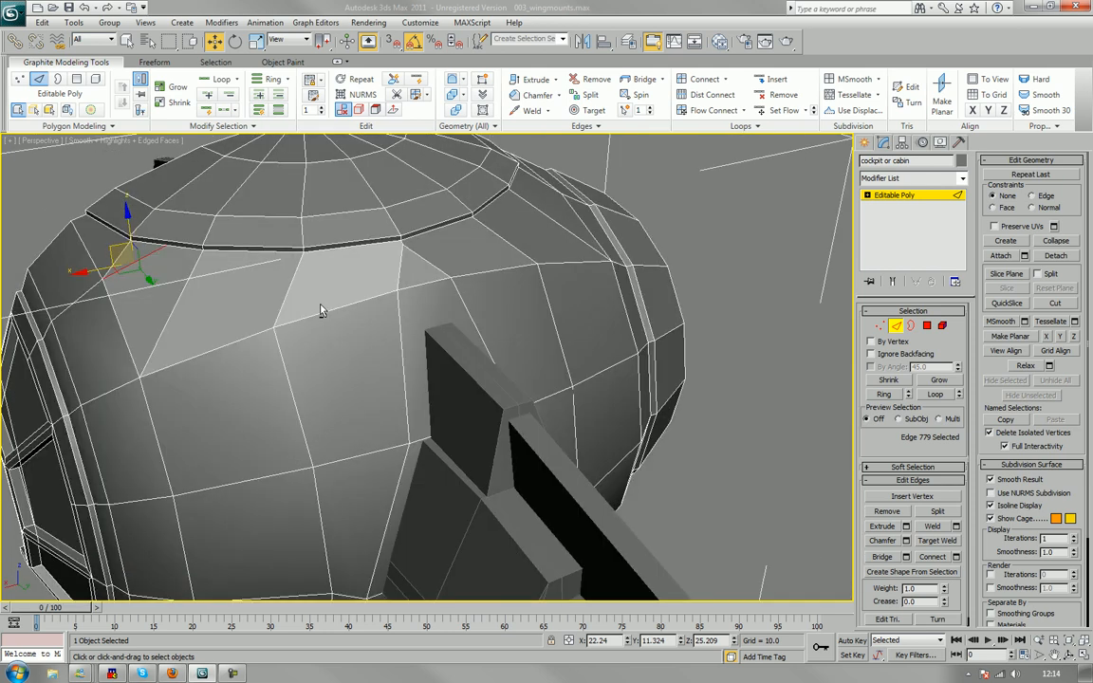
scroll(353, 270, "up", 3)
scroll(353, 270, "down", 5)
scroll(366, 375, "up", 5)
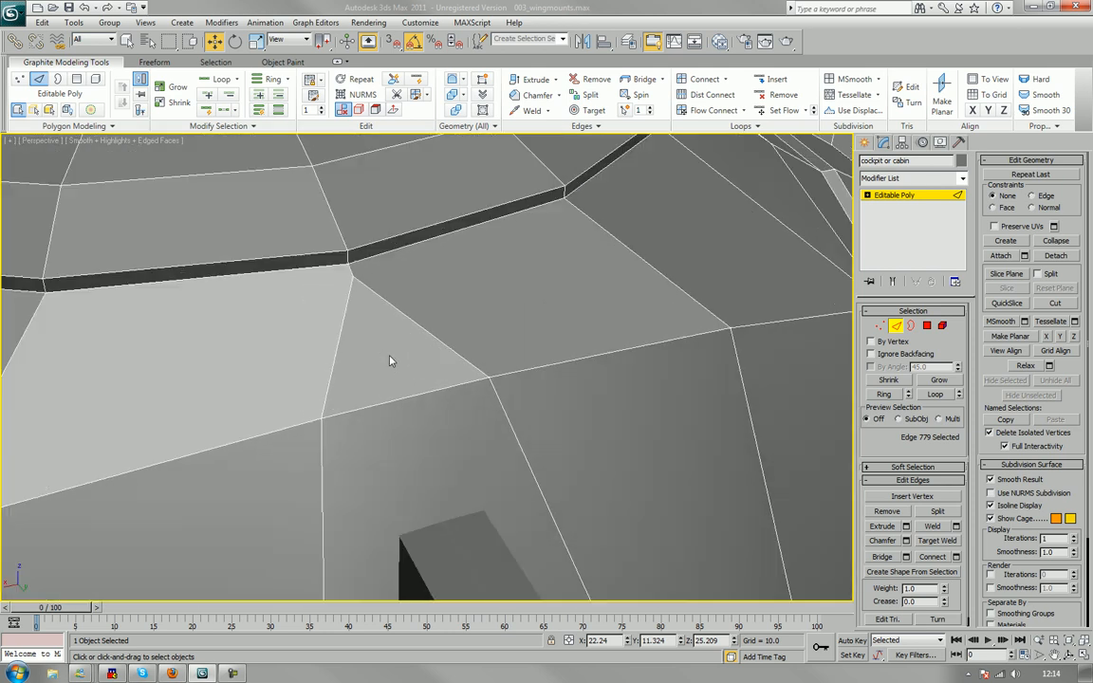
left_click(349, 274)
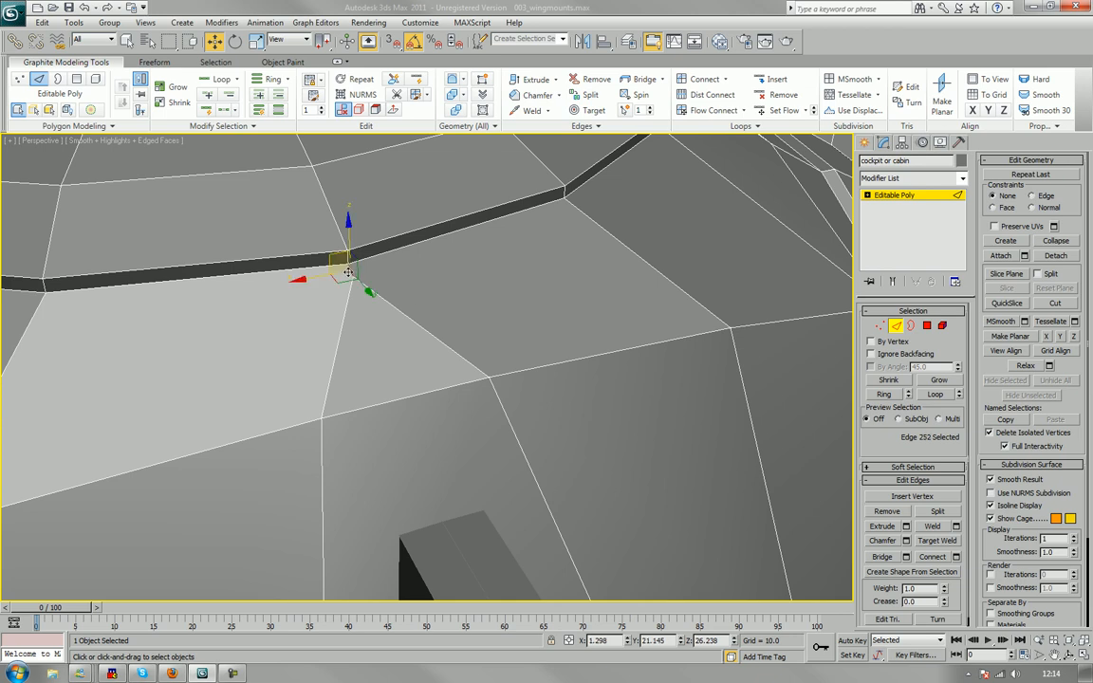
left_click(882, 541)
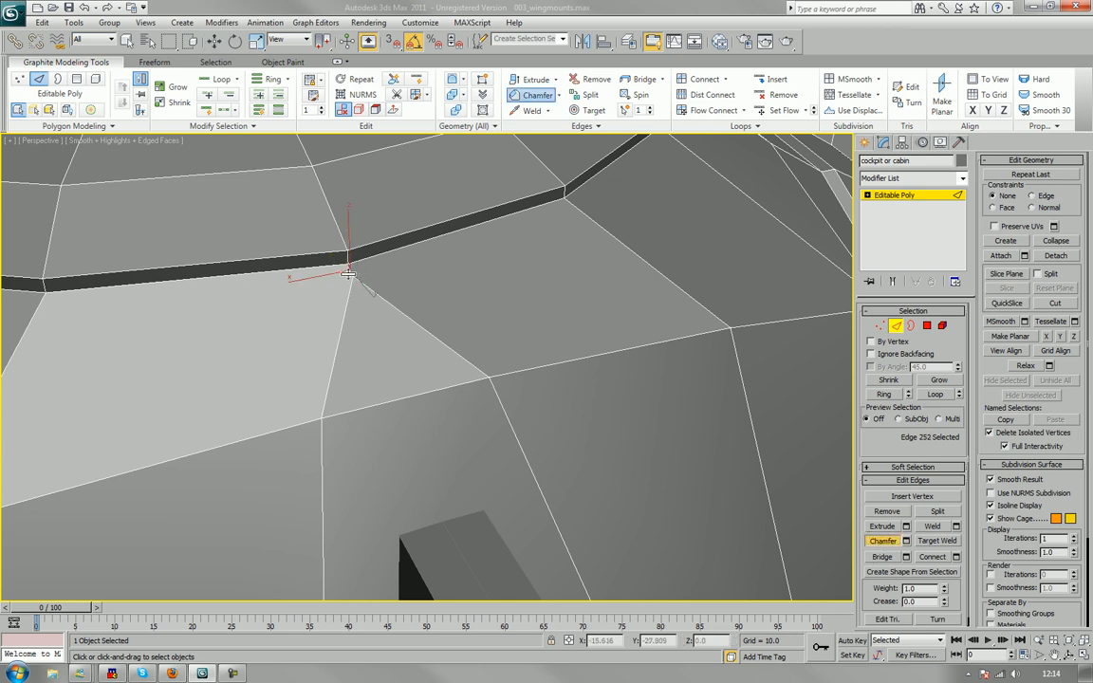
mouse_move(348, 273)
left_mouse_down()
mouse_move(368, 259)
mouse_move(367, 268)
left_mouse_up()
middle_click_drag(371, 282, 398, 385, "alt")
middle_click_drag(534, 295, 493, 343, "alt")
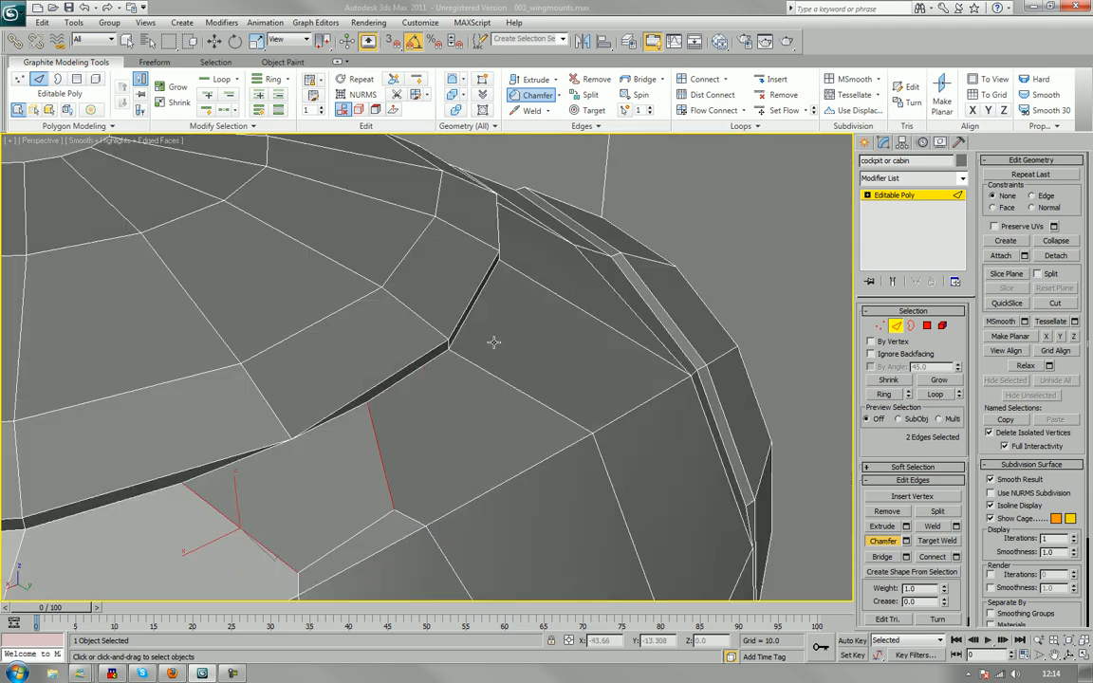
key("ctrl+z")
Cut two edges from the roof rim down to the two vertices above the wing mount, either side of the triangular face.
middle_click_drag(429, 380, 391, 385, "alt")
middle_click_drag(309, 399, 287, 362, "alt")
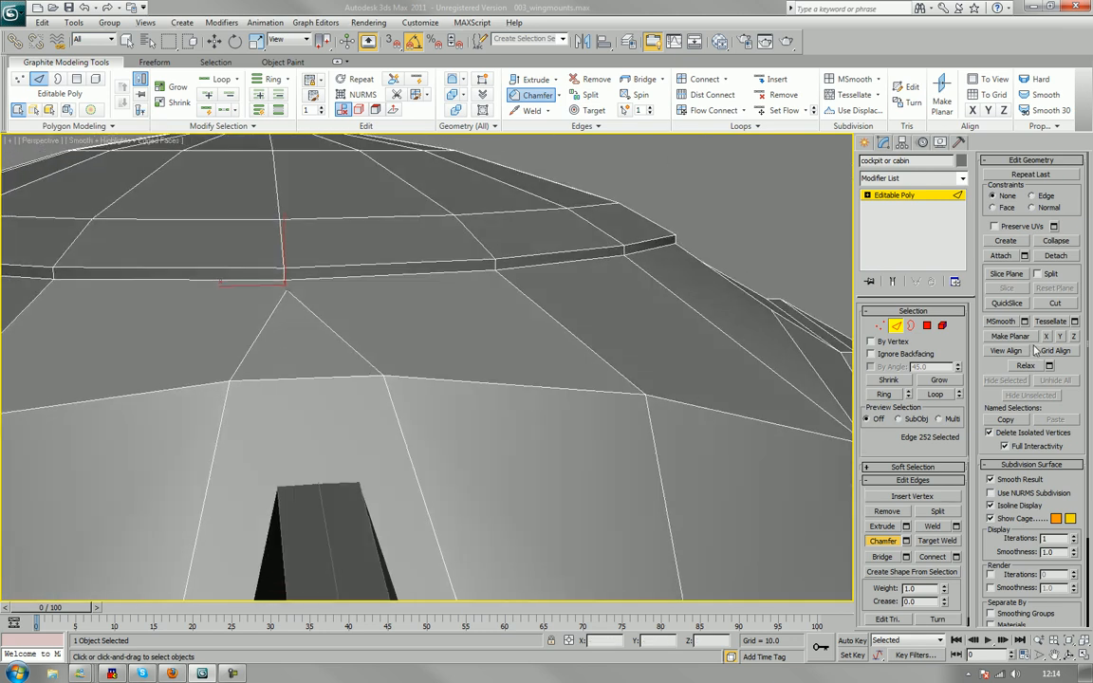
left_click(1053, 303)
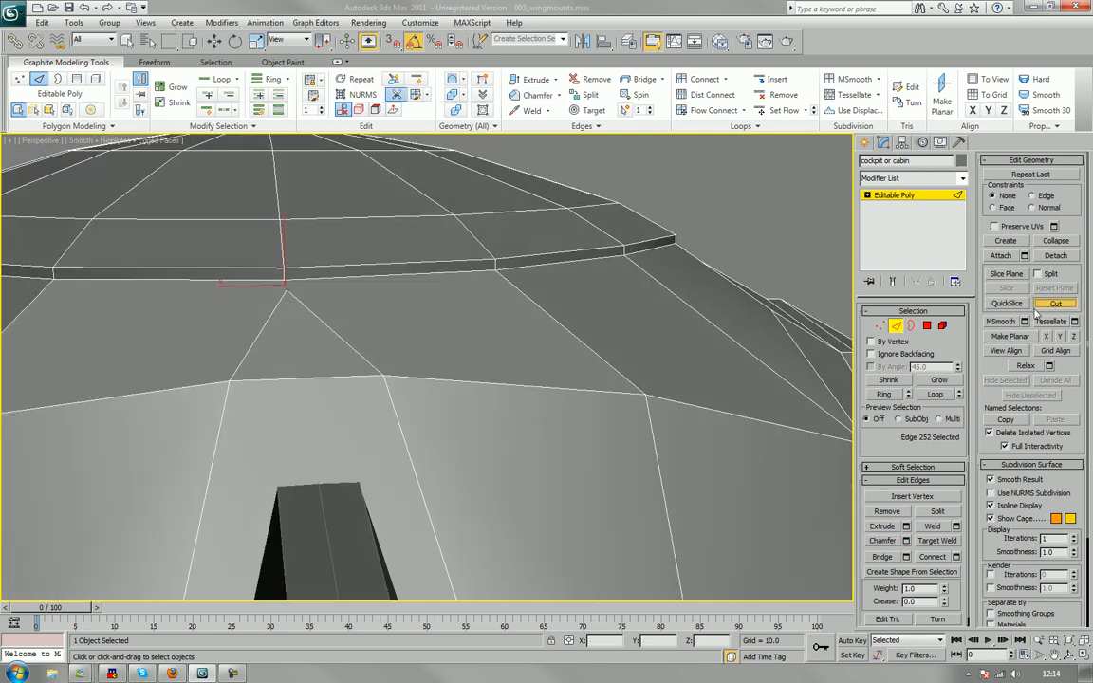
left_click(224, 280)
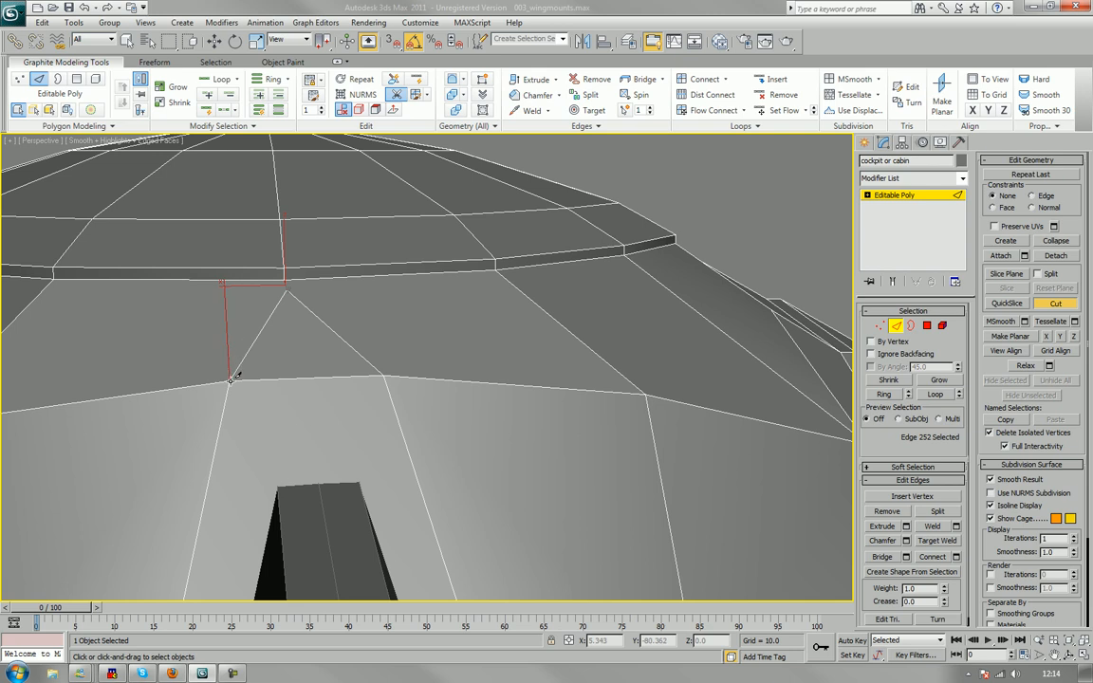
left_click(229, 380)
left_click(383, 376)
Remove the two diagonal edges between the new cuts above the wing mount.
key("w")
left_click(334, 334)
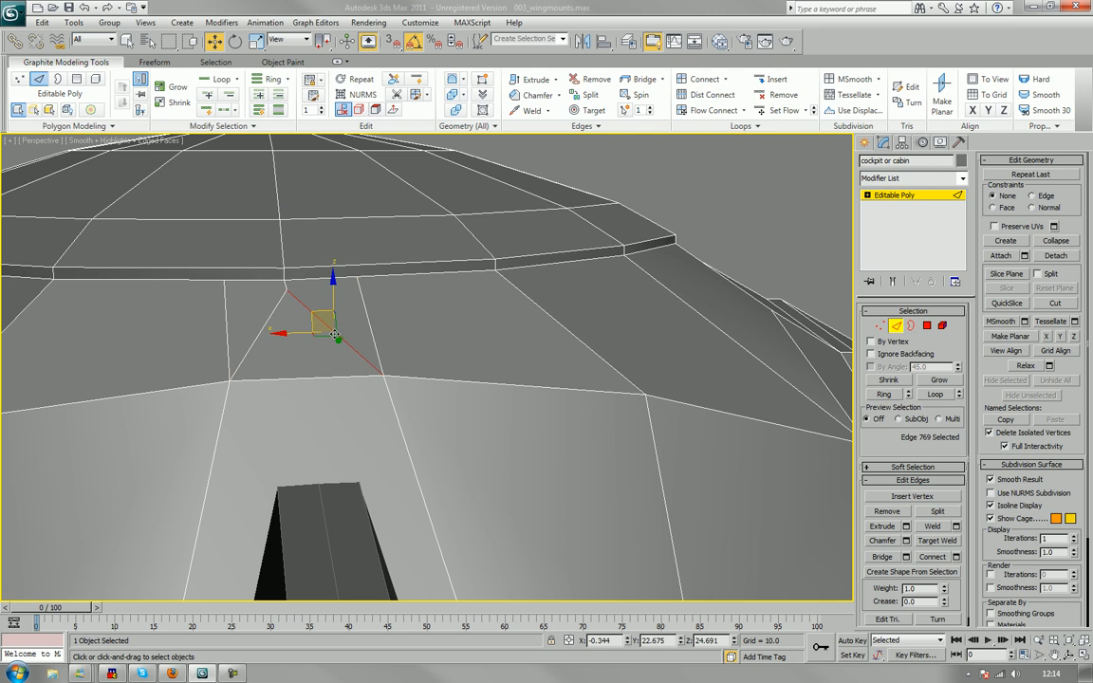
left_click(280, 335)
key("ctrl+z")
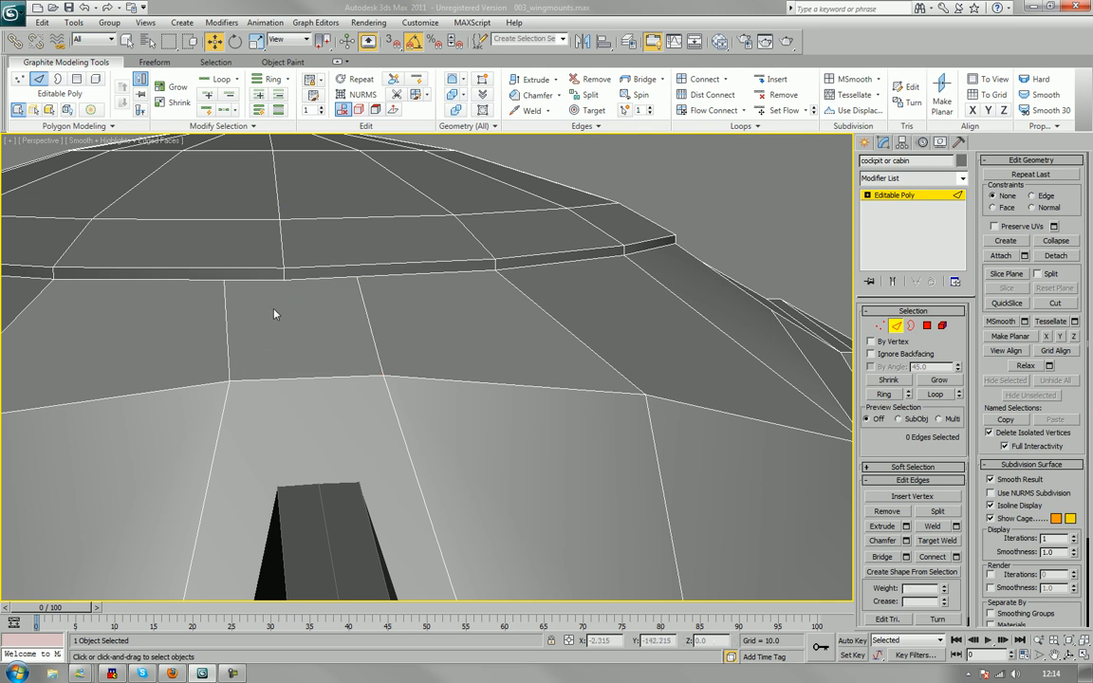
Try to chamfer the lower rim vertex that lies between the two cut edges.
left_click(879, 326)
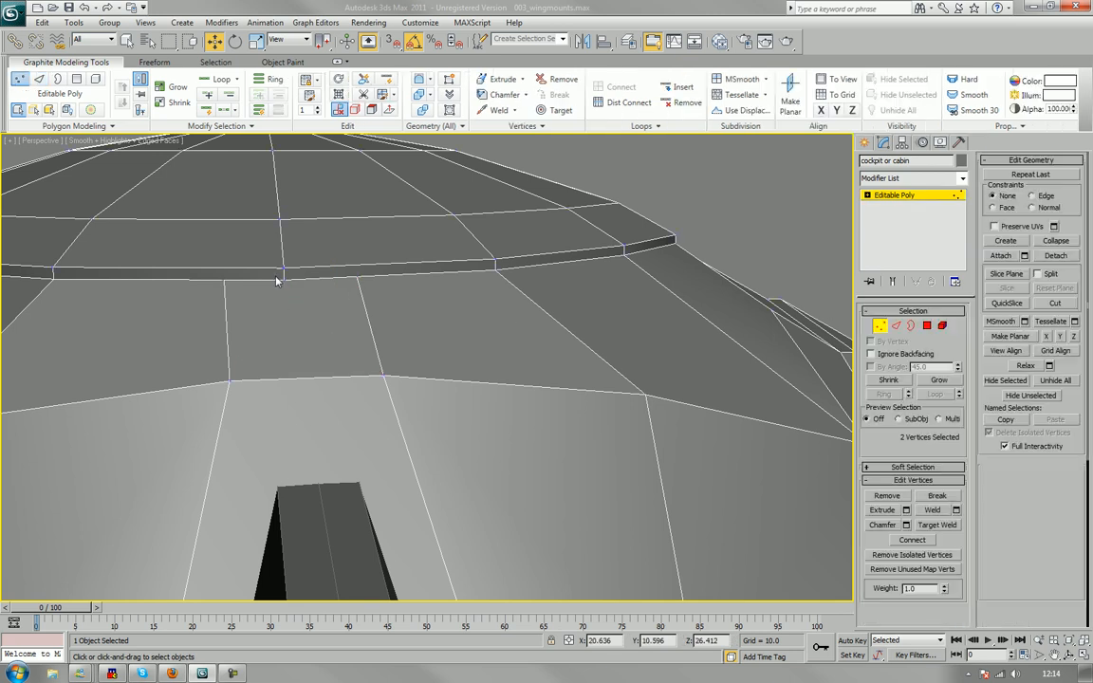
left_click(878, 326)
middle_click_drag(532, 368, 398, 365, "alt")
scroll(399, 365, "up", 4)
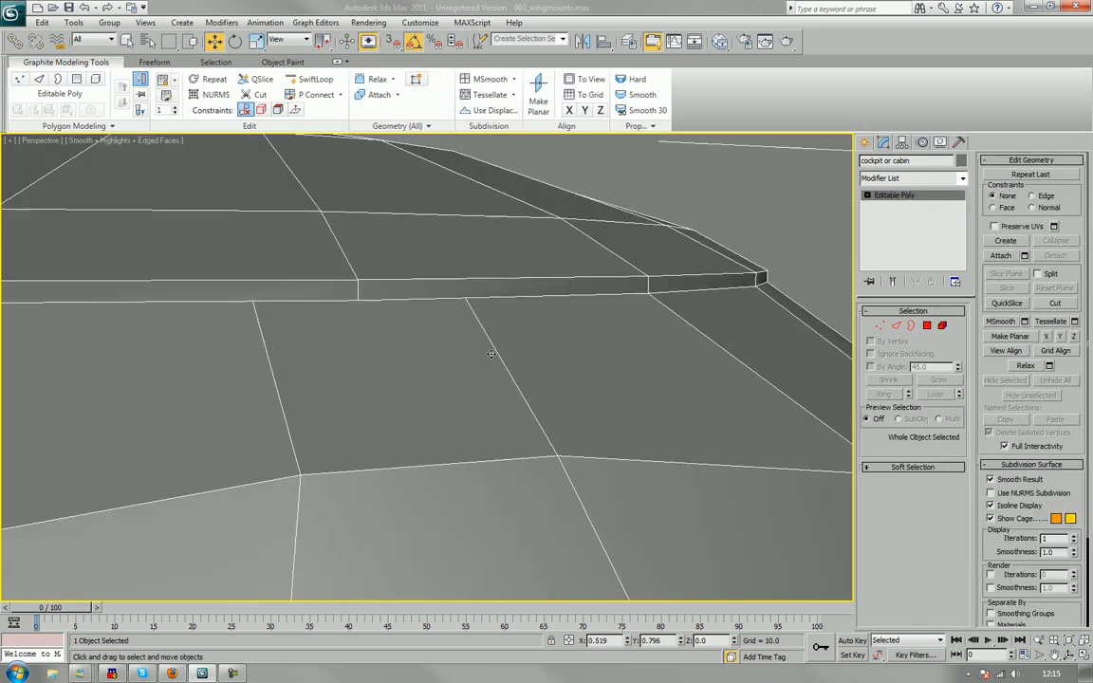
key("1")
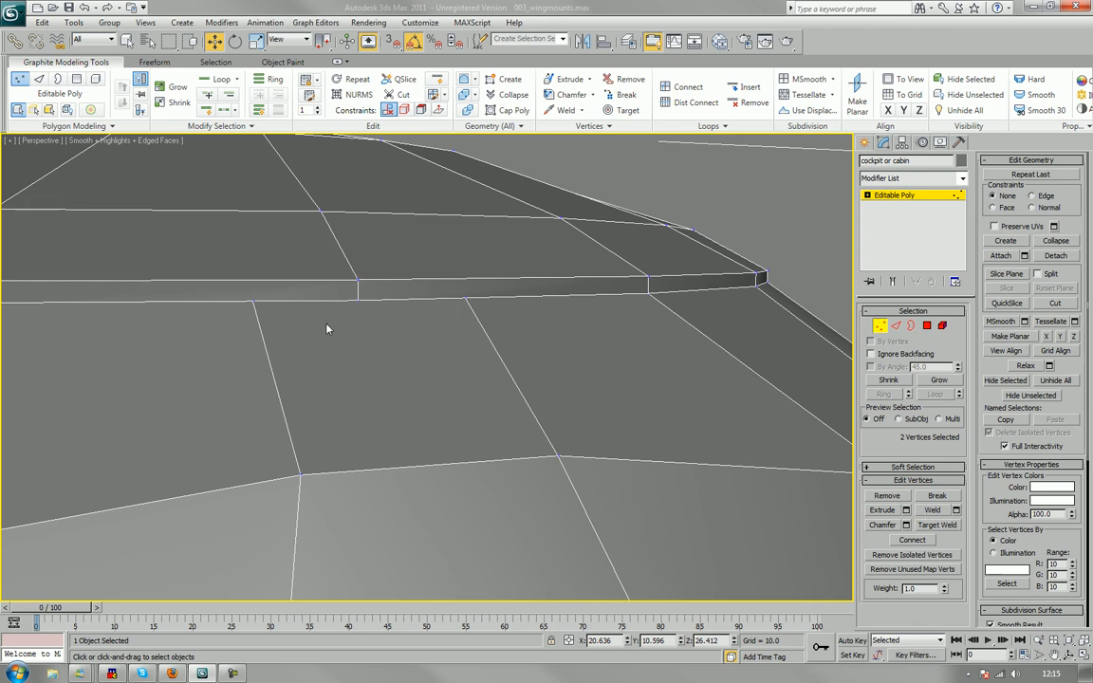
left_click(358, 299)
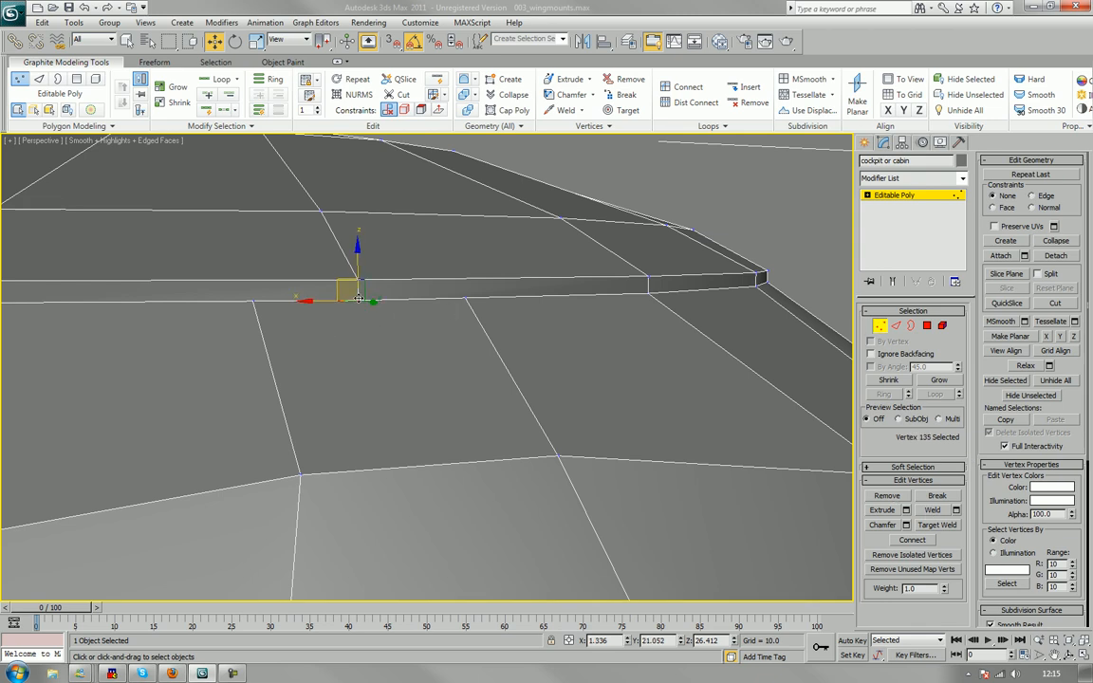
left_click(882, 525)
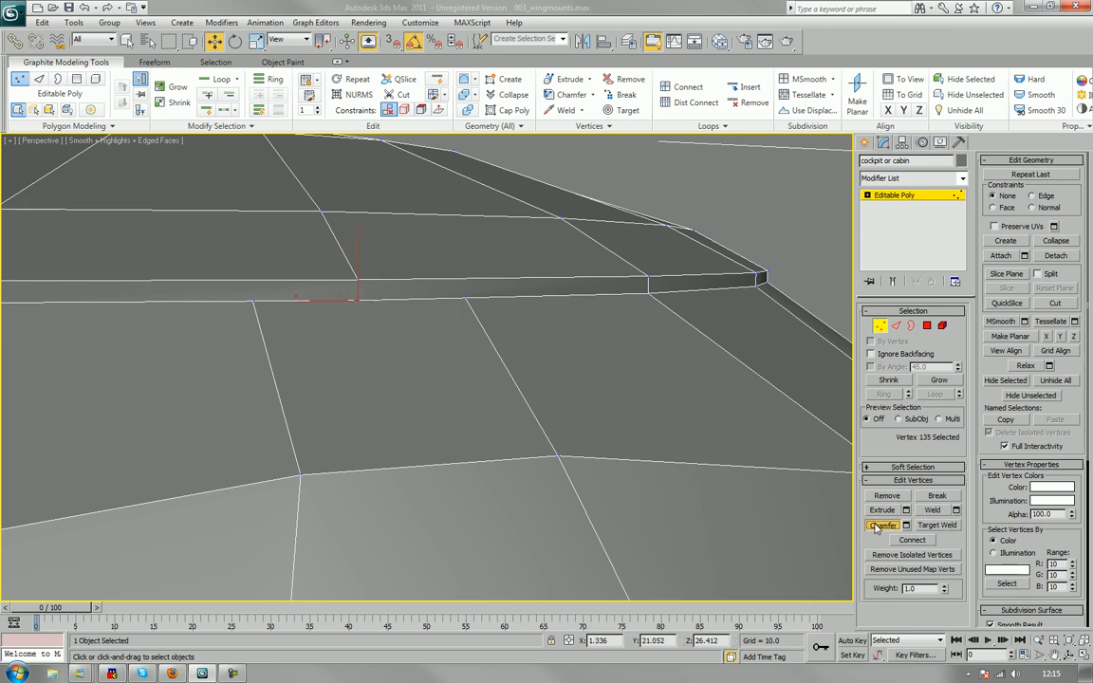
left_click(382, 296)
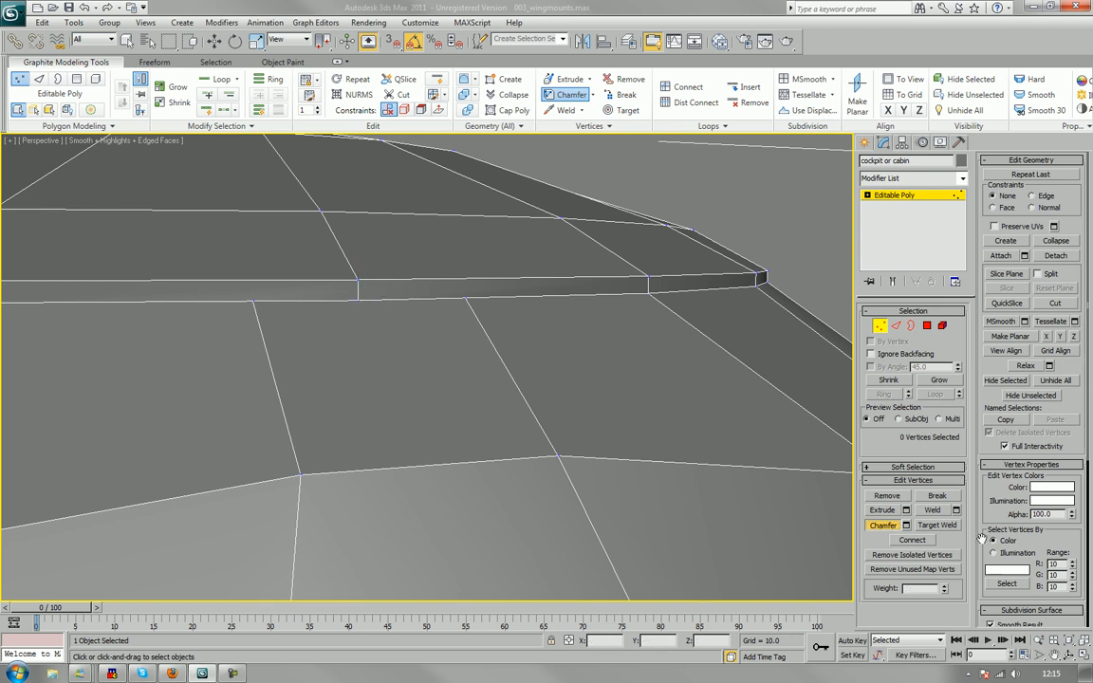
Try to target-weld the lower rim vertex onto the top vertex of the adjacent rear cut edge.
left_click(937, 524)
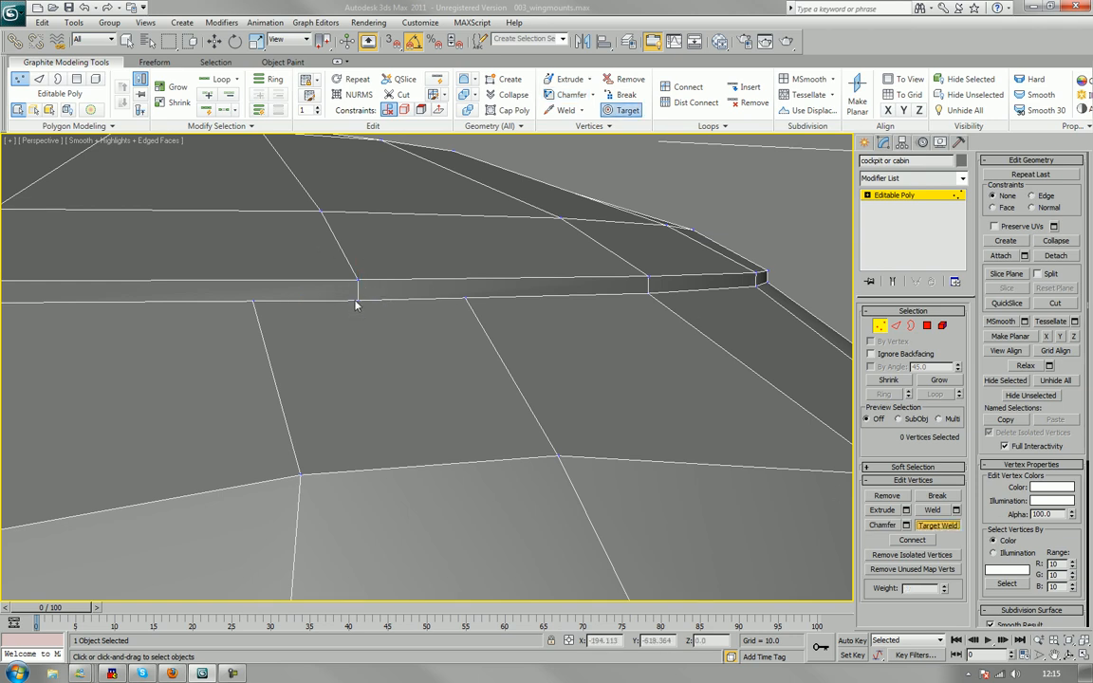
left_click(358, 283)
left_click(467, 301)
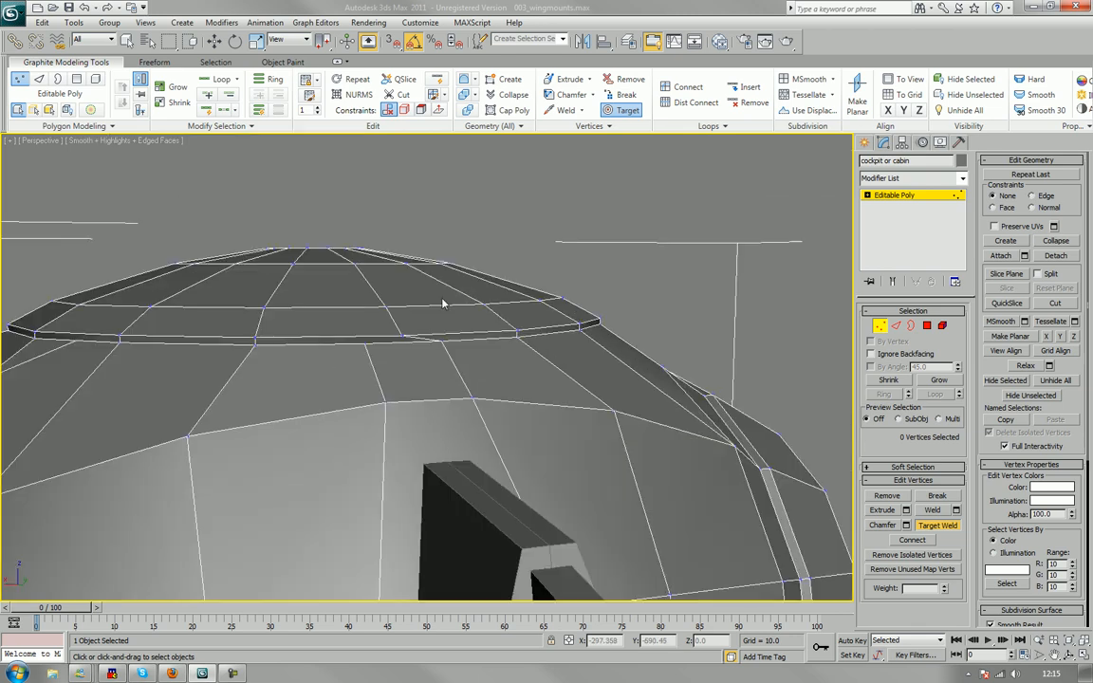
Chamfer the roof edge running down to the rim and the short rim-lip edge below it, spreading them toward the two cuts.
mouse_move(442, 303)
middle_mouse_down("alt")
mouse_move(420, 307)
mouse_move(463, 304)
middle_mouse_up("alt")
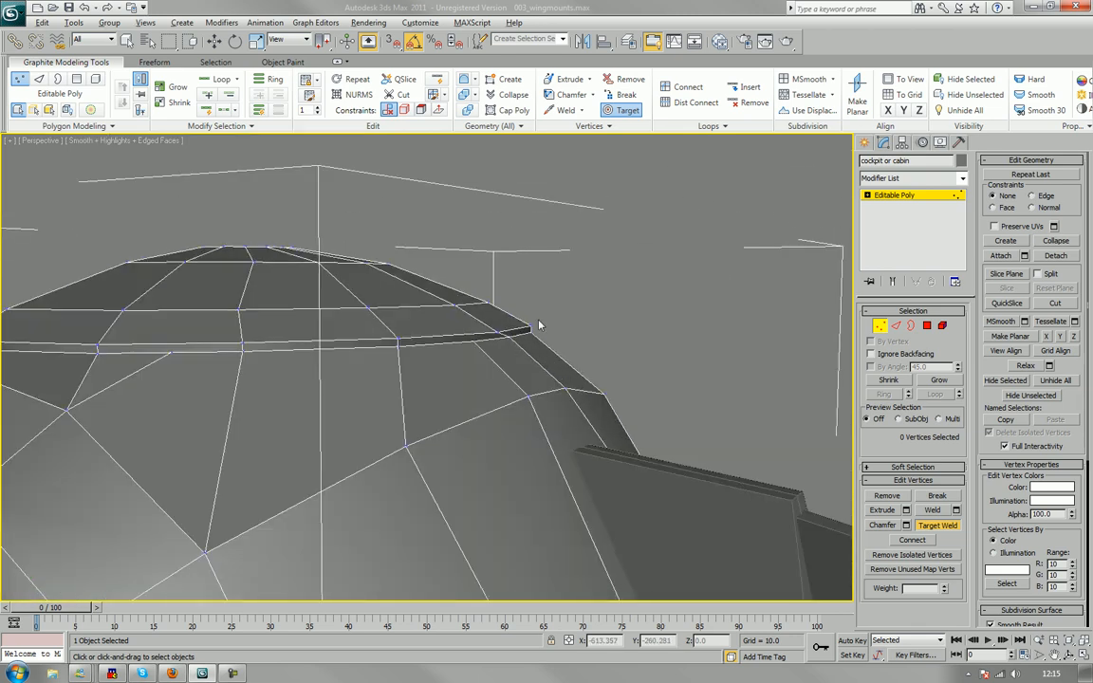
middle_click_drag(538, 325, 493, 327, "alt")
scroll(451, 347, "up", 5)
key("2")
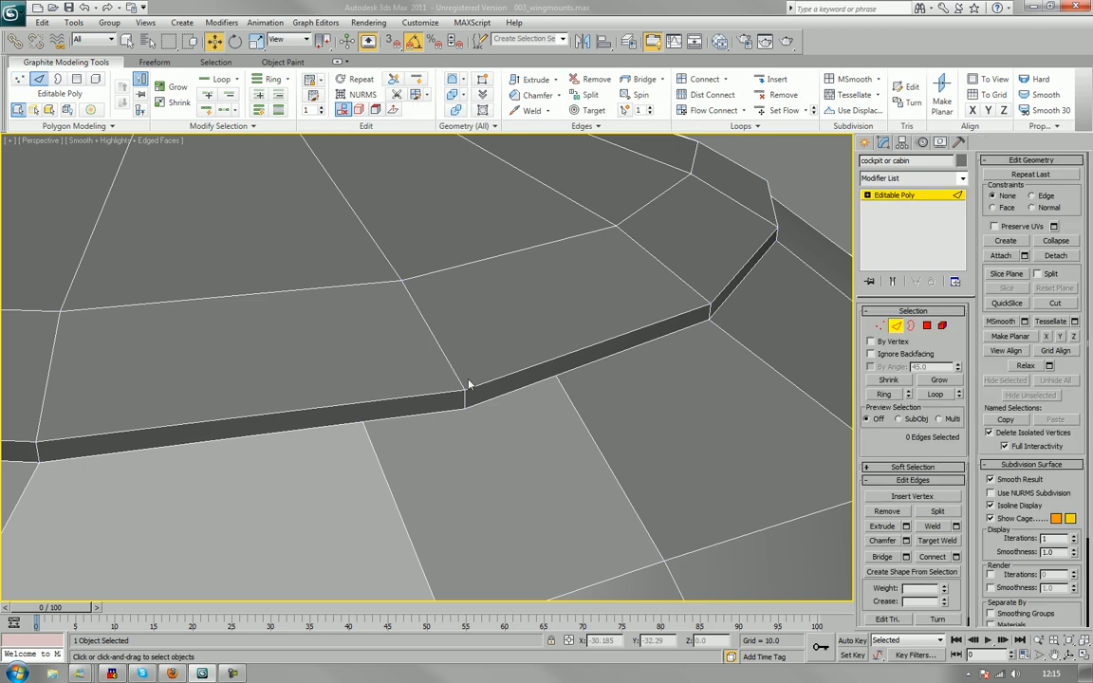
left_click(458, 380)
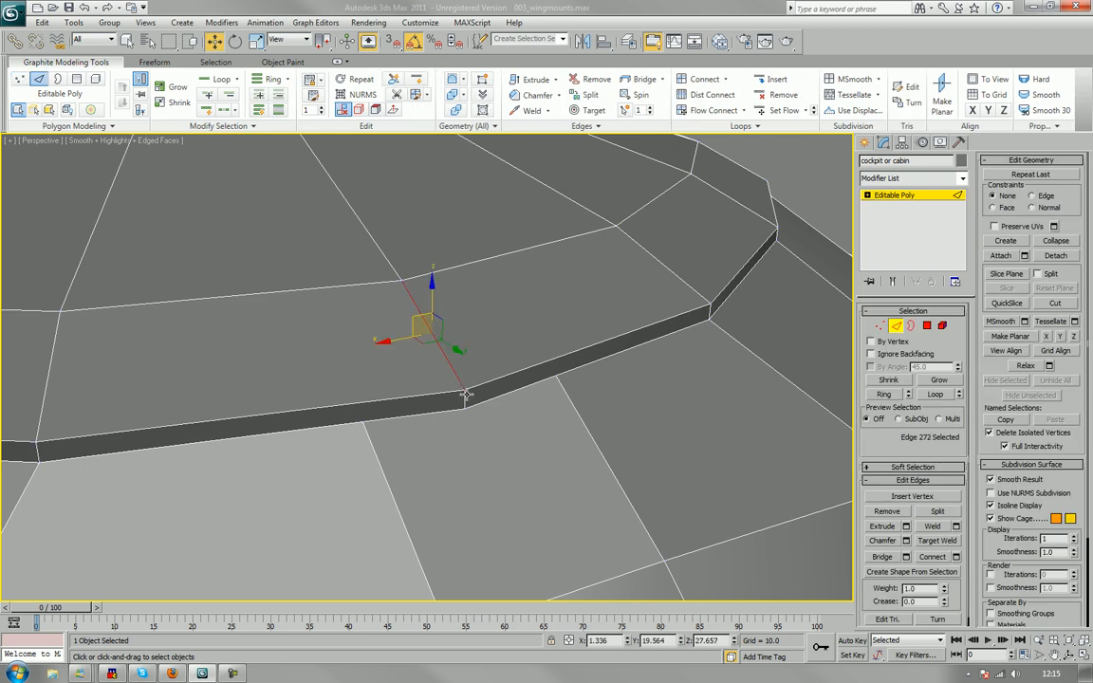
left_click(465, 395, "ctrl")
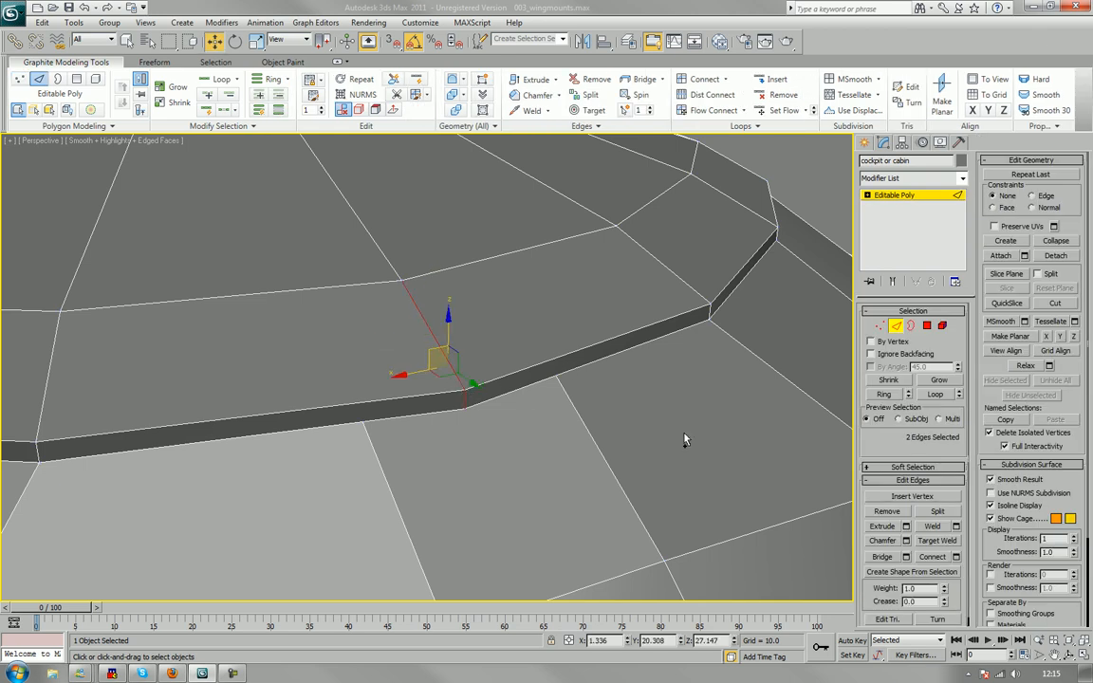
left_click(881, 541)
left_click_drag(446, 371, 481, 347)
Target-weld the chamfer's rear lower rim vertex onto the top vertex of the adjacent cut edge.
middle_click_drag(481, 348, 427, 366, "alt")
left_click(880, 325)
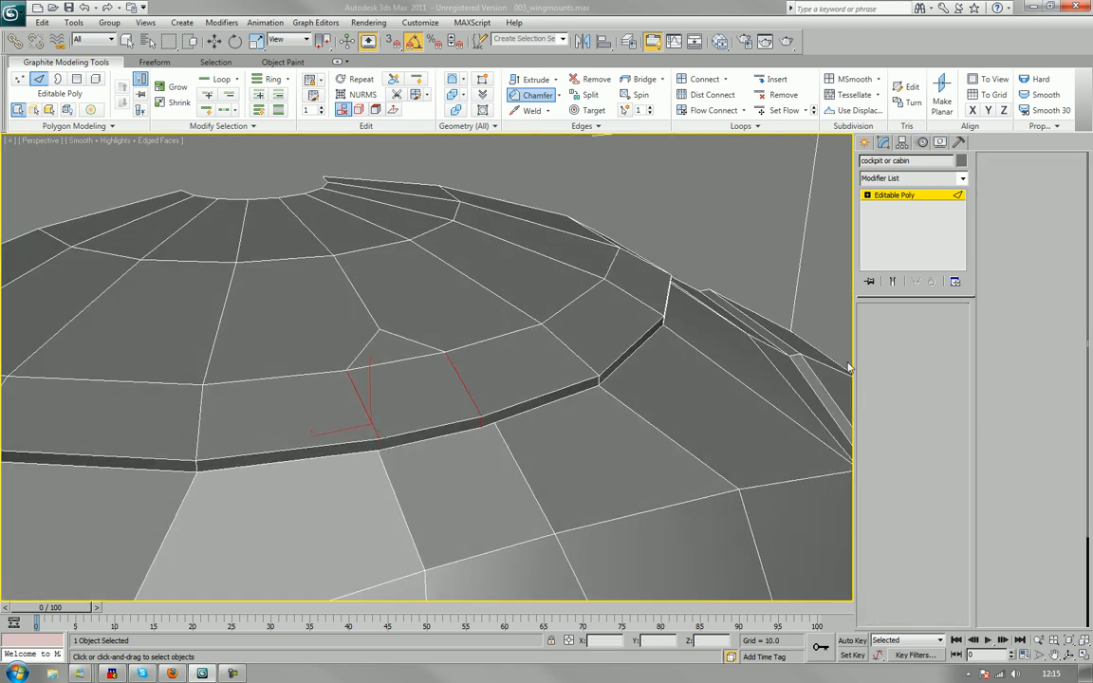
scroll(525, 499, "up", 5)
left_click(937, 526)
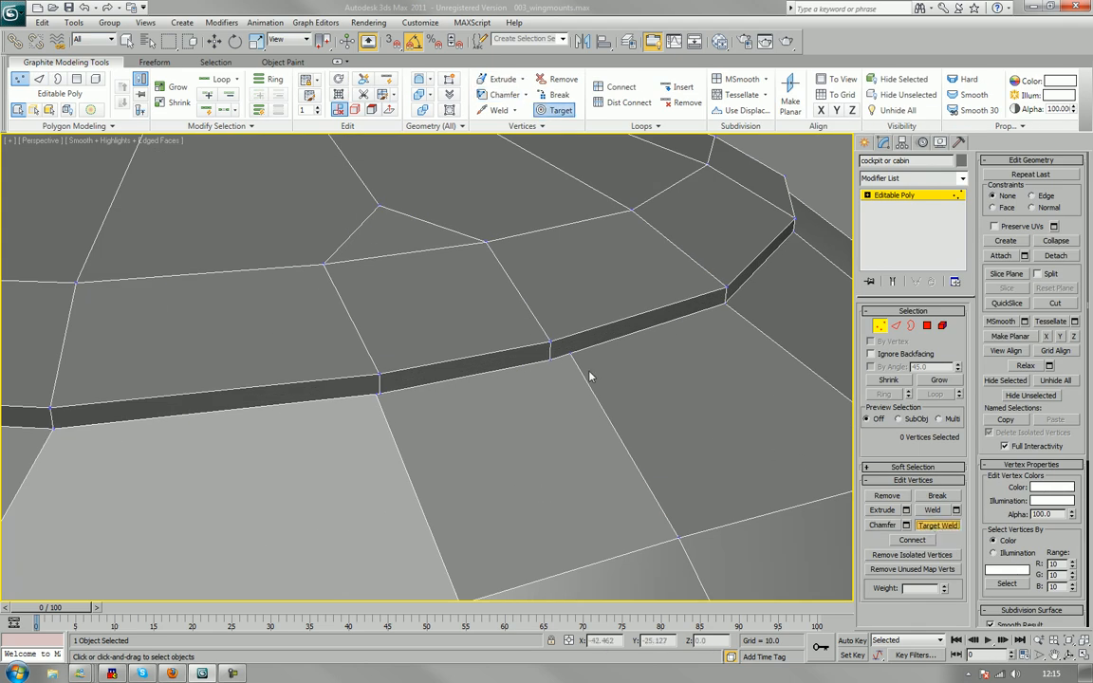
left_click(569, 359)
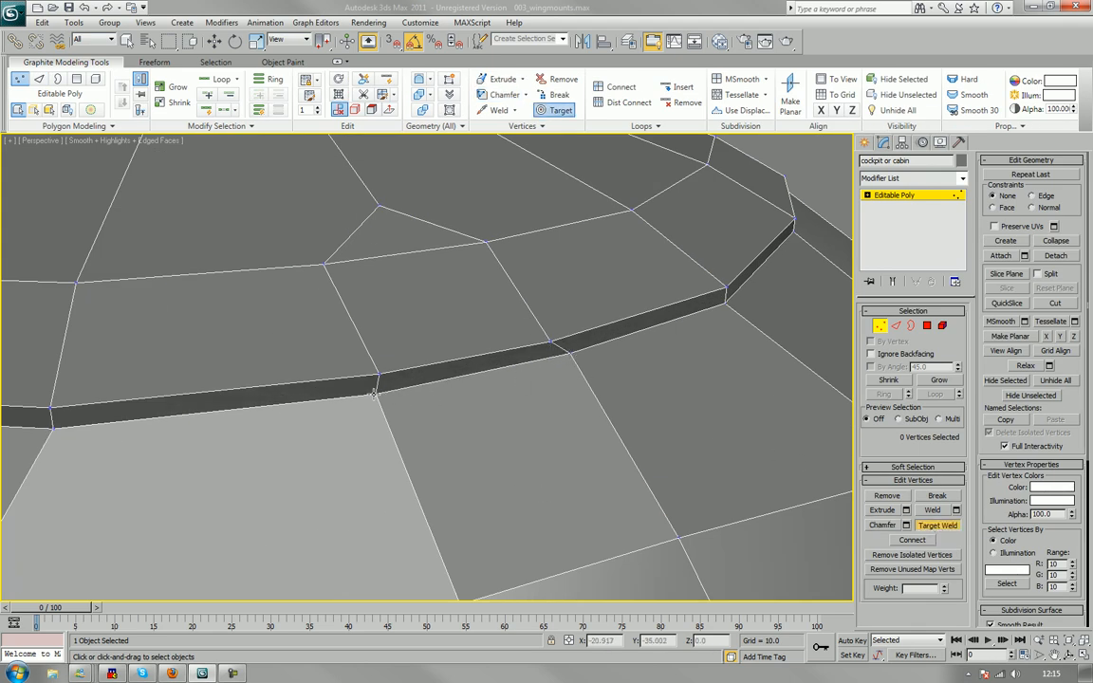
Target-weld the vertex at the tip of the chamfer's small triangle onto the vertex above it on the upper roof ring.
middle_click_drag(375, 394, 453, 402, "alt")
left_click(448, 386)
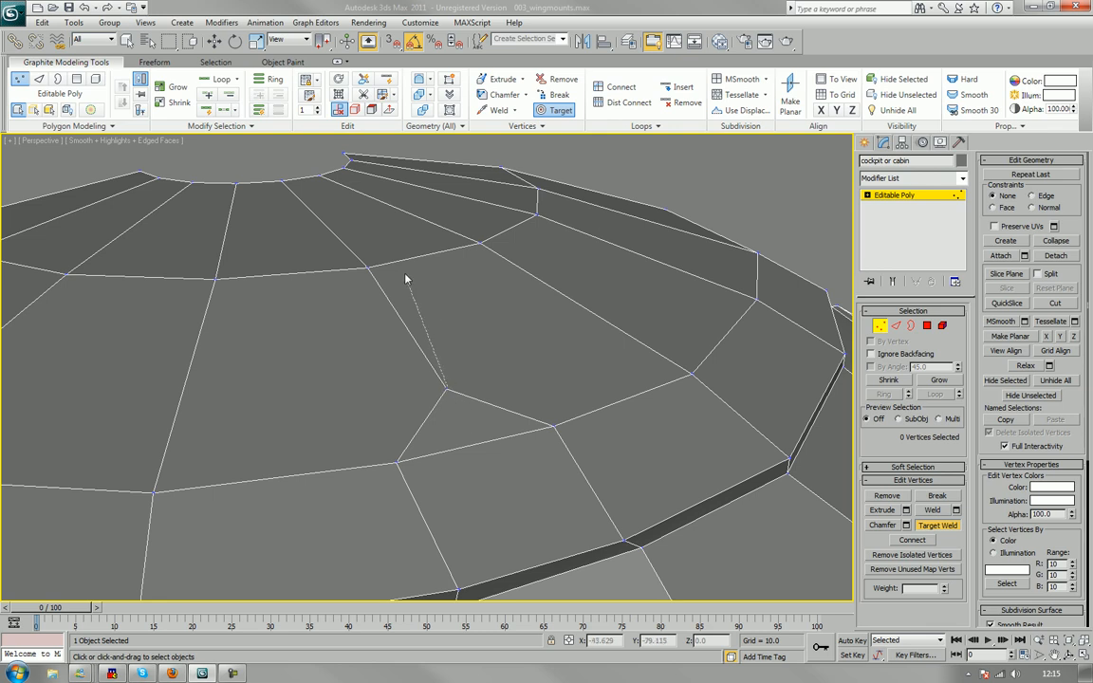
left_click(369, 268)
scroll(317, 351, "down", 4)
scroll(309, 366, "down", 2)
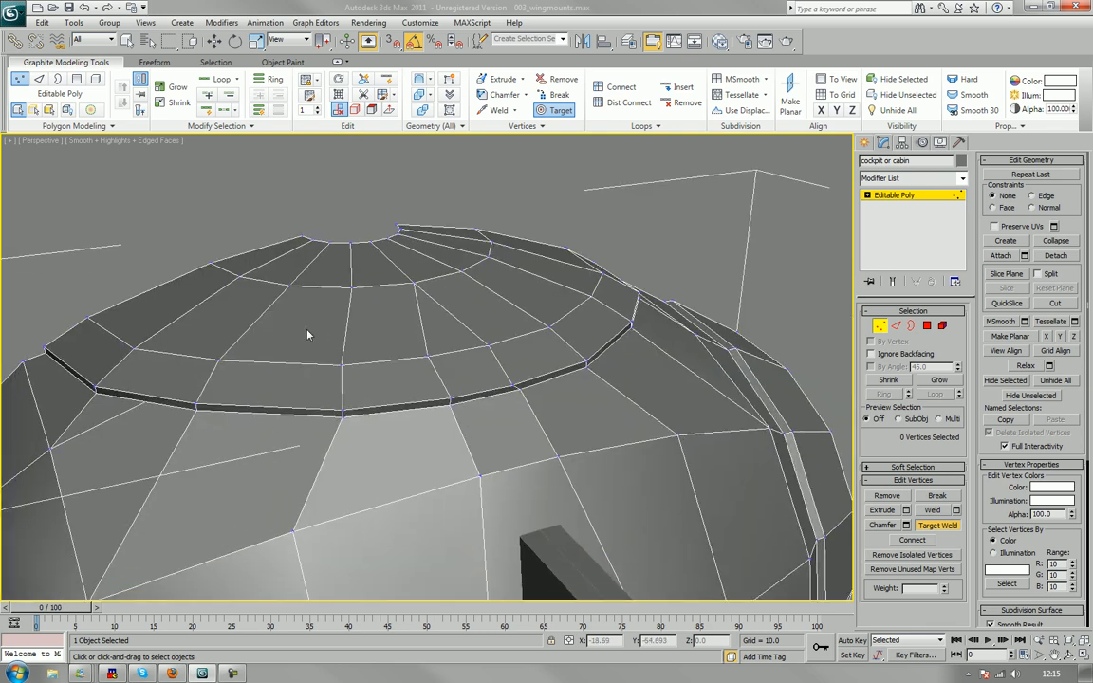
Inset the four large polygons beneath the roof rim as one group by 0.11.
middle_click_drag(304, 331, 750, 359, "alt")
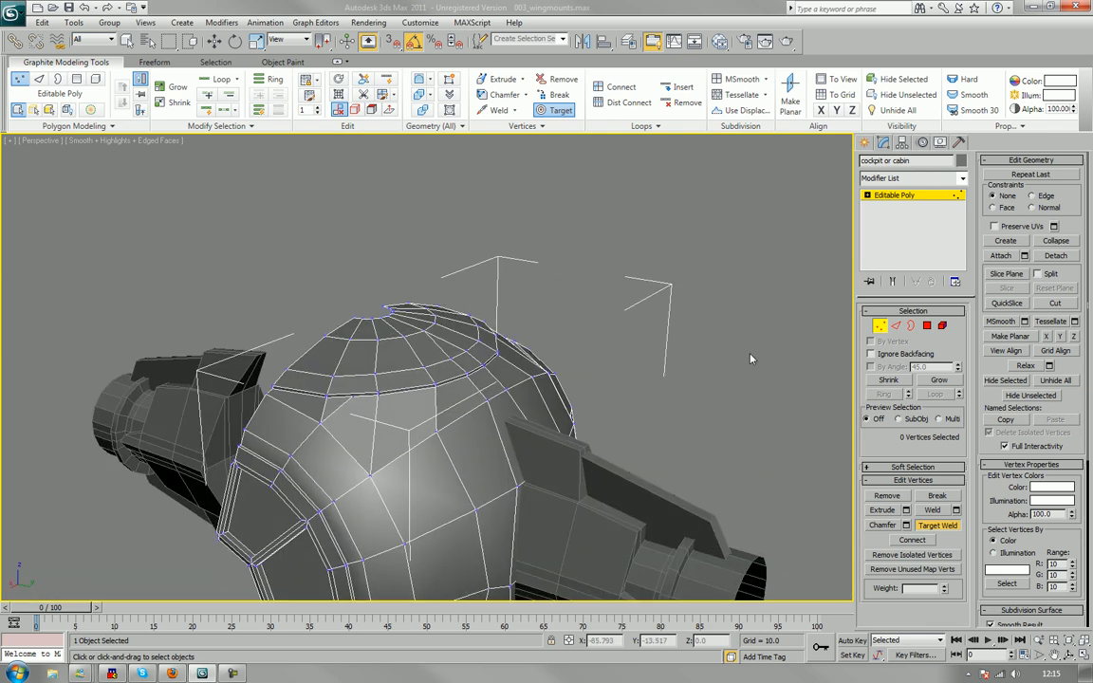
left_click(927, 325)
middle_click_drag(376, 403, 380, 361, "alt")
scroll(380, 362, "up", 3)
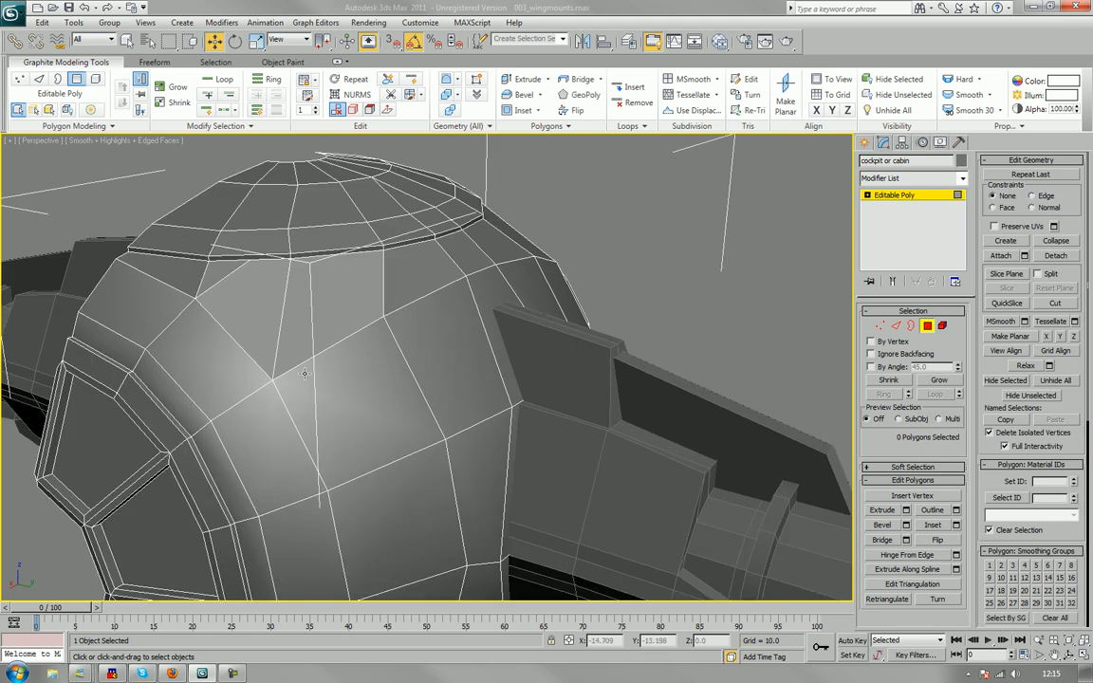
middle_click_drag(305, 371, 349, 440)
left_click(359, 394)
left_click(456, 356, "ctrl")
left_click(308, 353, "ctrl")
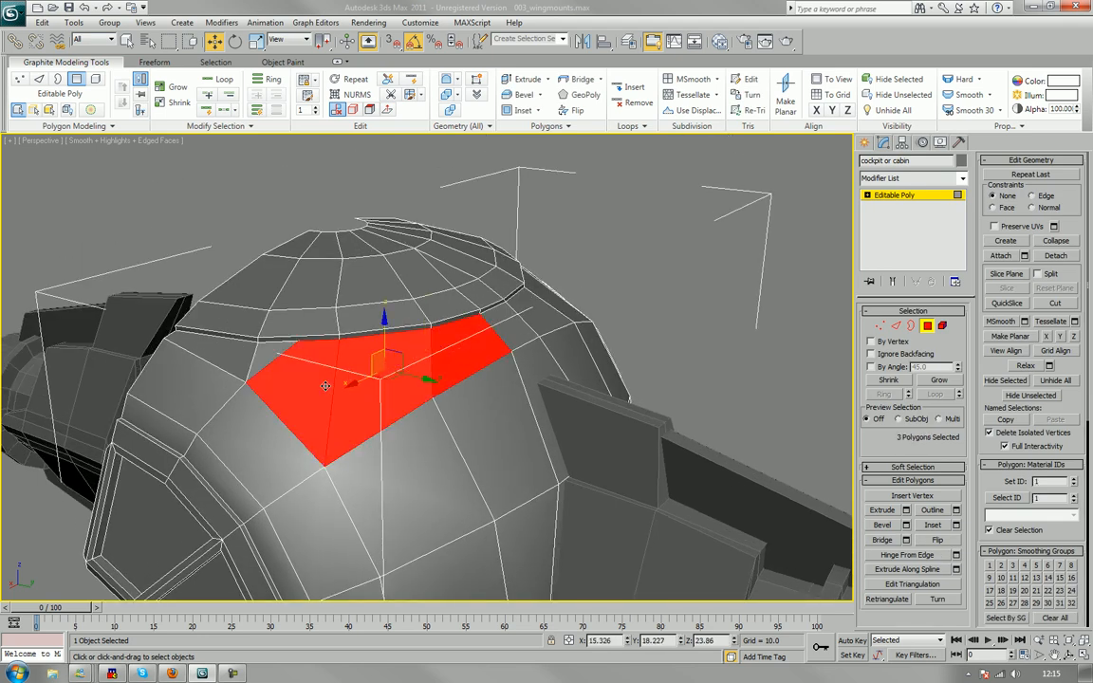
middle_click_drag(296, 349, 416, 434, "alt")
left_click(242, 356, "ctrl")
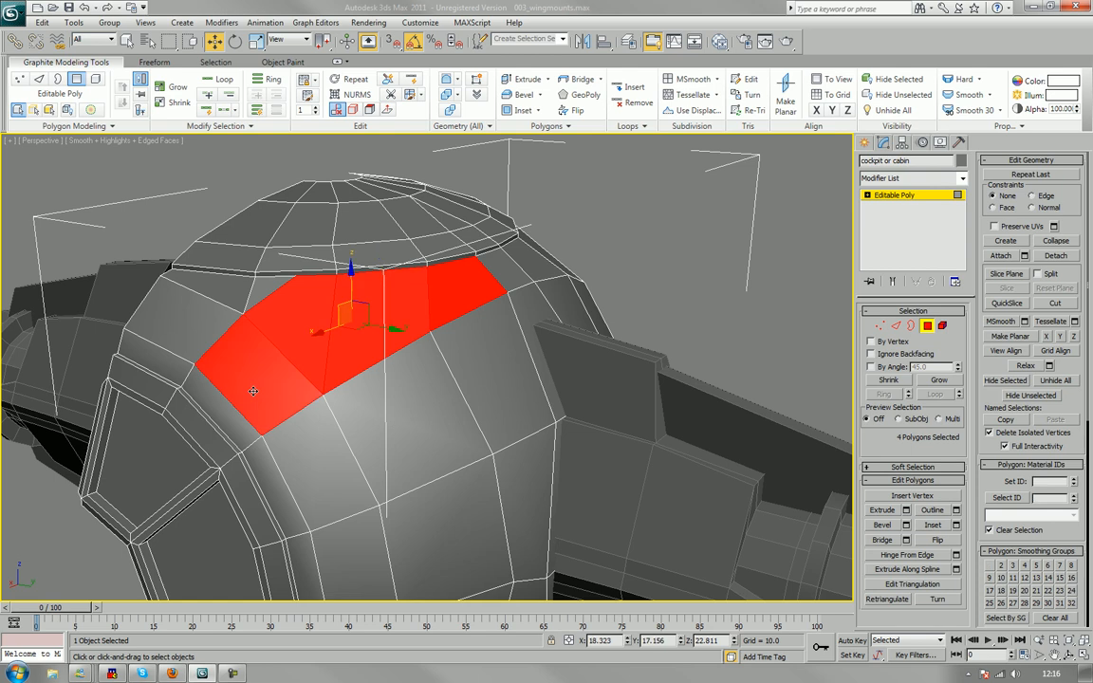
middle_click_drag(242, 356, 306, 384, "alt")
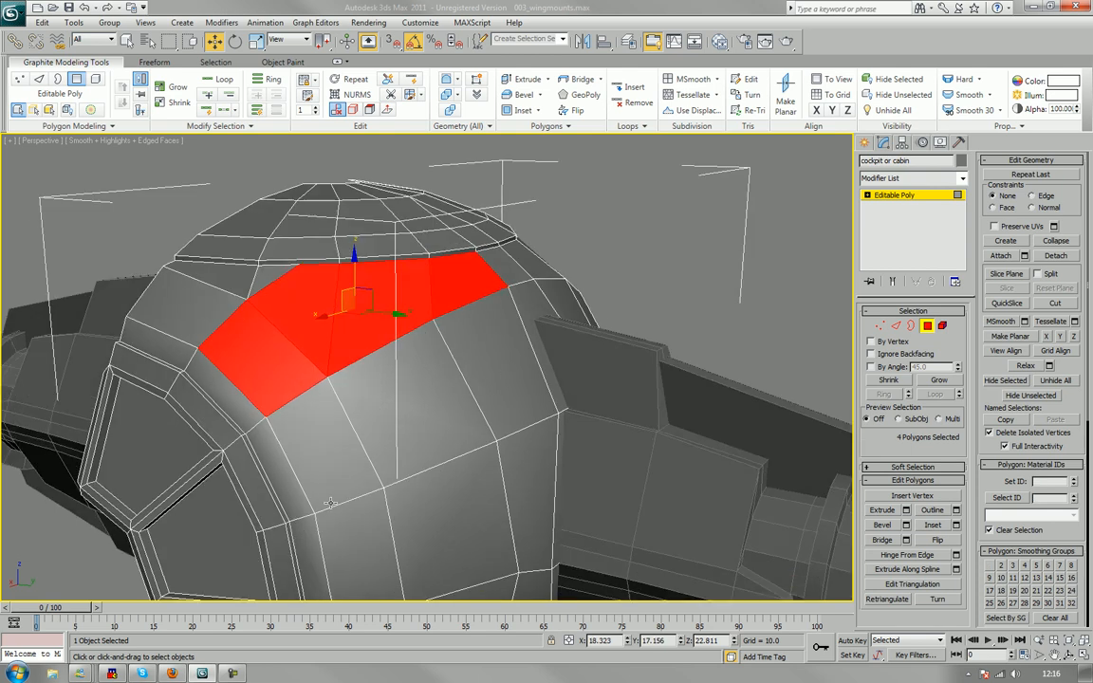
middle_click_drag(330, 503, 295, 418, "alt")
left_click(956, 524)
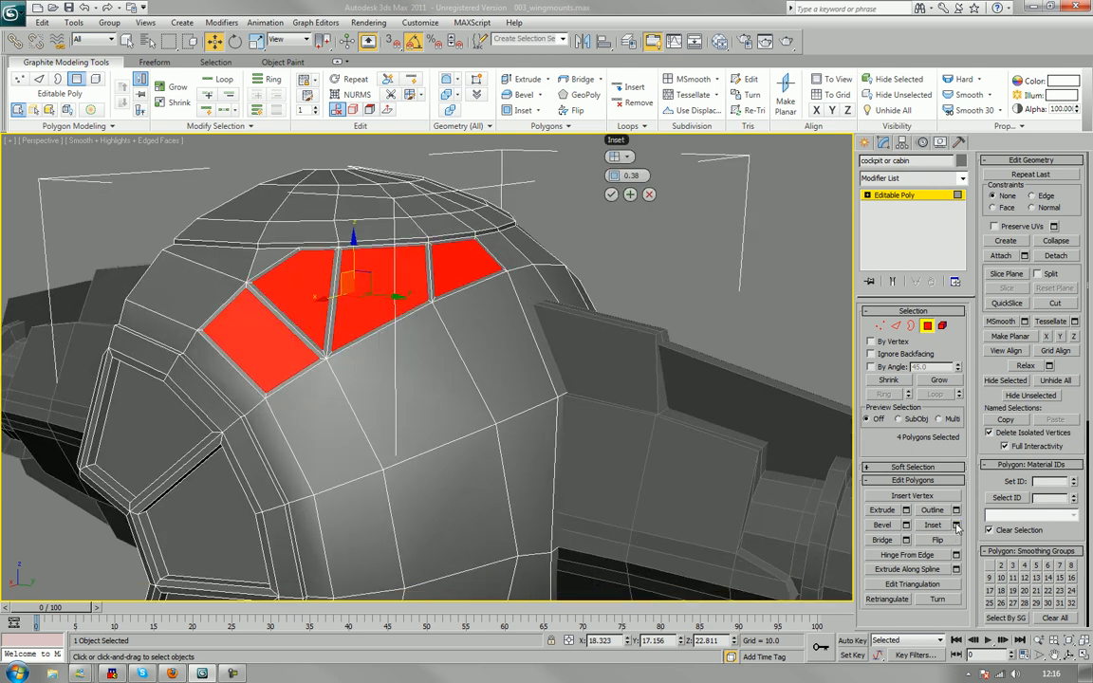
left_click(622, 157)
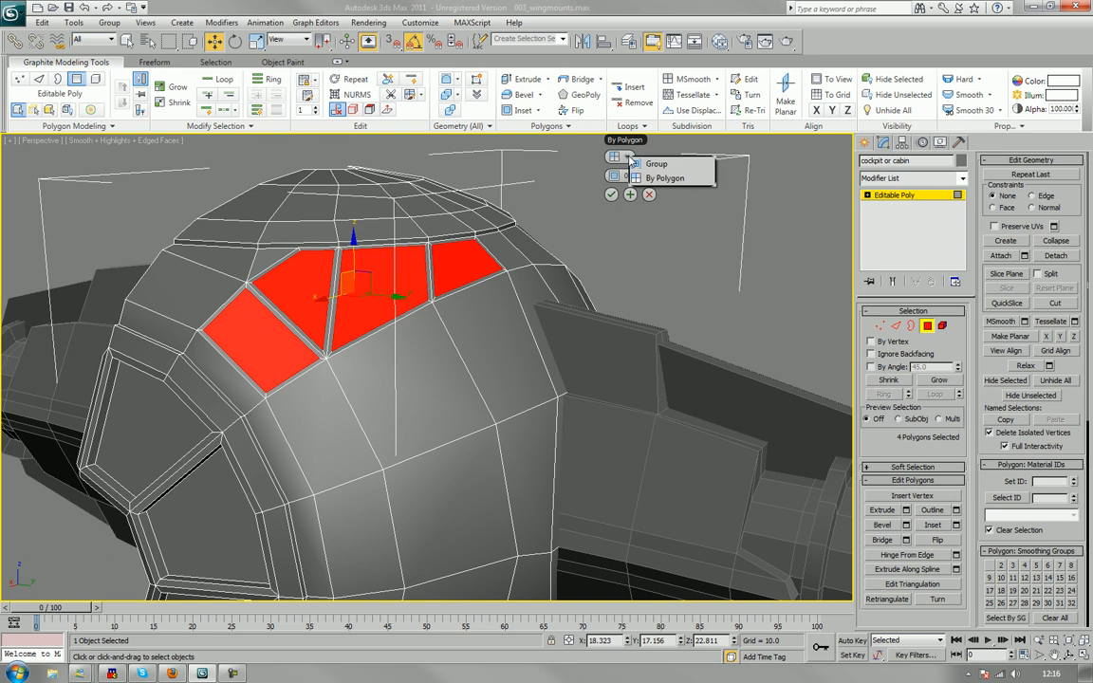
left_click(655, 164)
middle_click_drag(379, 286, 427, 361, "alt")
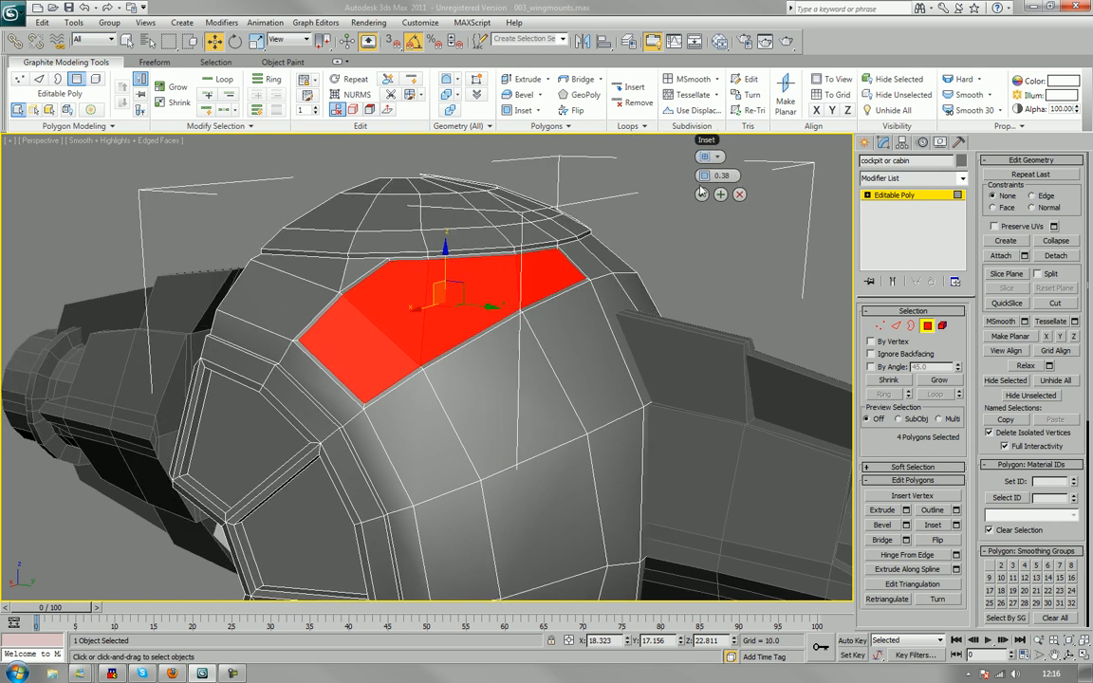
left_click_drag(695, 175, 705, 175)
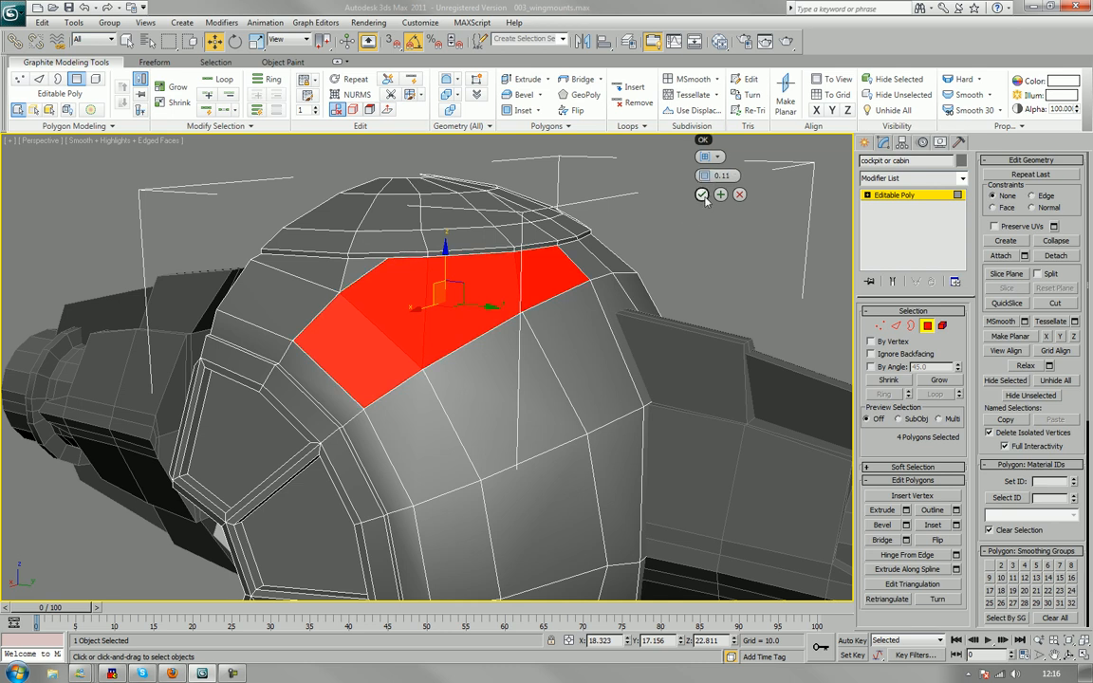
left_click(703, 195)
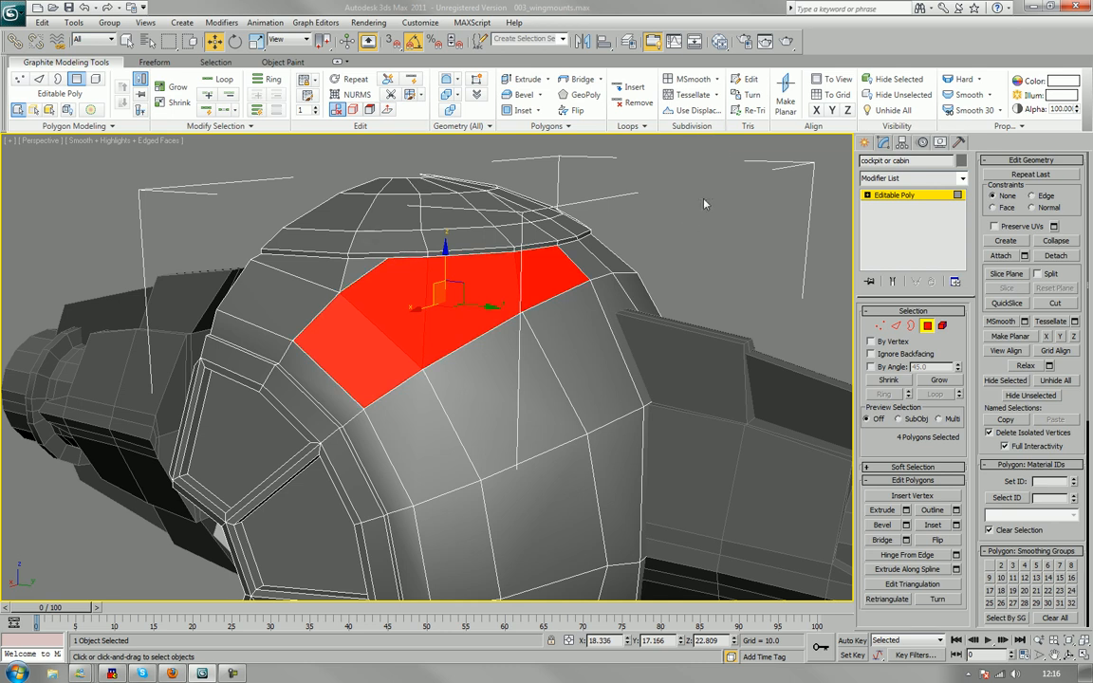
Inset the narrow polygon between the four-polygon panel and the front window frame by 0.11.
left_click(957, 526)
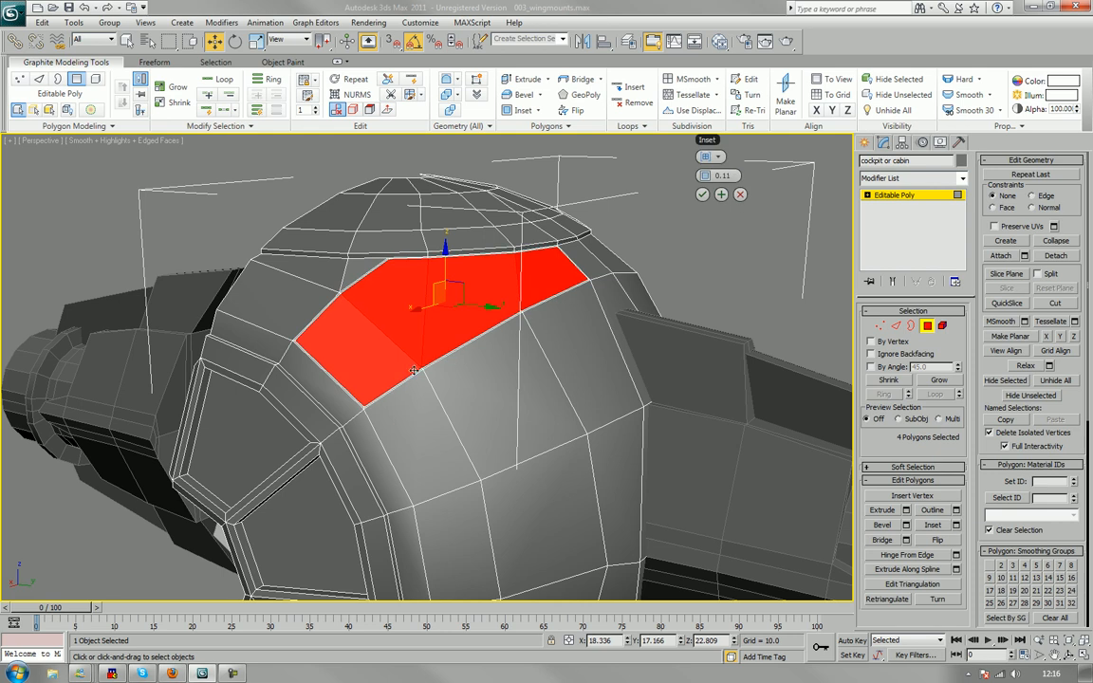
left_click(344, 397)
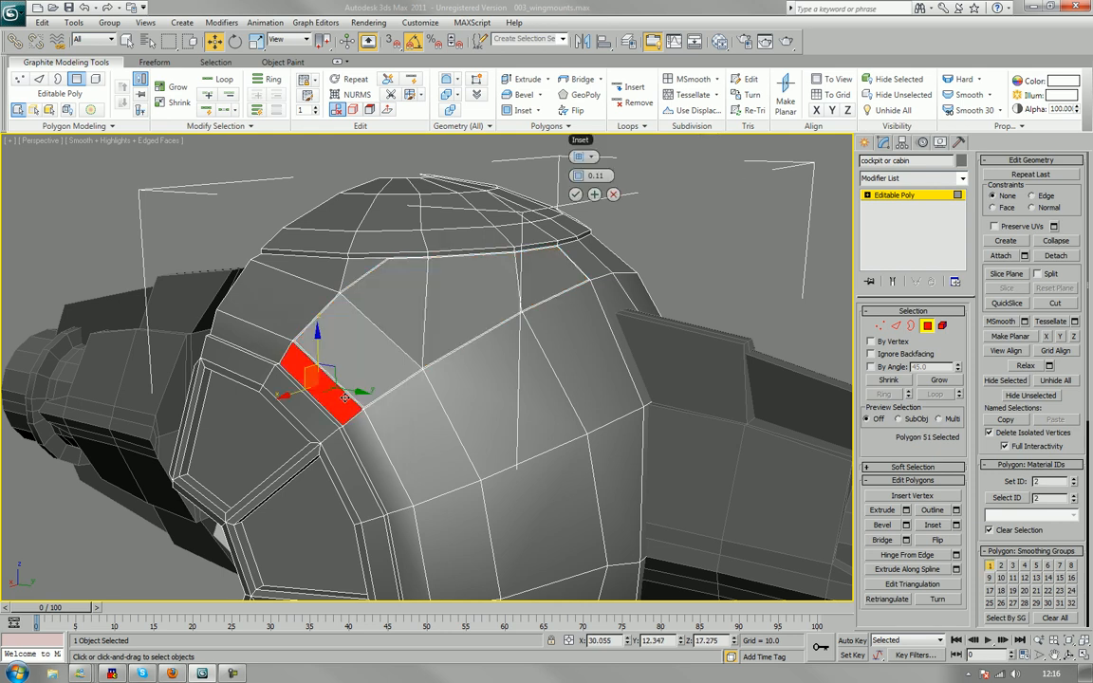
left_click(595, 194)
Inset the row of three polygons directly below the four-polygon panel as one group by 0.11.
left_click(428, 425)
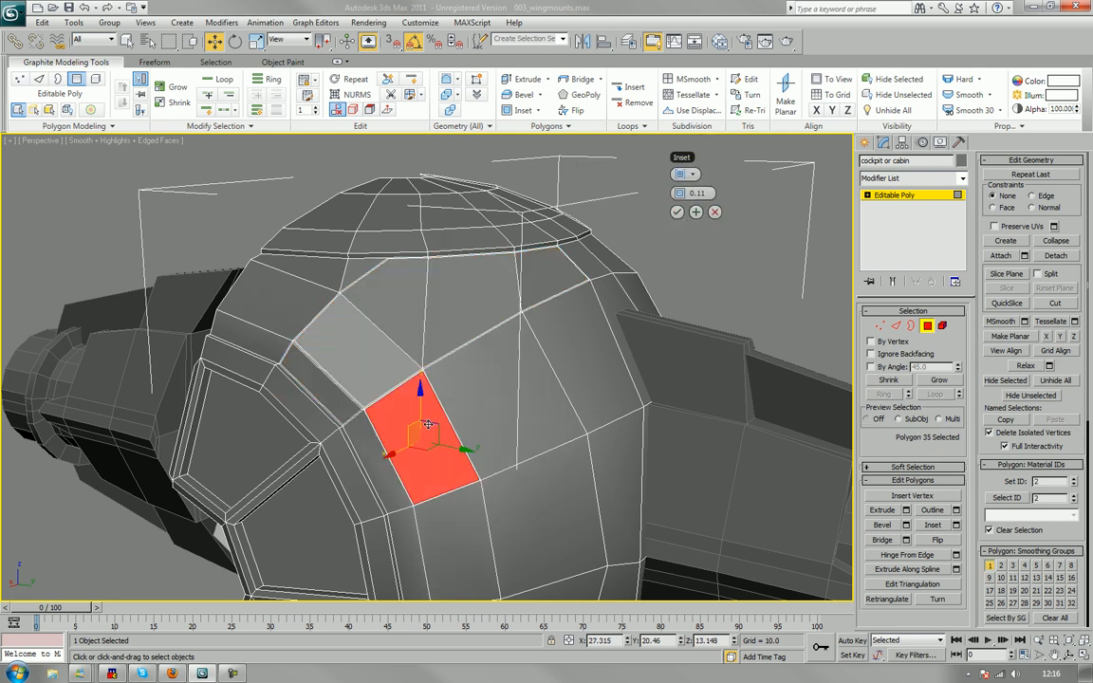
left_click(518, 389, "ctrl")
left_click(578, 353, "ctrl")
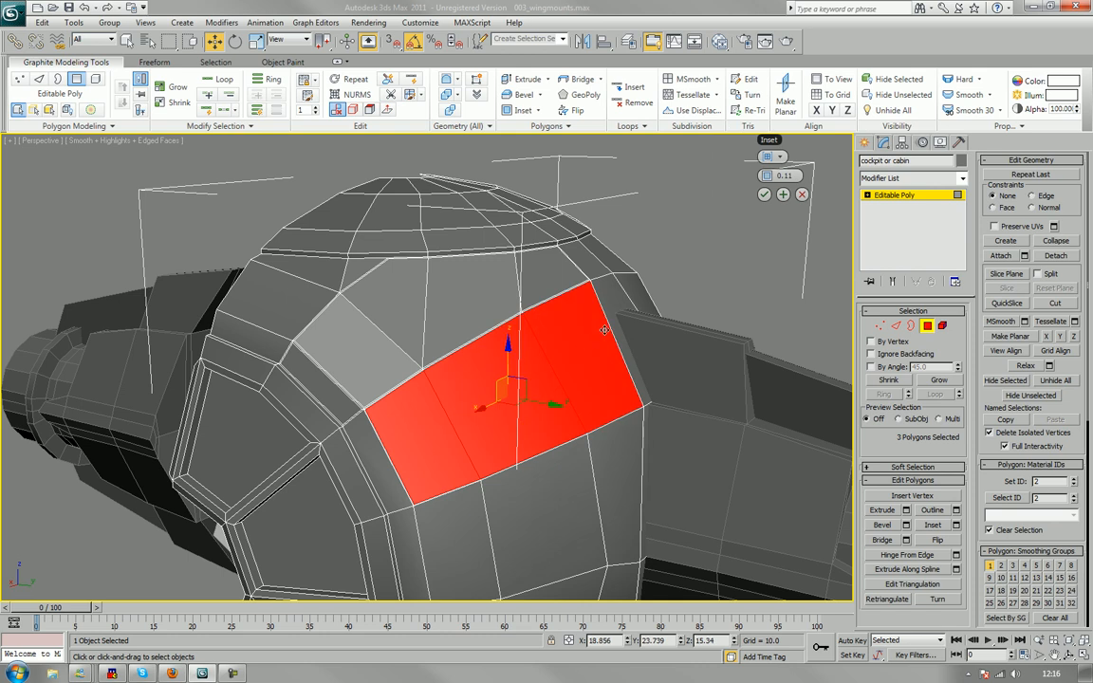
left_click(783, 194)
Inset the second row of three side polygons, level with the wing mount, as one group by 0.11.
left_click(615, 496)
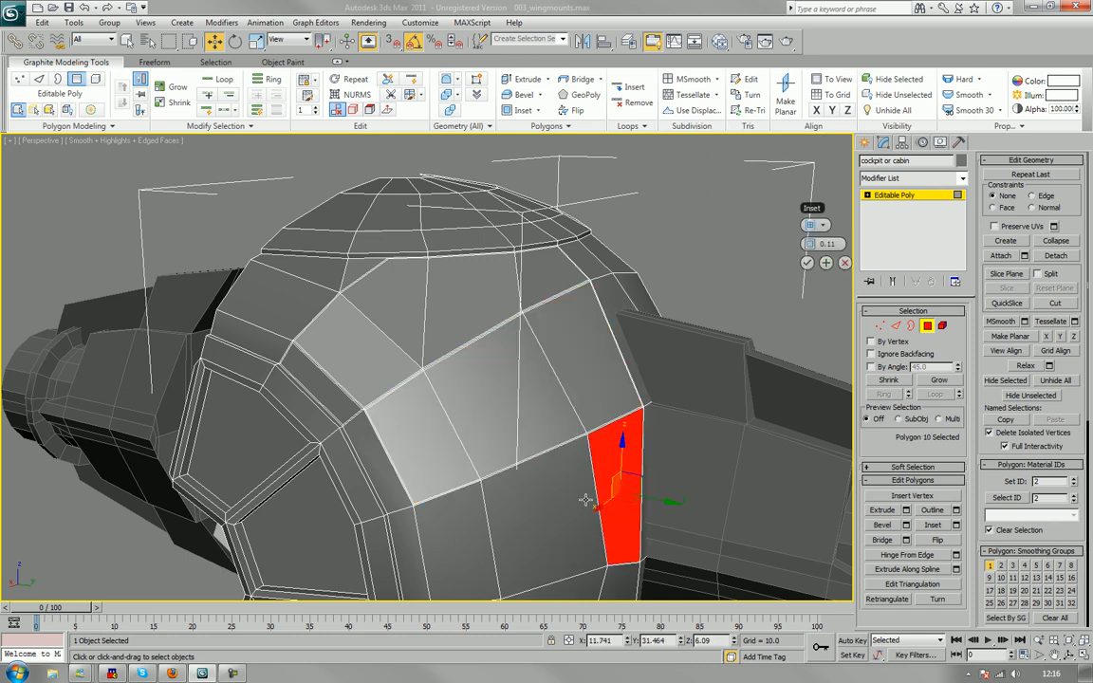
left_click(586, 503, "ctrl")
left_click(442, 503, "ctrl")
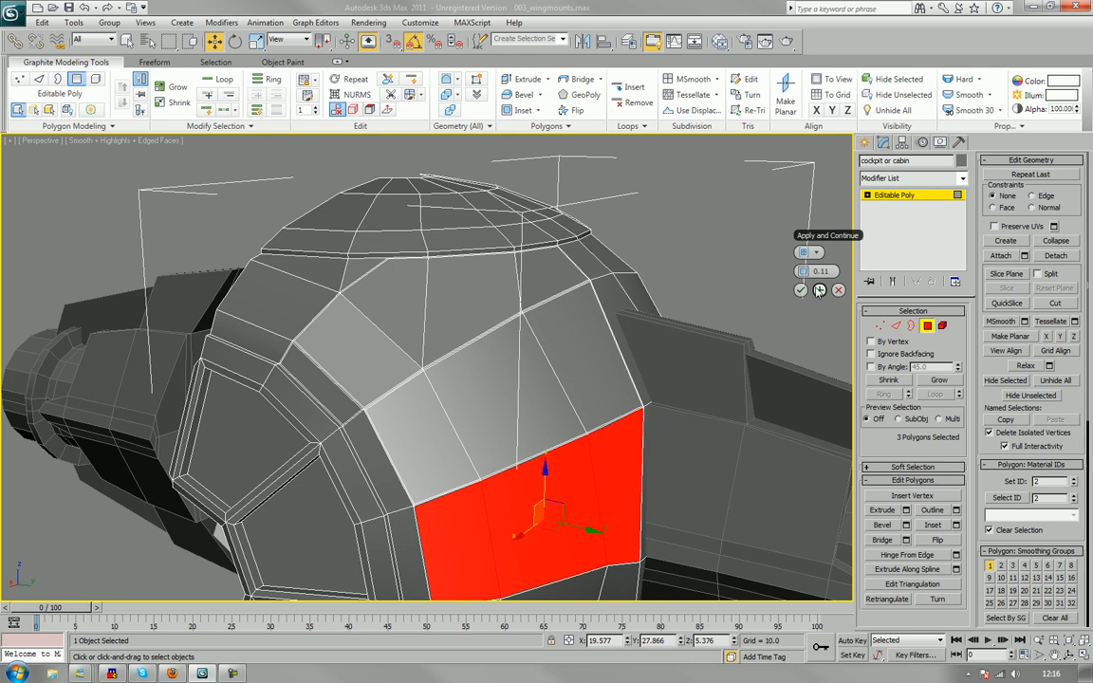
left_click(818, 290)
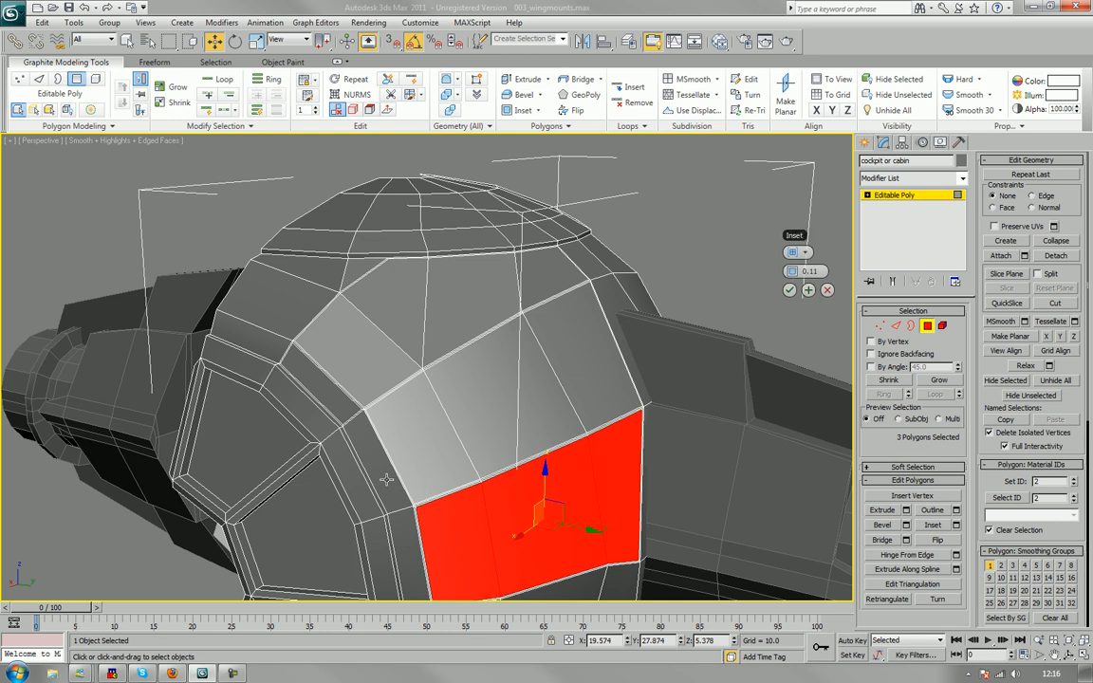
Inset each of the two narrow polygons between the upper two side rows and the front window frame separately by 0.11.
middle_click_drag(376, 474, 406, 379)
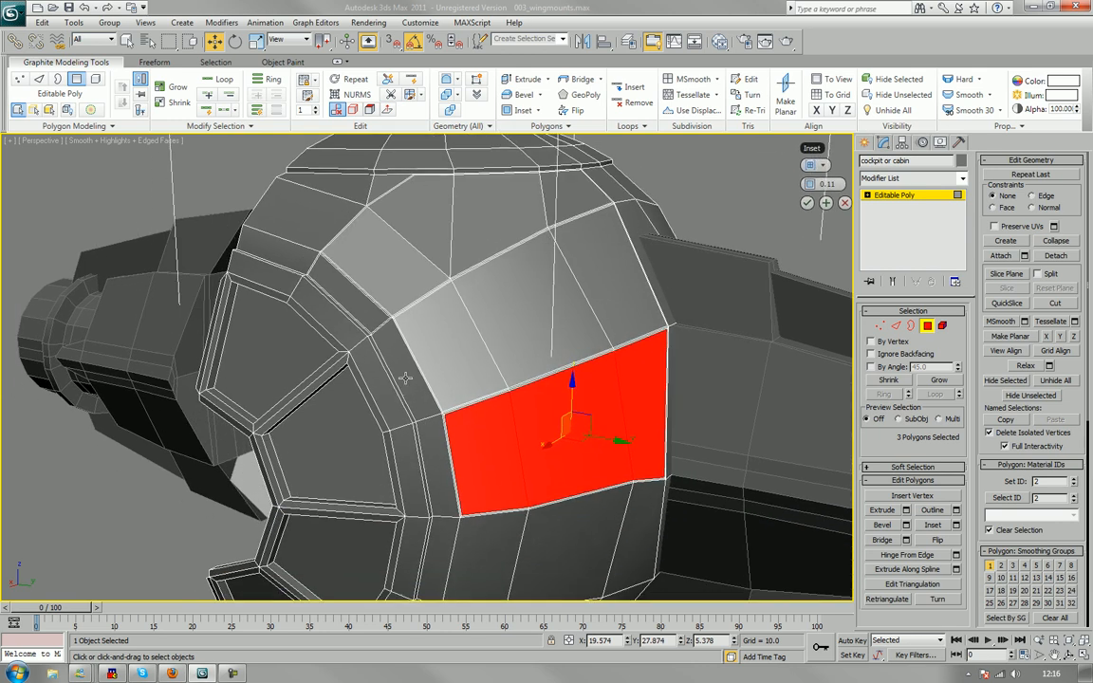
left_click(407, 379)
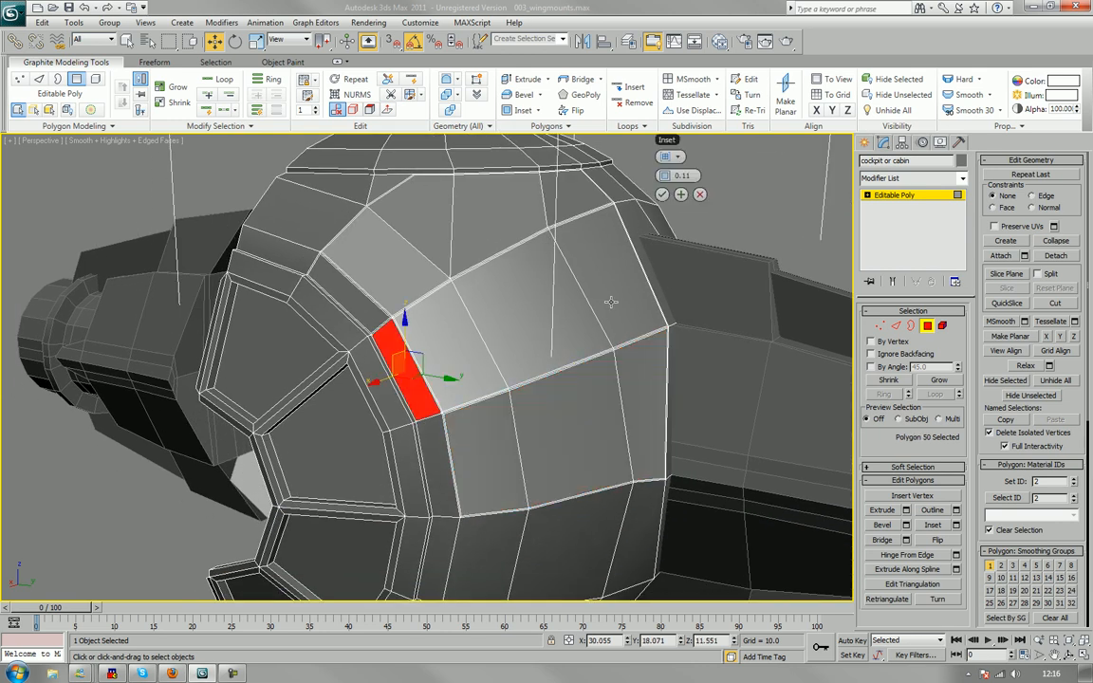
left_click(680, 195)
left_click(439, 470)
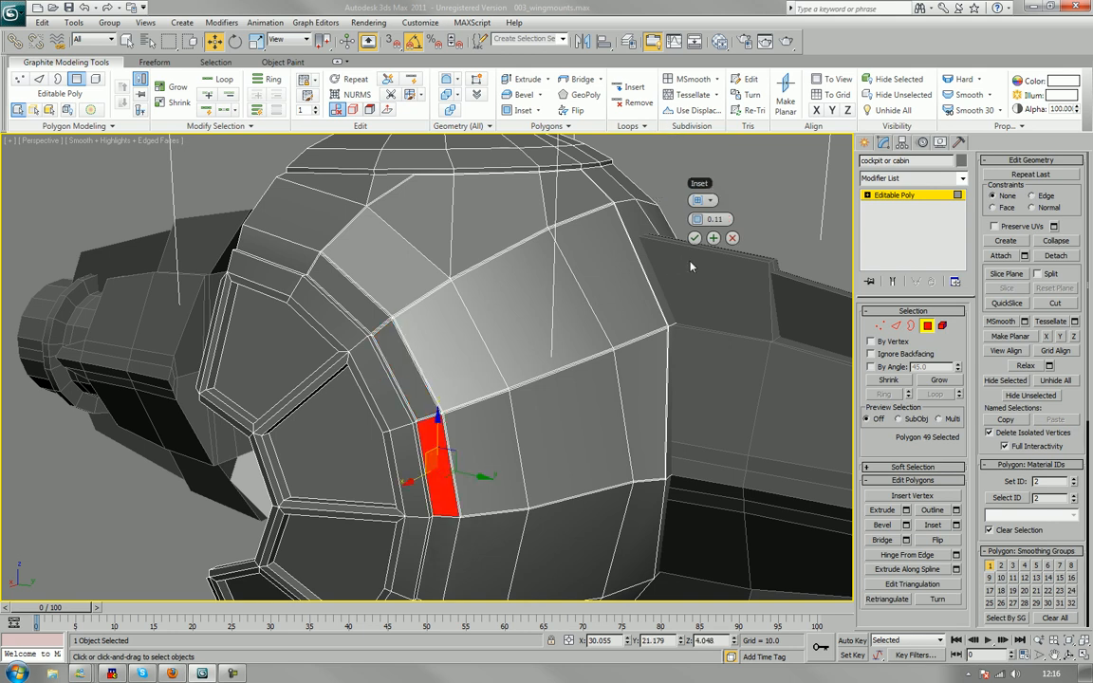
left_click(713, 238)
Inset the third row of three side polygons, on the lower half of the hull, as one group by 0.11.
middle_click_drag(567, 463, 596, 308)
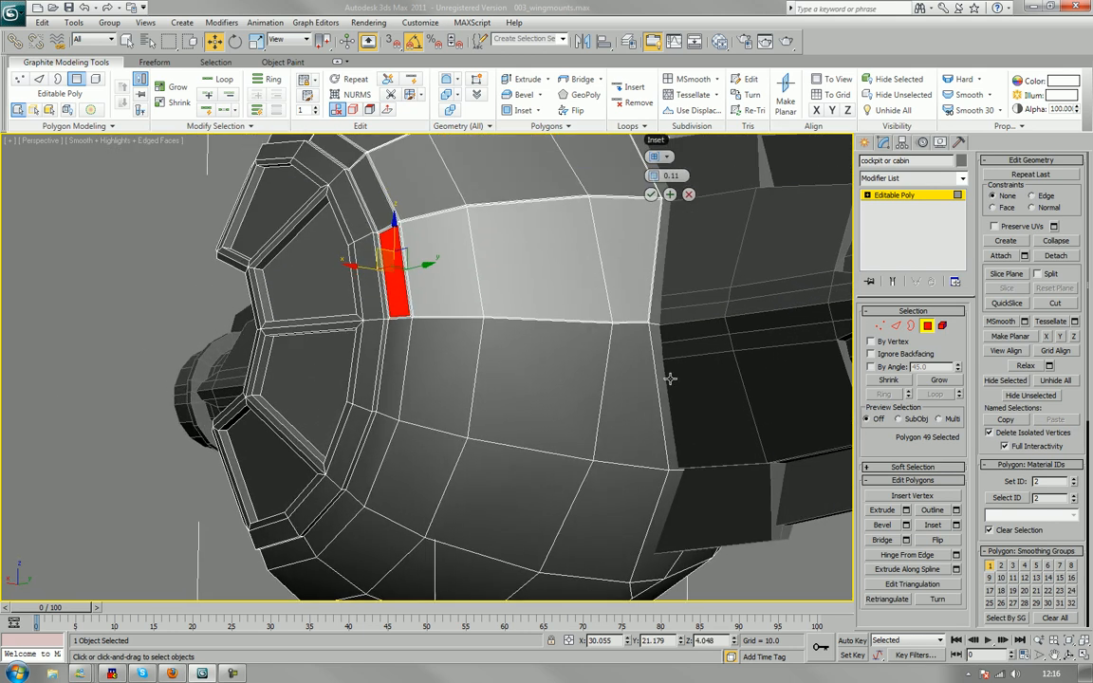
left_click(622, 379)
left_click(532, 361, "ctrl")
left_click(462, 381, "ctrl")
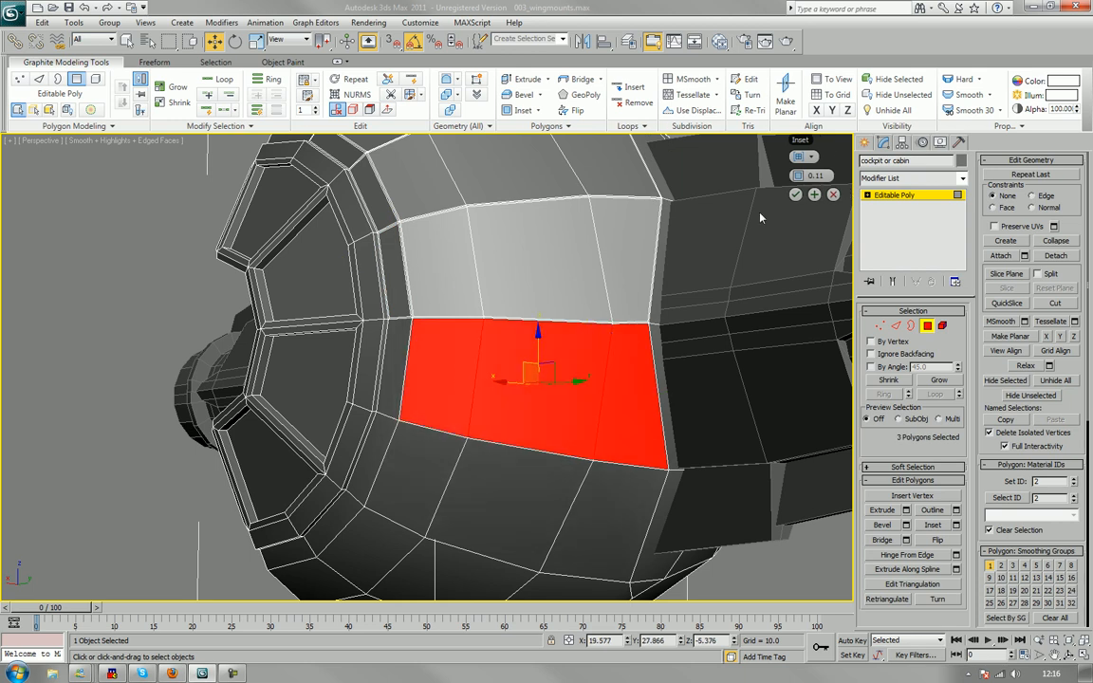
left_click(814, 194)
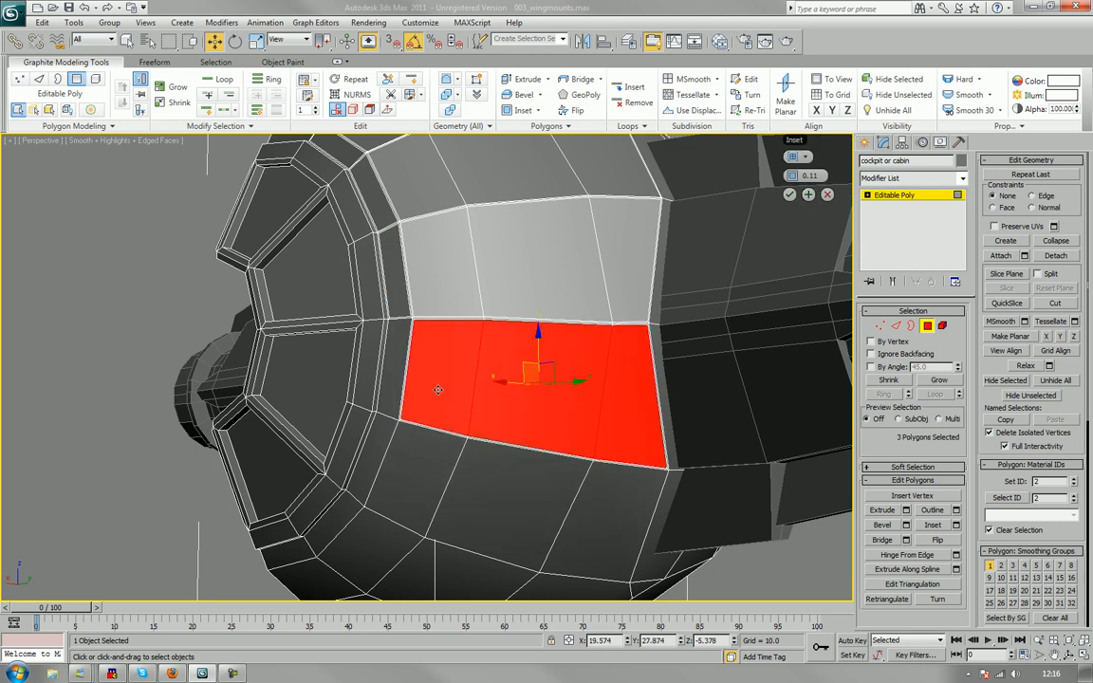
Inset each of the two narrow polygons between the third and fourth side rows and the front window frame separately by 0.11.
left_click(392, 387)
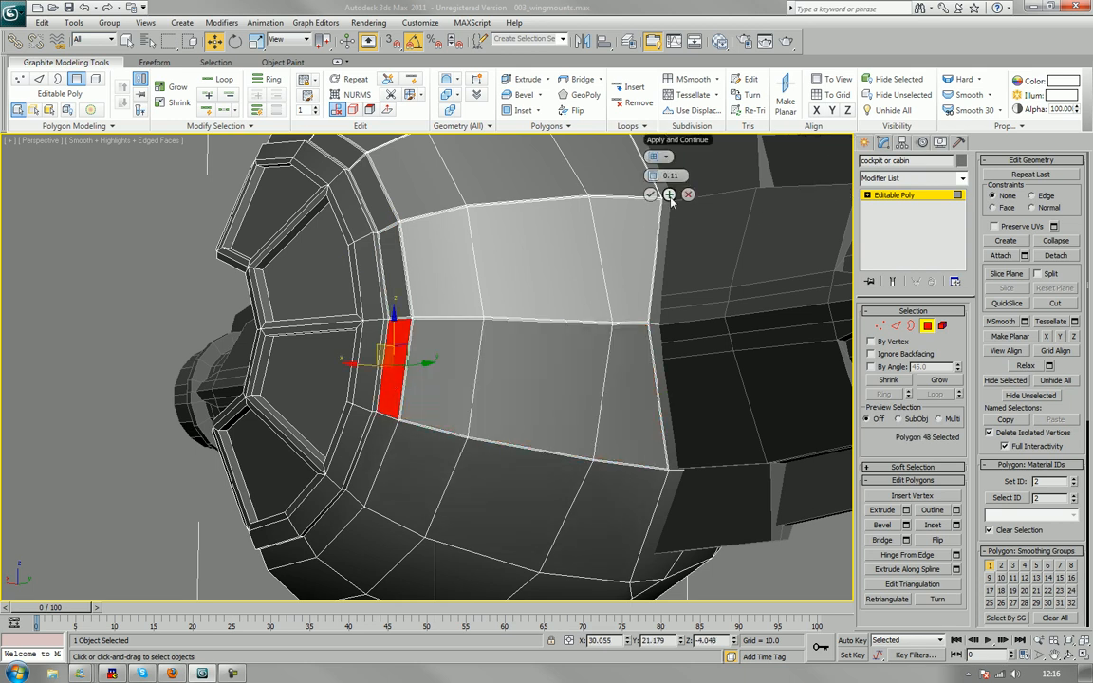
left_click(383, 464)
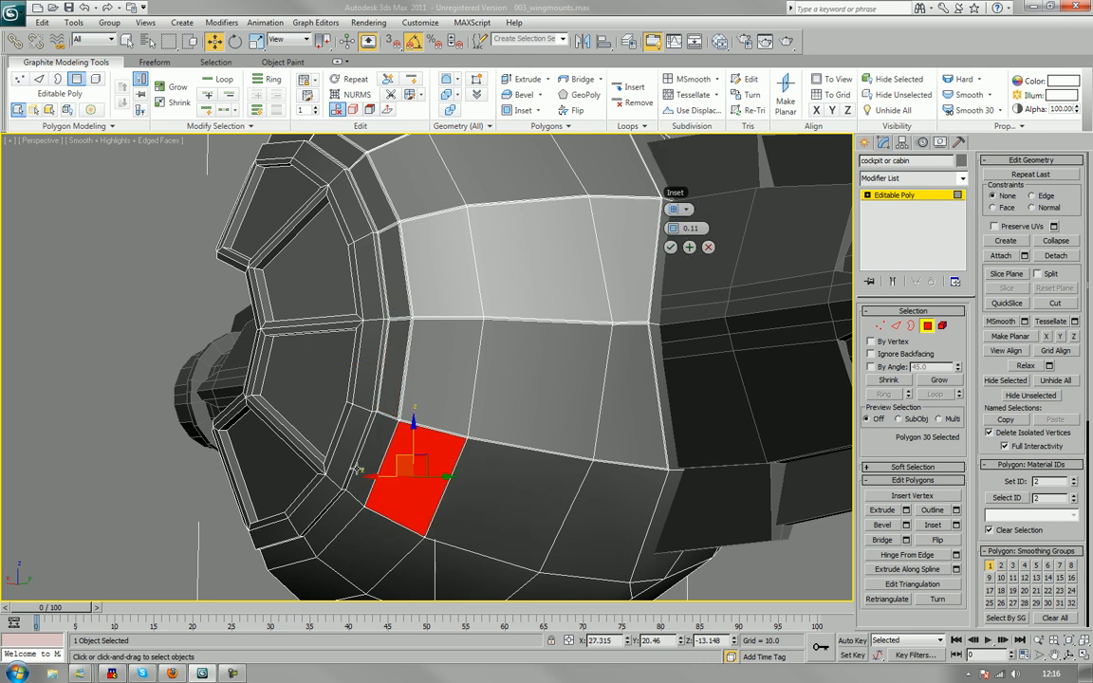
left_click(373, 474)
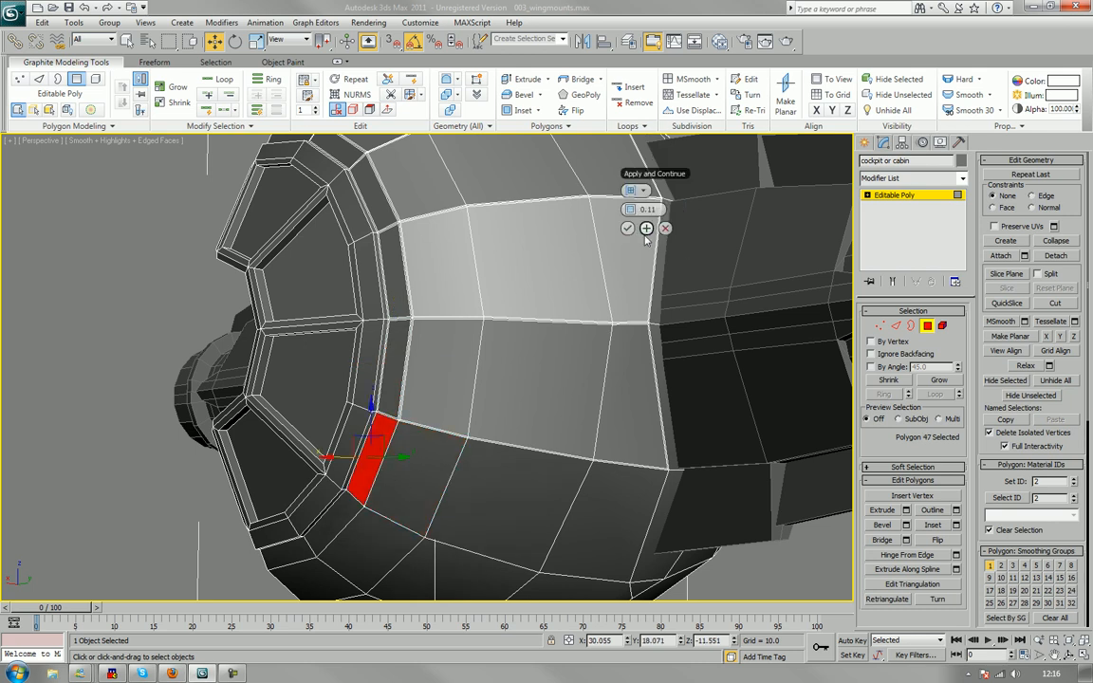
Inset the fourth row of three side polygons as one group by 0.11, and the narrow window-side polygon of the fifth row separately.
middle_click_drag(555, 285, 458, 375, "alt")
left_click(457, 375)
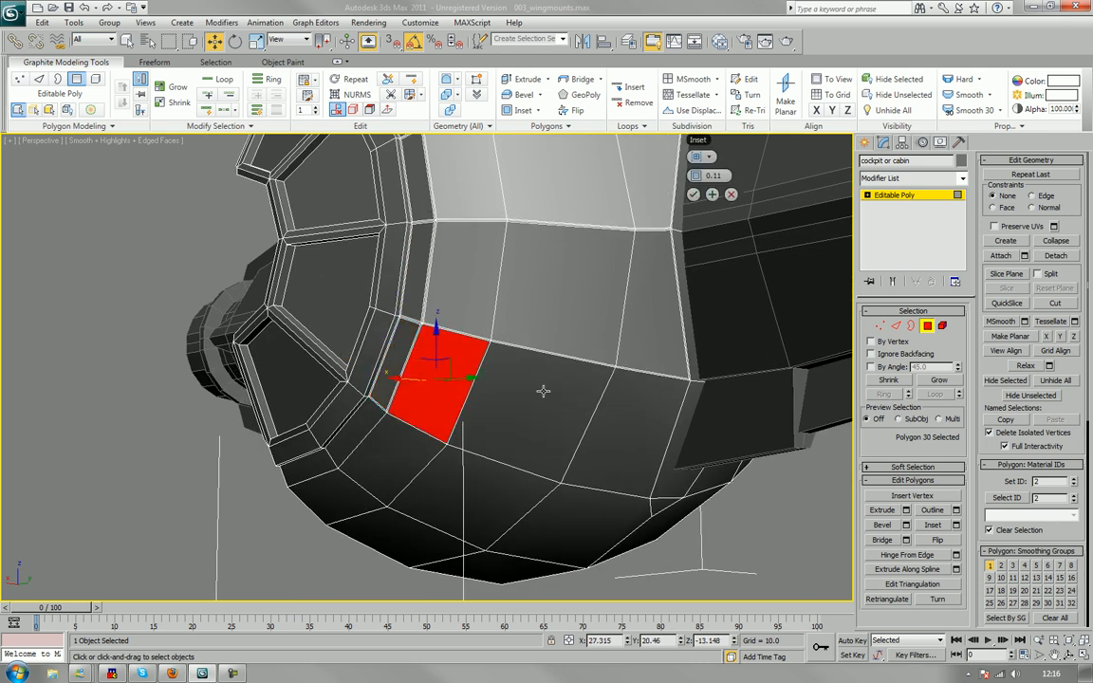
left_click(548, 392, "ctrl")
left_click(634, 405, "ctrl")
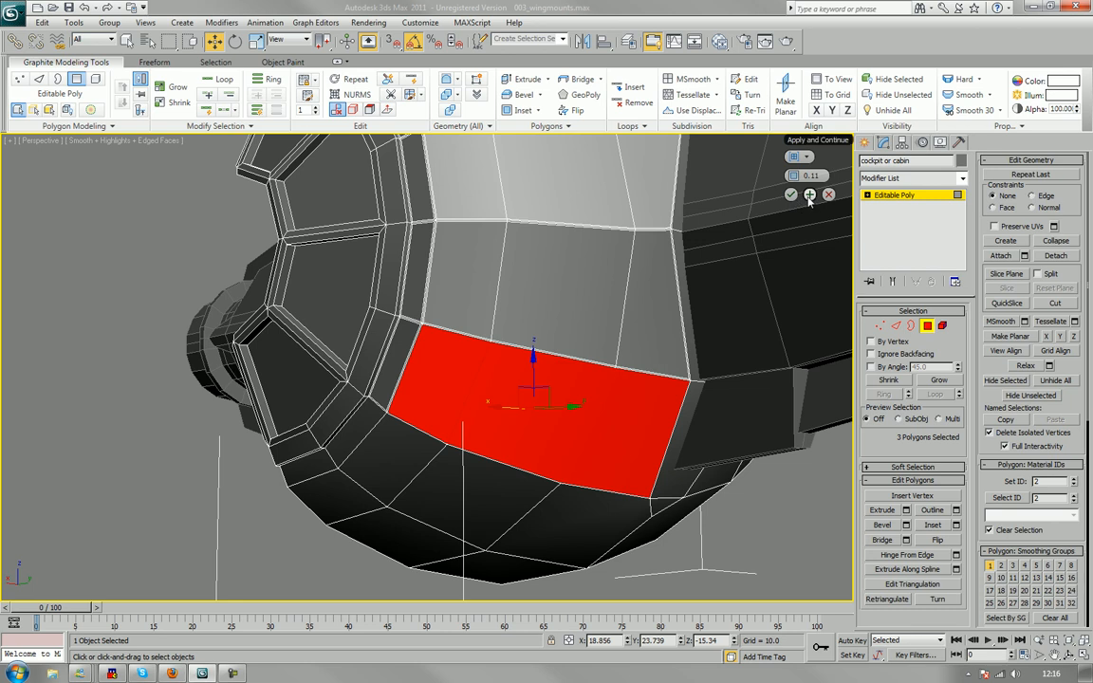
middle_click_drag(456, 341, 405, 290, "alt")
left_click(445, 314)
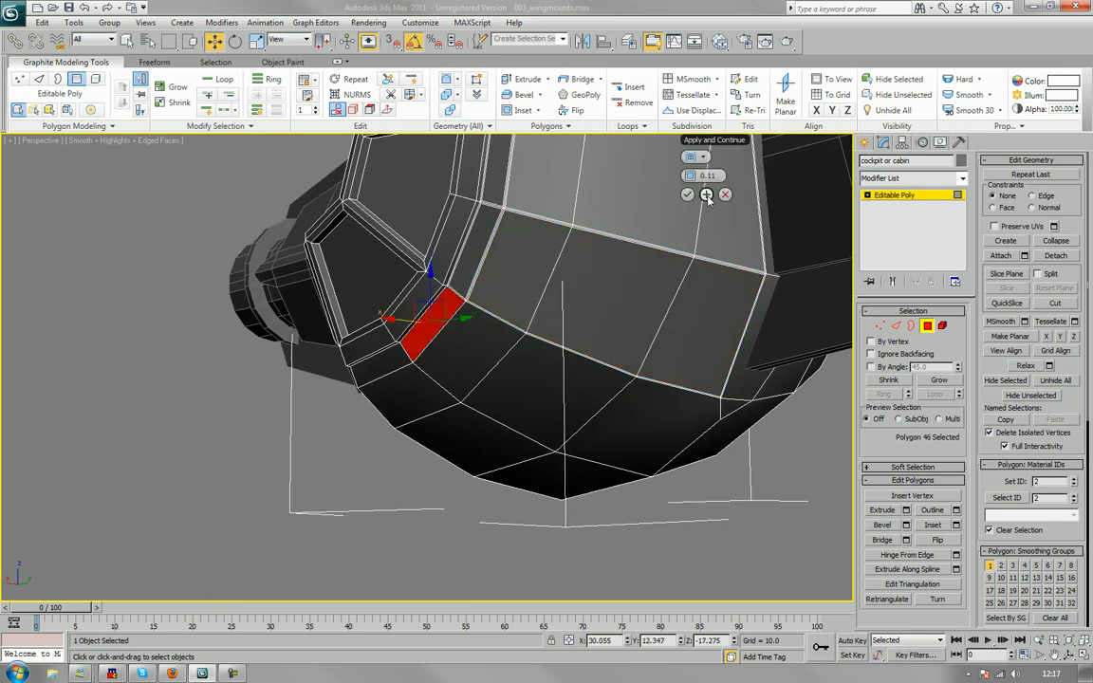
Inset the fifth row of three side polygons as one group by 0.11, and the narrow window-side polygon of the lowest row separately.
left_click(446, 332)
left_click(539, 385, "ctrl")
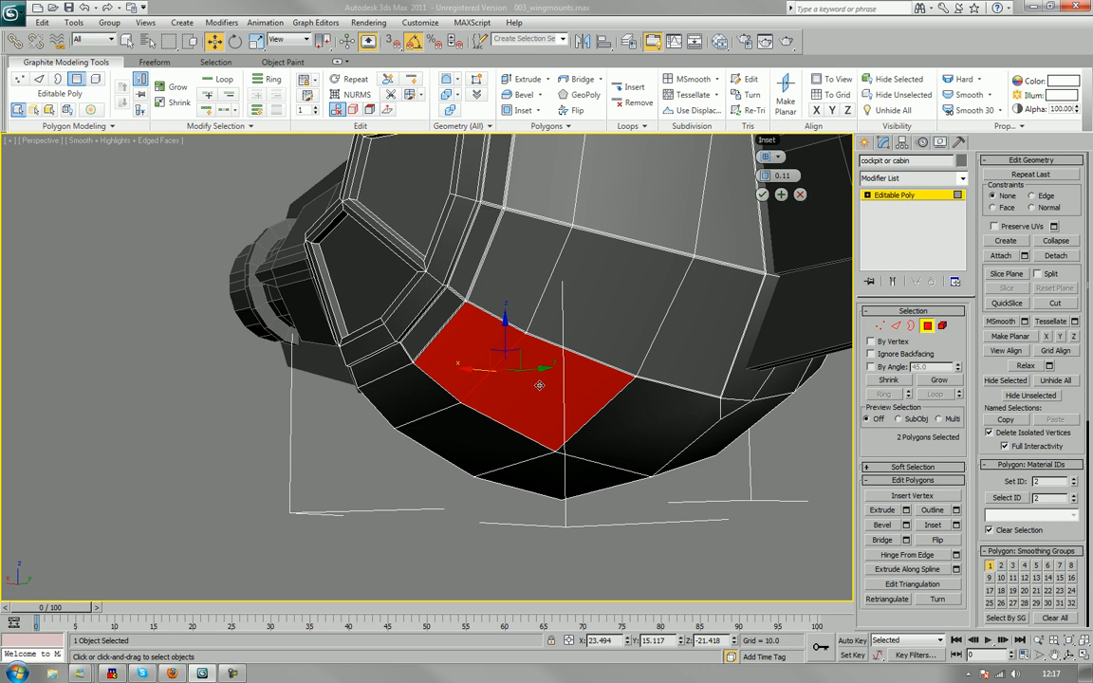
left_click(626, 415, "ctrl")
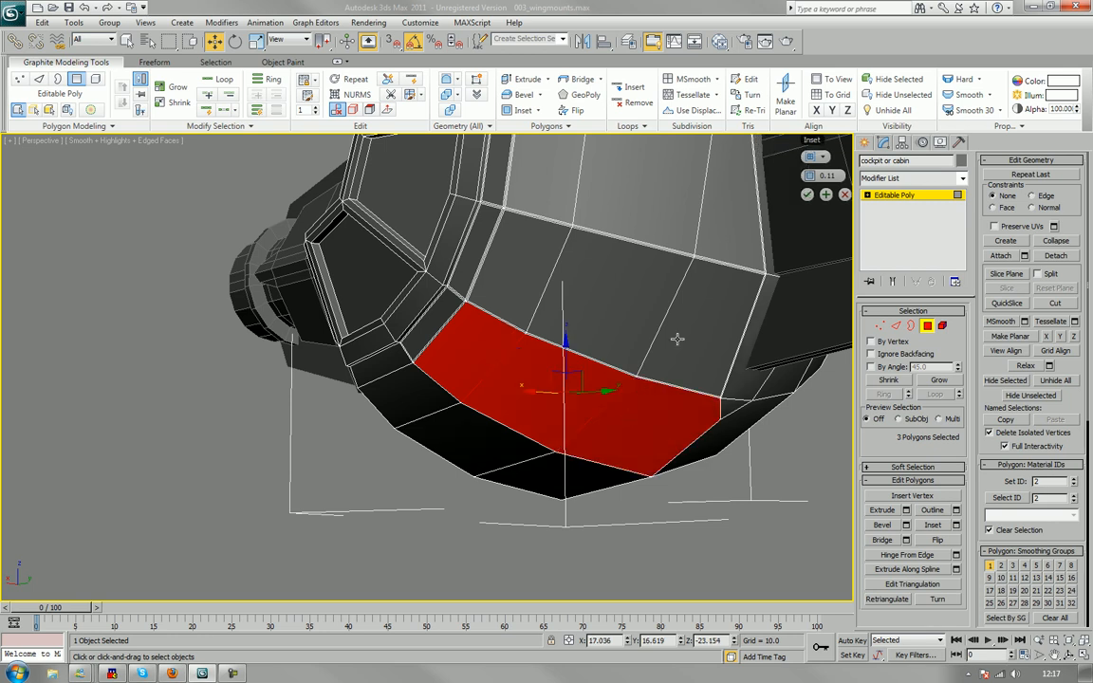
middle_click_drag(677, 339, 607, 339)
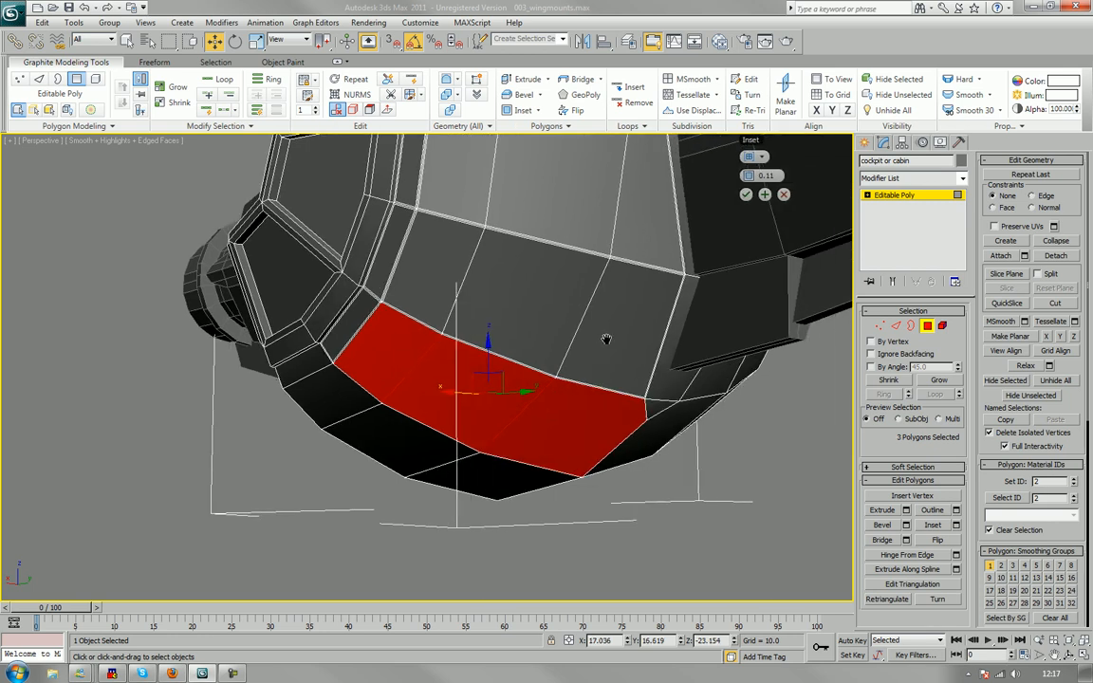
left_click(764, 196)
middle_click_drag(467, 369, 525, 275)
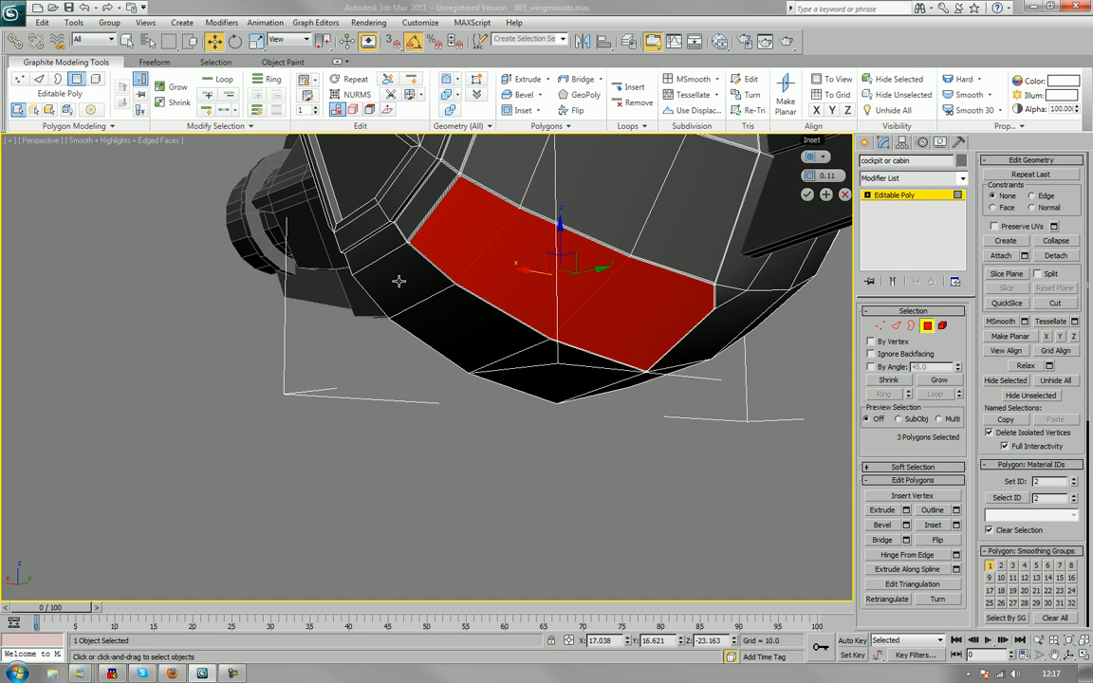
left_click(374, 248)
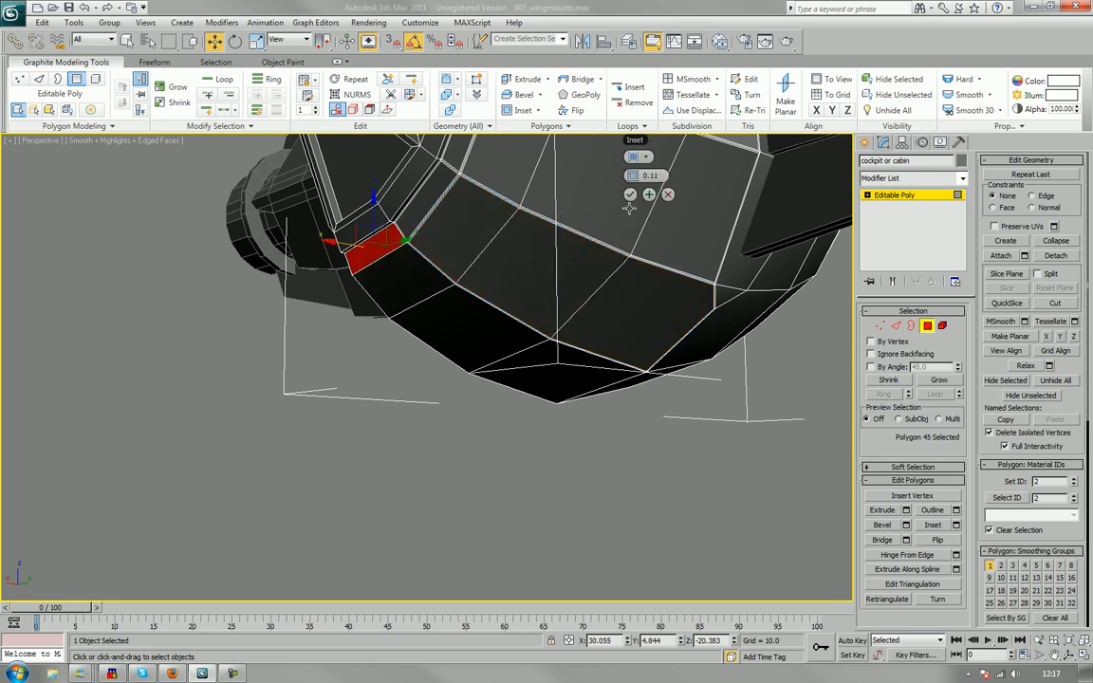
Inset the lowest row of three polygons on the hull's underside as one group by 0.11.
left_click(427, 276)
left_click(466, 324, "ctrl")
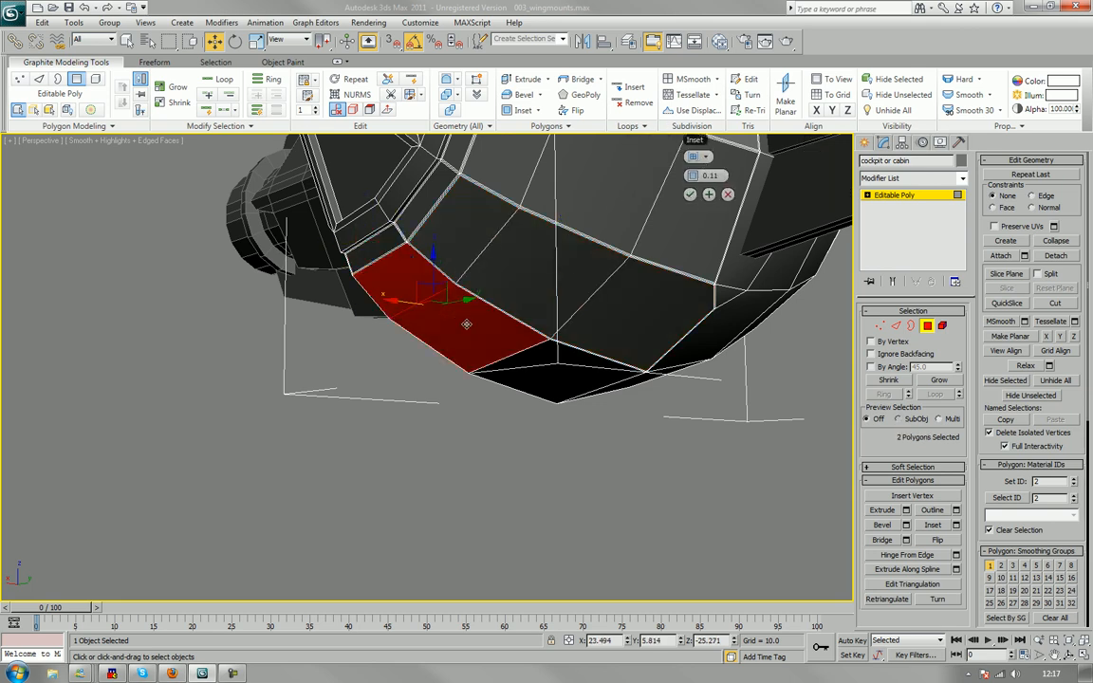
left_click(538, 361, "ctrl")
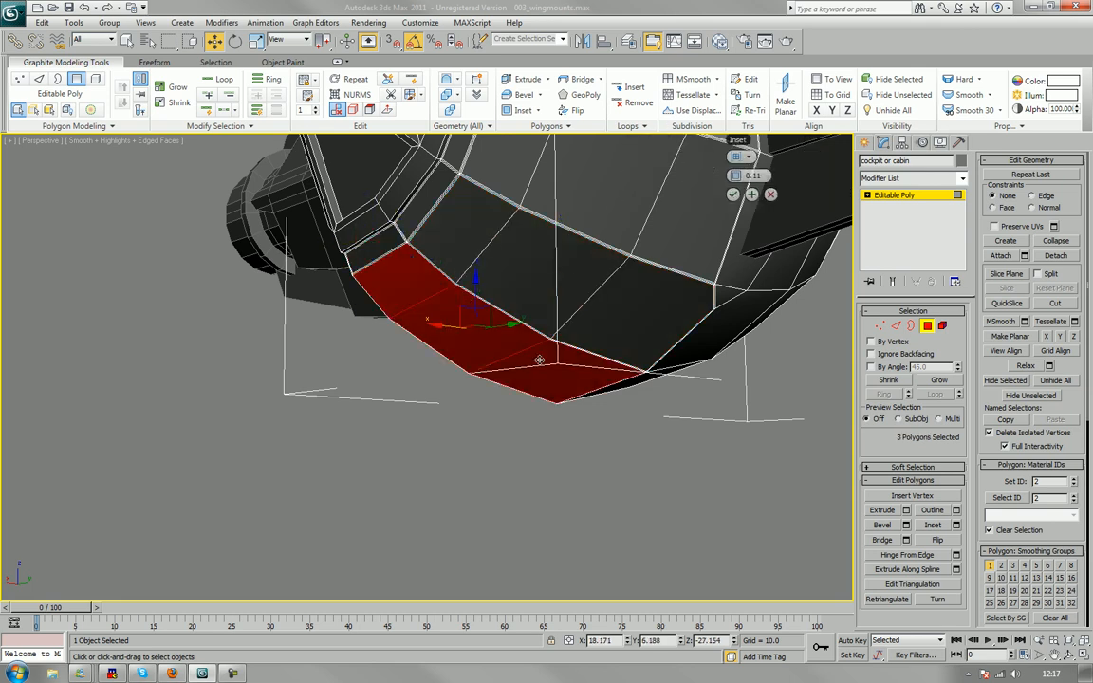
left_click(752, 195)
Inset the three polygons directly below the roof rim behind the wing mount as one group by 0.11.
middle_click_drag(727, 206, 688, 170, "alt")
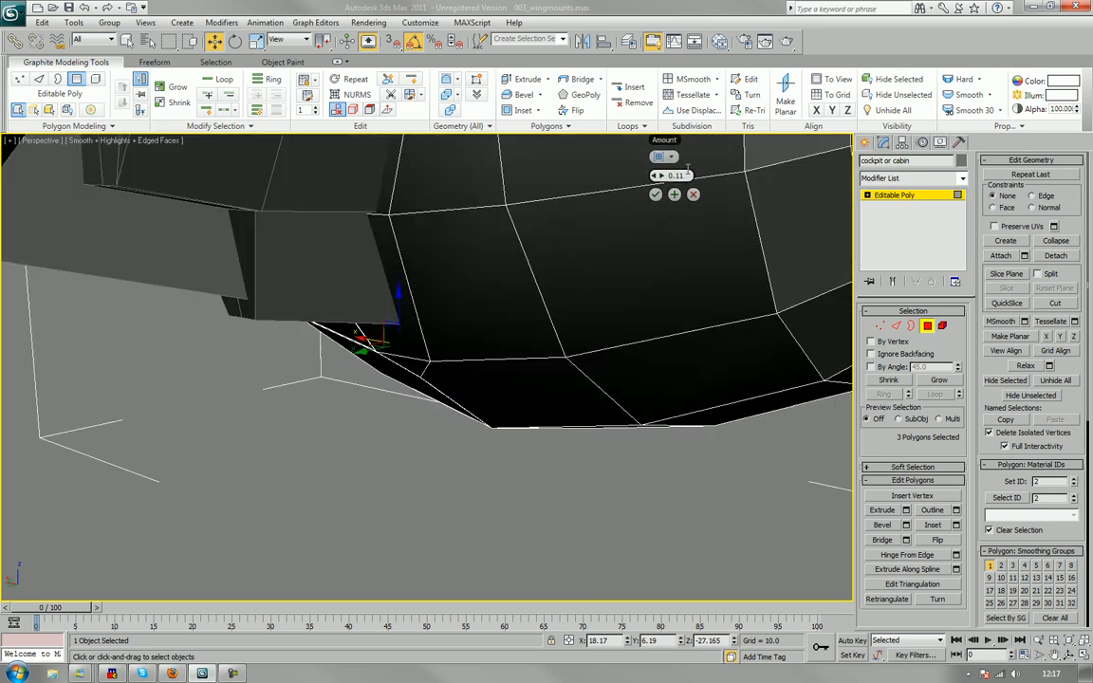
middle_click_drag(620, 276, 539, 332, "alt")
scroll(532, 316, "down", 2)
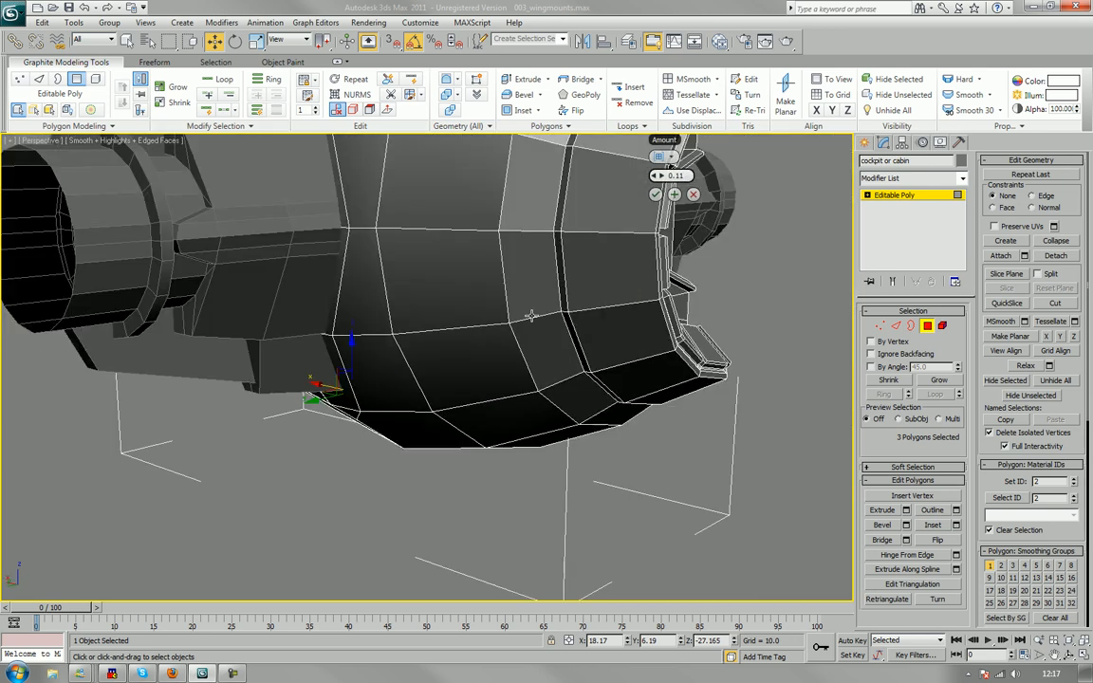
middle_click_drag(461, 264, 394, 345, "alt")
left_click(479, 319)
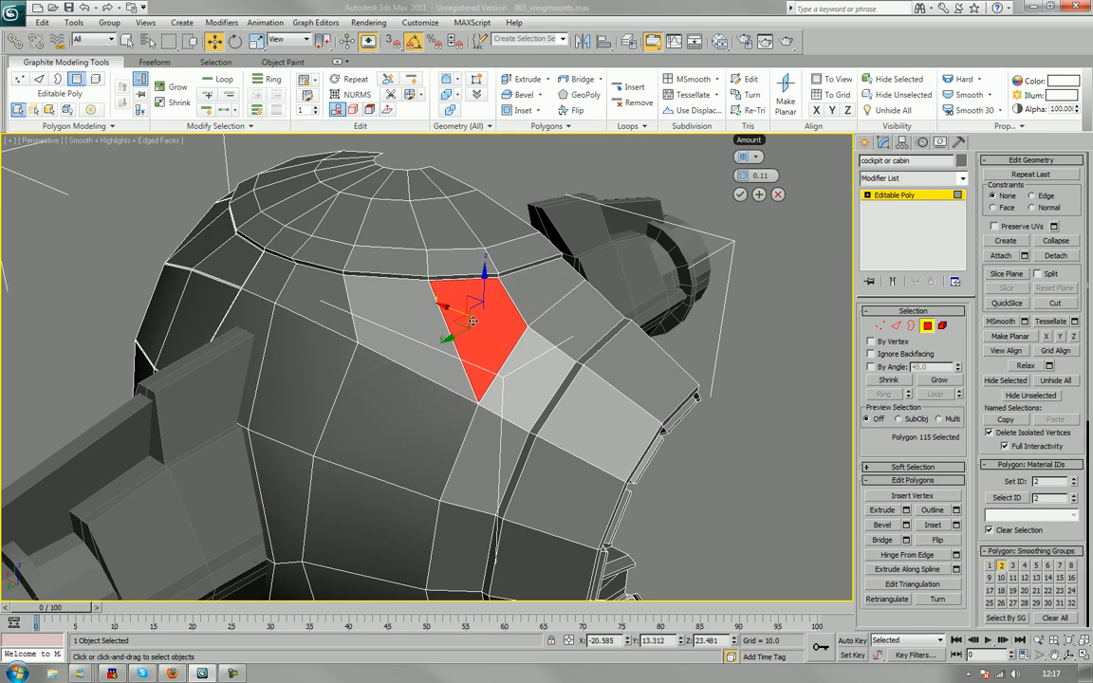
left_click(390, 302, "ctrl")
left_click(328, 298, "ctrl")
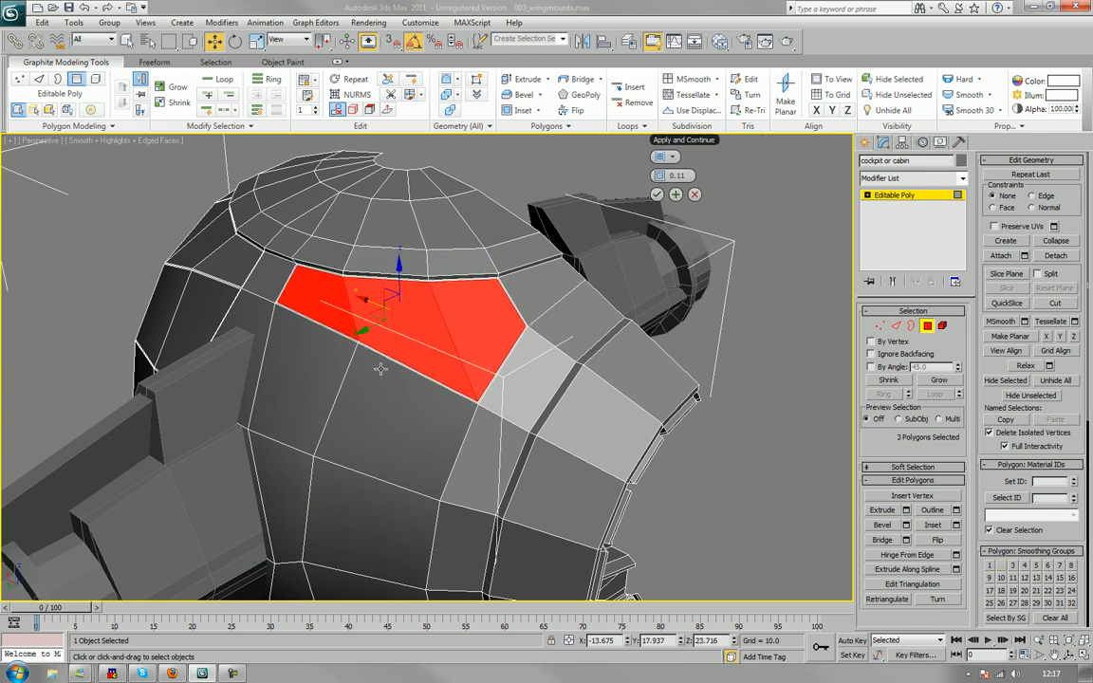
Inset the pairs of wide polygons in the second and third rows behind the wing mount by 0.11, each pair as its own group.
left_click(306, 393)
left_click(390, 420, "ctrl")
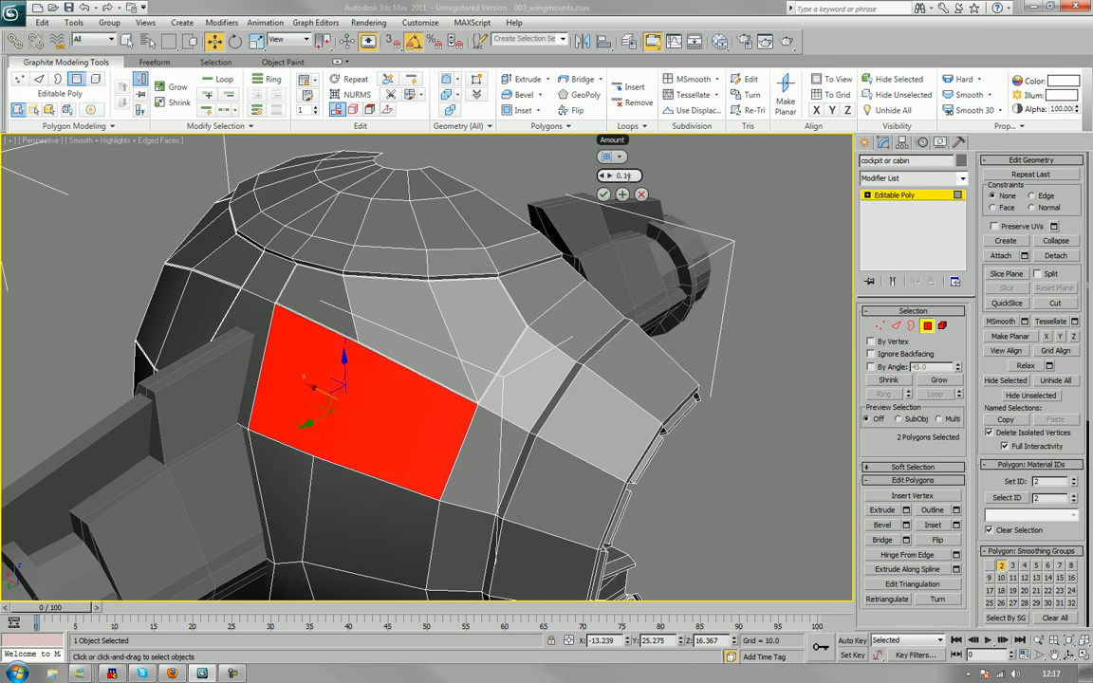
left_click(623, 195)
middle_click_drag(482, 313, 473, 270, "alt")
left_click(326, 336)
left_click(357, 332, "ctrl")
Inset each of the three upper narrow polygons along the rear groove separately by 0.11.
left_click(558, 197)
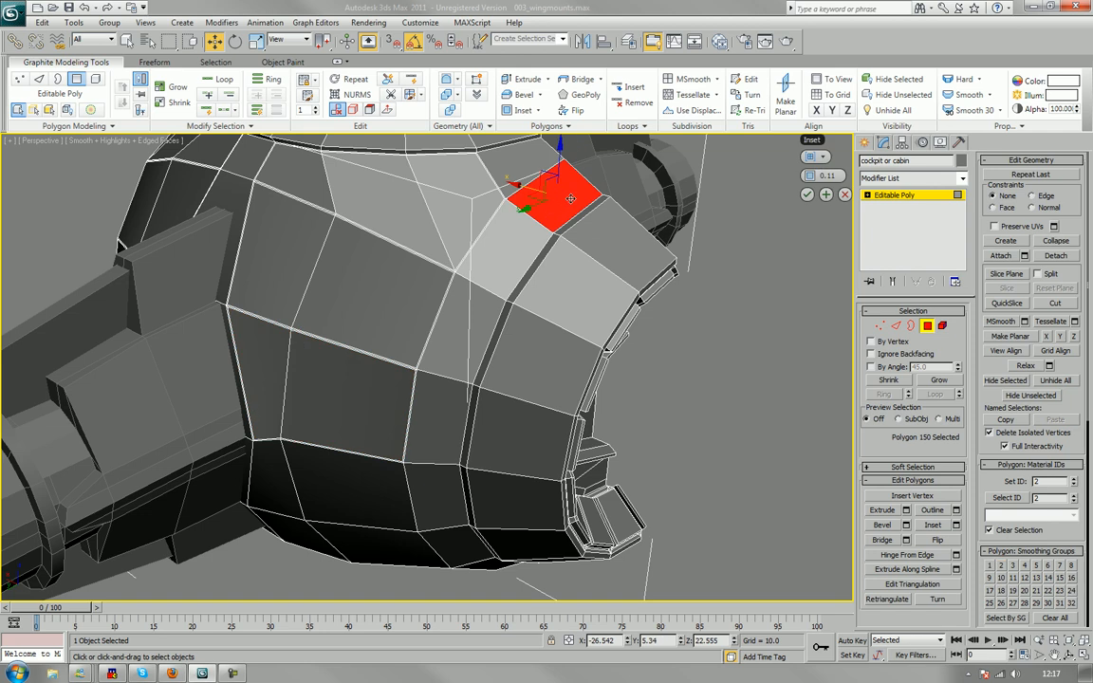
left_click(494, 250)
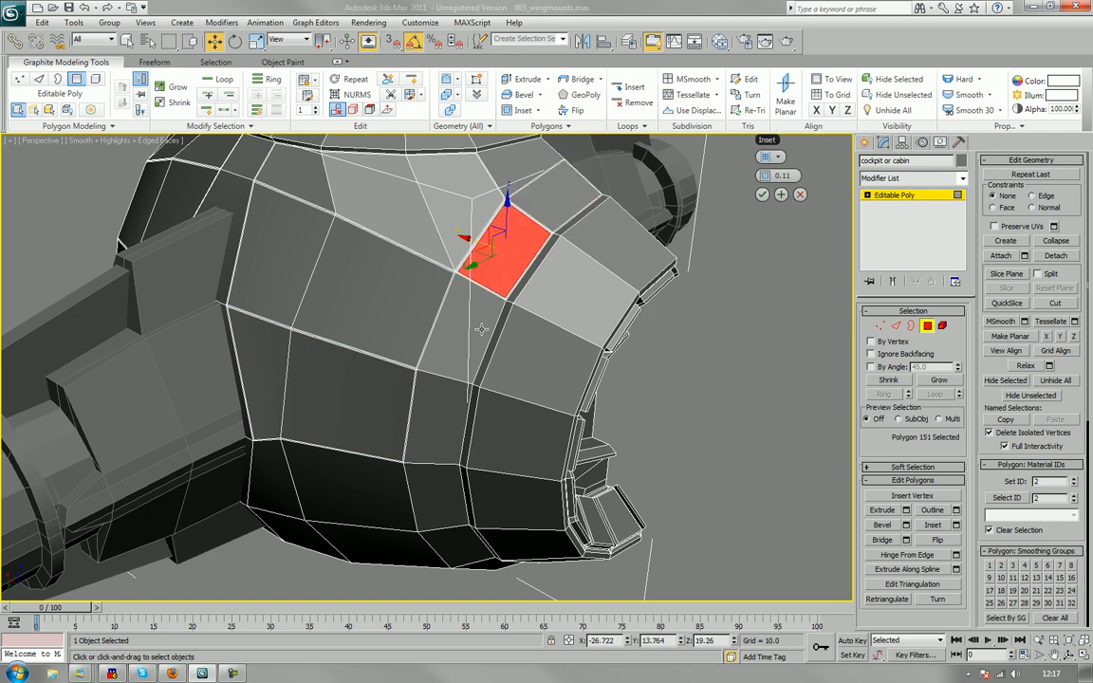
left_click(462, 285)
left_click(737, 194)
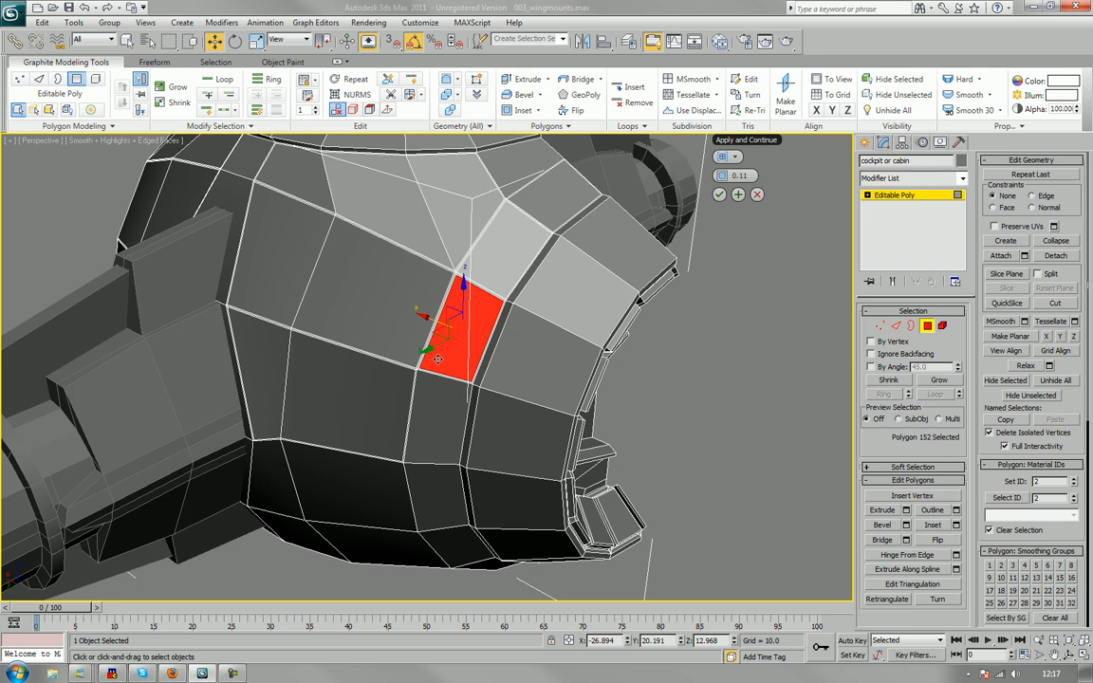
Inset the fourth row behind the wing mount, two wide polygons plus the narrow one at the groove, as one group by 0.11.
middle_click_drag(408, 403, 493, 267)
left_click(349, 328)
left_click(432, 332, "ctrl")
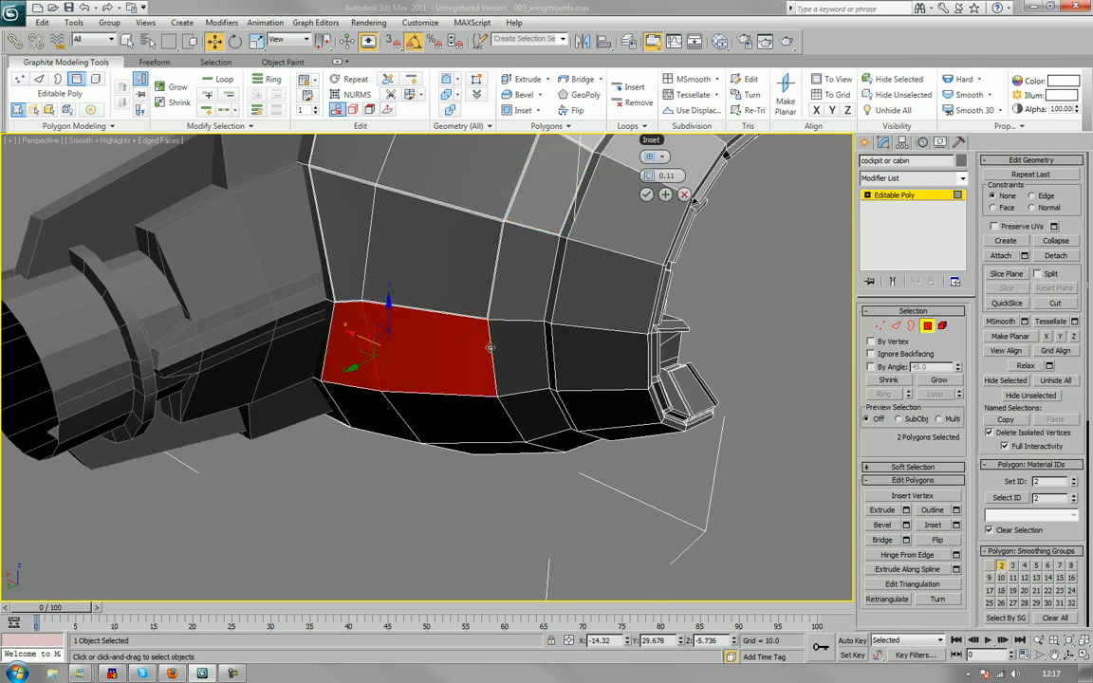
left_click(517, 337, "ctrl")
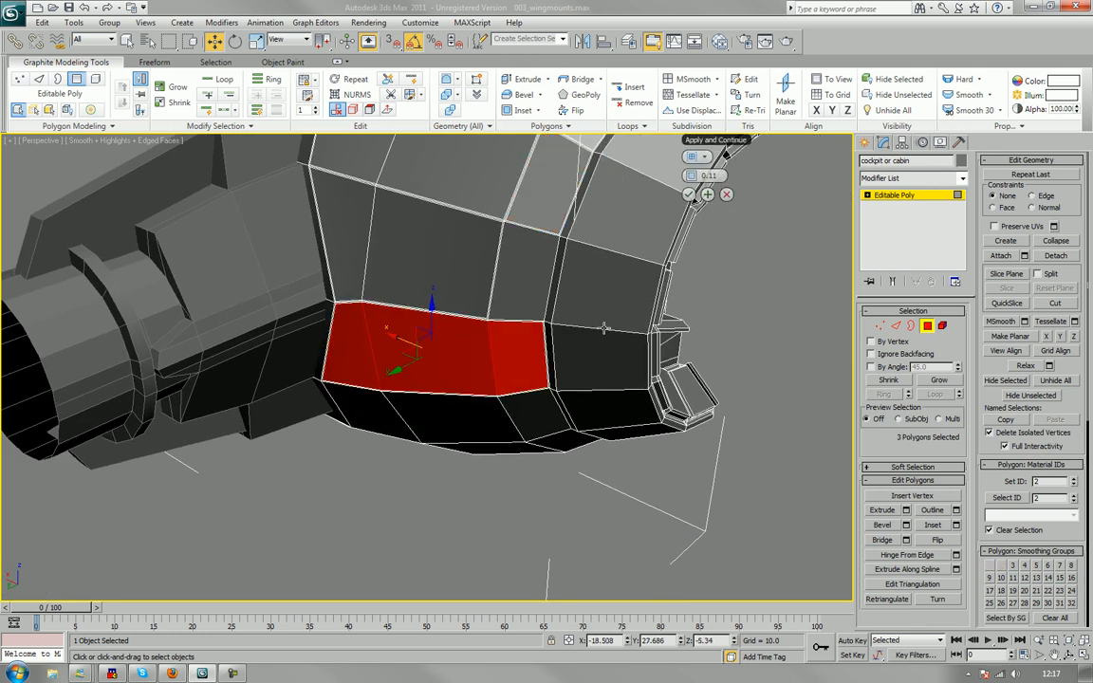
Inset the two wide polygons of the fifth rear row as one group by 0.11, and the adjoining narrow polygon separately.
left_click(442, 403)
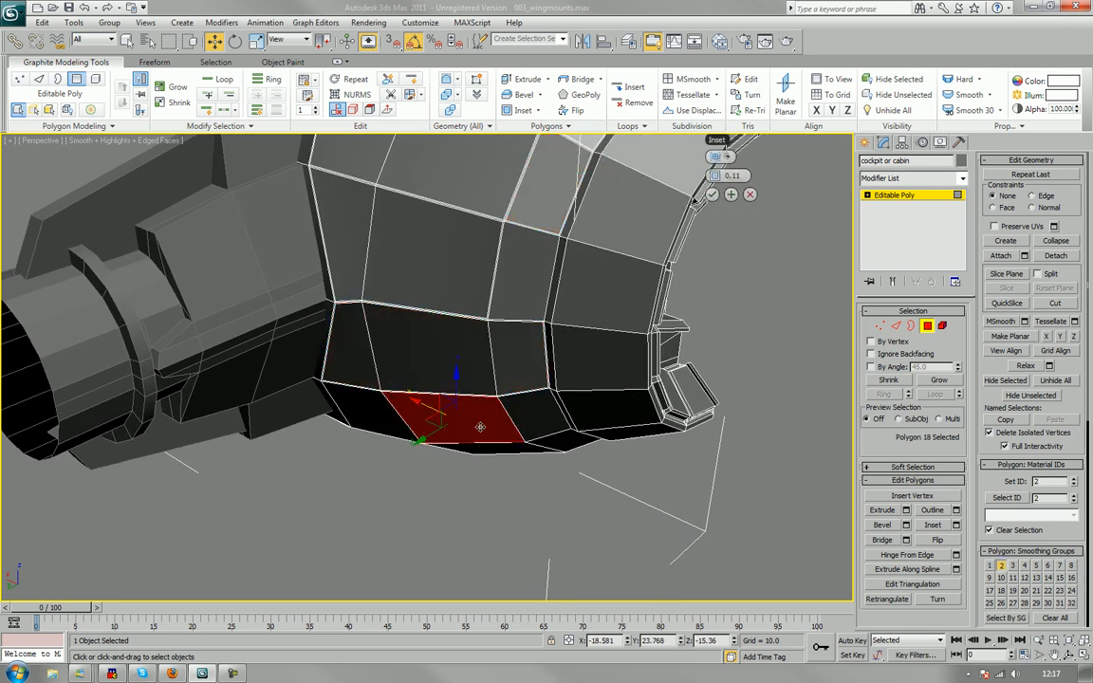
left_click(361, 404, "ctrl")
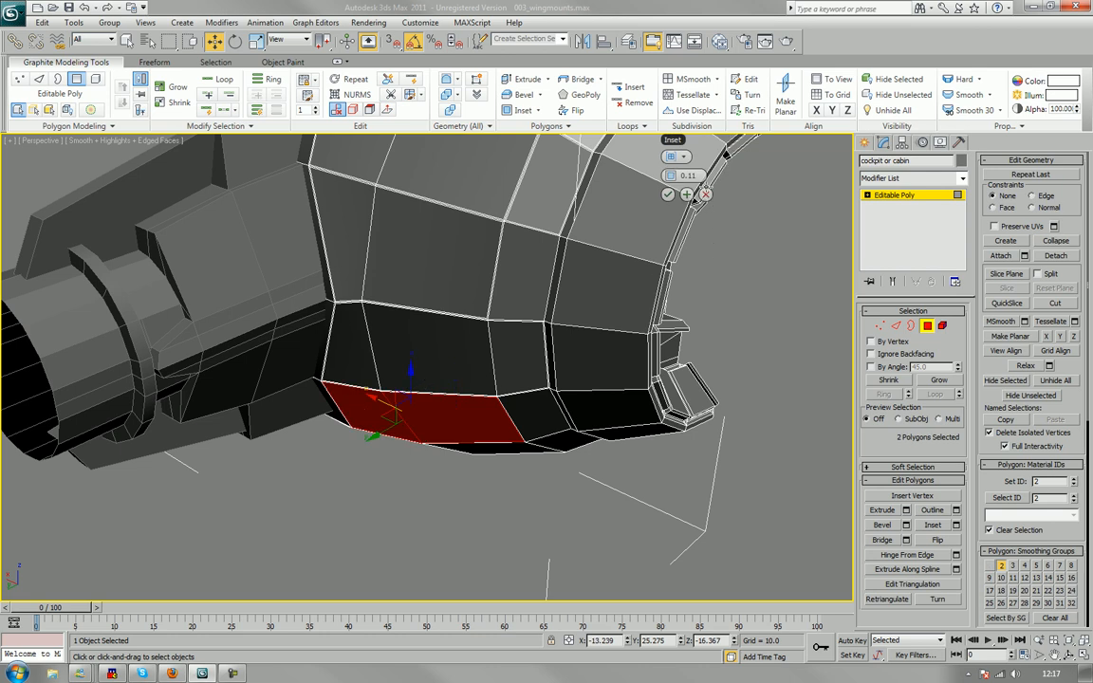
left_click(545, 422)
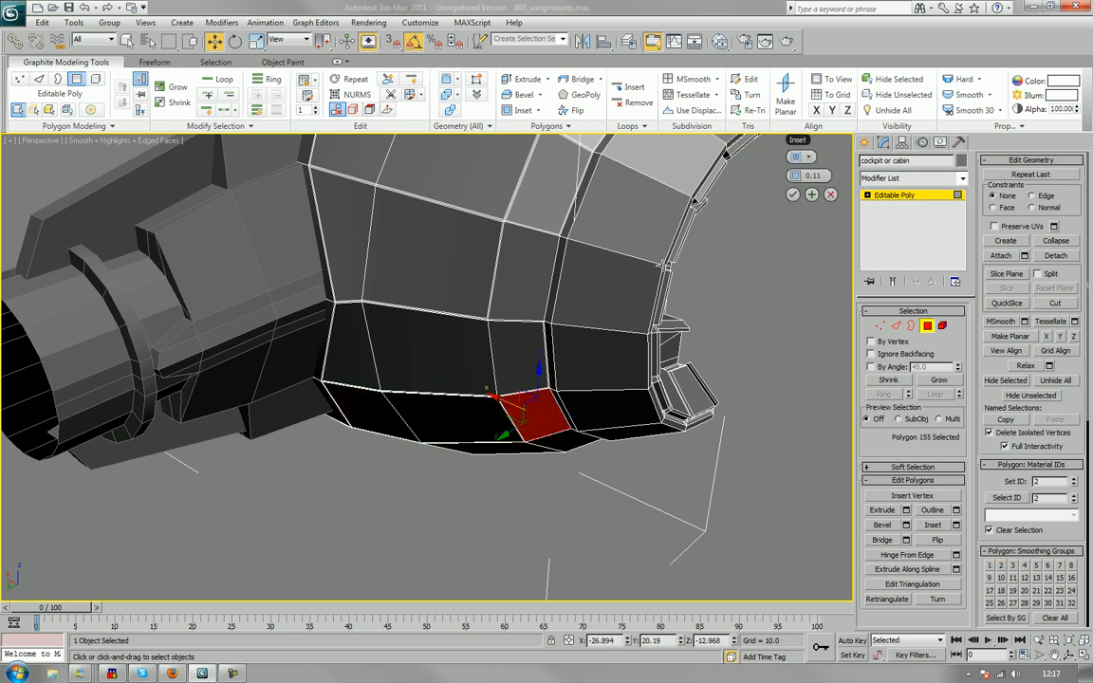
Inset the pairs of wide polygons in the two lowest rear rows by 0.11, each pair as its own group.
middle_click_drag(508, 366, 402, 303, "alt")
left_click(402, 303, "ctrl")
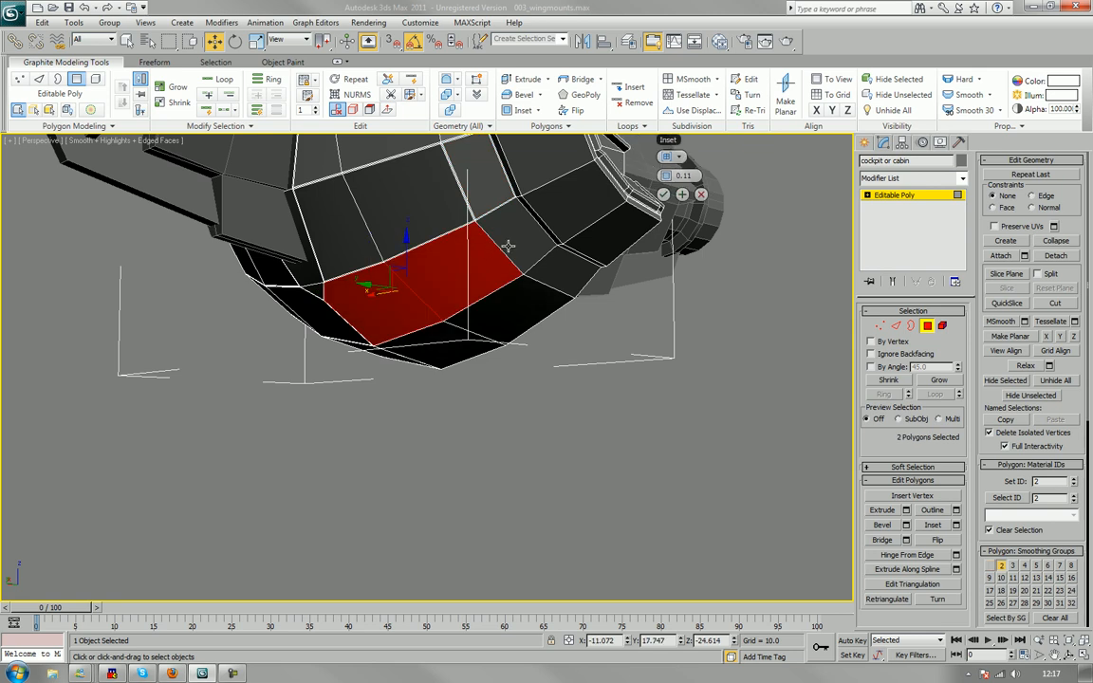
left_click(456, 351)
left_click(515, 308, "ctrl")
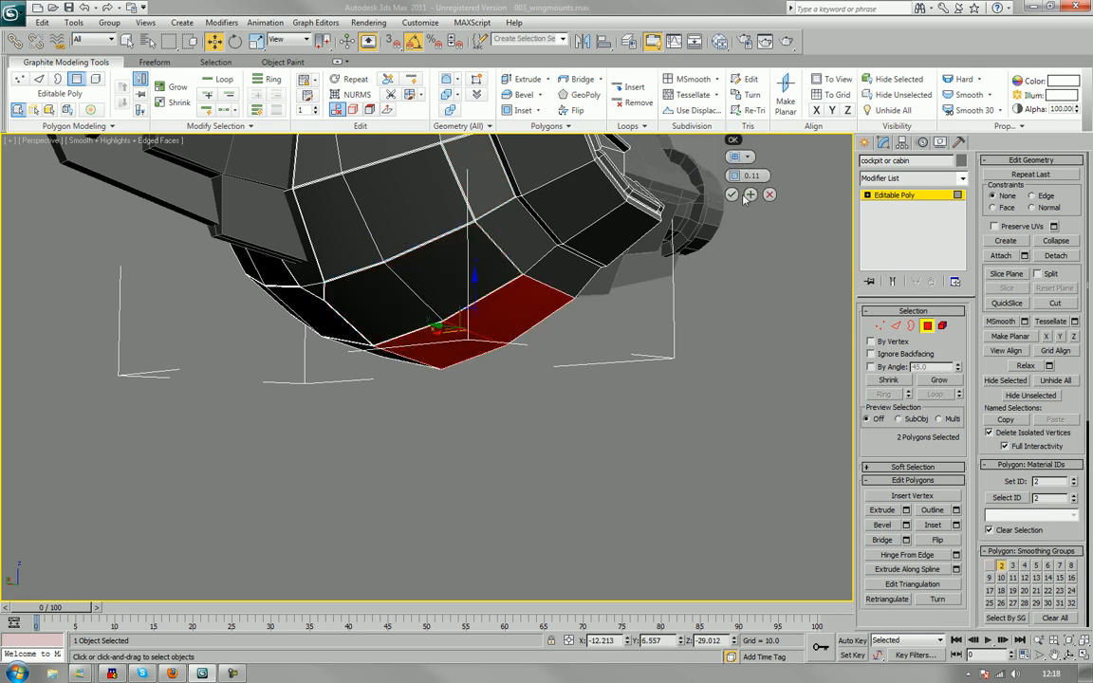
Inset each of the two narrow polygons between the two lowest rear rows and the rear groove separately by 0.11.
left_click(501, 227)
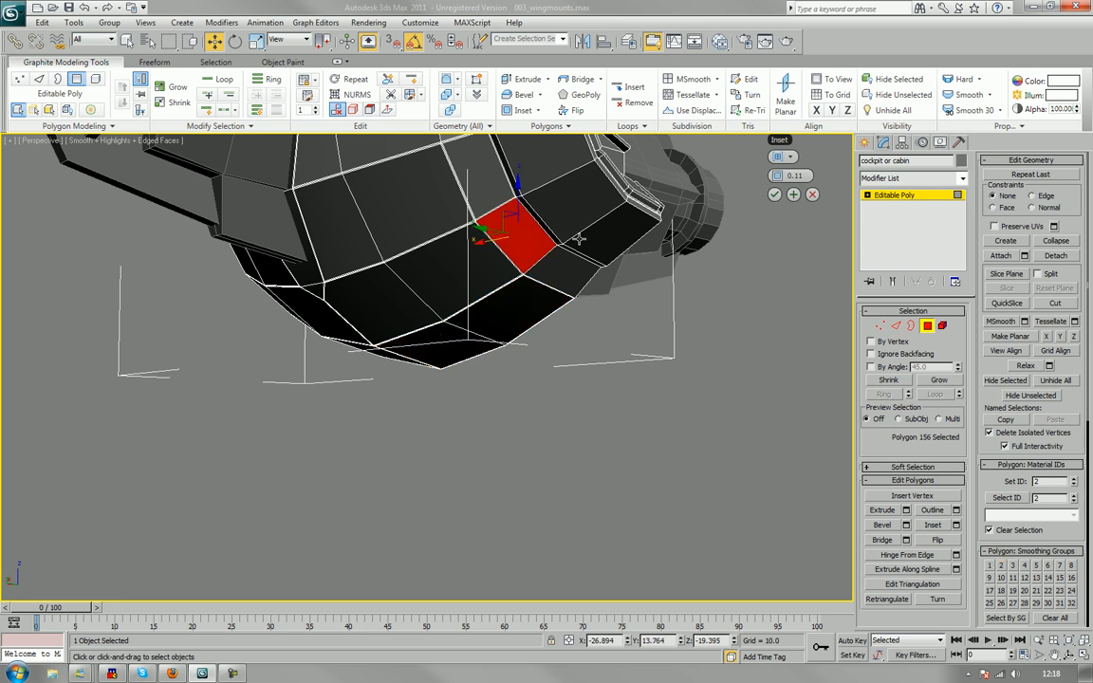
left_click(560, 270)
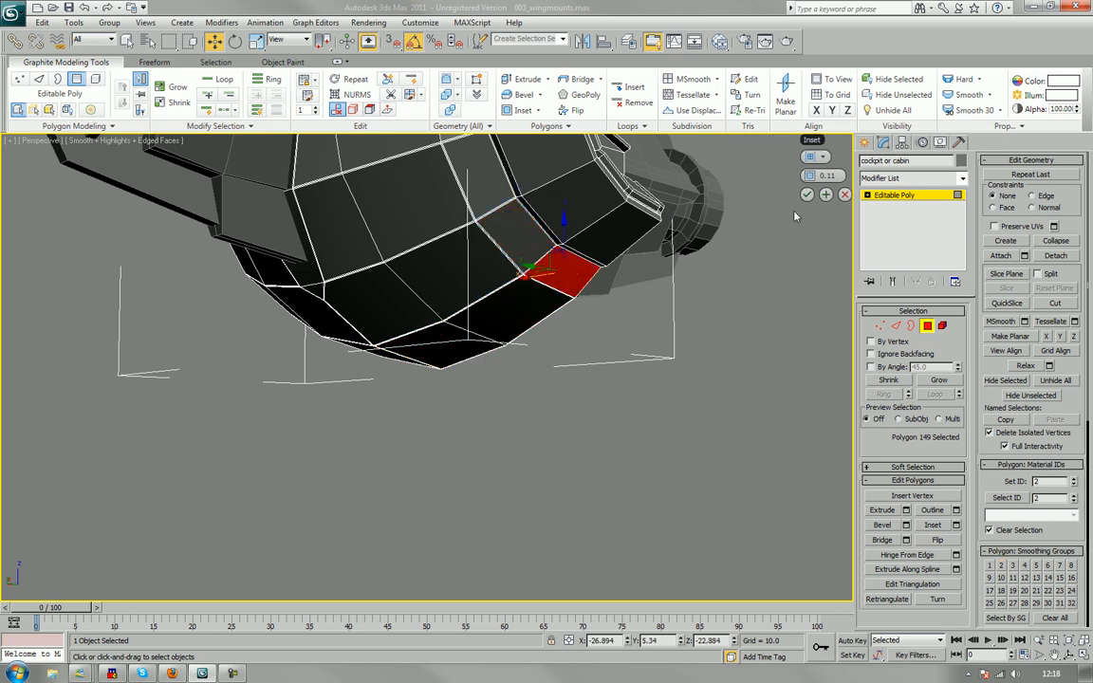
left_click(822, 197)
Inspect the inset panels around the hull from several angles and close up, with and without the edge display.
scroll(766, 283, "down", 5)
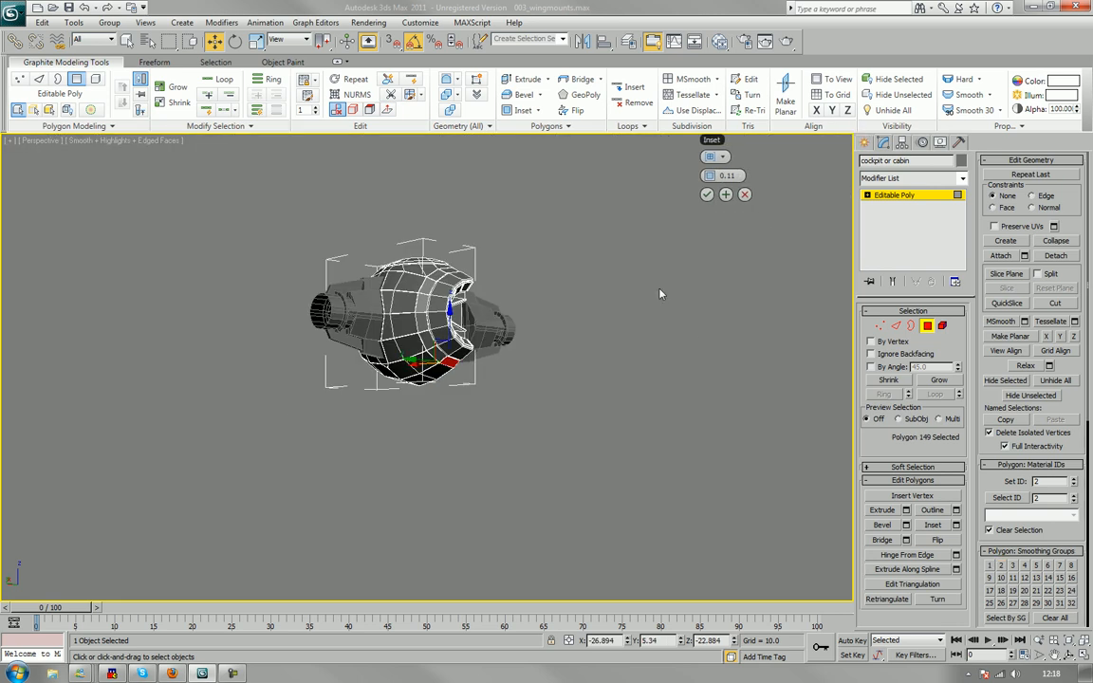
middle_click_drag(662, 293, 698, 327, "alt")
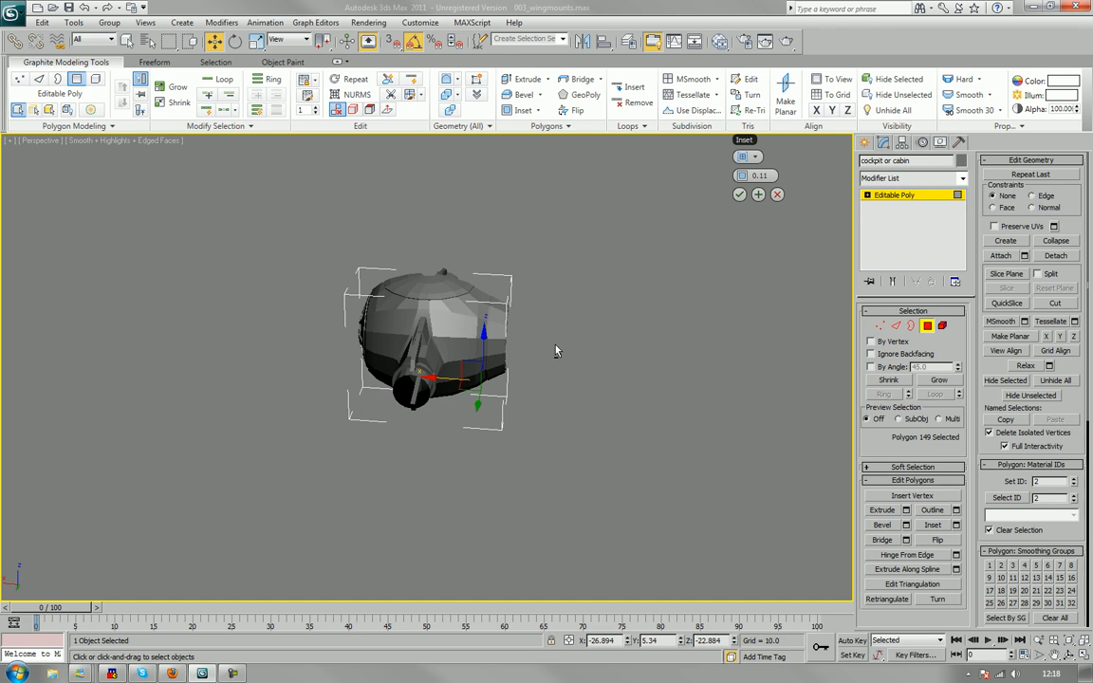
mouse_move(556, 351)
middle_mouse_down("alt")
mouse_move(610, 361)
mouse_move(603, 339)
mouse_move(487, 443)
mouse_move(399, 356)
mouse_move(442, 446)
middle_mouse_up("alt")
scroll(589, 348, "up", 3)
key("F4")
middle_click_drag(435, 403, 510, 423, "alt")
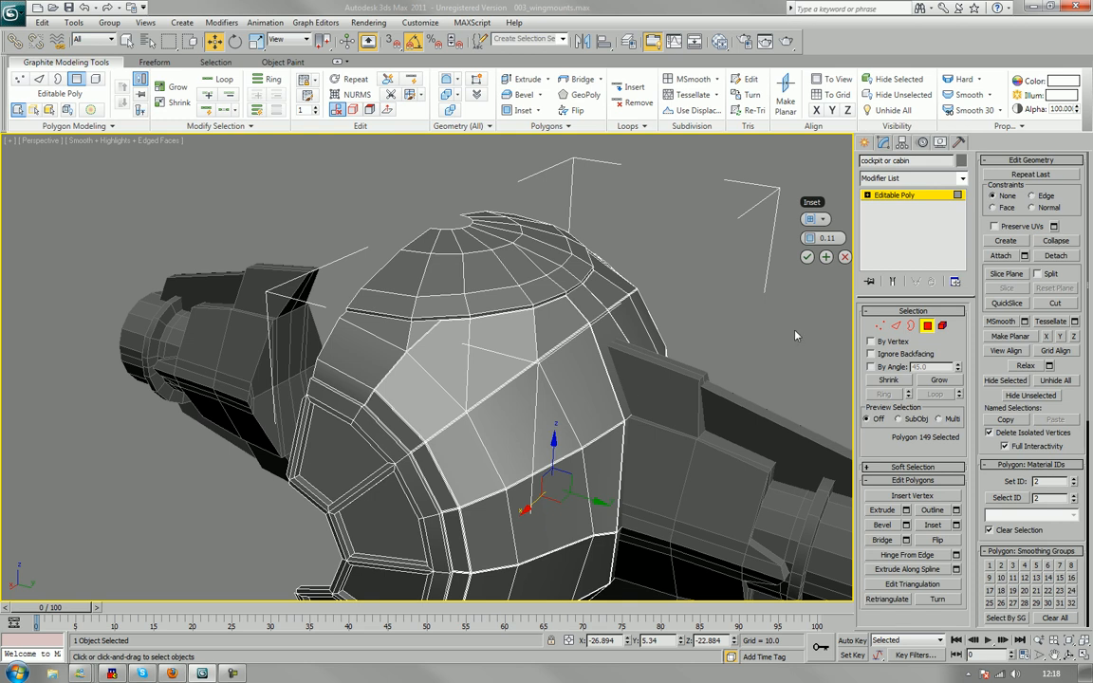
middle_click_drag(445, 367, 365, 340, "alt")
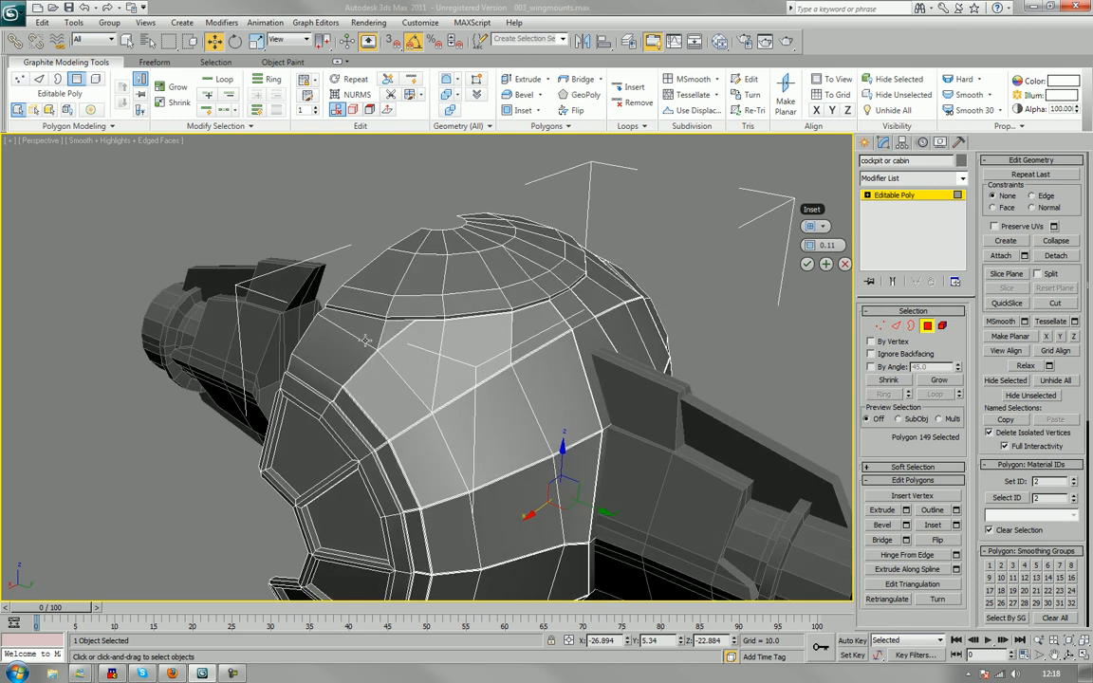
scroll(376, 344, "up", 10)
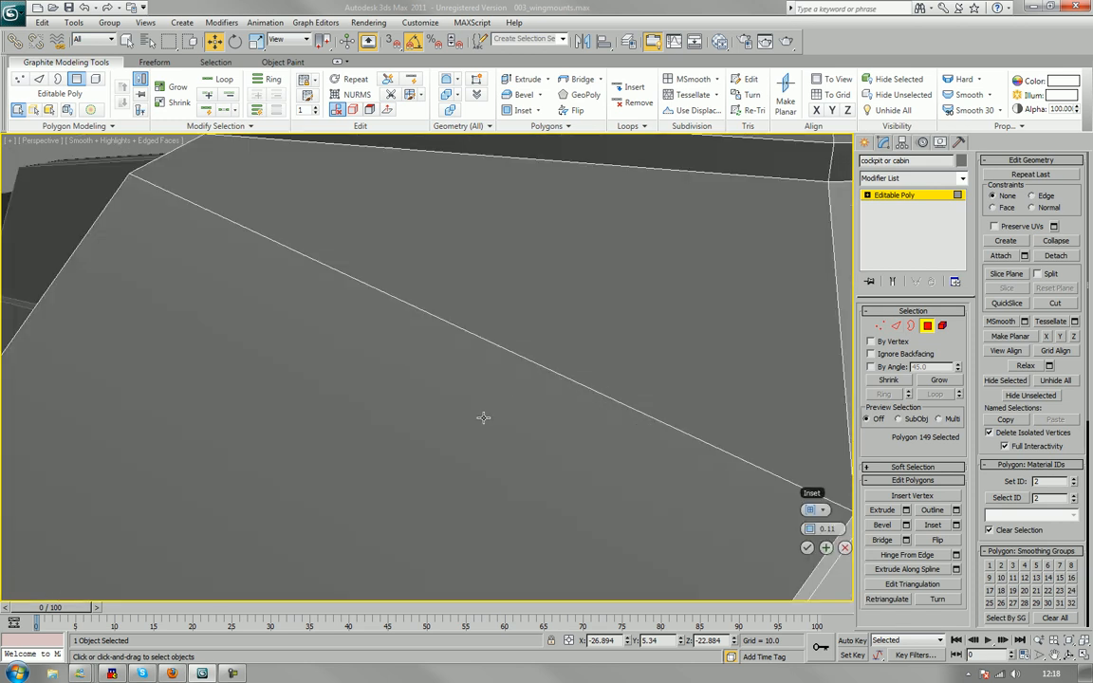
Inset the three wide polygons below the dome rim as one group by 0.11, and the adjoining narrow polygon separately.
scroll(478, 375, "down", 4)
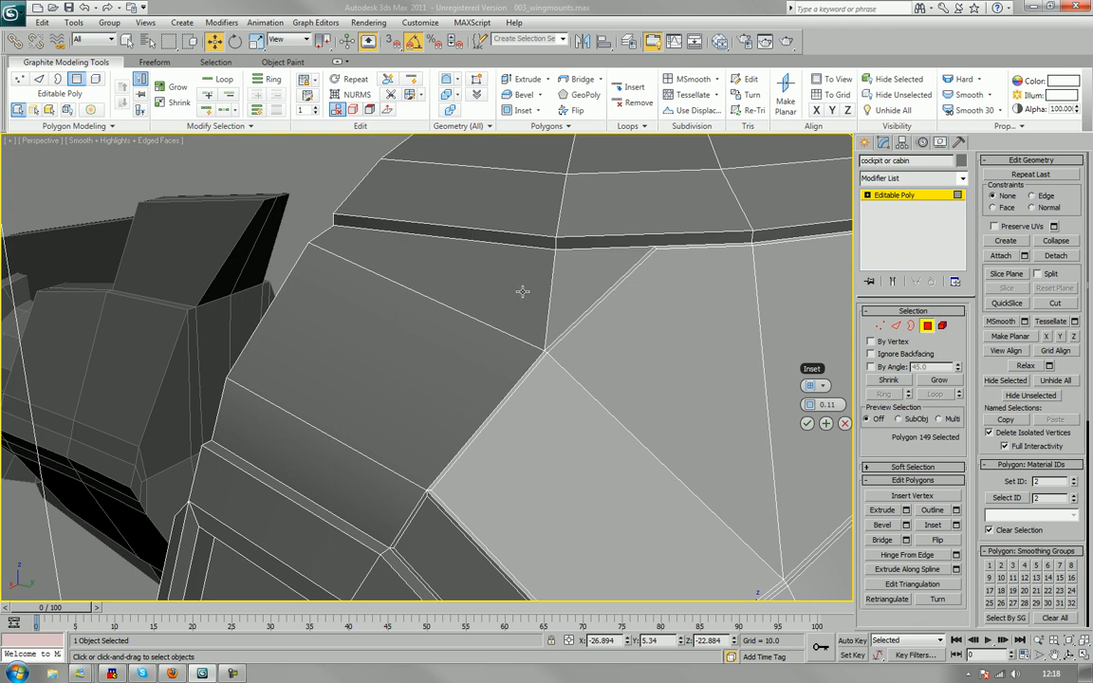
left_click(523, 292)
left_click(579, 285, "ctrl")
left_click(451, 373, "ctrl")
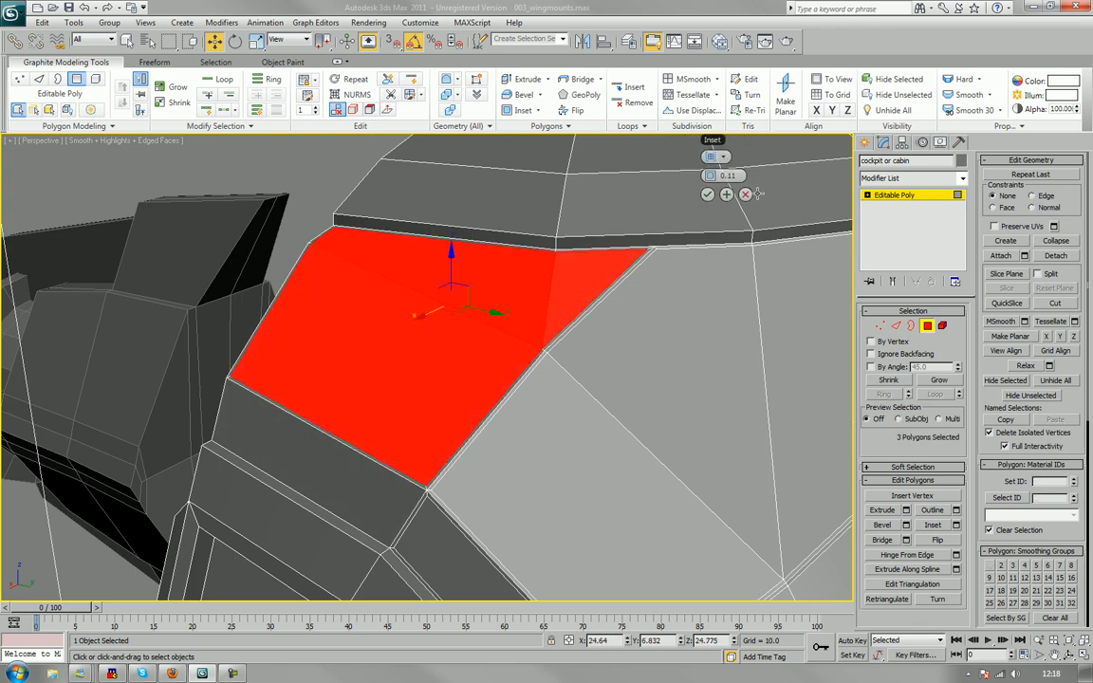
left_click(726, 194)
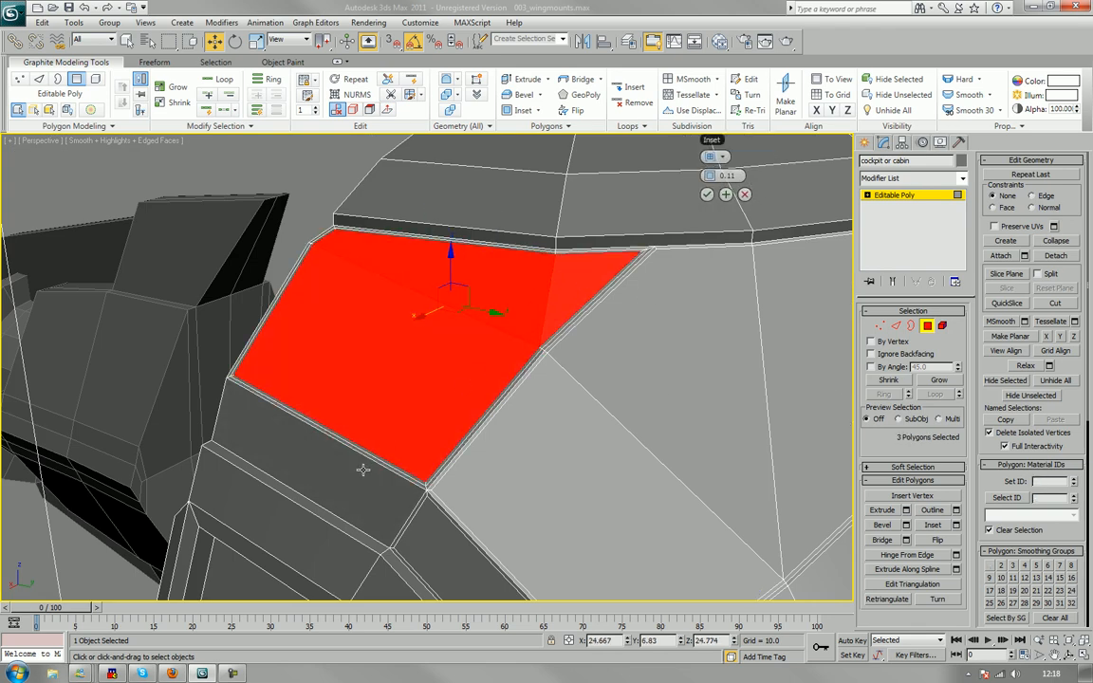
left_click(373, 497)
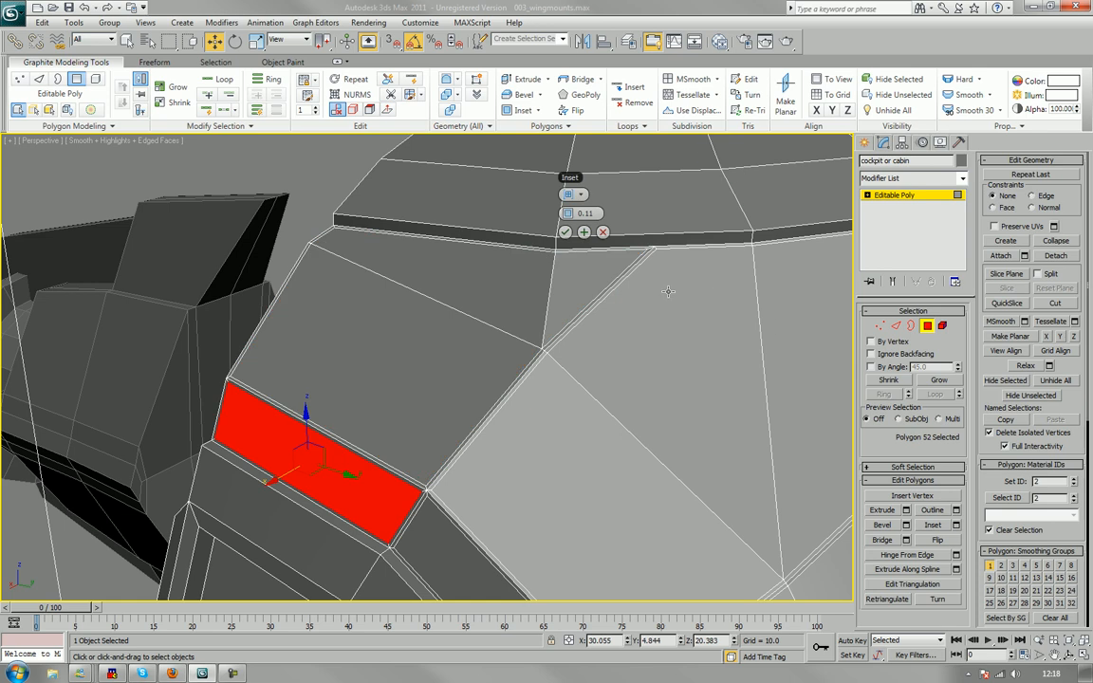
left_click(565, 233)
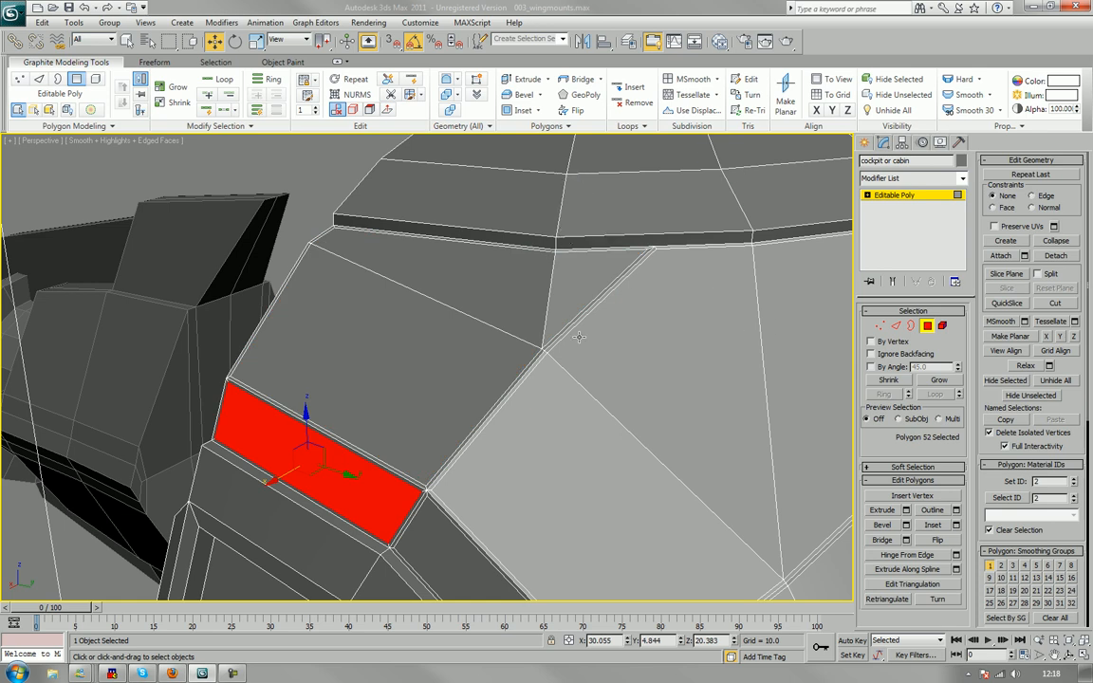
Add the three wide polygons just inset and the next row's three wide and one narrow polygons to the selection.
left_click(468, 370, "ctrl")
left_click(525, 310, "ctrl")
left_click(568, 299, "ctrl")
left_click(629, 320, "ctrl")
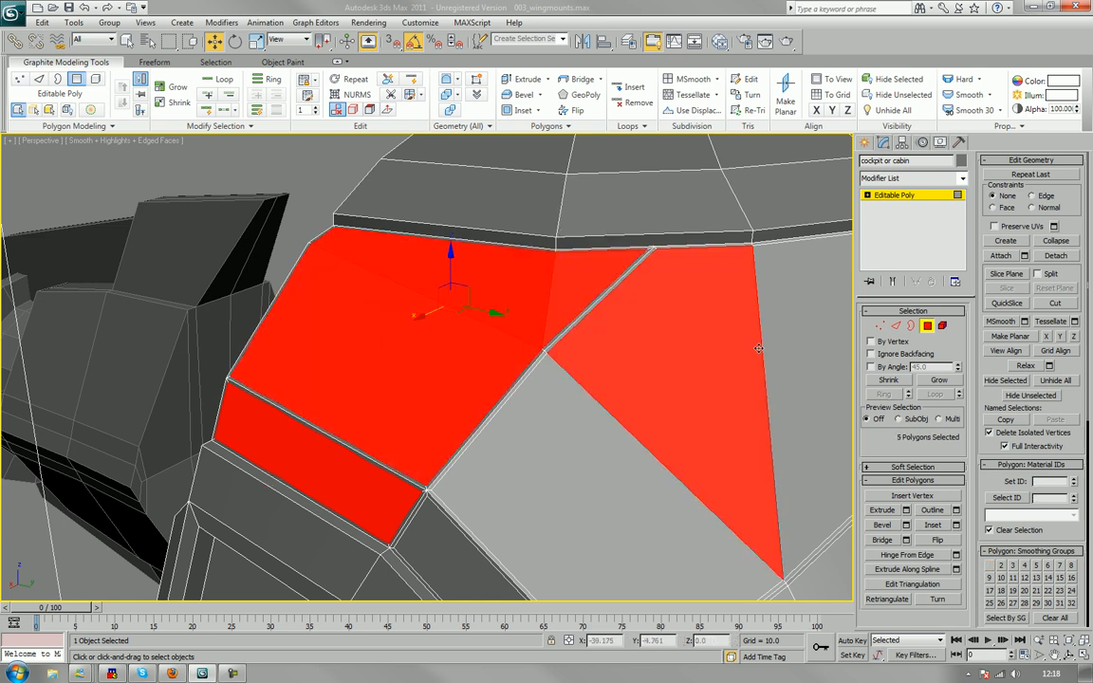
left_click(784, 357, "ctrl")
left_click(599, 482, "ctrl")
middle_click_drag(591, 505, 562, 358)
left_click(562, 360, "ctrl")
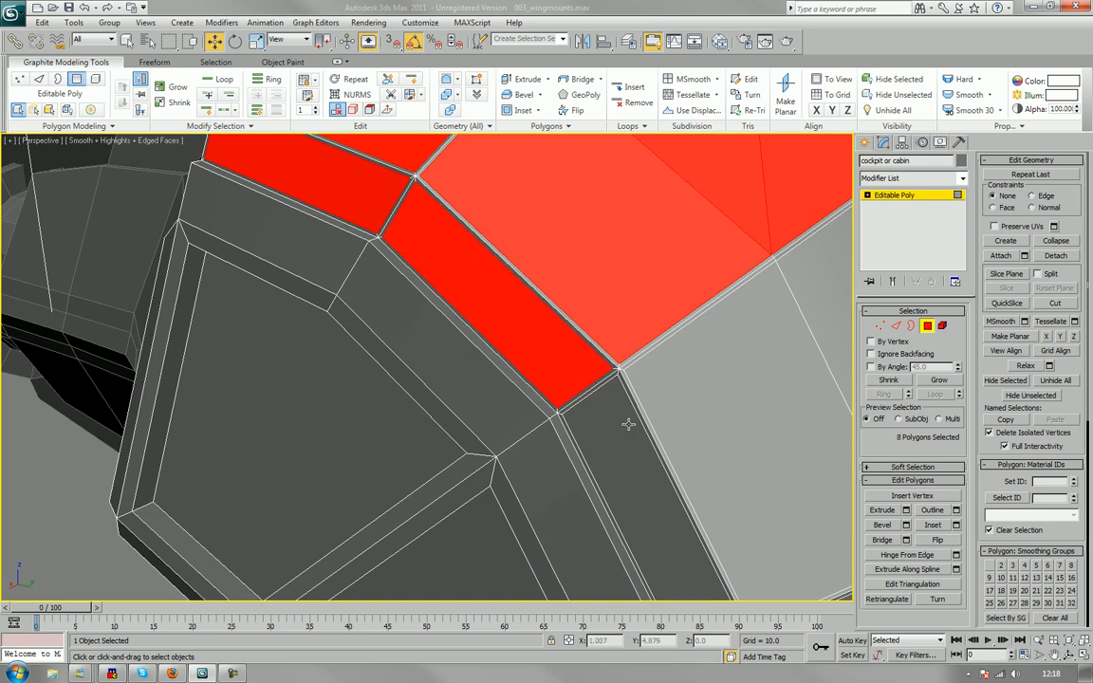
Add the narrow and three wide polygons of the following front row, plus the remaining wide polygon above them, to the selection.
left_click(634, 424, "ctrl")
left_click(658, 402, "ctrl")
middle_click_drag(683, 390, 433, 438)
left_click(459, 410, "ctrl")
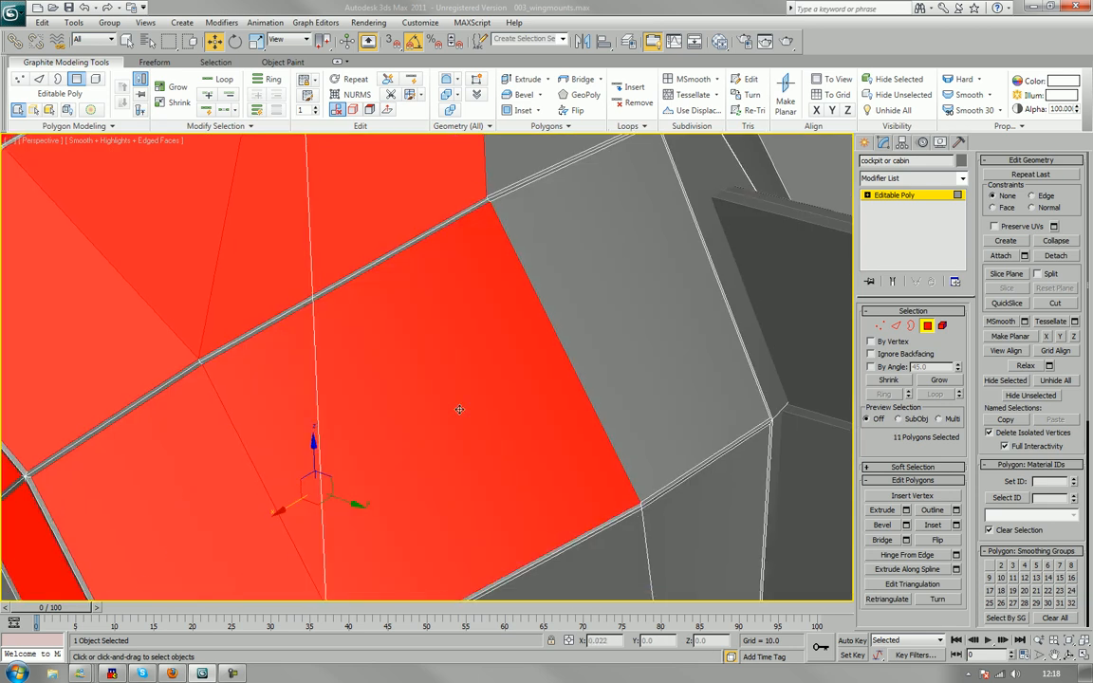
left_click(623, 267, "ctrl")
left_click(624, 267, "alt")
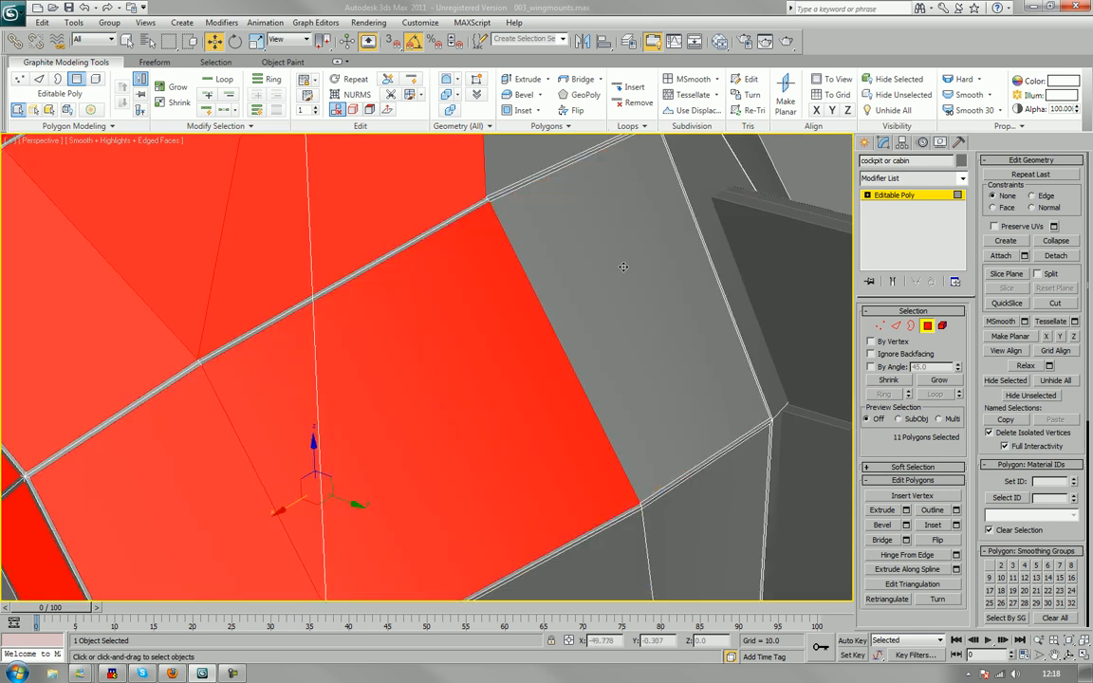
key("q")
left_click(621, 265, "ctrl")
left_click(502, 155, "ctrl")
Add the five remaining narrow polygons around the lower edge of the front window frame to the selection.
middle_click_drag(532, 254, 547, 217)
scroll(547, 217, "down", 3)
middle_click_drag(428, 369, 465, 259)
left_click(375, 332, "ctrl")
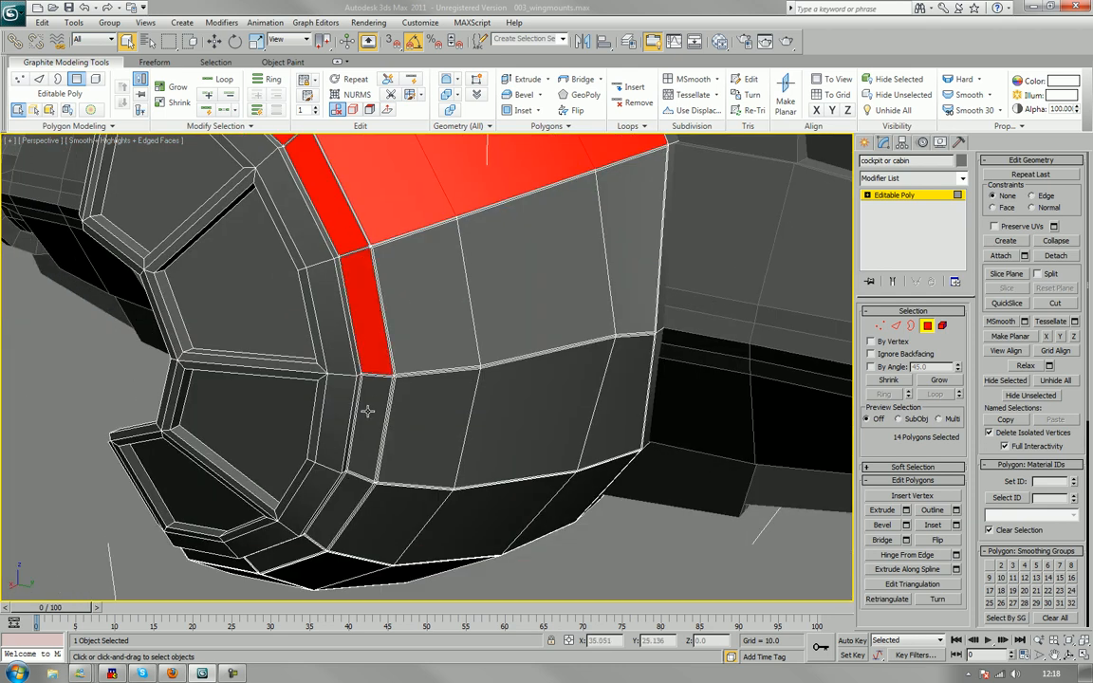
left_click(370, 422, "ctrl")
left_click(338, 508, "ctrl")
left_click(297, 550, "ctrl")
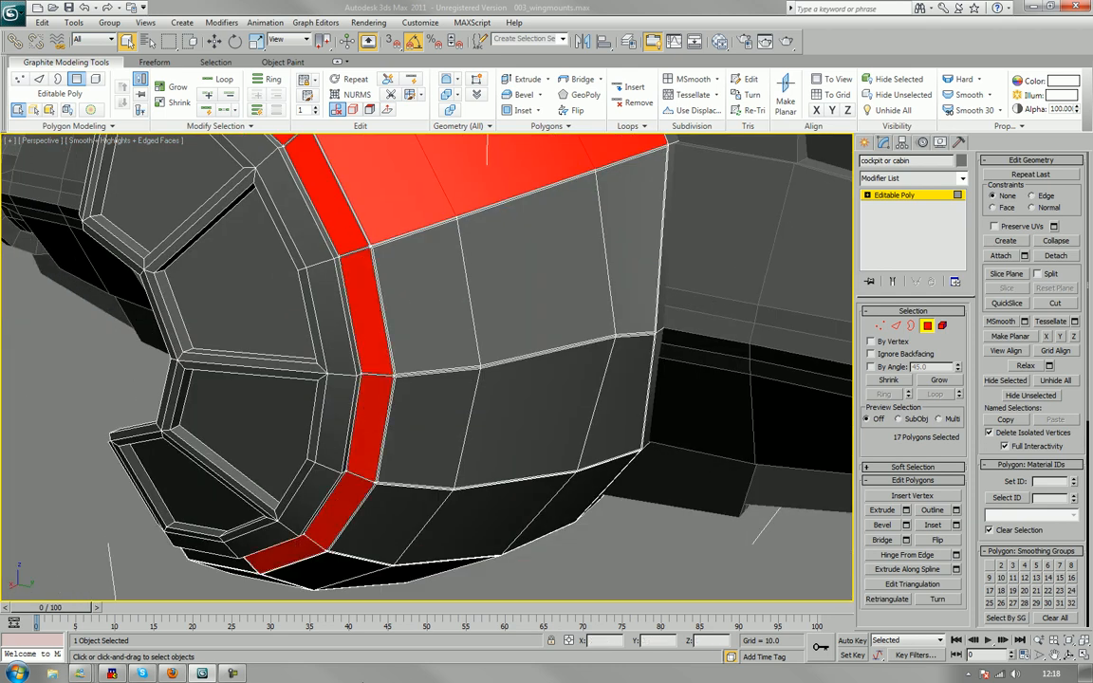
left_click(228, 565, "ctrl")
Add the three wide polygons in each of the next two front rows to the selection.
left_click(408, 298, "ctrl")
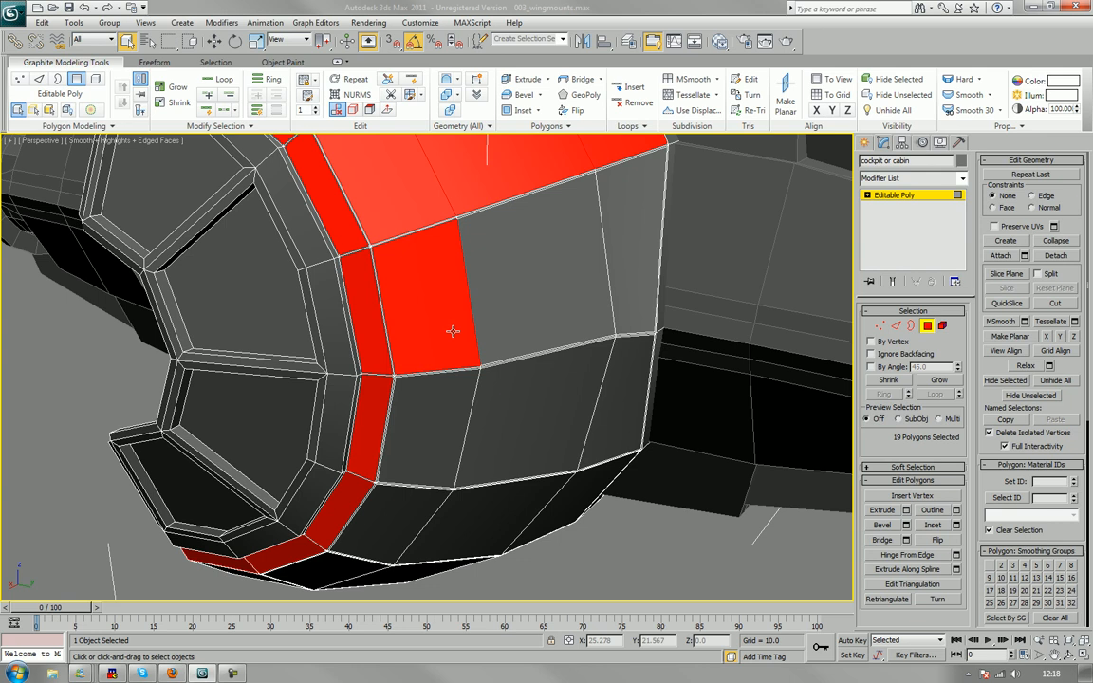
left_click(527, 288, "ctrl")
left_click(618, 273, "ctrl")
left_click(640, 398, "ctrl")
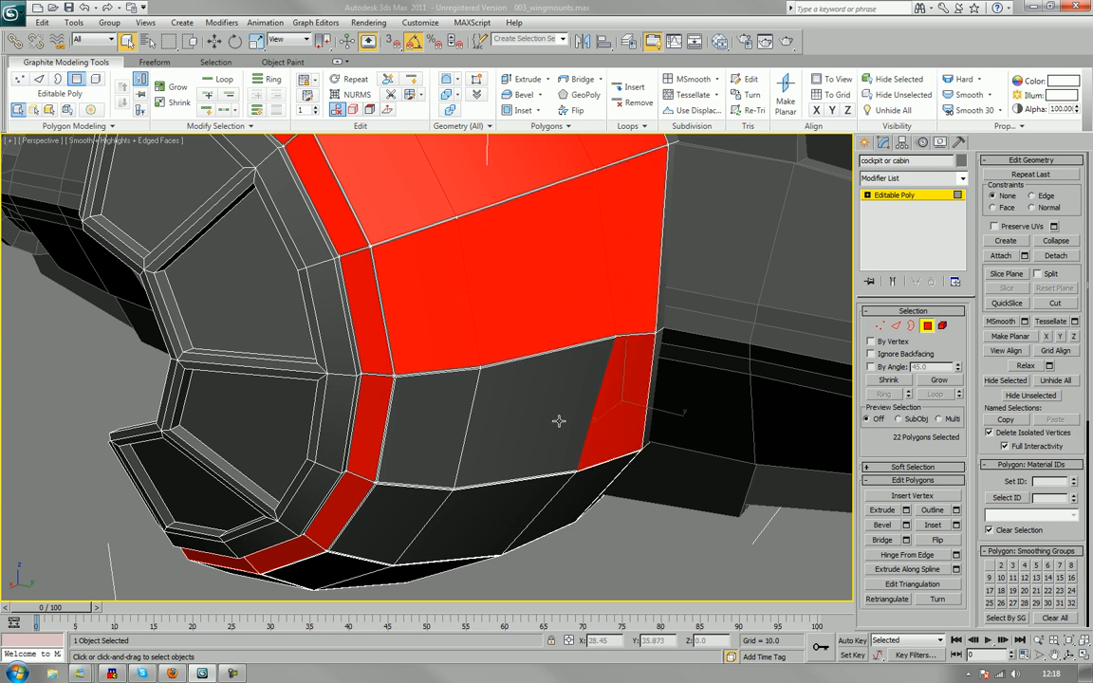
left_click(555, 417, "ctrl")
left_click(446, 452, "ctrl")
Add the wide polygons of the lower front rows down to the underside to the selection, except the last one beside the rear.
mouse_move(441, 524)
middle_mouse_down("alt")
mouse_move(441, 570)
mouse_move(445, 501)
middle_mouse_up("alt")
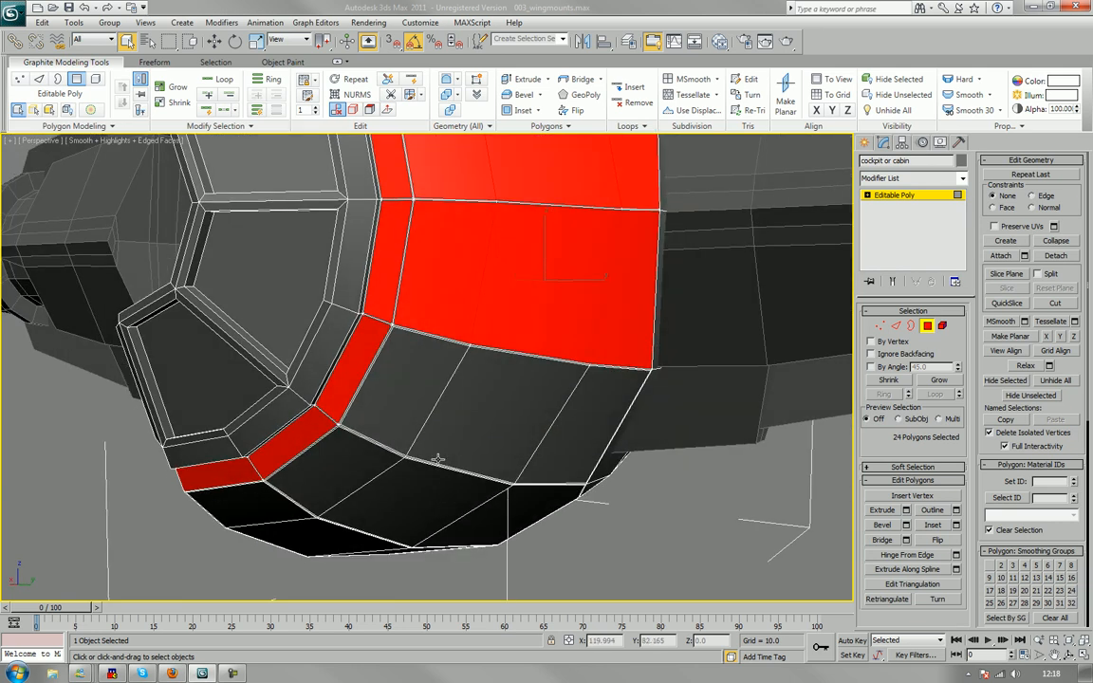
left_click(422, 394, "ctrl")
left_click(546, 398, "ctrl")
left_click(586, 399, "ctrl")
left_click(472, 458, "ctrl")
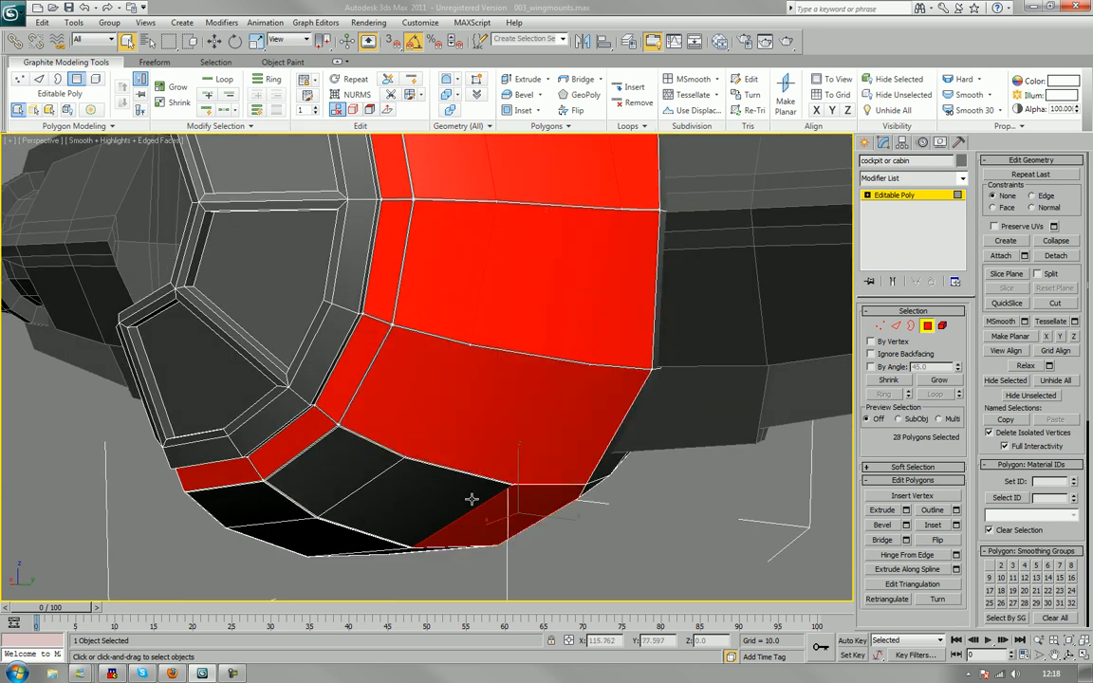
left_click(393, 449, "ctrl")
left_click(323, 465, "ctrl")
left_click(293, 513, "ctrl")
left_click(317, 542, "ctrl")
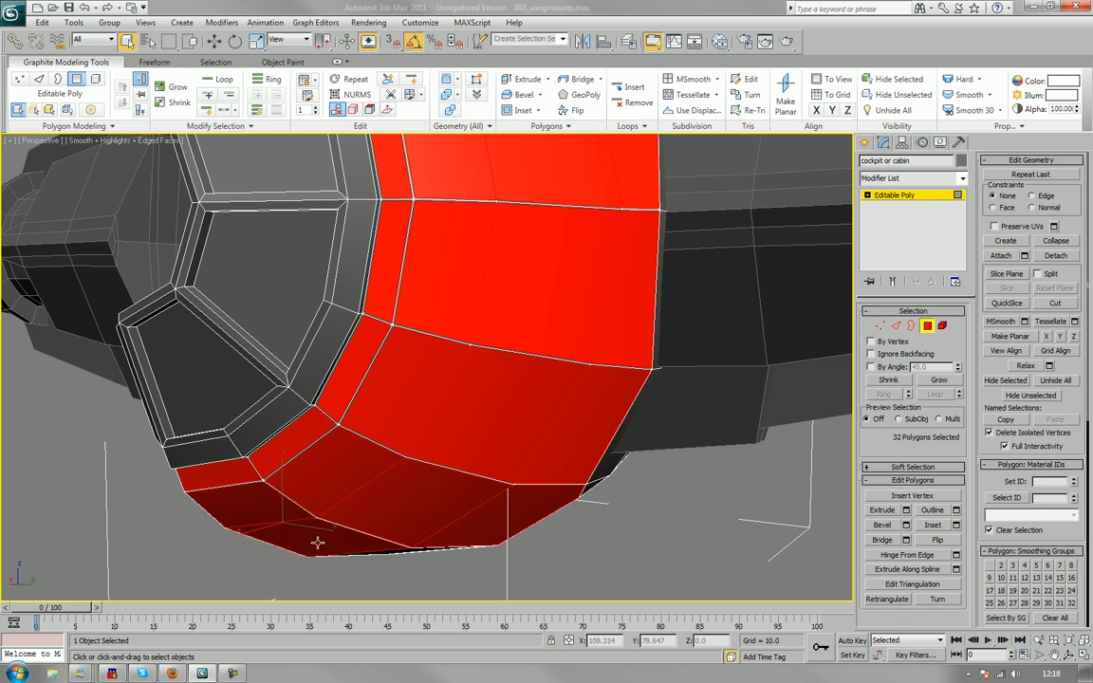
Add the remaining lowest front polygon and the wide polygon pairs of the lowest rear rows behind the wing mount to the selection.
middle_click_drag(317, 542, 295, 505, "alt")
left_click(441, 479, "ctrl")
left_click(517, 462, "ctrl")
left_click(508, 518, "ctrl")
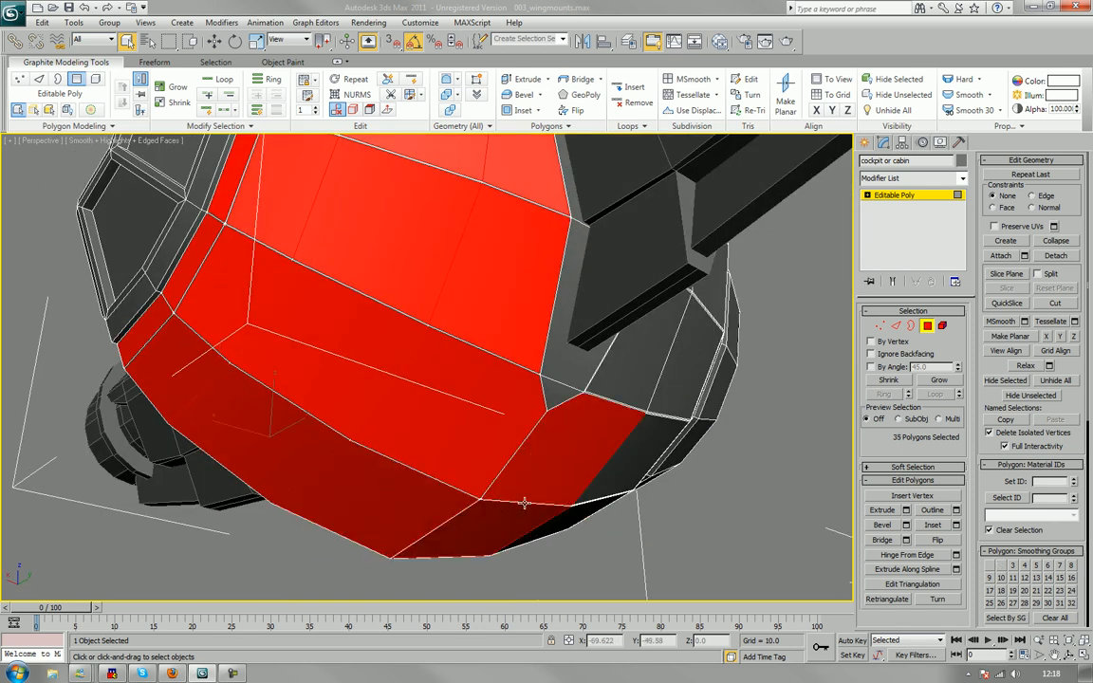
middle_click_drag(525, 503, 463, 525, "alt")
left_click(507, 358, "ctrl")
left_click(575, 353, "ctrl")
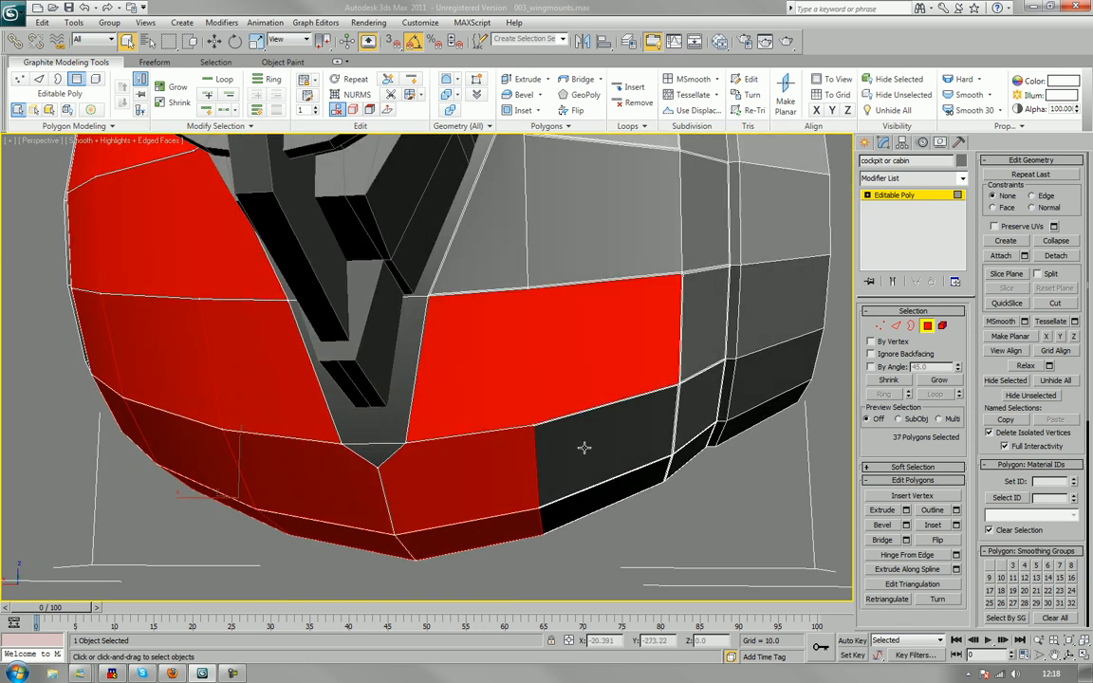
left_click(585, 449, "ctrl")
middle_click_drag(592, 449, 390, 445, "alt")
left_click(537, 442, "ctrl")
left_click(390, 441, "ctrl")
left_click(439, 370, "ctrl")
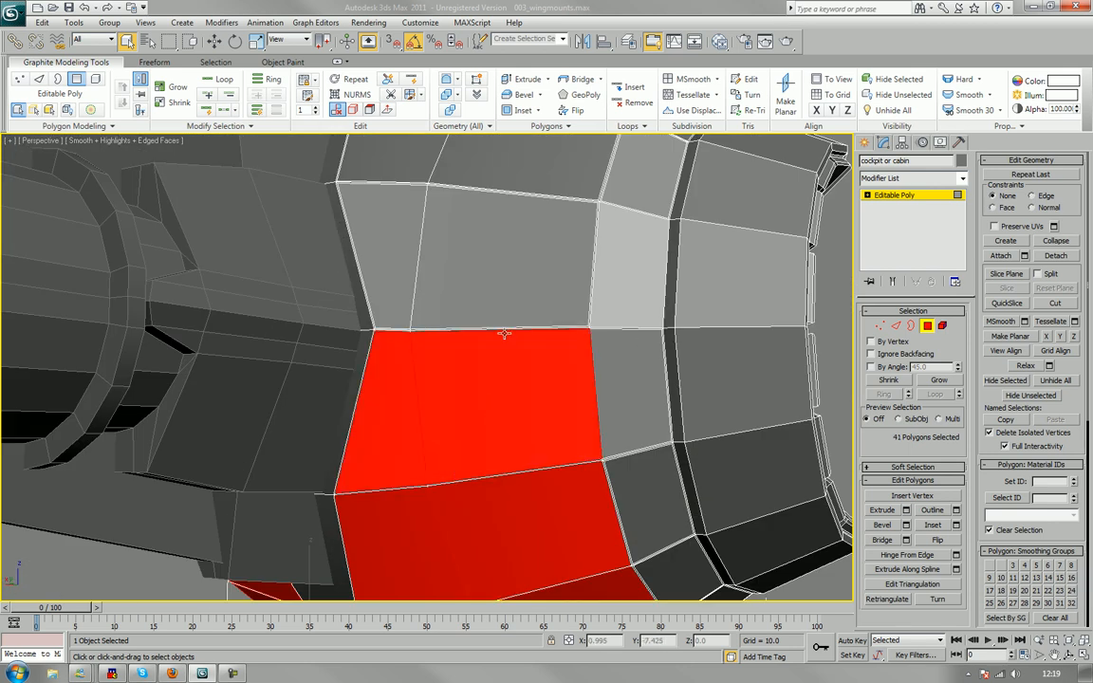
Add the pairs of wide polygons in the next two rear rows up the hull to the selection.
left_click(444, 266, "ctrl")
left_click(413, 255, "ctrl")
middle_click_drag(405, 288, 362, 378, "alt")
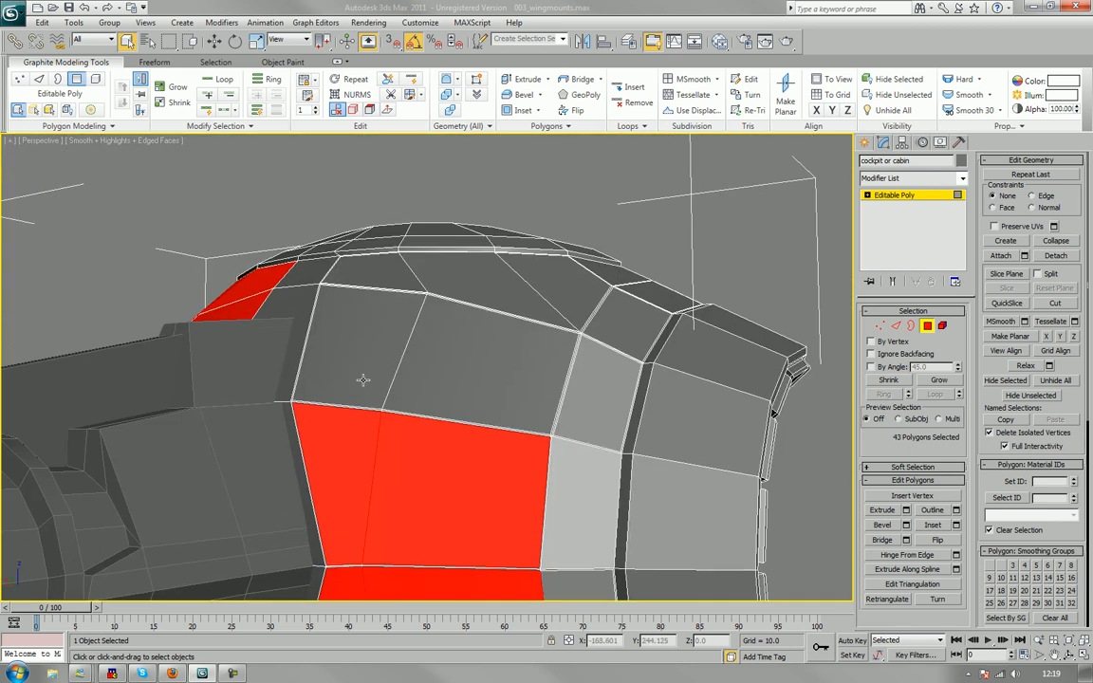
left_click(371, 355, "ctrl")
left_click(439, 361, "ctrl")
Add the four rear polygons directly below the dome rim to the selection.
middle_click_drag(439, 361, 433, 394, "alt")
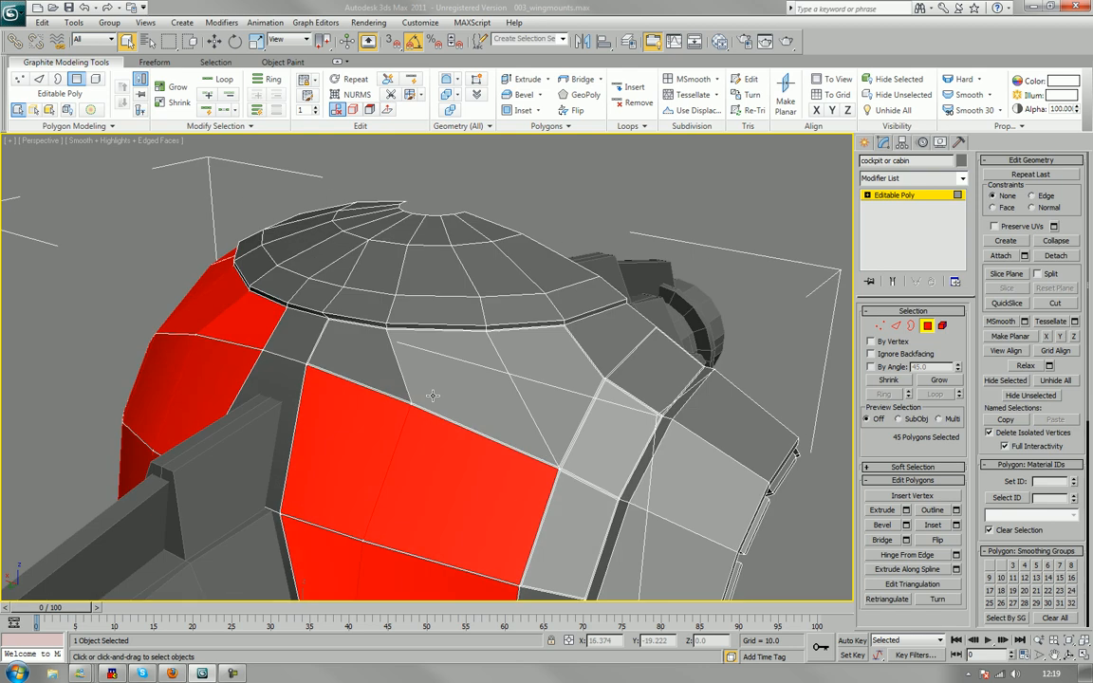
left_click(353, 359, "ctrl")
left_click(417, 334, "ctrl")
left_click(493, 327, "ctrl")
left_click(575, 321, "ctrl")
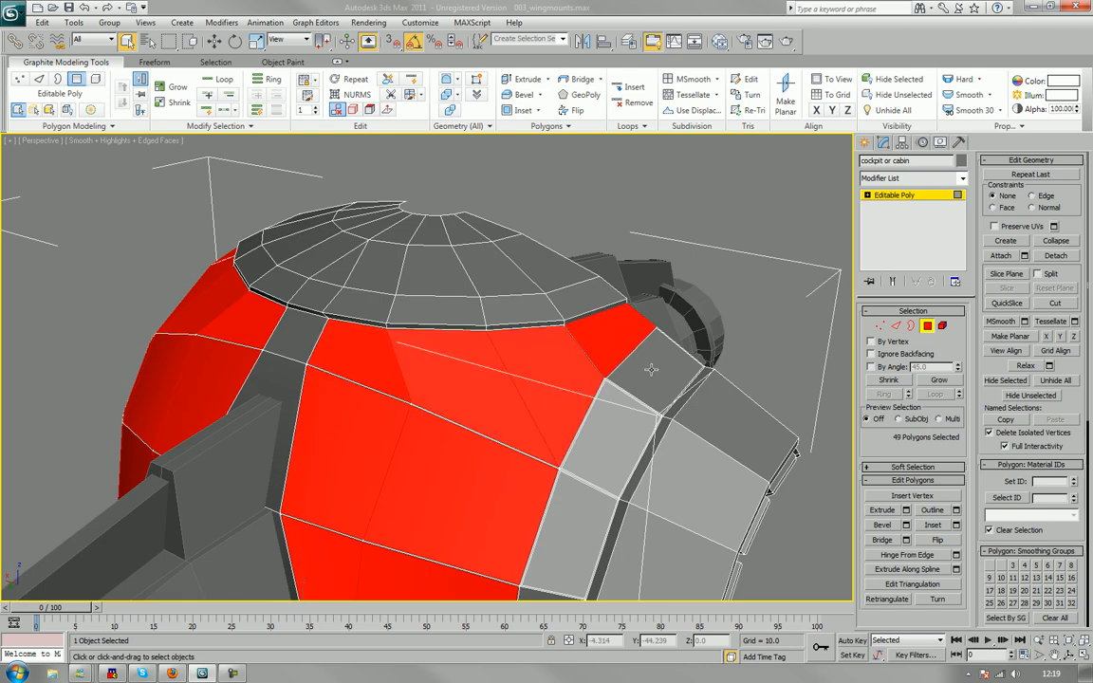
Add the eight narrow polygons running along the rear groove, from the dome down to the underside, to the selection.
left_click(645, 375, "ctrl")
middle_click_drag(628, 403, 630, 412)
left_click(609, 459, "ctrl")
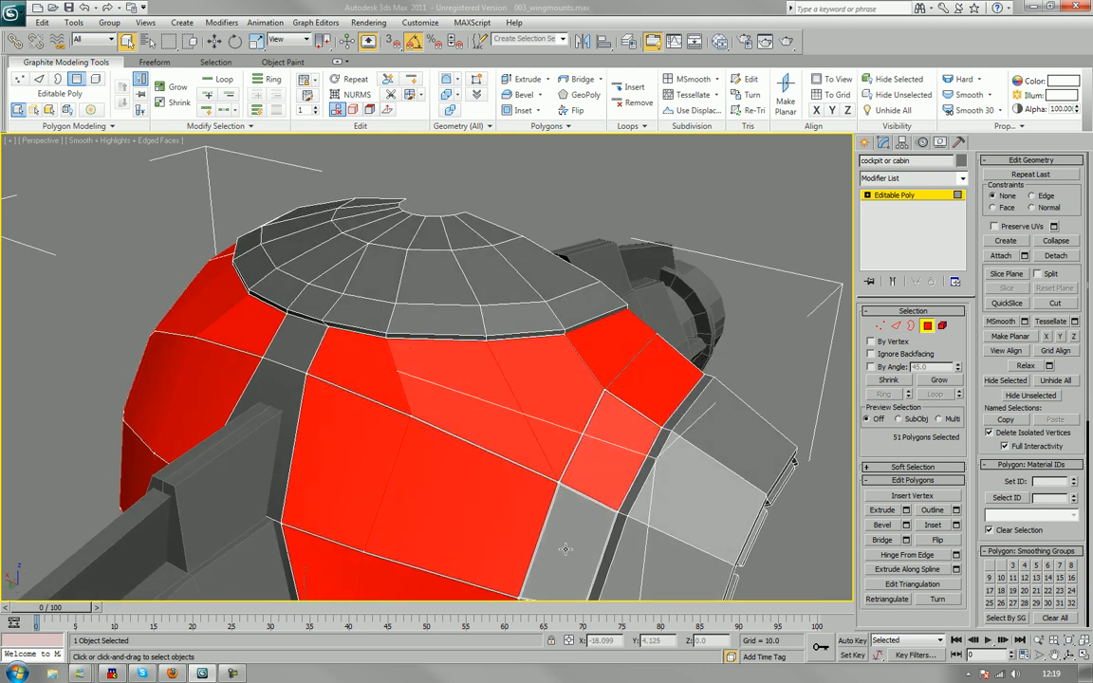
left_click(567, 549, "ctrl")
middle_click_drag(571, 535, 575, 347)
left_click(552, 449, "ctrl")
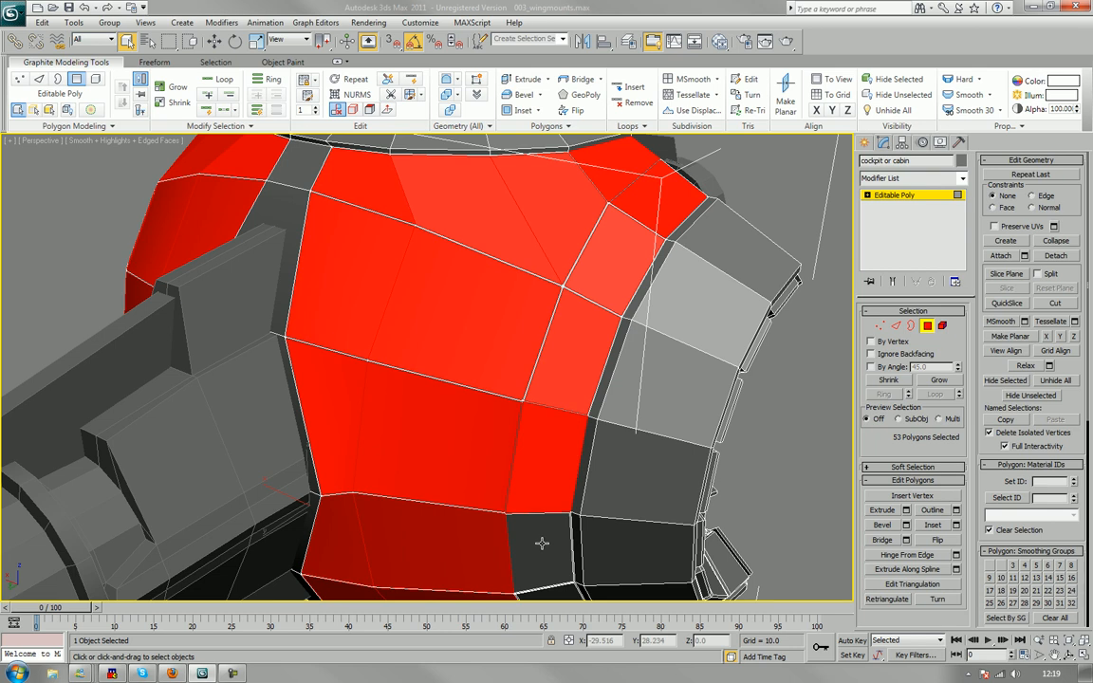
left_click(542, 544, "ctrl")
middle_click_drag(542, 544, 545, 489, "alt")
left_click(562, 507, "ctrl")
middle_click_drag(570, 552, 552, 421)
left_click(573, 444, "ctrl")
left_click(639, 500, "ctrl")
Try a freehand bevel on all selected hull panels, and undo it.
mouse_move(604, 346)
middle_mouse_down()
mouse_move(595, 429)
mouse_move(583, 422)
middle_mouse_up()
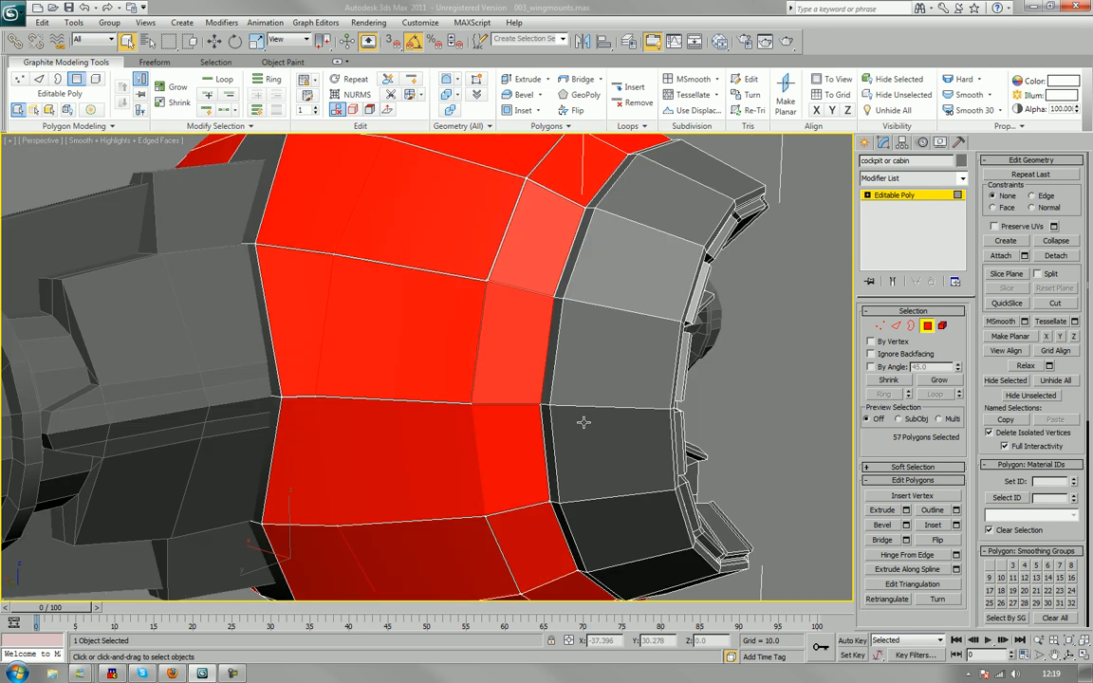
middle_click_drag(561, 358, 558, 559)
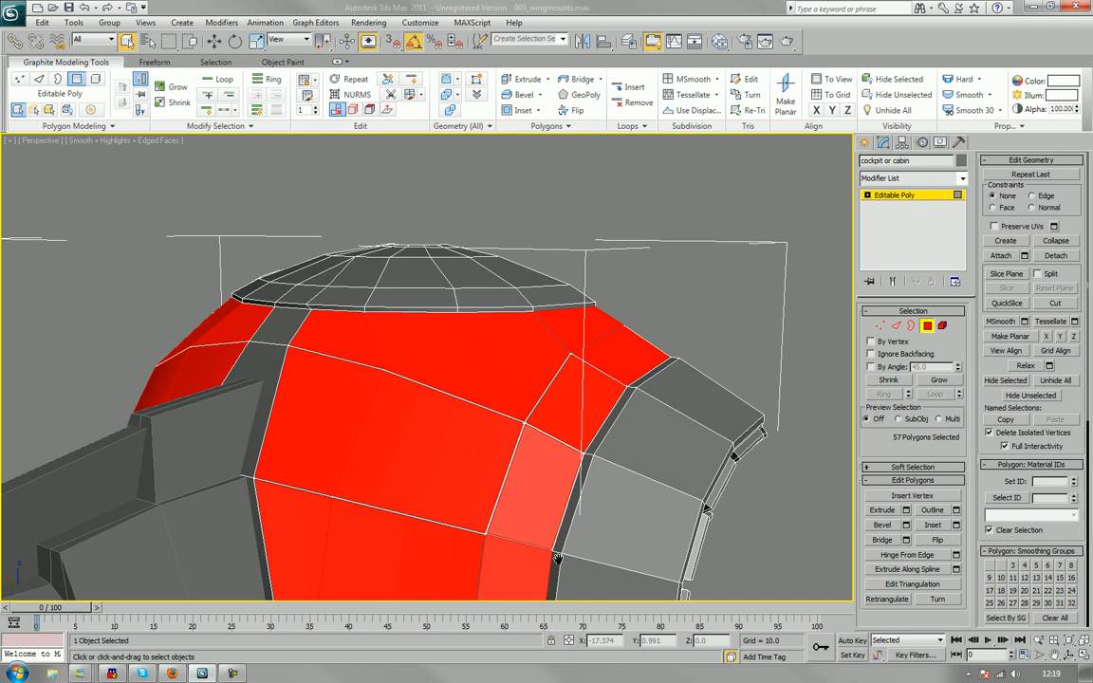
middle_click_drag(508, 456, 505, 428, "alt")
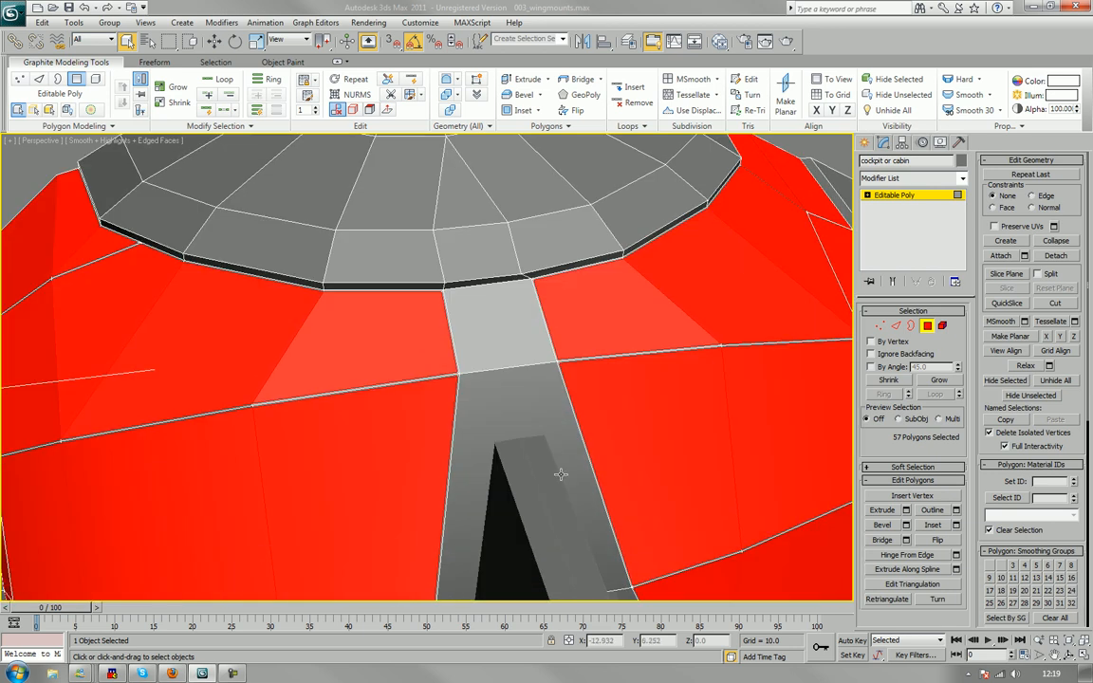
middle_click_drag(351, 487, 432, 469, "alt")
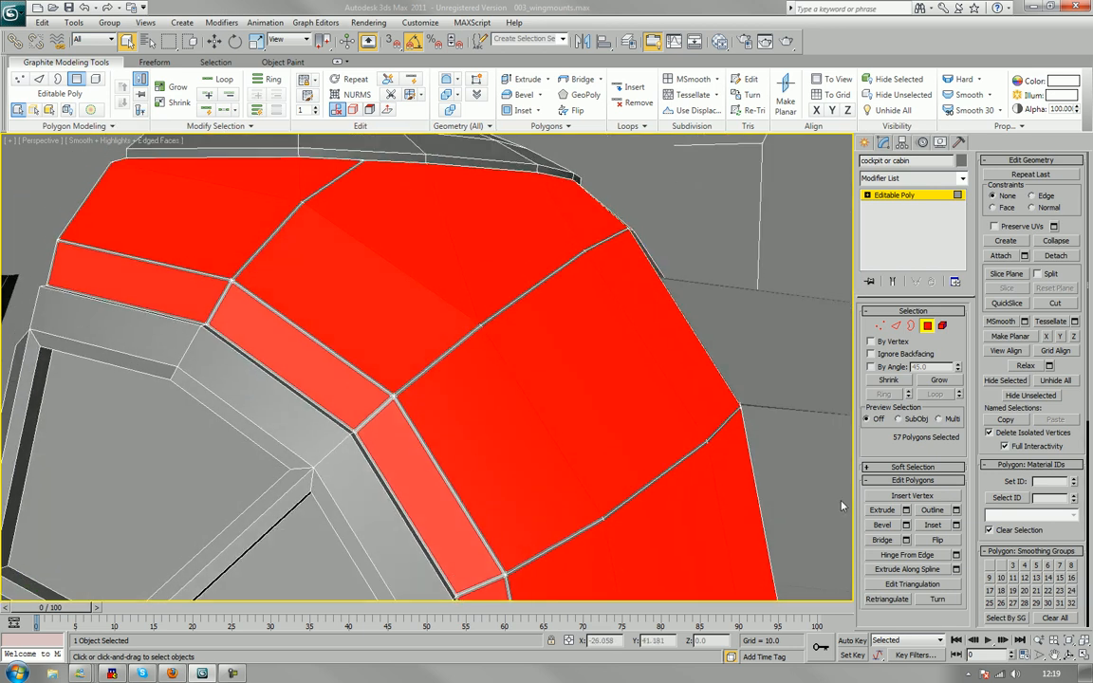
left_click(883, 525)
left_click(471, 485)
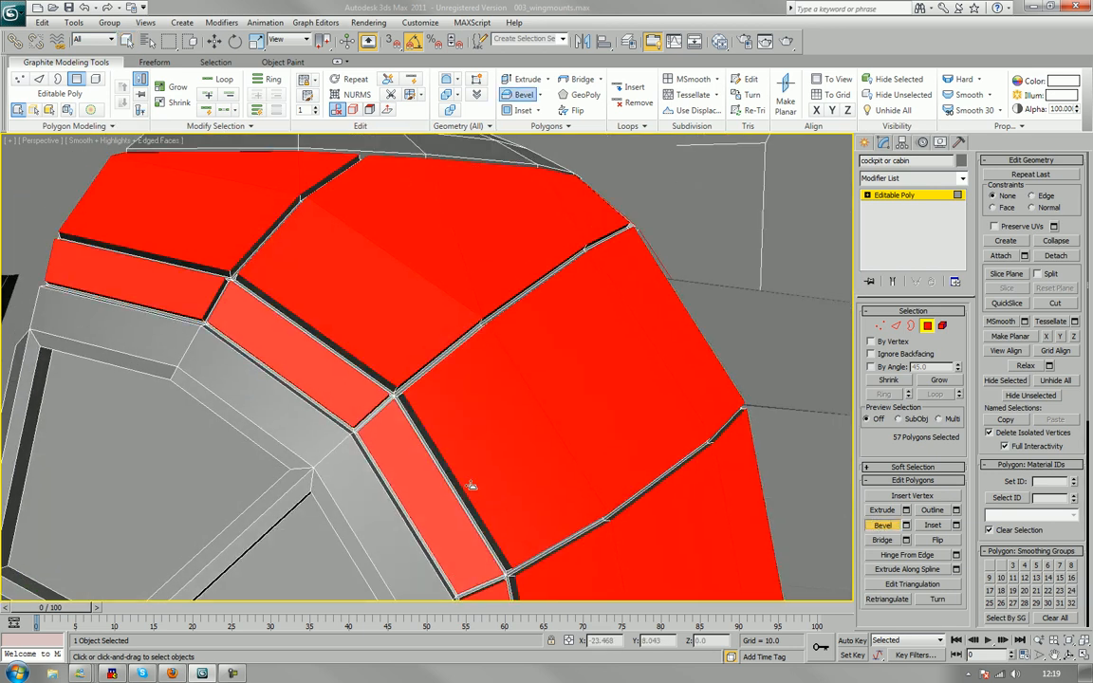
left_click_drag(471, 487, 472, 488)
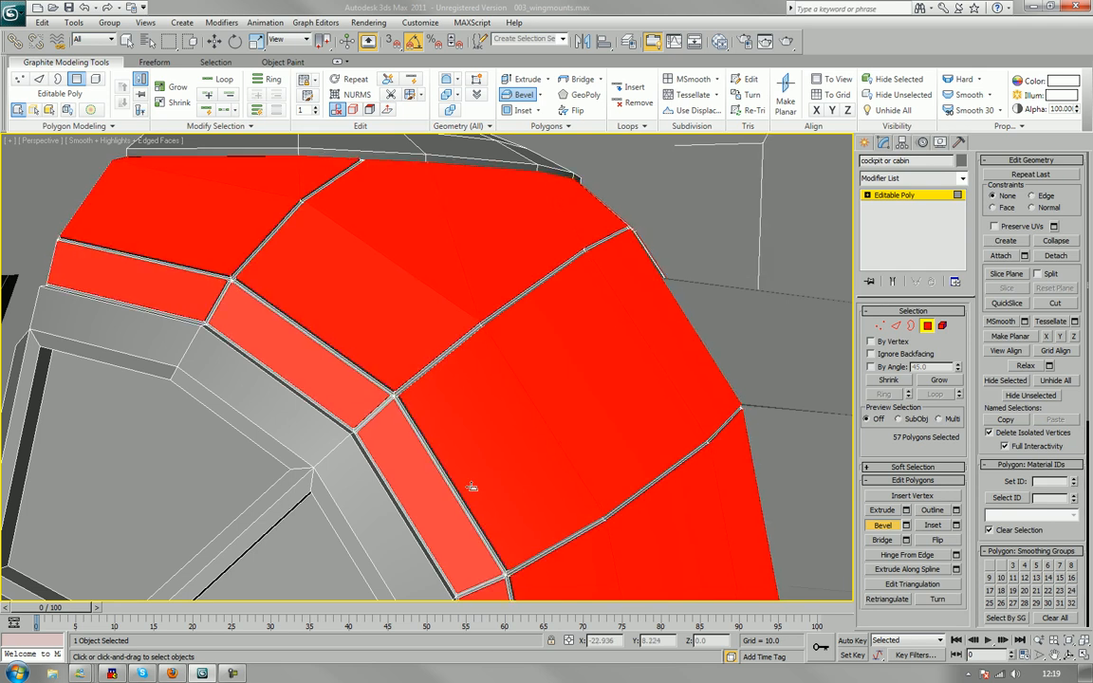
left_click_drag(471, 488, 473, 488)
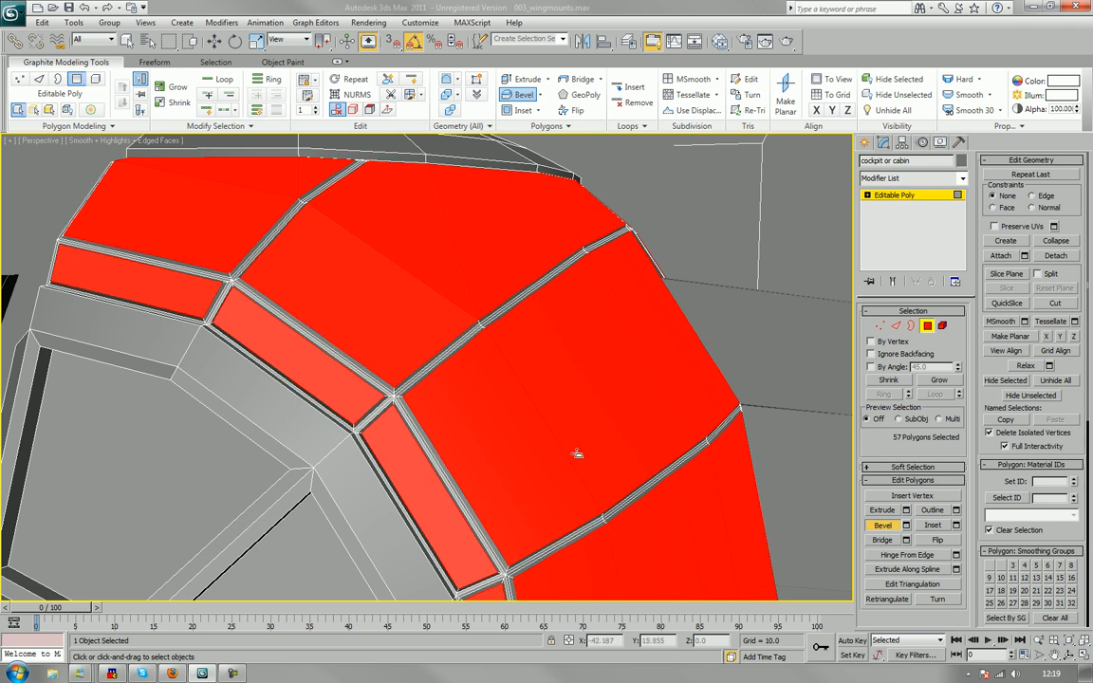
key("ctrl+z")
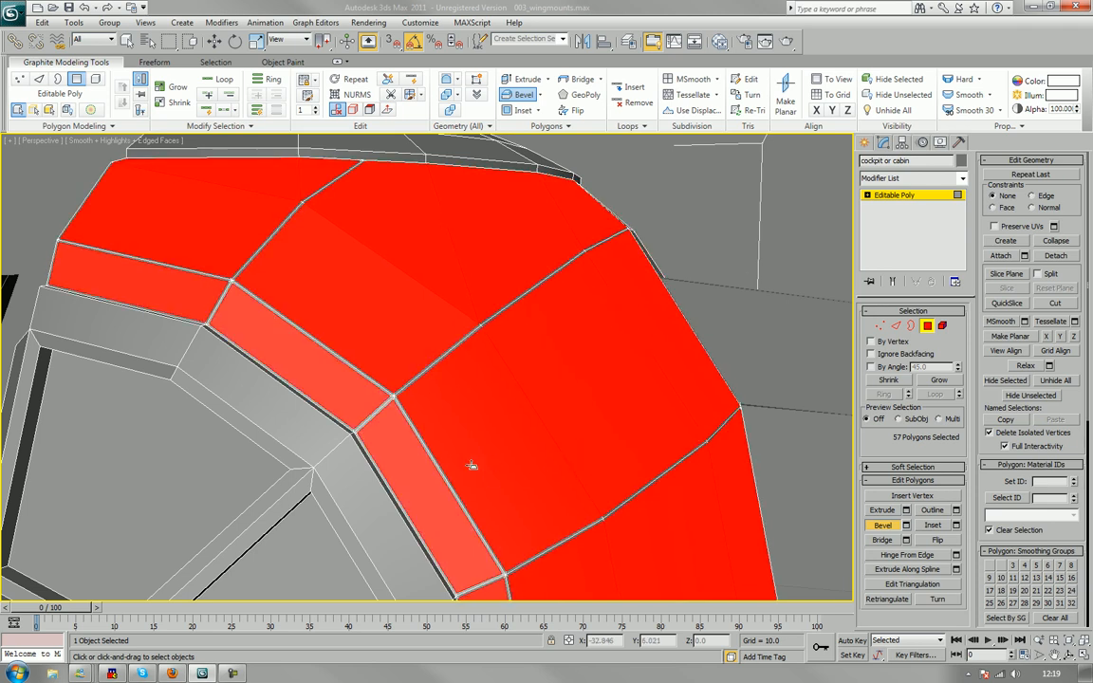
Bevel all selected hull panels with a height of 0.02 and an outline of -0.017.
left_click(905, 525)
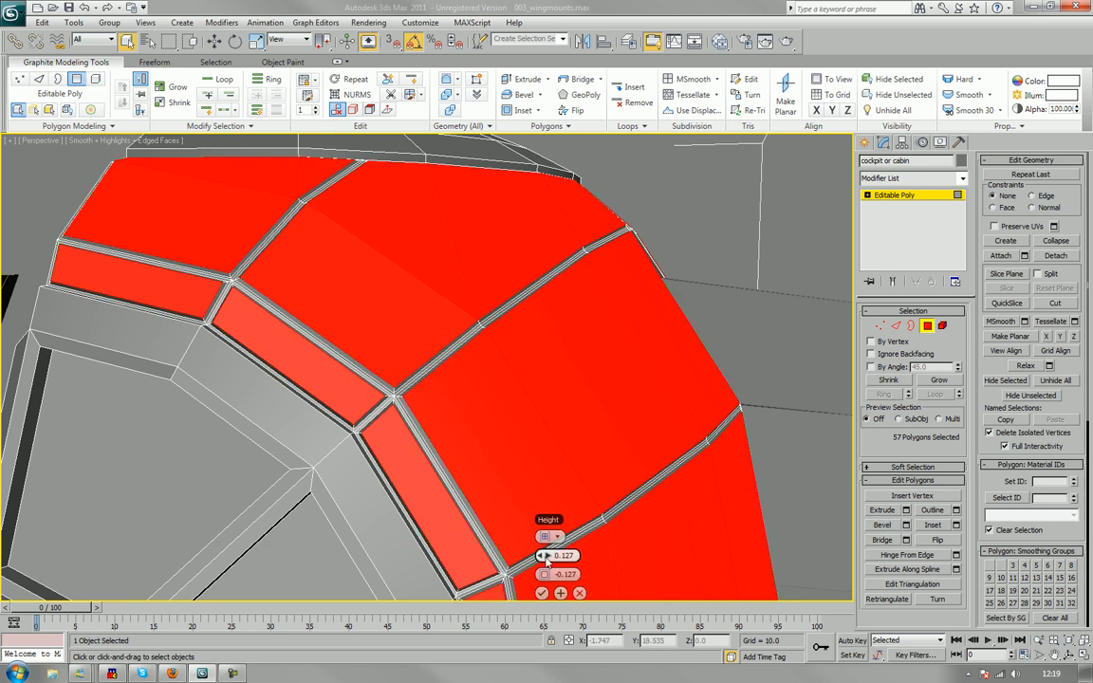
right_click(543, 555)
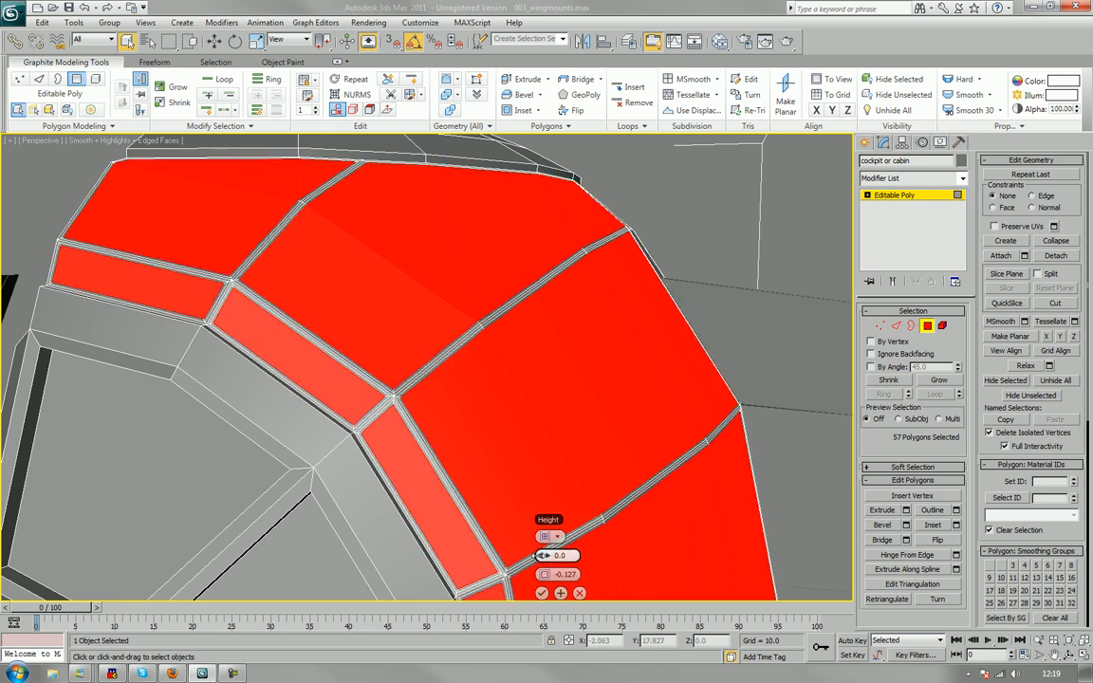
left_click_drag(543, 555, 551, 580)
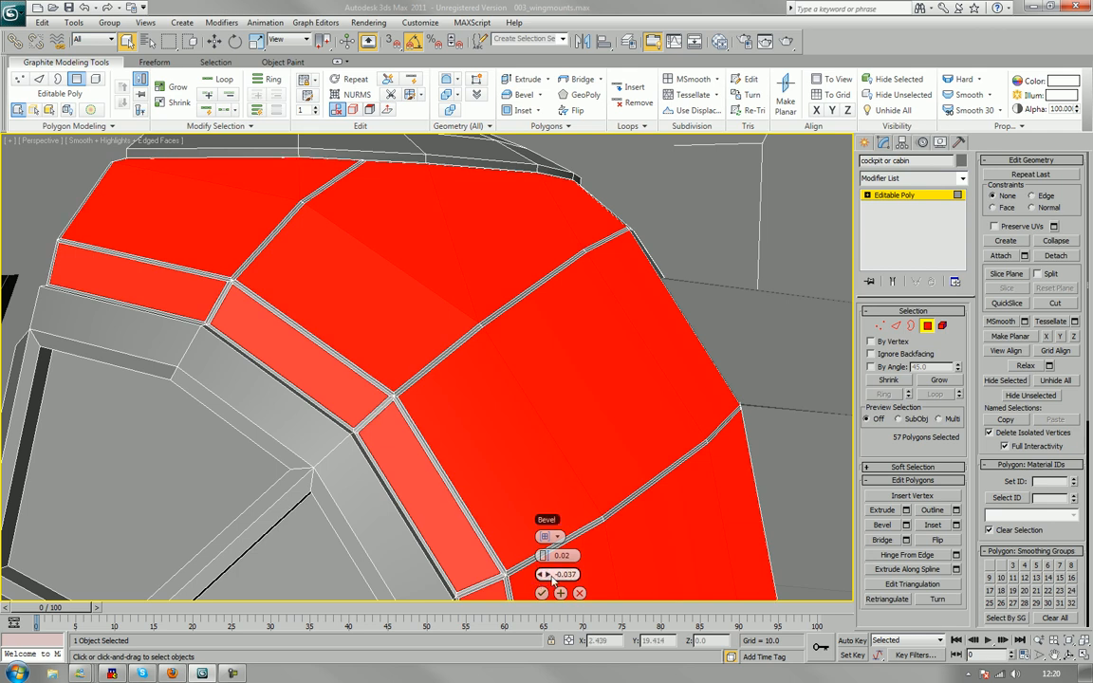
left_click_drag(552, 580, 552, 580)
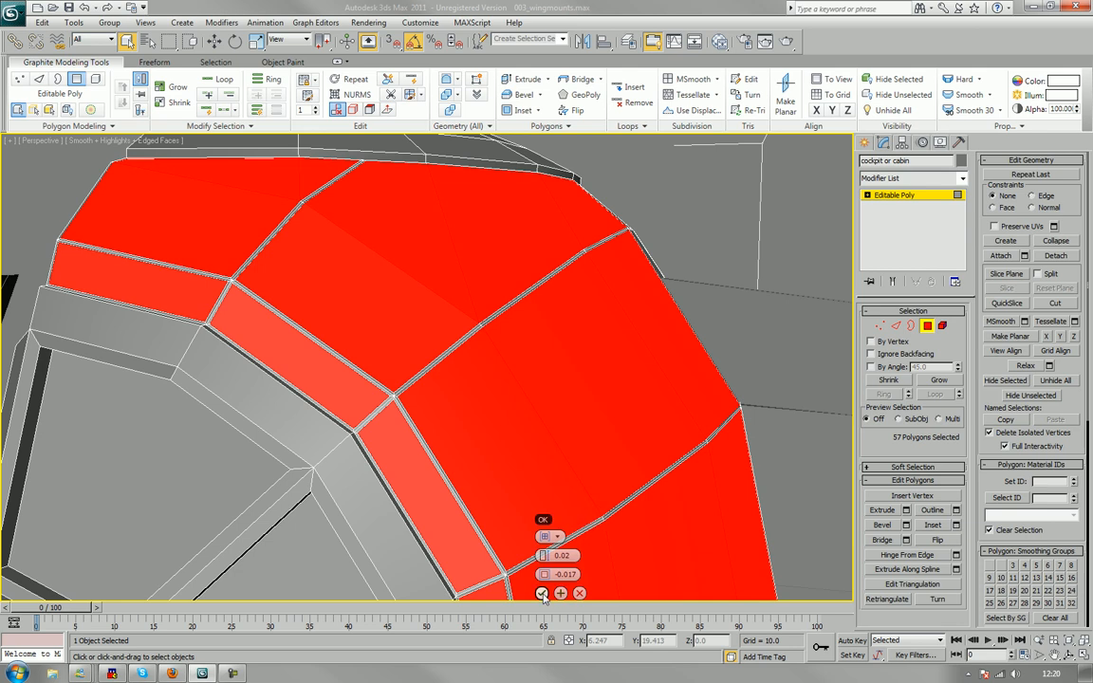
left_click(542, 593)
Extrude the selected hull panels by a height of 0.053.
left_click(906, 511)
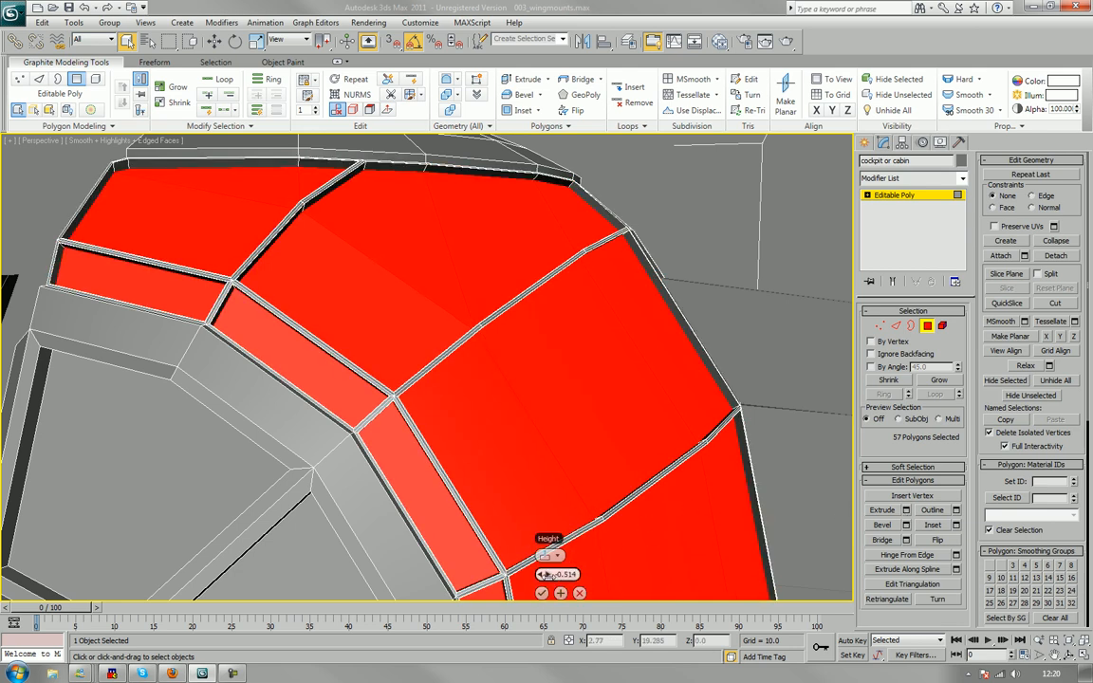
left_click_drag(545, 574, 548, 575)
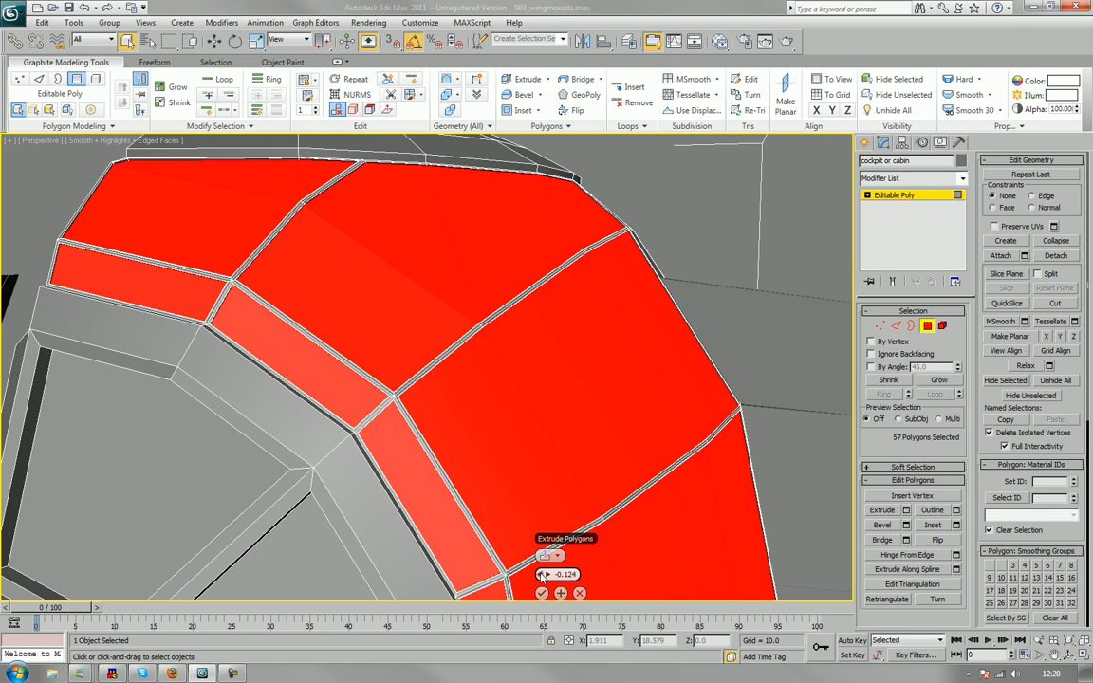
scroll(410, 452, "up", 3)
scroll(469, 460, "up", 5)
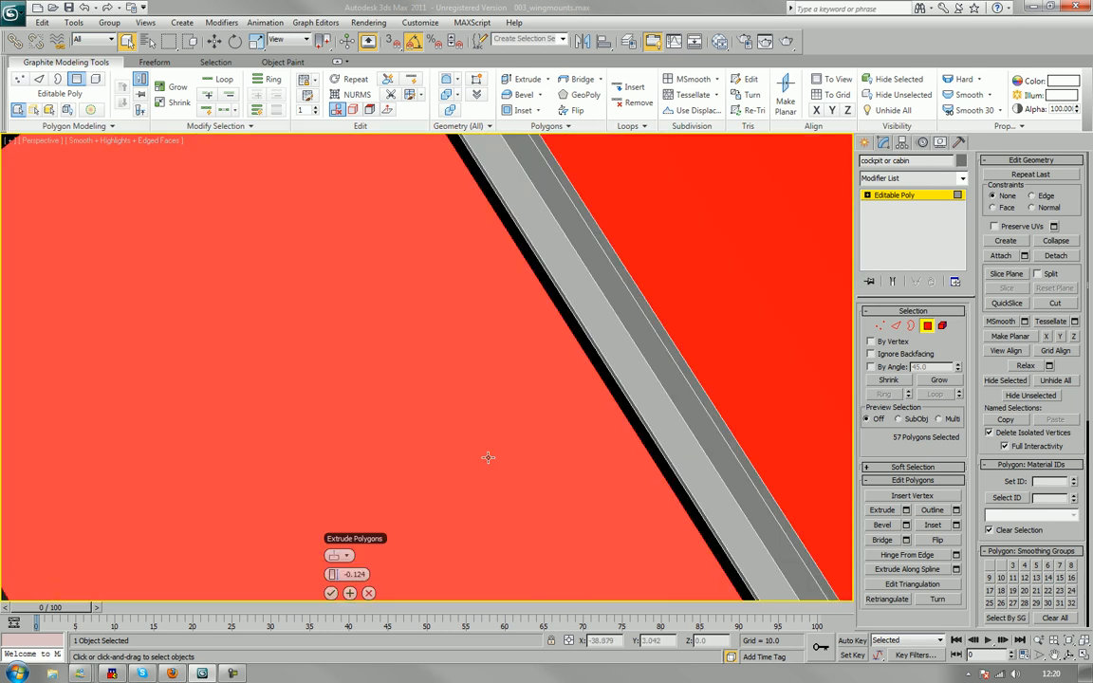
scroll(487, 457, "down", 6)
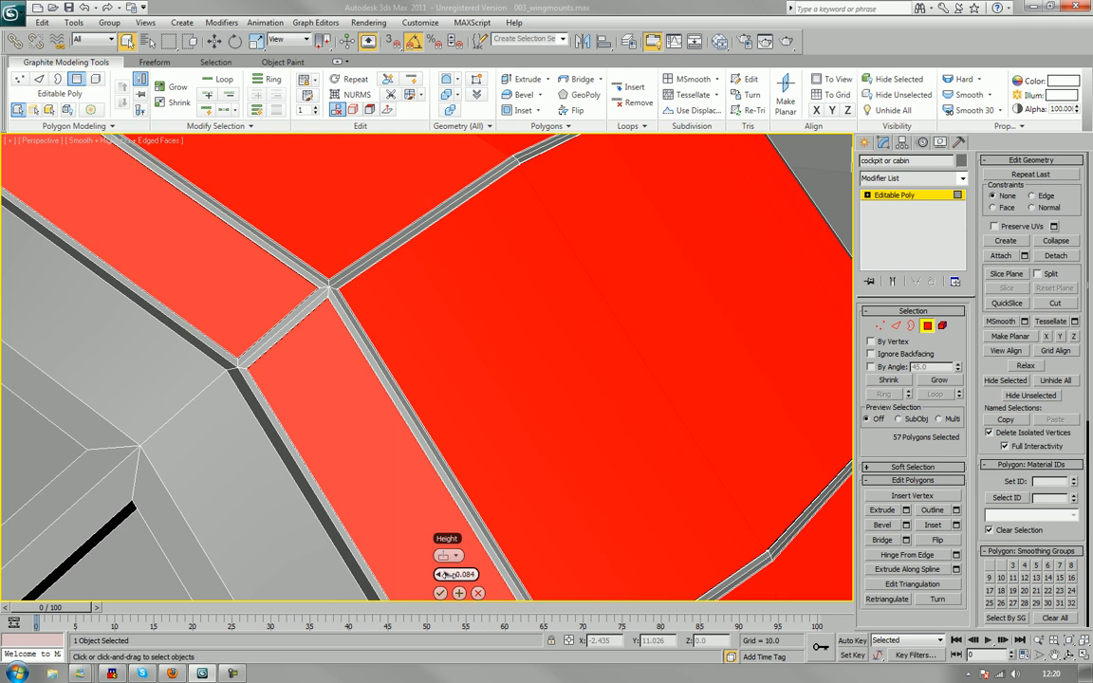
mouse_move(446, 575)
left_mouse_down()
mouse_move(447, 586)
mouse_move(447, 572)
left_mouse_up()
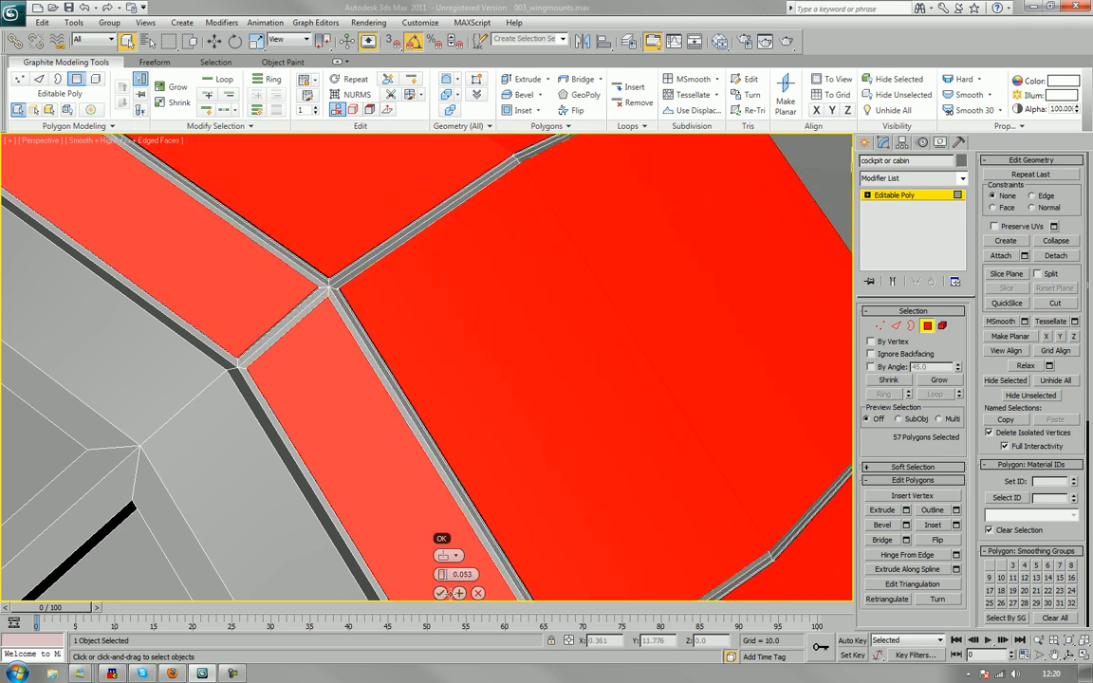
left_click(460, 593)
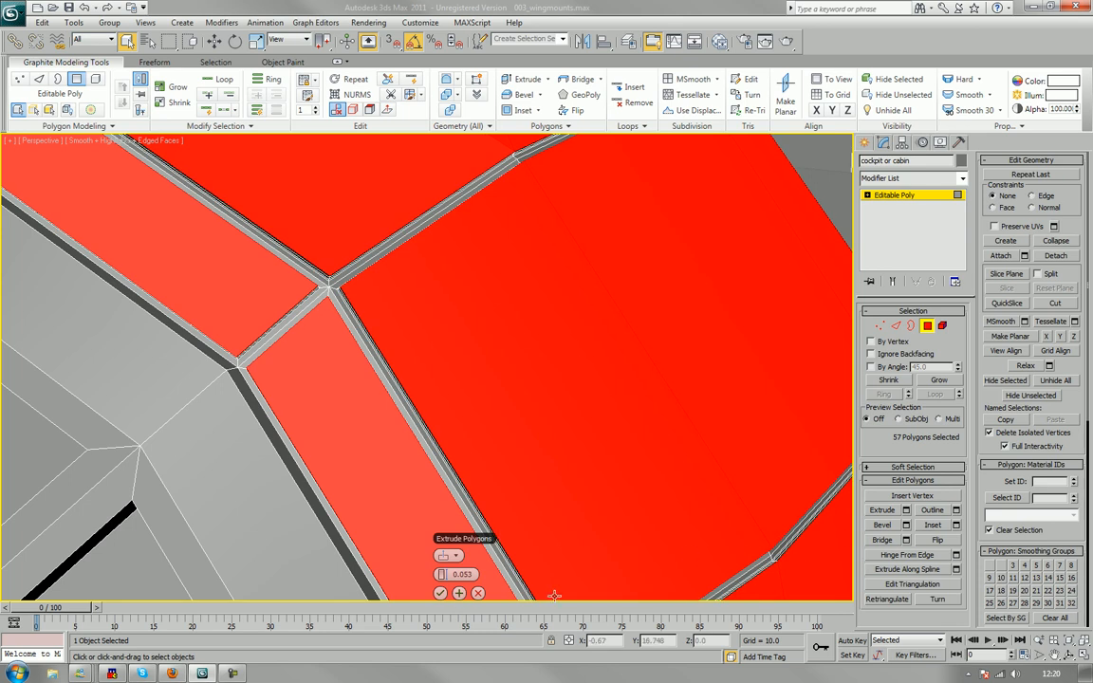
left_click(480, 594)
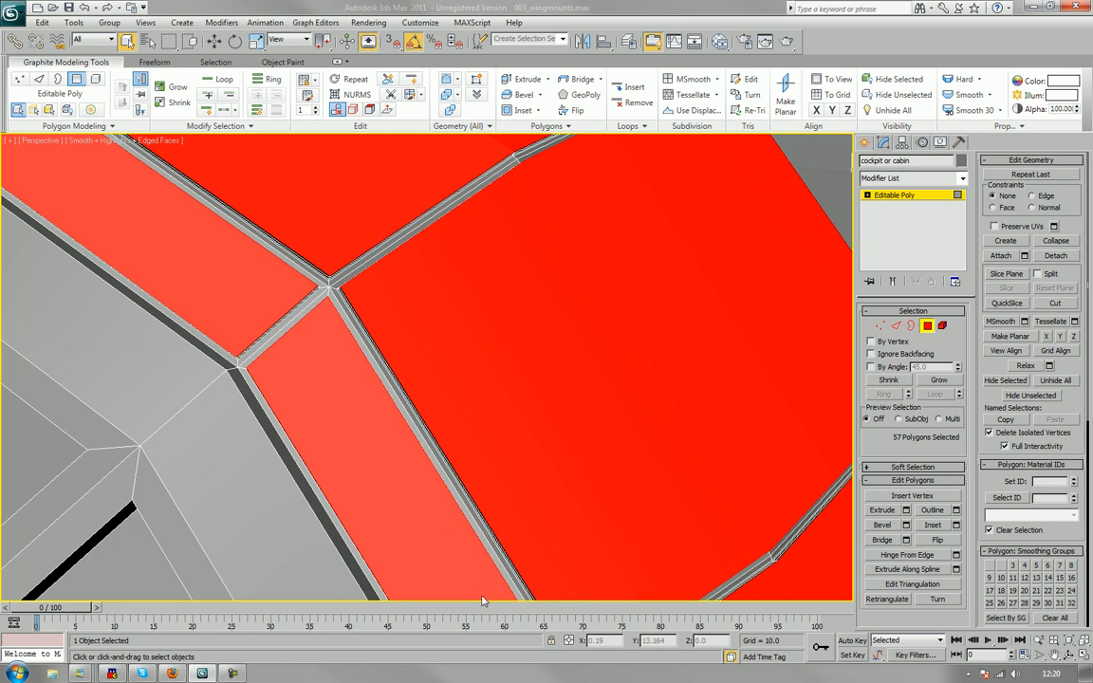
Bevel the extruded hull panels once more with the existing bevel settings, and clear the polygon selection.
left_click(906, 525)
left_click(439, 594)
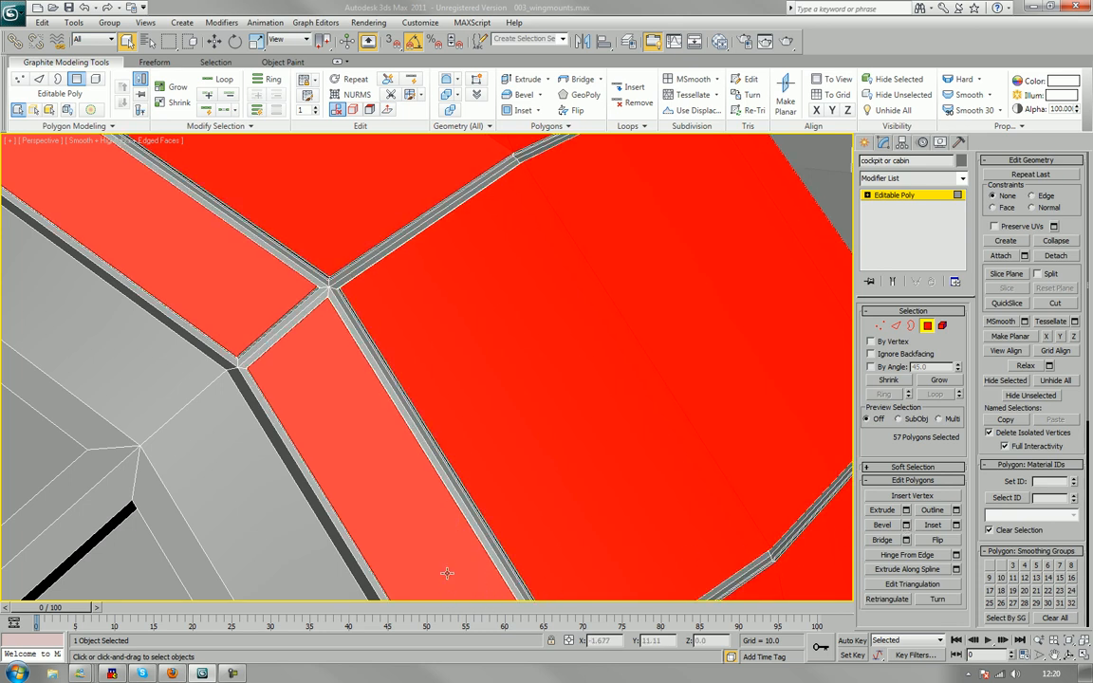
scroll(447, 573, "down", 10)
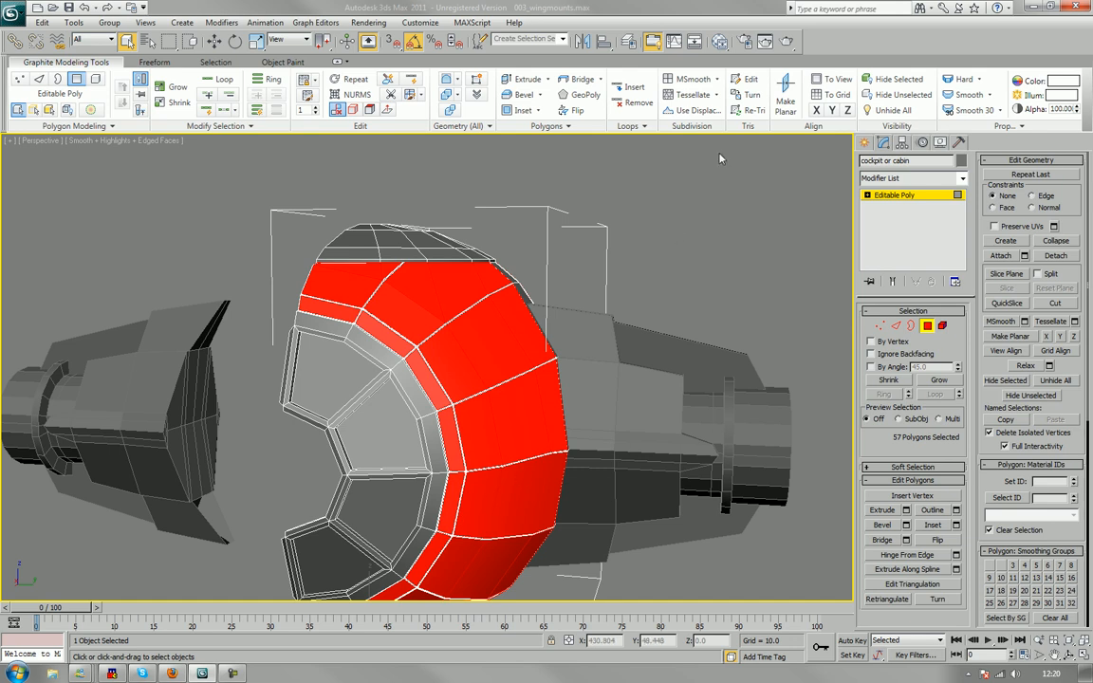
left_click(712, 232)
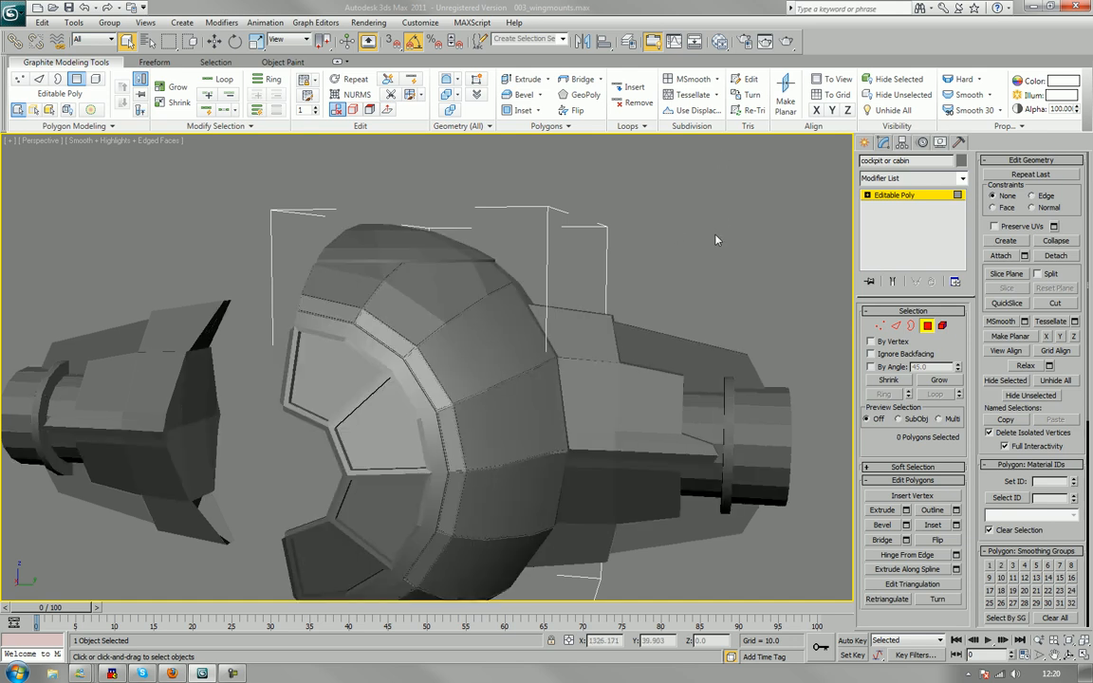
Examine the panel gaps along the hull and the dome rim without edge display, and leave polygon editing on the cockpit.
mouse_move(716, 240)
middle_mouse_down("alt")
mouse_move(676, 254)
mouse_move(659, 222)
mouse_move(588, 244)
mouse_move(645, 227)
mouse_move(722, 237)
mouse_move(713, 253)
middle_mouse_up("alt")
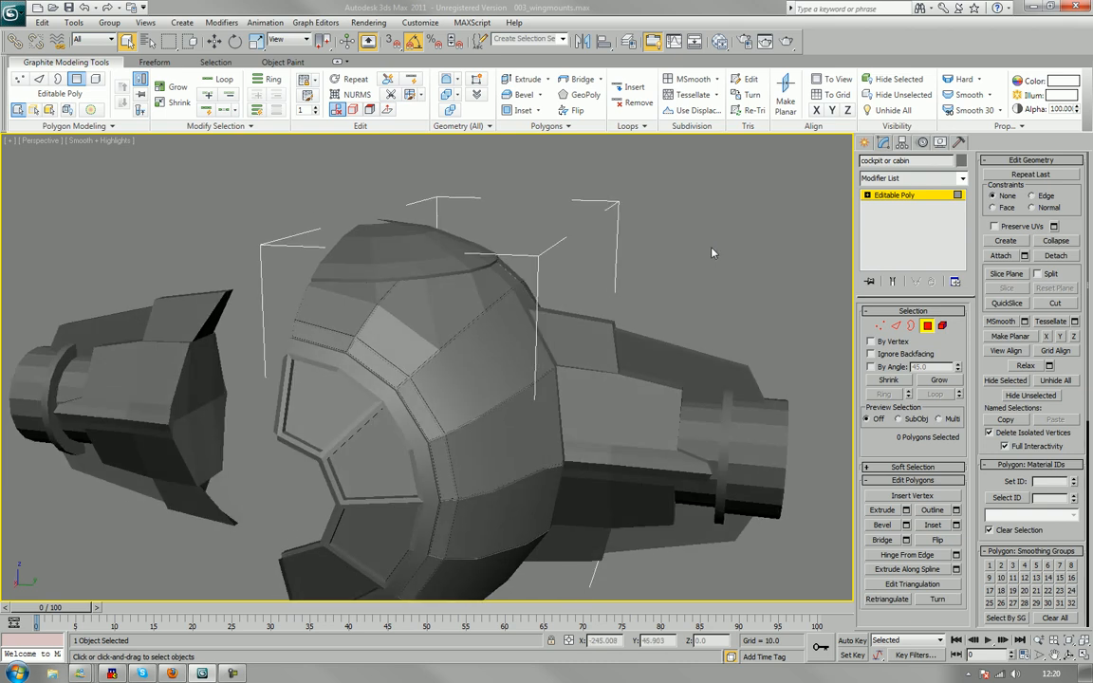
scroll(712, 252, "up", 2)
scroll(683, 280, "up", 2)
scroll(589, 315, "up", 3)
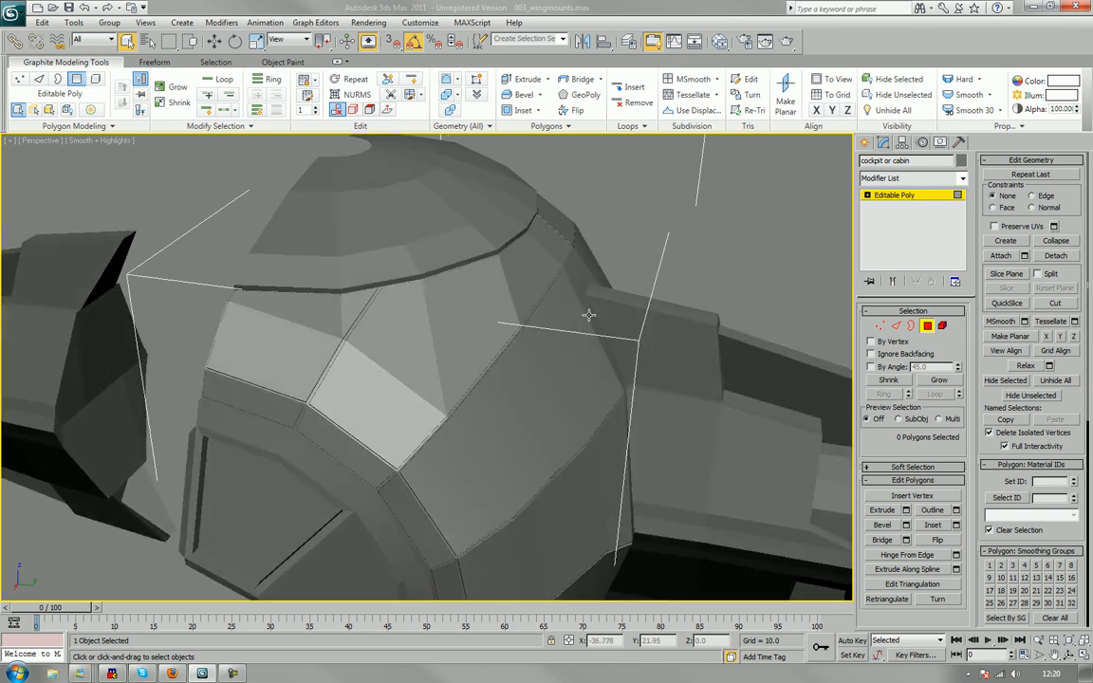
middle_click_drag(588, 315, 571, 304, "alt")
middle_click_drag(432, 308, 481, 427)
scroll(437, 354, "up", 3)
scroll(449, 383, "up", 3)
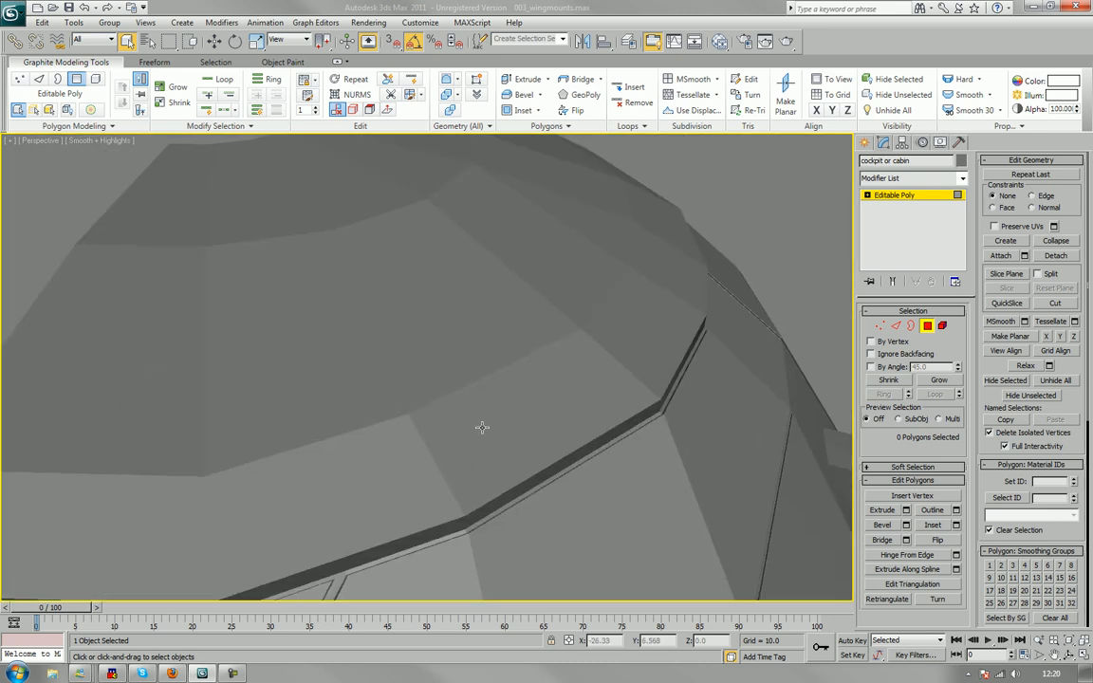
left_click(927, 325)
scroll(526, 291, "down", 10)
middle_click_drag(527, 291, 559, 307, "alt")
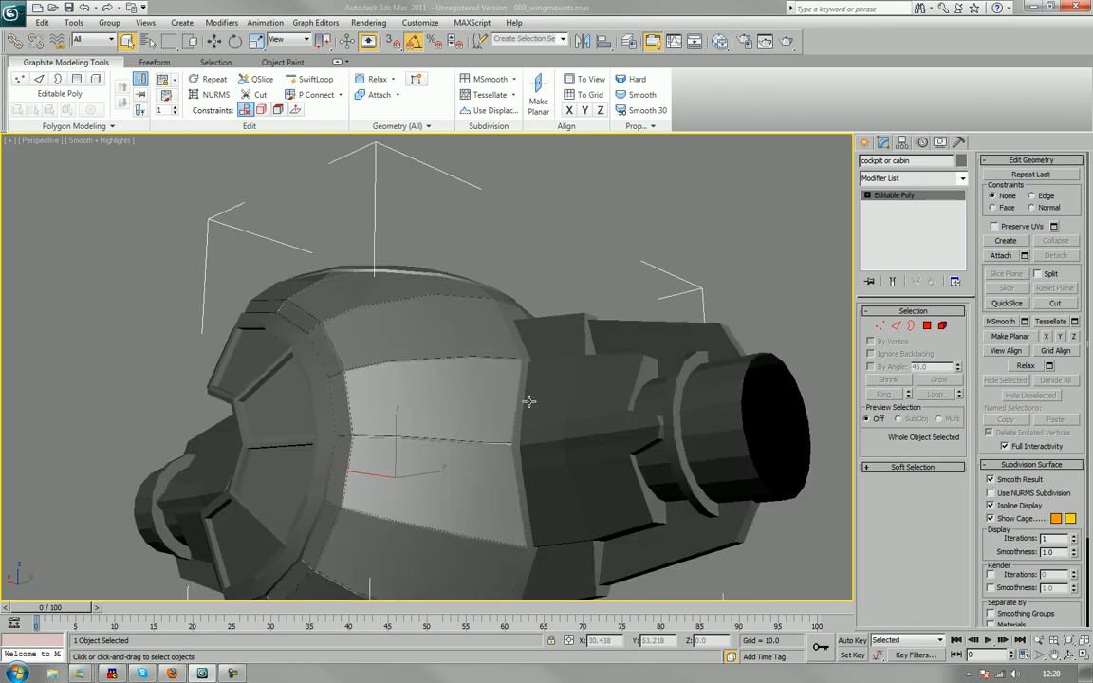
Show edged faces and select four corner polygons beside the cockpit on the wing mount, including its upper and lower sides.
middle_click_drag(486, 376, 528, 333, "alt")
left_click(622, 414)
key("F4")
scroll(580, 412, "up", 2)
key("4")
left_click(446, 417, "ctrl")
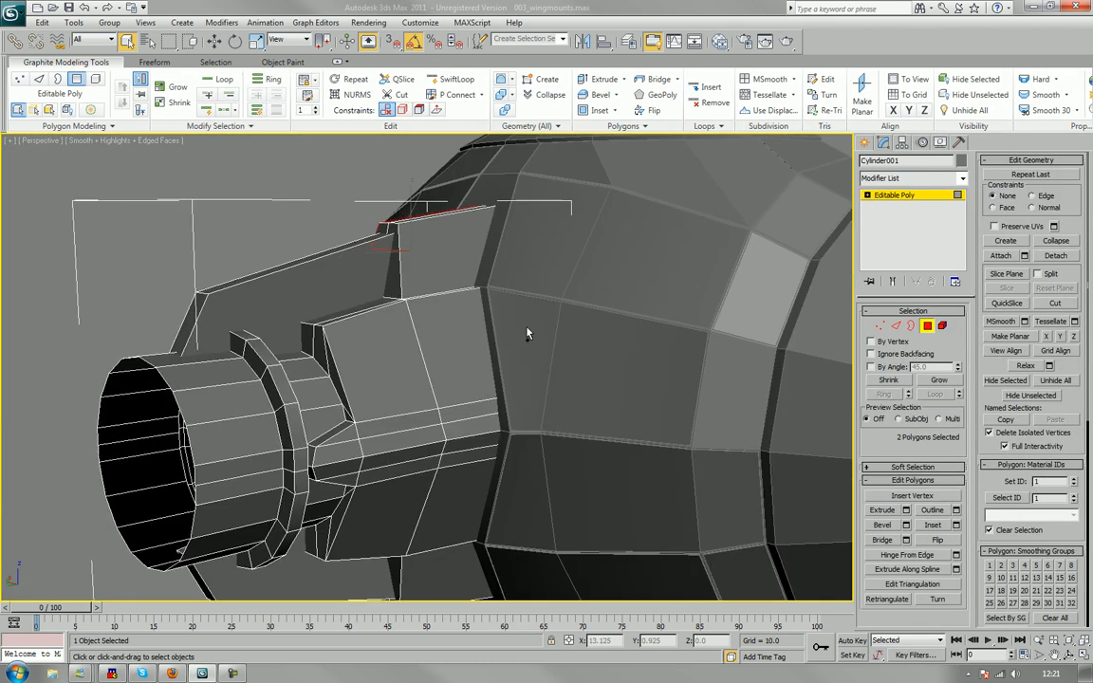
left_click(444, 236, "ctrl")
middle_click_drag(486, 507, 486, 406, "alt")
left_click(445, 488, "ctrl")
middle_click_drag(446, 488, 550, 446, "alt")
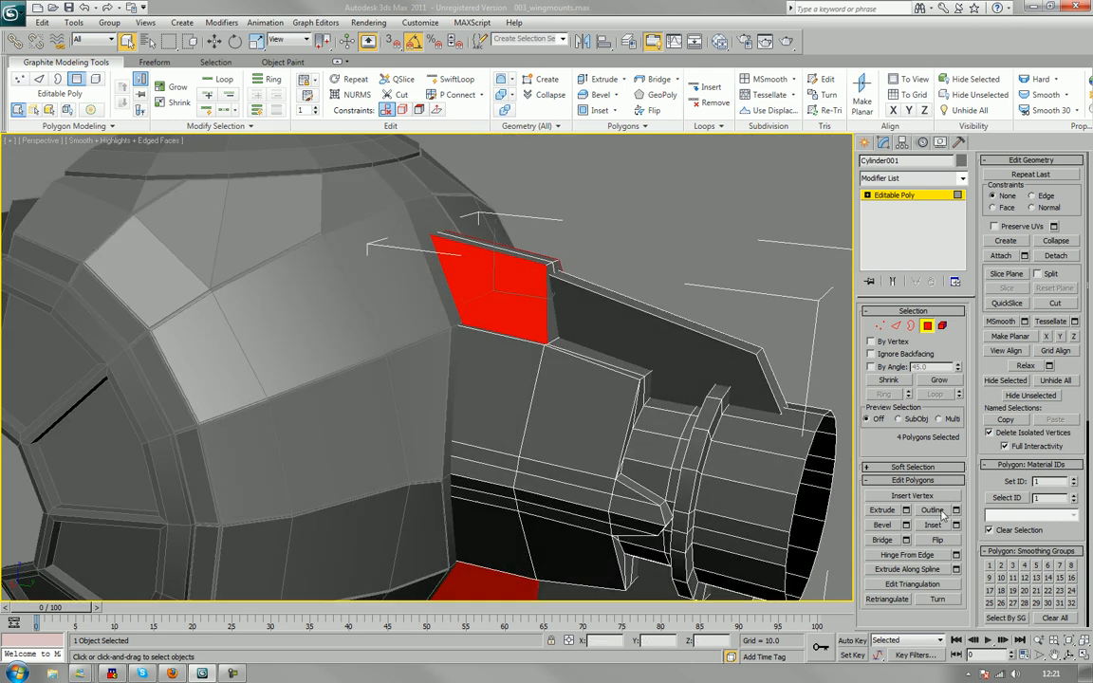
Bevel the four selected wing mount polygons freehand into recessed panels with a narrow border, and clear the selection.
left_click(888, 540)
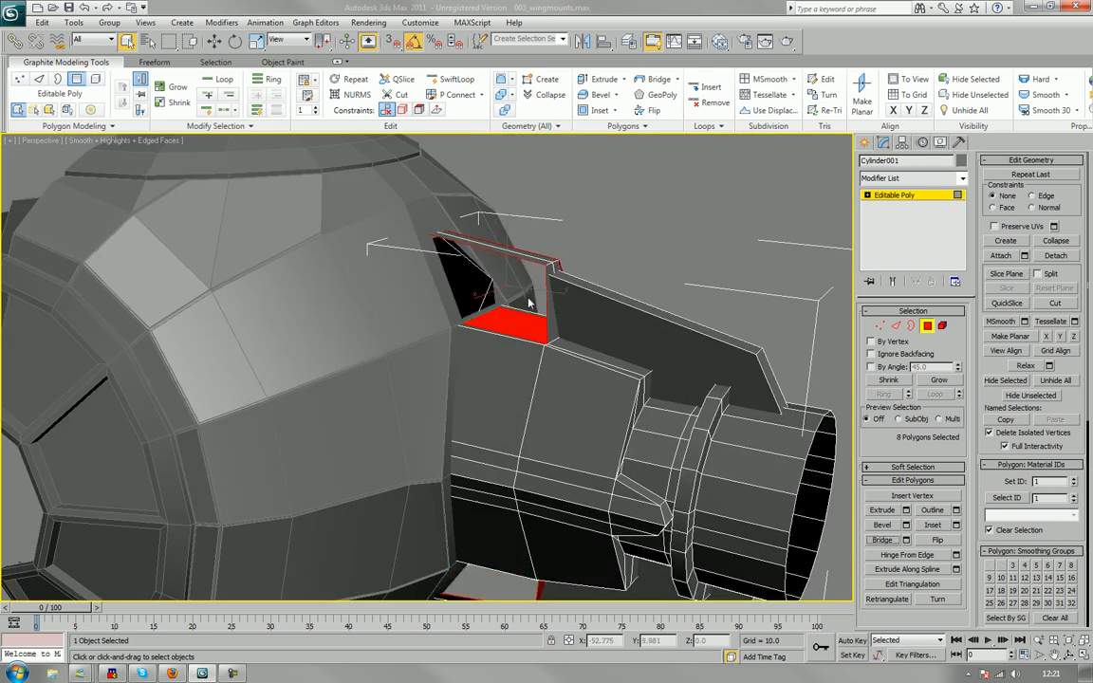
key("ctrl+z")
left_click(890, 525)
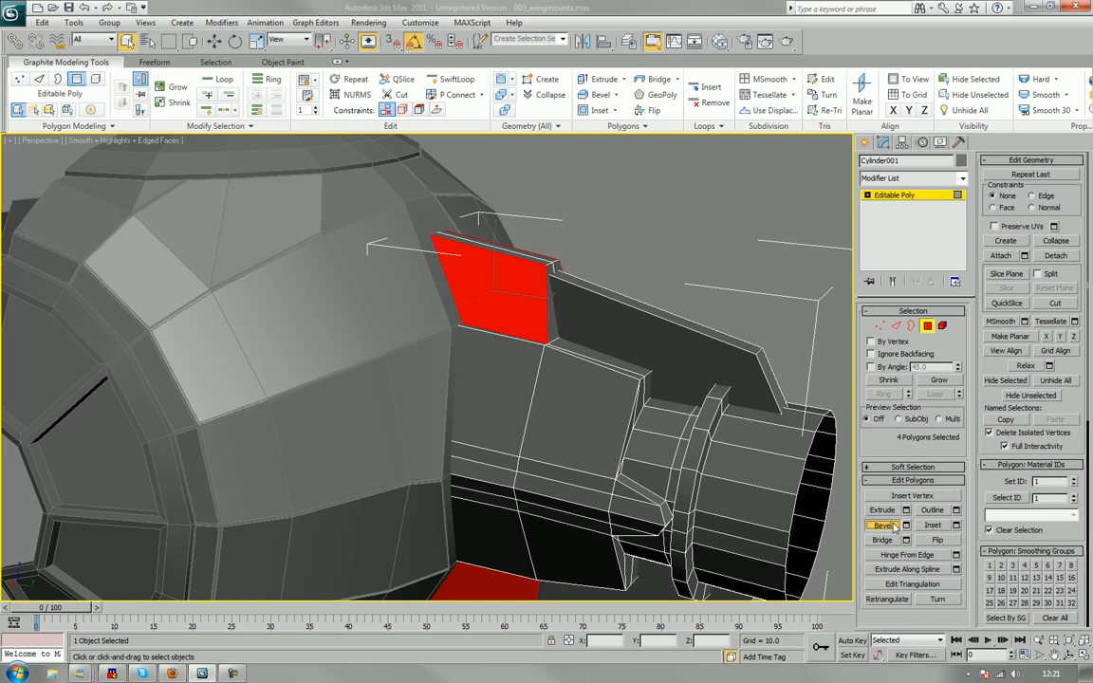
left_click_drag(505, 307, 501, 296)
left_click(626, 247)
Examine the beveled wing mount panels from several angles, leave polygon editing and deselect the wing mount.
scroll(691, 237, "down", 6)
middle_click_drag(691, 237, 657, 265, "alt")
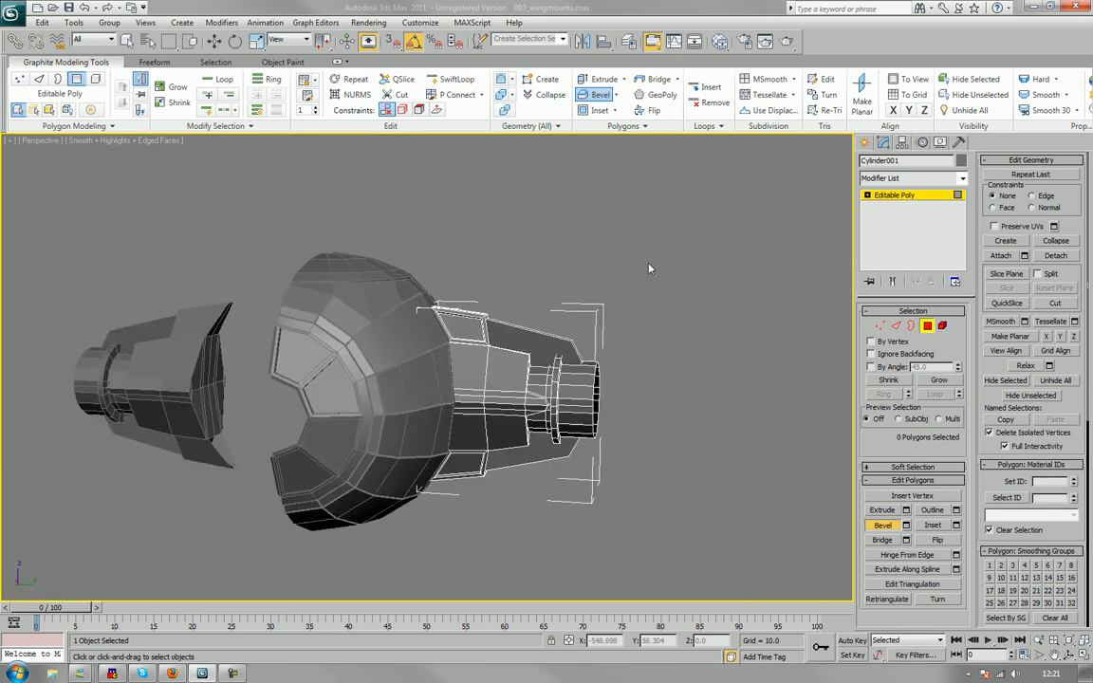
middle_click_drag(563, 346, 540, 256)
scroll(551, 267, "up", 3)
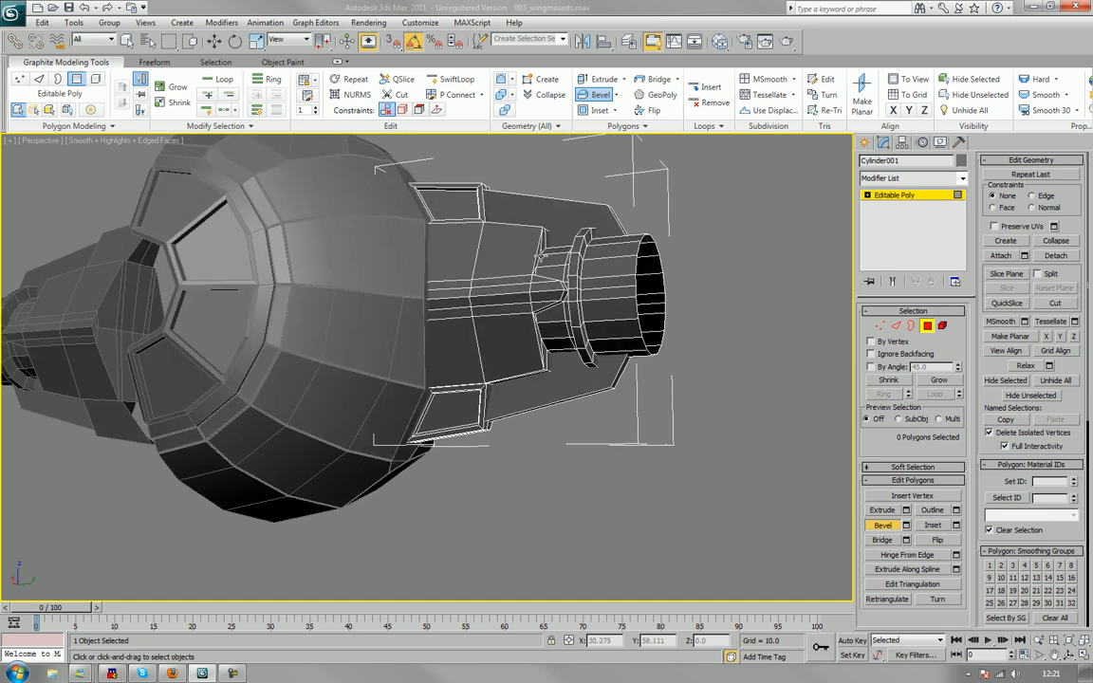
middle_click_drag(539, 256, 477, 242, "alt")
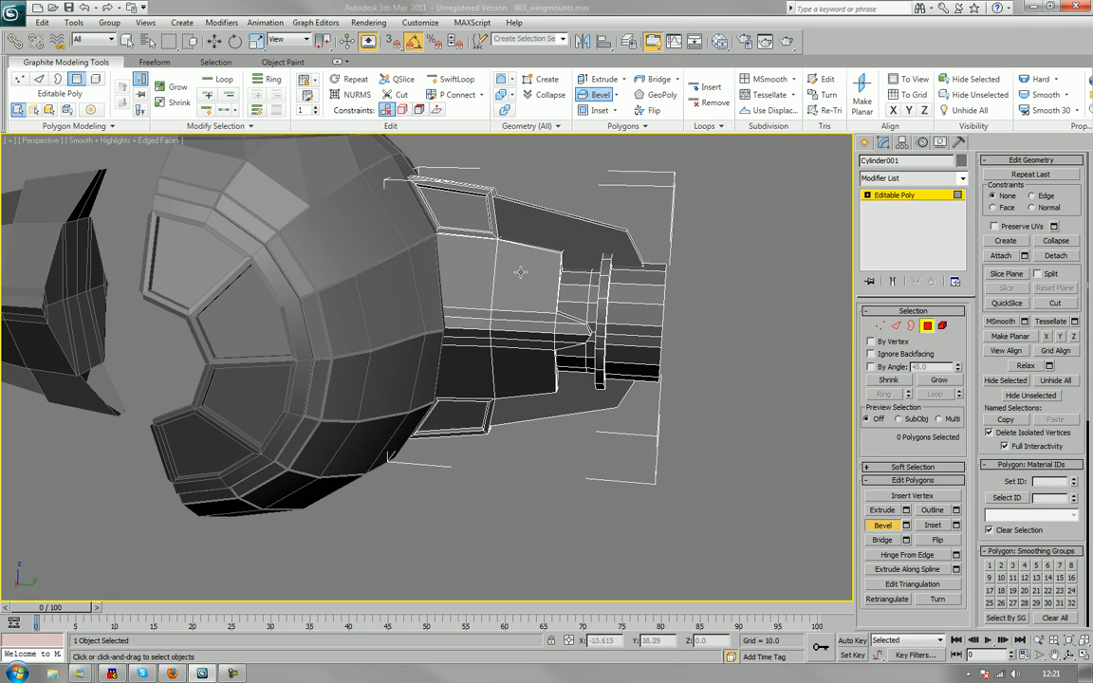
left_click(929, 328)
left_click(764, 308)
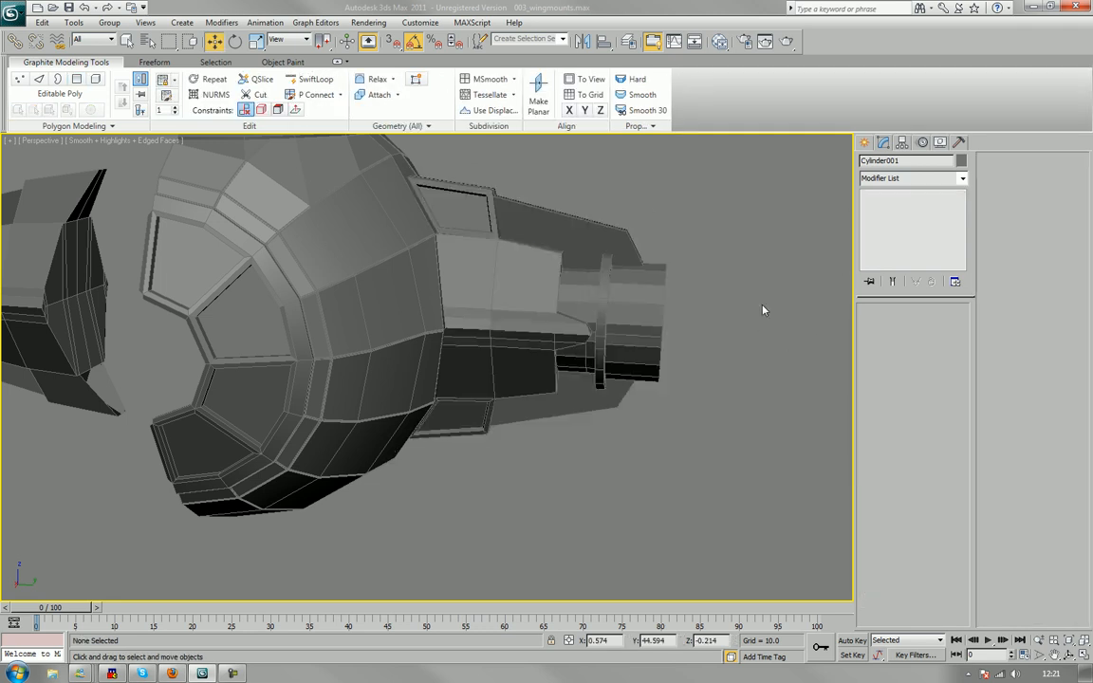
scroll(742, 361, "down", 5)
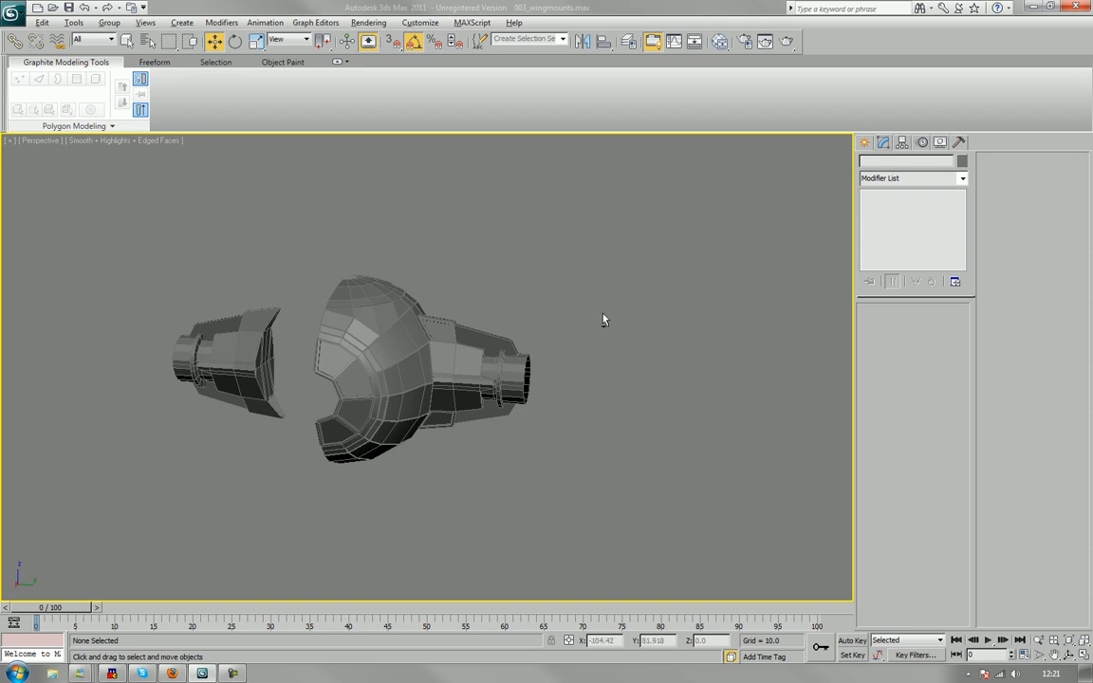
middle_click_drag(604, 318, 579, 322, "alt")
Complete the cockpit half into a full ball with a Symmetry modifier mirrored on the Y axis with Flip enabled.
left_click(356, 347)
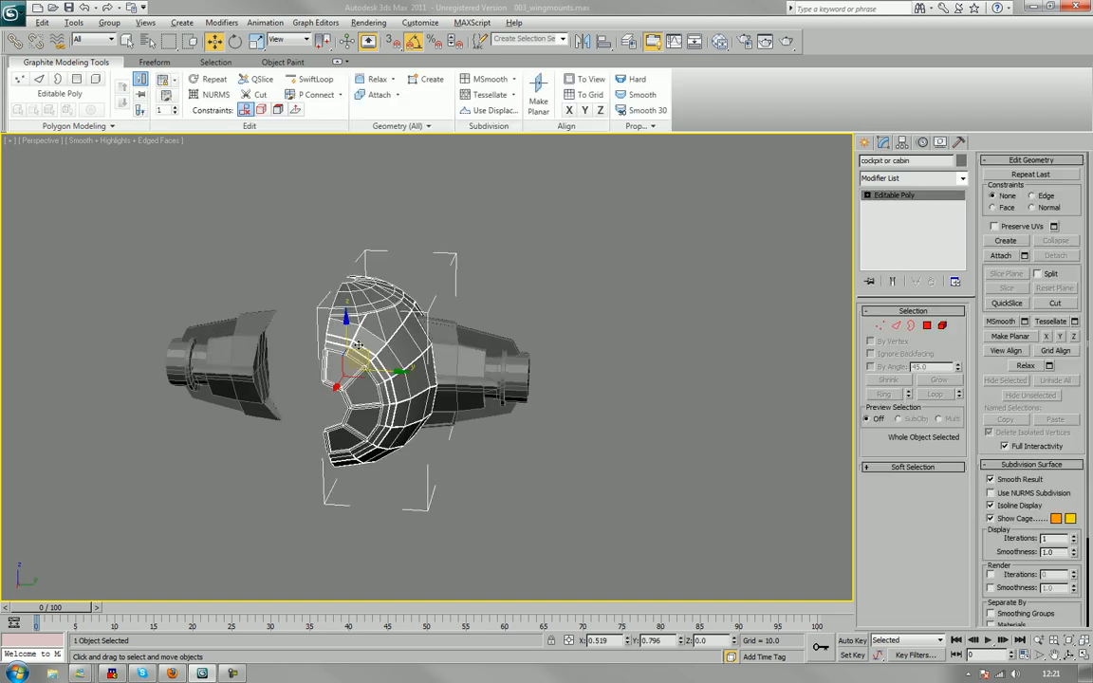
middle_click_drag(356, 347, 484, 365, "alt")
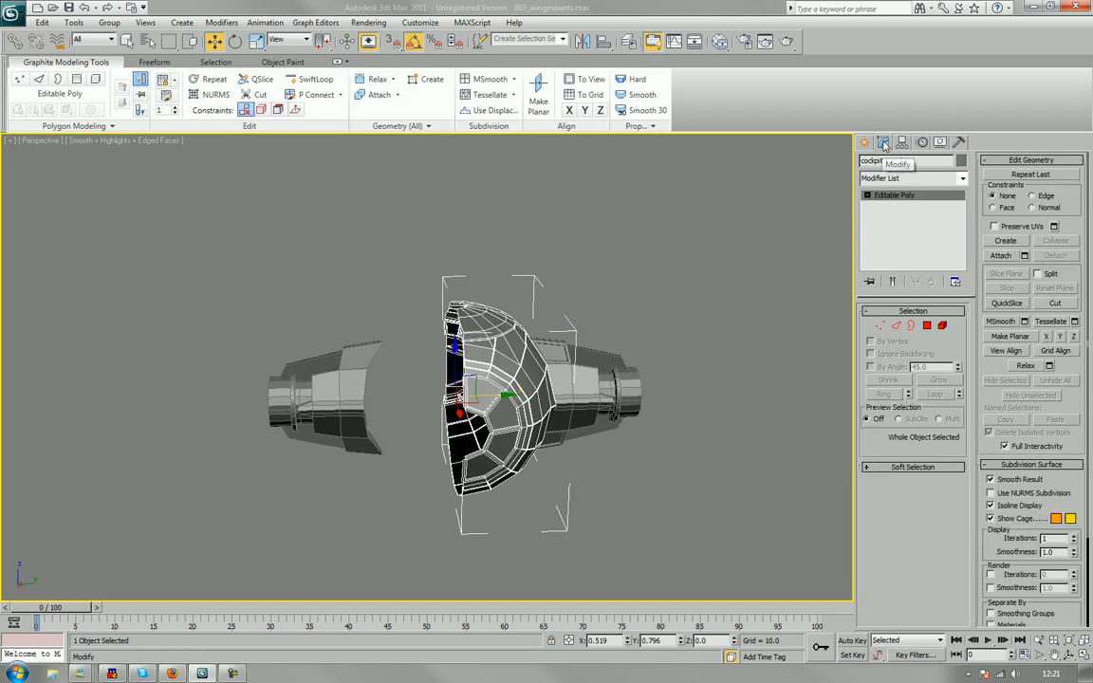
left_click(914, 181)
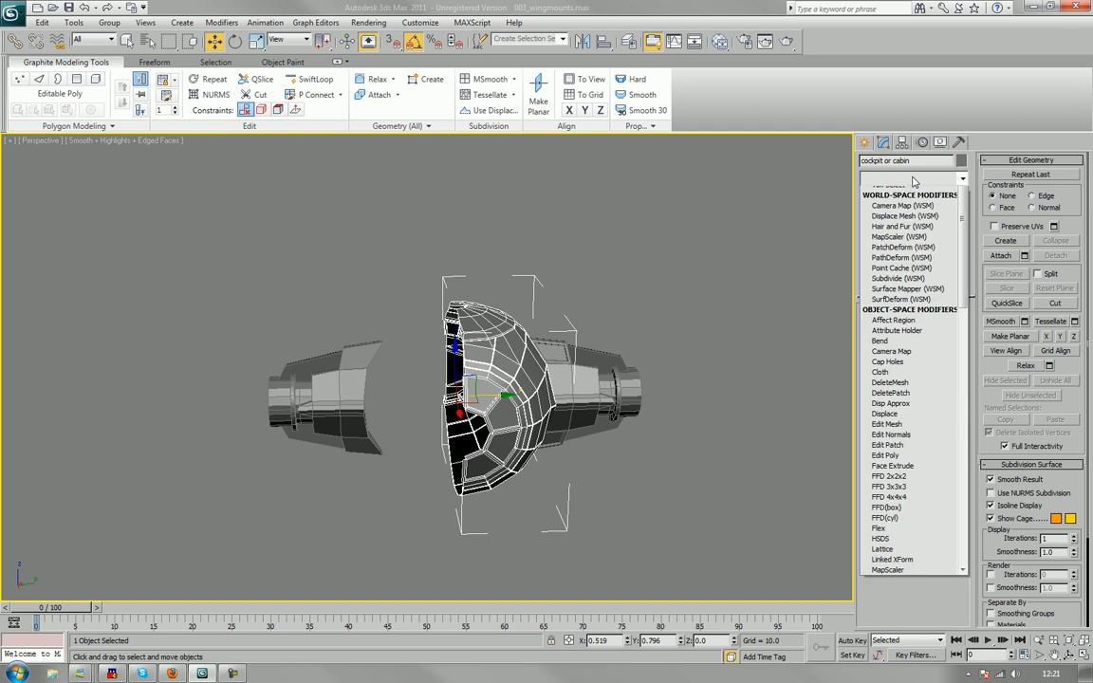
key("s")
key("s")
key("s")
key("s")
key("s")
key("s")
key("s")
key("s")
key("s")
key("s")
key("s")
key("s")
key("s")
key("s")
key("s")
key("s")
key("s")
key("s")
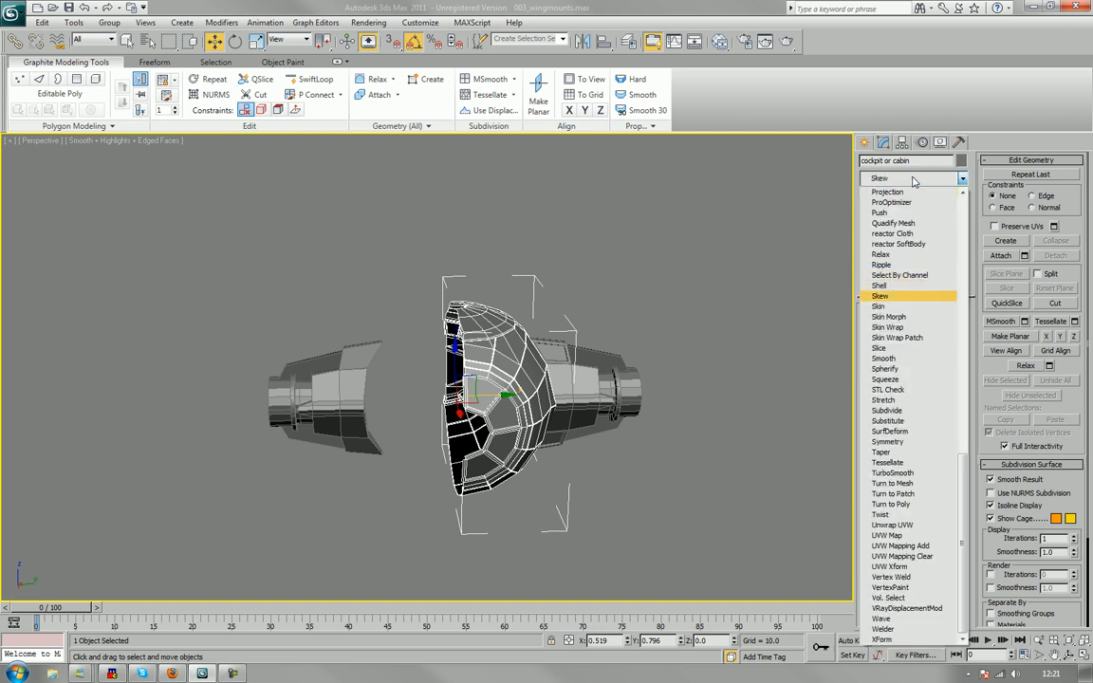
key("s")
key("s")
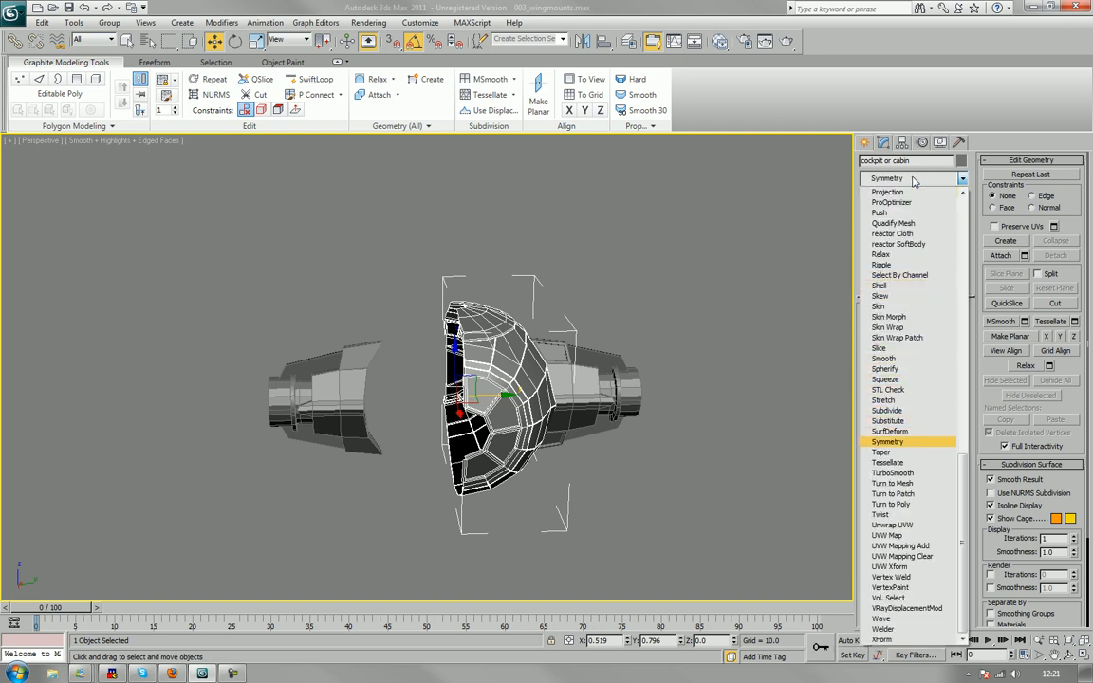
key("Return")
left_click(907, 336)
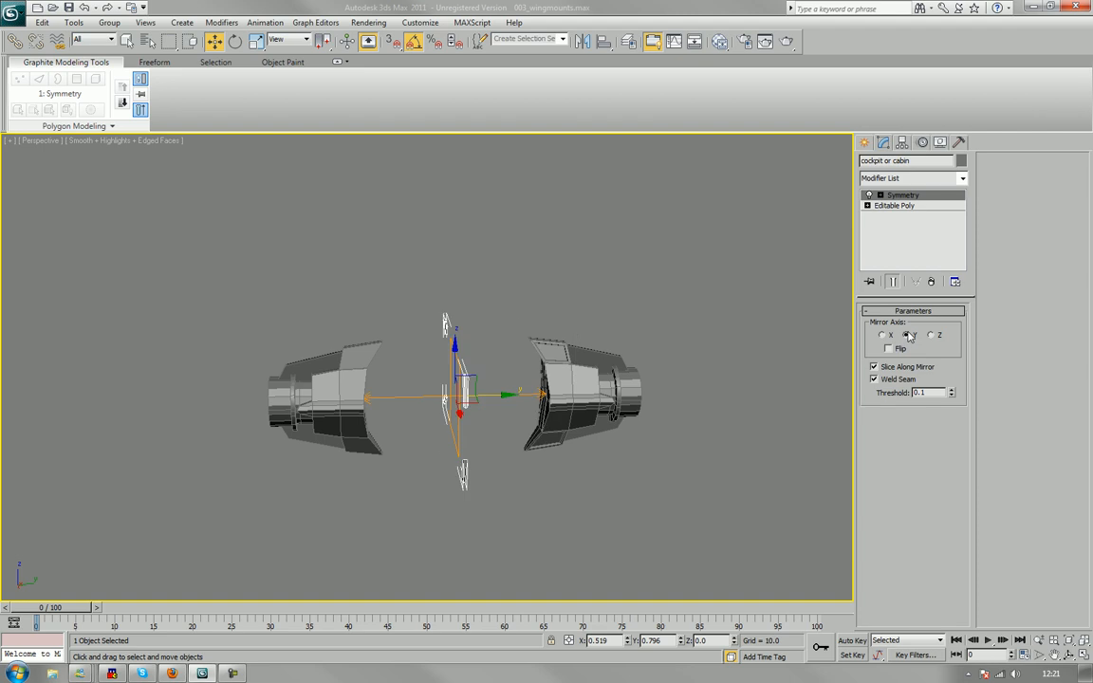
left_click(890, 349)
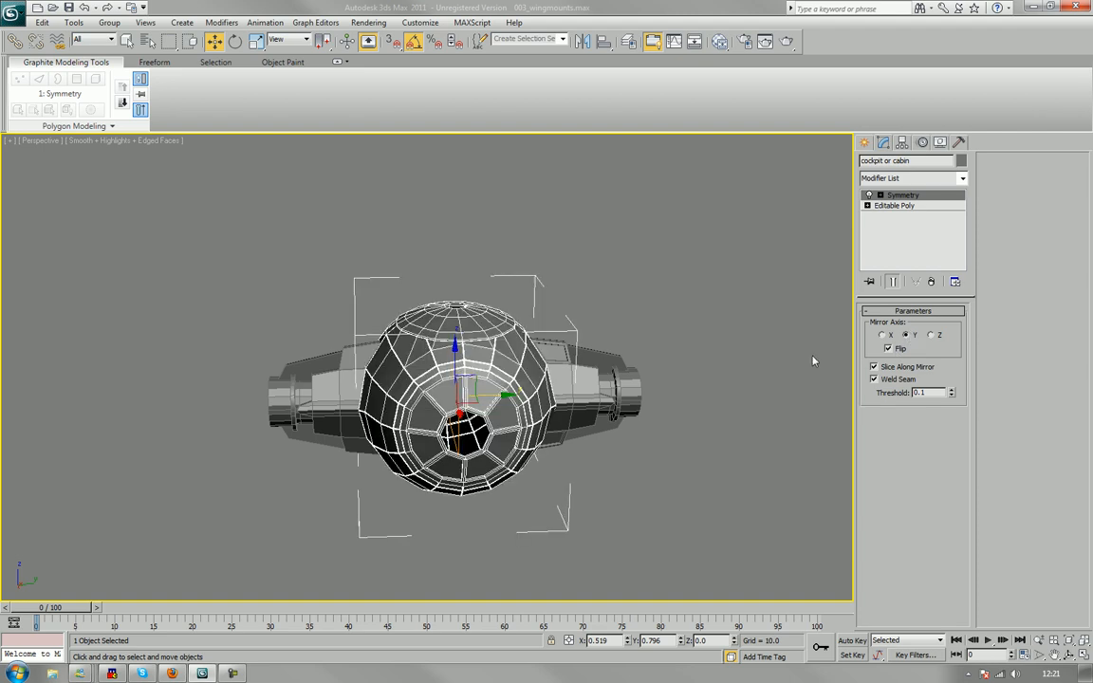
Convert the cockpit with its Symmetry modifier to an editable poly and deselect it.
right_click(478, 380)
mouse_move(541, 506)
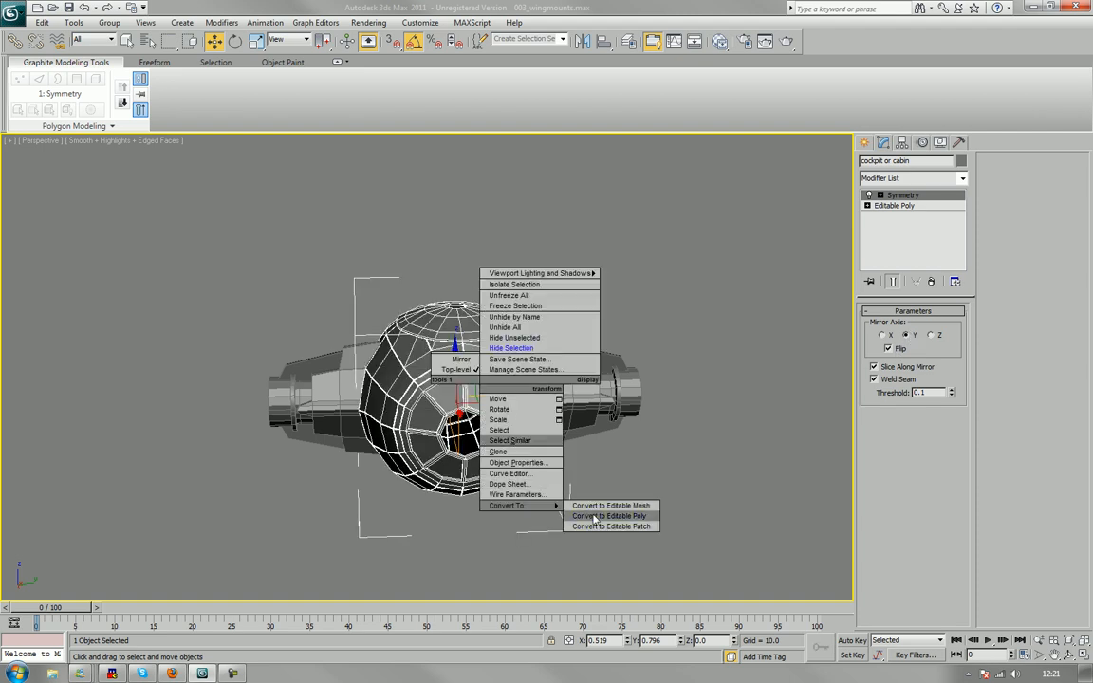
left_click(595, 517)
left_click(732, 232)
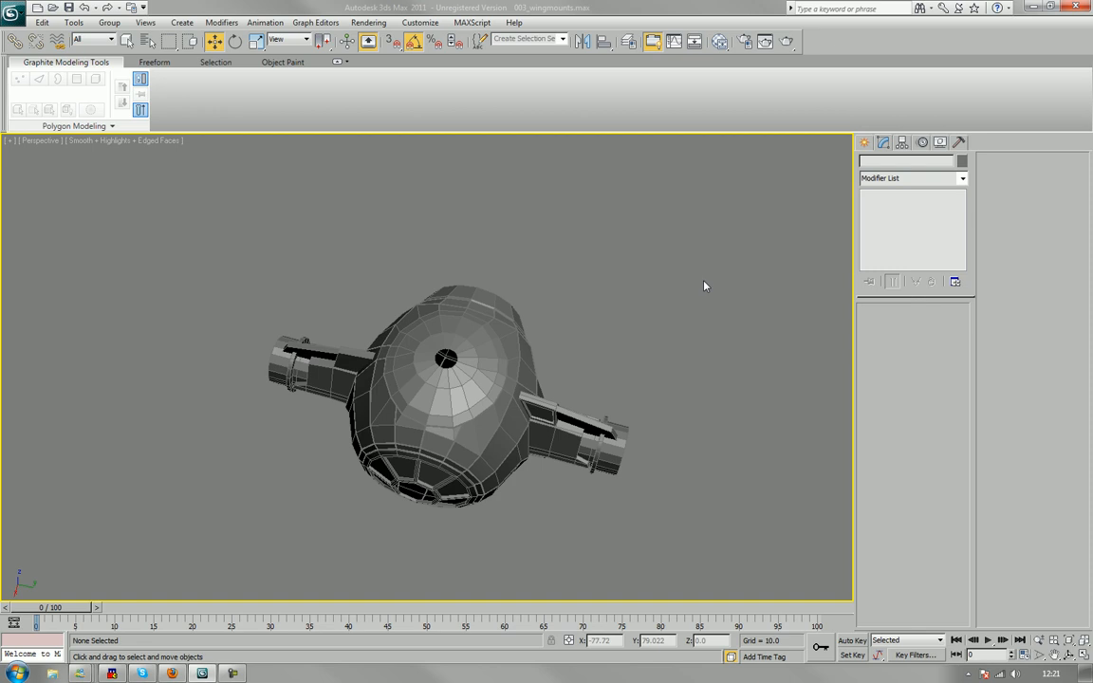
Select the cockpit and, at border level, the open edge of the round hole in its top.
middle_click_drag(704, 285, 529, 256, "alt")
scroll(703, 232, "up", 5)
left_click(508, 366)
middle_click_drag(513, 366, 464, 363)
scroll(456, 353, "up", 5)
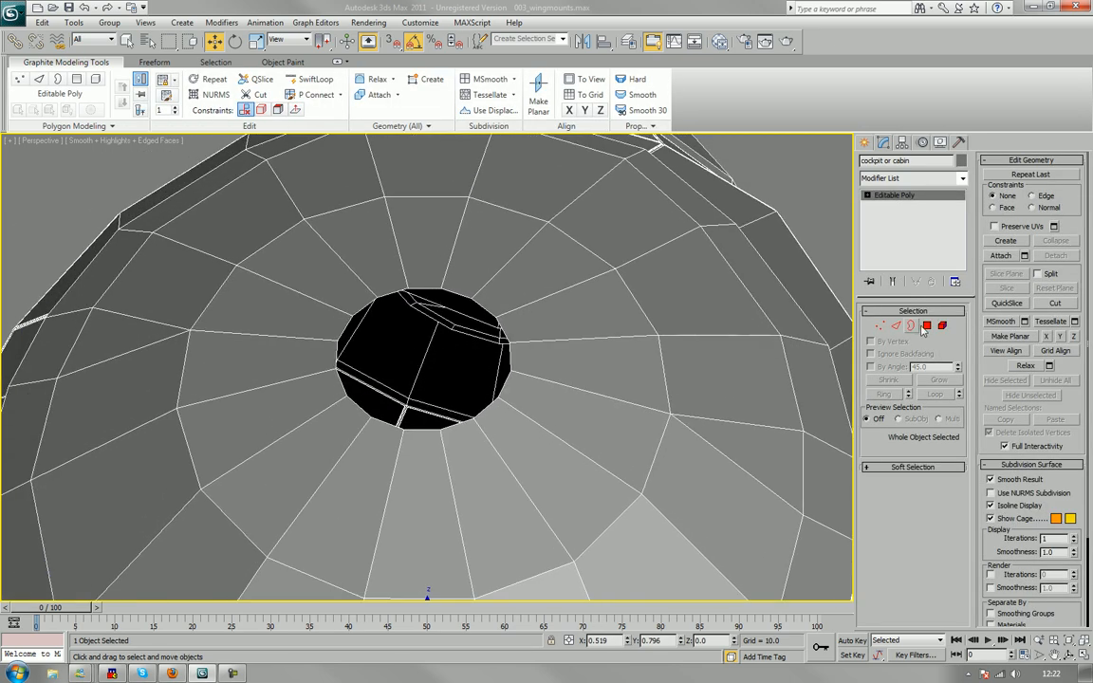
left_click(912, 325)
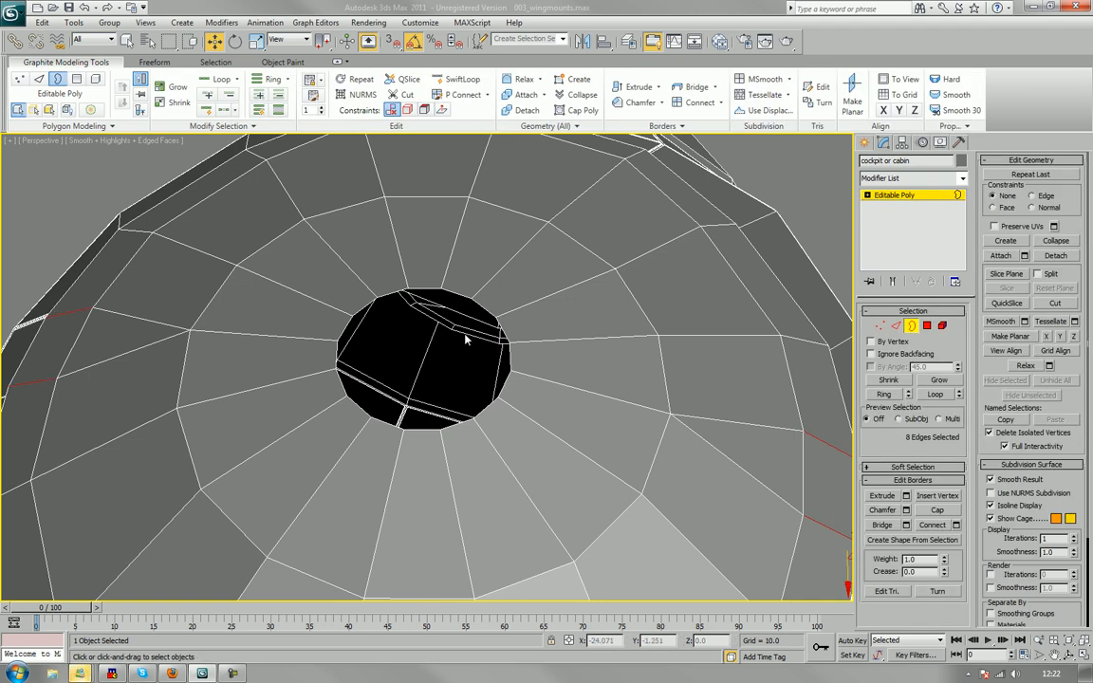
left_click(503, 332)
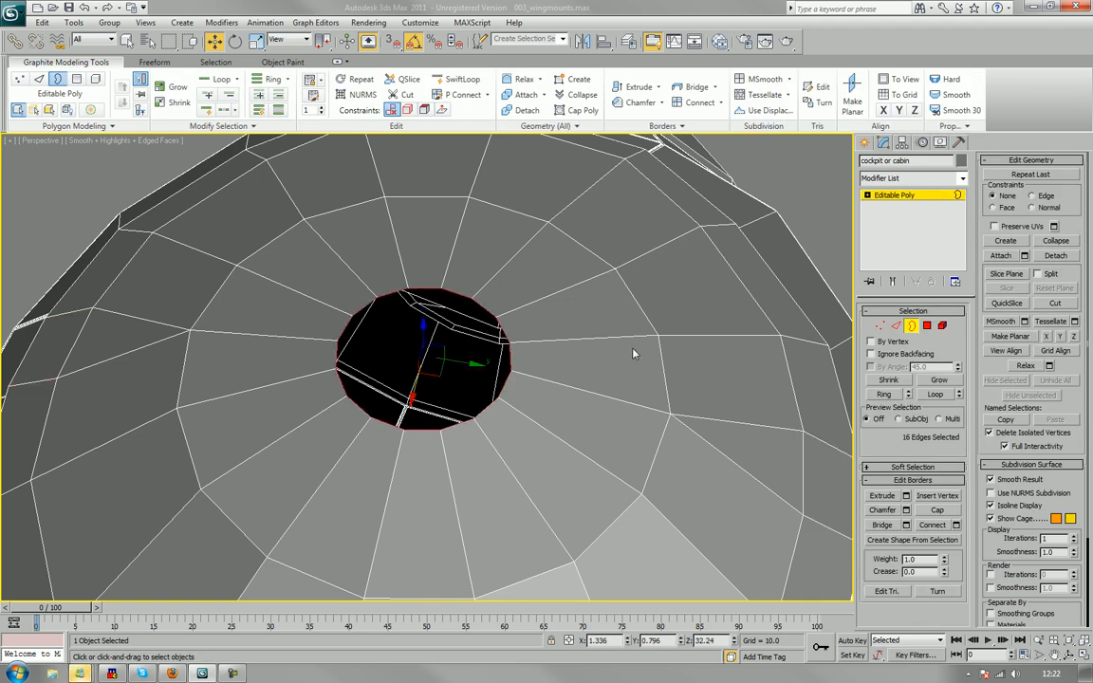
Grow the hole border selection twice and remove the selected edges together with their vertices to clear the cockpit's top cap.
middle_click_drag(730, 357, 646, 331, "alt")
scroll(672, 357, "down", 3)
middle_click_drag(469, 290, 522, 359, "alt")
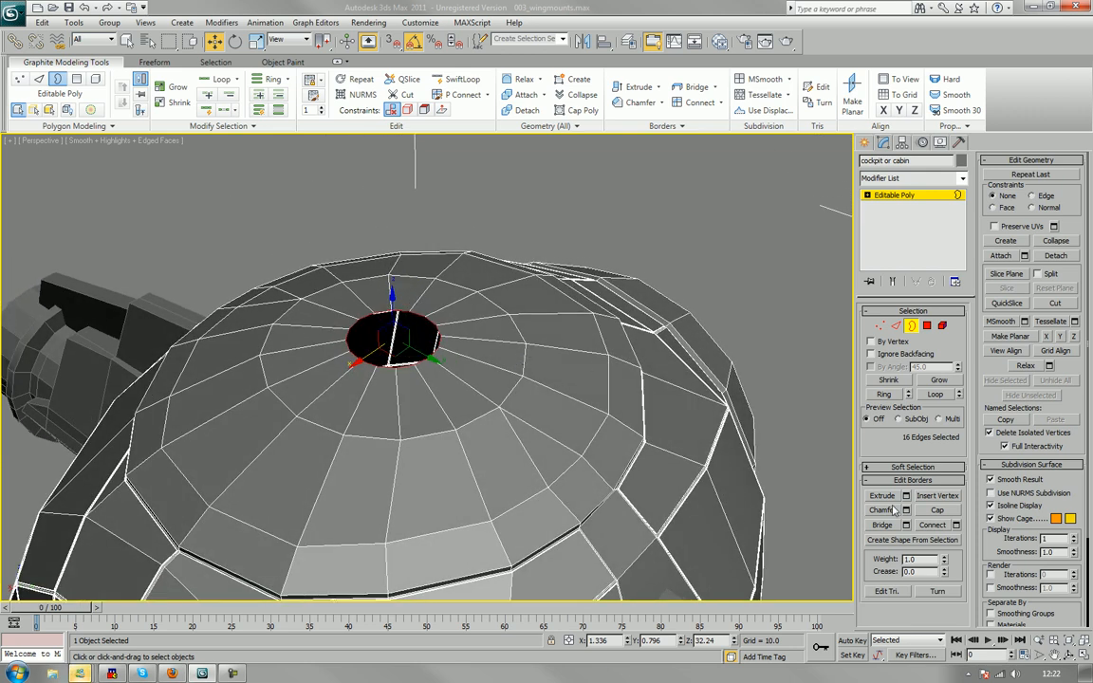
left_click(935, 380)
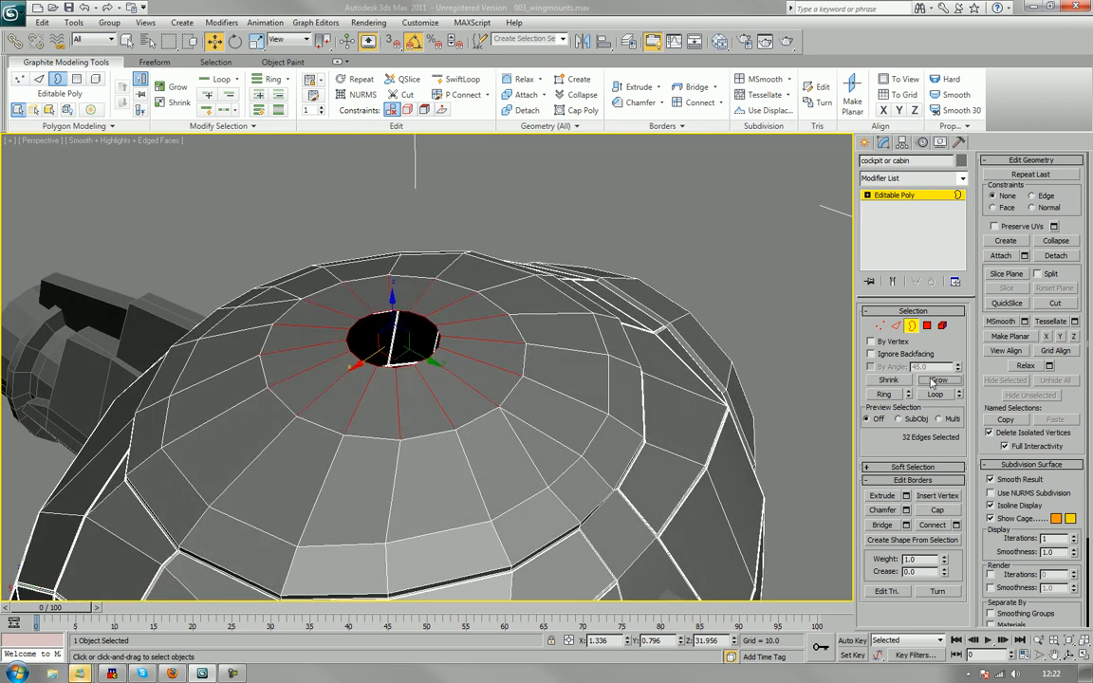
left_click(936, 380)
key("ctrl+BackSpace")
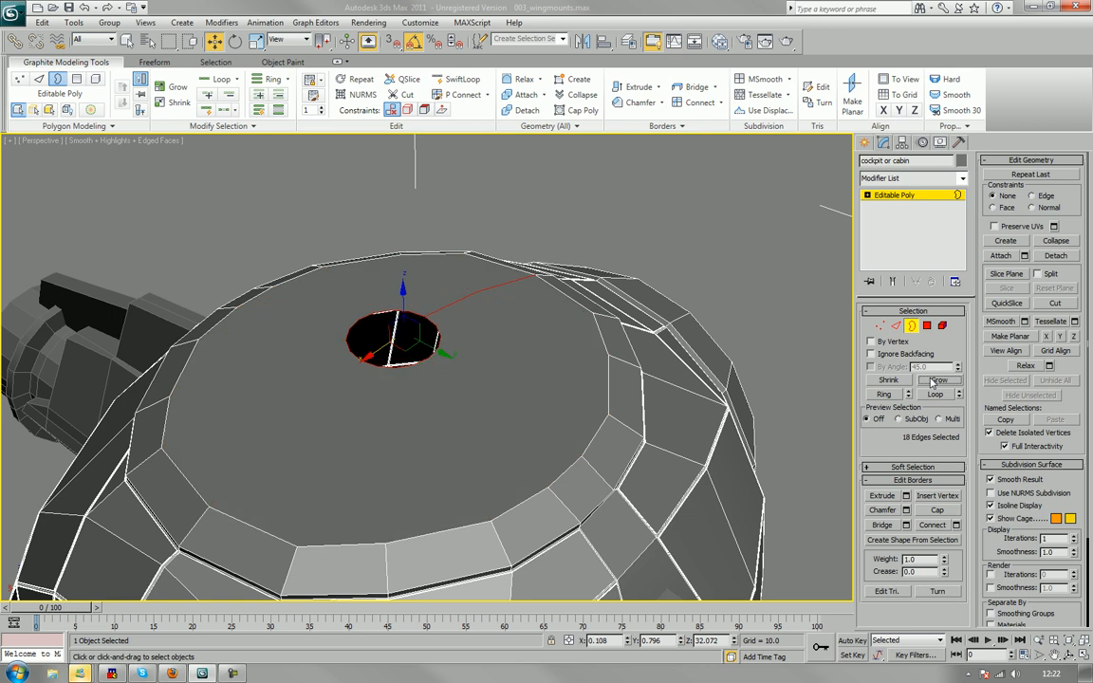
middle_click_drag(593, 373, 631, 407, "alt")
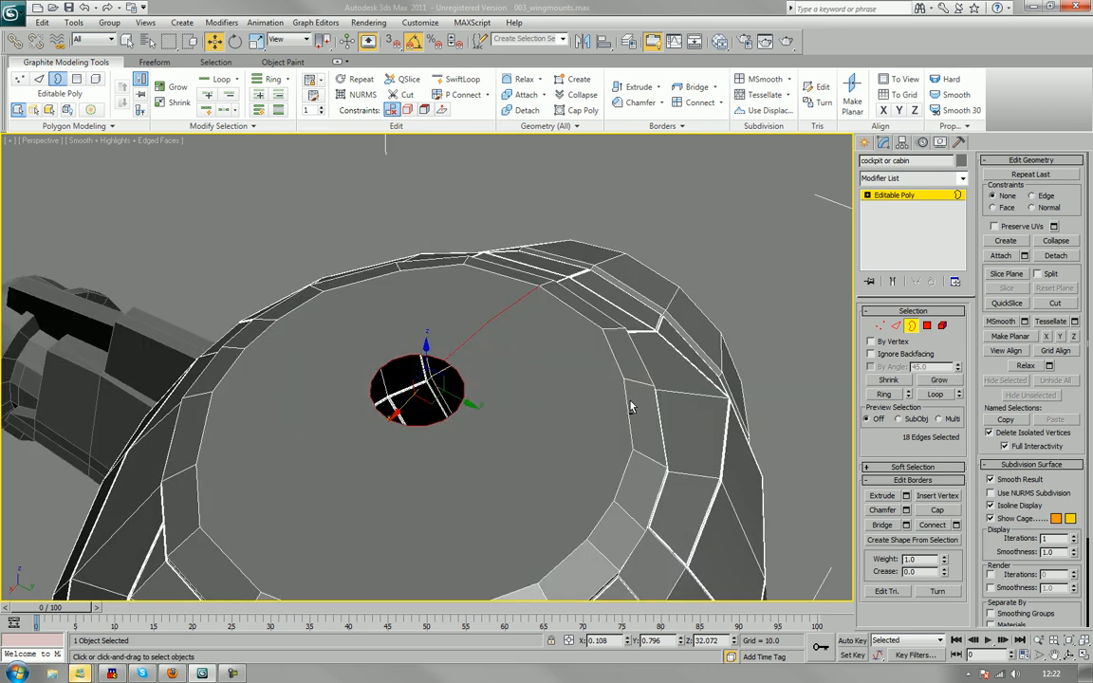
key("4")
left_click(566, 402)
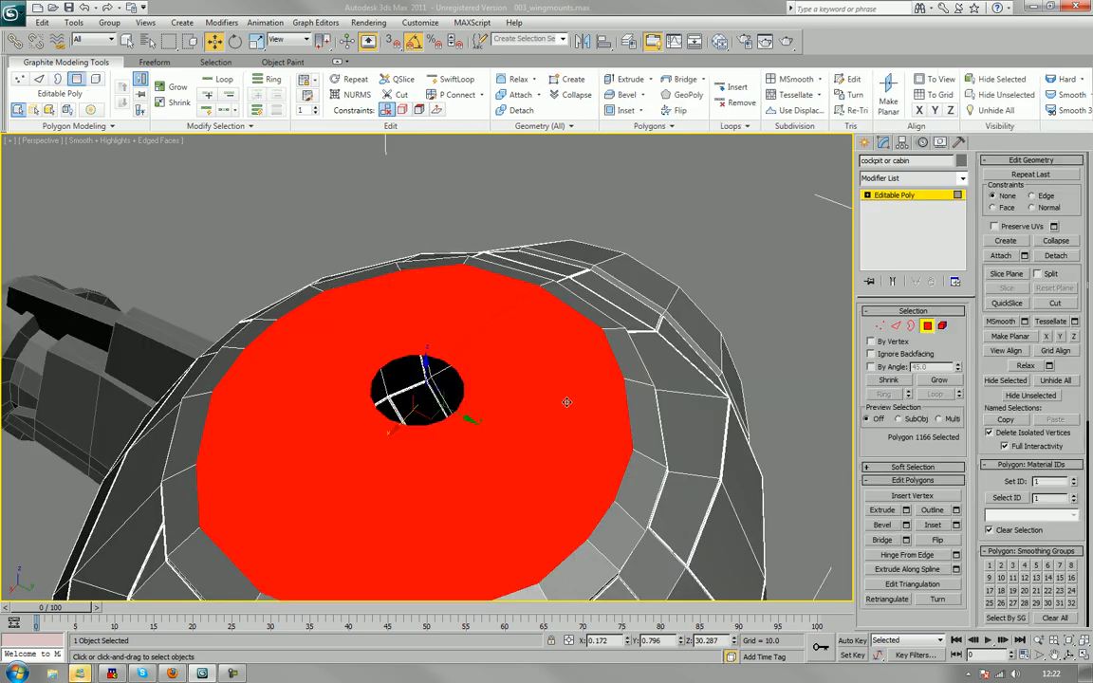
key("Delete")
middle_click_drag(567, 402, 716, 318, "alt")
key("ctrl+z")
key("Delete")
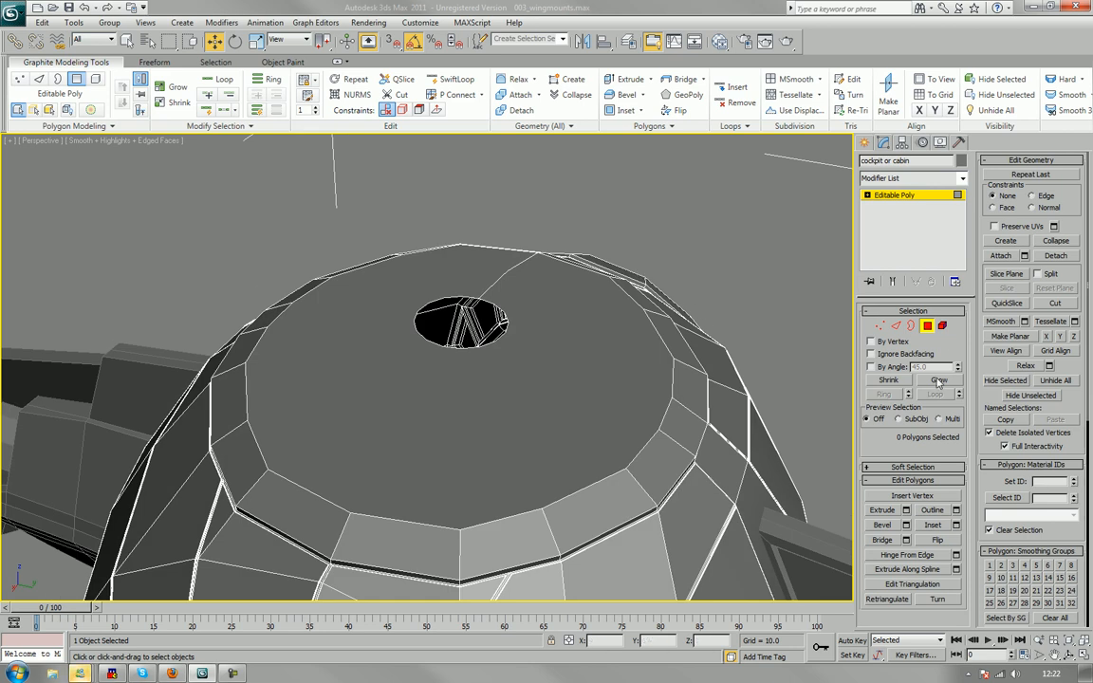
Cut an edge from the outer ring of the top cap to the hole's rim, opposite the remaining edge.
key("alt+c")
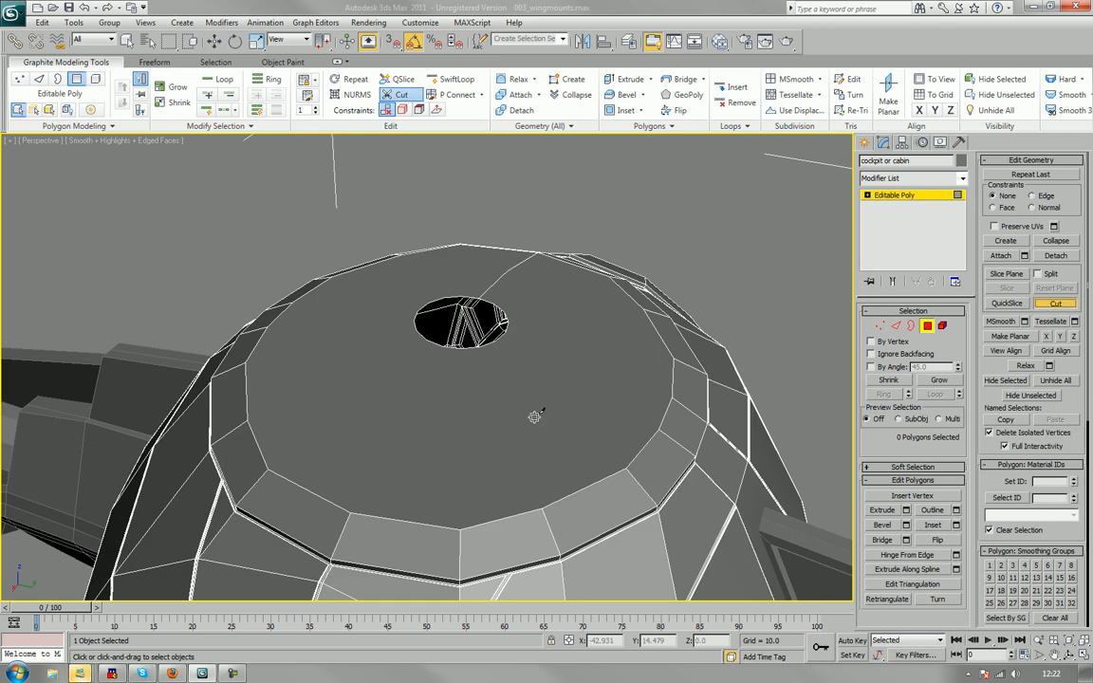
left_click(351, 511)
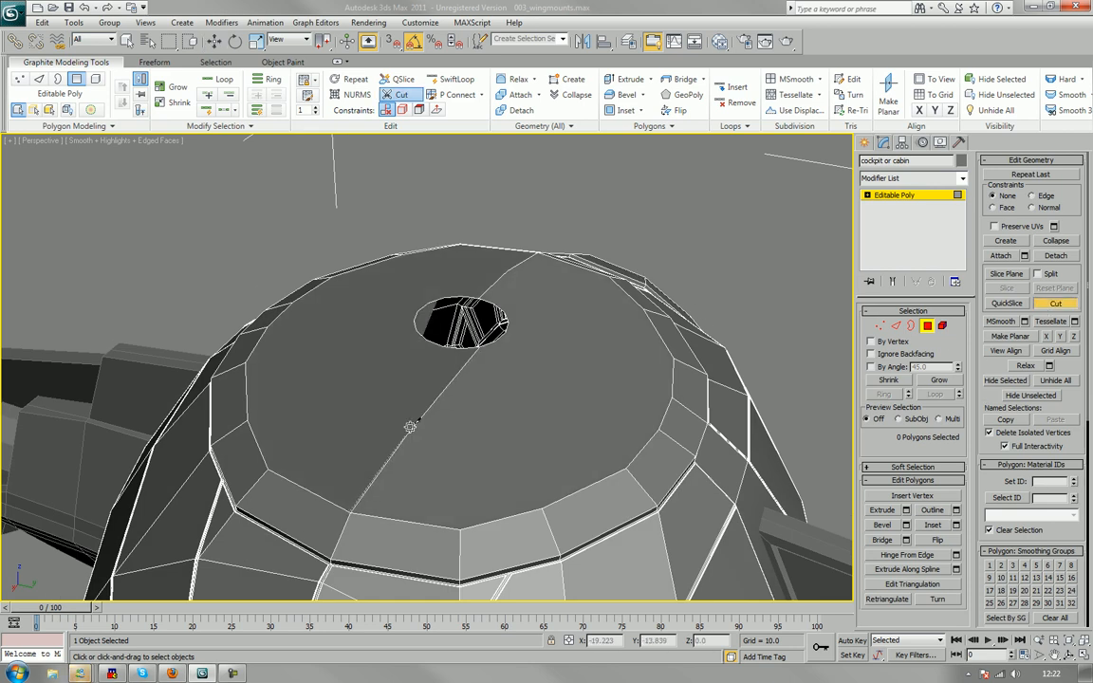
left_click(446, 346)
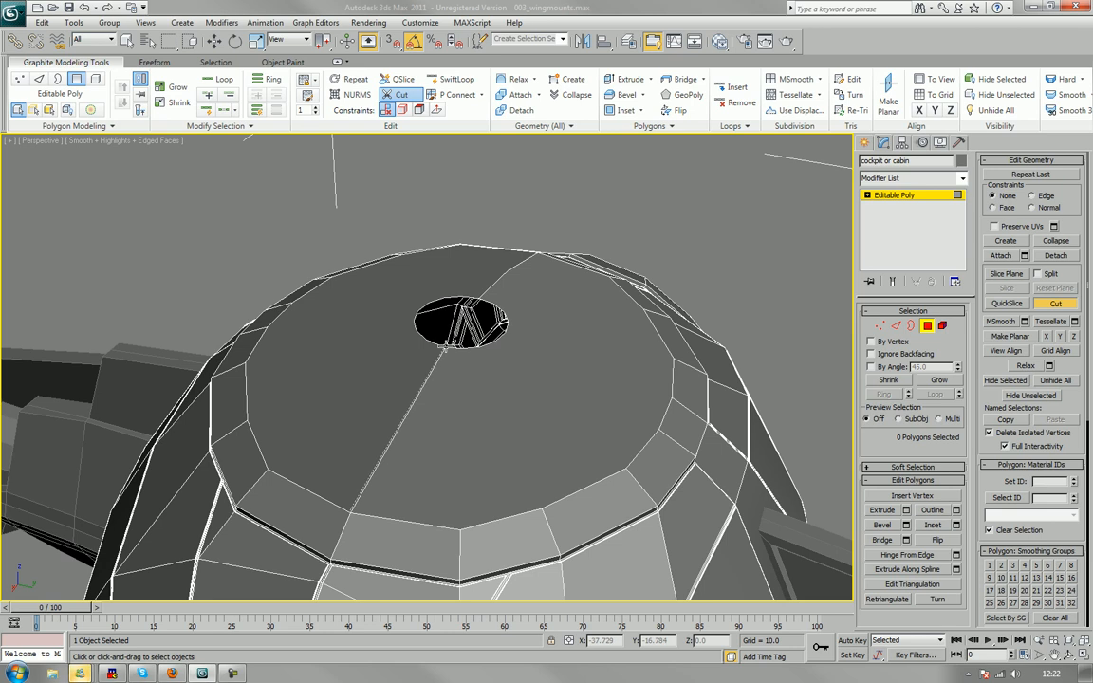
right_click(446, 346)
Cut three parallel edges across one half of the top cap, joining opposite vertices of the surrounding ring.
middle_click_drag(483, 338, 516, 345, "alt")
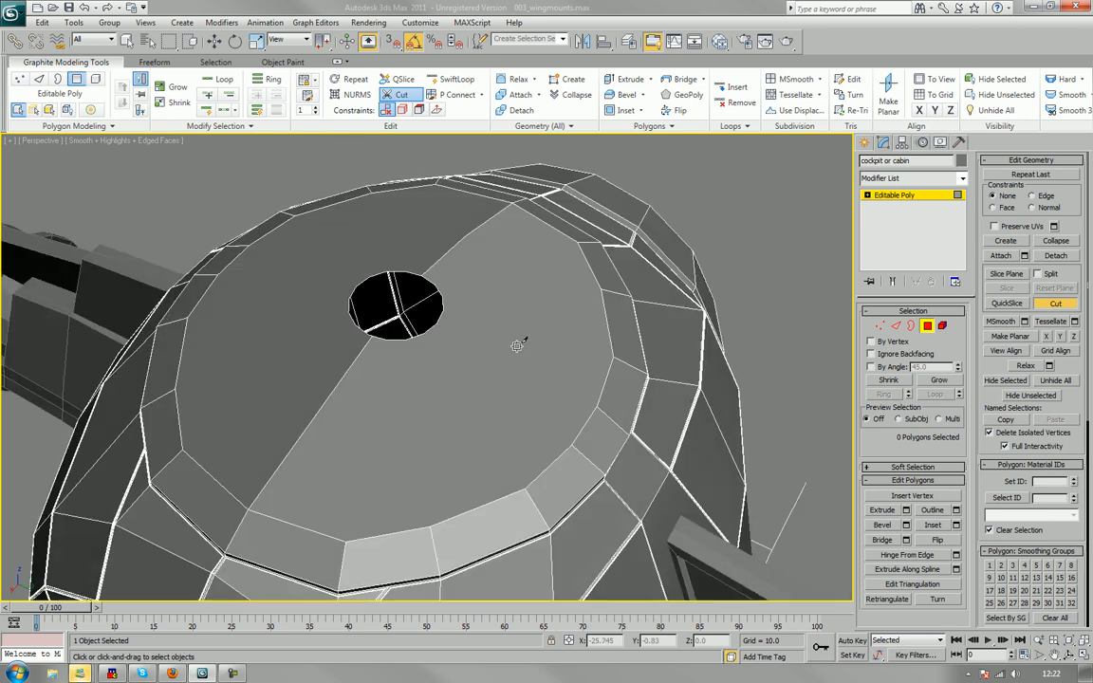
left_click(344, 539)
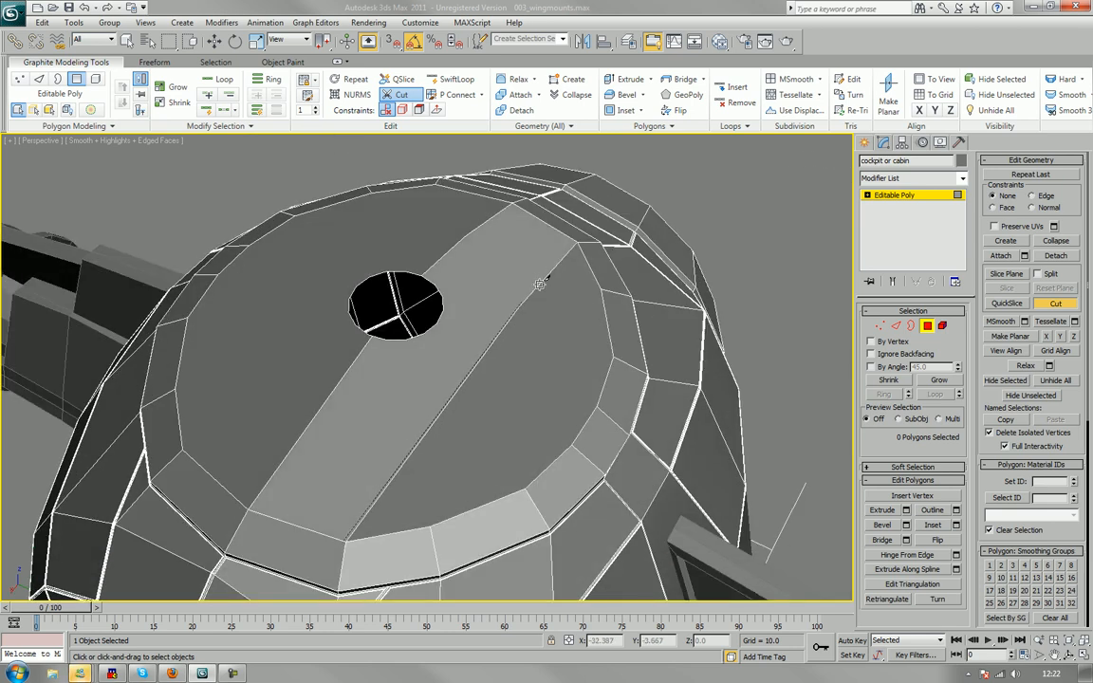
left_click(579, 245)
middle_click_drag(493, 252, 384, 321, "alt")
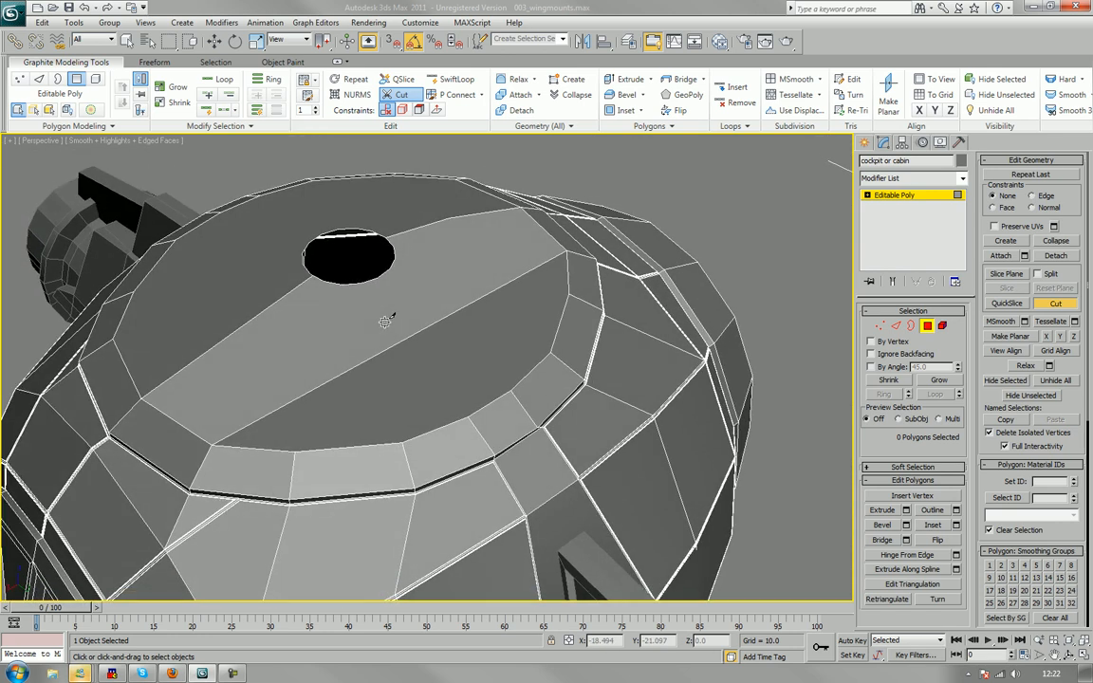
left_click(295, 450)
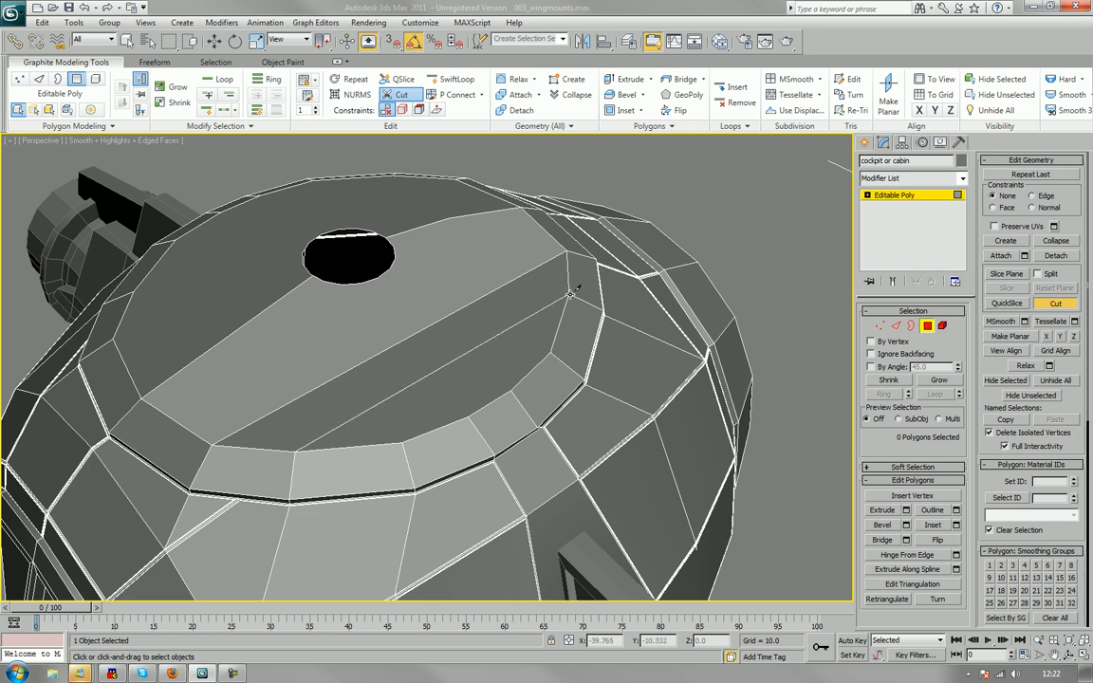
left_click(403, 442)
Cut three matching parallel edges across the other half of the top cap between opposite ring vertices.
middle_click_drag(521, 361, 391, 298, "alt")
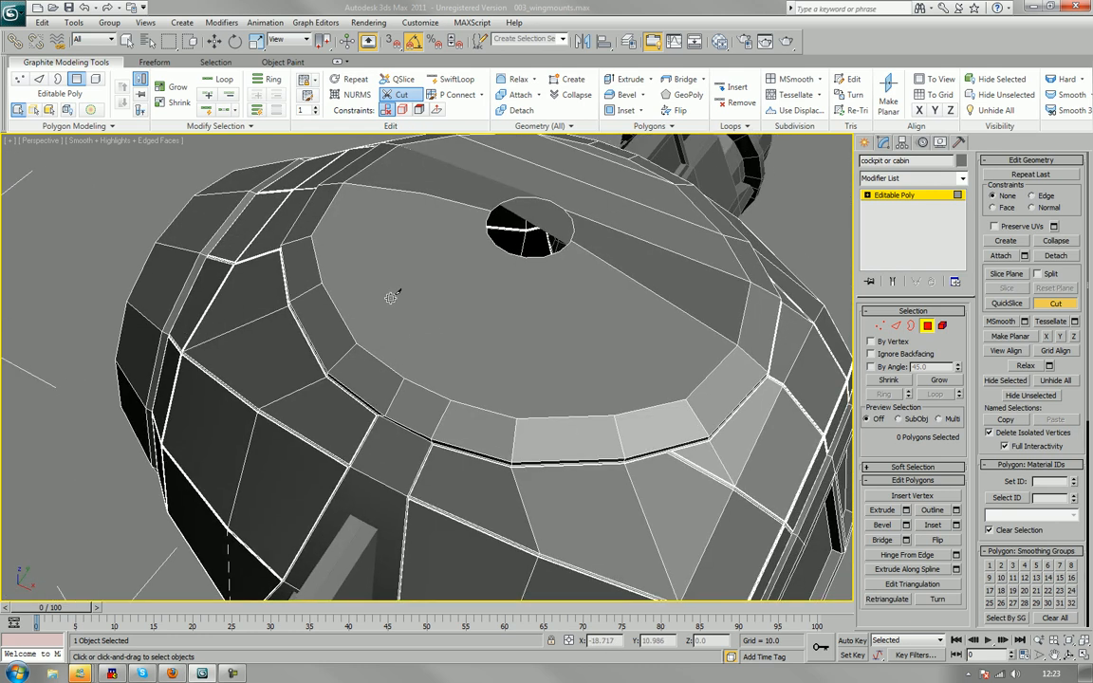
left_click(314, 234)
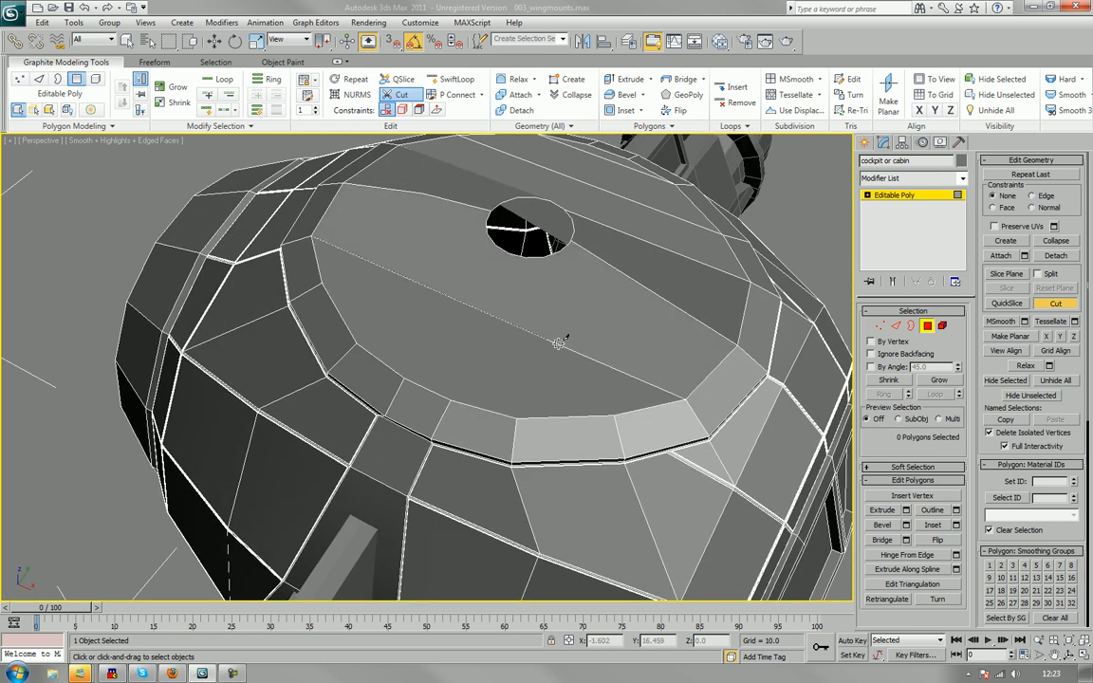
left_click(685, 399)
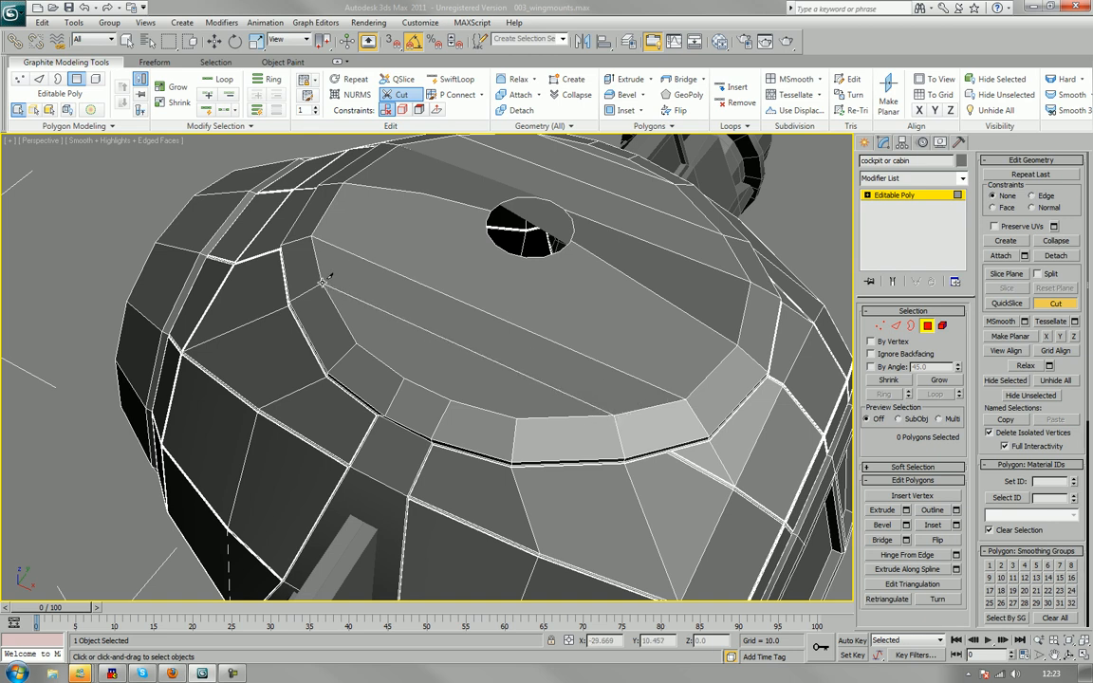
left_click(358, 341)
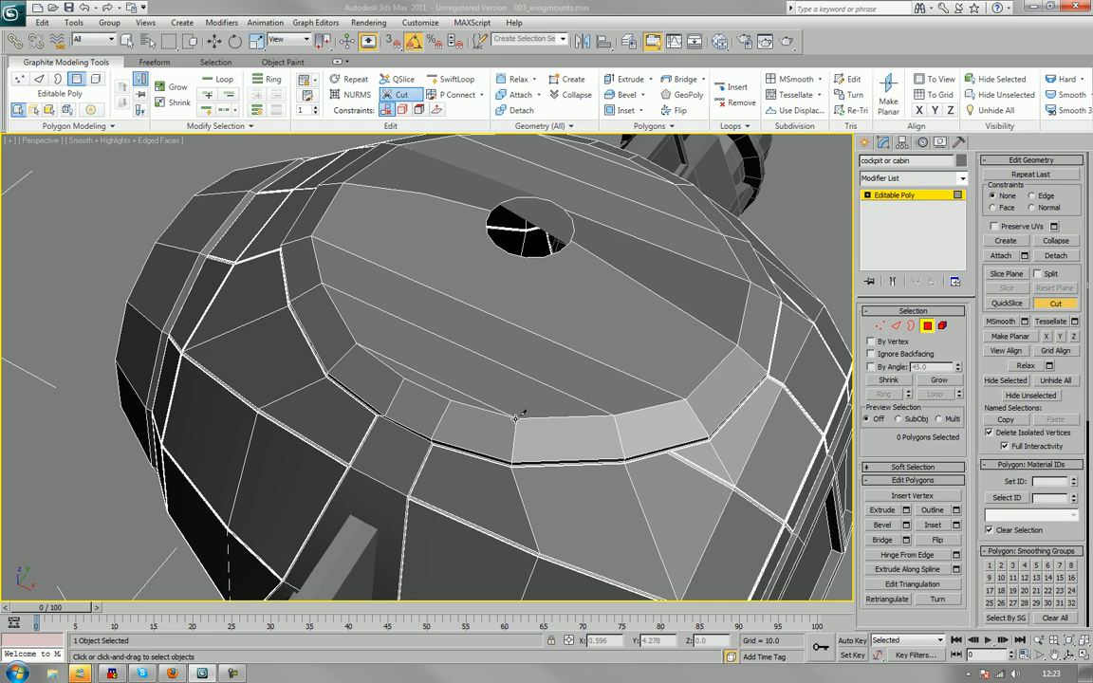
Cut two edges perpendicular to the parallel ones on one side of the hole, between opposite ring vertices.
middle_click_drag(511, 331, 471, 267, "alt")
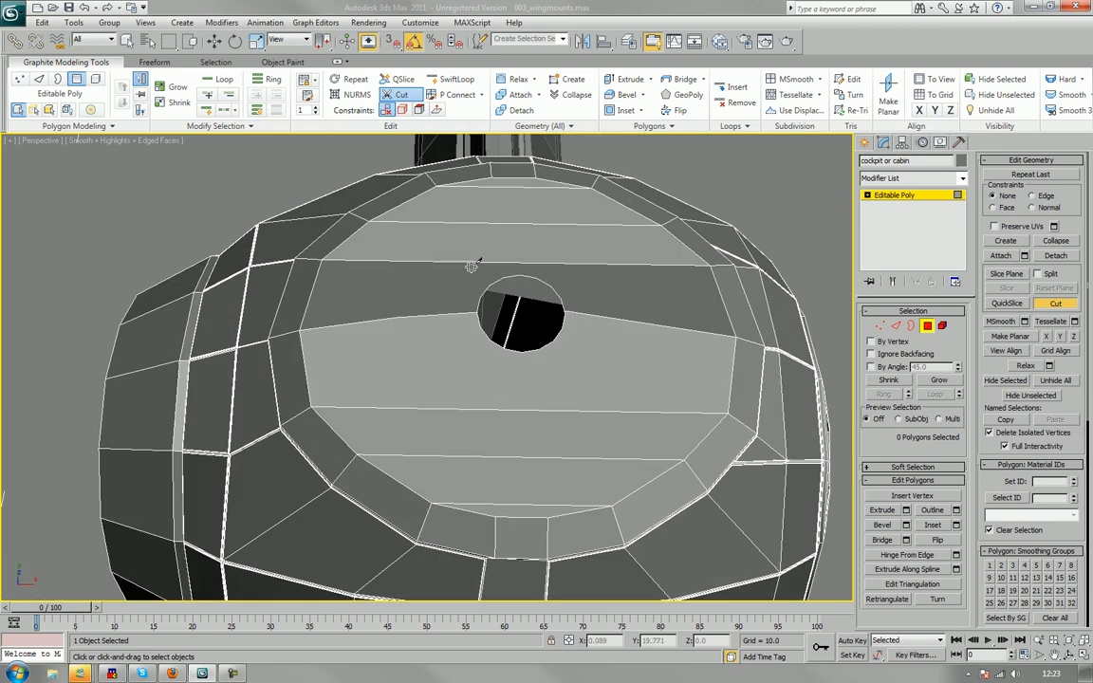
left_click(437, 185)
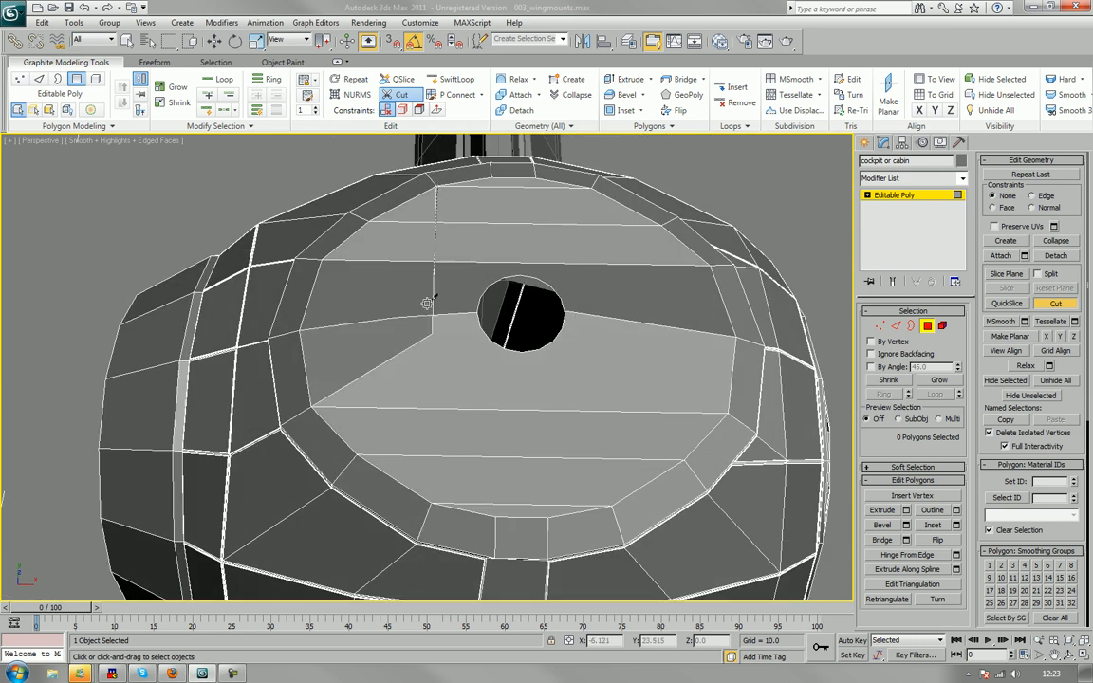
left_click(432, 500)
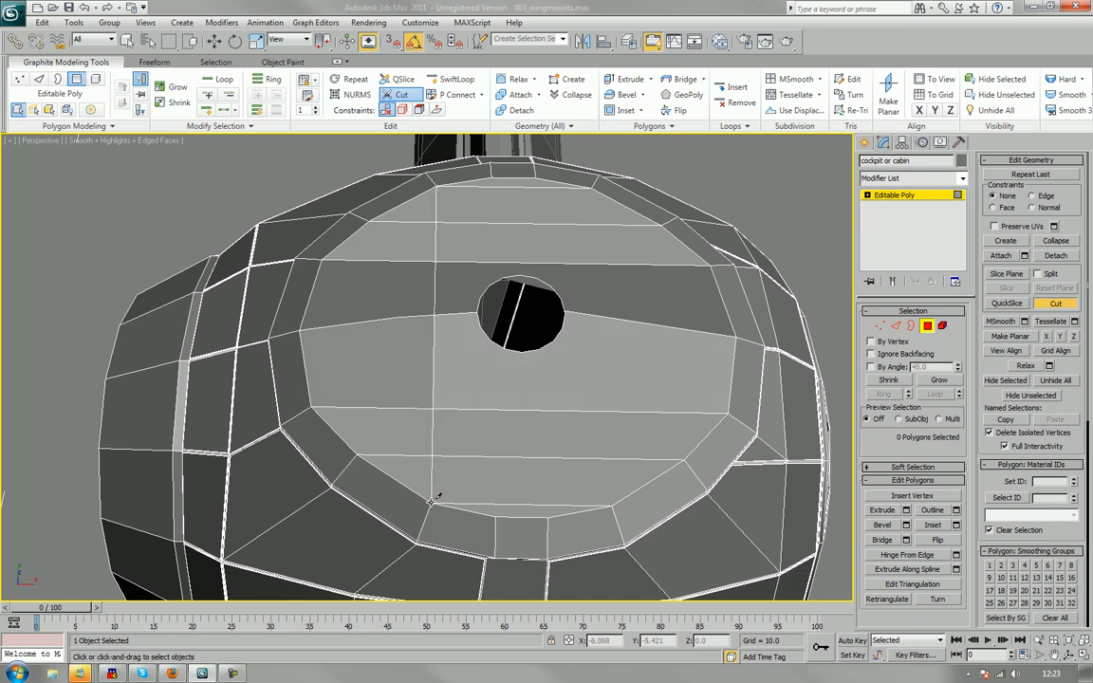
left_click(356, 452)
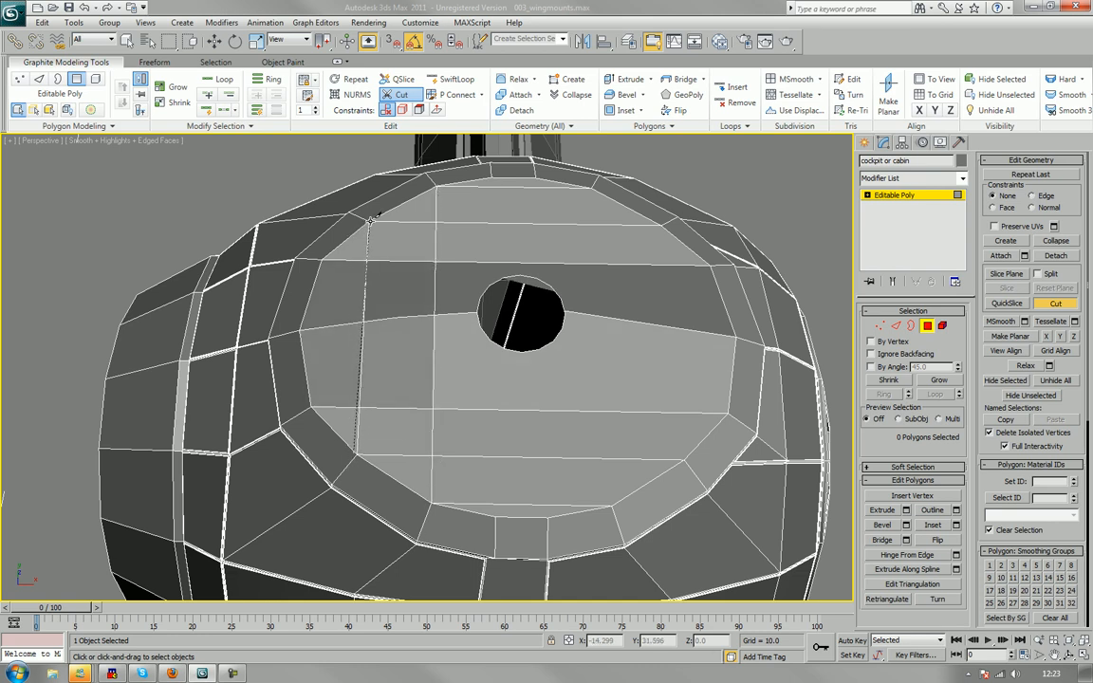
left_click(366, 221)
Cut two more perpendicular edges on the opposite side of the hole to complete the grid on the top cap.
middle_click_drag(578, 246, 491, 195, "alt")
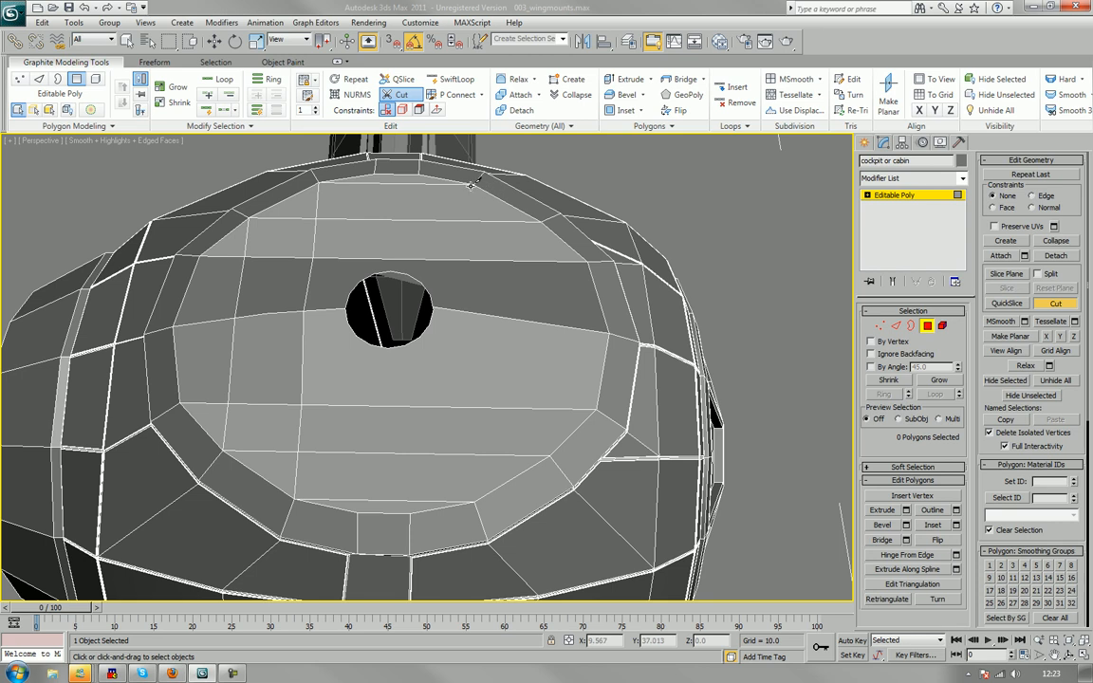
left_click(474, 183)
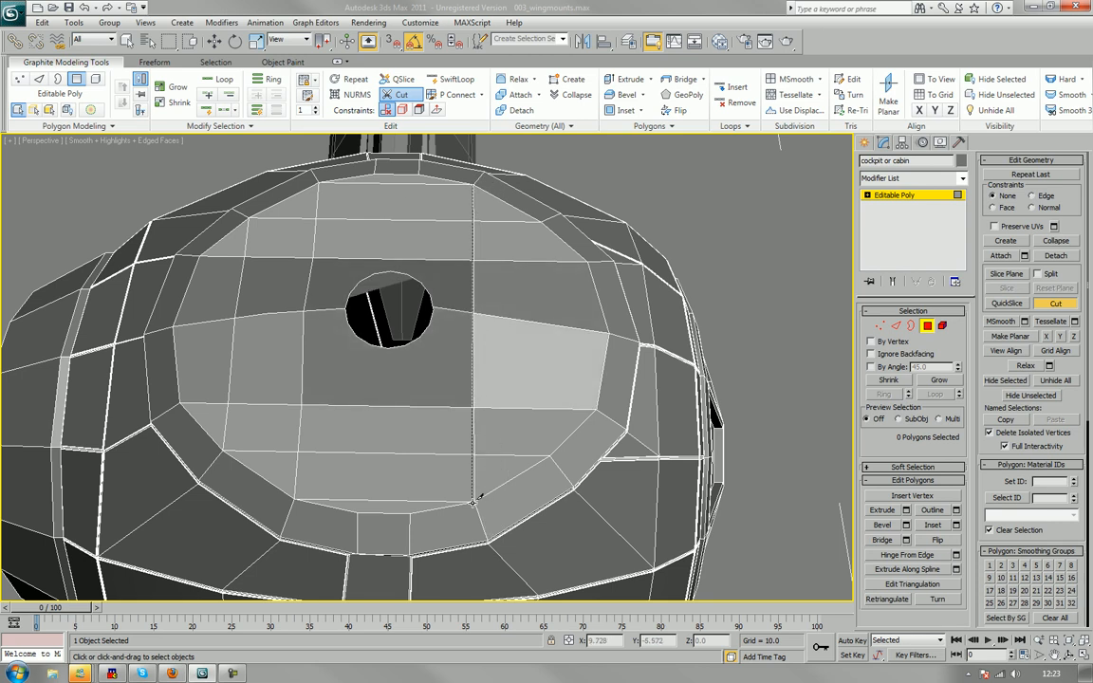
left_click(474, 500)
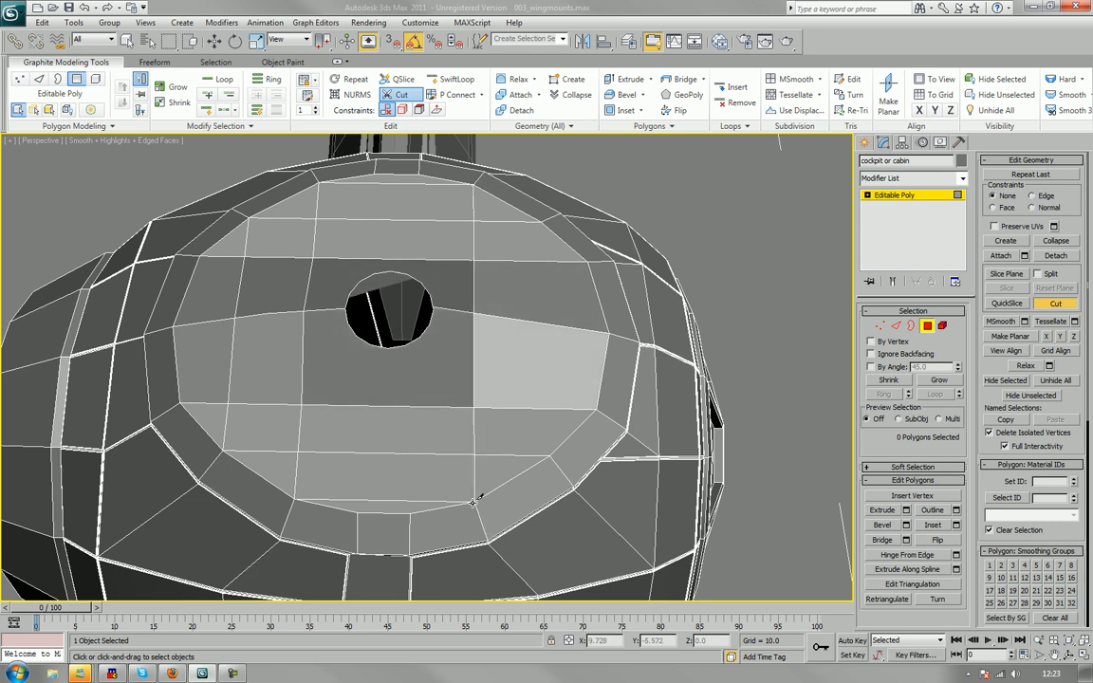
left_click(549, 452)
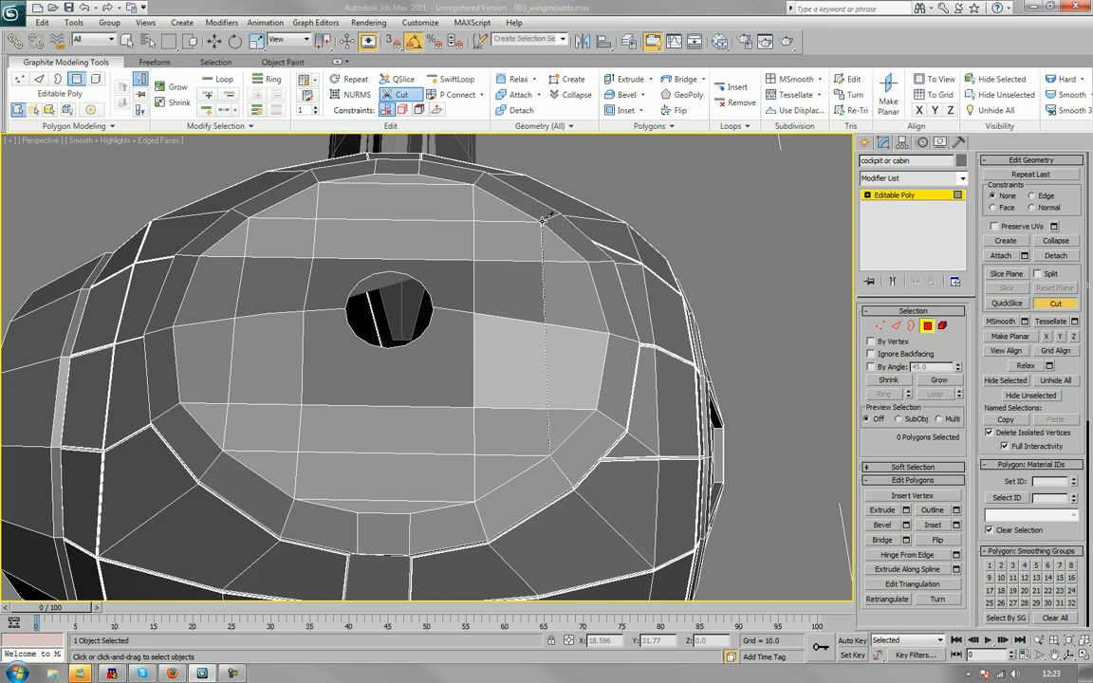
Select two opposite grid vertices on the top cap at vertex level and raise them slightly to about Z 29.3.
middle_click_drag(555, 254, 360, 389, "alt")
middle_click_drag(537, 343, 569, 378, "alt")
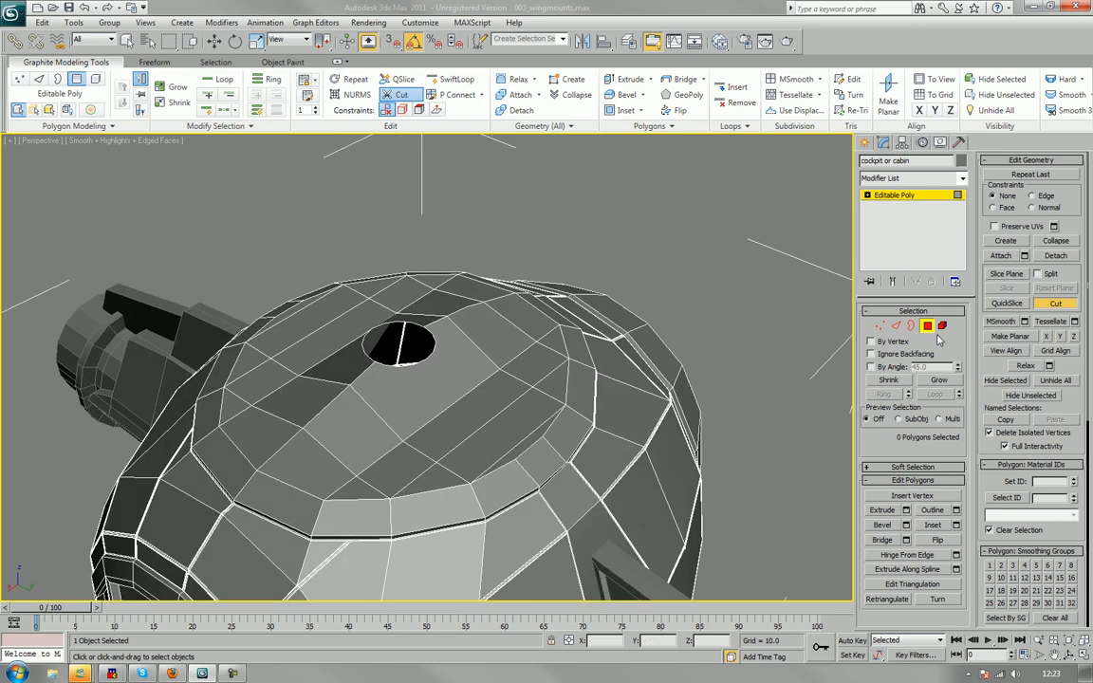
key("1")
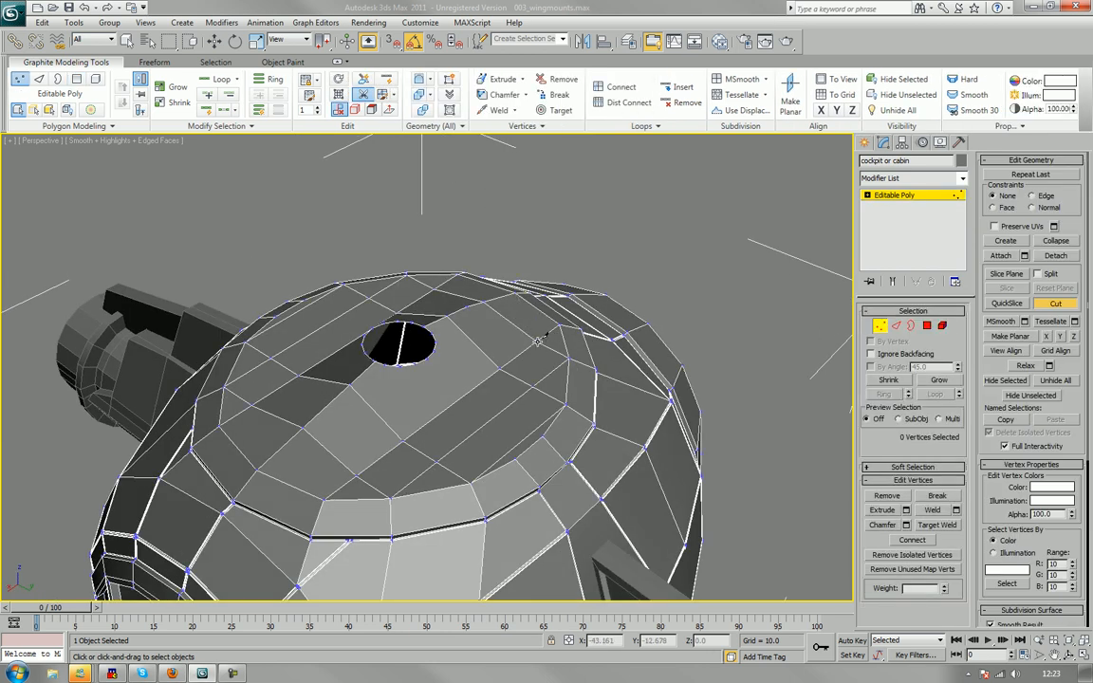
key("w")
left_click(536, 328)
left_click(441, 286, "ctrl")
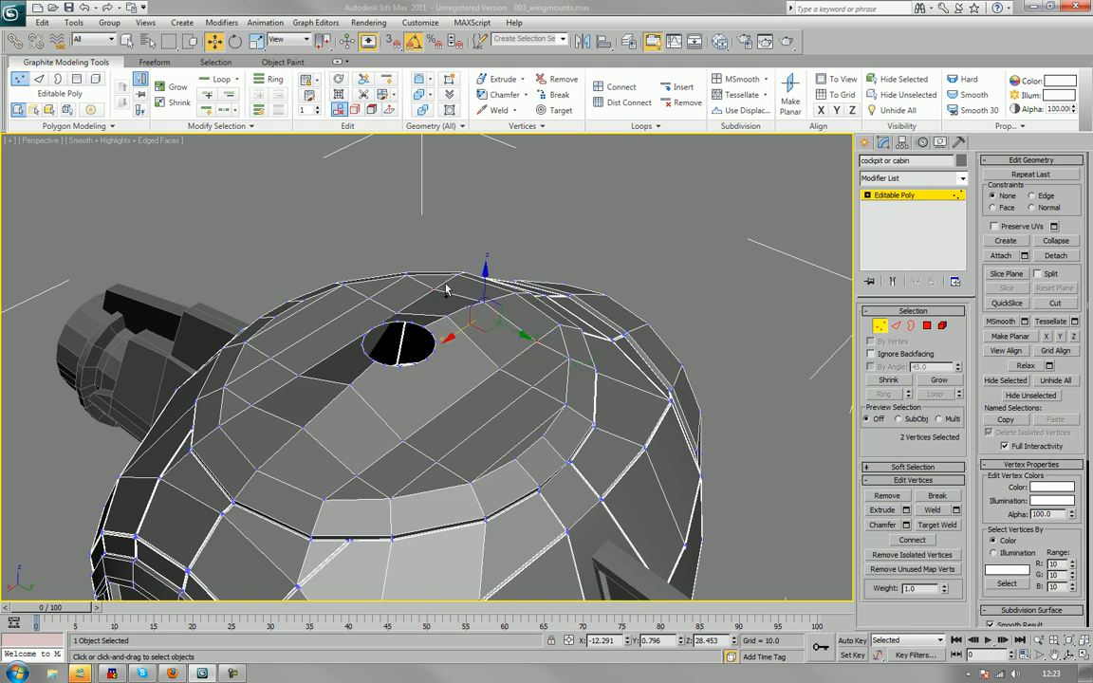
left_click_drag(486, 283, 486, 276)
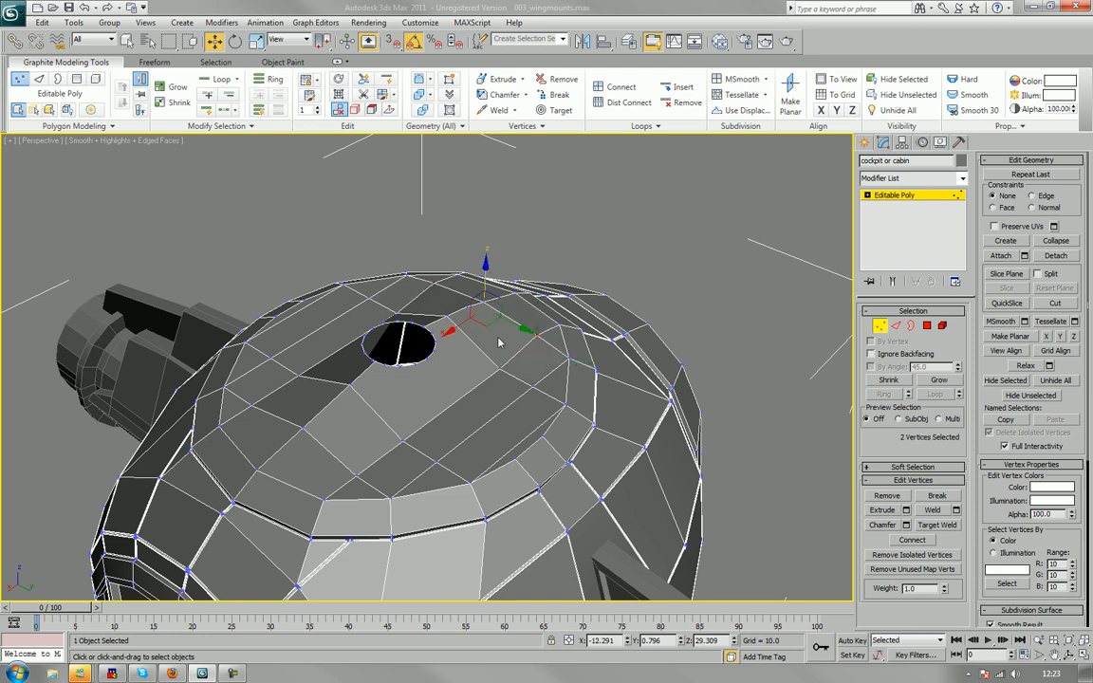
Raise the inner opposite pair of grid vertices on one side of the hole to about Z 30.6 and the outer pair to about Z 29.75.
left_click(500, 370)
left_click(396, 312, "ctrl")
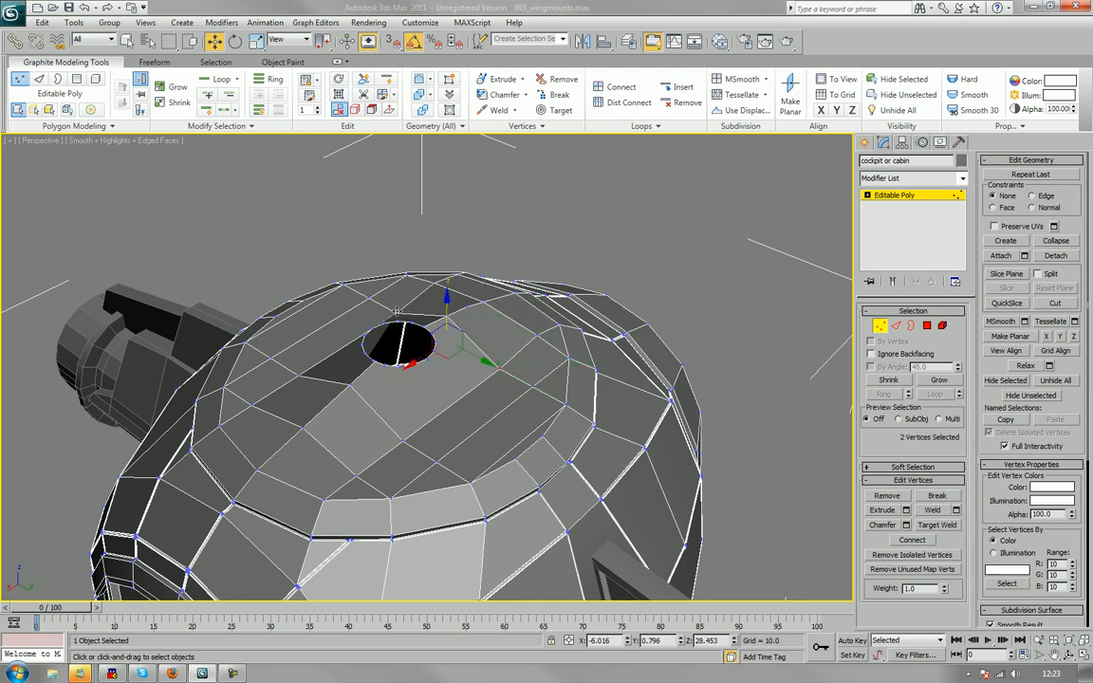
left_click_drag(445, 297, 445, 278)
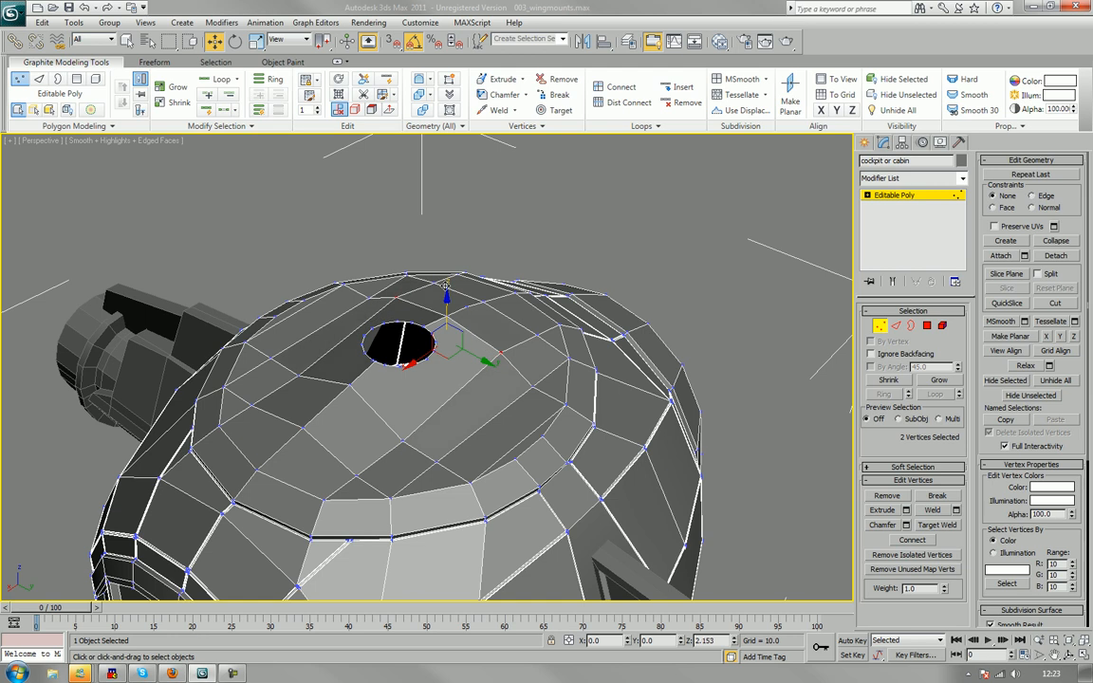
left_click(372, 295)
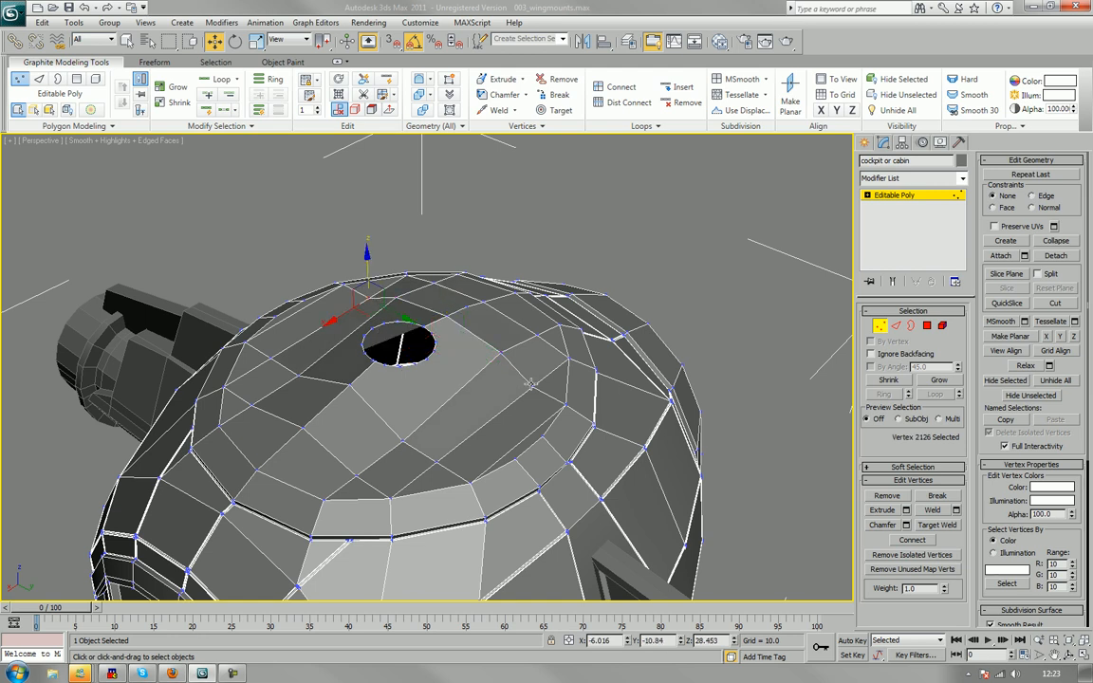
left_click(532, 385, "ctrl")
left_click_drag(445, 302, 446, 295)
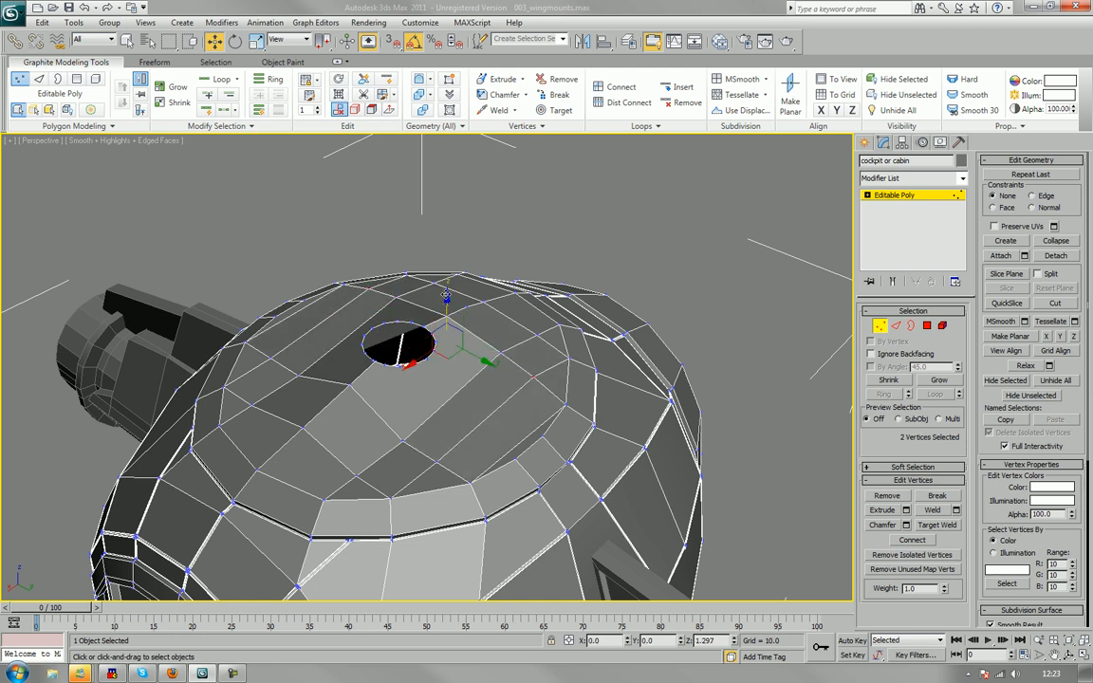
middle_click_drag(446, 296, 402, 295, "alt")
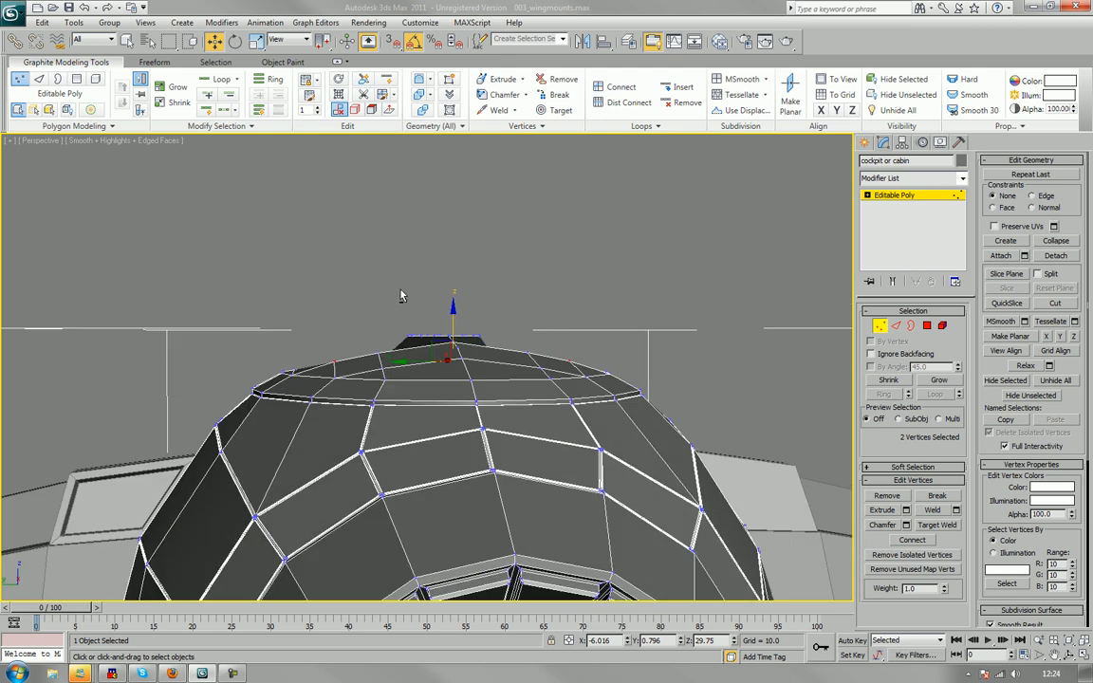
Raise the two inner grid vertices at X -6 one after the other, slightly, to about Z 30.9.
left_click(377, 352)
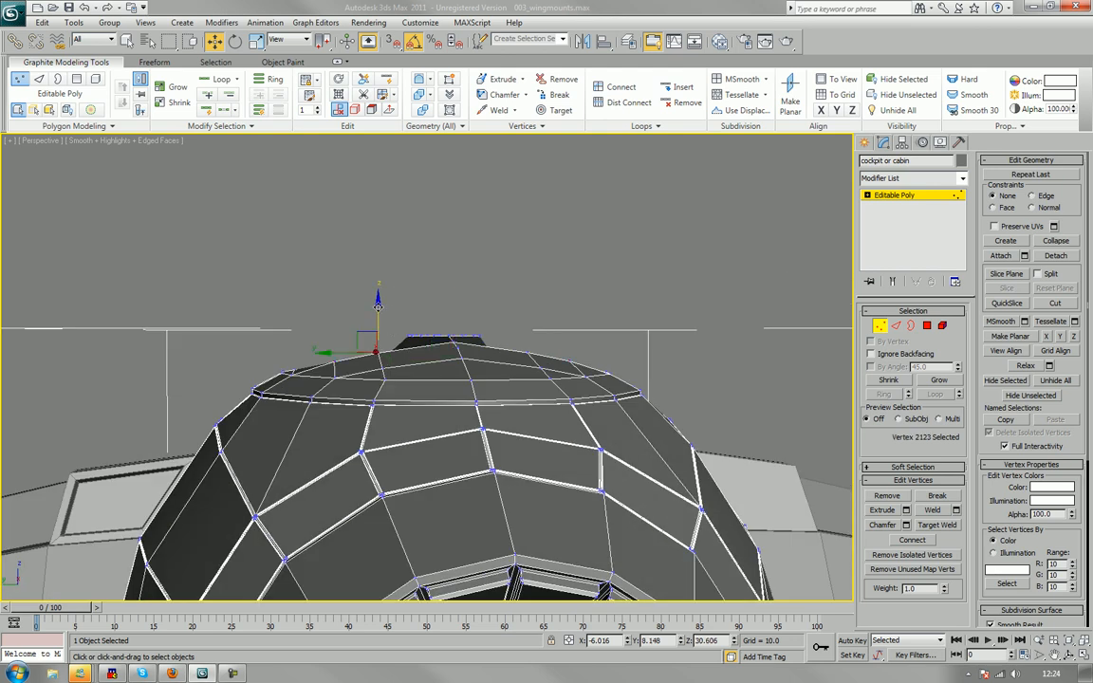
left_click_drag(377, 302, 359, 280)
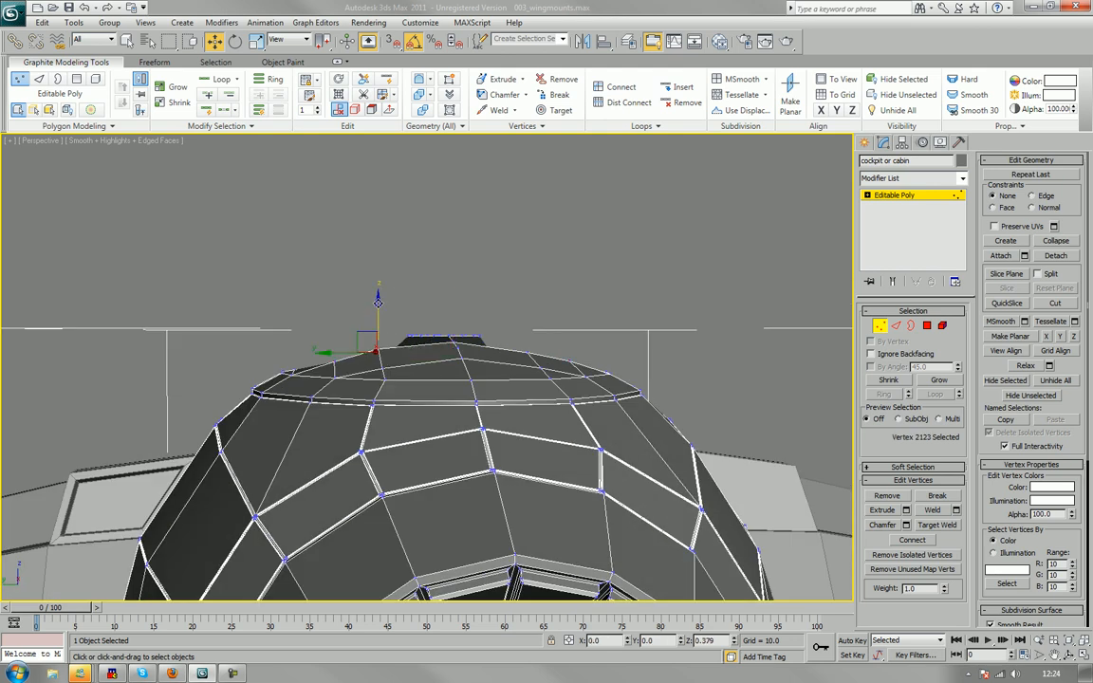
left_click(525, 352)
left_click_drag(526, 313, 526, 307)
Raise the two matching inner vertices on the opposite side of the hole, at X 8.7, to about Z 31 and Z 31.25.
middle_click_drag(435, 315, 611, 336, "alt")
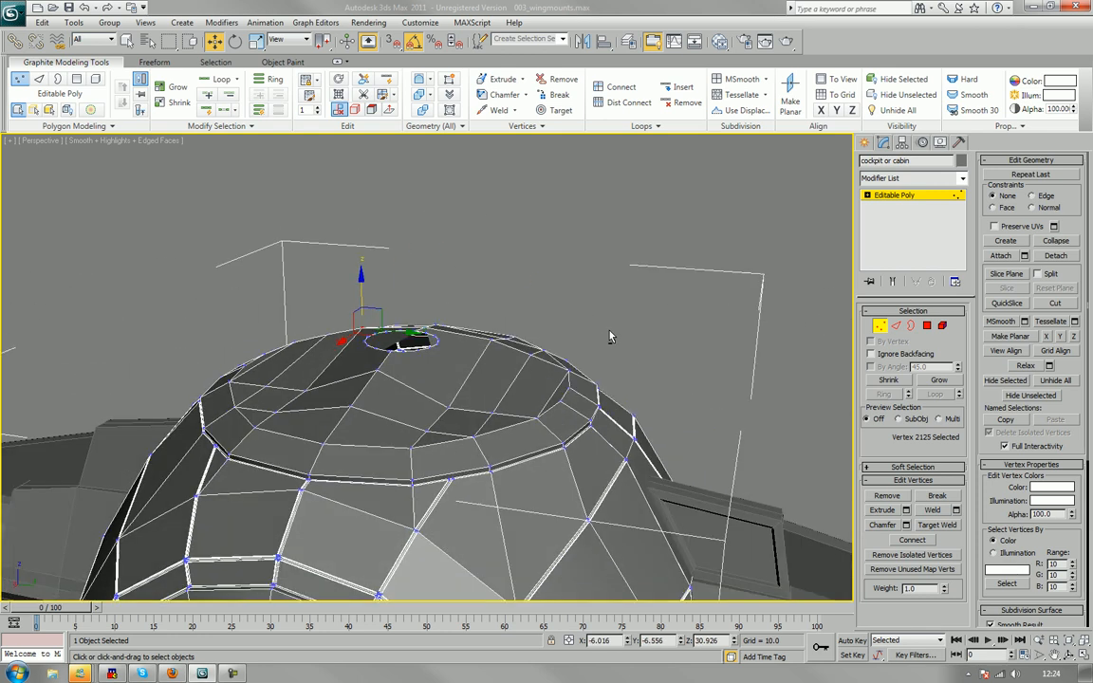
left_click_drag(450, 408, 450, 326)
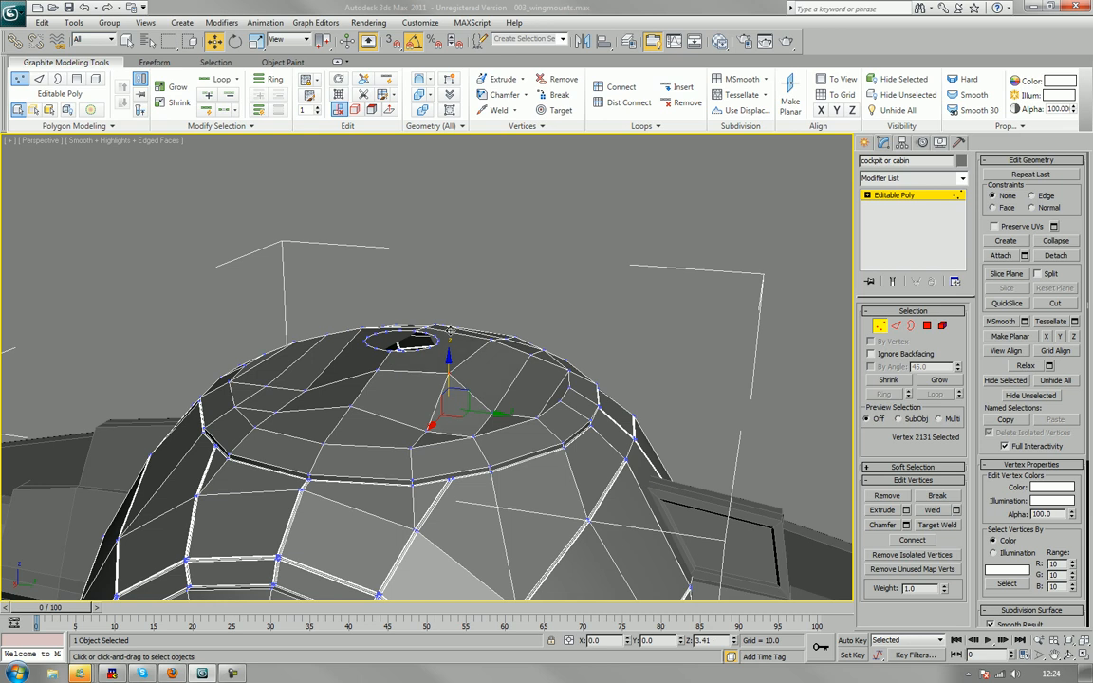
left_click(306, 389)
left_click_drag(304, 349, 304, 328)
middle_click_drag(304, 327, 351, 316, "alt")
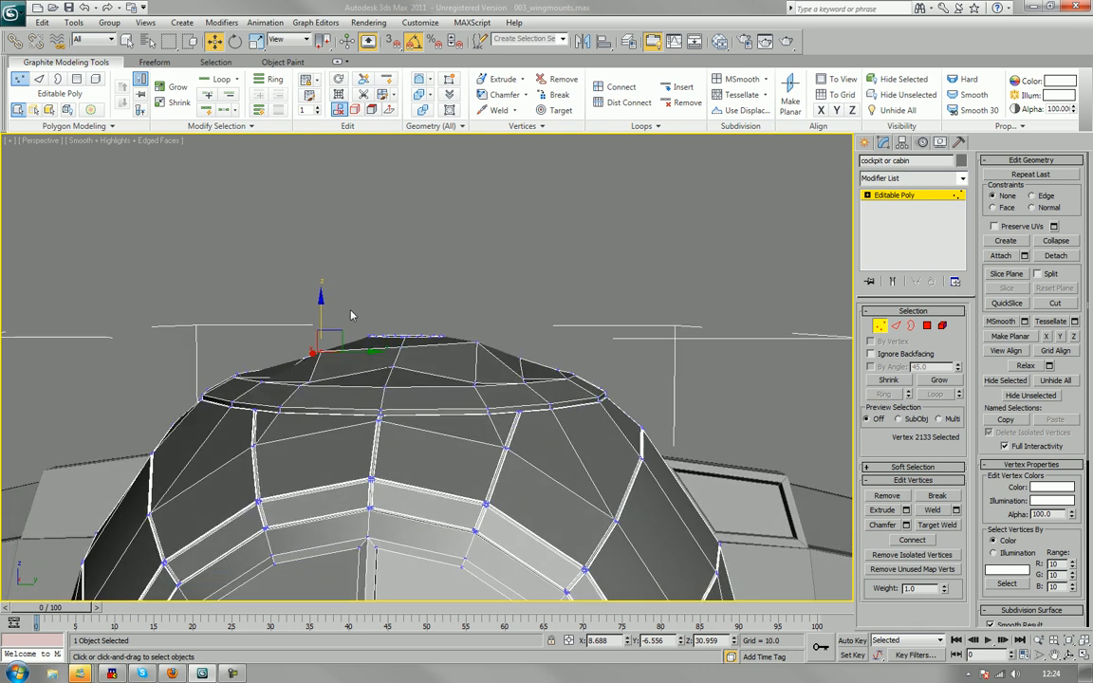
left_click_drag(321, 303, 322, 302)
left_click(476, 341)
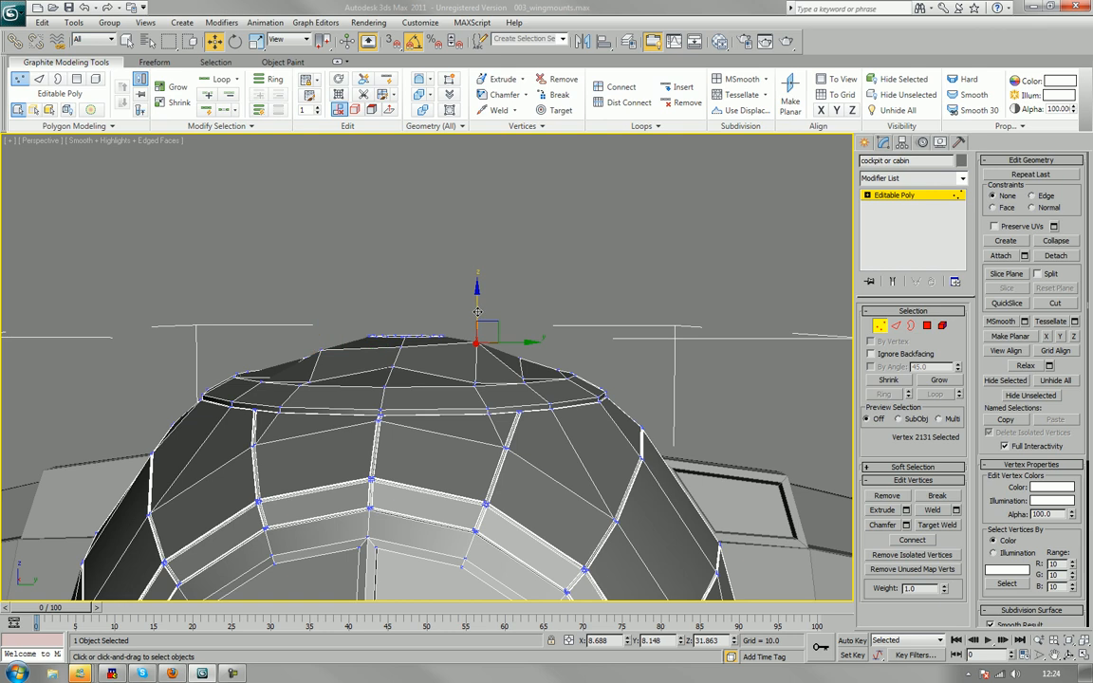
left_click_drag(477, 312, 480, 319)
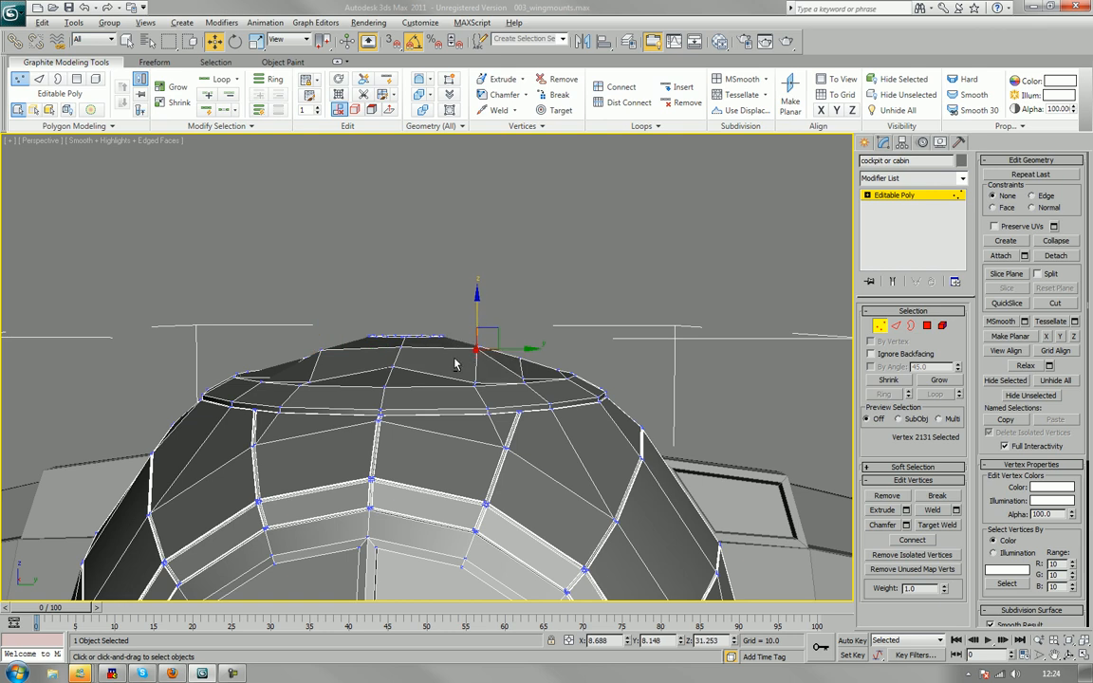
Raise the two outer grid vertices of that same row to about Z 30 and Z 30.2.
middle_click_drag(456, 363, 450, 386, "alt")
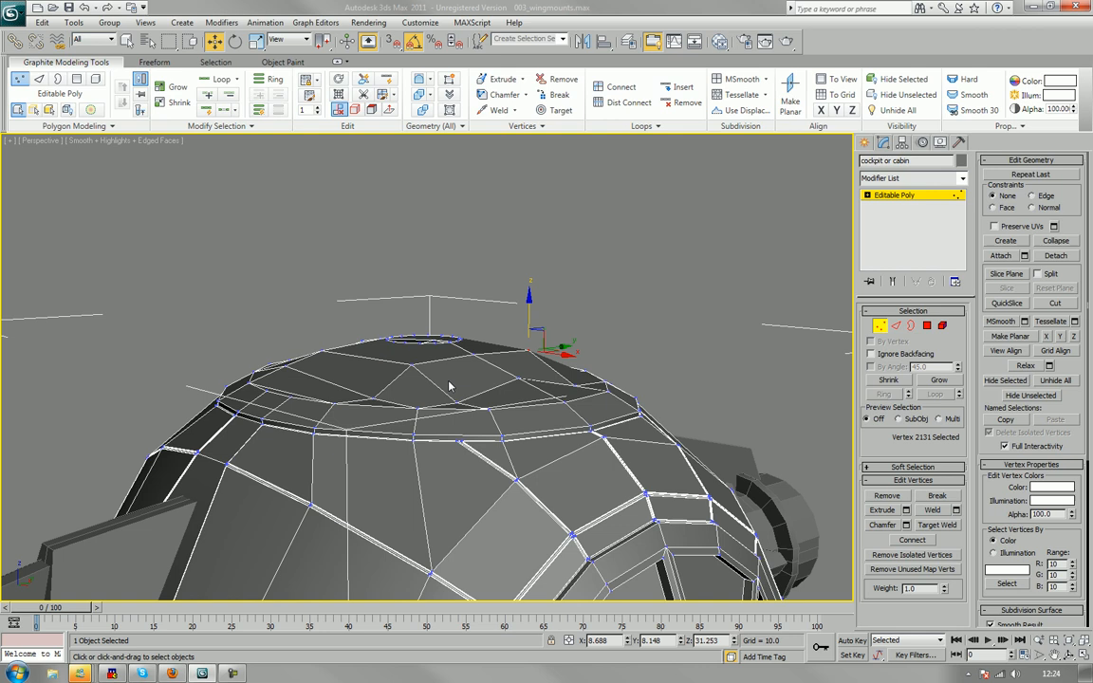
left_click(376, 397)
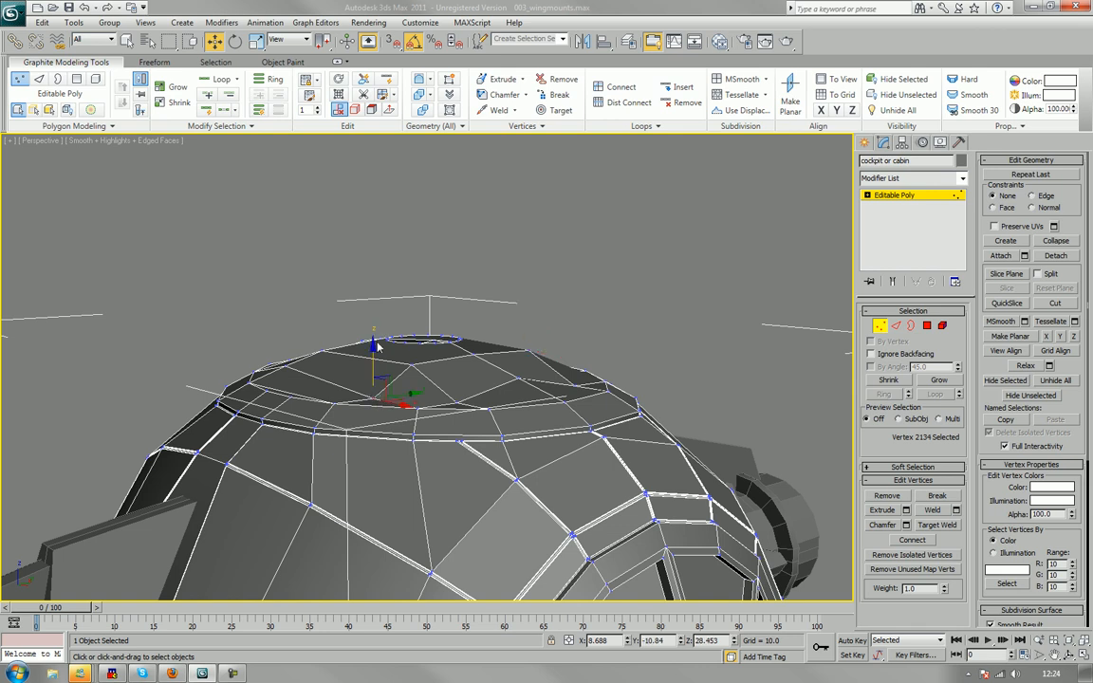
left_click_drag(371, 349, 371, 329)
middle_click_drag(570, 340, 514, 361, "alt")
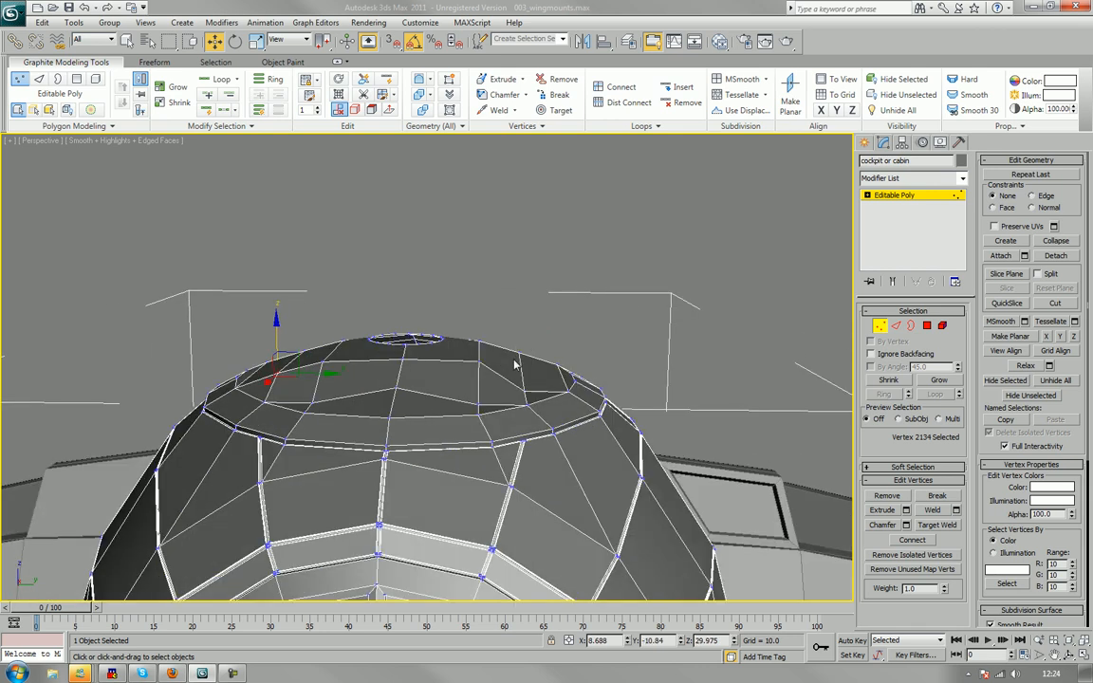
left_click(523, 396)
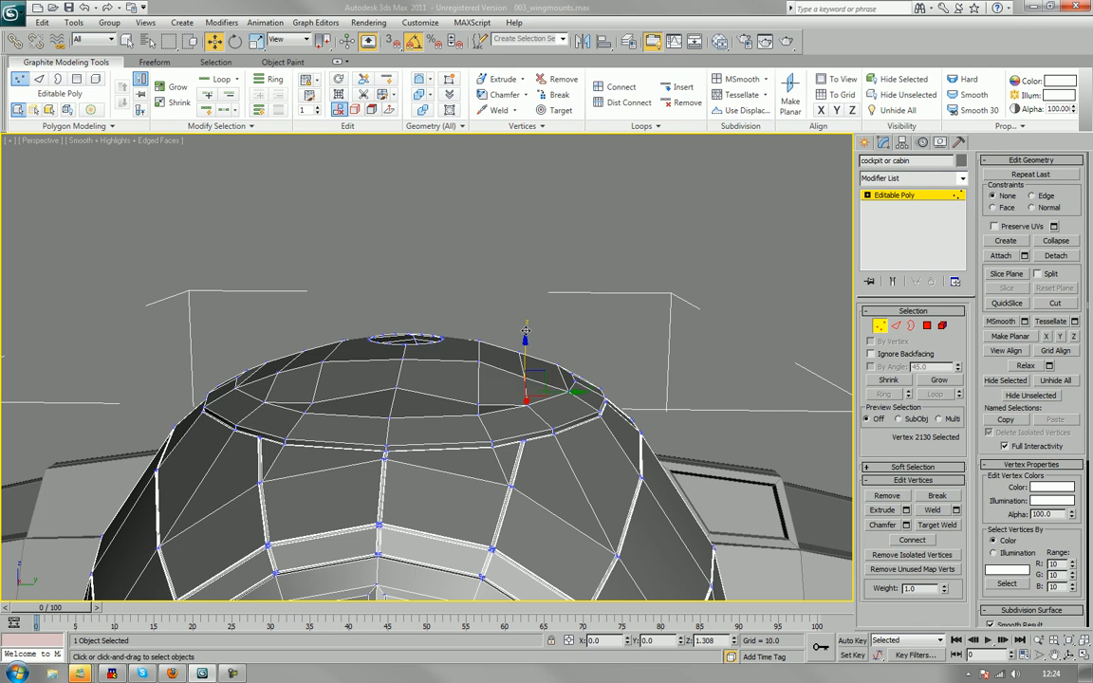
middle_click_drag(525, 328, 477, 339, "alt")
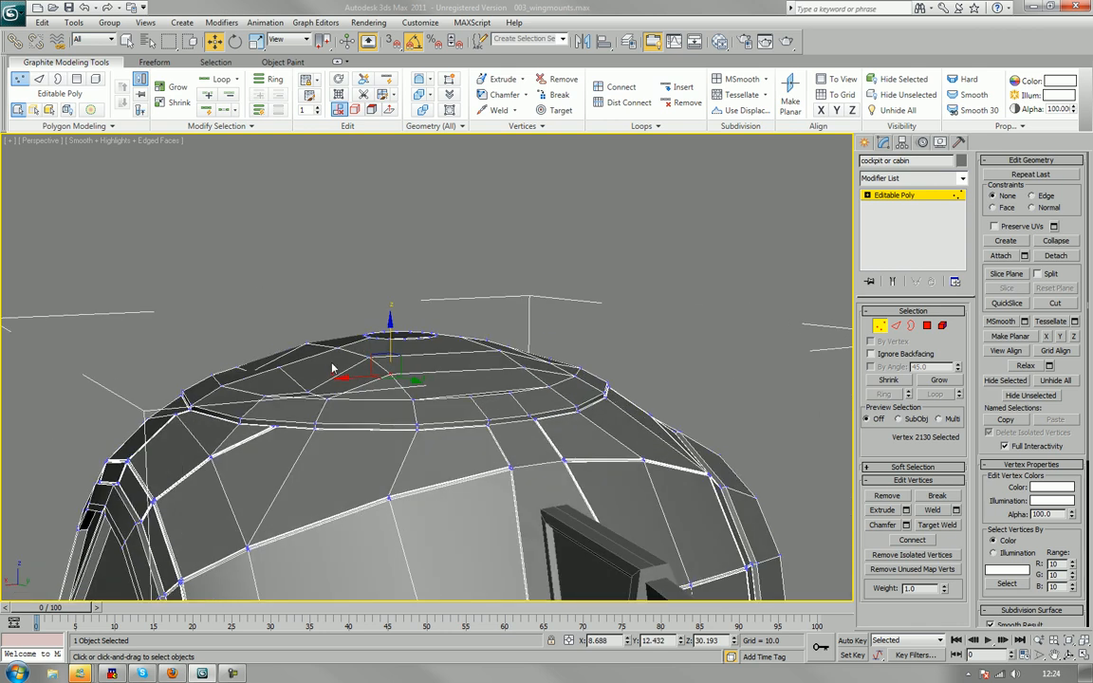
Select the two neighbouring vertices in the outermost grid row at X 15, raise them slightly, and clear the selection.
middle_click_drag(333, 368, 214, 378, "alt")
left_click(255, 366)
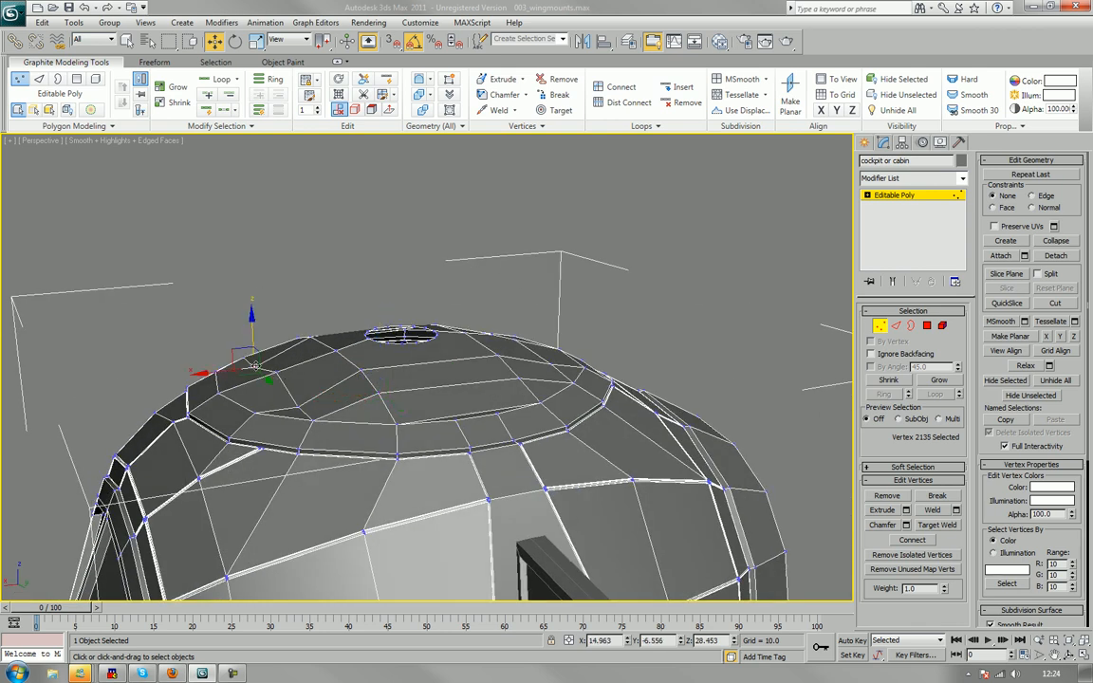
left_click(300, 414, "ctrl")
left_click_drag(275, 352, 273, 339)
left_click(472, 271)
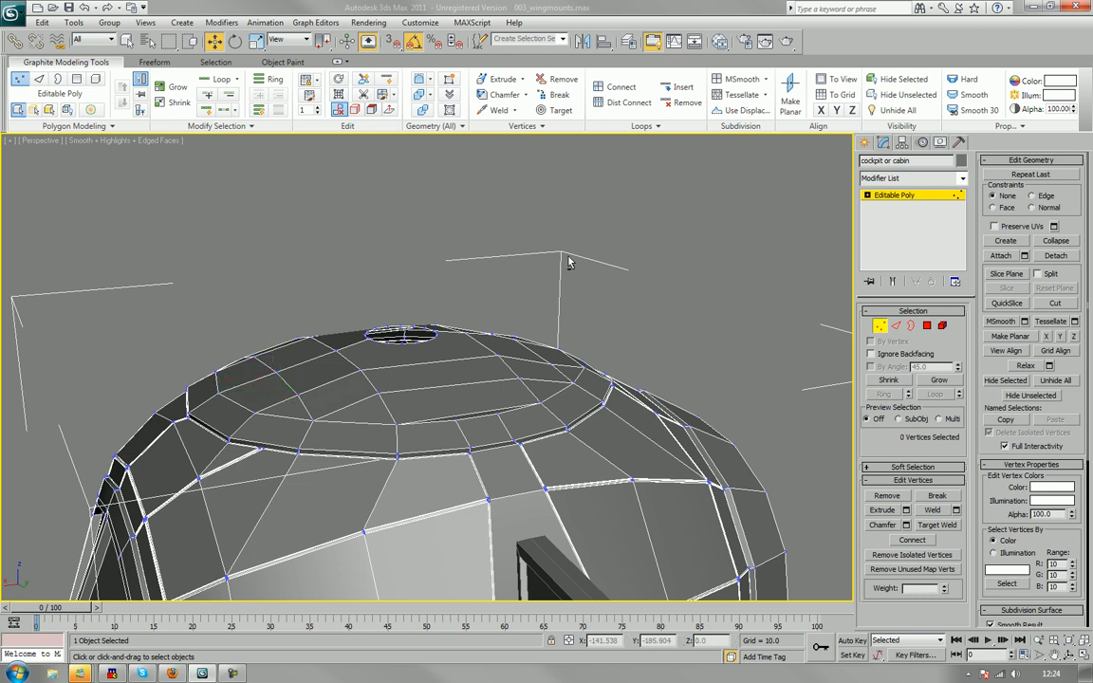
In the front view, raise the middle grid vertex on each side of the hole, the first to about Z 31.9, to round the profile.
middle_click_drag(569, 259, 535, 236, "alt")
middle_click_drag(607, 273, 426, 288, "alt")
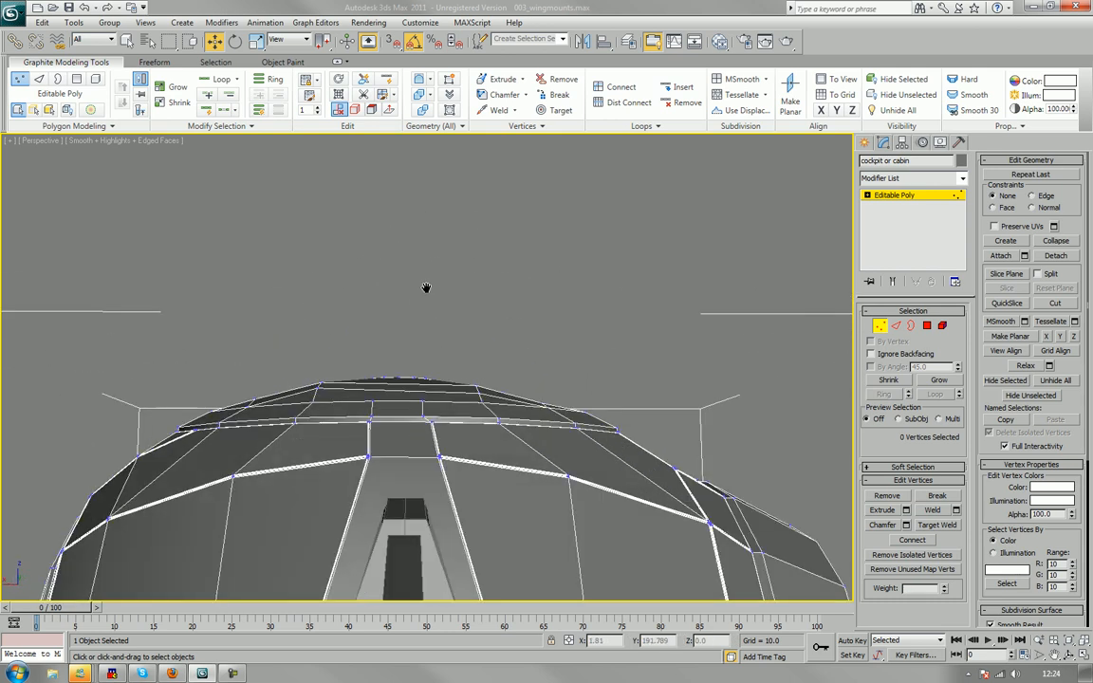
middle_click_drag(321, 371, 322, 375, "alt")
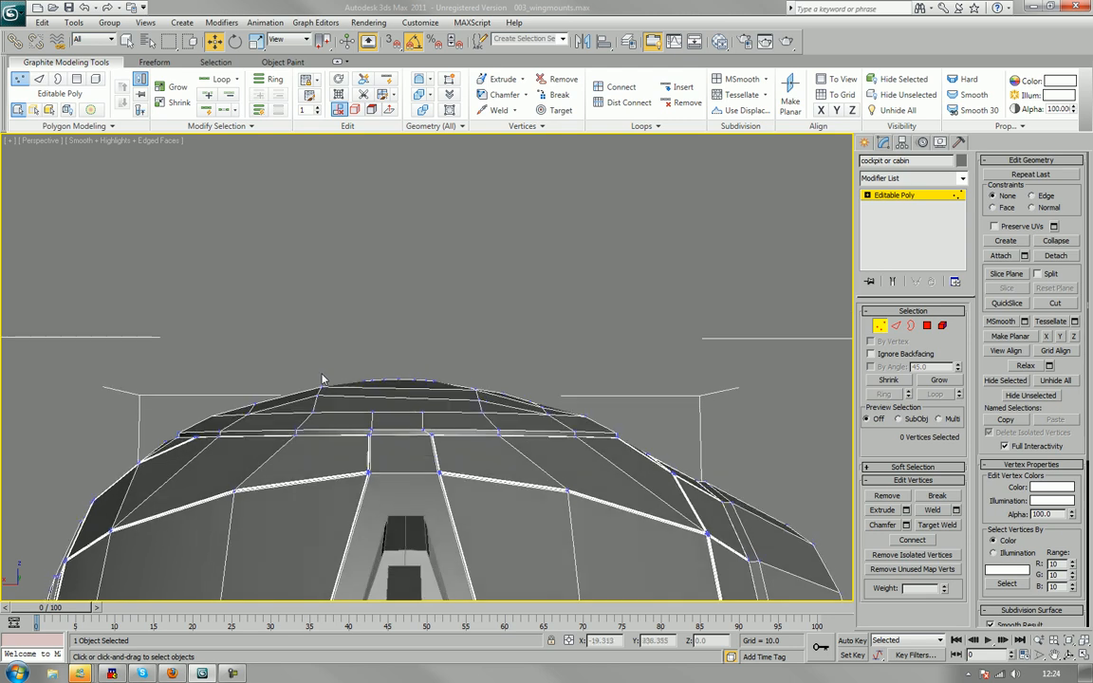
key("f")
scroll(328, 378, "up", 8)
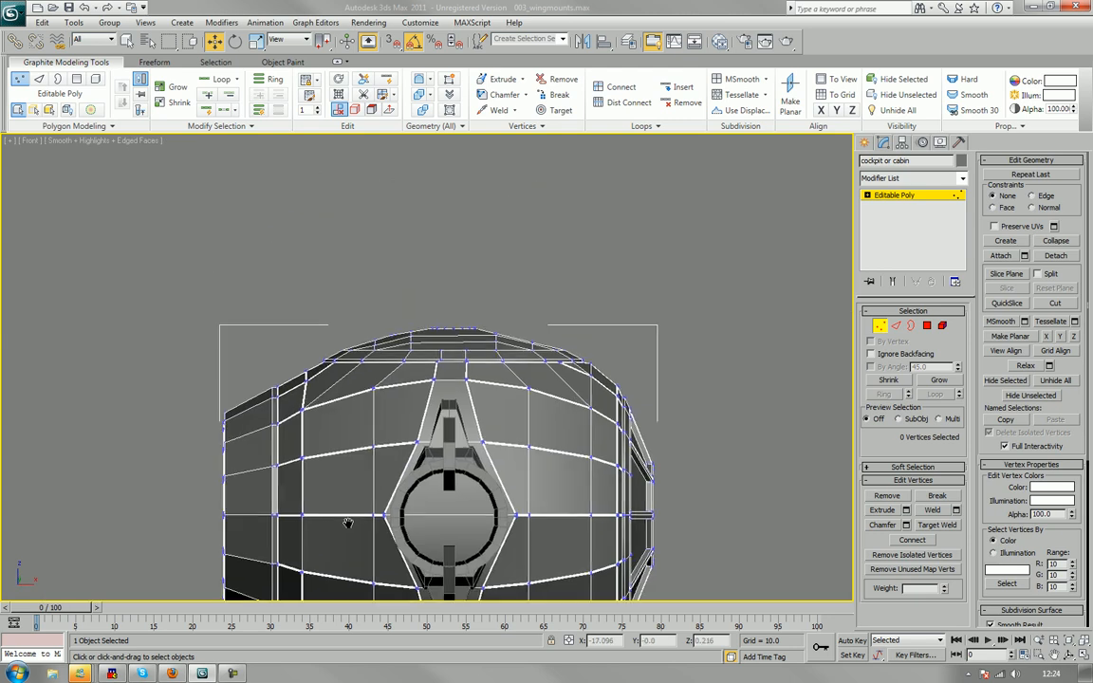
scroll(391, 399, "up", 3)
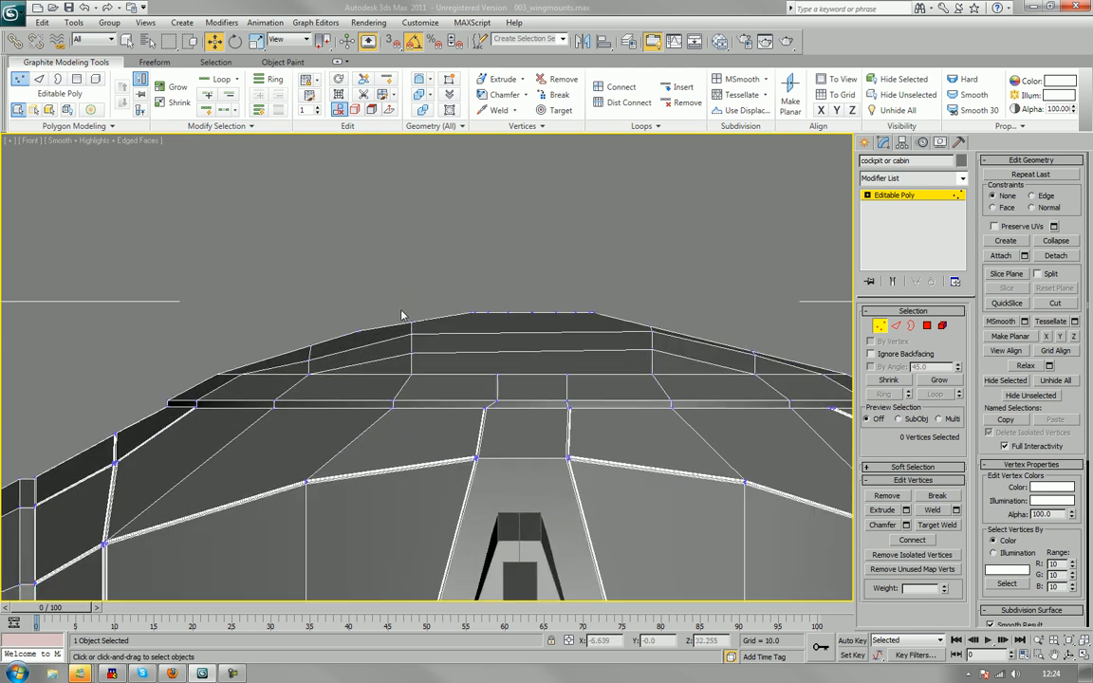
left_click_drag(413, 329, 409, 286)
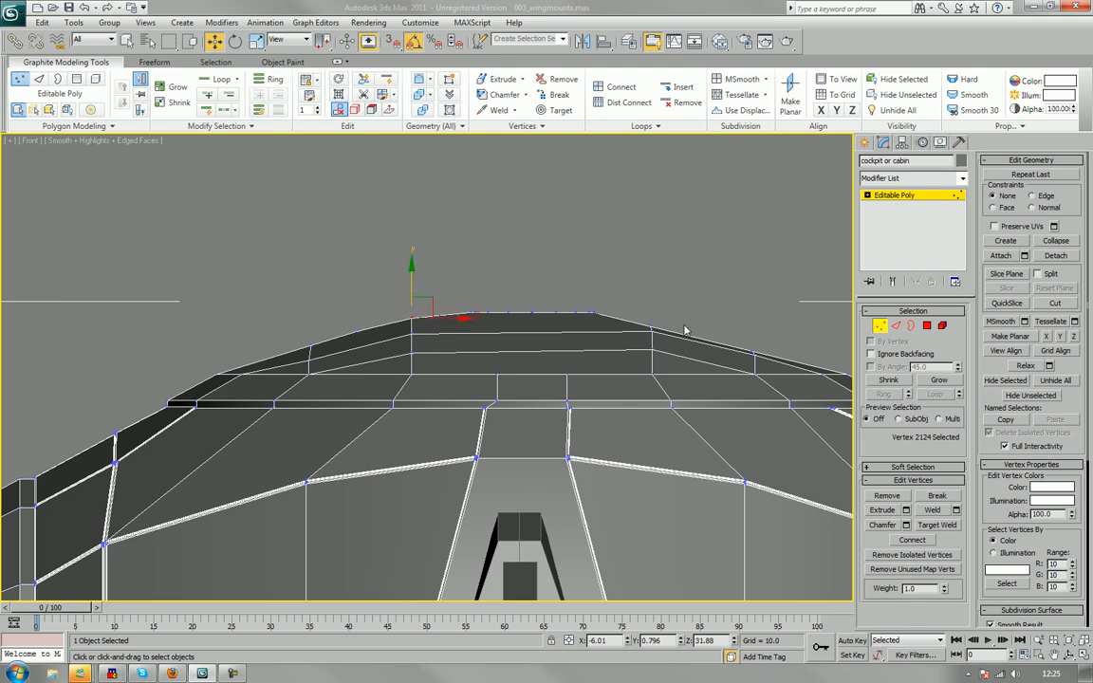
left_click_drag(629, 304, 653, 293)
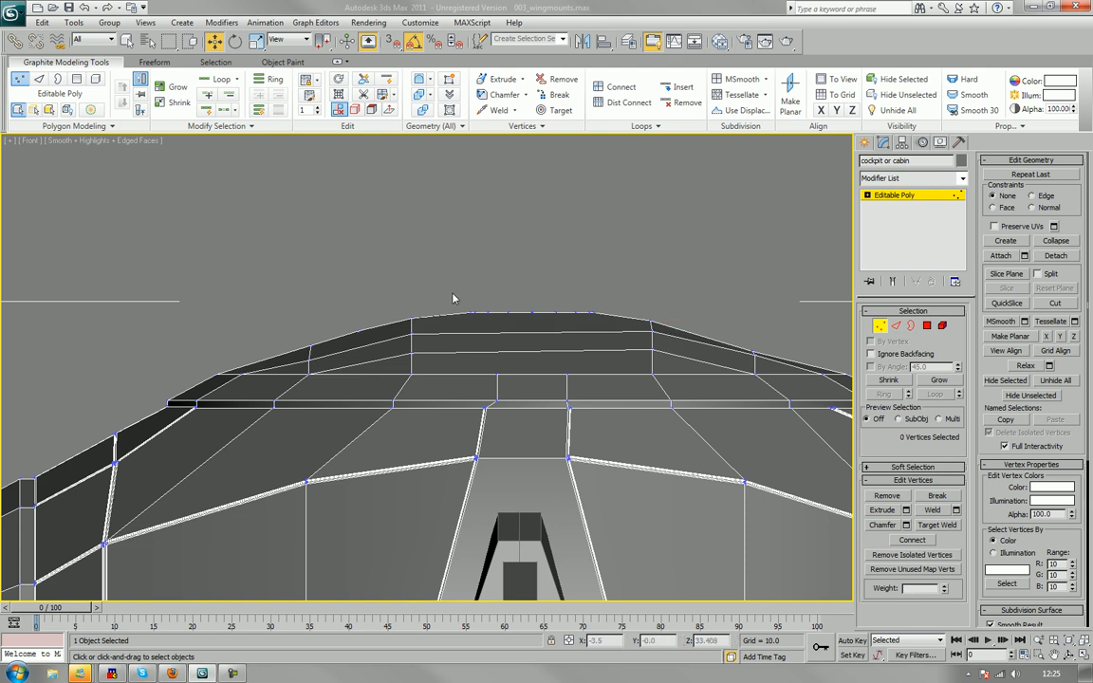
Select all the rim vertices of the round hole in the top cap and remove them.
left_click_drag(454, 298, 621, 328)
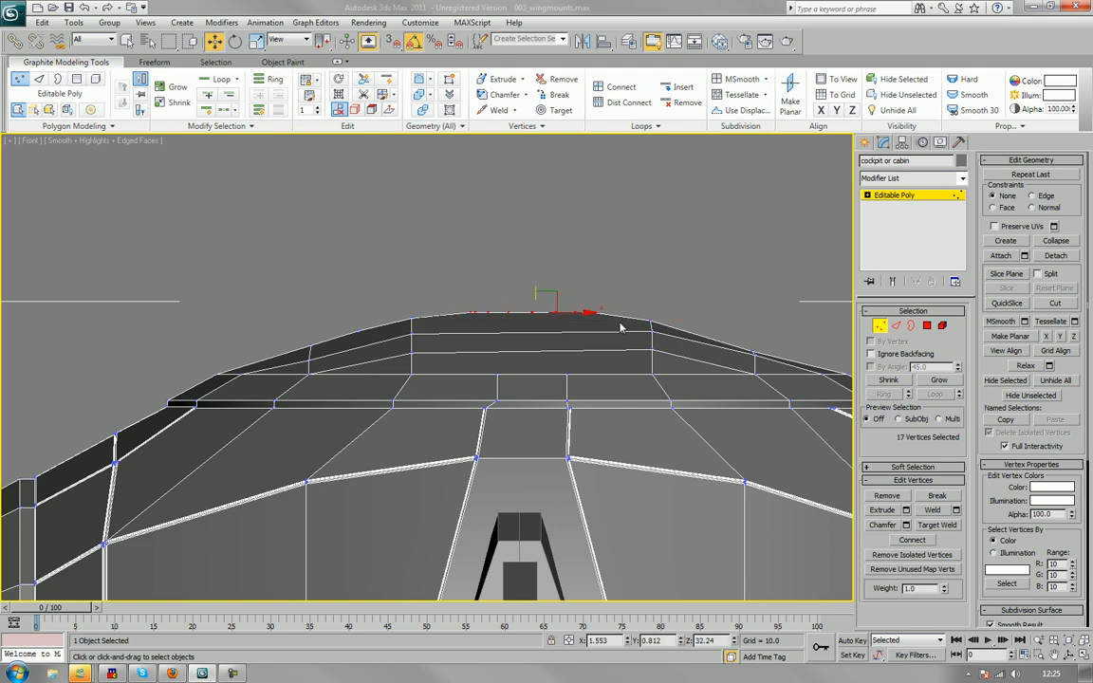
key("p")
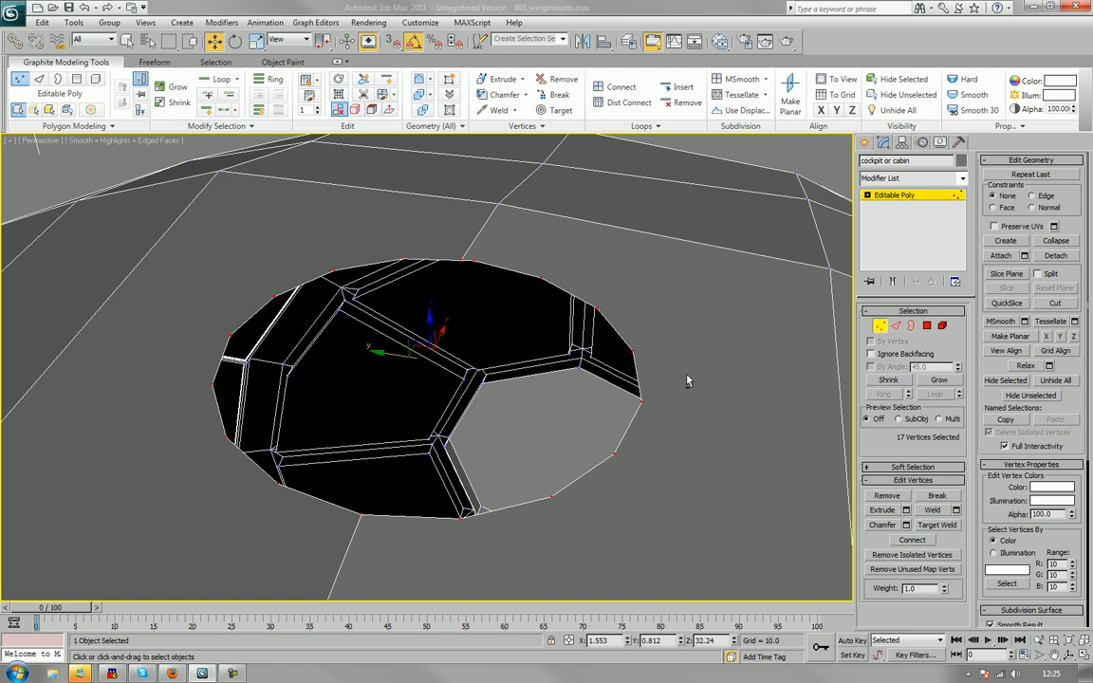
scroll(687, 375, "down", 5)
middle_click_drag(567, 417, 564, 430, "alt")
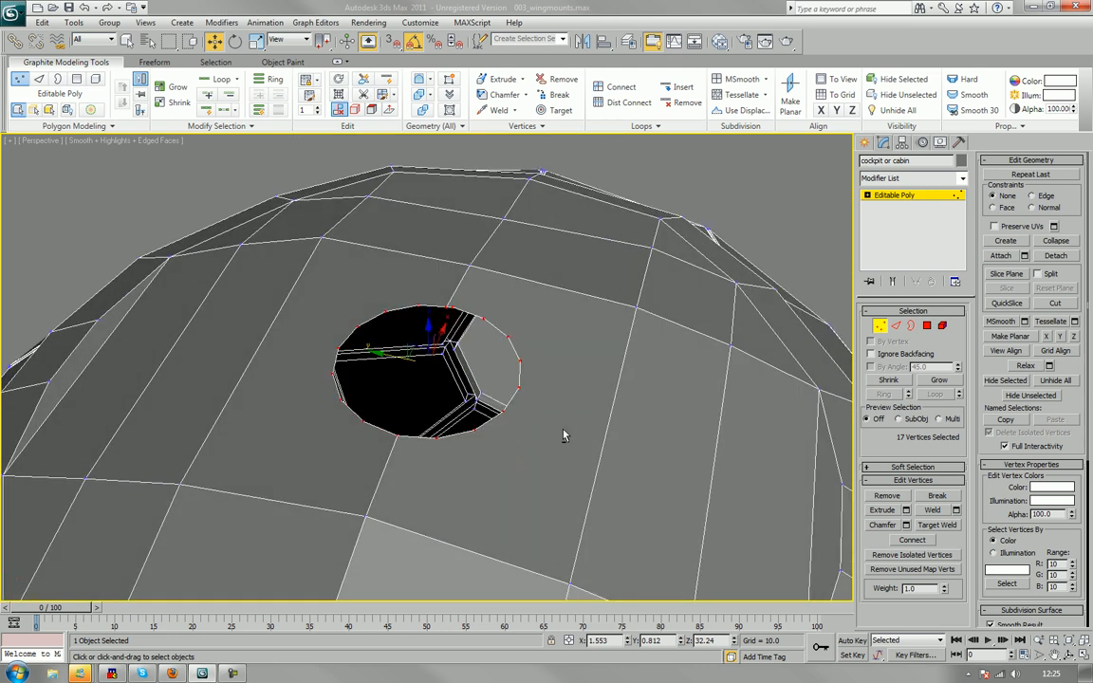
key("Delete")
scroll(564, 434, "down", 3)
middle_click_drag(564, 431, 517, 413, "alt")
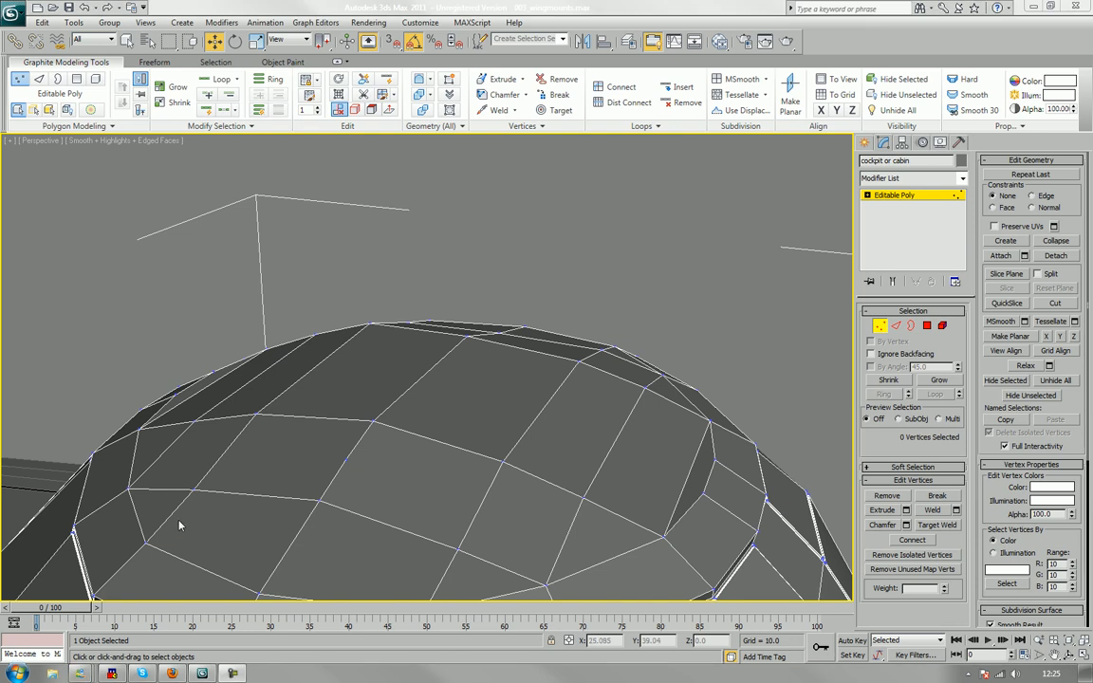
Shift one middle top vertex inward to about X 7.8, Z 31.8, and lower the opposite middle vertex slightly.
middle_click_drag(181, 525, 465, 429, "alt")
scroll(486, 463, "up", 1)
left_click(880, 326)
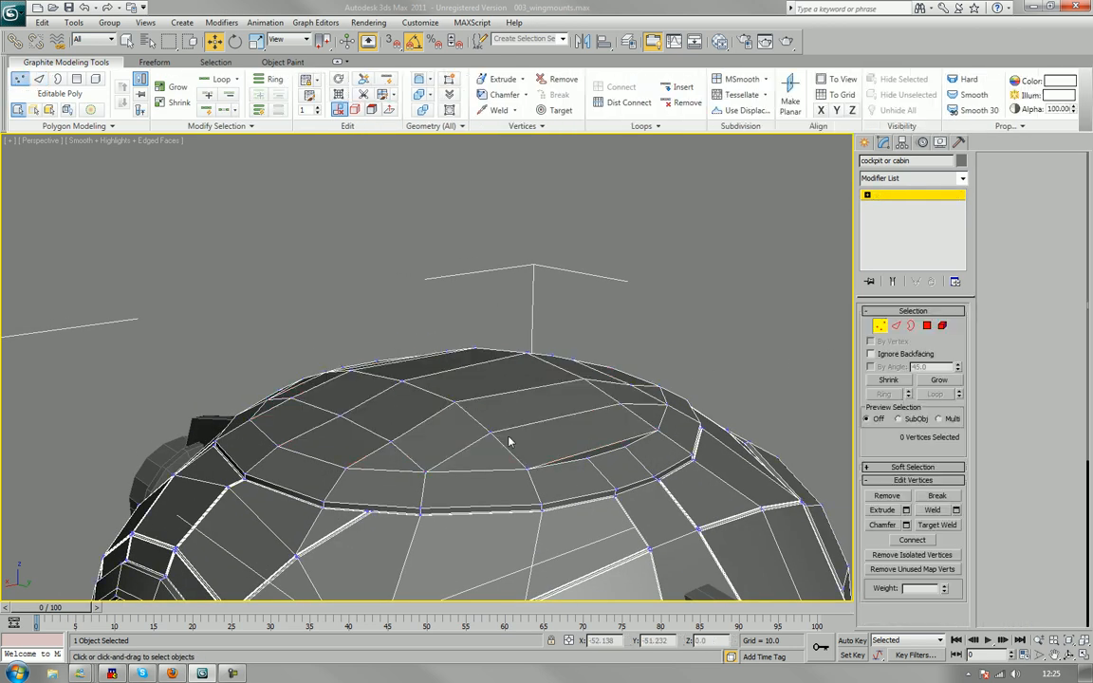
middle_click_drag(509, 441, 401, 374, "alt")
left_click(457, 364)
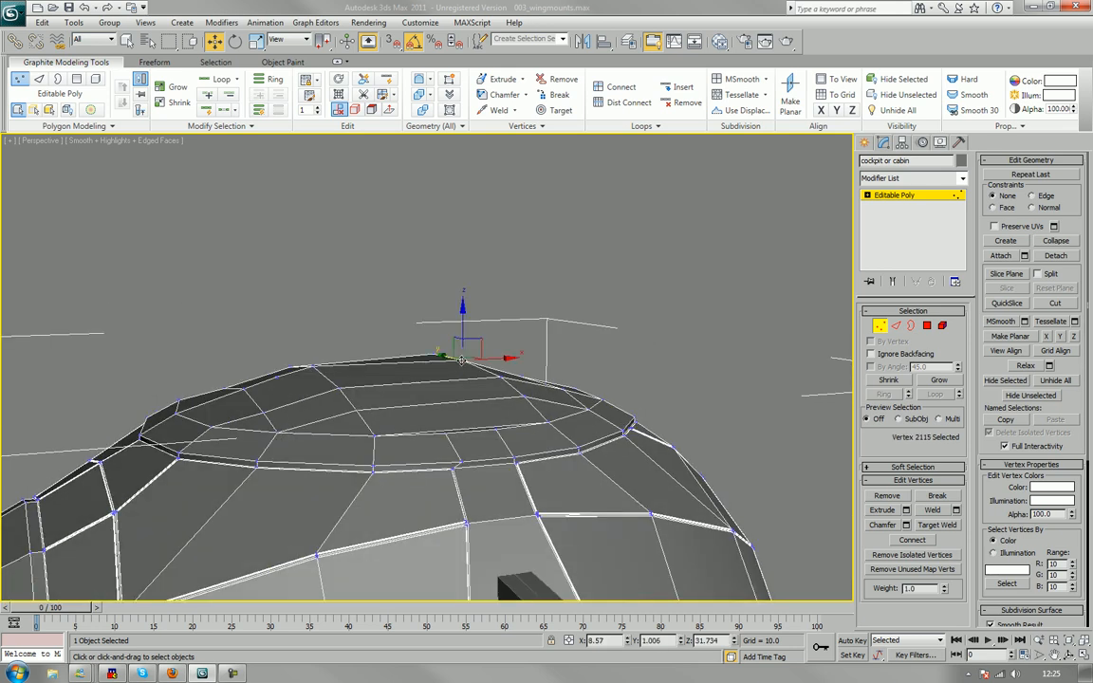
left_click_drag(471, 340, 463, 339)
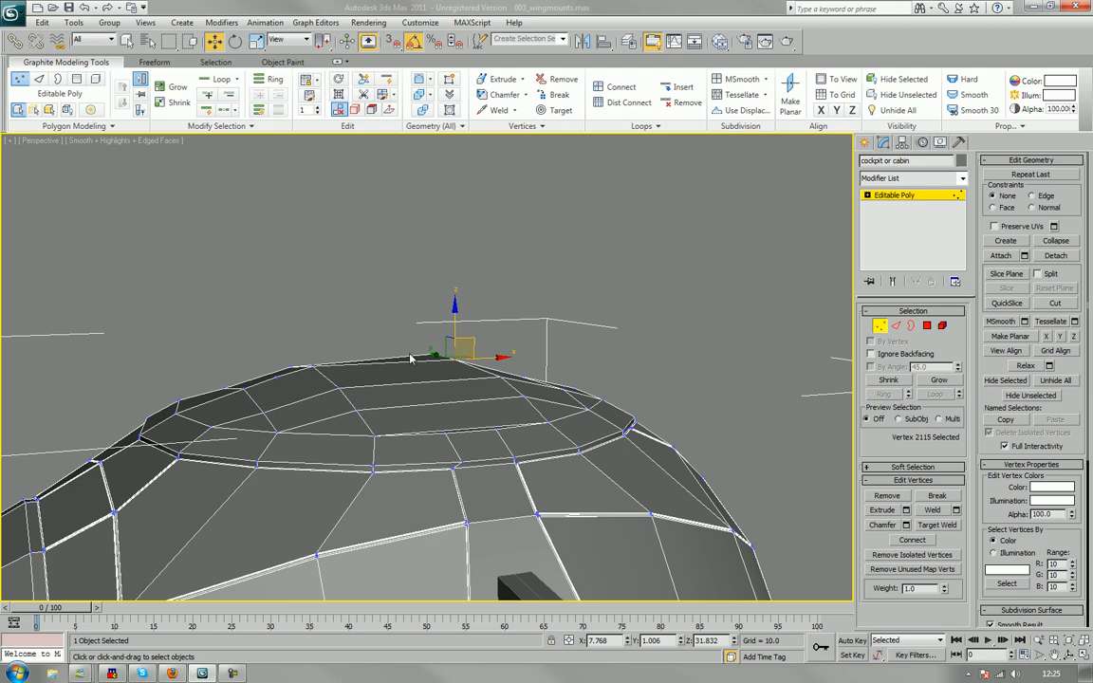
left_click(312, 364)
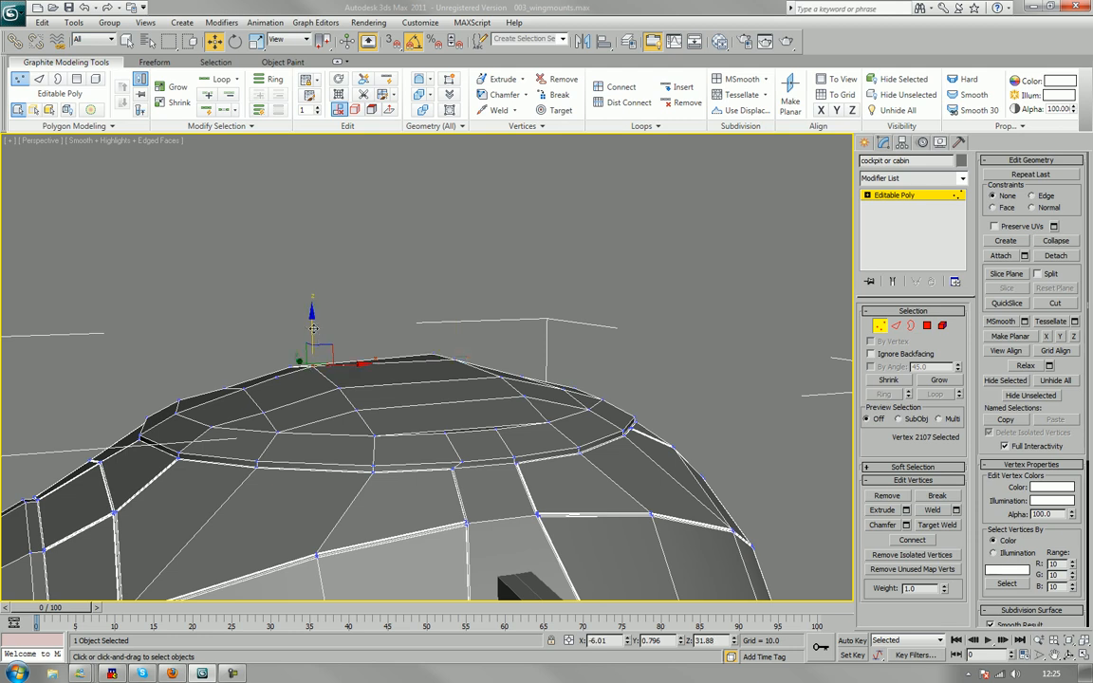
left_click_drag(310, 326, 310, 332)
left_click(329, 324)
Raise the middle top vertex at X 7.8 of the cap to about Z 32.4 to round the profile.
middle_click_drag(332, 325, 424, 332, "alt")
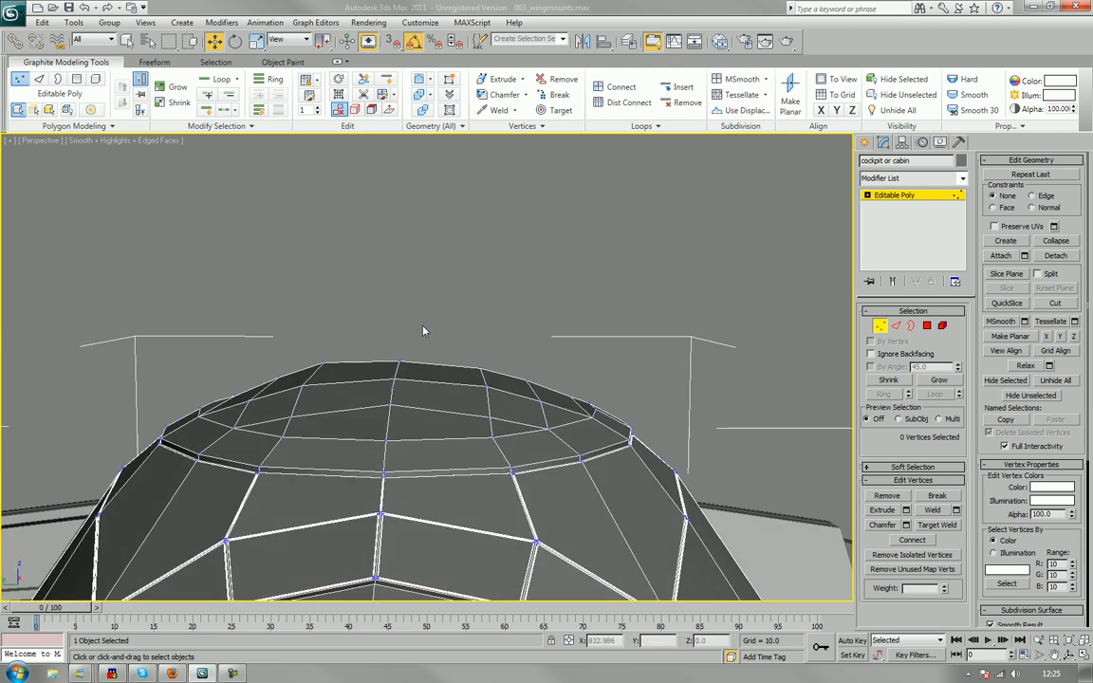
left_click(478, 363)
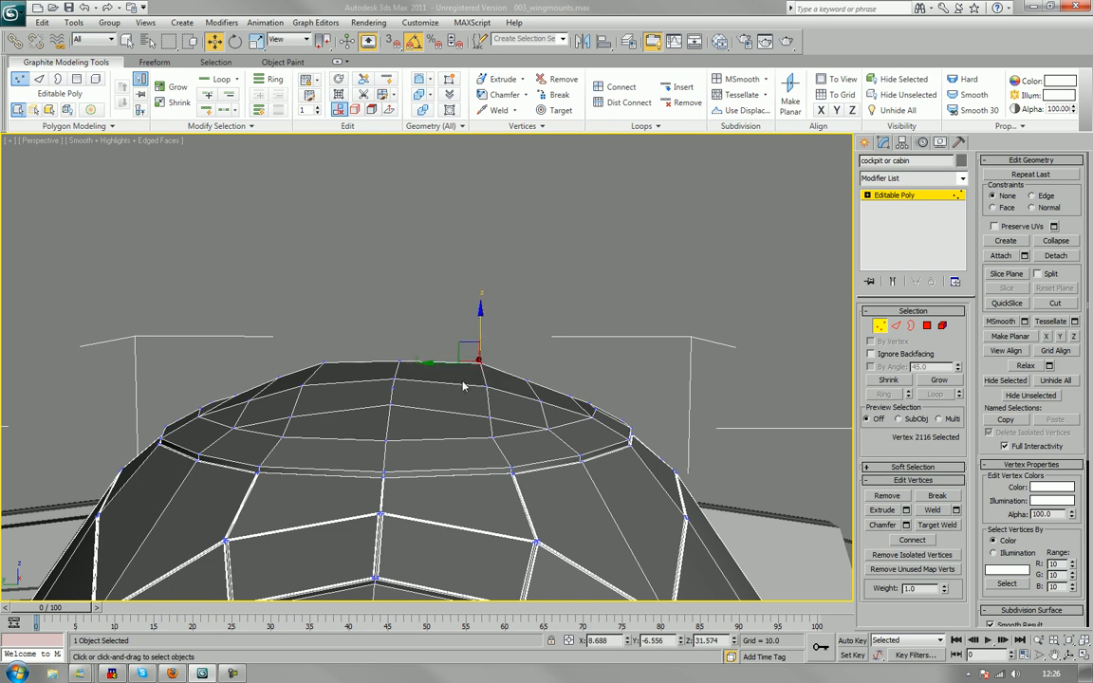
left_click(400, 361)
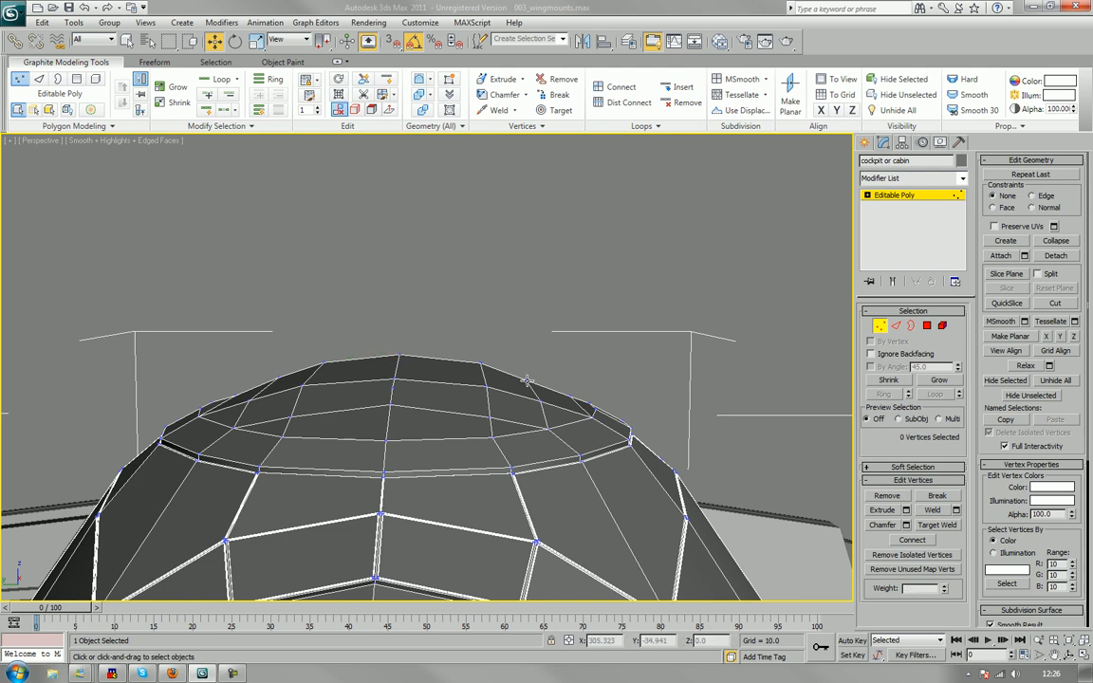
left_click(478, 363)
left_click(521, 375)
left_click(469, 344)
middle_click_drag(469, 344, 402, 344, "alt")
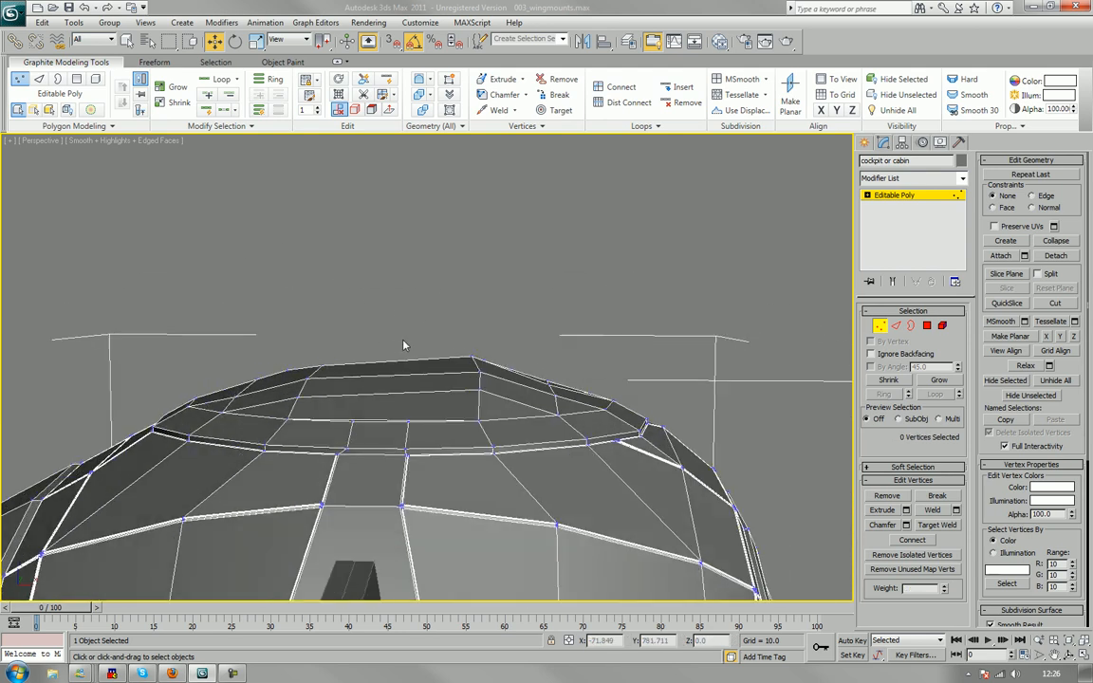
Raise the middle vertex of the outer grid row near X 15 to about Z 30.8 and check its neighbour at Y -6.6.
left_click(547, 384)
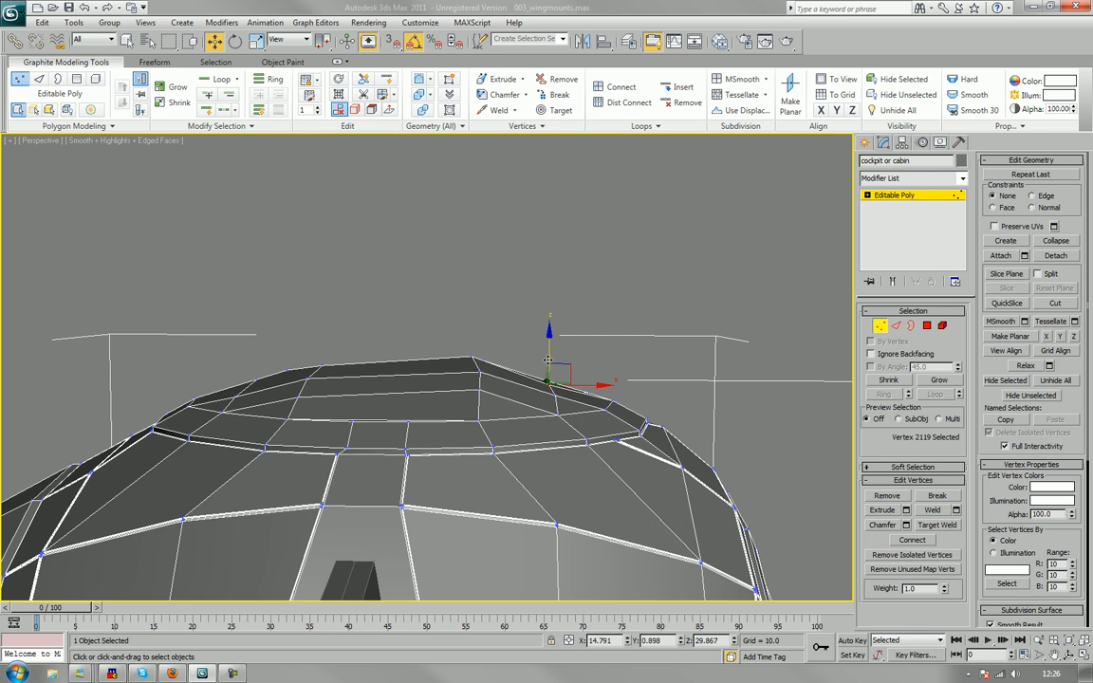
left_click_drag(547, 350, 548, 340)
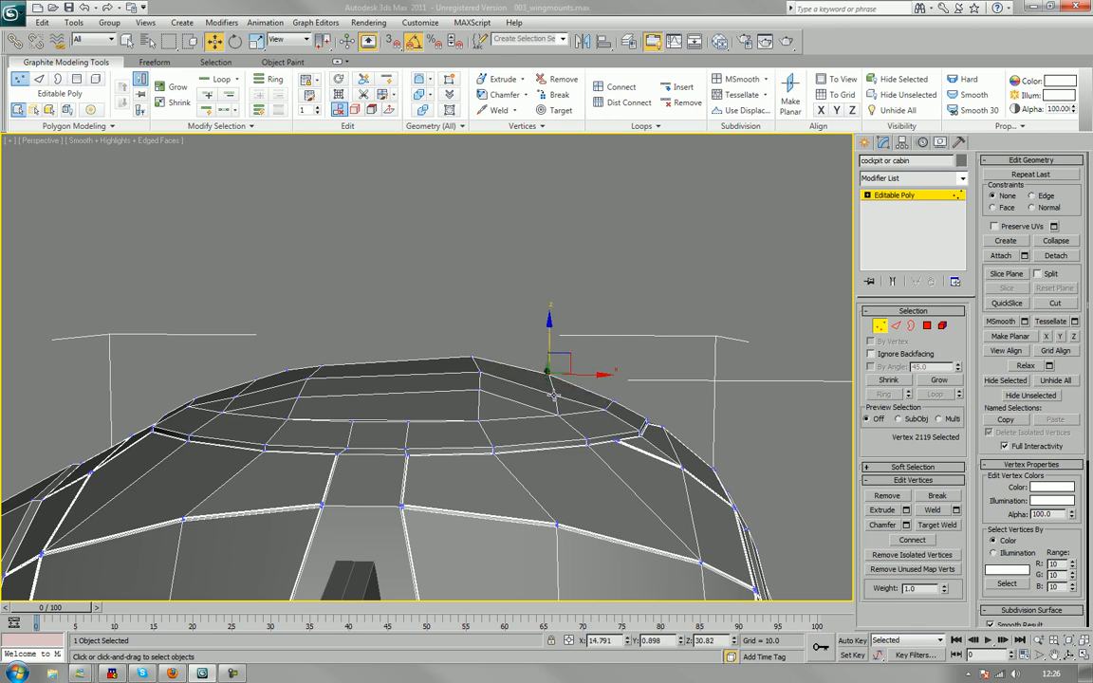
left_click(553, 378)
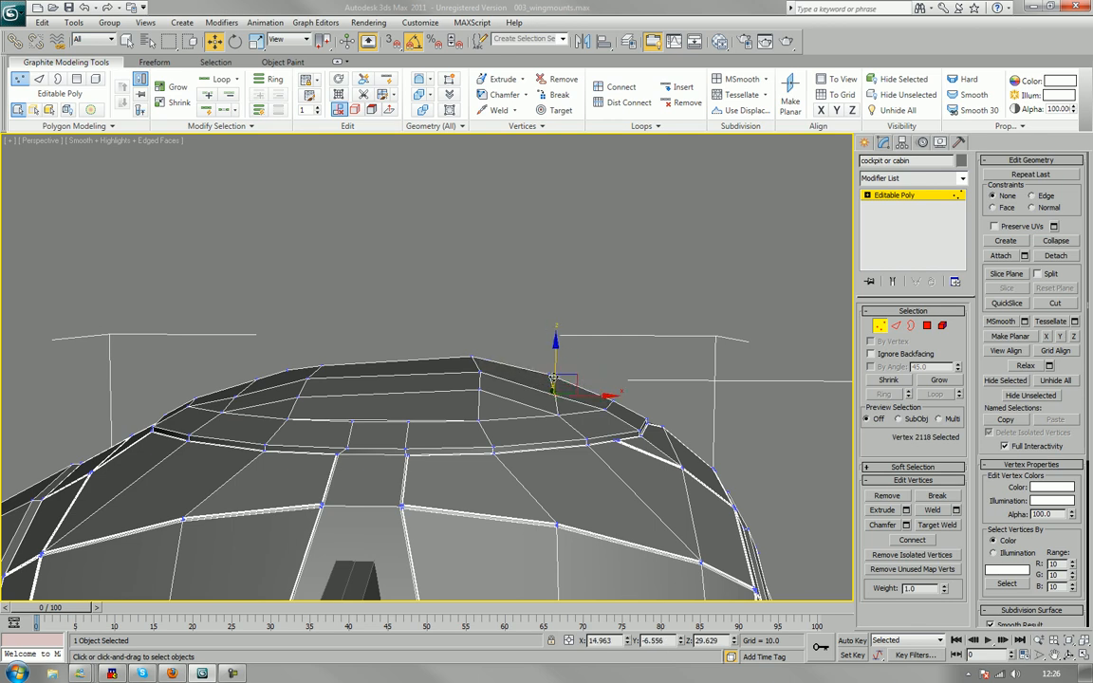
left_click(634, 358)
middle_click_drag(634, 358, 425, 355, "alt")
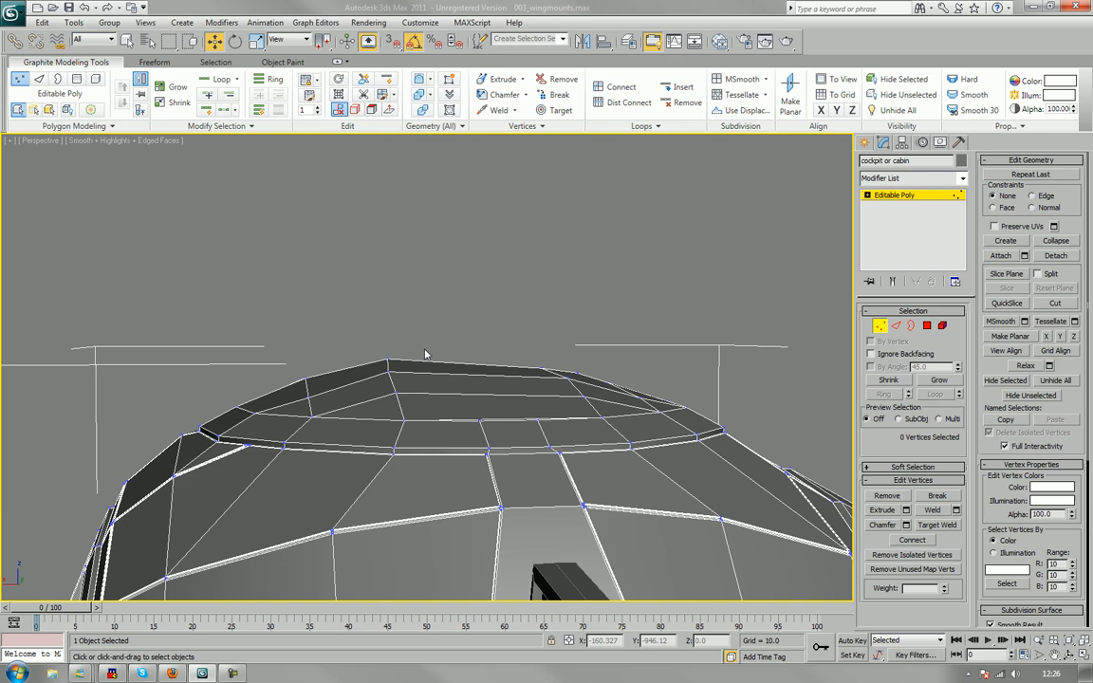
Raise the vertex at Y 8.1 in the same outer row to about Z 30.1 and clear the selection.
left_click(306, 382)
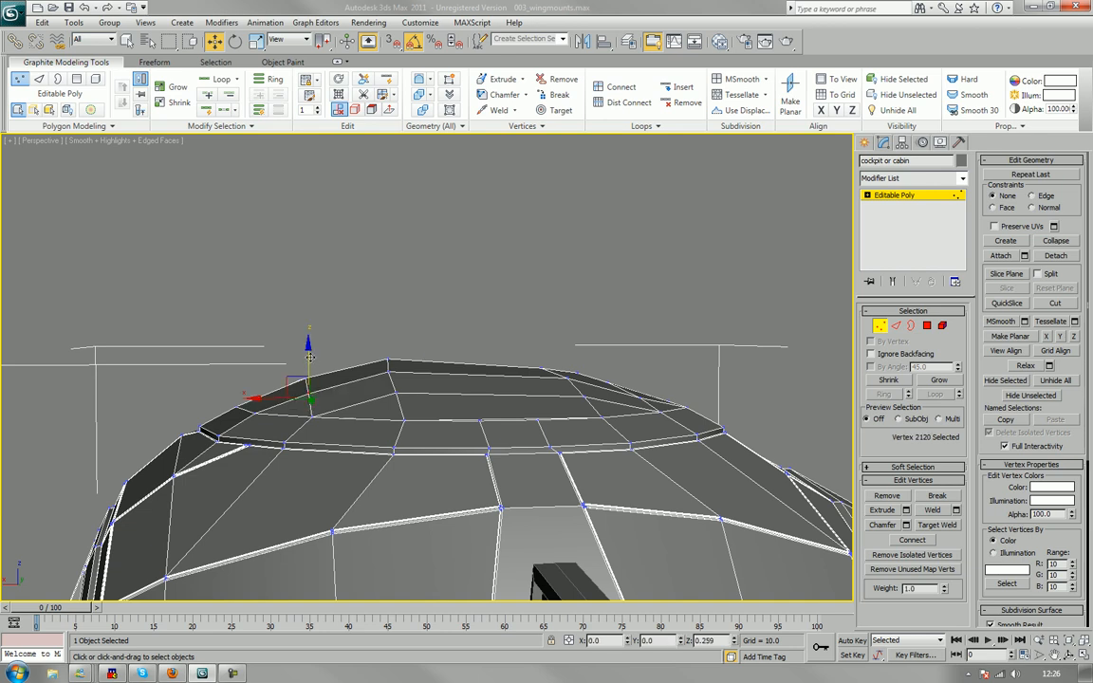
middle_click_drag(375, 359, 465, 403, "alt")
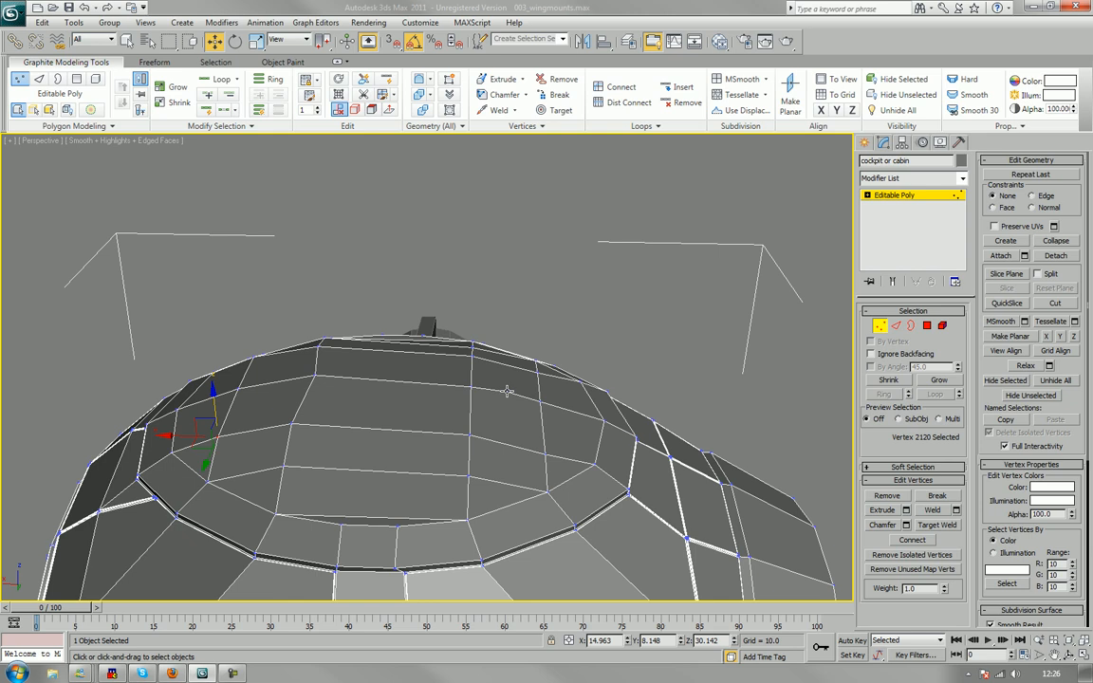
left_click(508, 391)
left_click(527, 408)
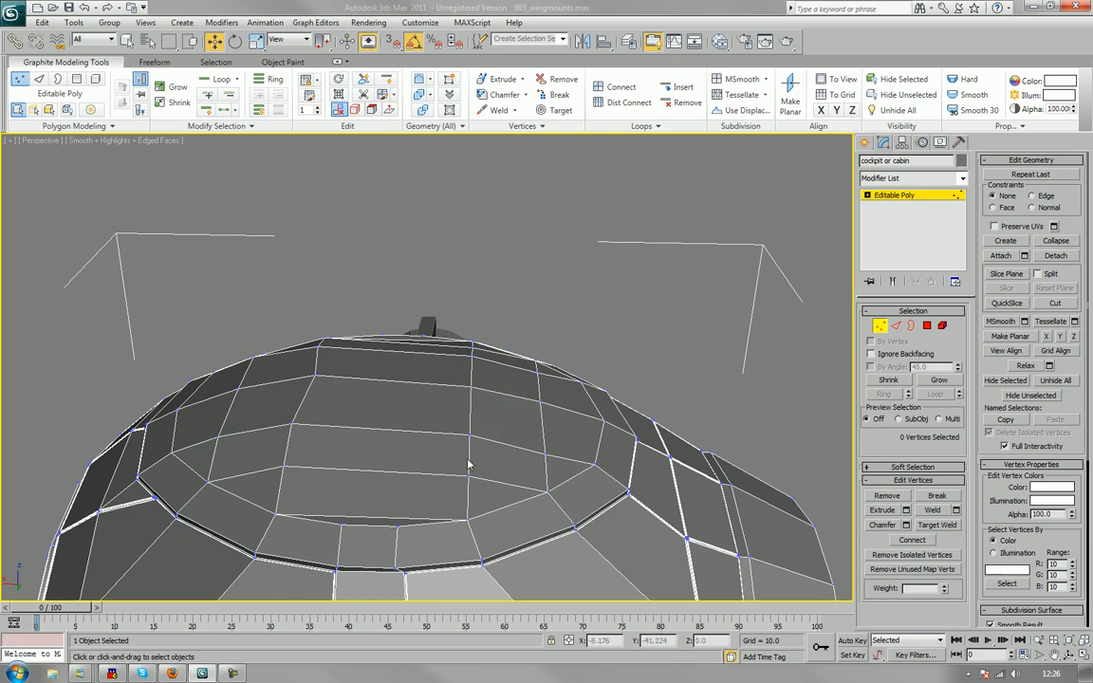
Shift the middle top vertex outward along X to about X 8.7 and clear the selection.
left_click(312, 375)
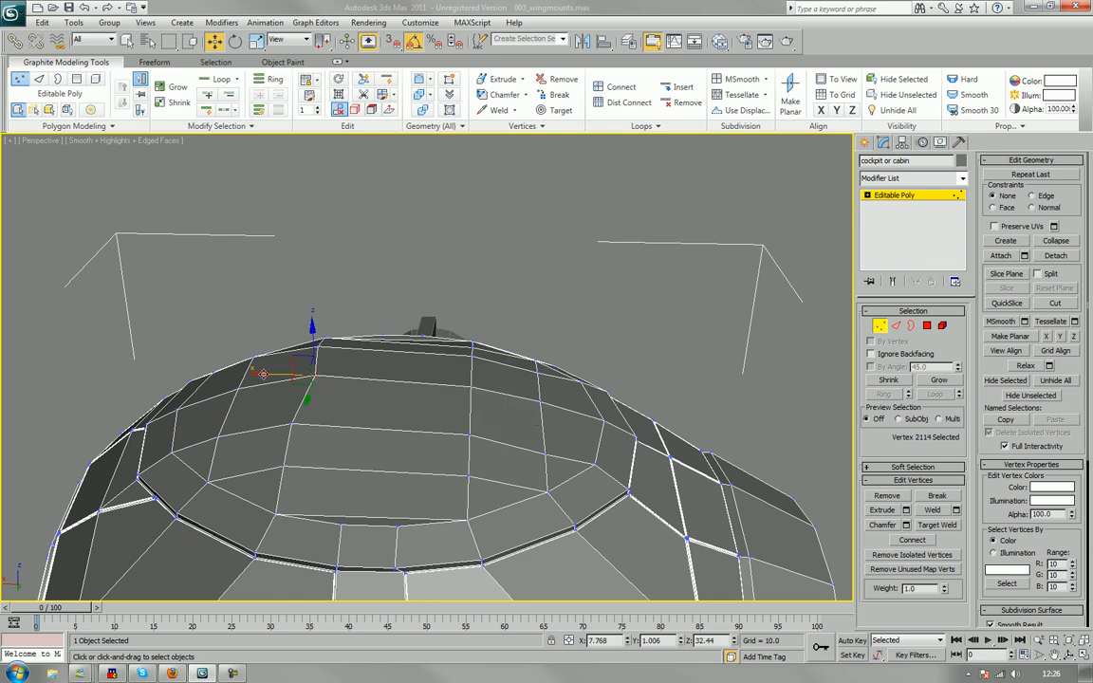
left_click_drag(251, 374, 253, 373)
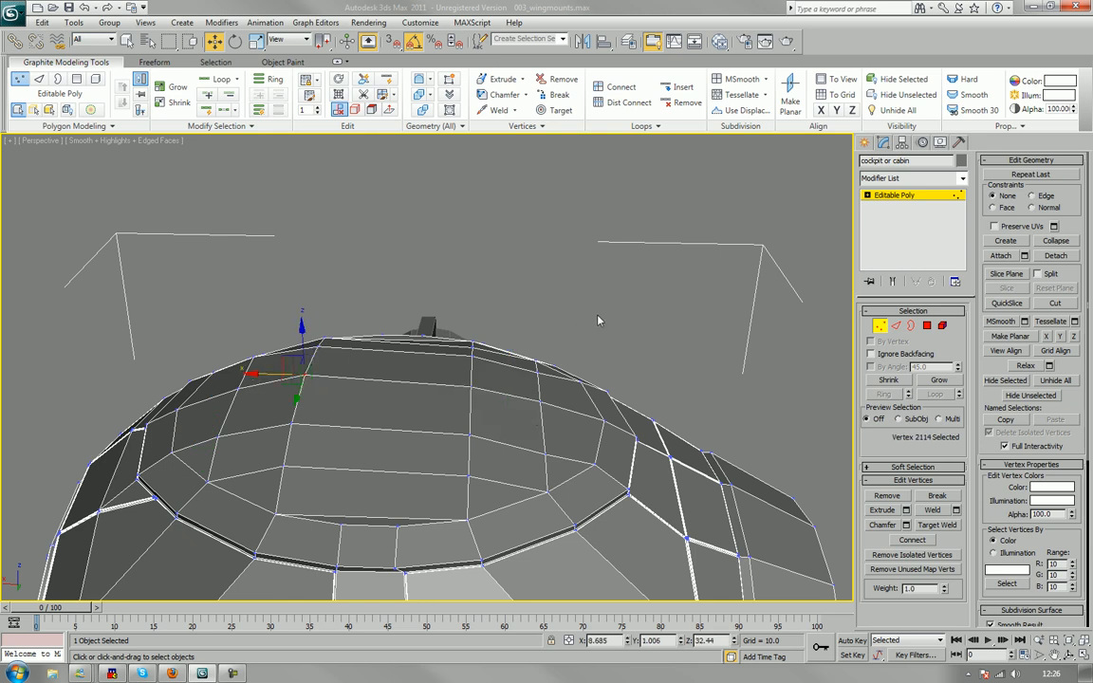
left_click(597, 314)
Raise two top vertices in the grid row near X -6 slightly, bringing the one at Y -6.6 to about Z 31.2.
scroll(598, 314, "down", 3)
middle_click_drag(604, 313, 375, 282, "alt")
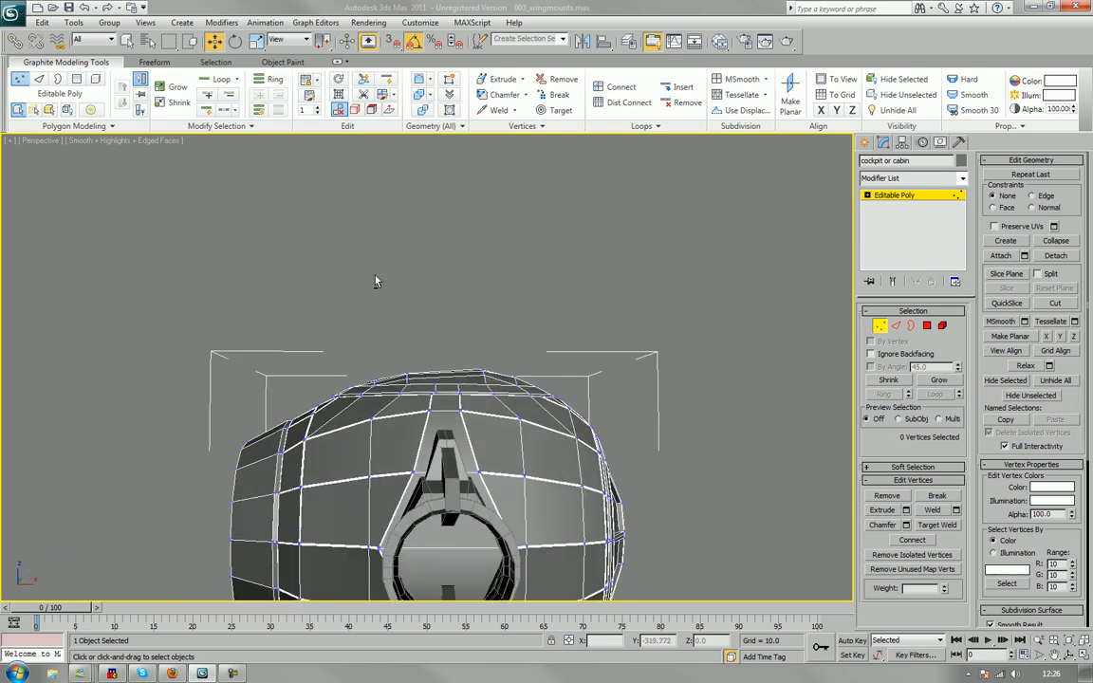
scroll(375, 275, "up", 2)
scroll(376, 276, "down", 1)
scroll(382, 334, "up", 1)
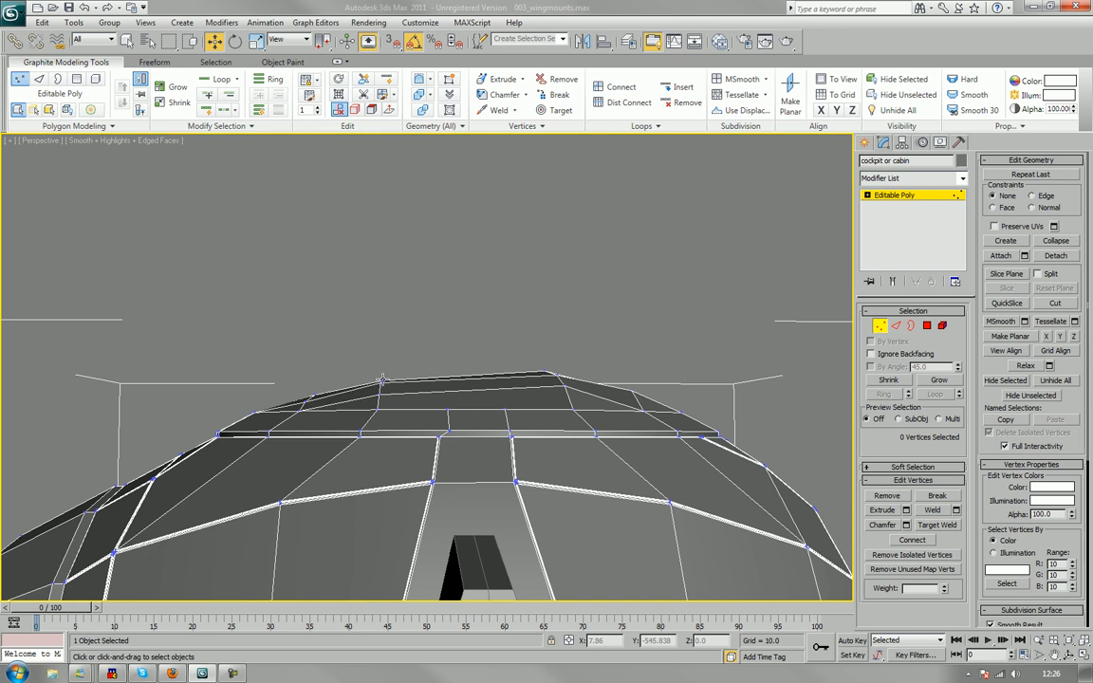
left_click(383, 379)
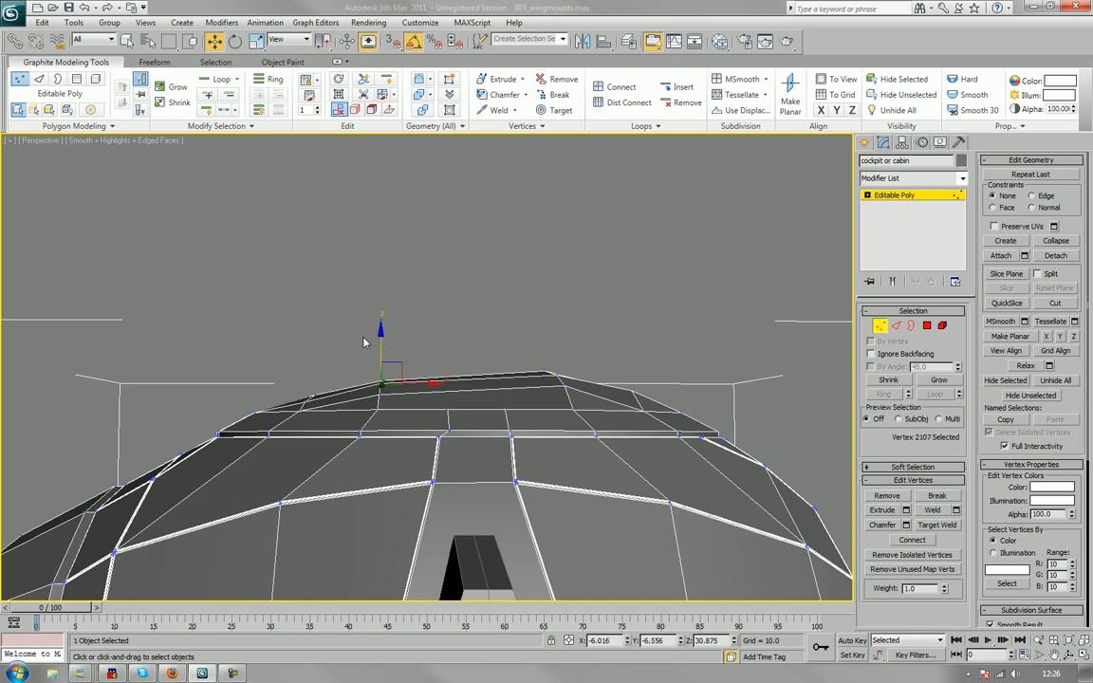
left_click(379, 369)
left_click(384, 379)
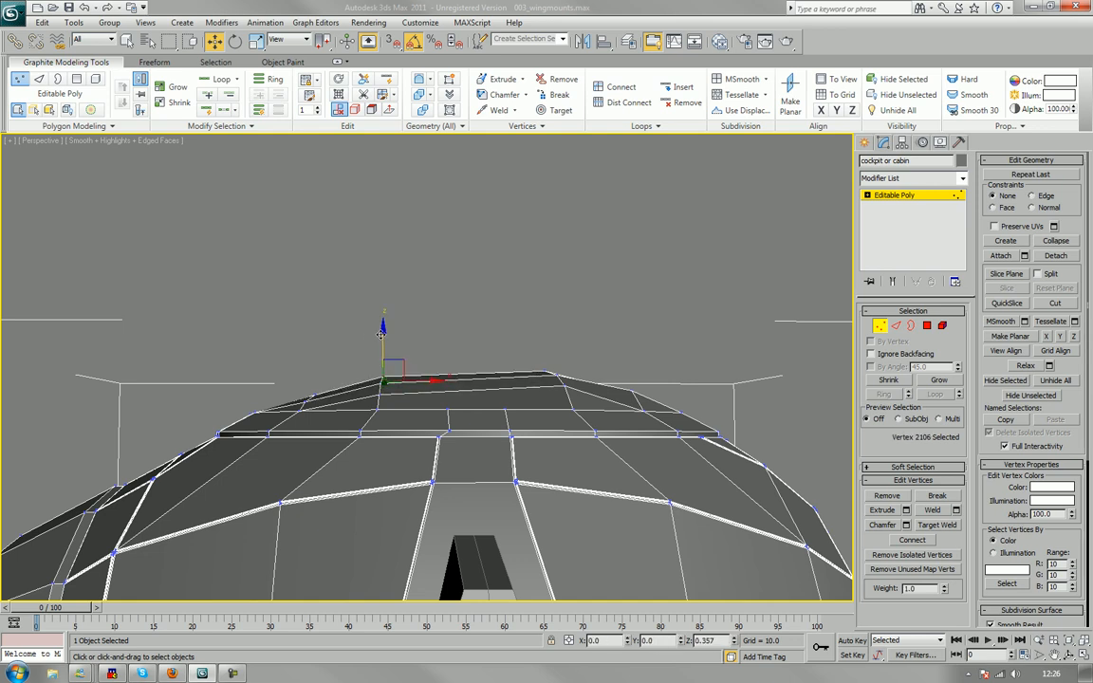
left_click(371, 363)
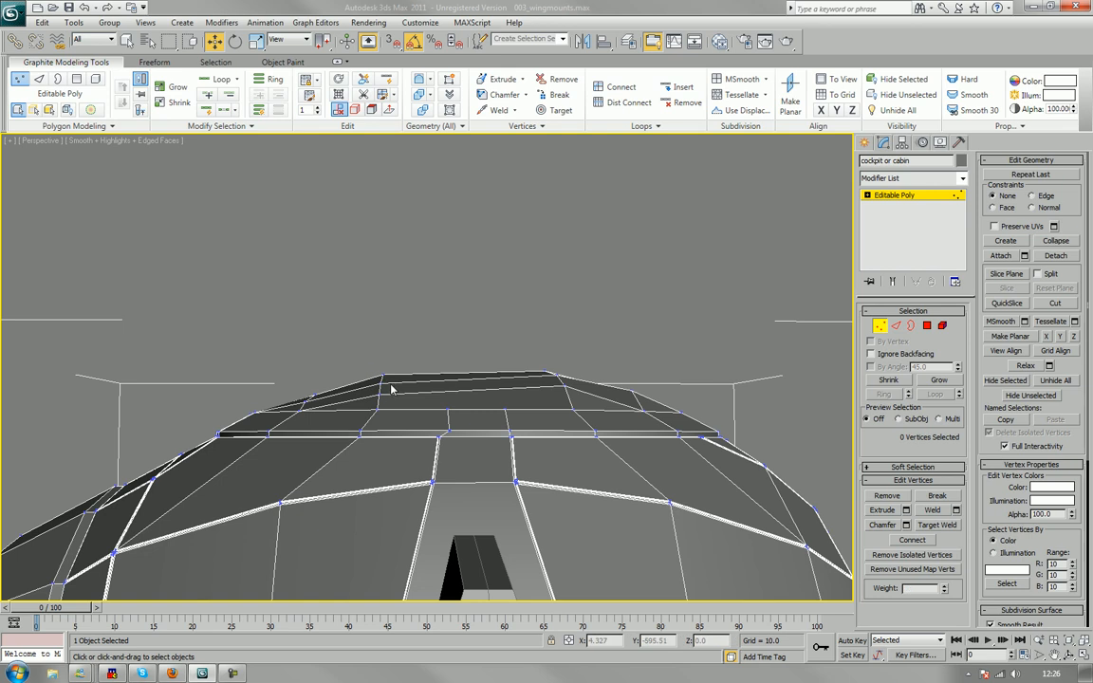
left_click(382, 382)
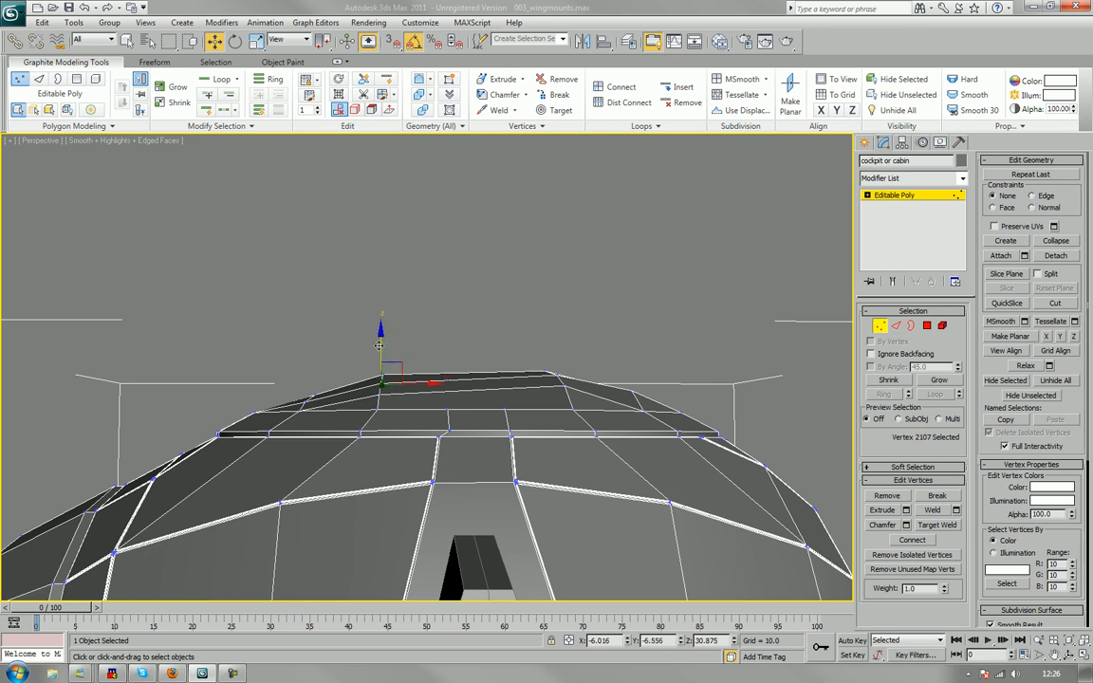
left_click_drag(379, 345, 378, 341)
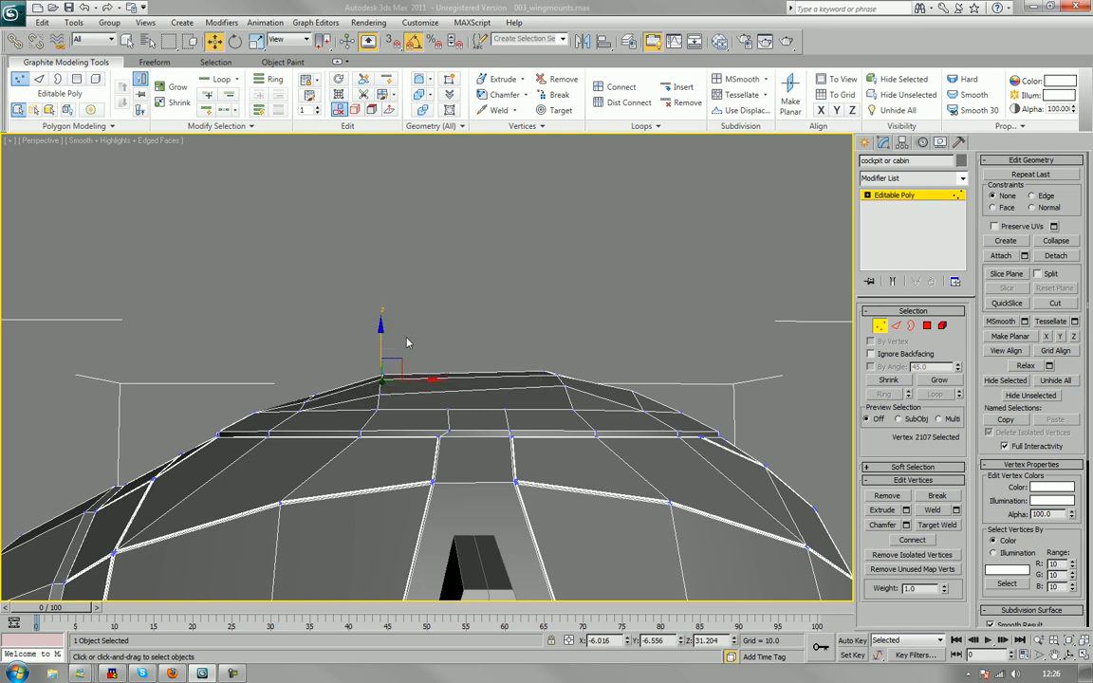
left_click(447, 335)
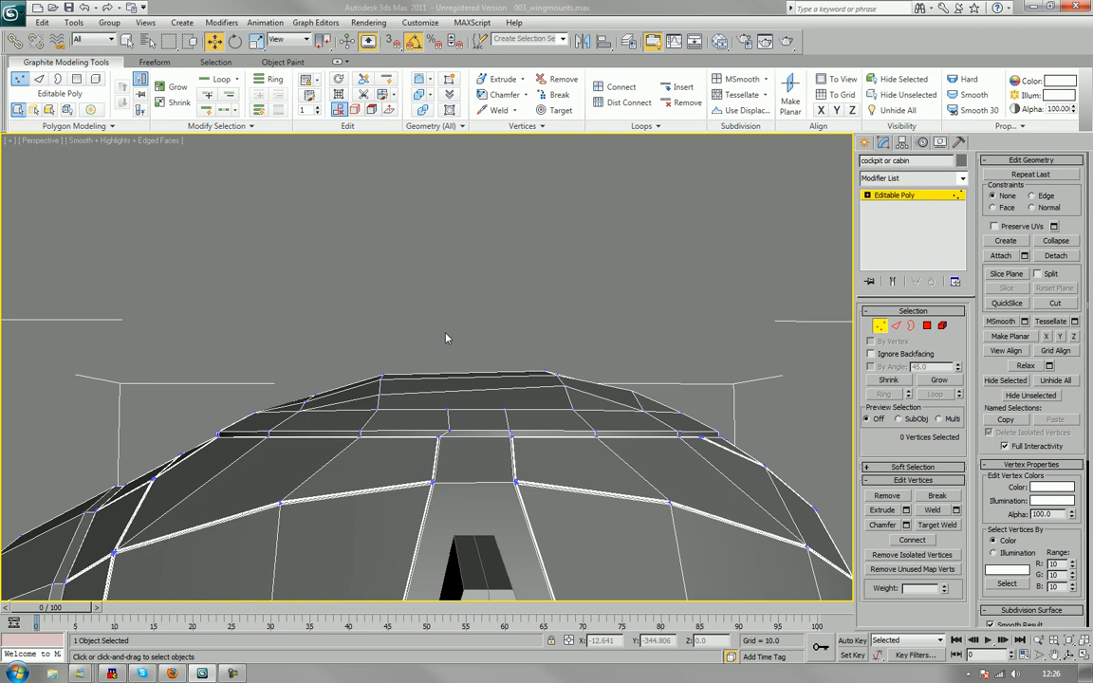
Save the scene file.
key("z")
key("ctrl+s")
Target-weld the two extra vertices on the cap's straight inner edge to the nearest grid corner vertices.
middle_click_drag(510, 354, 420, 488, "alt")
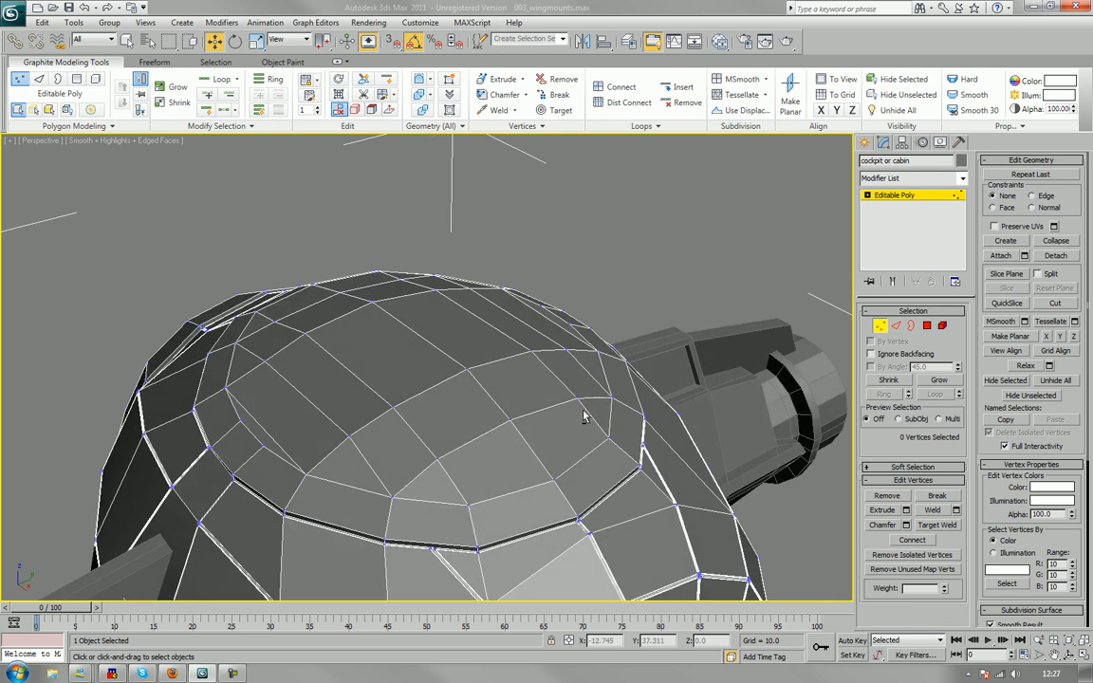
middle_click_drag(586, 415, 343, 439, "alt")
scroll(574, 409, "up", 3)
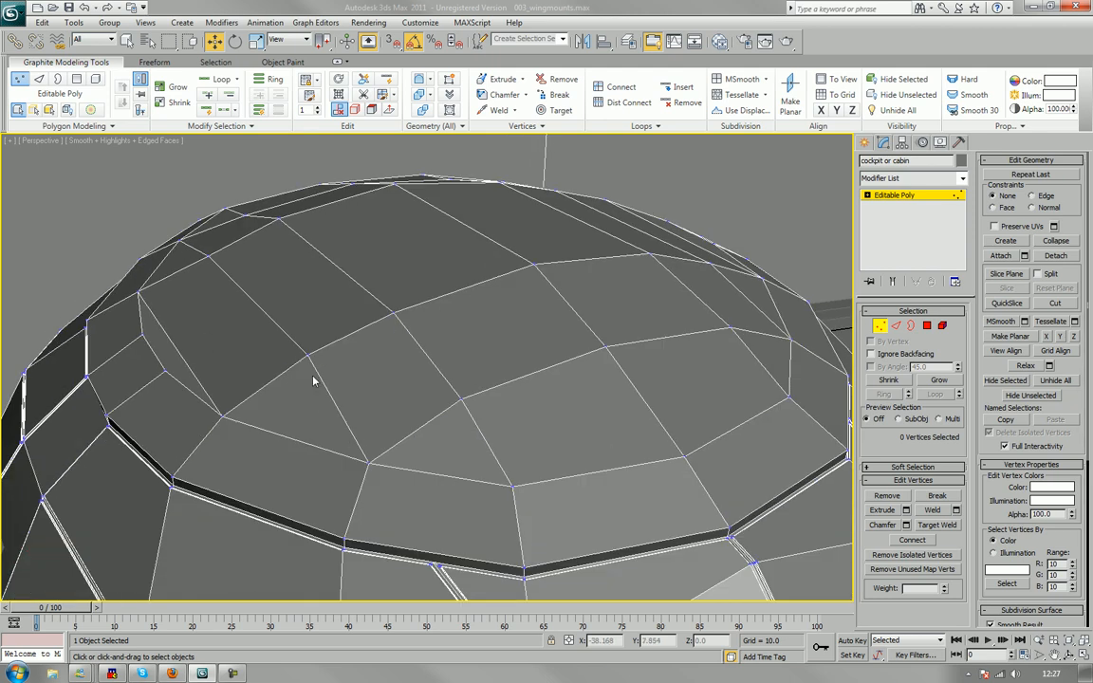
middle_click_drag(314, 381, 414, 420, "alt")
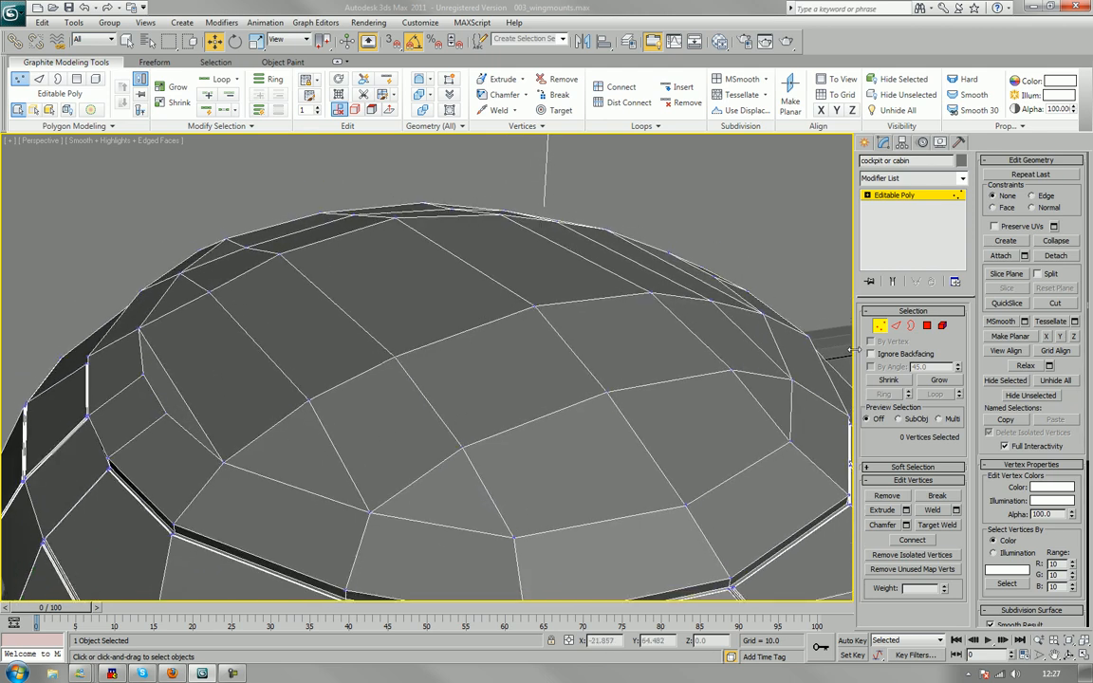
middle_click_drag(409, 378, 458, 377, "alt")
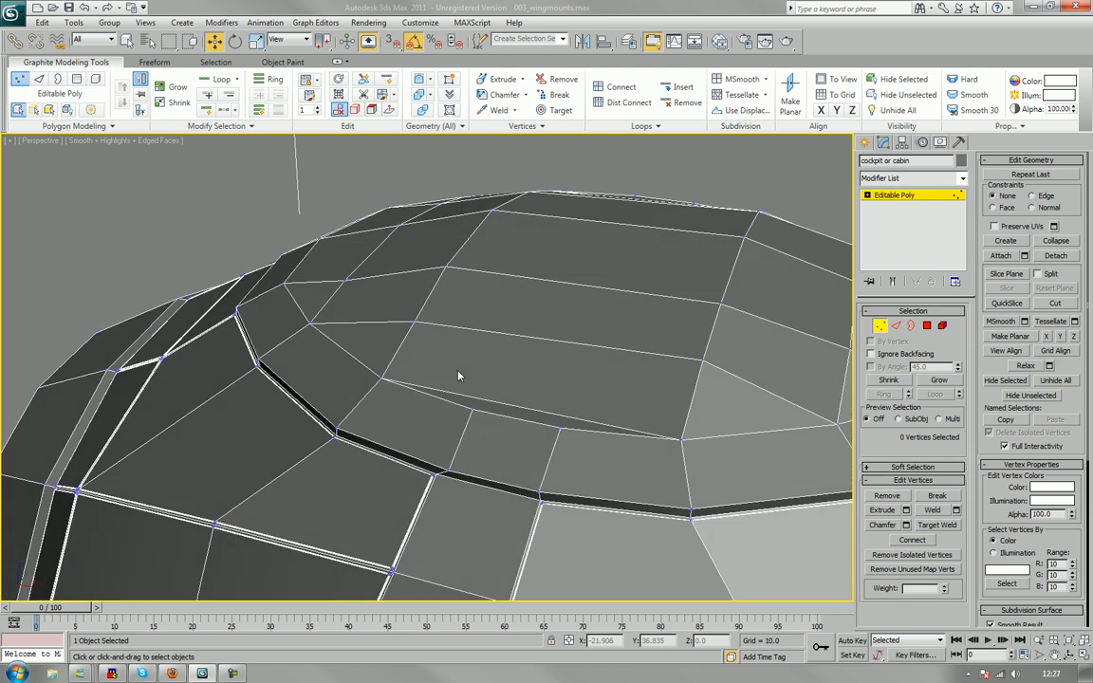
middle_click_drag(586, 390, 614, 402, "alt")
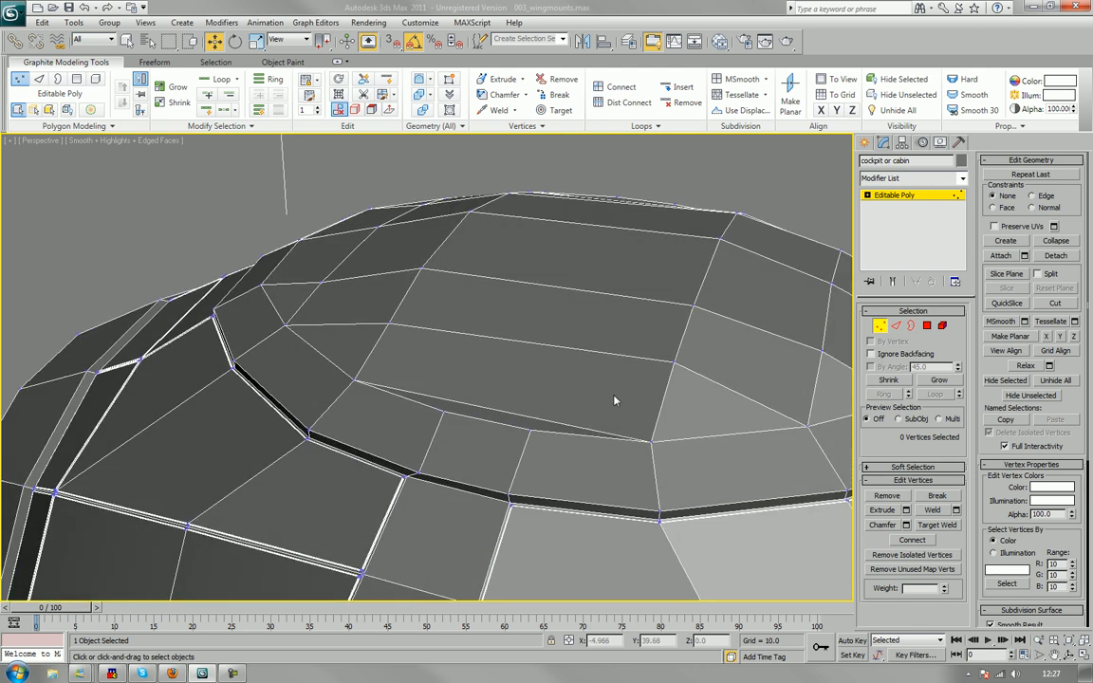
left_click(934, 525)
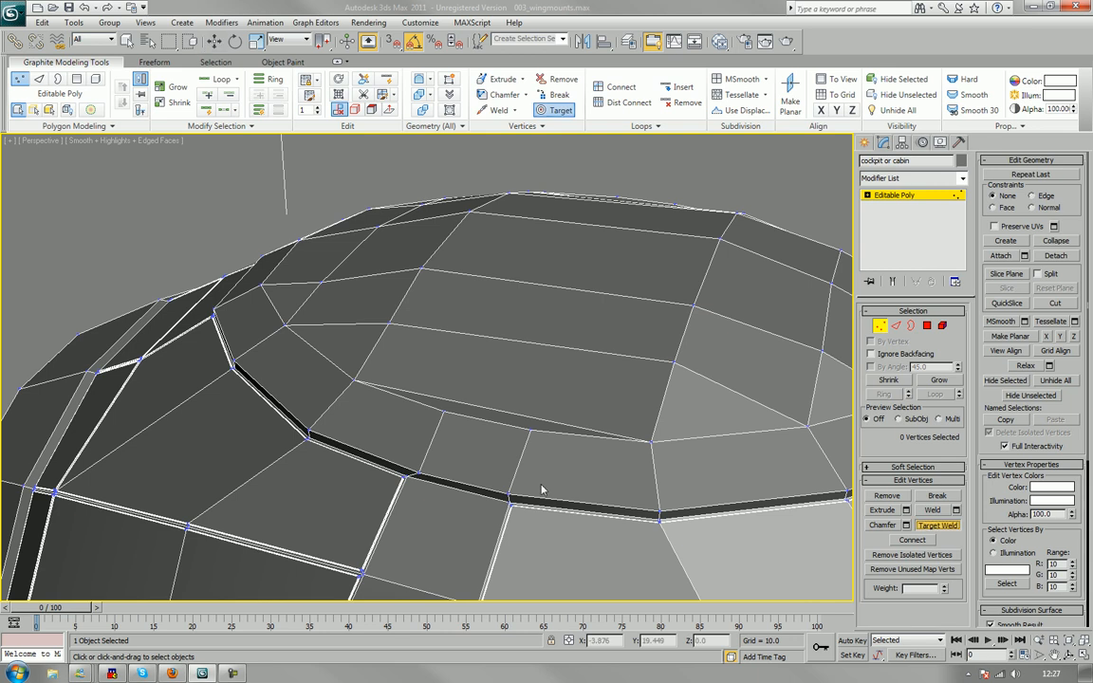
left_click(532, 430)
left_click(442, 415)
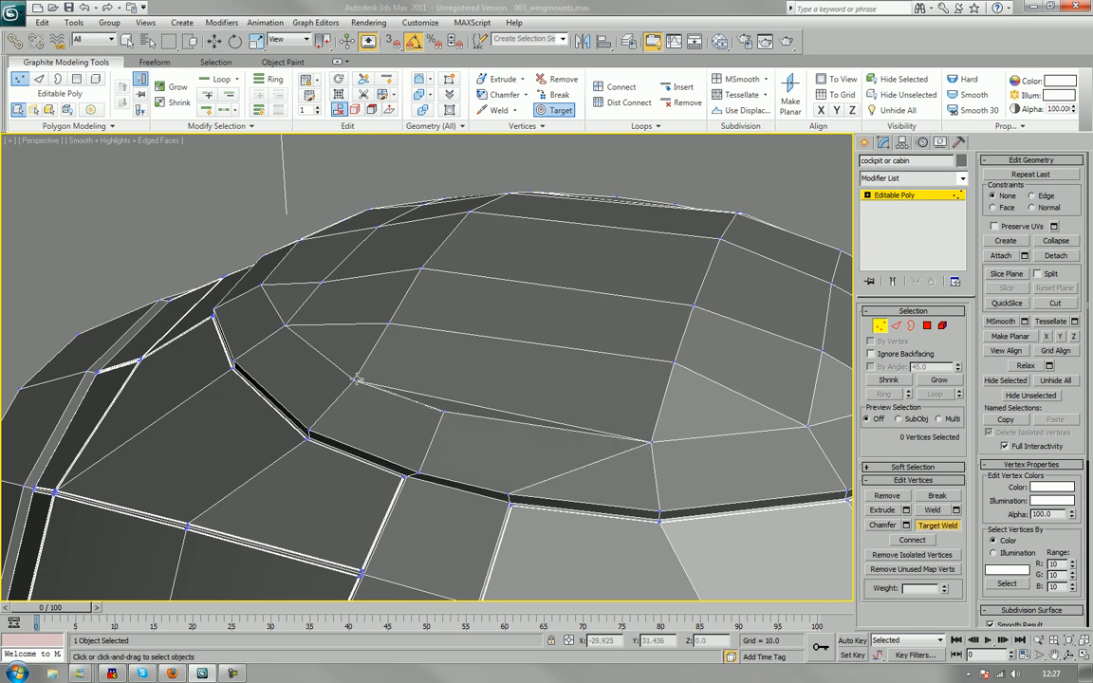
In polygon mode, select the five polygons of one lengthwise strip across the cockpit's top cap.
scroll(379, 383, "down", 8)
middle_click_drag(344, 379, 430, 440, "alt")
scroll(415, 371, "up", 3)
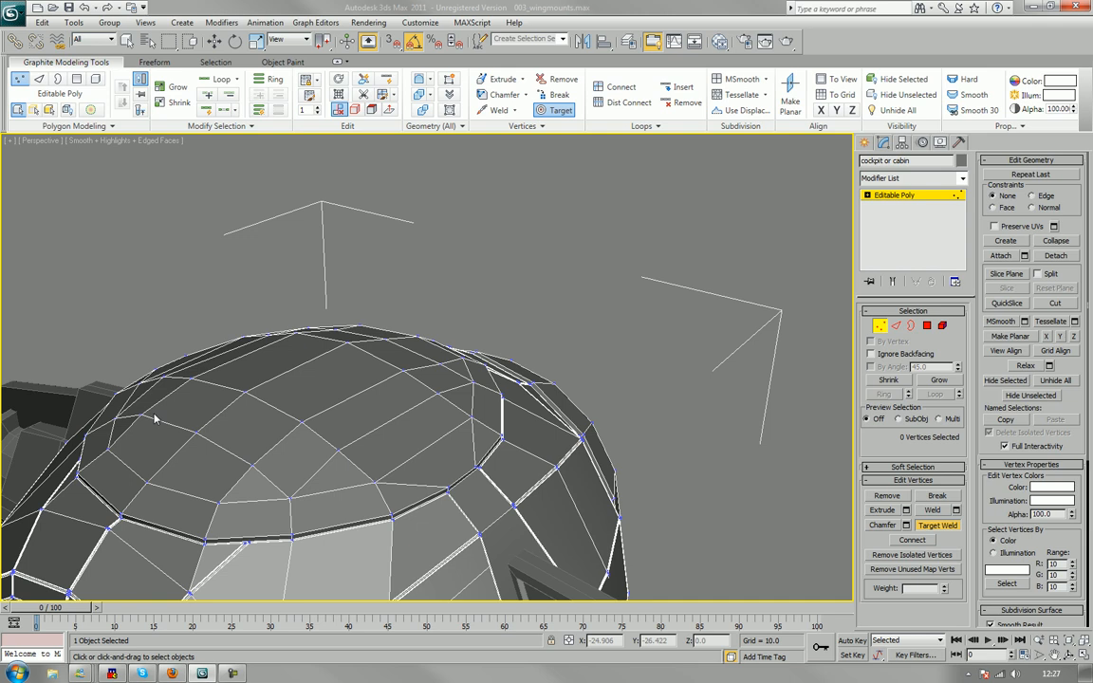
scroll(211, 393, "down", 5)
middle_click_drag(211, 393, 400, 419, "alt")
scroll(427, 398, "up", 3)
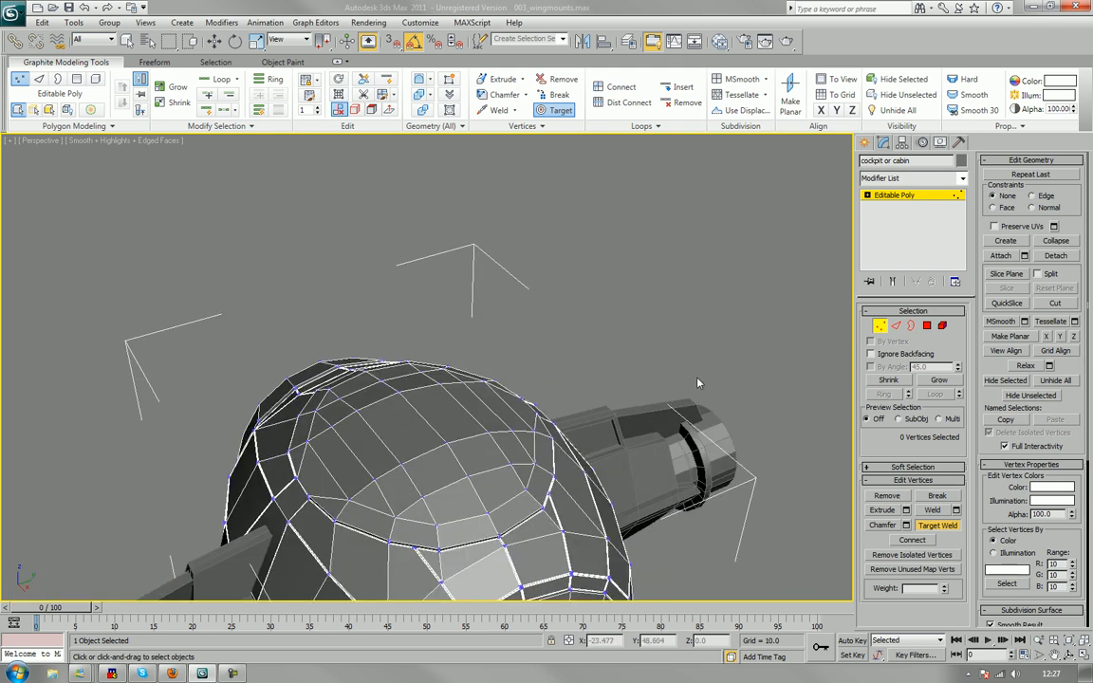
left_click(927, 326)
key("w")
left_click(440, 495)
left_click(439, 465, "ctrl")
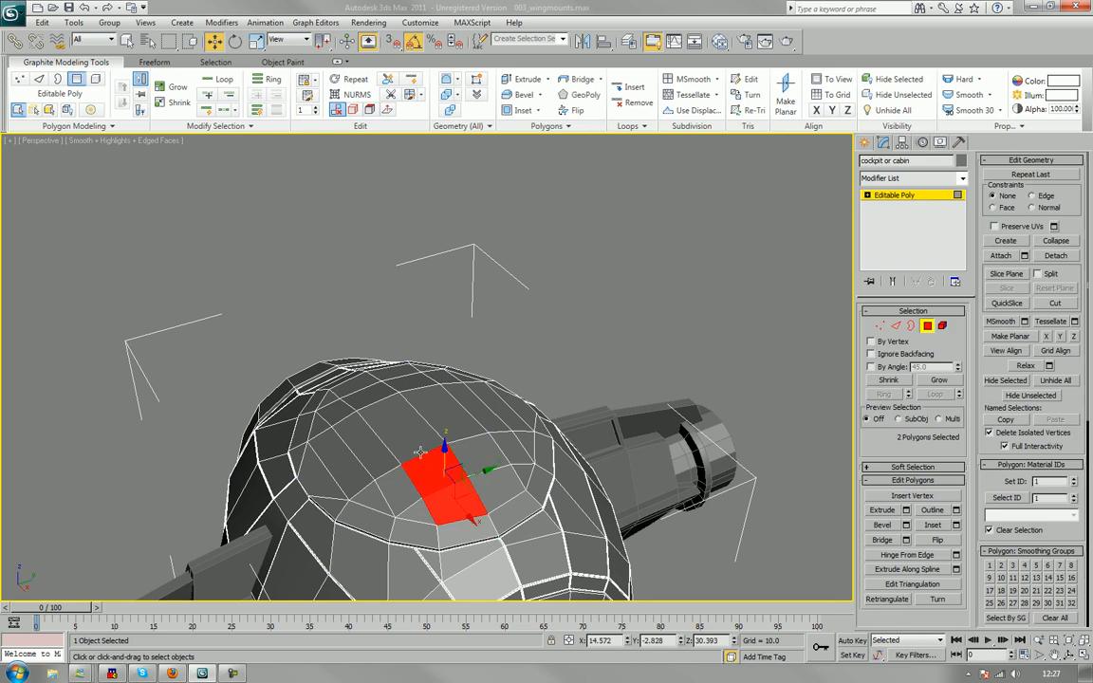
left_click(417, 434, "ctrl")
left_click(391, 408, "ctrl")
left_click(361, 384, "ctrl")
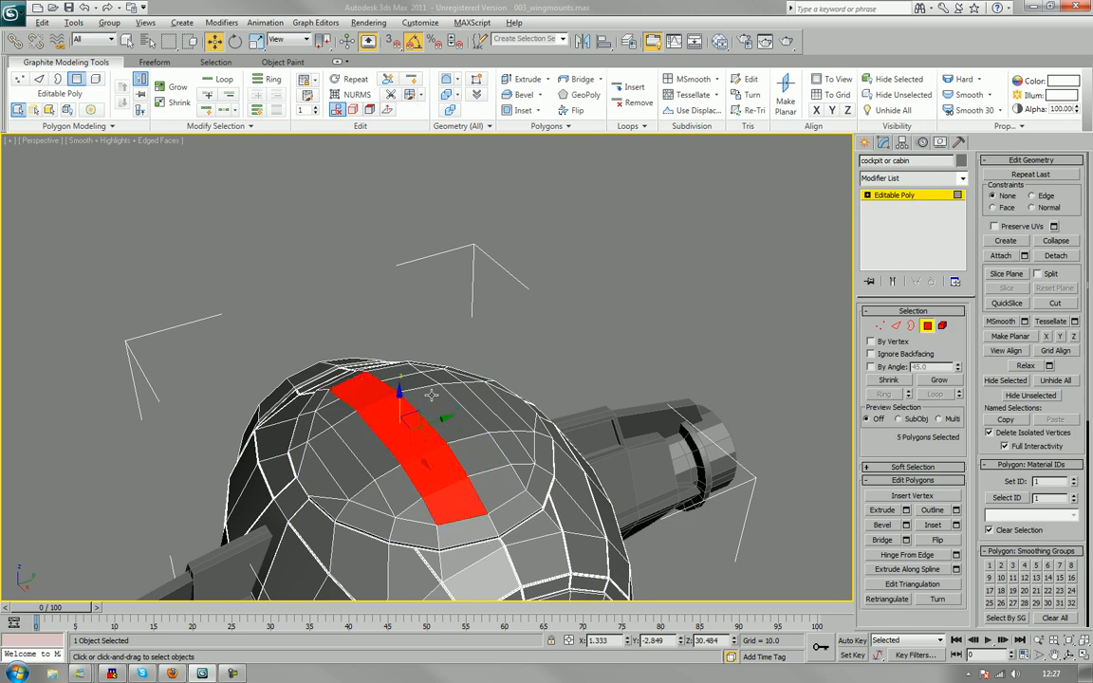
Add the eight polygons of the cap's side section, beyond the unselected centre strip, to the selection.
middle_click_drag(388, 355, 368, 364, "alt")
left_click(469, 503, "ctrl")
left_click(455, 474, "ctrl")
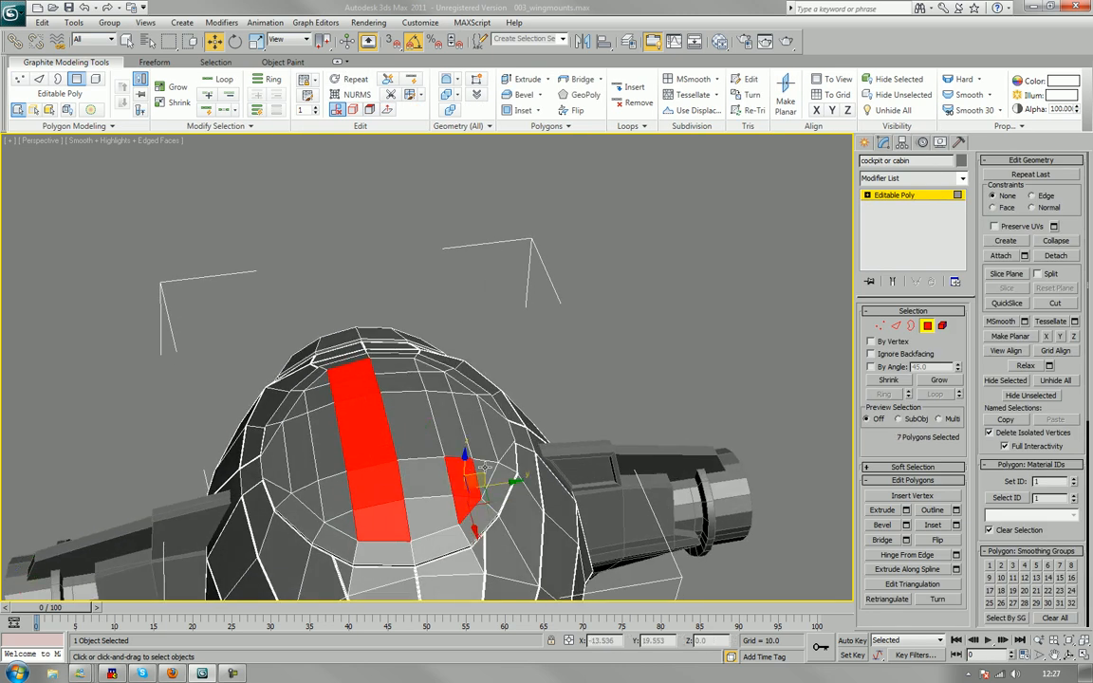
left_click(460, 446, "ctrl")
left_click(456, 417, "ctrl")
left_click(451, 392, "ctrl")
left_click(433, 387, "ctrl")
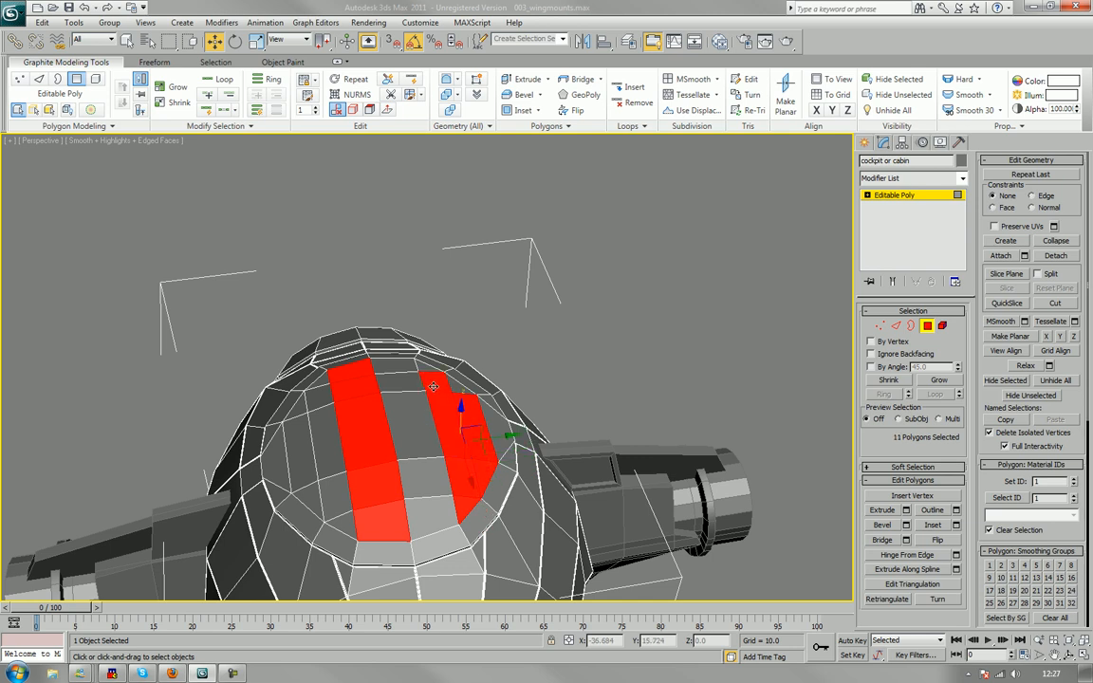
left_click(425, 368, "ctrl")
left_click(415, 356, "ctrl")
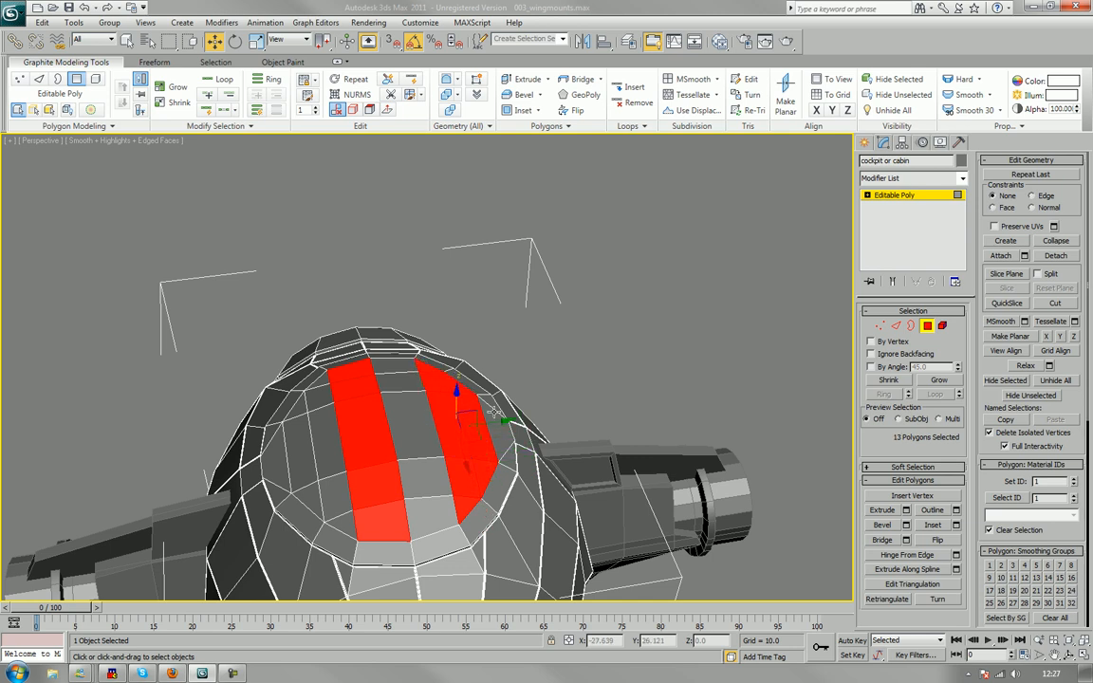
Inset the selected lengthwise strip and side section of the top cap by 0.2.
left_click(957, 529)
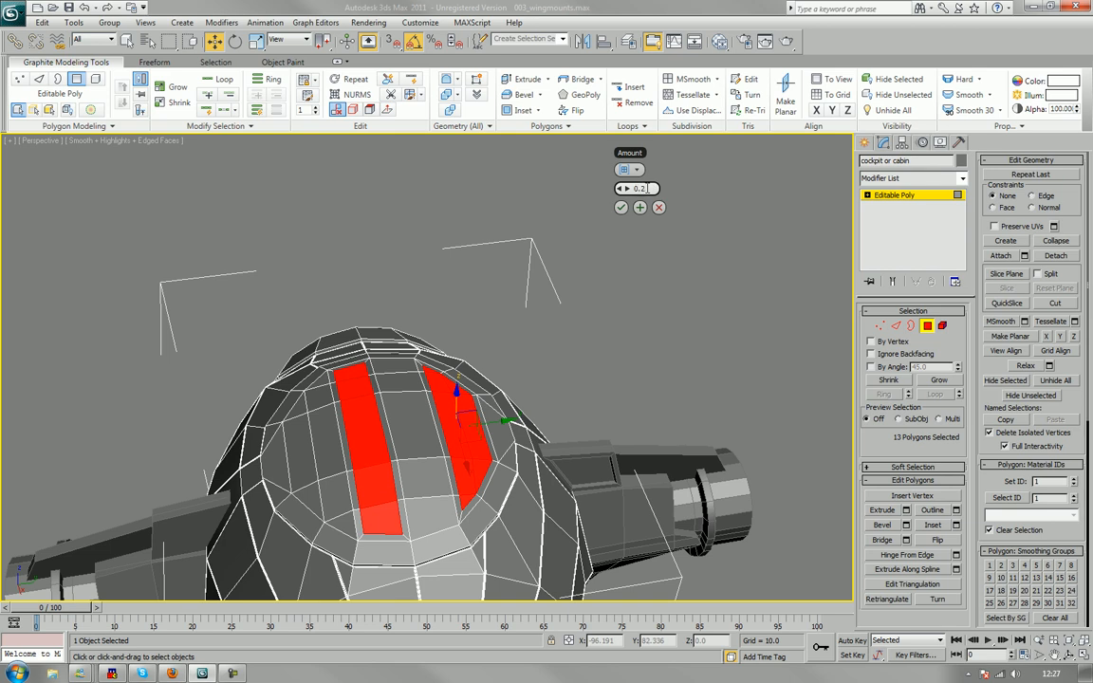
left_click(622, 208)
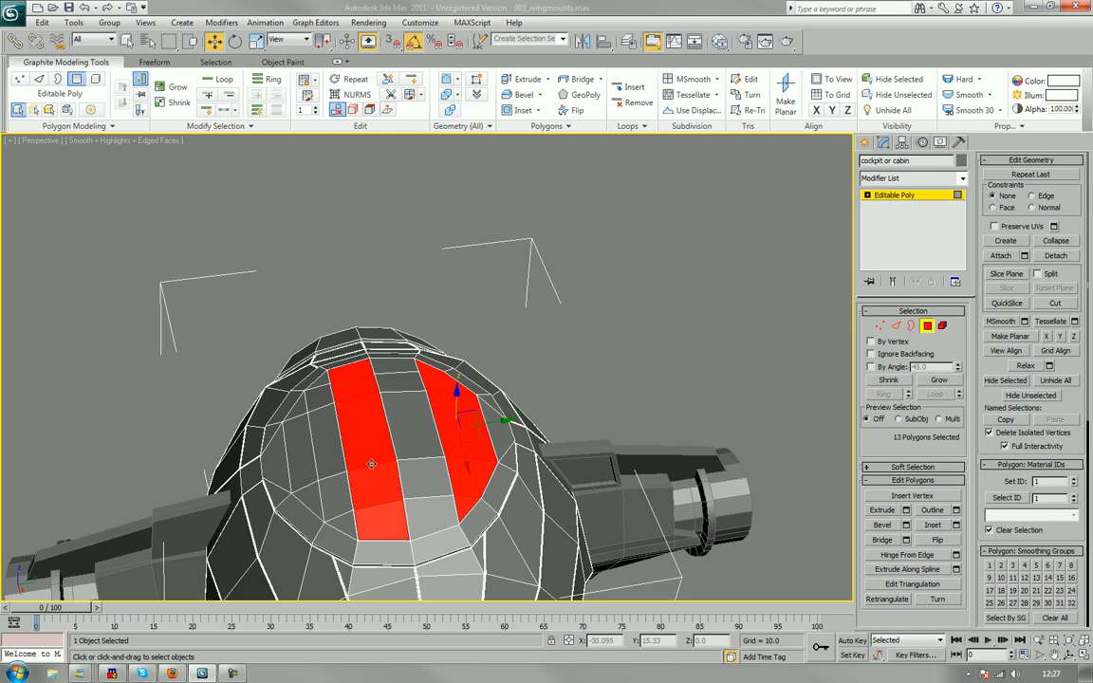
Select the eight polygons of the cap's opposite side section, which has not been inset.
left_click(291, 413)
left_click(293, 439, "ctrl")
left_click(302, 492, "ctrl")
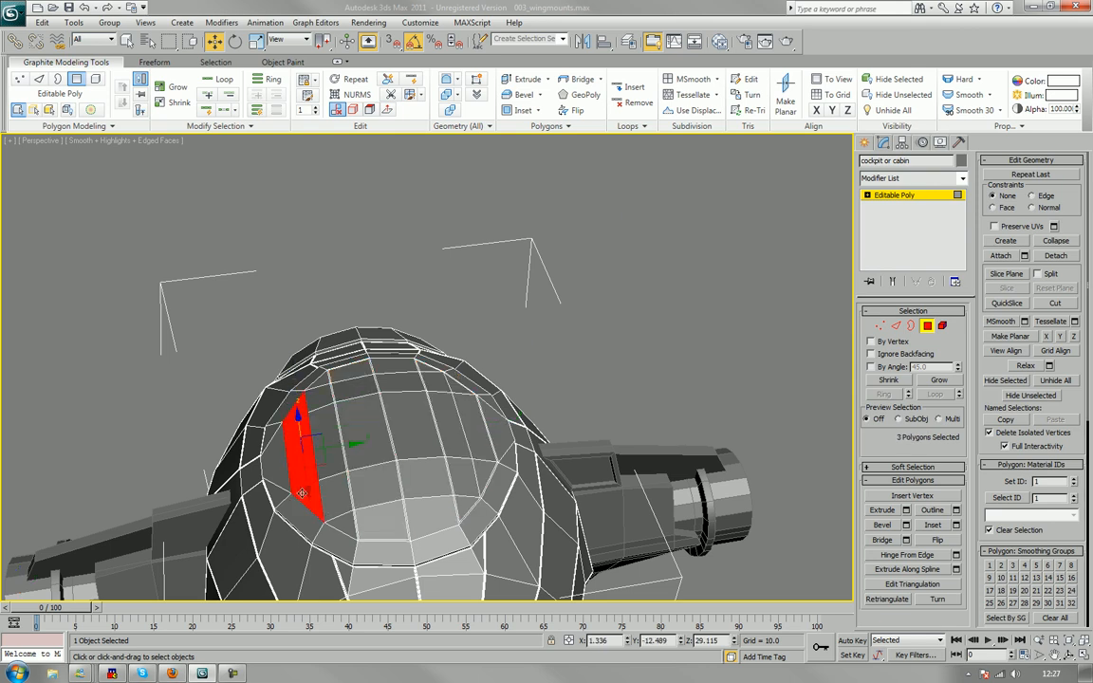
left_click(339, 512, "ctrl")
left_click(337, 475, "ctrl")
left_click(332, 438, "ctrl")
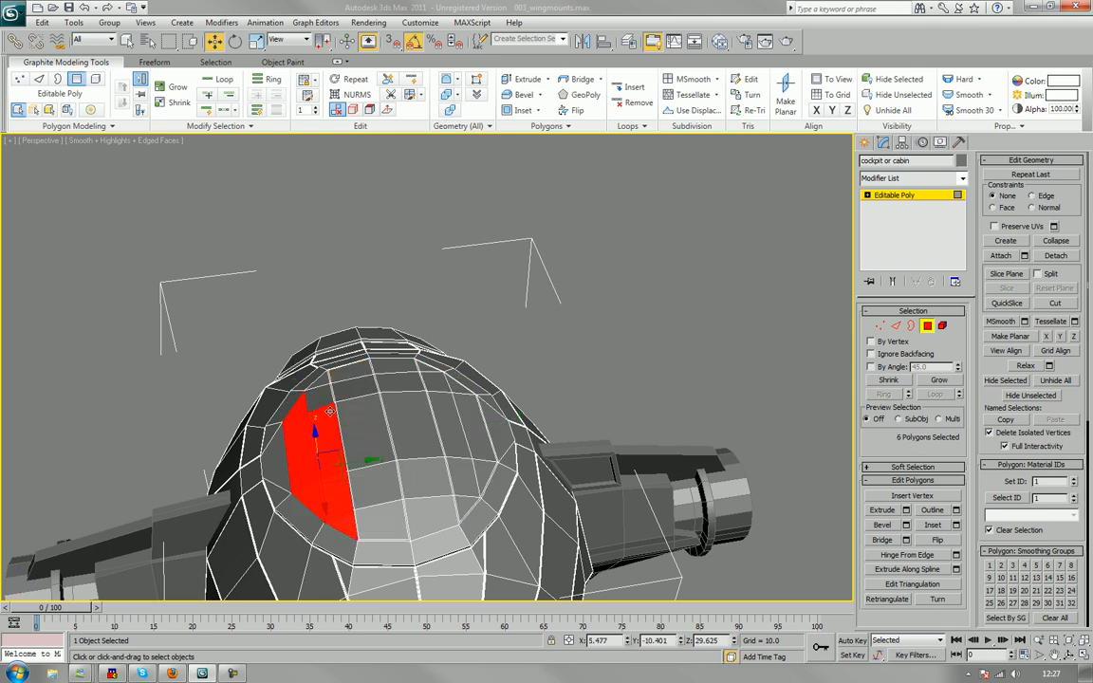
left_click(325, 400, "ctrl")
left_click(322, 382, "ctrl")
Add the five polygons of the remaining lengthwise centre strip to the selection.
left_click(391, 368, "ctrl")
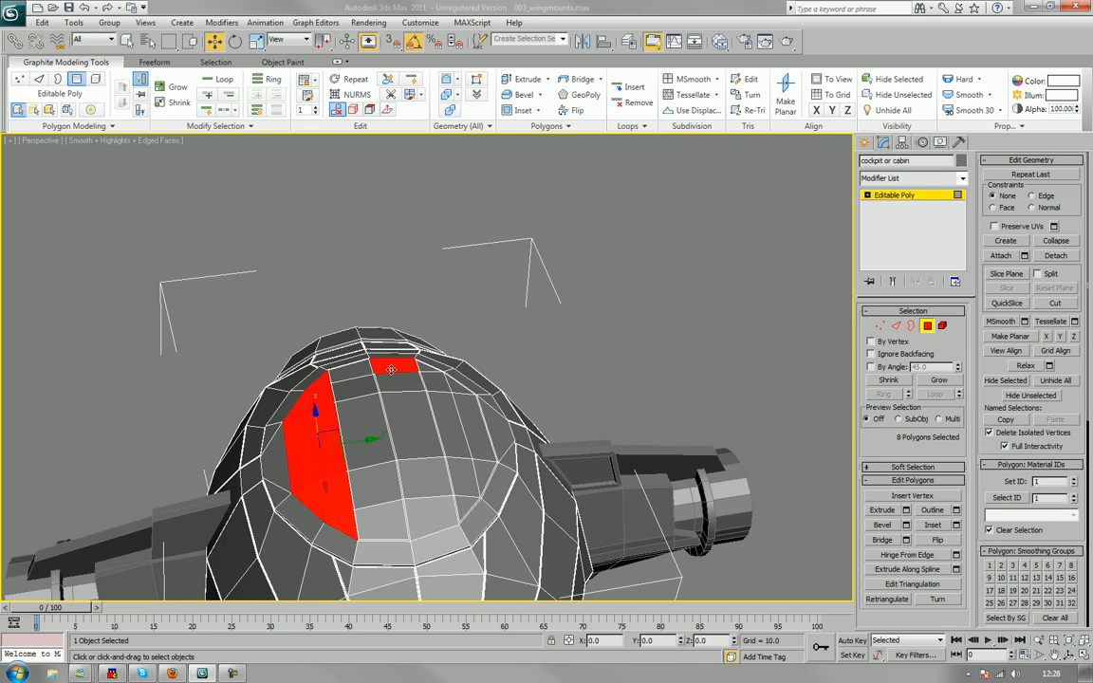
left_click(396, 384, "ctrl")
left_click(403, 413, "ctrl")
left_click(417, 470, "ctrl")
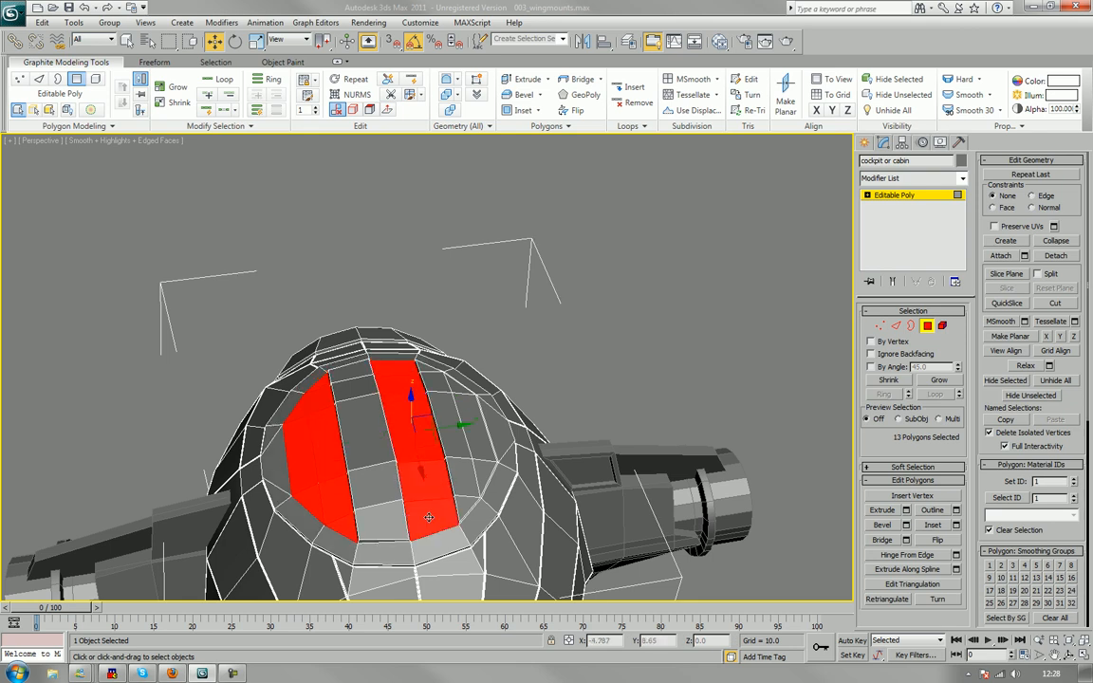
left_click(429, 517, "ctrl")
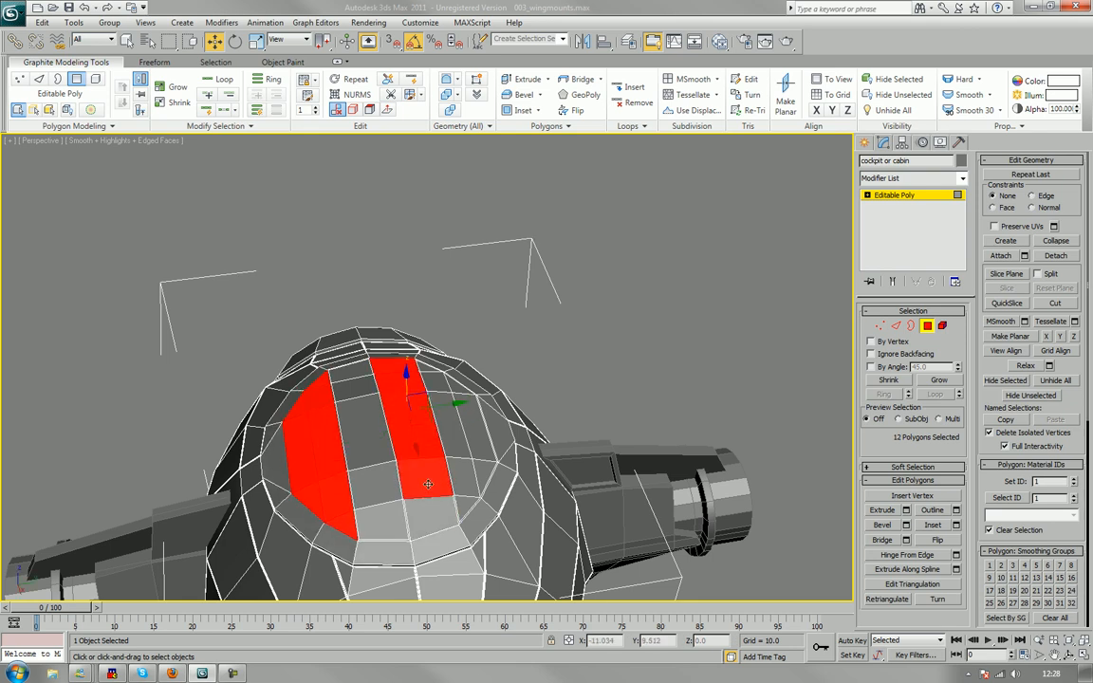
Inset the selected side section and centre strip by 0.2, and clear the selection.
left_click(956, 525)
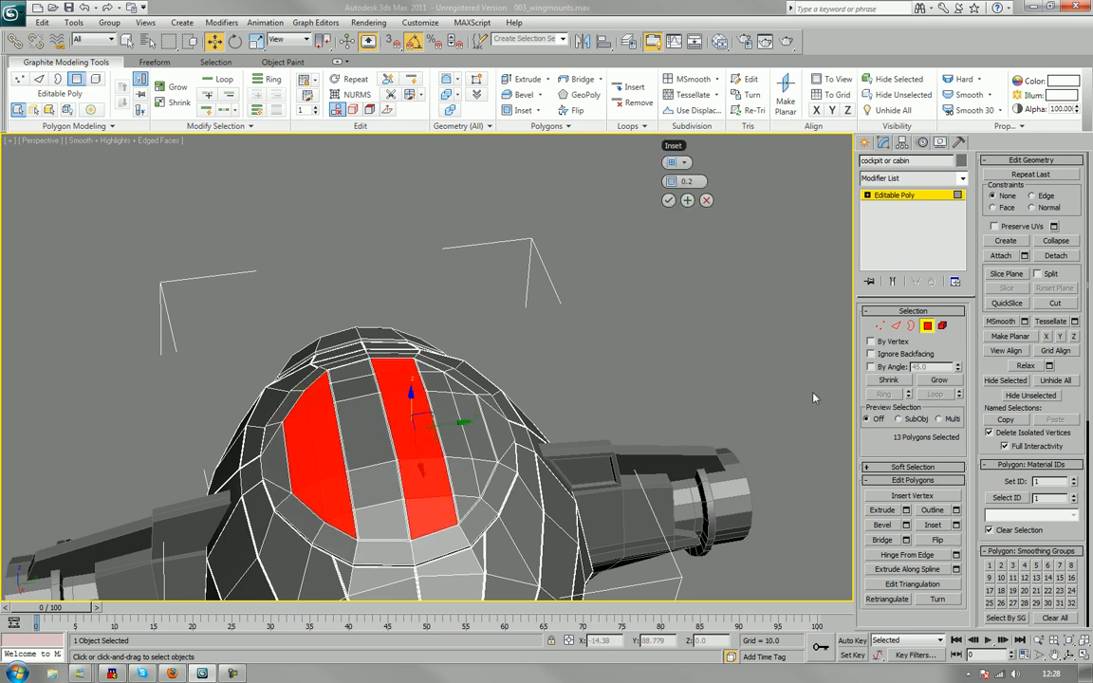
left_click(668, 201)
left_click(718, 287)
Select the eight inner polygons of the inset panel on one side of the top cap.
middle_click_drag(718, 287, 683, 252, "alt")
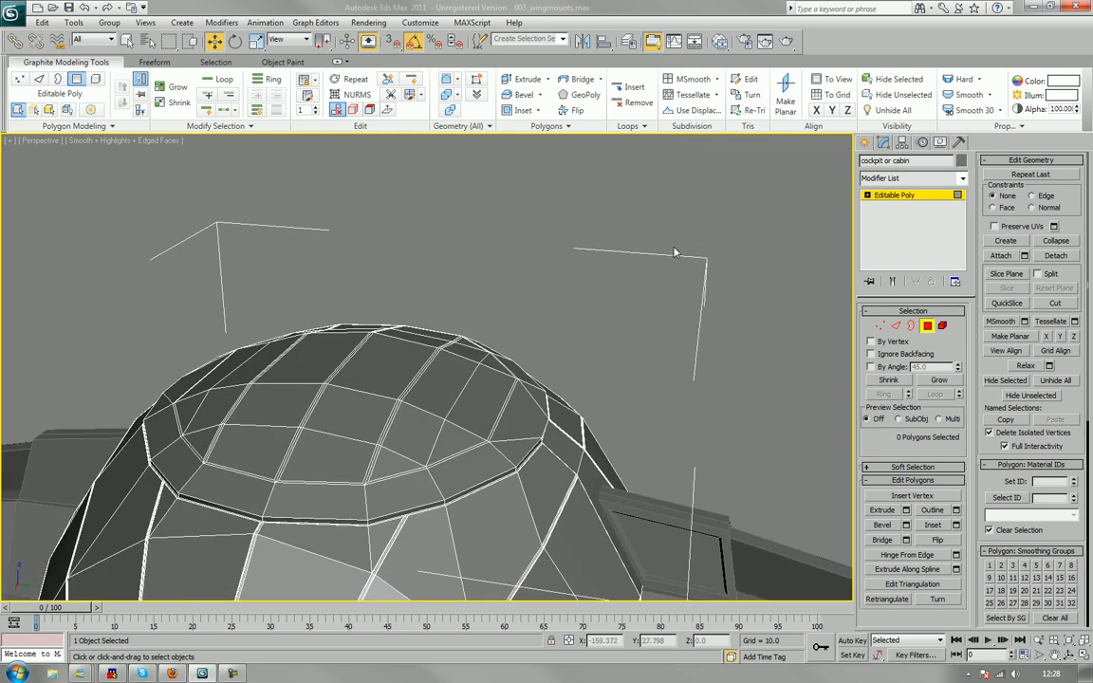
middle_click_drag(335, 348, 461, 398, "alt")
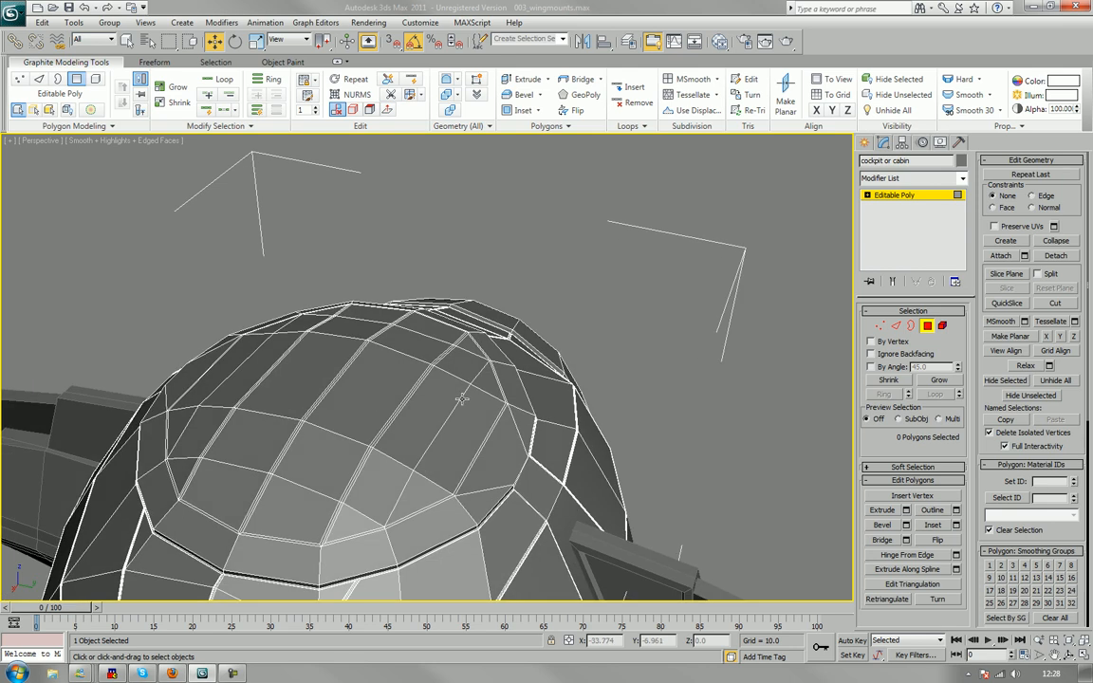
left_click(469, 347)
left_click(461, 366, "ctrl")
left_click(490, 387, "ctrl")
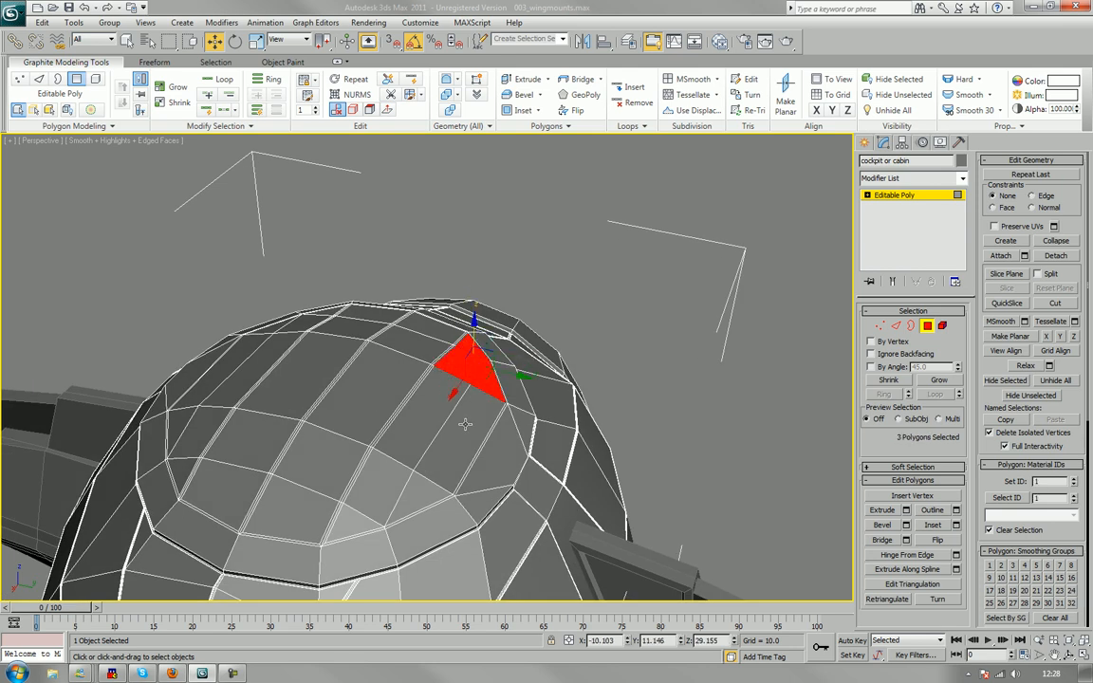
left_click(464, 422, "ctrl")
left_click(414, 427, "ctrl")
left_click(355, 527, "ctrl")
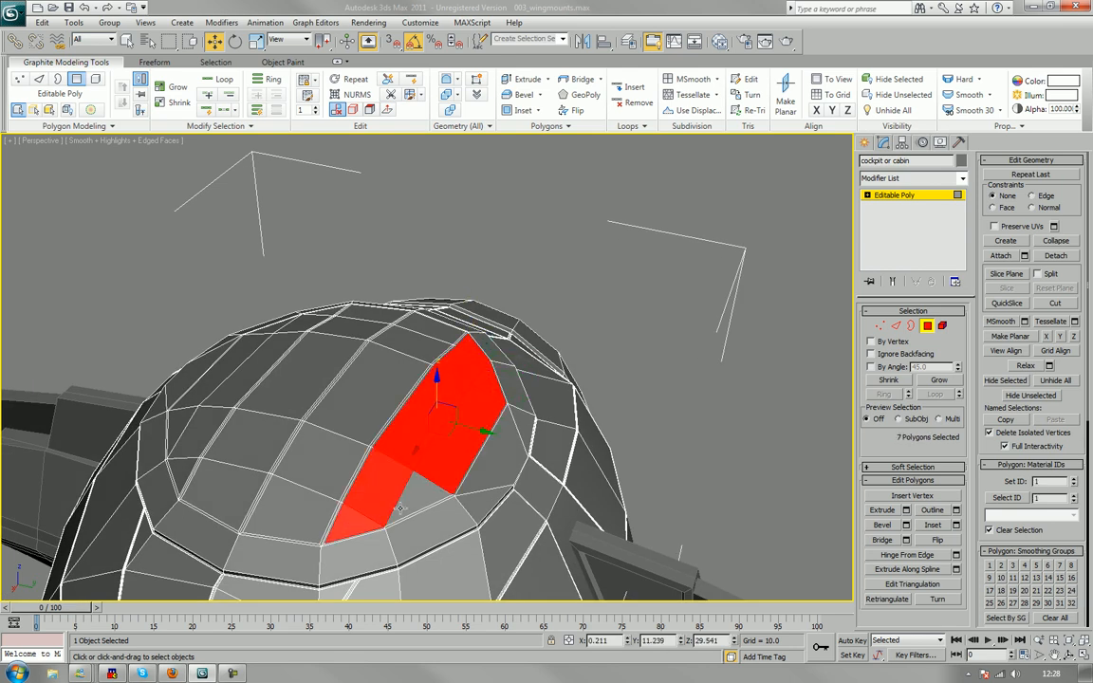
left_click(417, 509, "ctrl")
Add the five inner polygons of each of the two lengthwise centre panels to the selection.
left_click(315, 522, "ctrl")
left_click(318, 486, "ctrl")
left_click(350, 417, "ctrl")
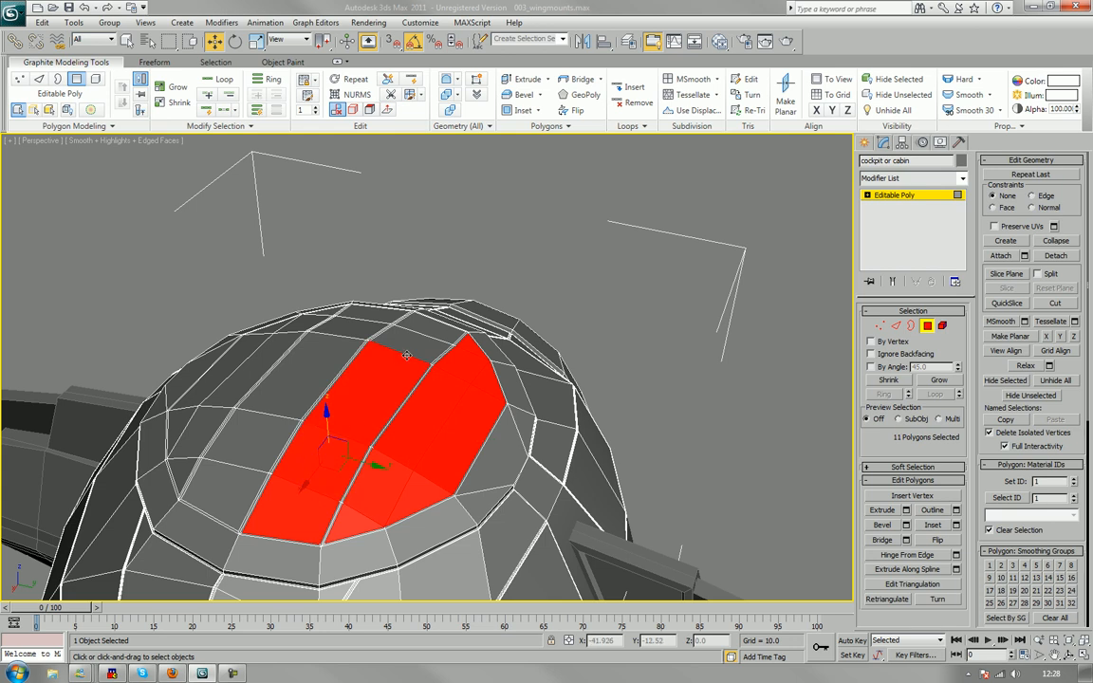
left_click(409, 347, "ctrl")
left_click(427, 327, "ctrl")
left_click(366, 313, "ctrl")
left_click(350, 332, "ctrl")
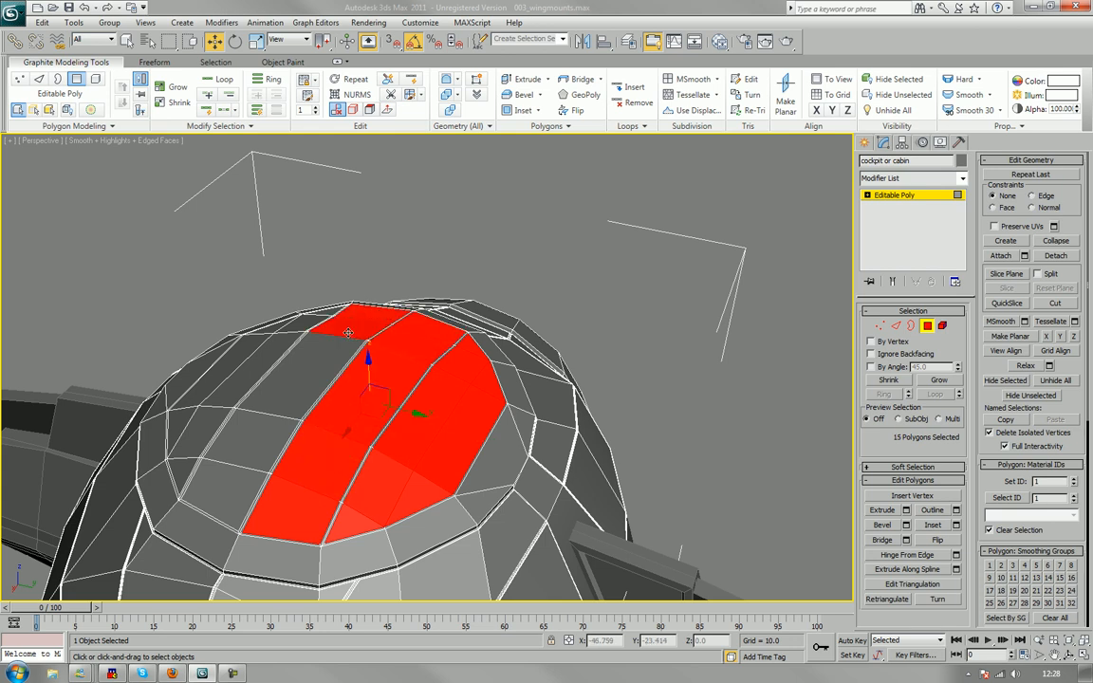
left_click(318, 366, "ctrl")
left_click(254, 430, "ctrl")
left_click(223, 489, "ctrl")
Add the eight inner polygons of the far side panel so all four cap panels are selected.
middle_click_drag(210, 462, 341, 437, "alt")
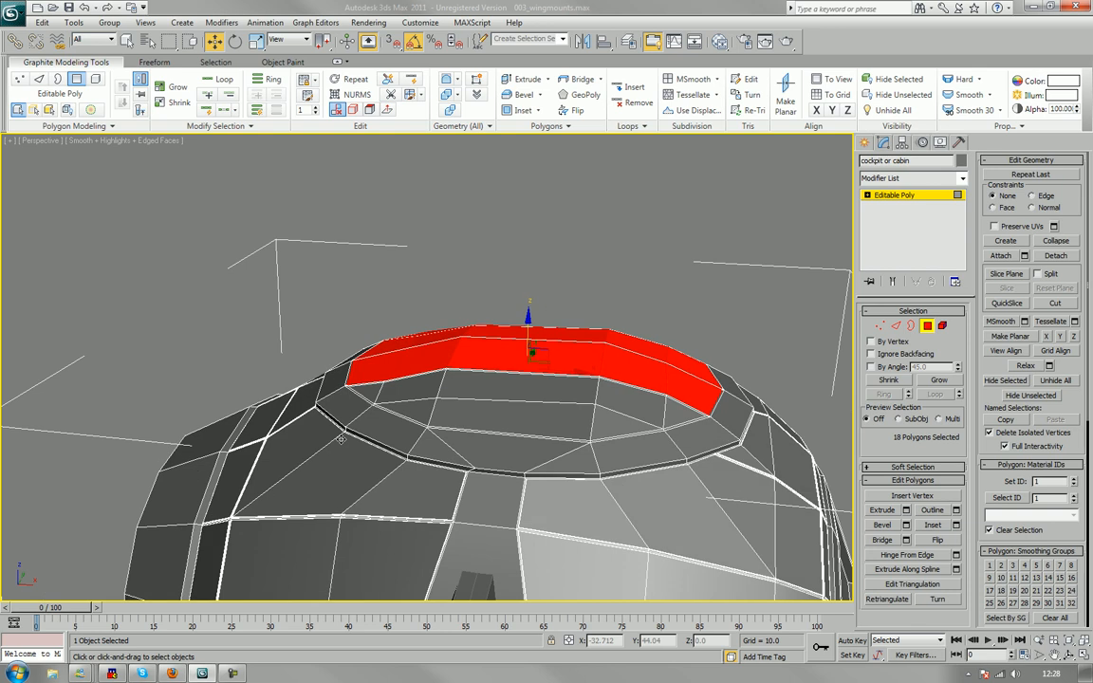
left_click(675, 414, "ctrl")
left_click(623, 402, "ctrl")
left_click(613, 418, "ctrl")
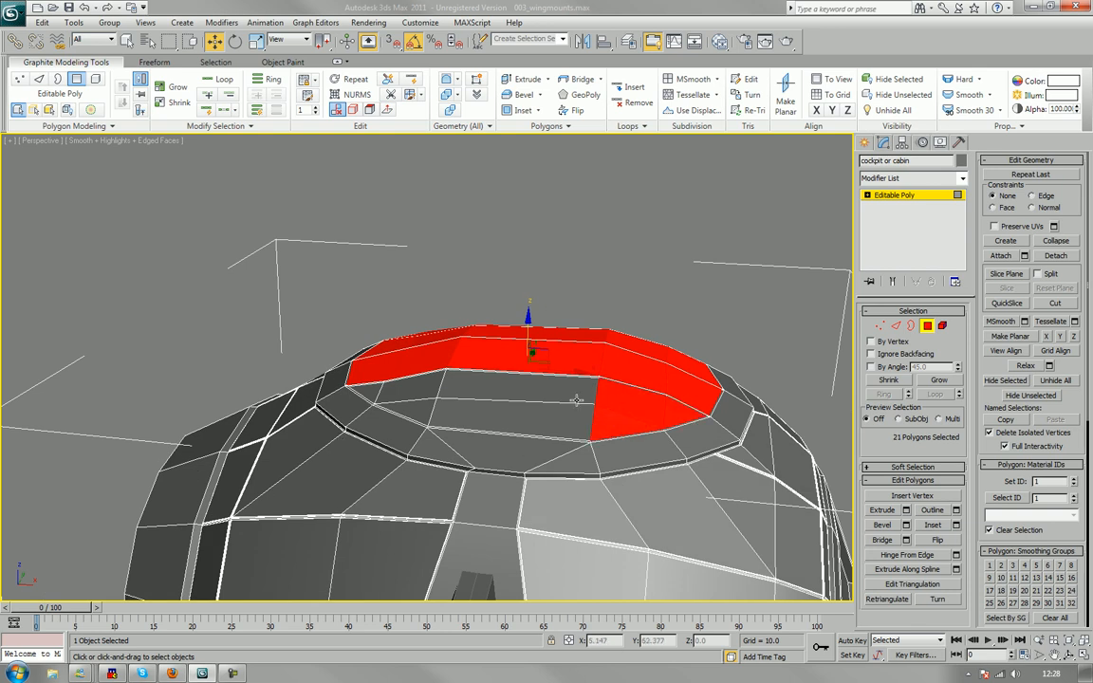
left_click(556, 390, "ctrl")
left_click(545, 406, "ctrl")
left_click(376, 393, "ctrl")
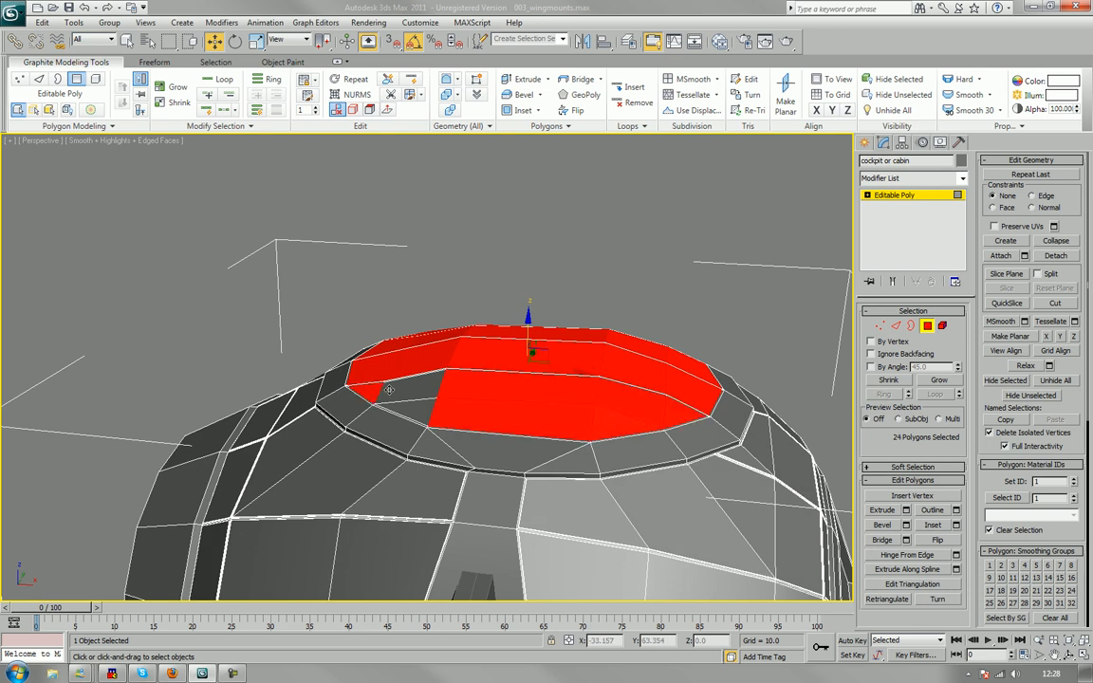
left_click(422, 393, "ctrl")
left_click(422, 412, "ctrl")
Inset the four selected cap panels slightly to form a narrow border around each one.
middle_click_drag(584, 385, 488, 385)
scroll(486, 379, "up", 3)
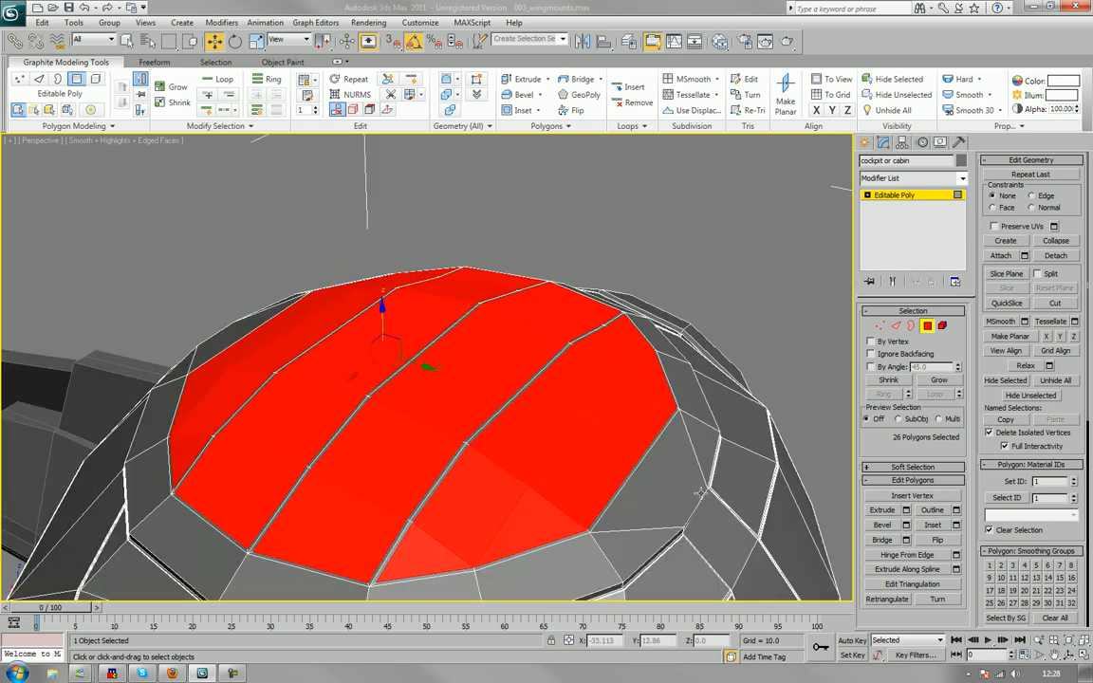
left_click(932, 526)
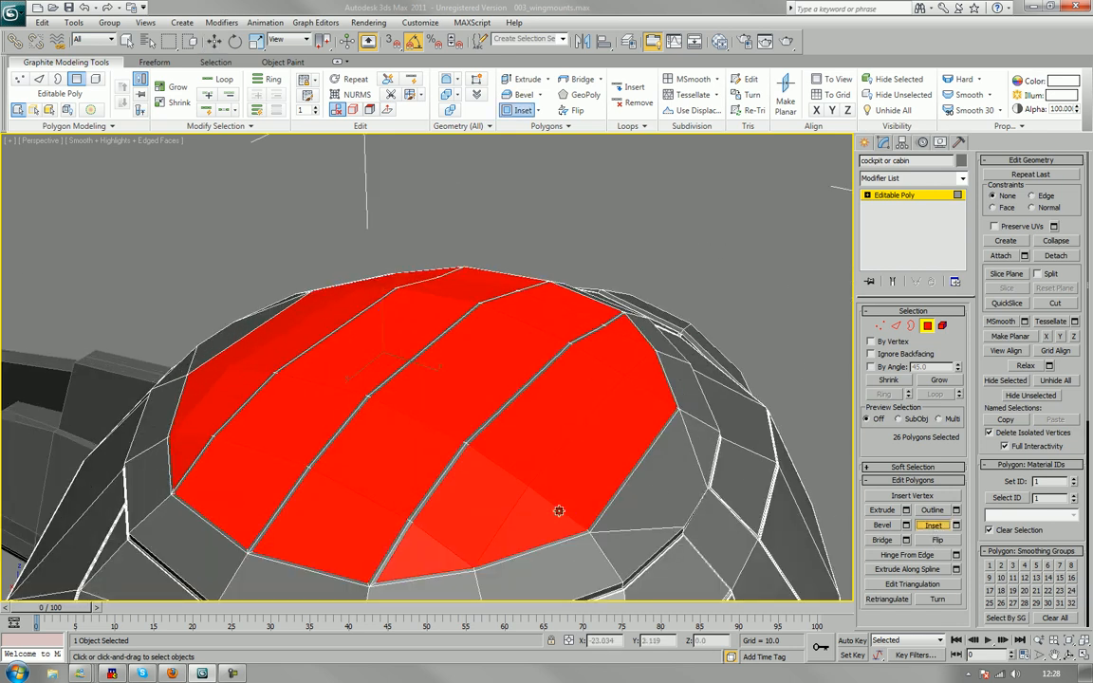
left_click_drag(541, 512, 542, 511)
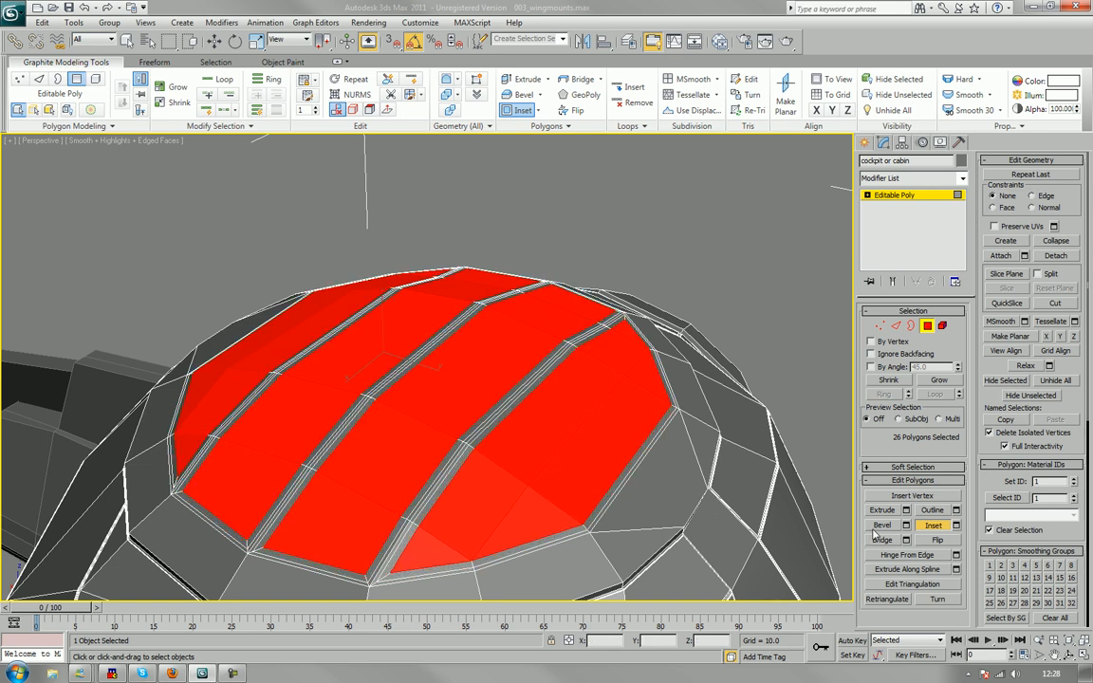
Bevel the four cap panels slightly inward to recess them between raised ribs, and clear the selection.
left_click(882, 528)
left_click_drag(592, 445, 586, 431)
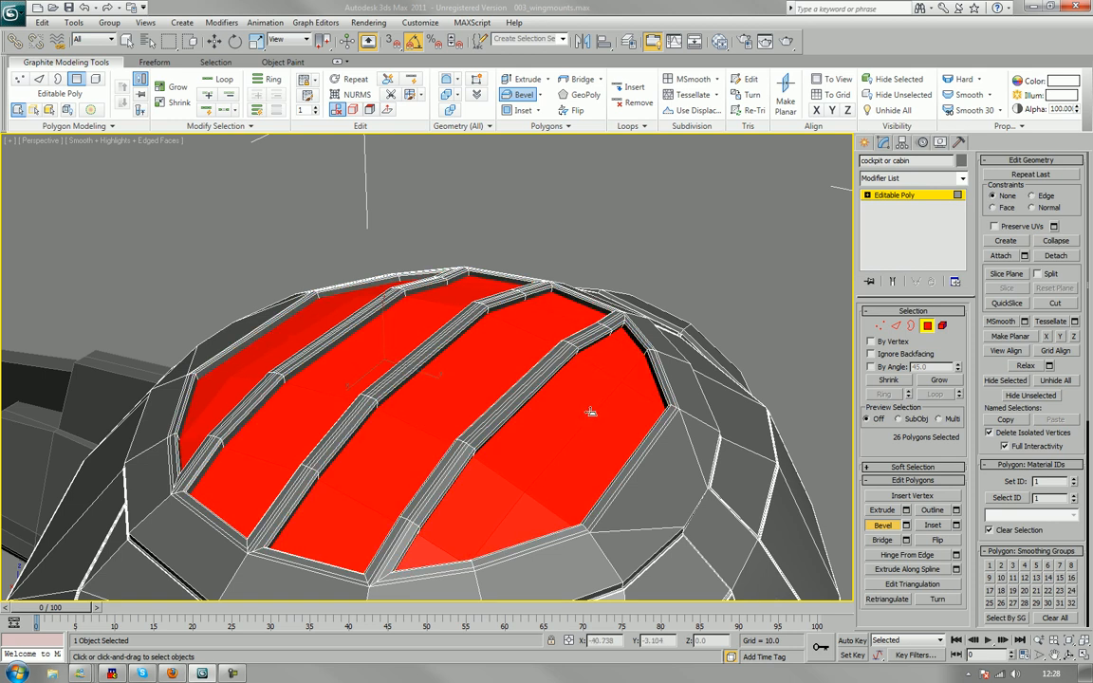
left_click_drag(590, 412, 591, 412)
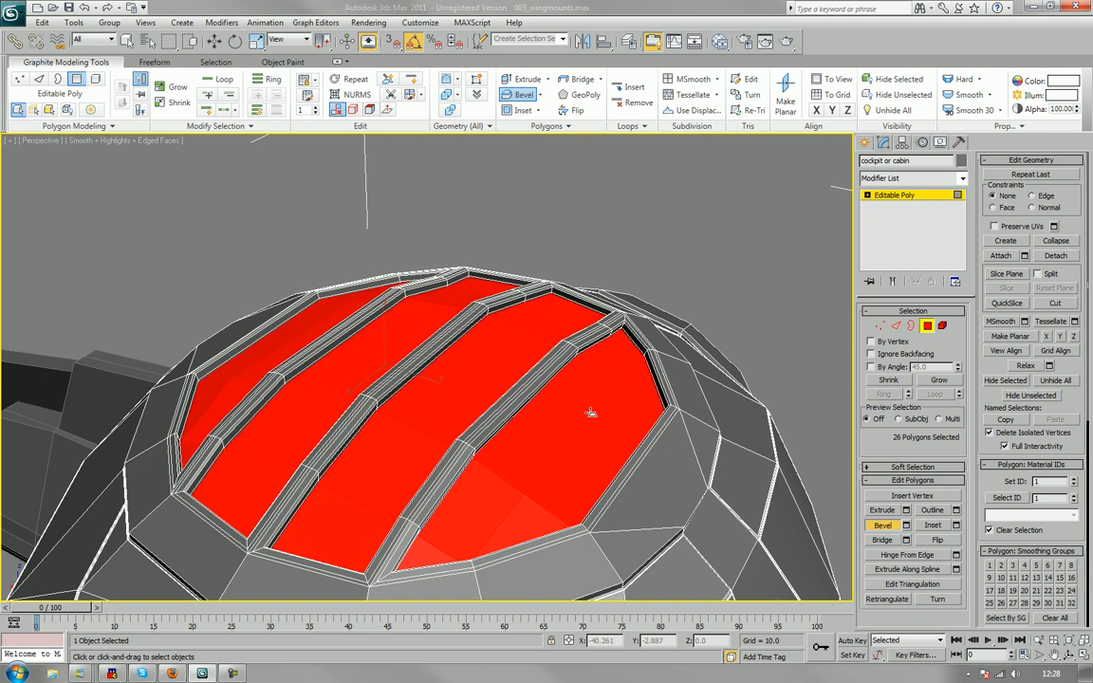
left_click_drag(591, 412, 591, 412)
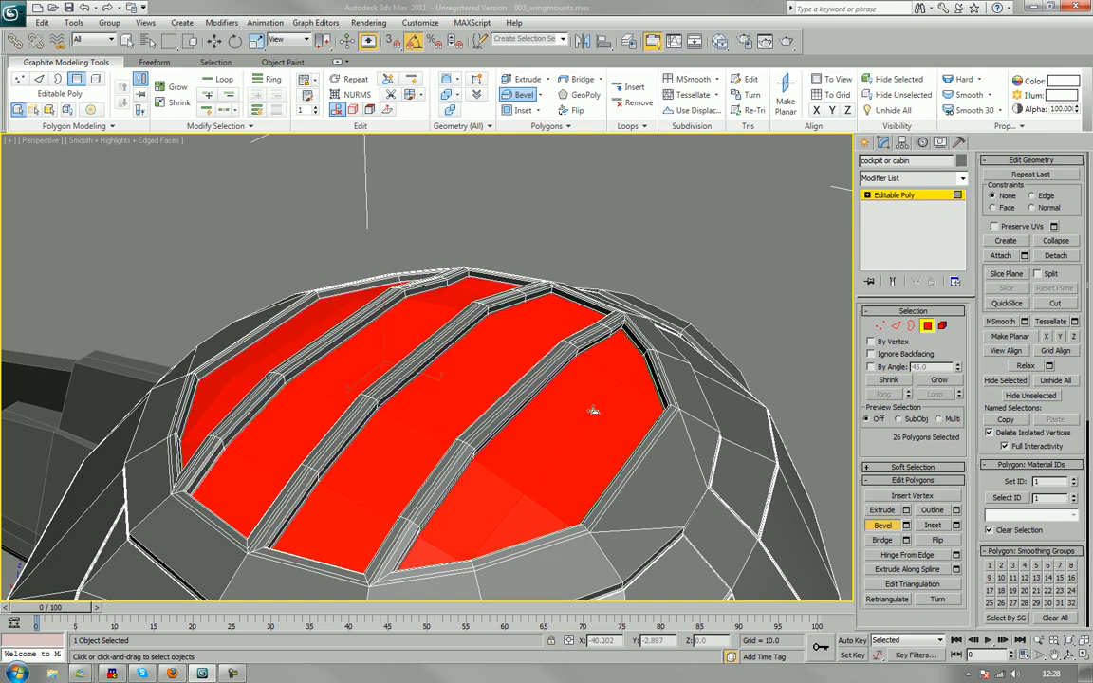
left_click(771, 333)
Select six consecutive polygons of the rim around the cap, running from one side across one end.
left_click(665, 509)
left_click(640, 550, "ctrl")
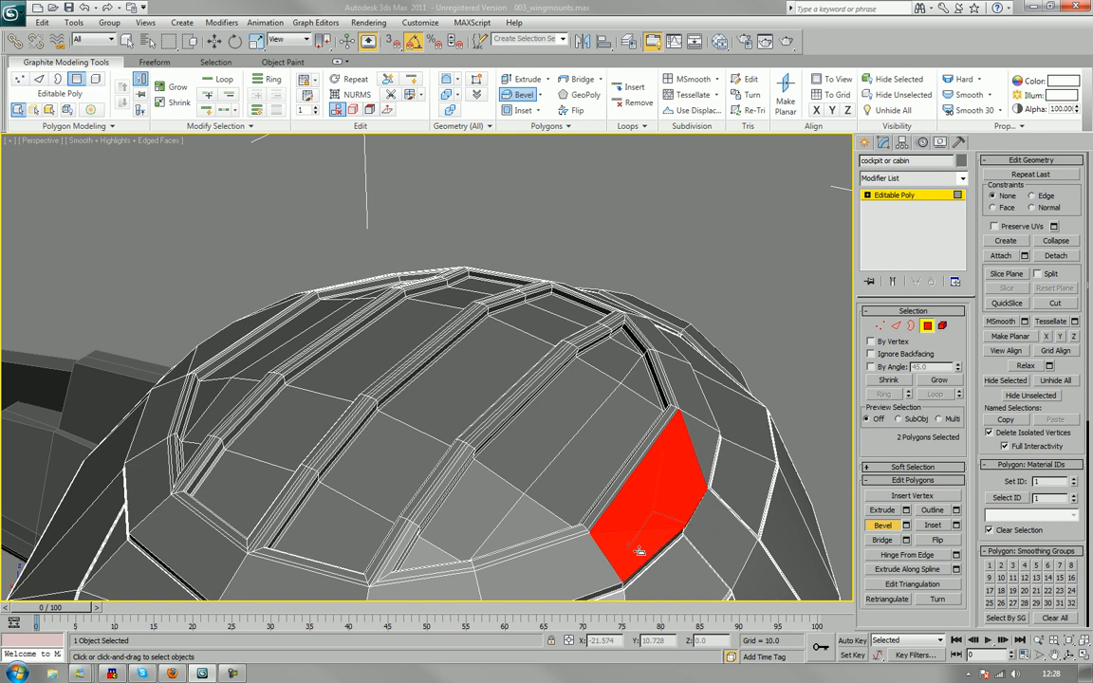
left_click(583, 563, "ctrl")
middle_click_drag(502, 567, 658, 454)
left_click(651, 466, "ctrl")
left_click(539, 466, "ctrl")
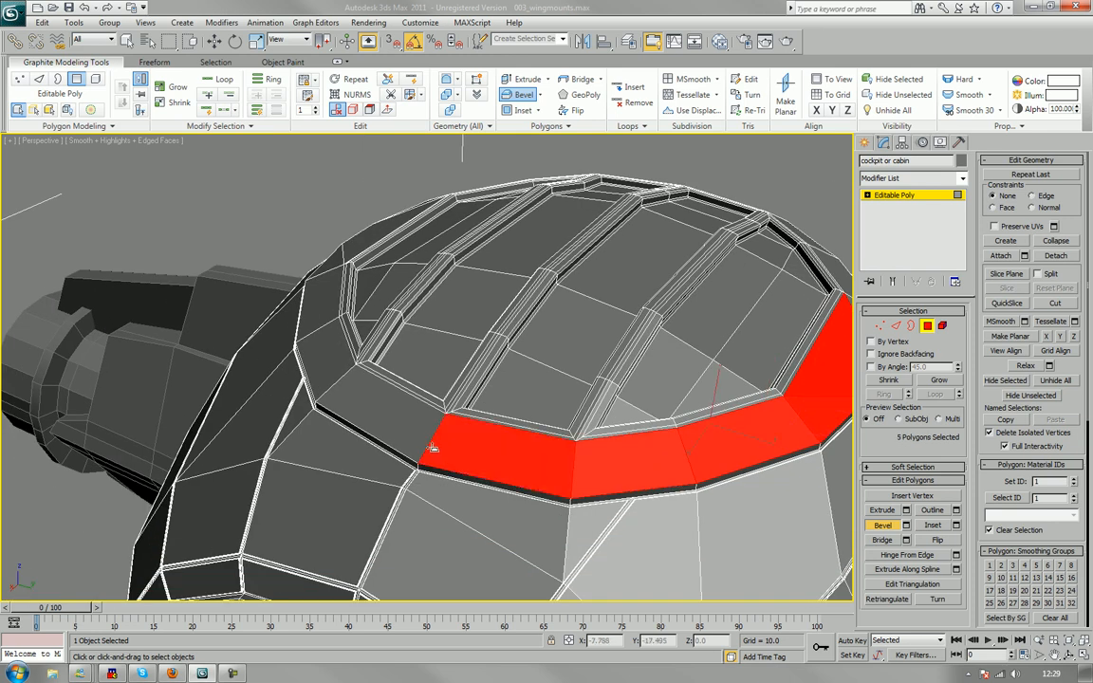
left_click(413, 437, "ctrl")
Extend the rim selection by the next six polygons along the cap's adjoining long side.
middle_click_drag(350, 369, 530, 379, "alt")
left_click(535, 353, "ctrl")
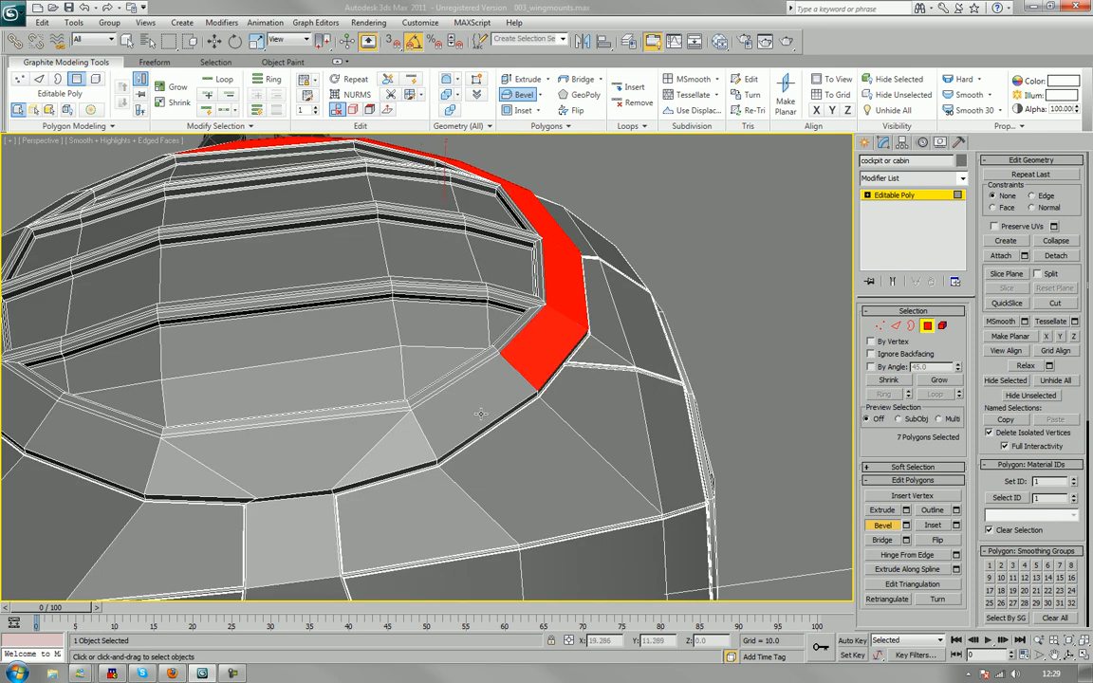
left_click(472, 416, "ctrl")
left_click(343, 418, "ctrl")
left_click(238, 446, "ctrl")
left_click(152, 441, "ctrl")
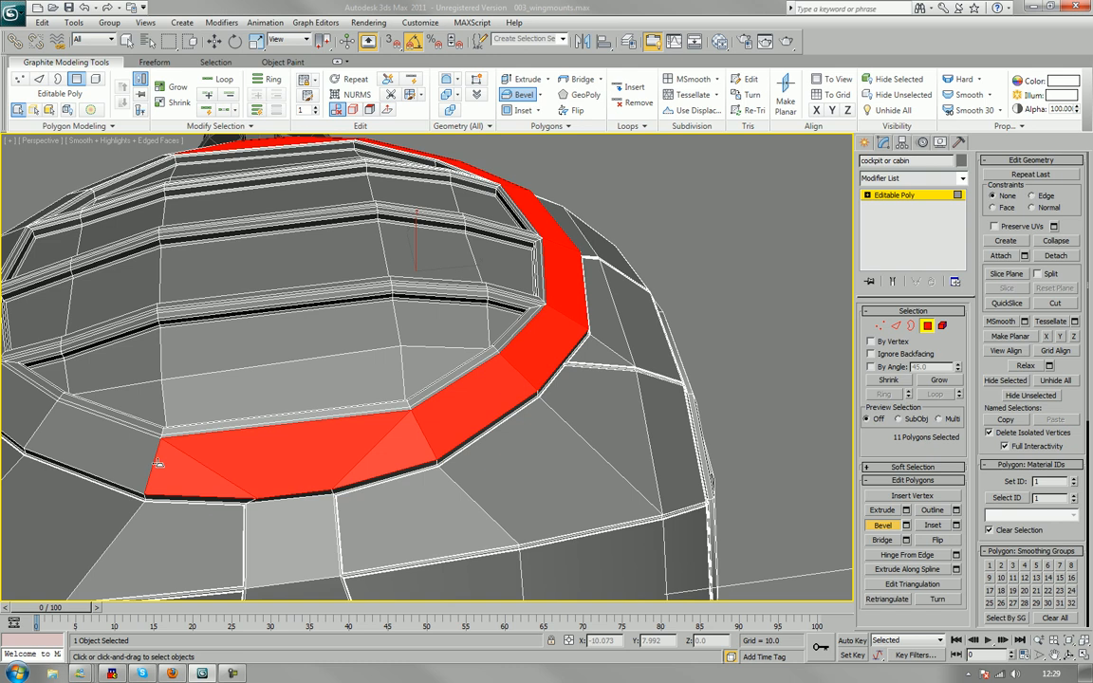
left_click(122, 456, "ctrl")
Add the last six rim polygons around the cap's other end to close the selected ring.
middle_click_drag(122, 457, 464, 466)
middle_click_drag(390, 440, 559, 367, "alt")
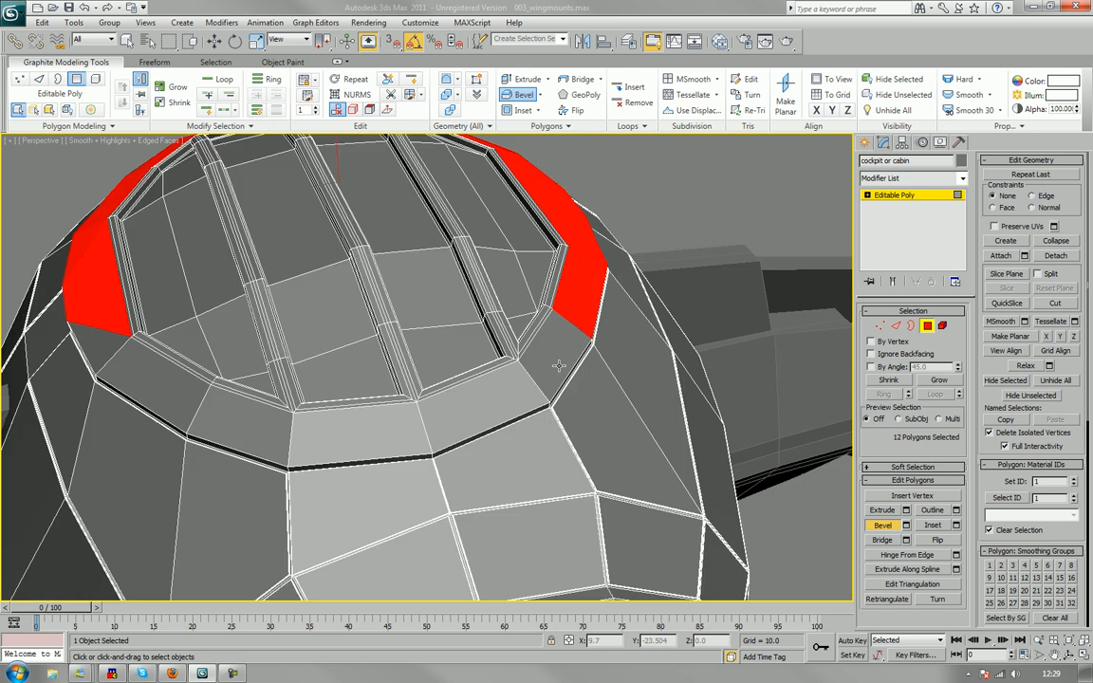
left_click(566, 350, "ctrl")
left_click(493, 408, "ctrl")
left_click(384, 415, "ctrl")
left_click(238, 408, "ctrl")
left_click(154, 383, "ctrl")
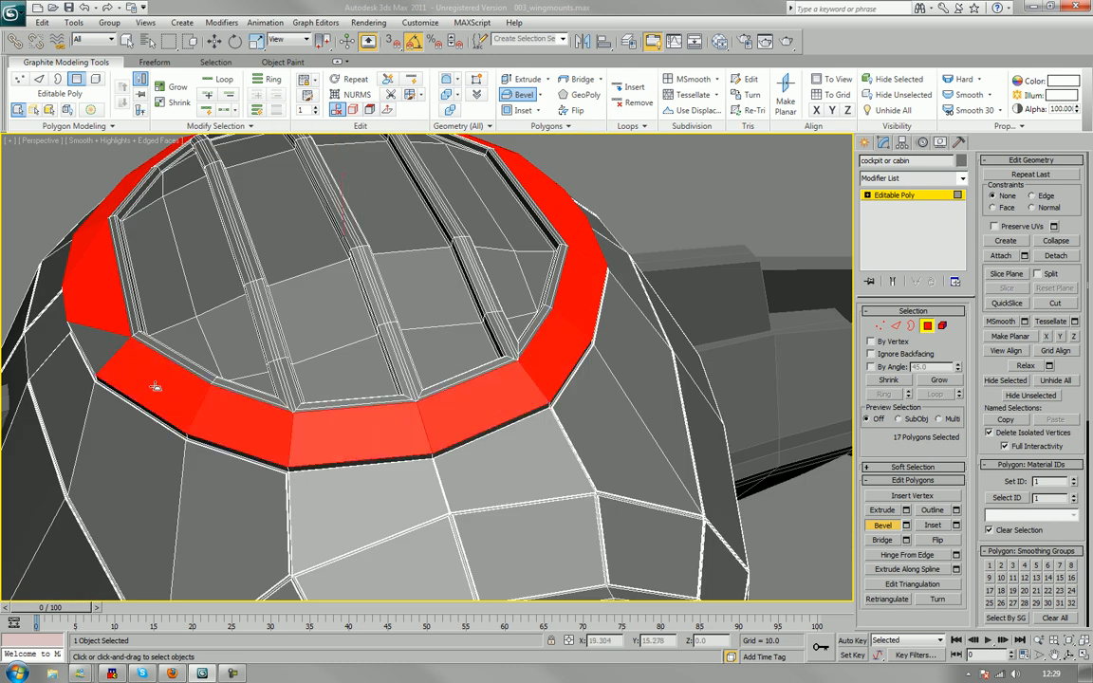
left_click(83, 337, "ctrl")
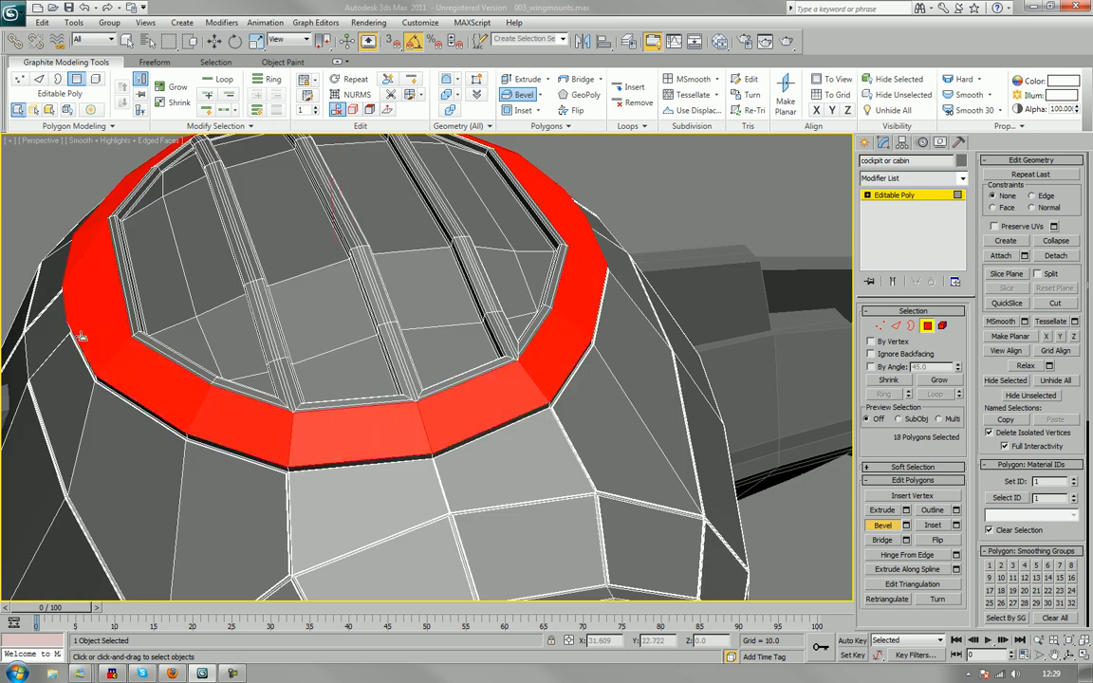
Inset the selected rim ring by a very small amount, well below the preset 0.401.
left_click(956, 525)
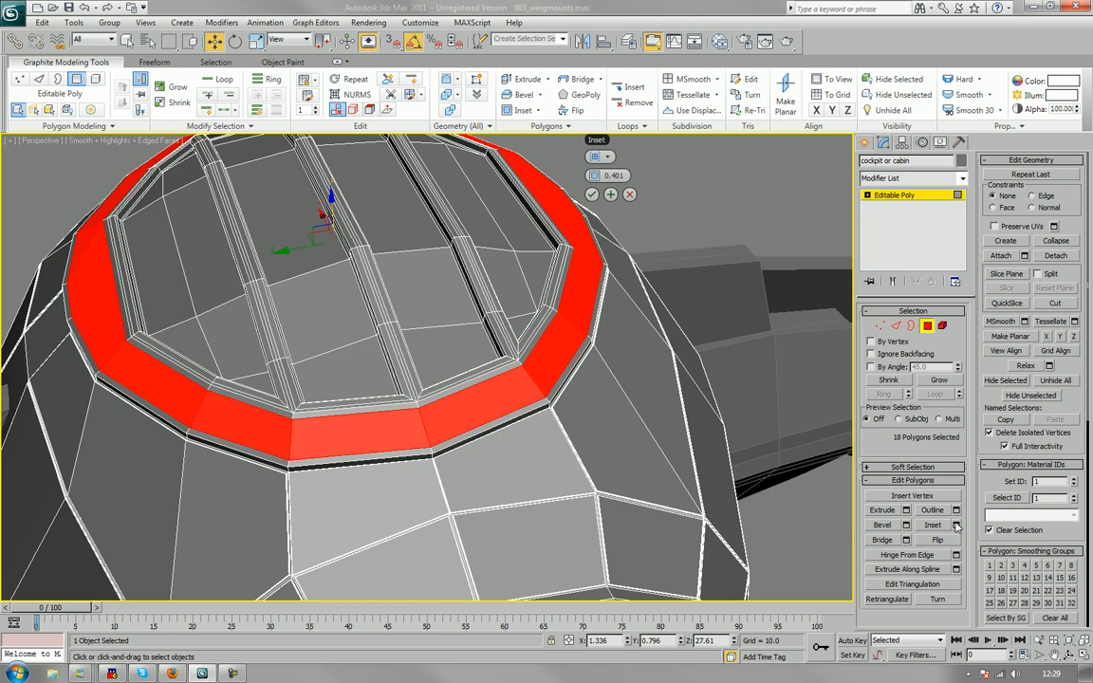
left_click_drag(593, 176, 594, 179)
left_click(592, 195)
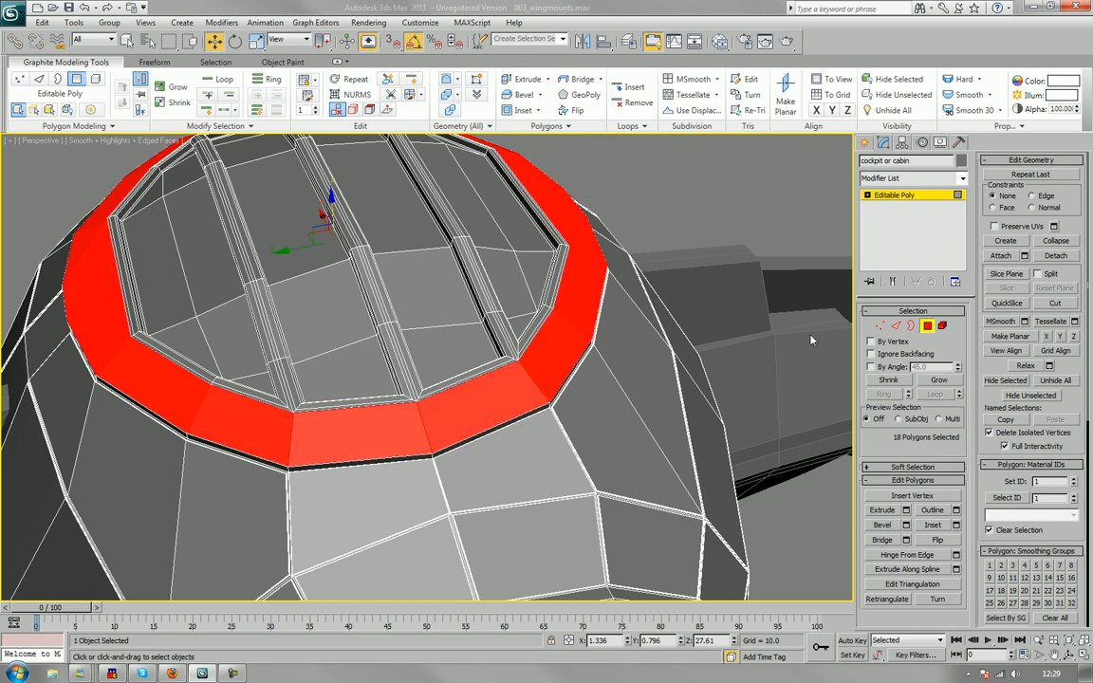
left_click(906, 526)
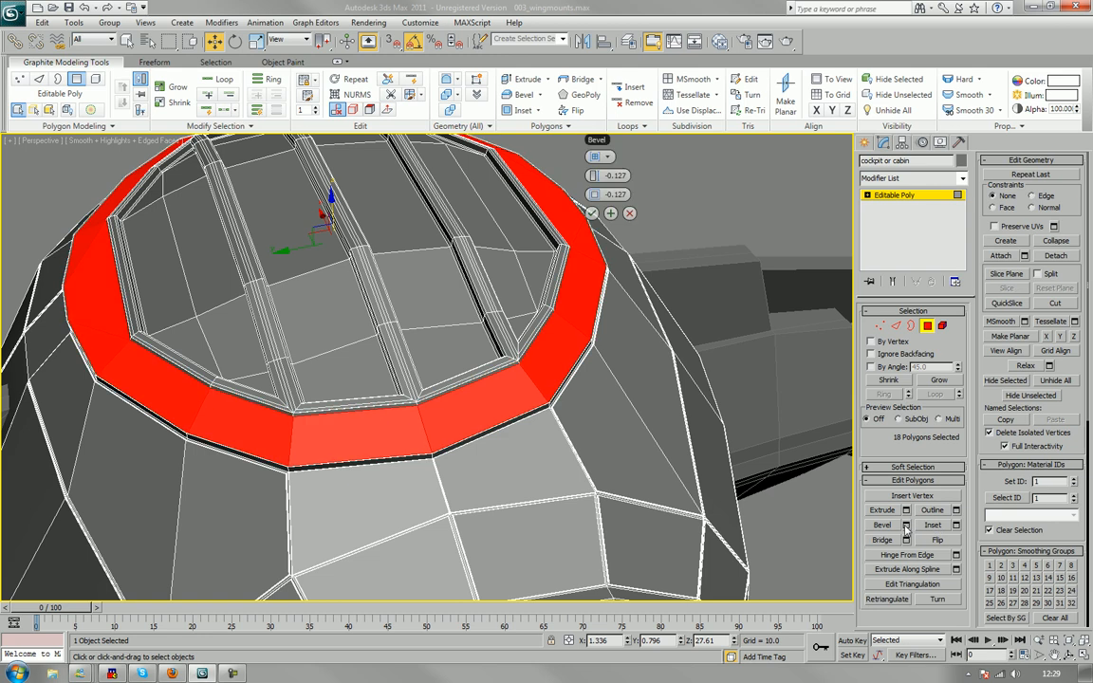
left_click(604, 156)
left_click(627, 177)
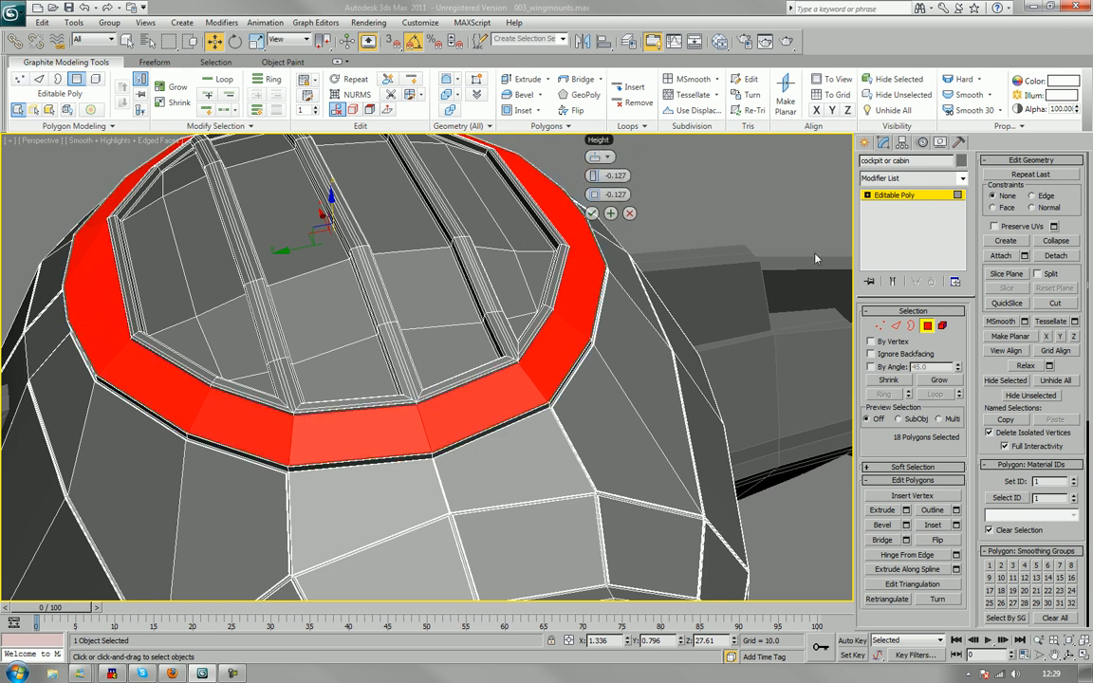
left_click(632, 214)
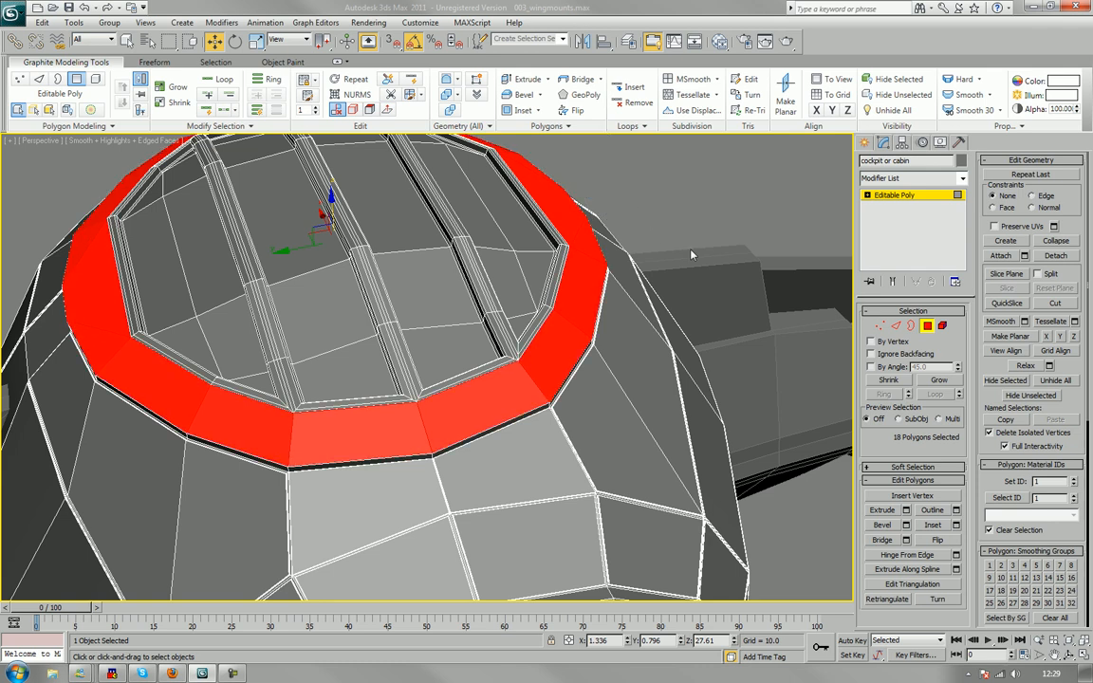
Bevel the selected rim ring around the top cap by a tiny amount and turn off the edged-faces display.
left_click(882, 525)
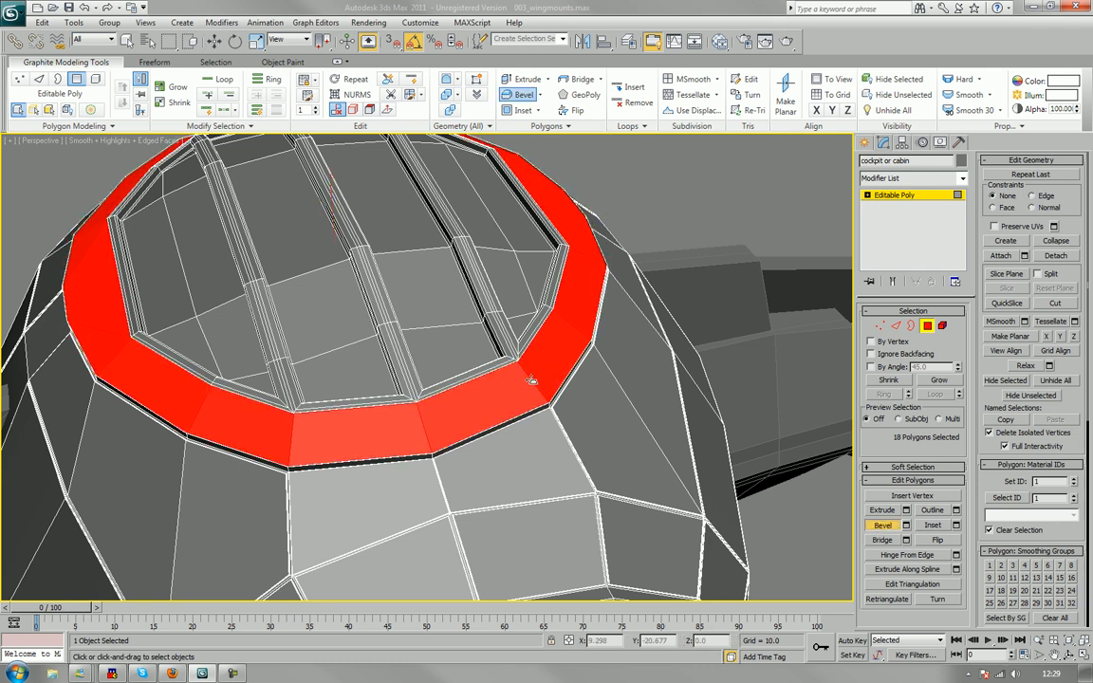
left_click_drag(533, 381, 531, 381)
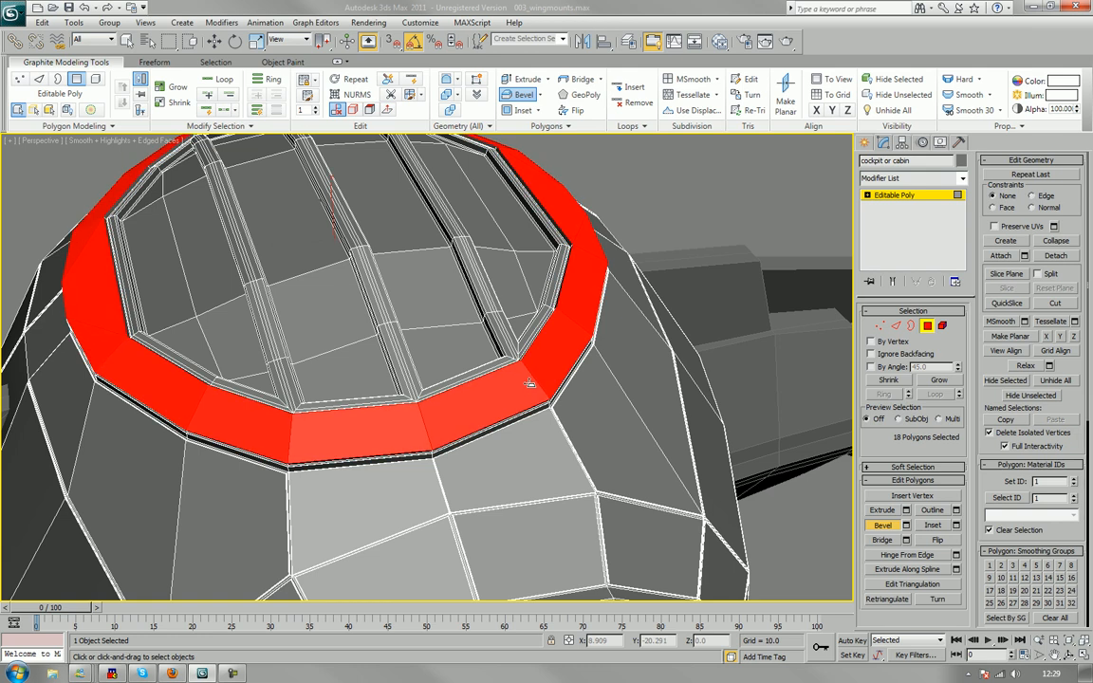
left_click(692, 216)
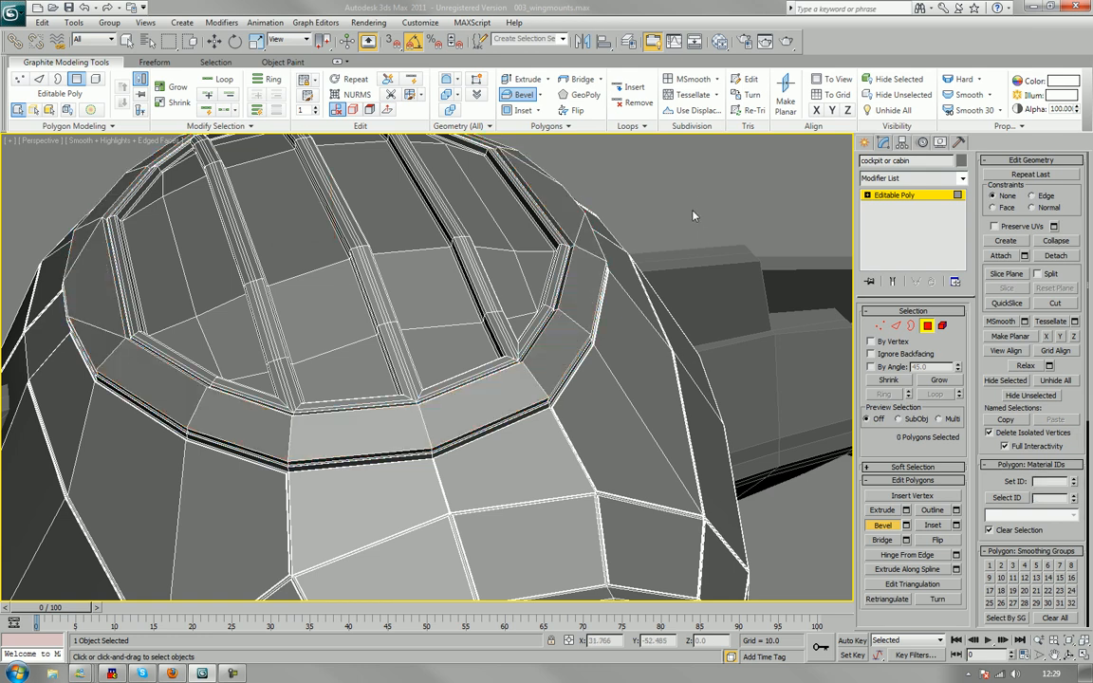
scroll(693, 216, "down", 3)
key("F4")
Cap the open octagonal border at the centre of the cockpit's front window and deselect the cockpit.
scroll(693, 216, "down", 5)
middle_click_drag(693, 214, 489, 186, "alt")
middle_click_drag(640, 377, 585, 270)
scroll(585, 270, "up", 3)
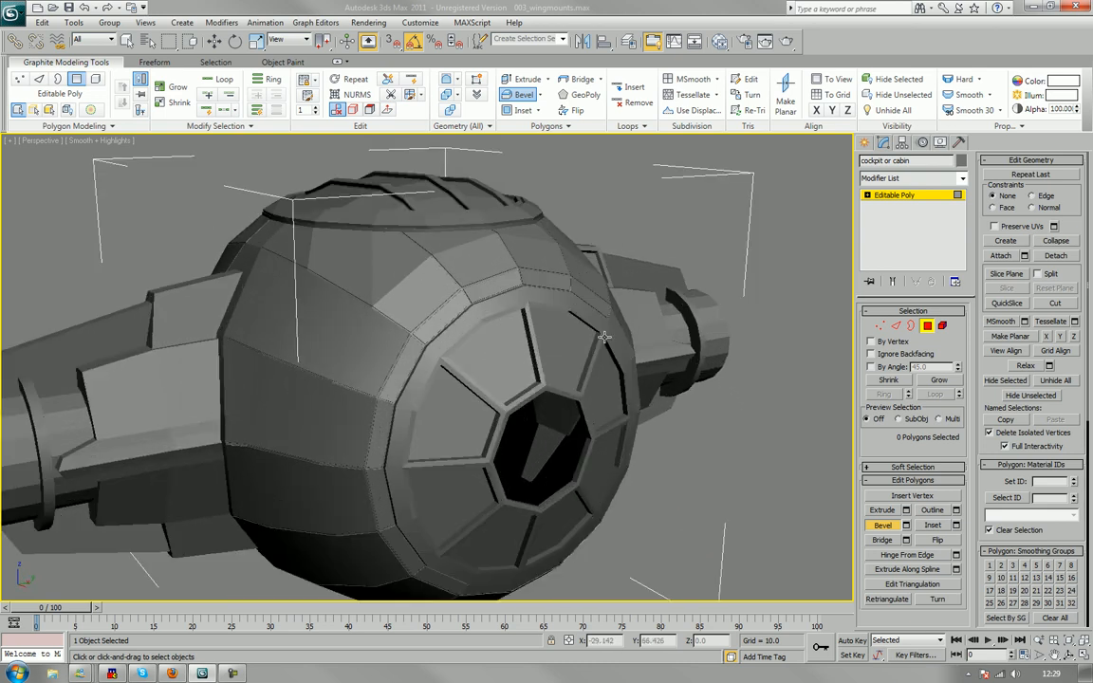
middle_click_drag(651, 418, 615, 332)
scroll(619, 336, "up", 4)
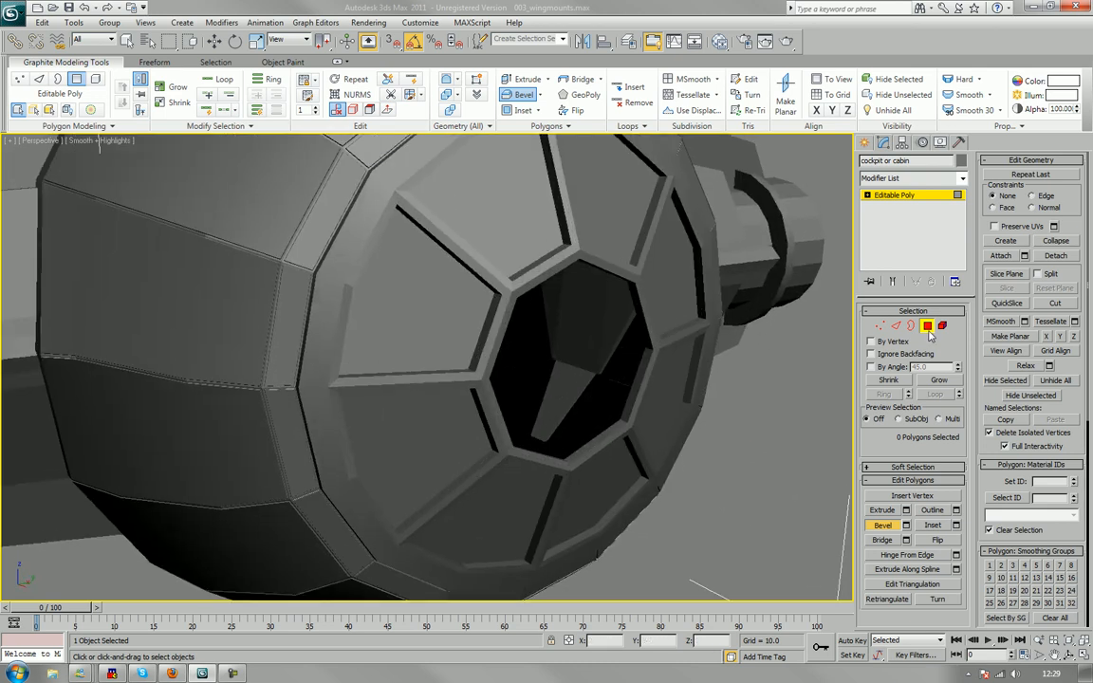
left_click(927, 326)
key("w")
left_click(911, 326)
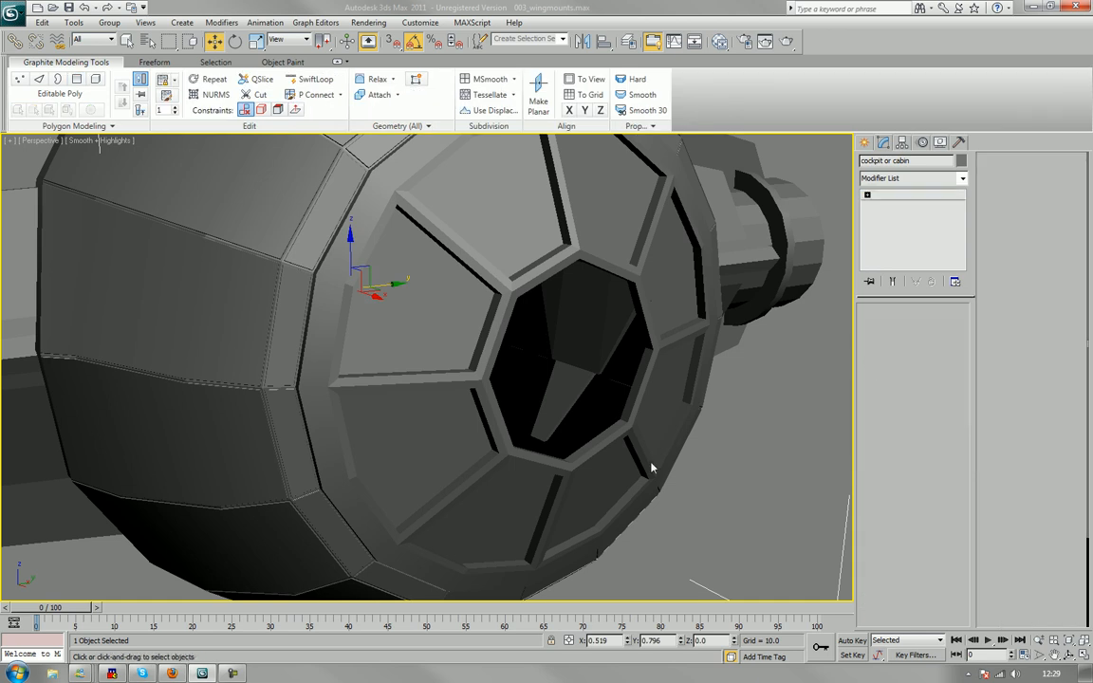
left_click(602, 427)
left_click(930, 511)
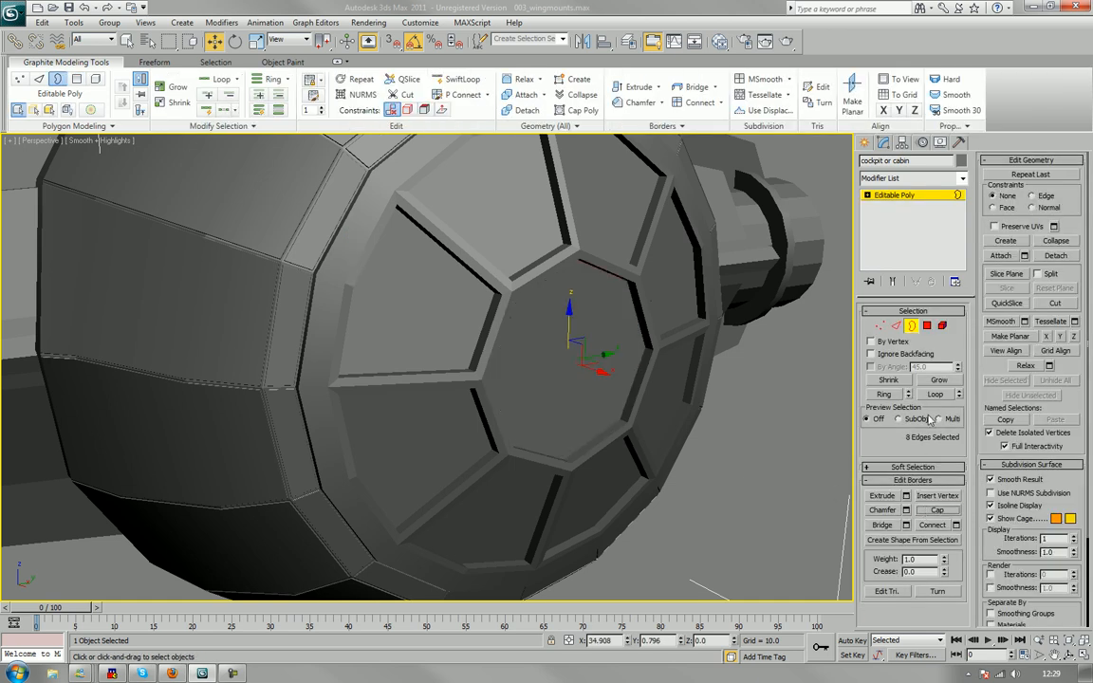
left_click(911, 326)
left_click(755, 562)
Unhide the hidden wing assembly beside the cockpit.
scroll(644, 443, "down", 5)
middle_click_drag(644, 443, 651, 499)
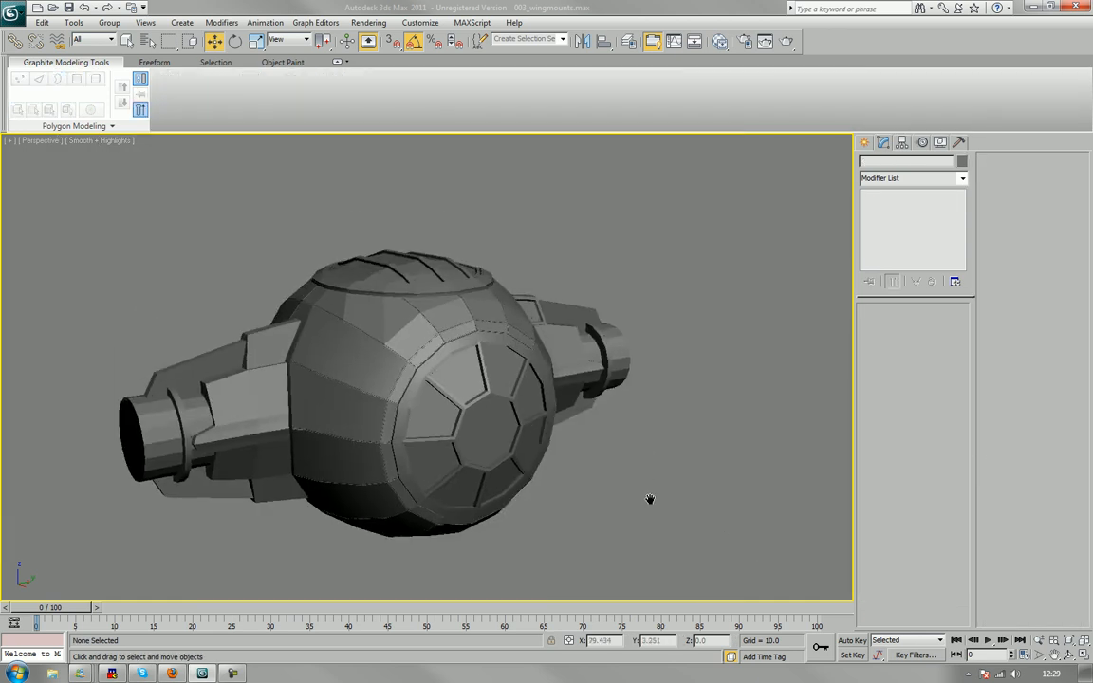
right_click(648, 490)
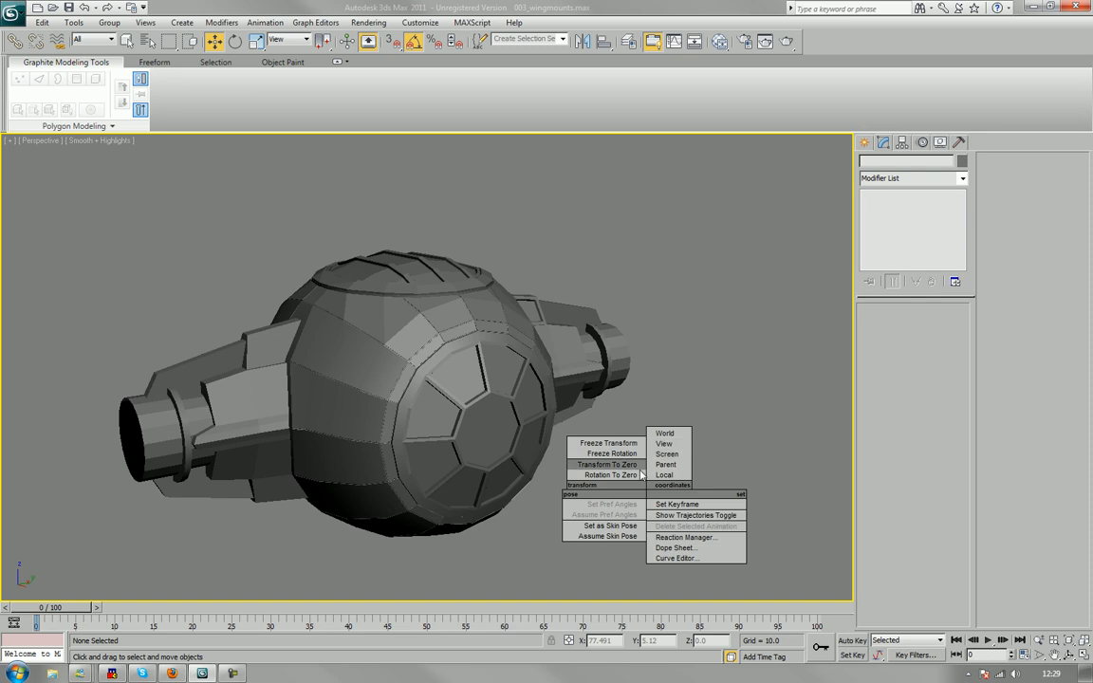
right_click(737, 395)
left_click(759, 332)
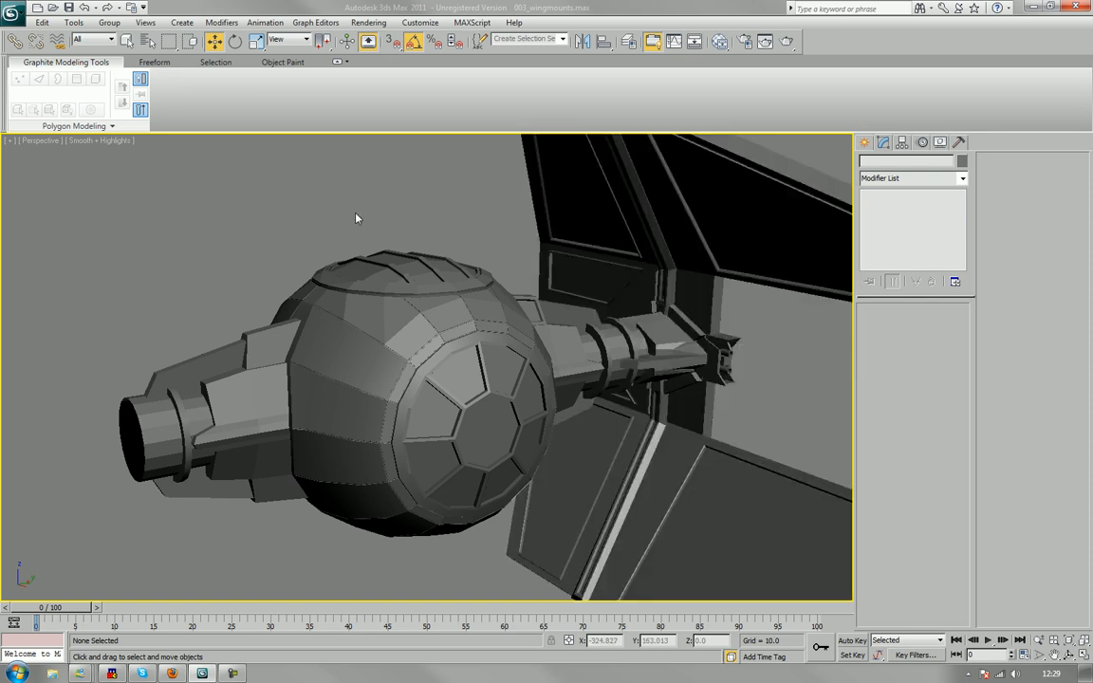
Create a rotated copy of the wing assembly, turned about the vertical axis to face the opposite way.
key("z")
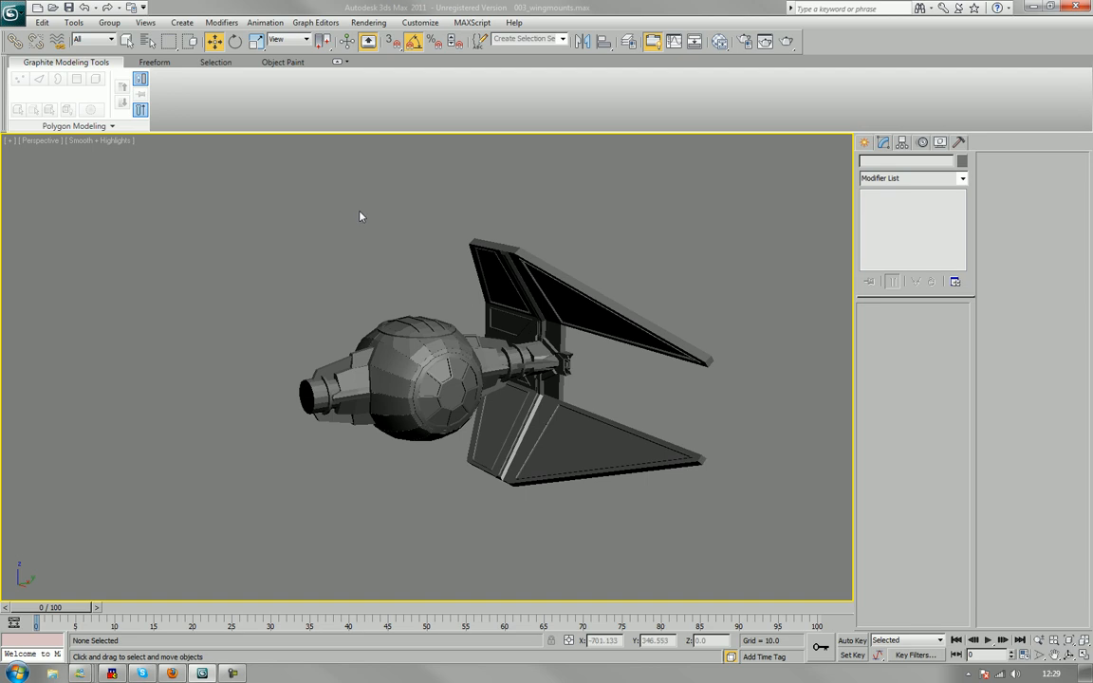
middle_click_drag(361, 218, 385, 239, "alt")
left_click(620, 251)
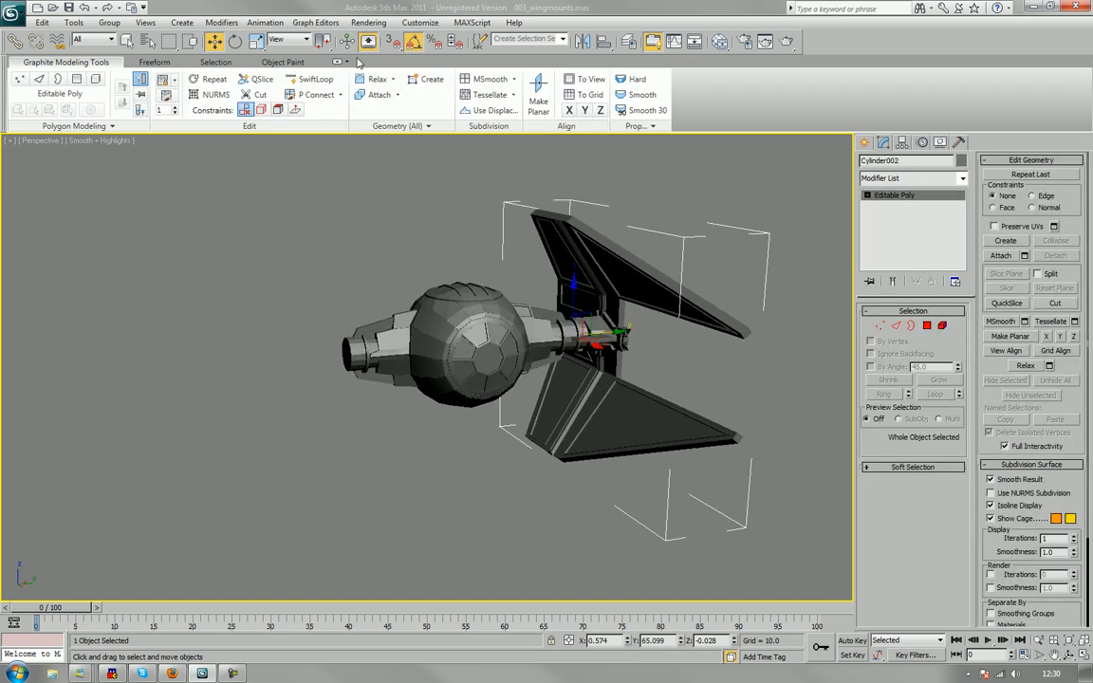
left_click(235, 41)
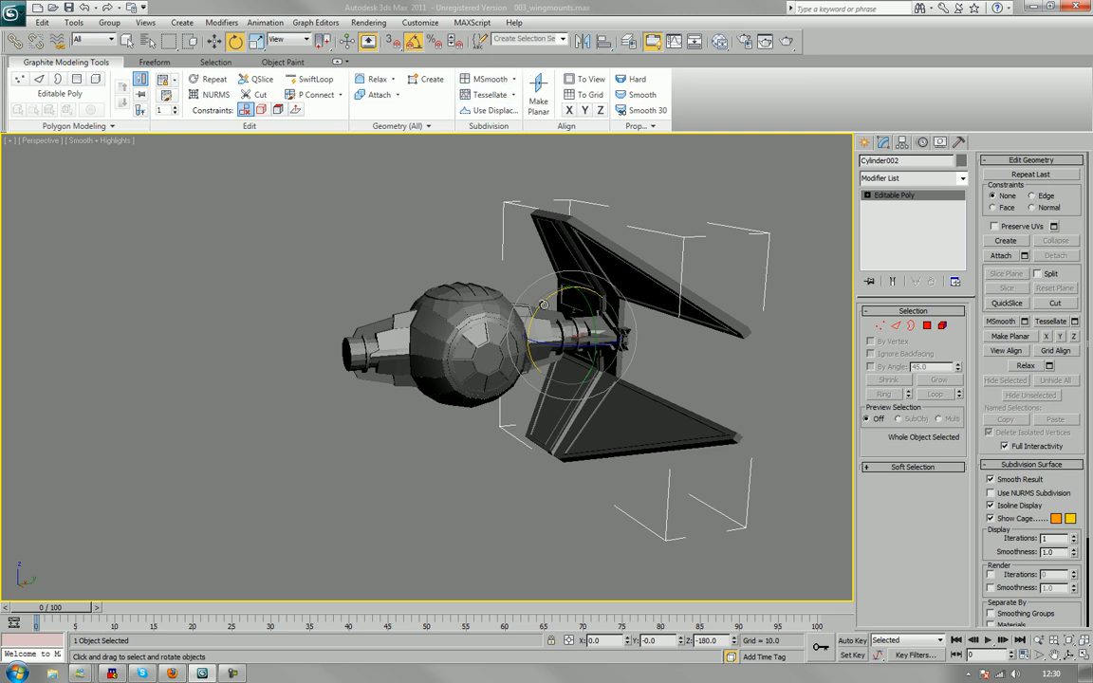
mouse_move(543, 304)
left_mouse_down("shift")
mouse_move(529, 439)
mouse_move(570, 455)
mouse_move(607, 446)
mouse_move(575, 429)
mouse_move(558, 399)
left_mouse_up("shift")
left_click(548, 388)
Move the copied wing along the Y axis onto the bare wing mount at the cockpit's other side and deselect it.
key("w")
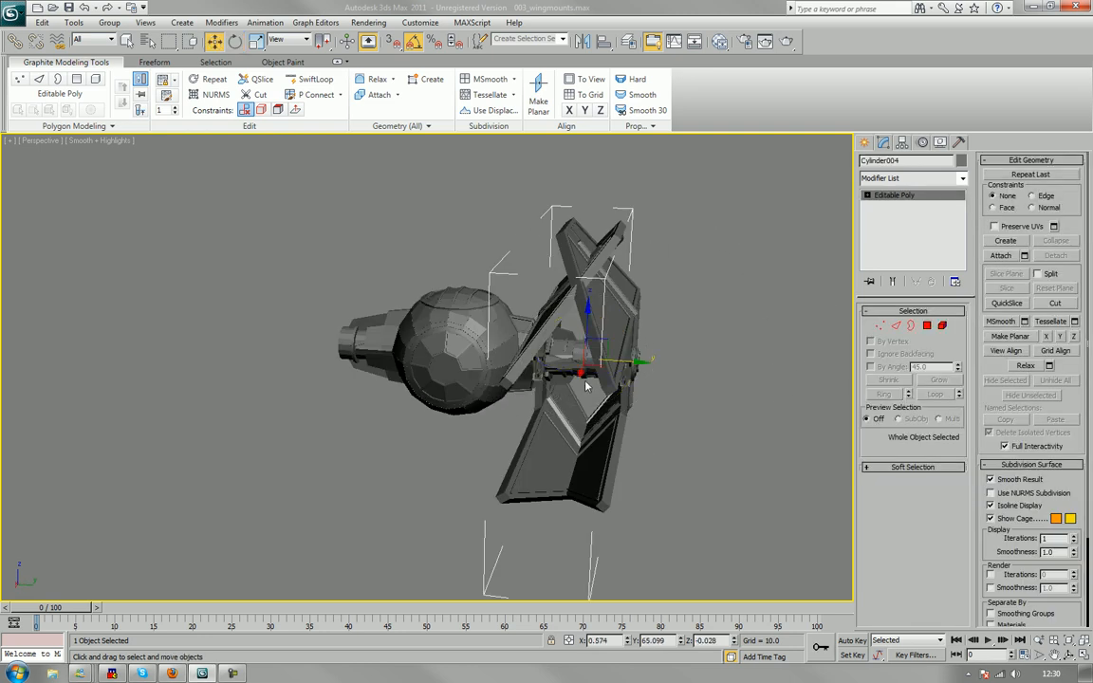
left_click_drag(622, 363, 376, 358)
left_click(415, 436)
Examine the assembled starfighter from several angles and distances, checking how both wings sit on their mounts.
scroll(437, 446, "down", 3)
middle_click_drag(456, 456, 465, 504, "alt")
scroll(525, 441, "up", 4)
scroll(530, 439, "up", 4)
scroll(542, 461, "down", 3)
middle_click_drag(542, 461, 383, 458, "alt")
scroll(489, 439, "down", 10)
scroll(493, 449, "up", 3)
scroll(478, 442, "up", 5)
scroll(504, 455, "down", 5)
scroll(499, 439, "up", 5)
scroll(546, 432, "up", 1)
scroll(455, 401, "down", 5)
scroll(460, 403, "down", 3)
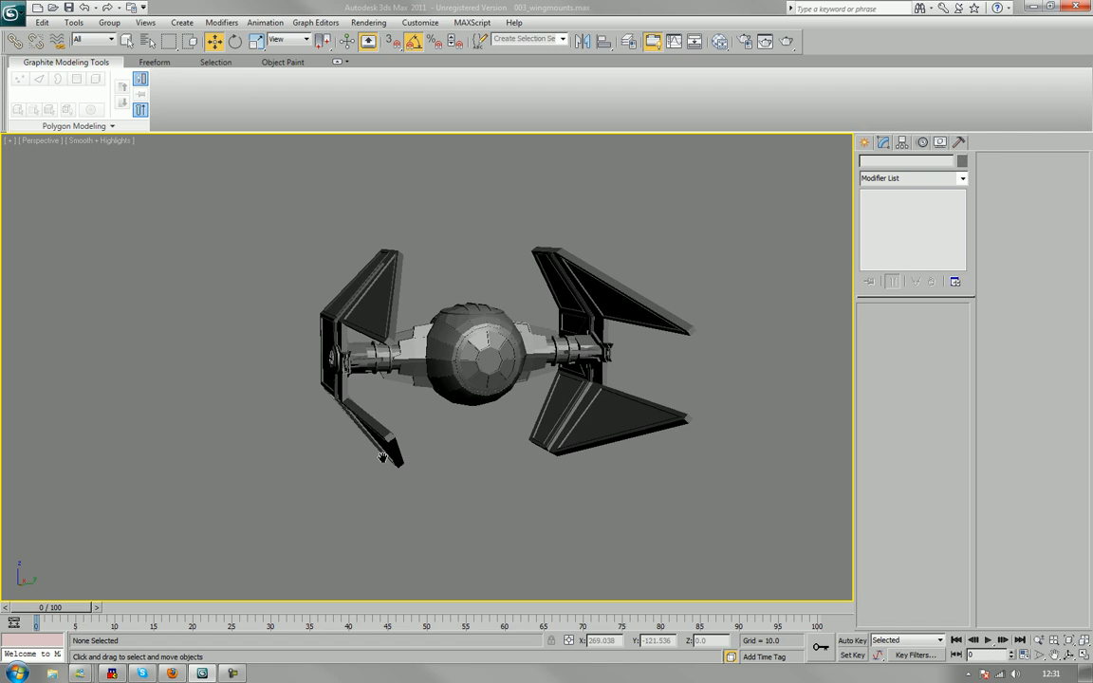